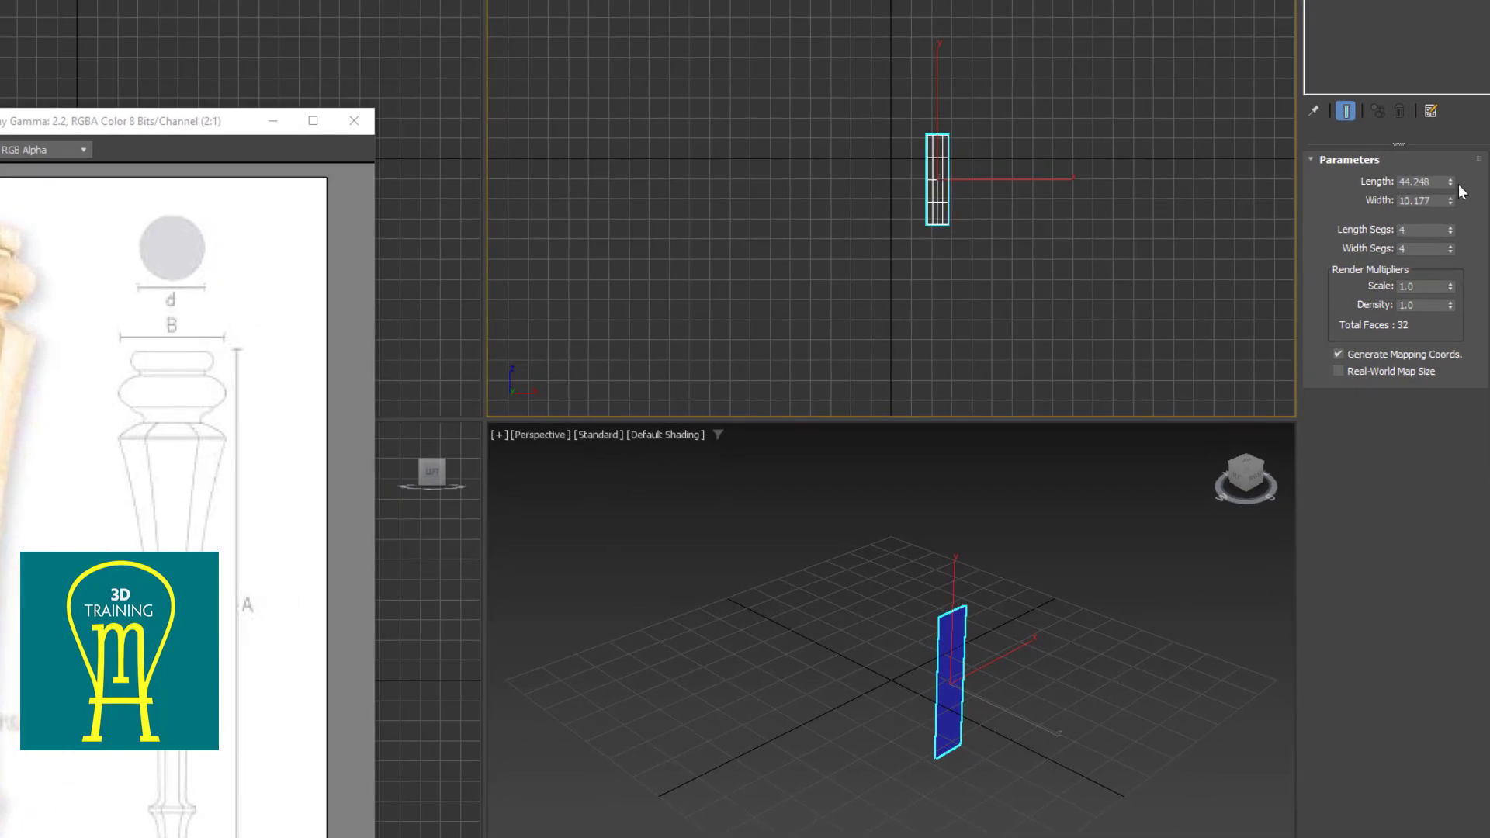
# Set the plane's length to 291 and its width to 400
pyautogui.moveTo(1431, 187); pyautogui.dragTo(1433, 170)
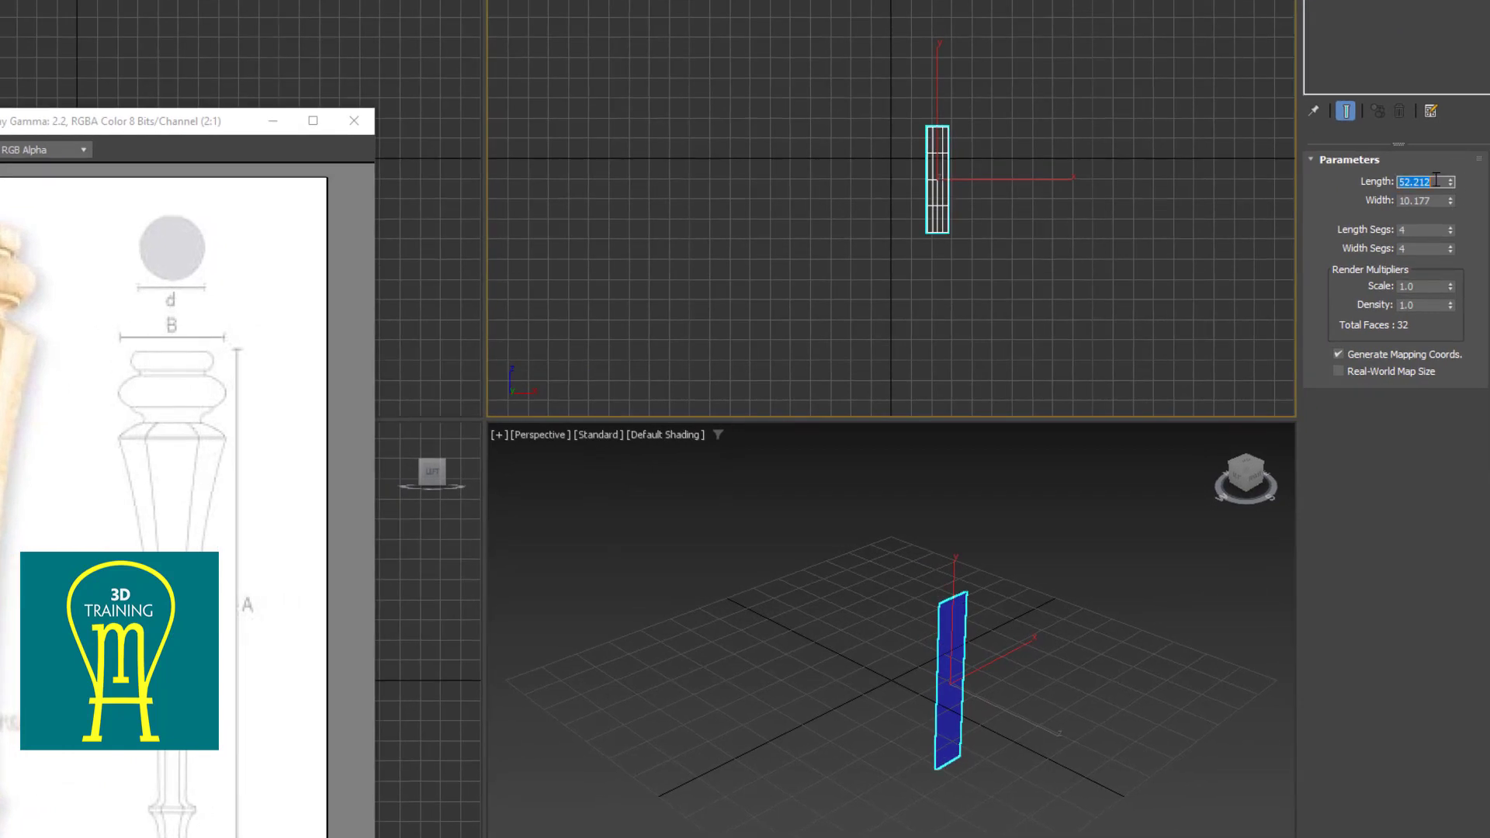
pyautogui.write('291')
pyautogui.press('Tab')
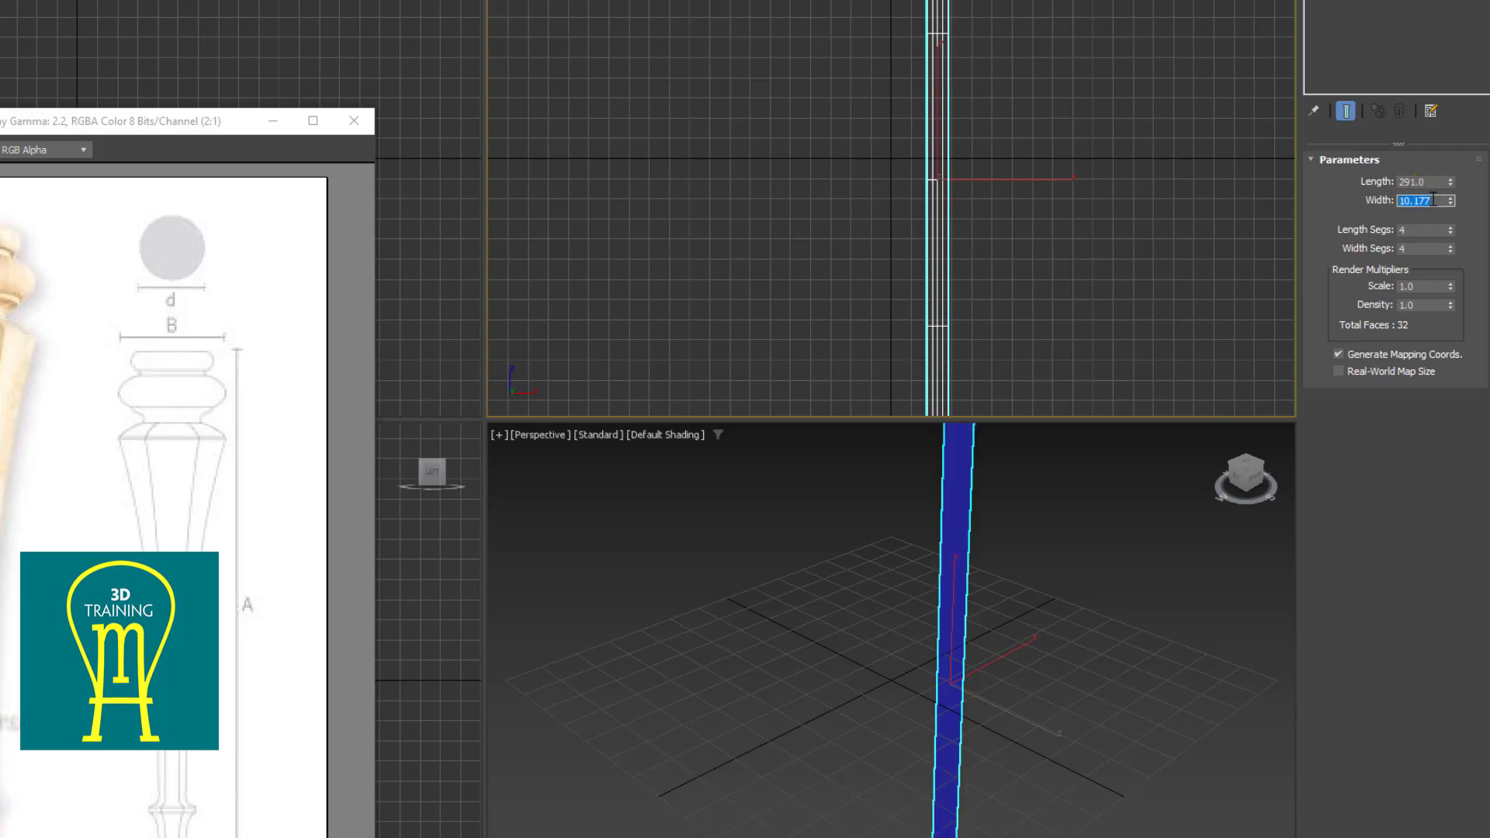
pyautogui.write('400')
pyautogui.press('Return')
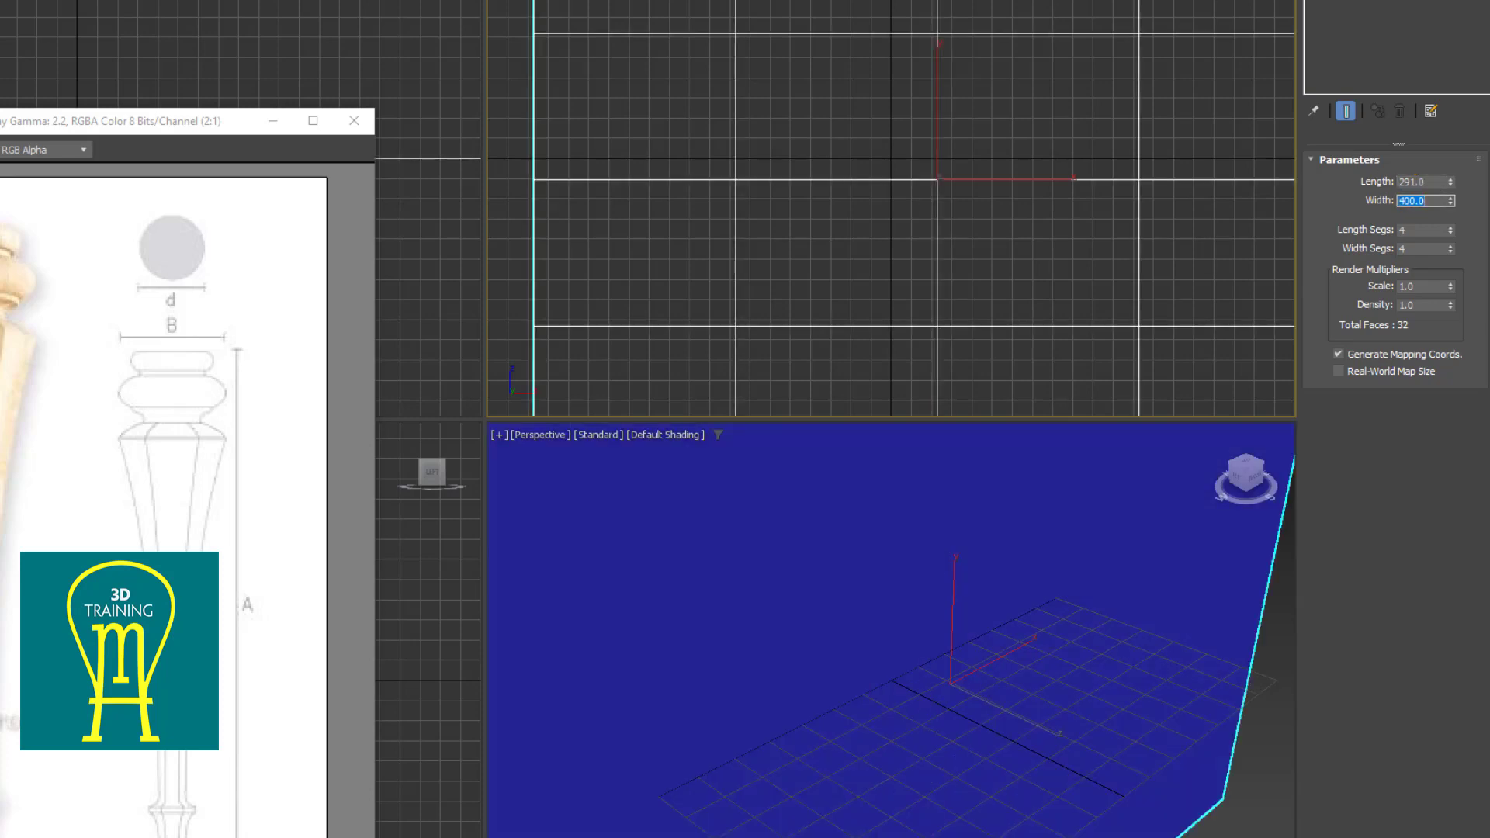
# Move the plane to the world origin by setting its absolute X, Y and Z positions to 0
pyautogui.press('w')
pyautogui.press('F12')
pyautogui.rightClick(358, 93)
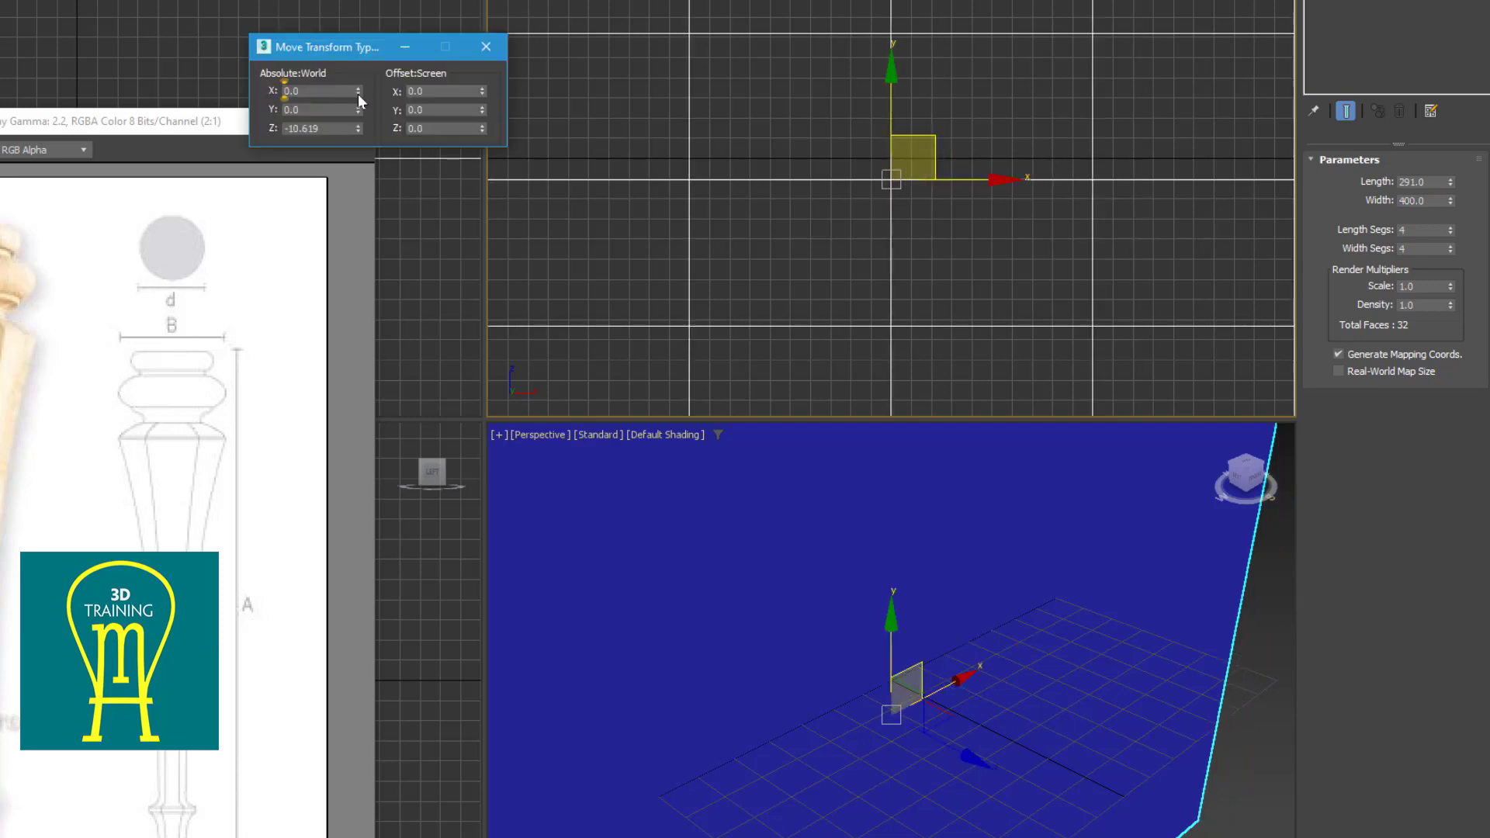
pyautogui.rightClick(358, 129)
pyautogui.press('z')
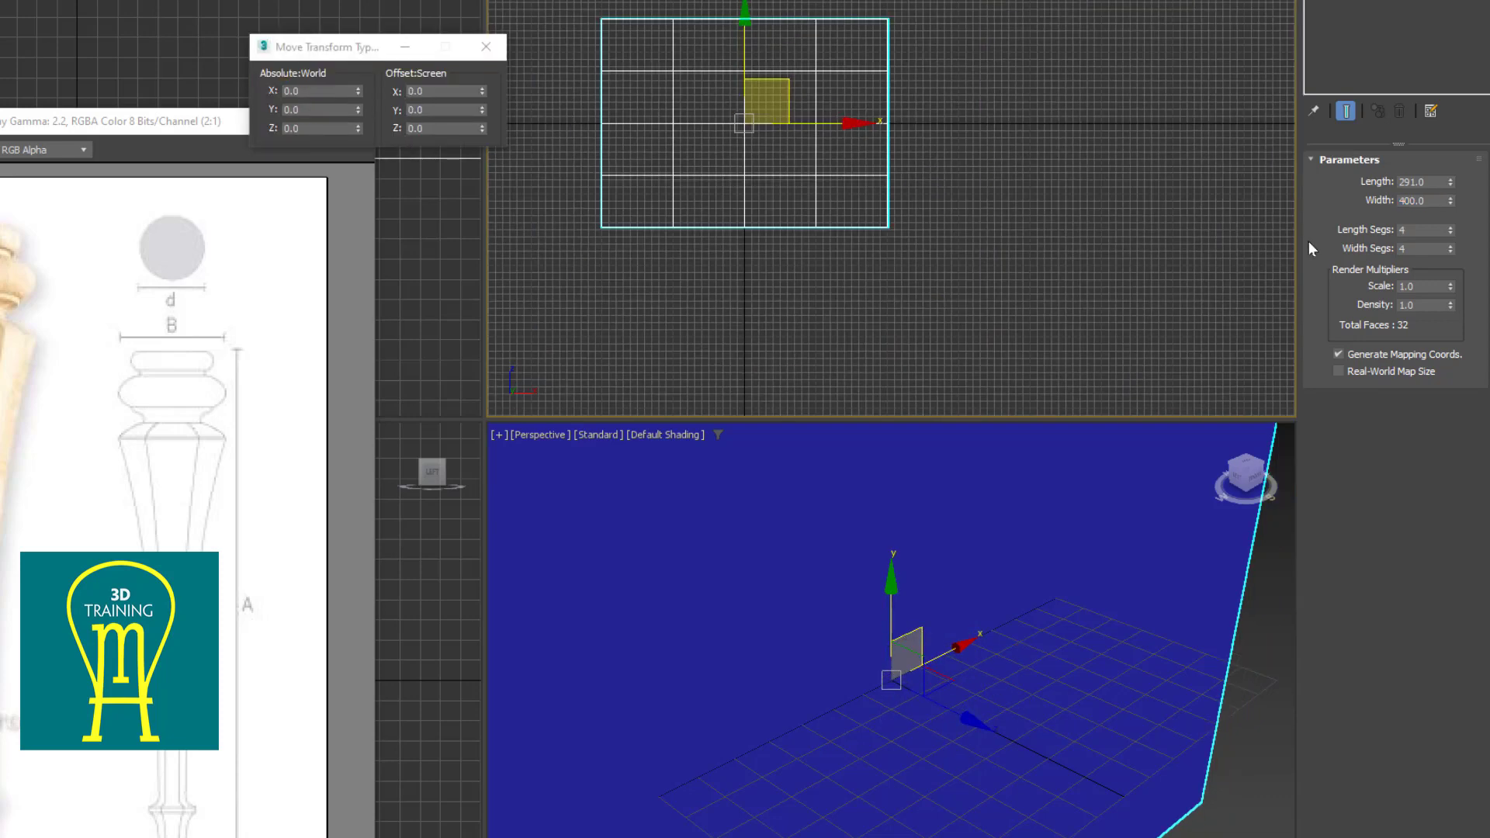
# Reduce the plane's length and width segments to 1 each
pyautogui.rightClick(1450, 249)
pyautogui.rightClick(1450, 230)
pyautogui.moveTo(1125, 173); pyautogui.dragTo(1346, 193, button='middle')
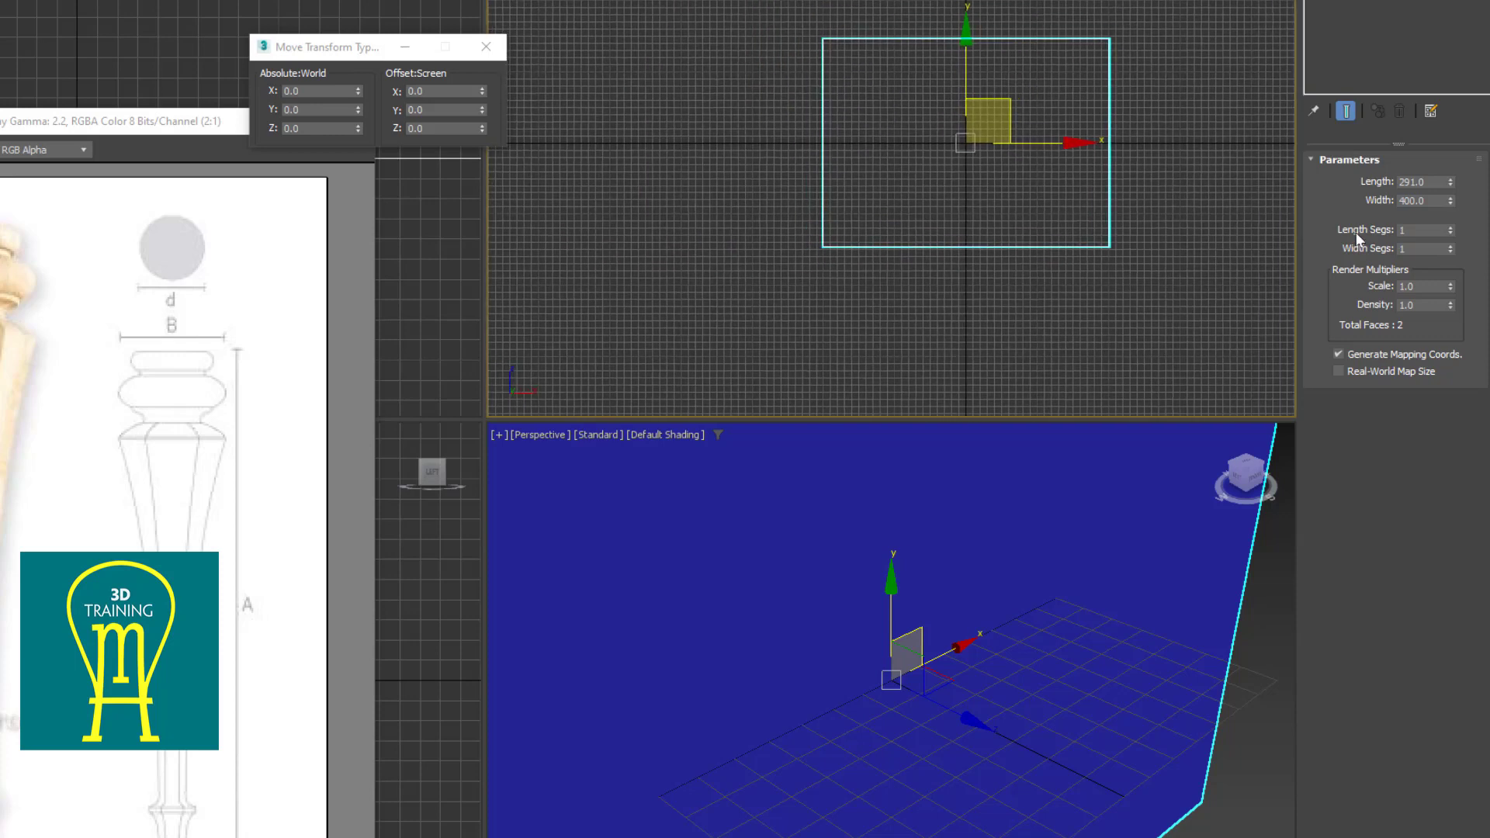
# Set the plane's length to 400 and its width to 291
pyautogui.doubleClick(1433, 180)
pyautogui.write('400.0')
pyautogui.doubleClick(1433, 200)
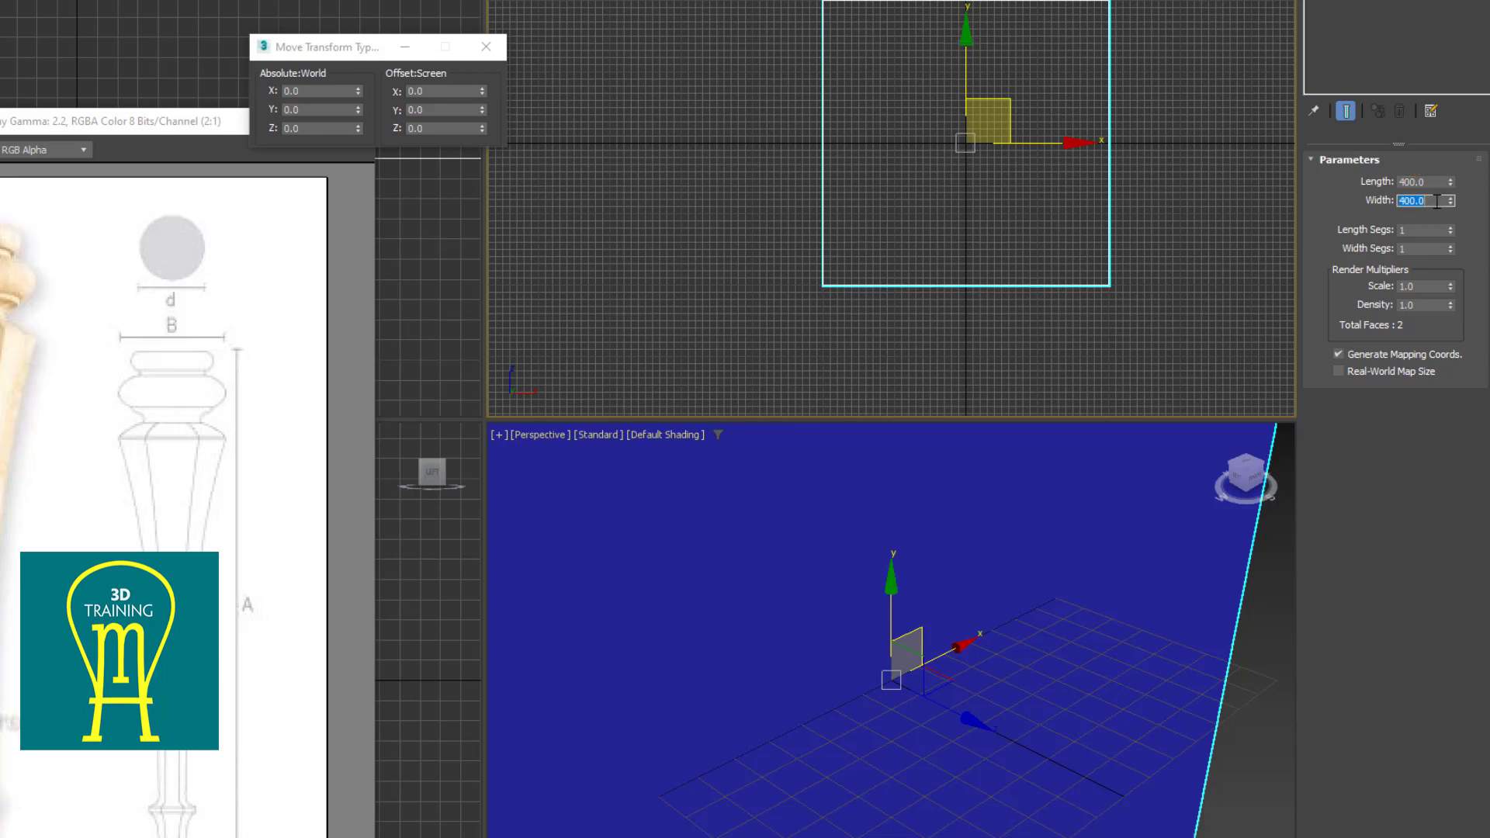
pyautogui.write('291')
pyautogui.press('Return')
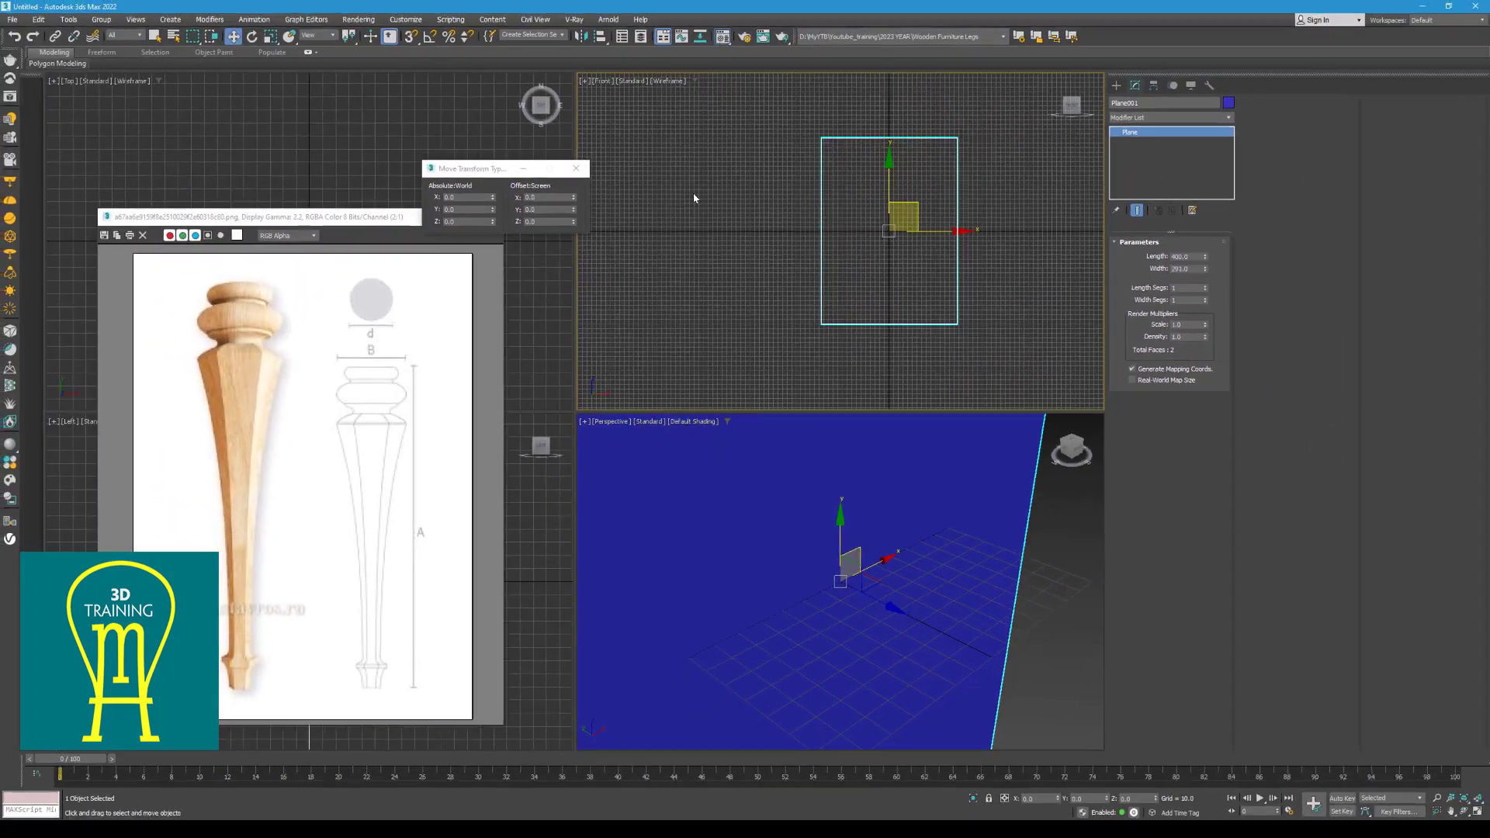
# Open the Material Editor, change it to Slate mode, and reposition and enlarge its window
pyautogui.press('m')
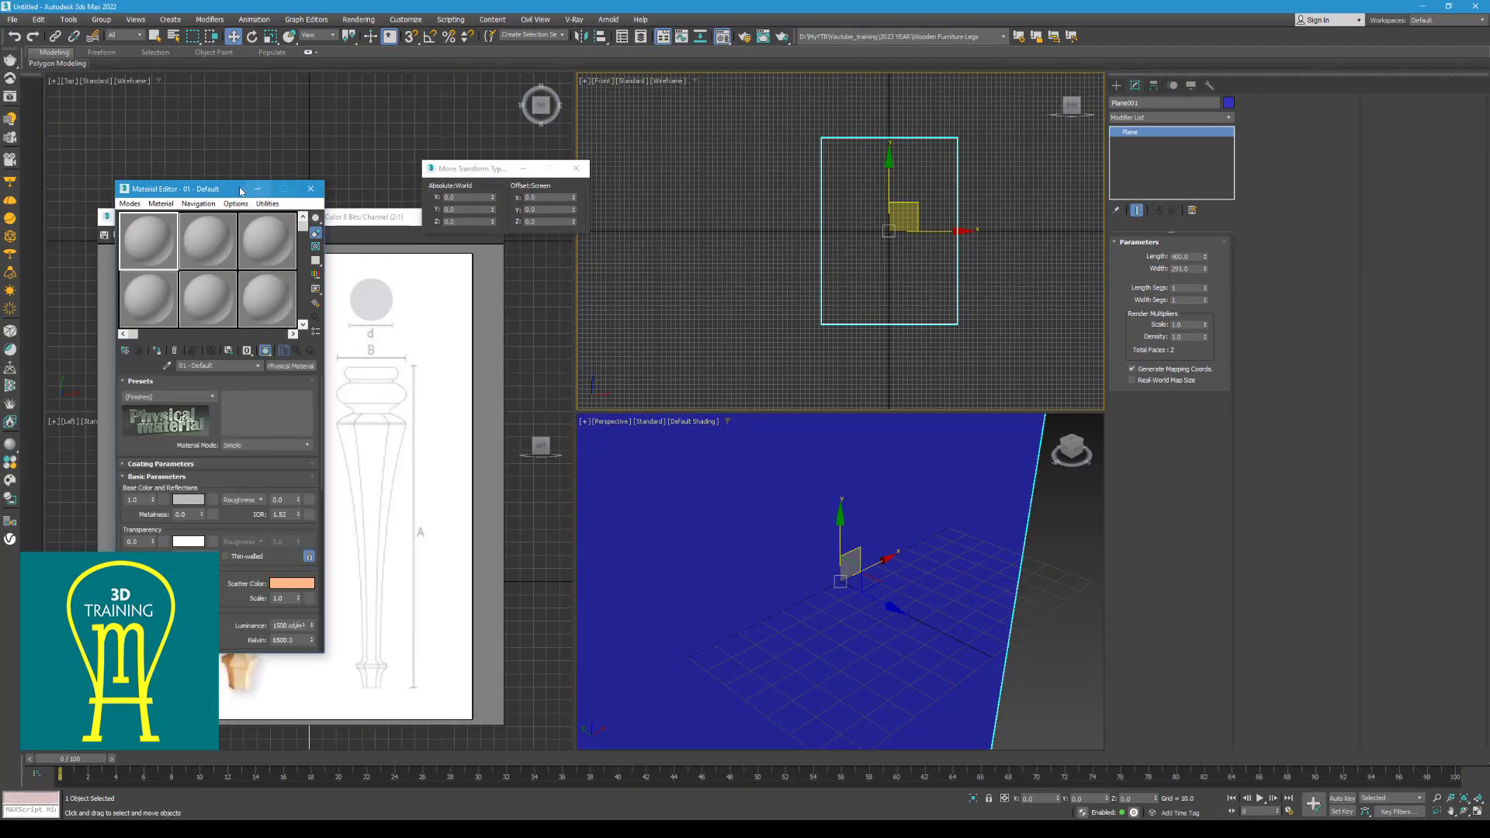
pyautogui.moveTo(241, 191); pyautogui.dragTo(700, 156)
pyautogui.click(590, 169)
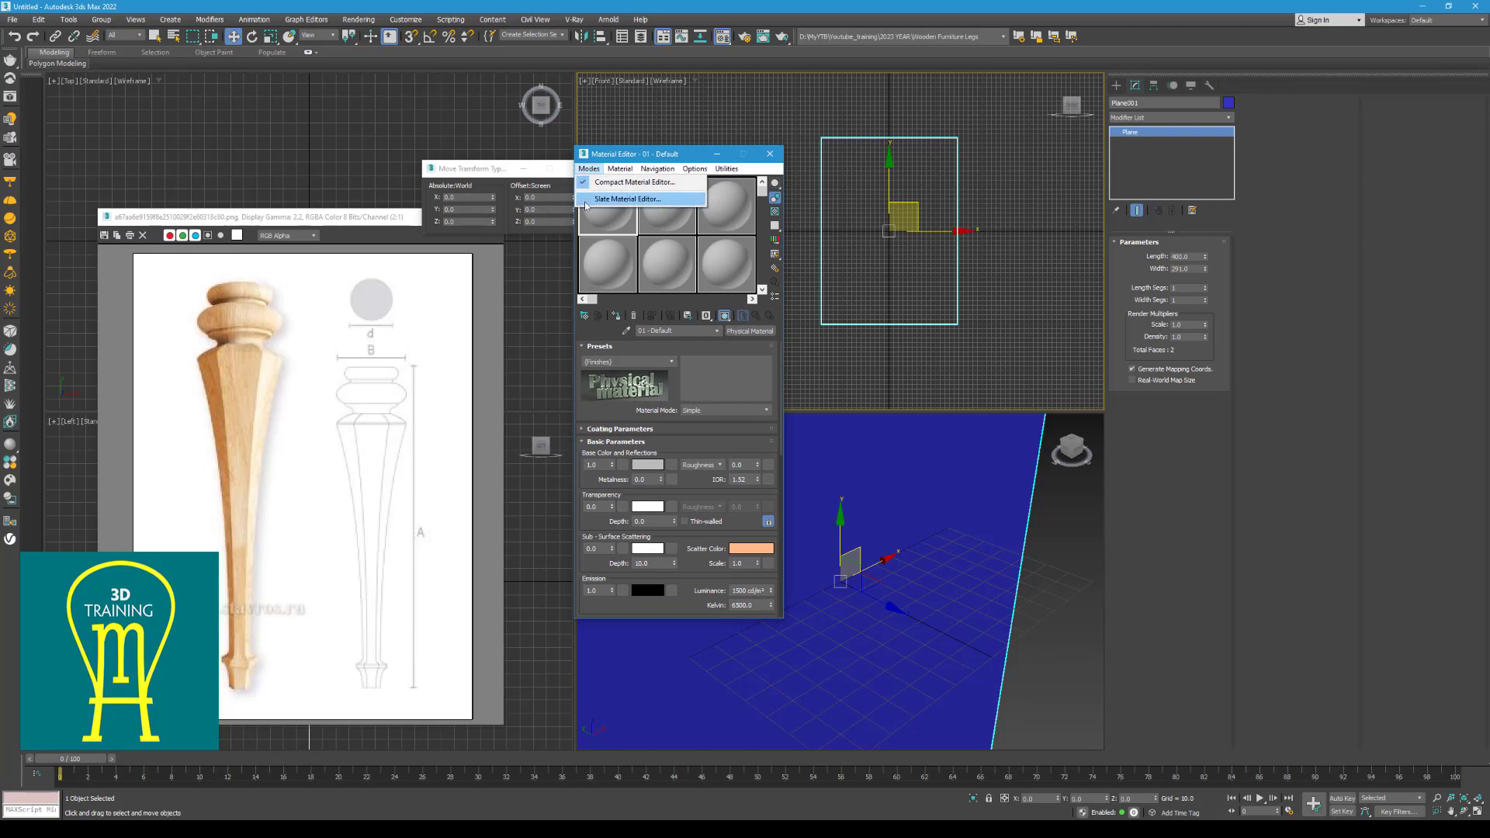
pyautogui.click(628, 199)
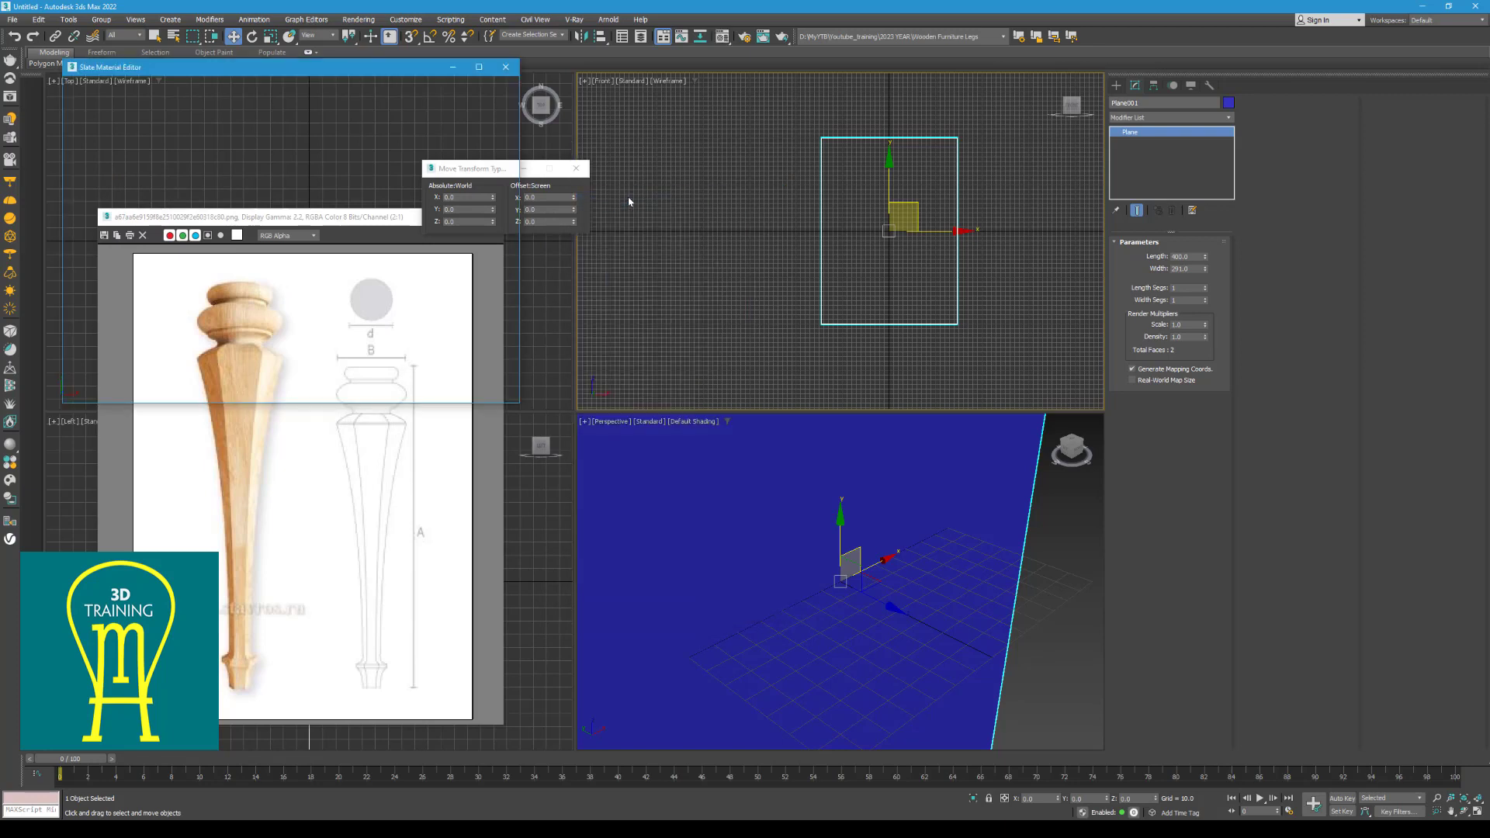
pyautogui.moveTo(705, 140); pyautogui.dragTo(495, 151)
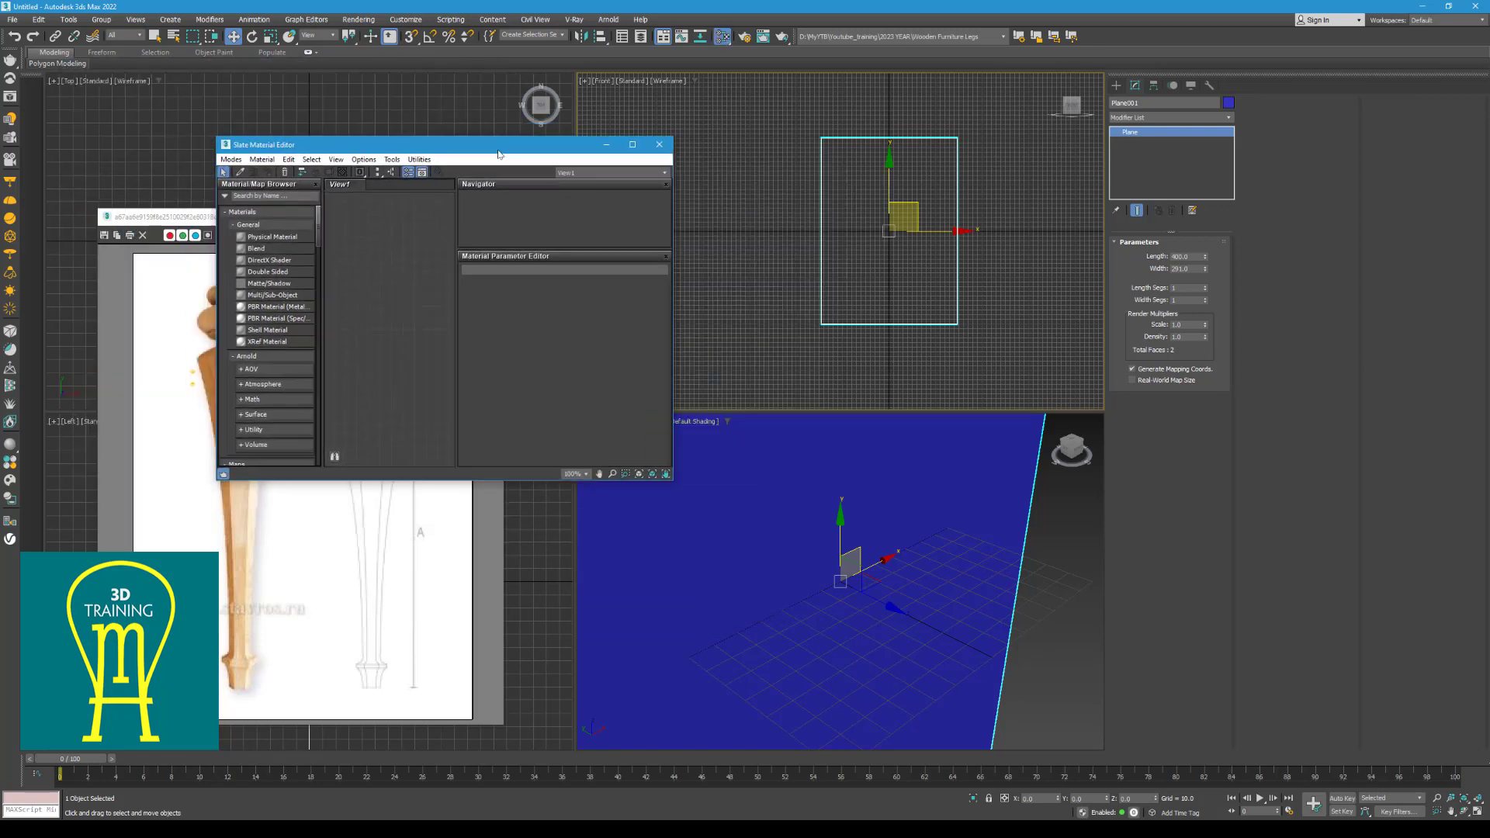
pyautogui.moveTo(382, 479); pyautogui.dragTo(410, 641)
# Switch from Slate to the Compact Material Editor and close it
pyautogui.click(229, 159)
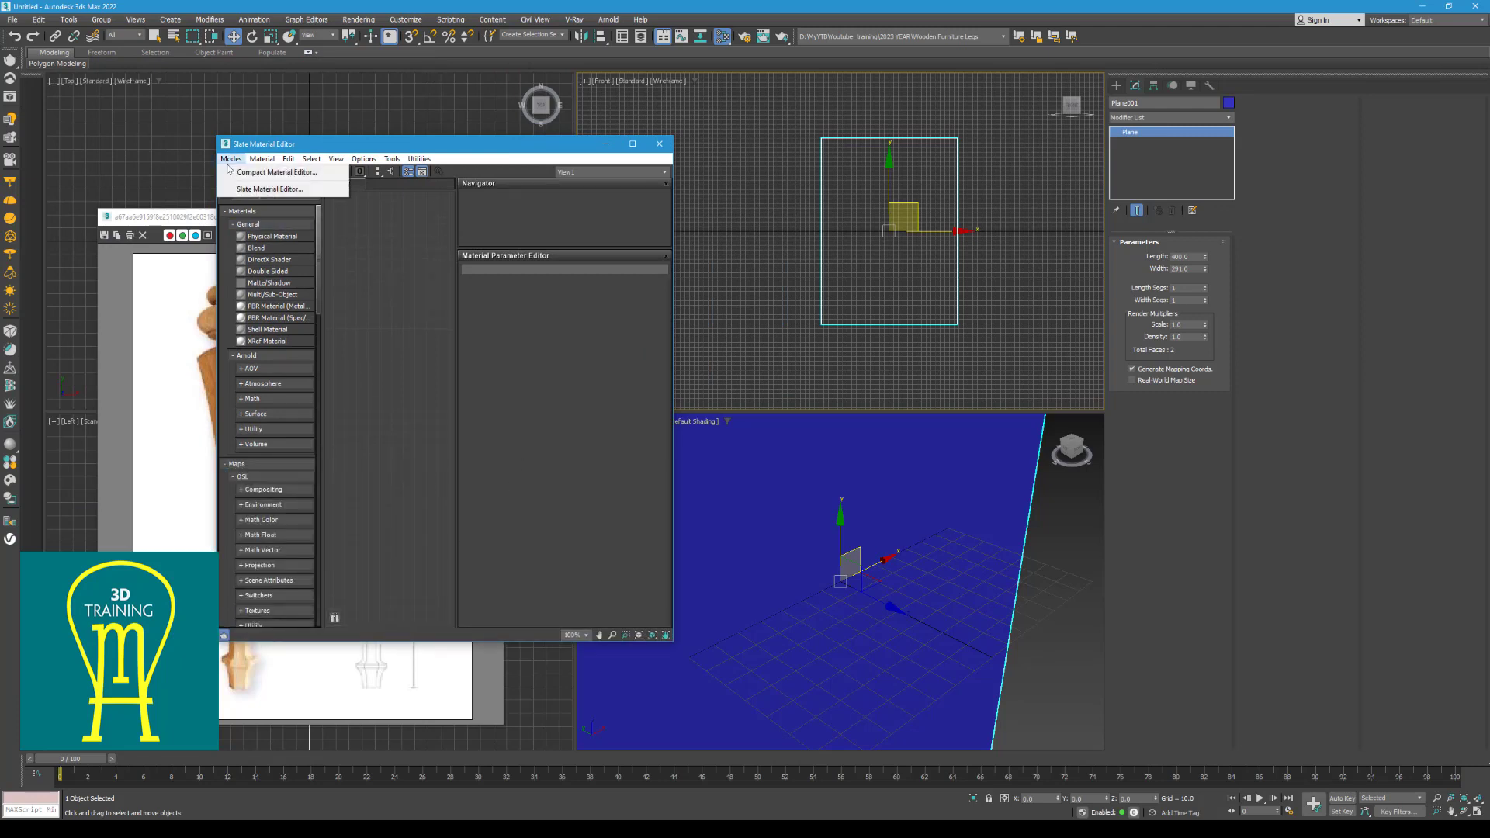
pyautogui.click(232, 186)
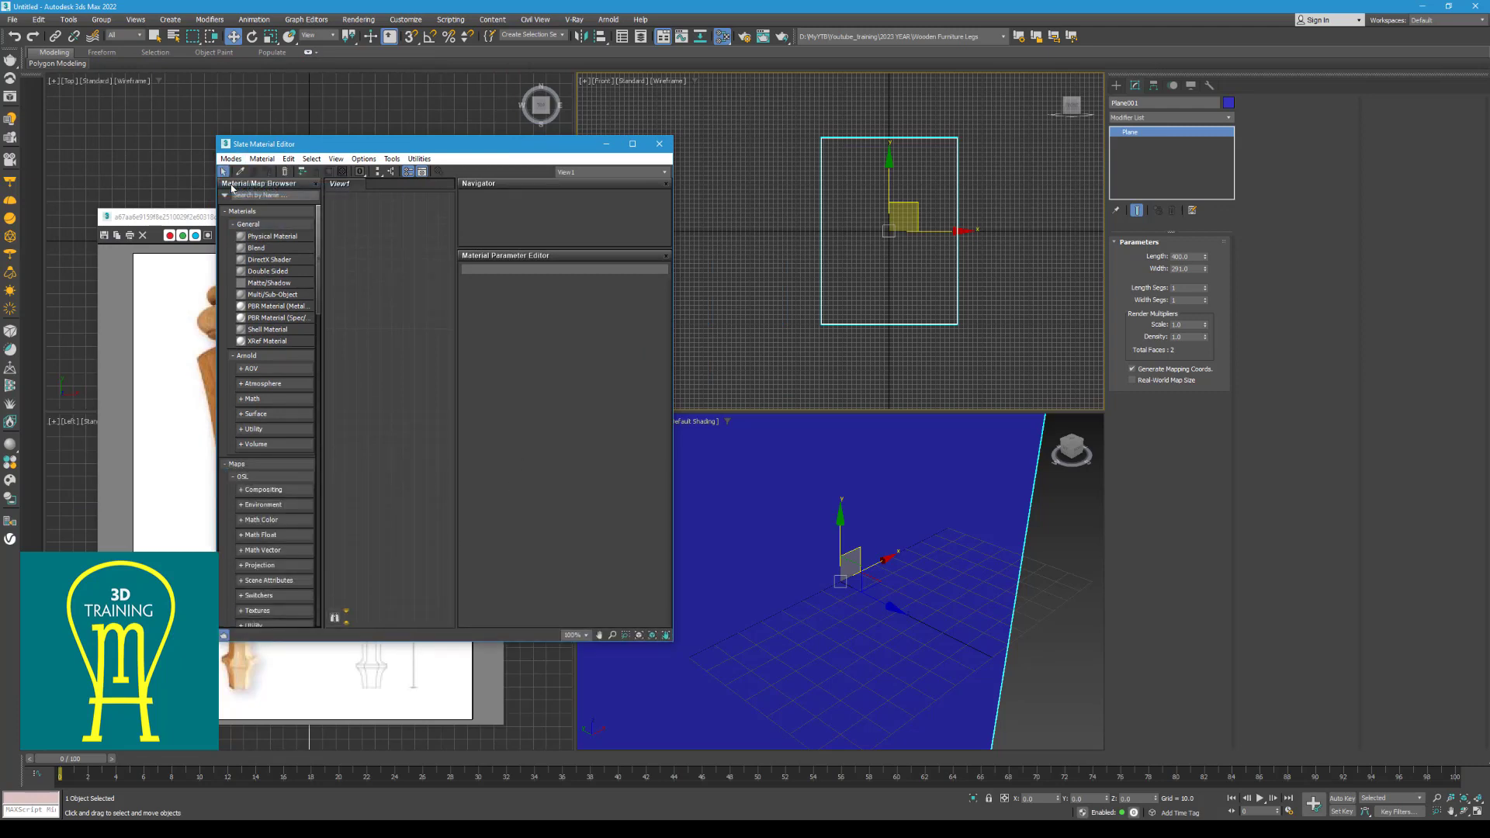
pyautogui.click(722, 38)
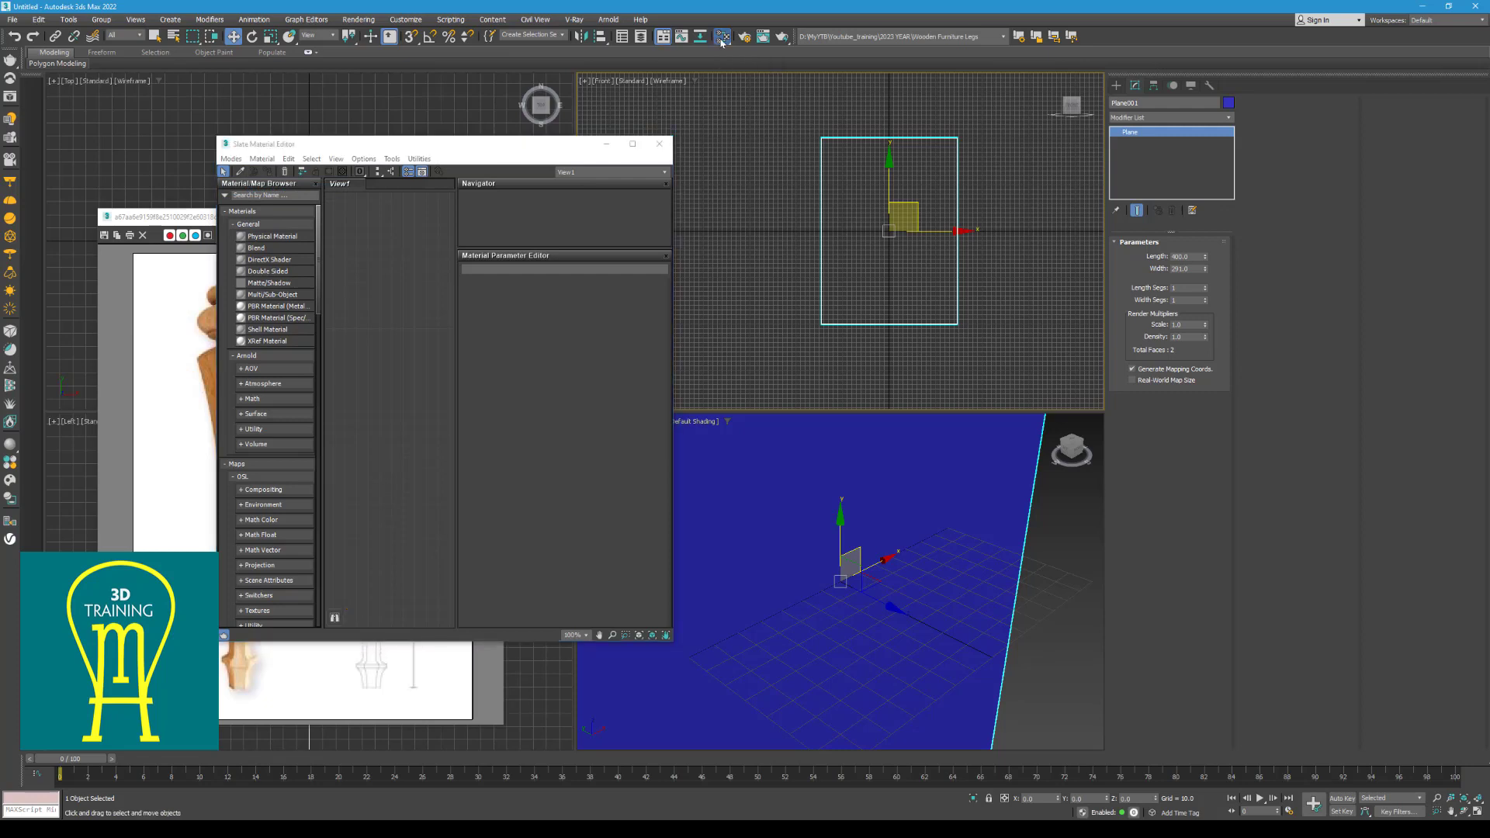
pyautogui.moveTo(729, 39); pyautogui.dragTo(724, 58)
pyautogui.moveTo(645, 156); pyautogui.dragTo(441, 151)
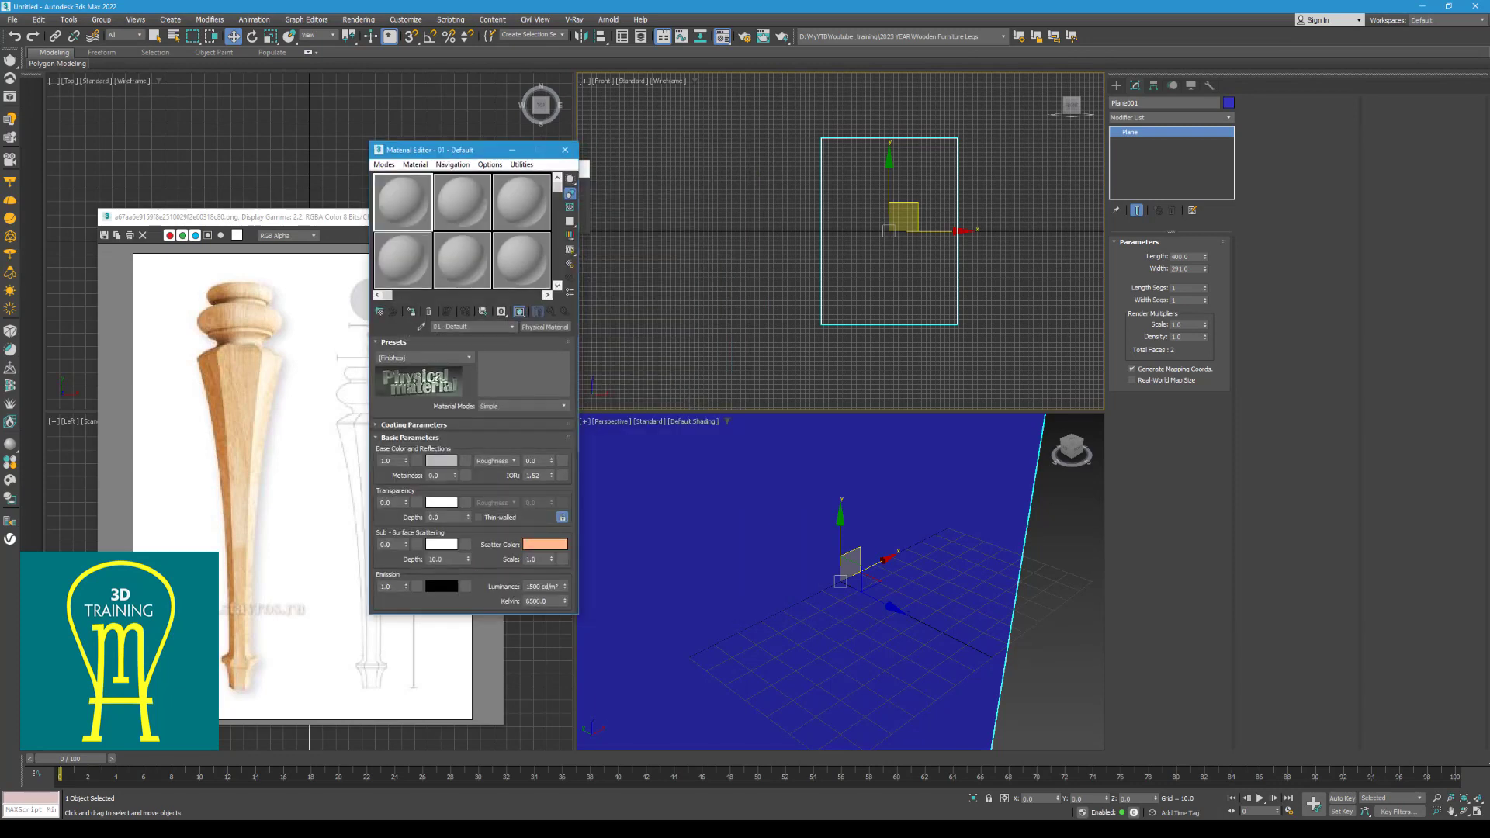
pyautogui.press('m')
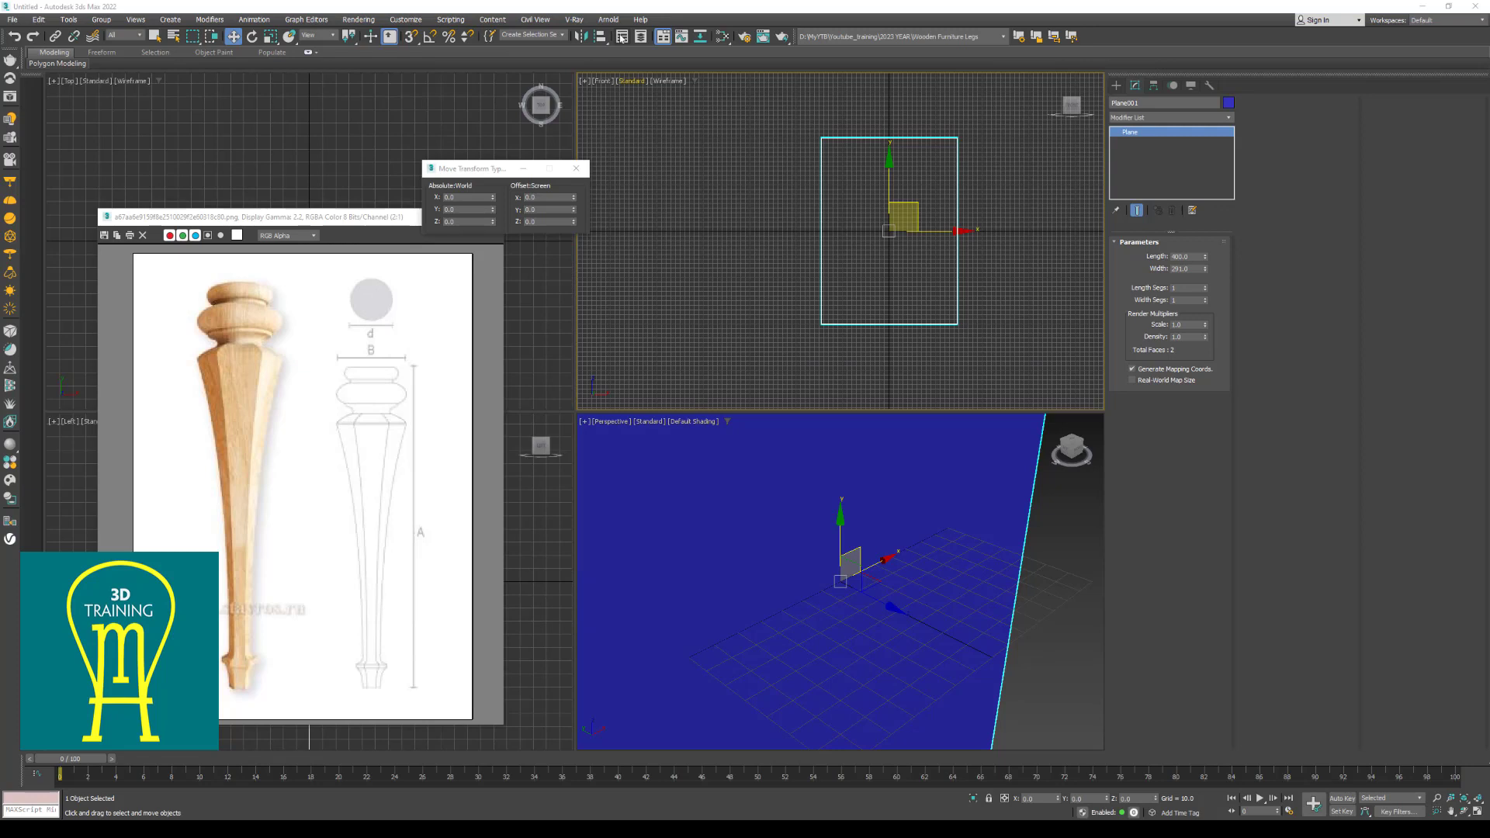
# Reopen the Slate Material Editor and place the 01 - Default sample slot material in View1 as an instance
pyautogui.click(722, 36)
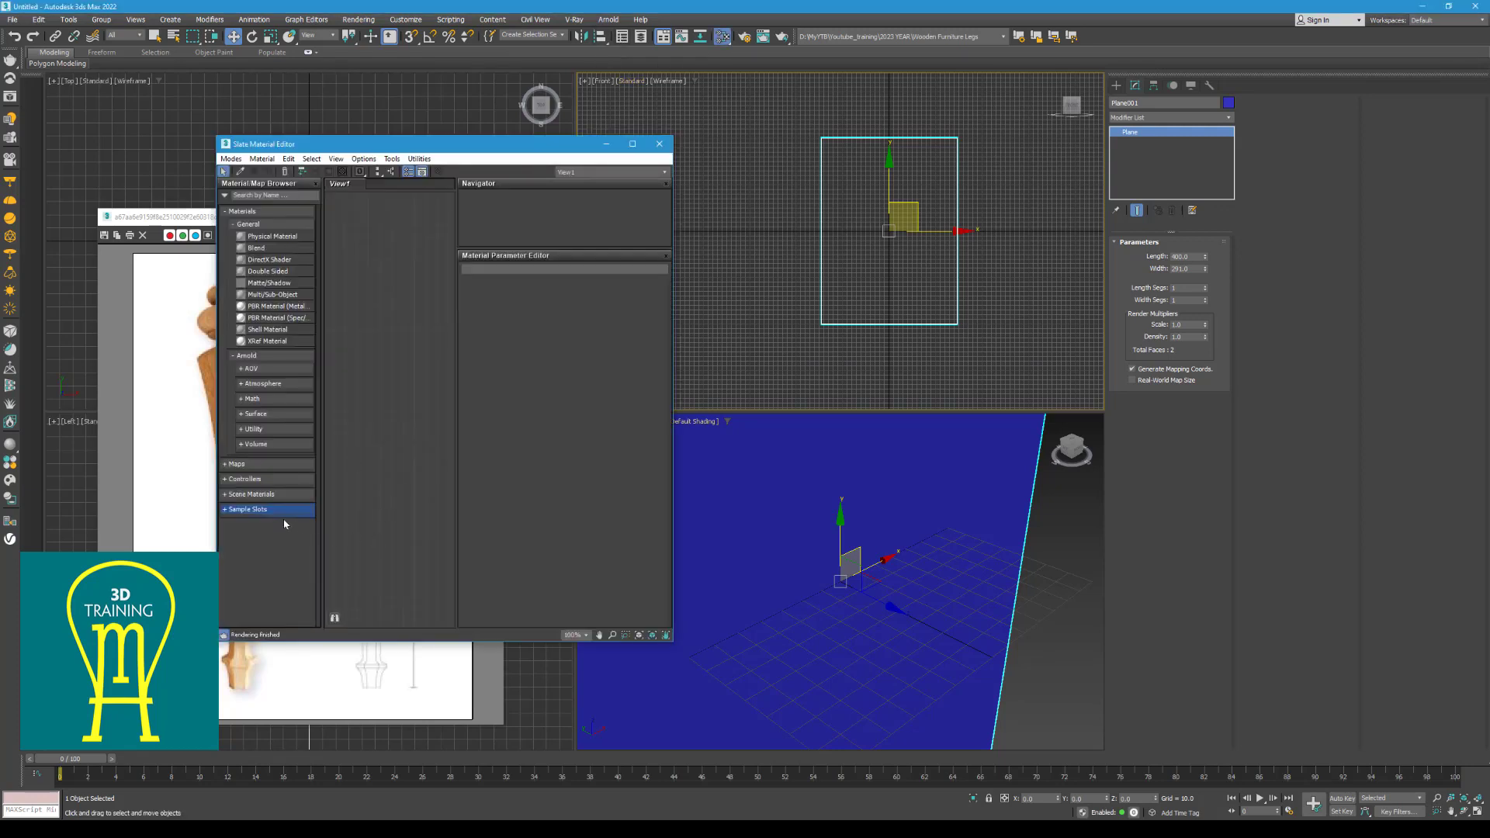
pyautogui.click(230, 511)
pyautogui.click(243, 495)
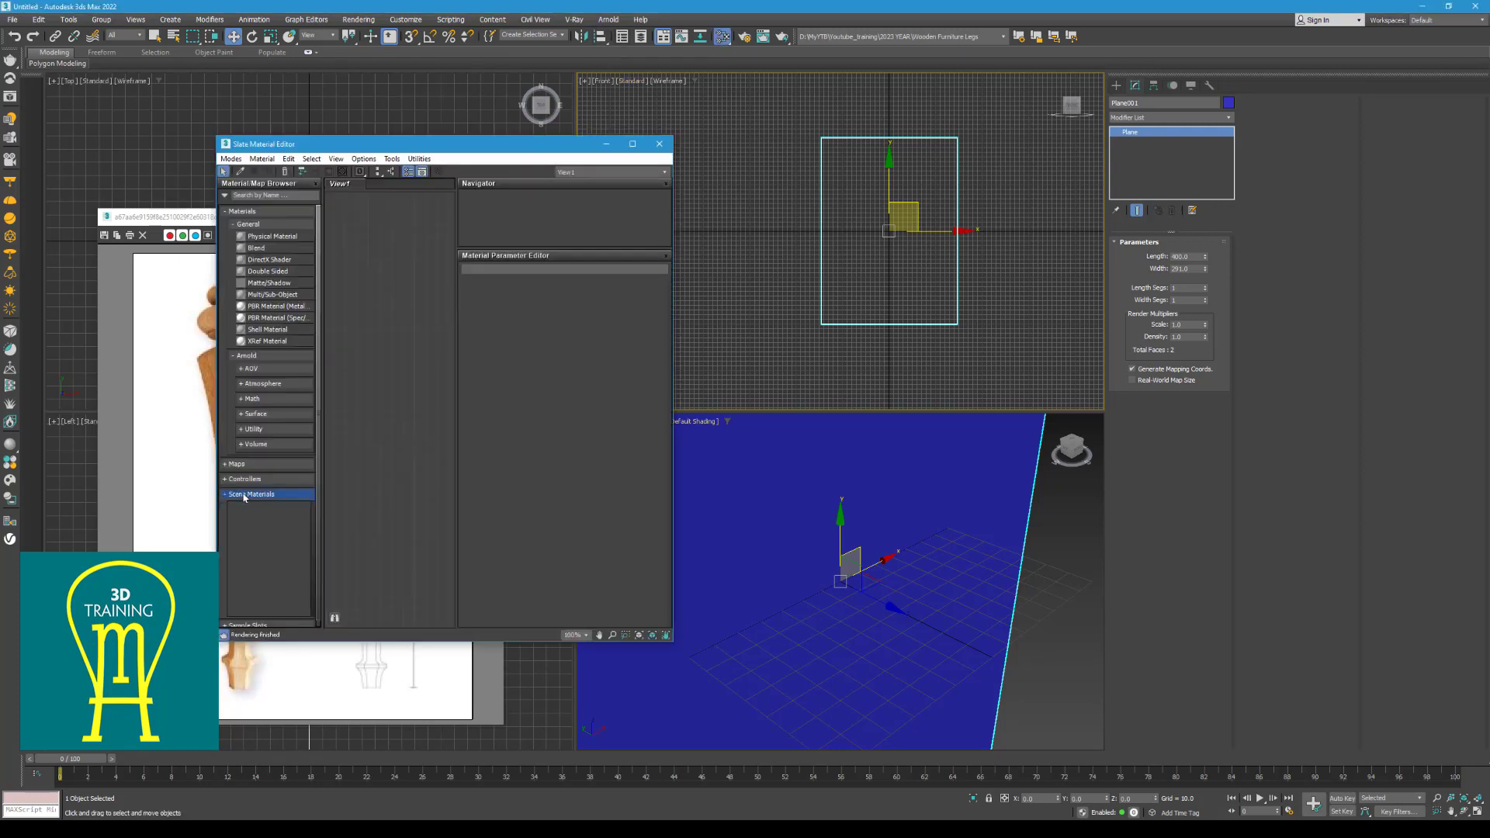
pyautogui.click(259, 464)
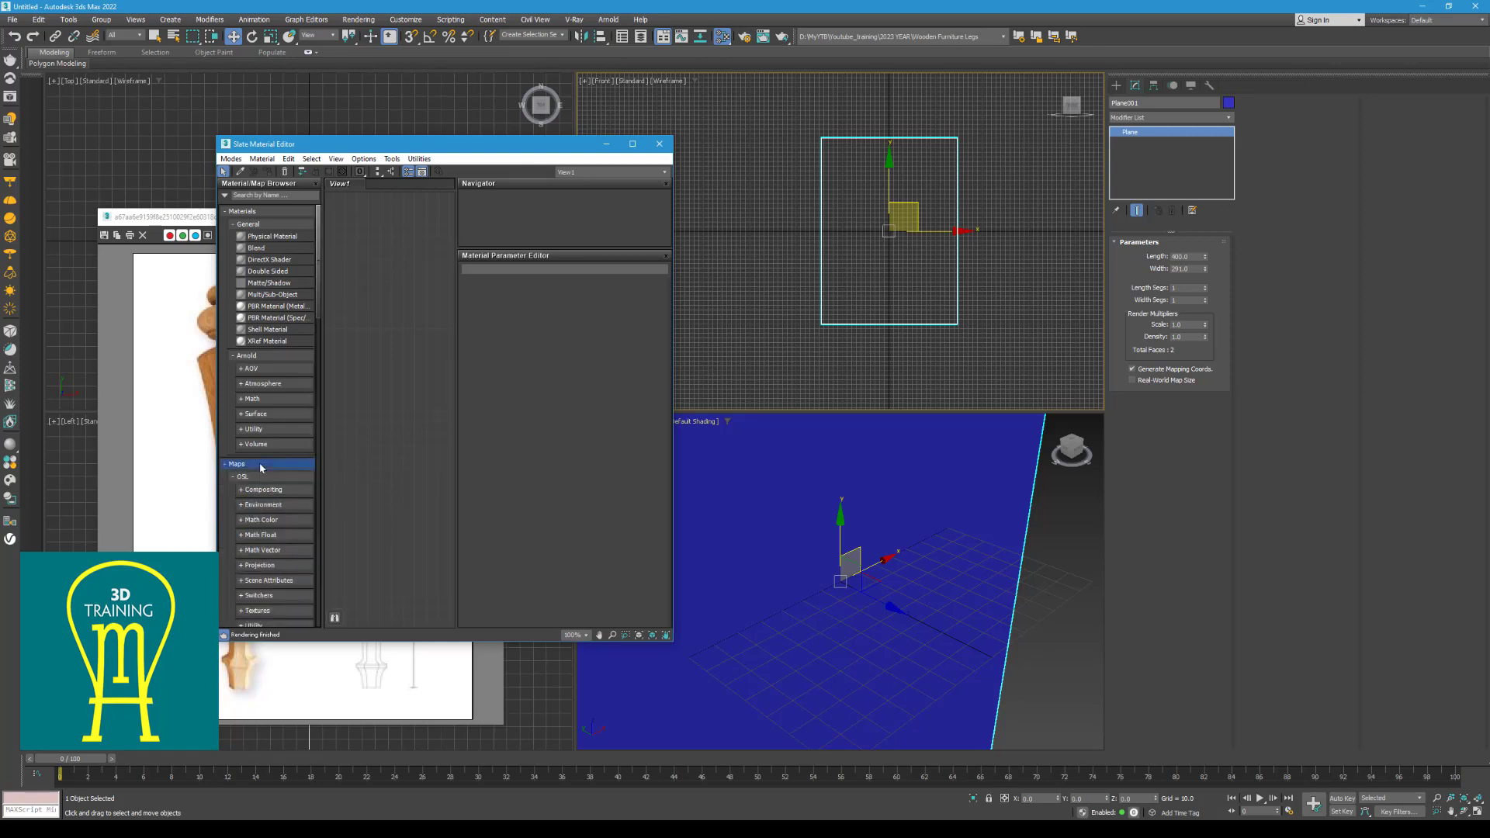
pyautogui.click(259, 464)
pyautogui.click(233, 511)
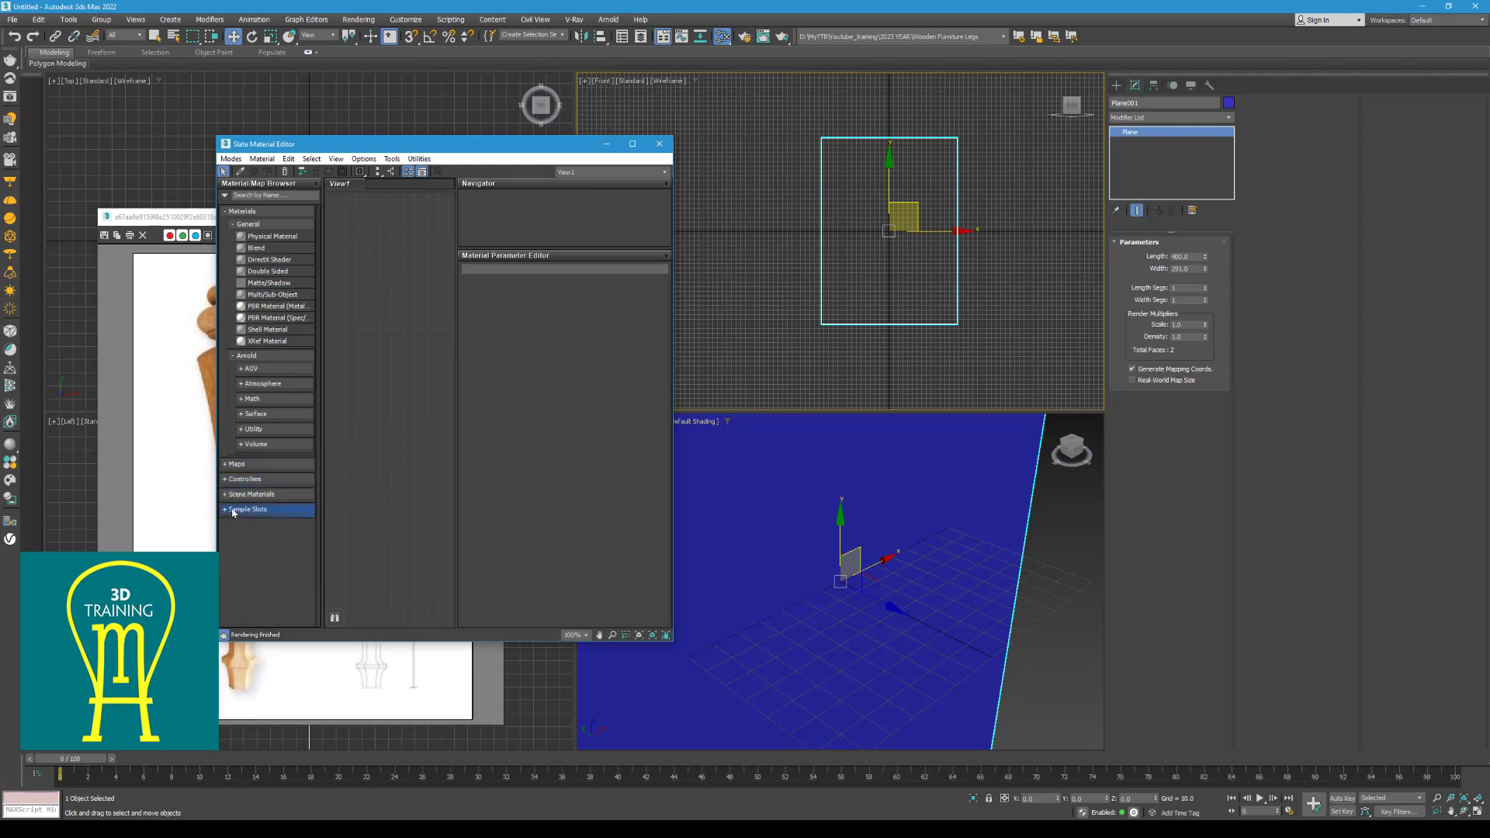
pyautogui.moveTo(250, 540); pyautogui.dragTo(394, 414)
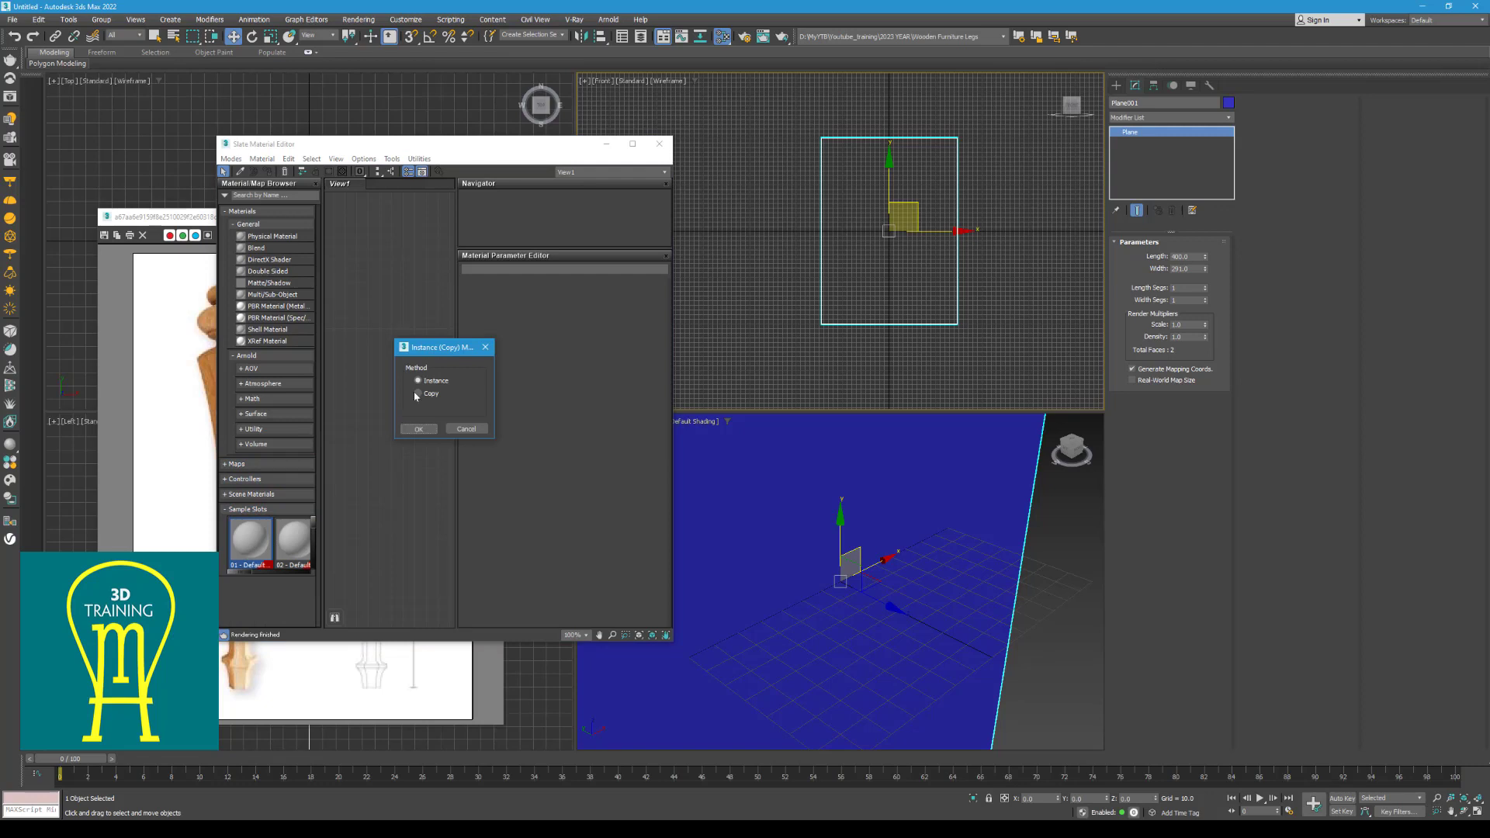
pyautogui.click(418, 429)
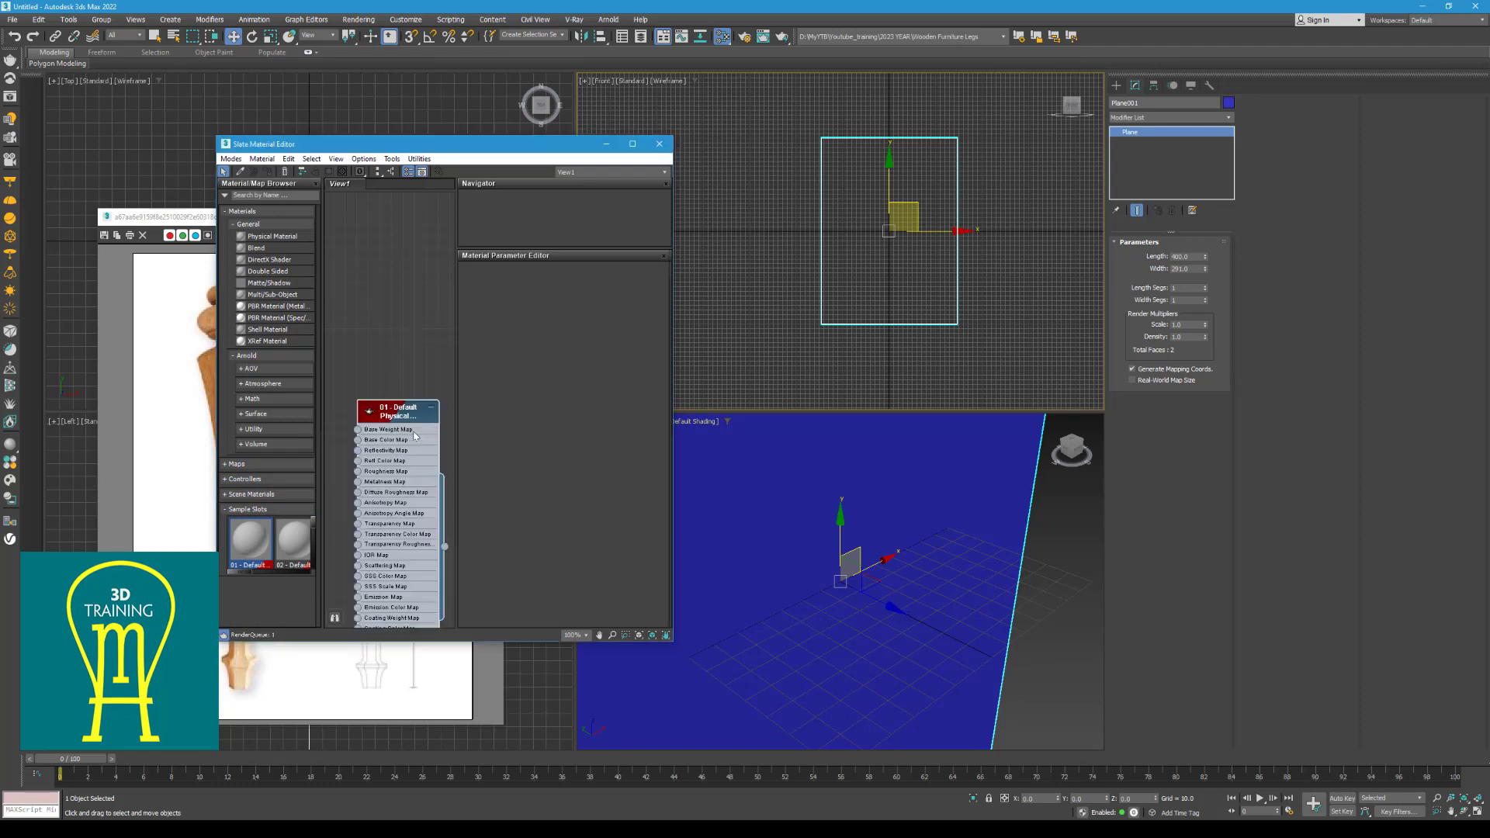
# Display the 01 - Default material's parameters and assign the material to the selected plane
pyautogui.doubleClick(415, 437)
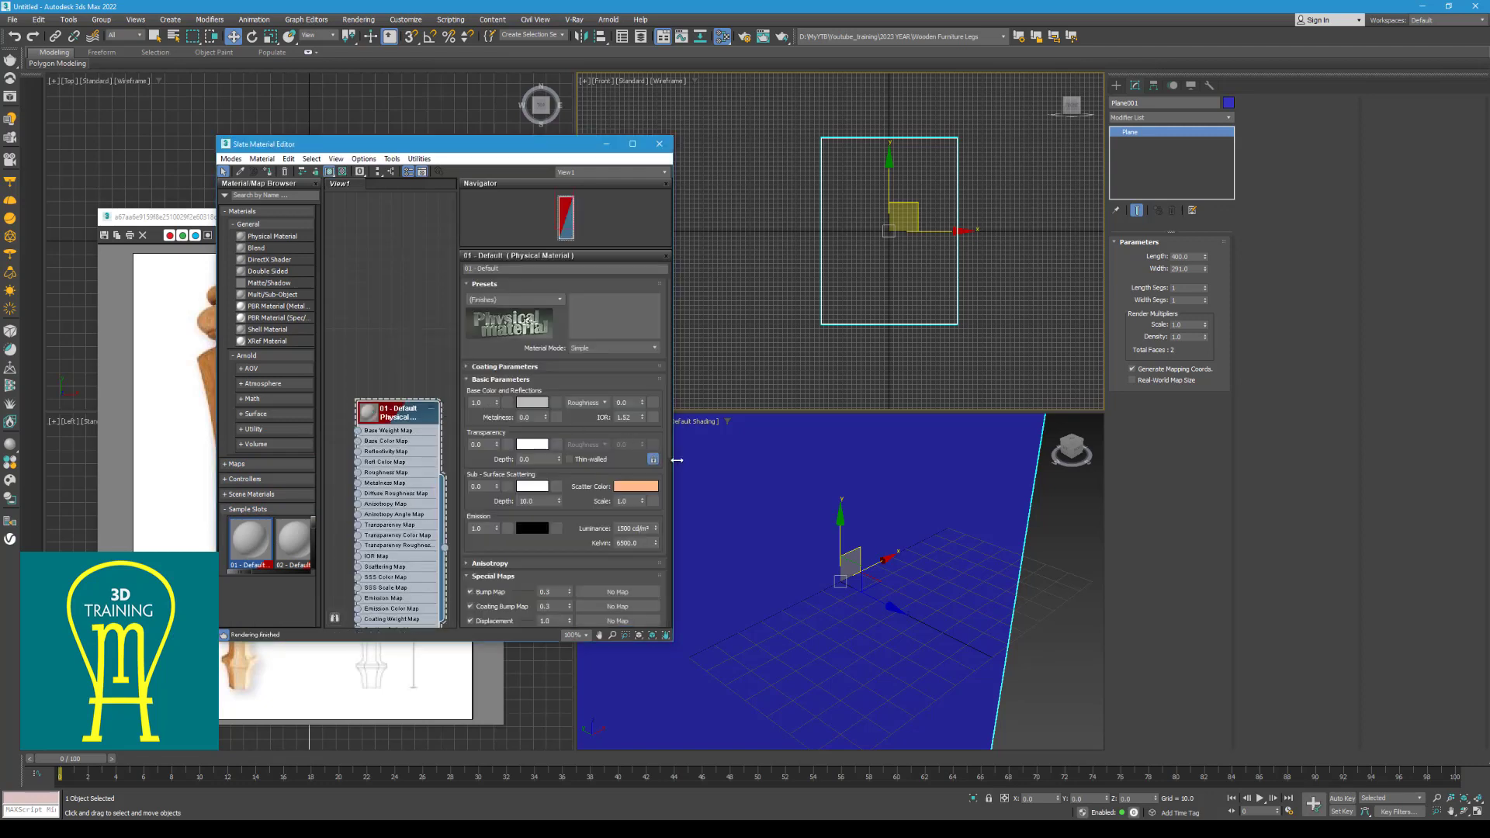
pyautogui.moveTo(677, 460); pyautogui.dragTo(792, 460)
pyautogui.moveTo(399, 410); pyautogui.dragTo(443, 340)
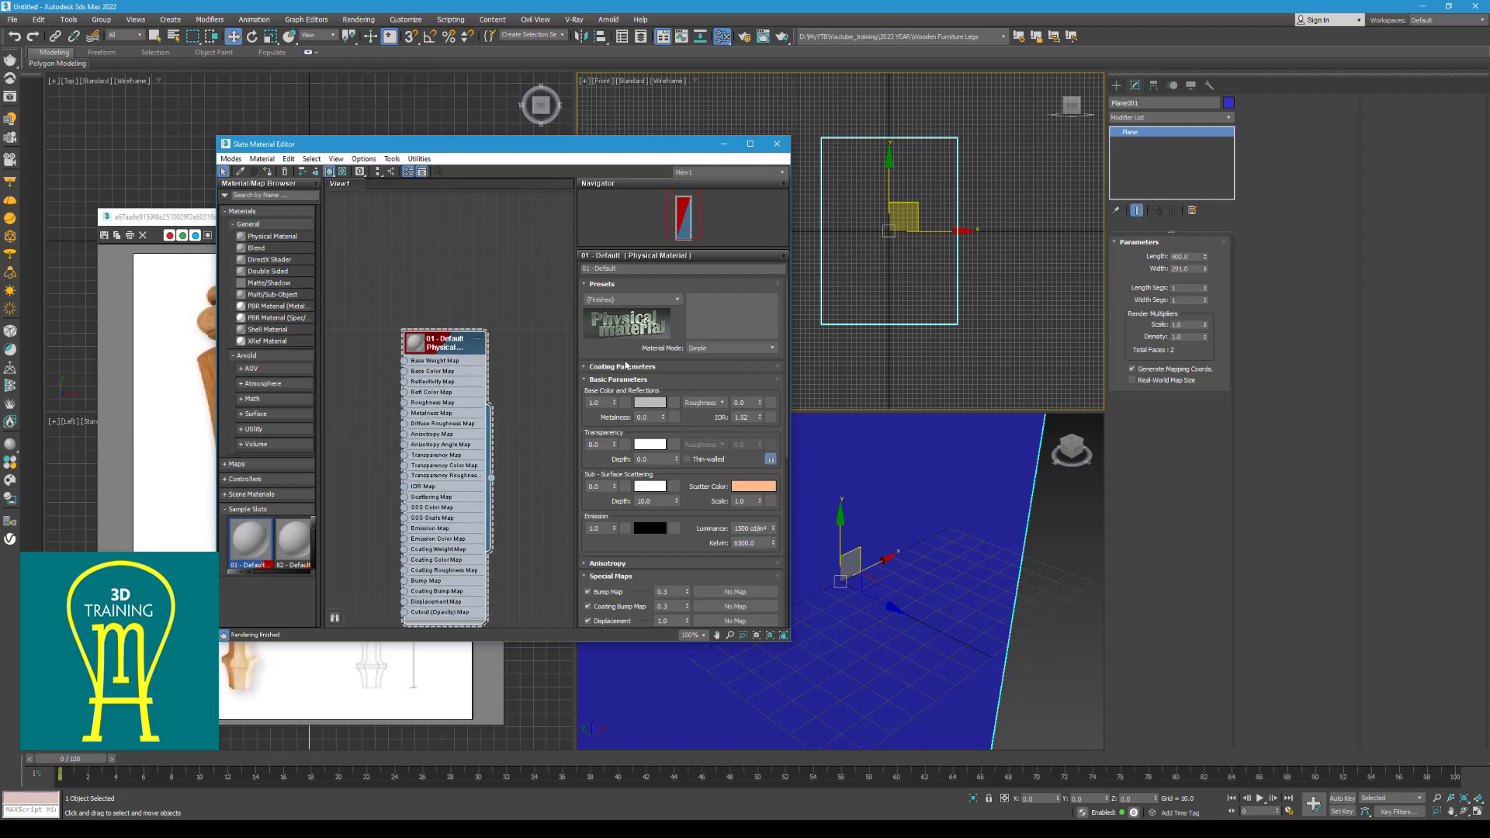
pyautogui.rightClick(444, 340)
pyautogui.click(500, 354)
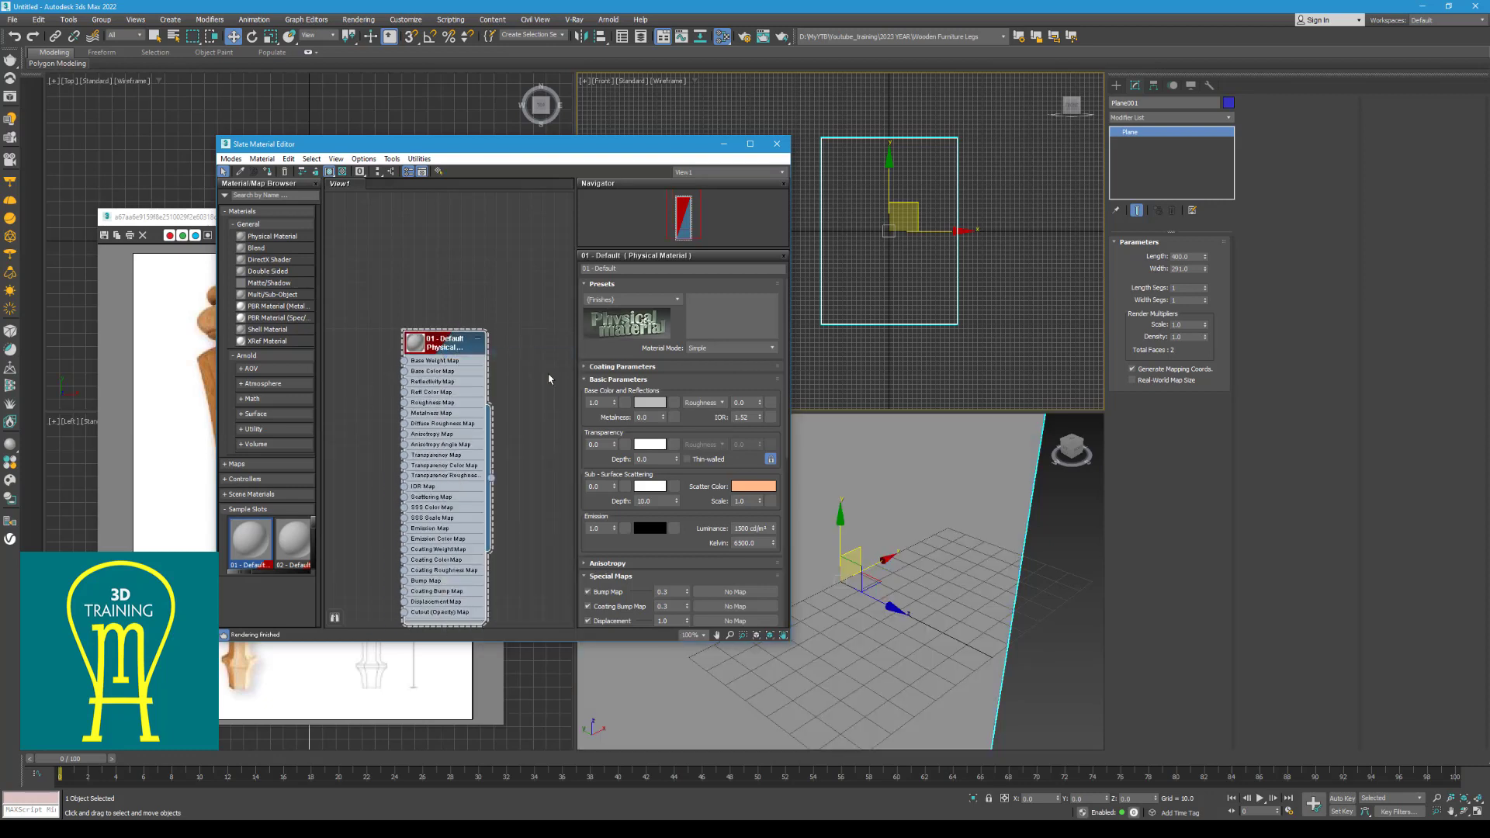
pyautogui.click(926, 548)
pyautogui.press('z')
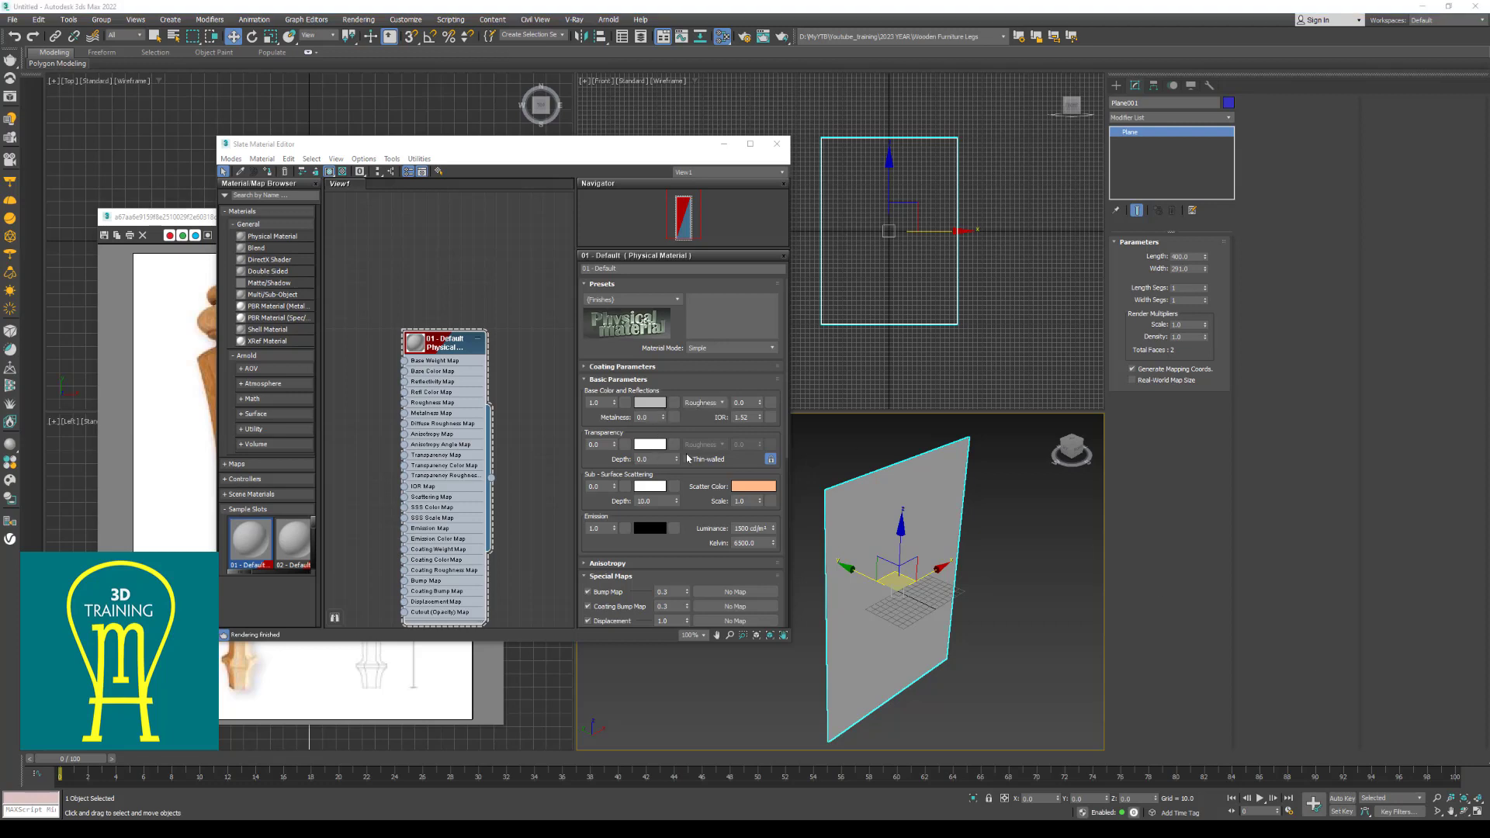
# Add a Bitmap map to the material's base color
pyautogui.click(674, 403)
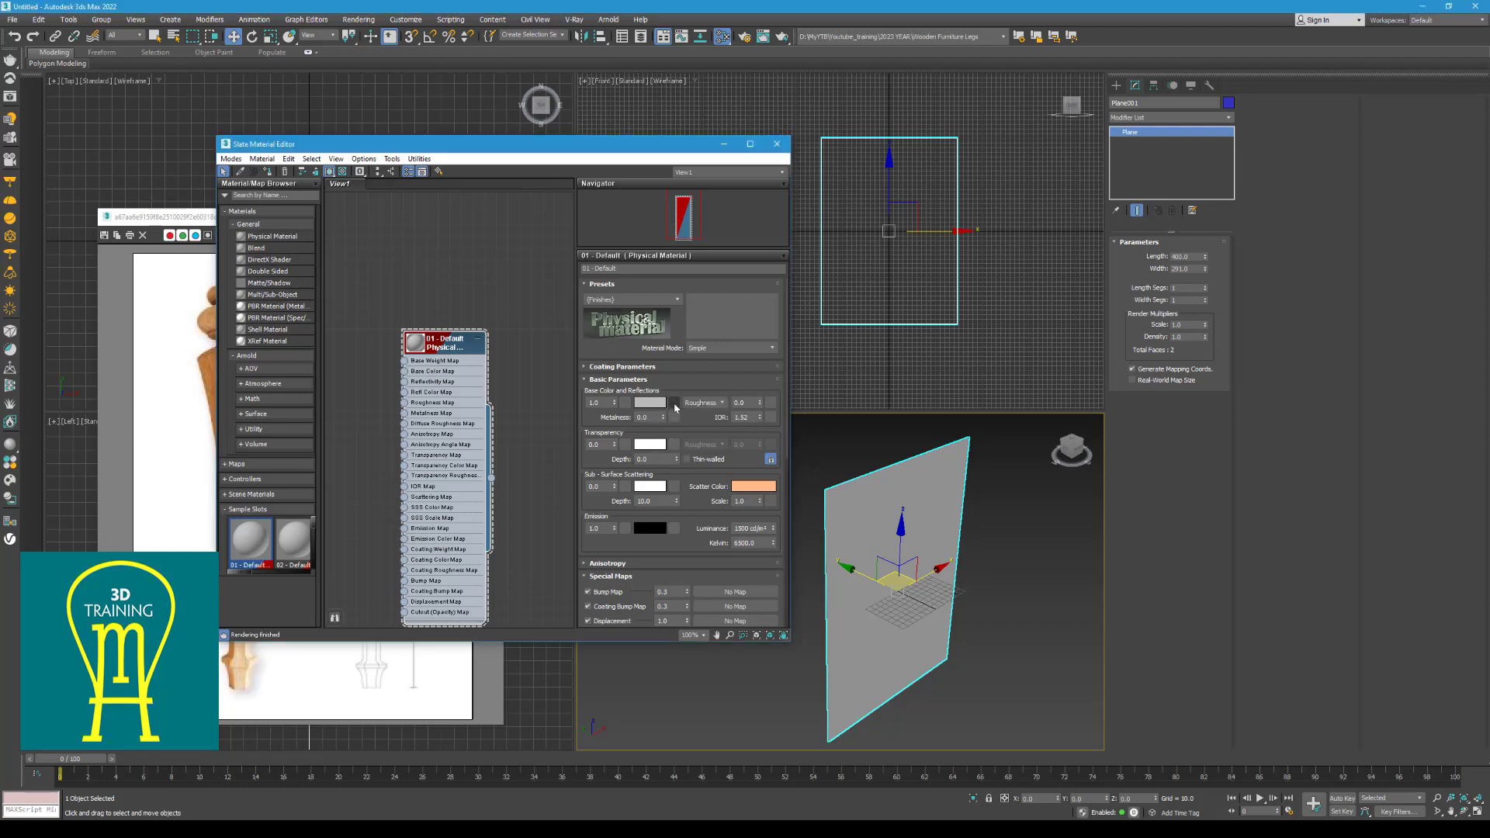
pyautogui.click(829, 190)
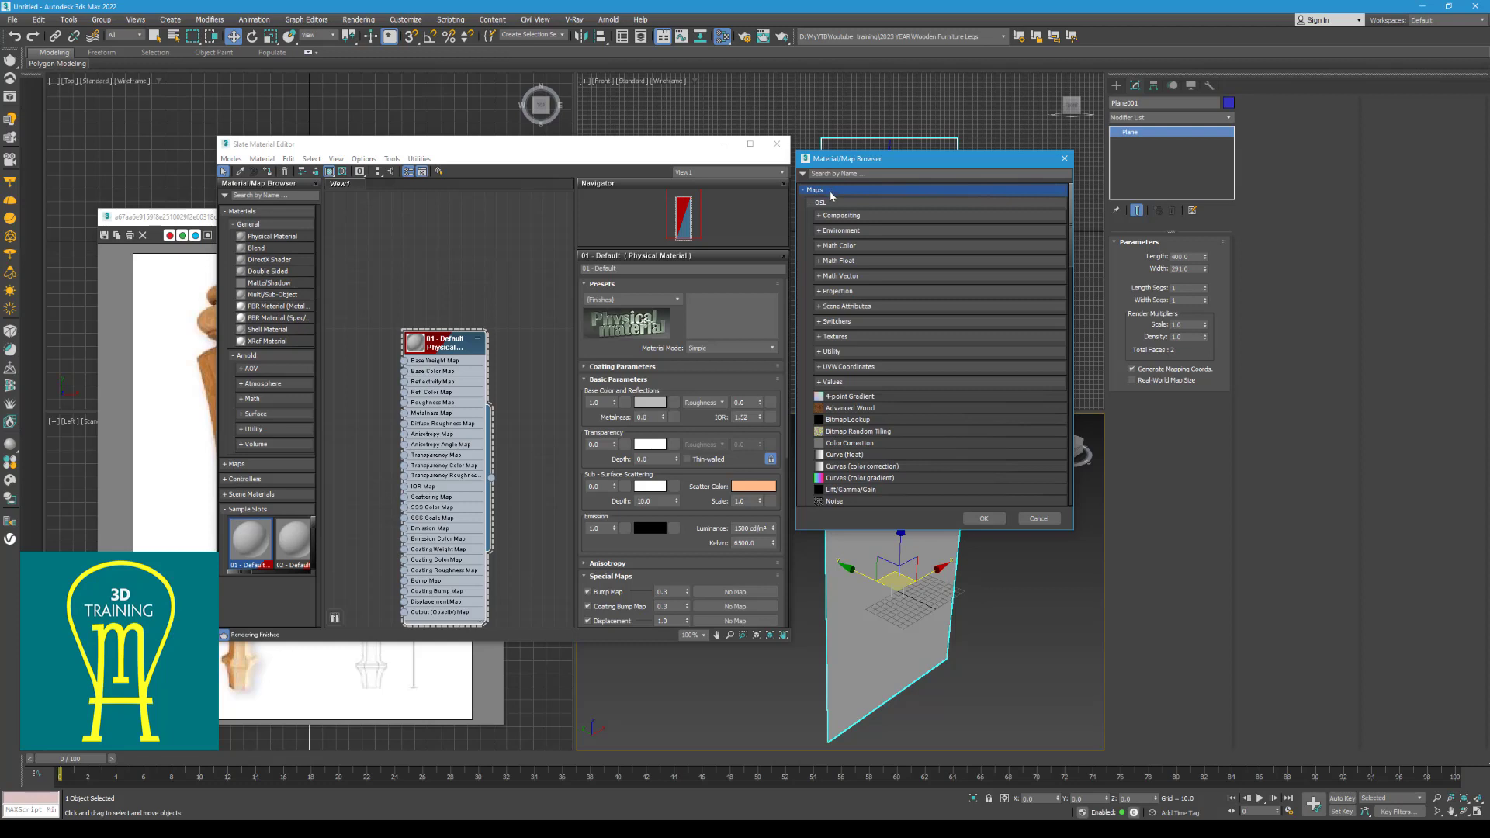
pyautogui.scroll(-4, 867, 425)
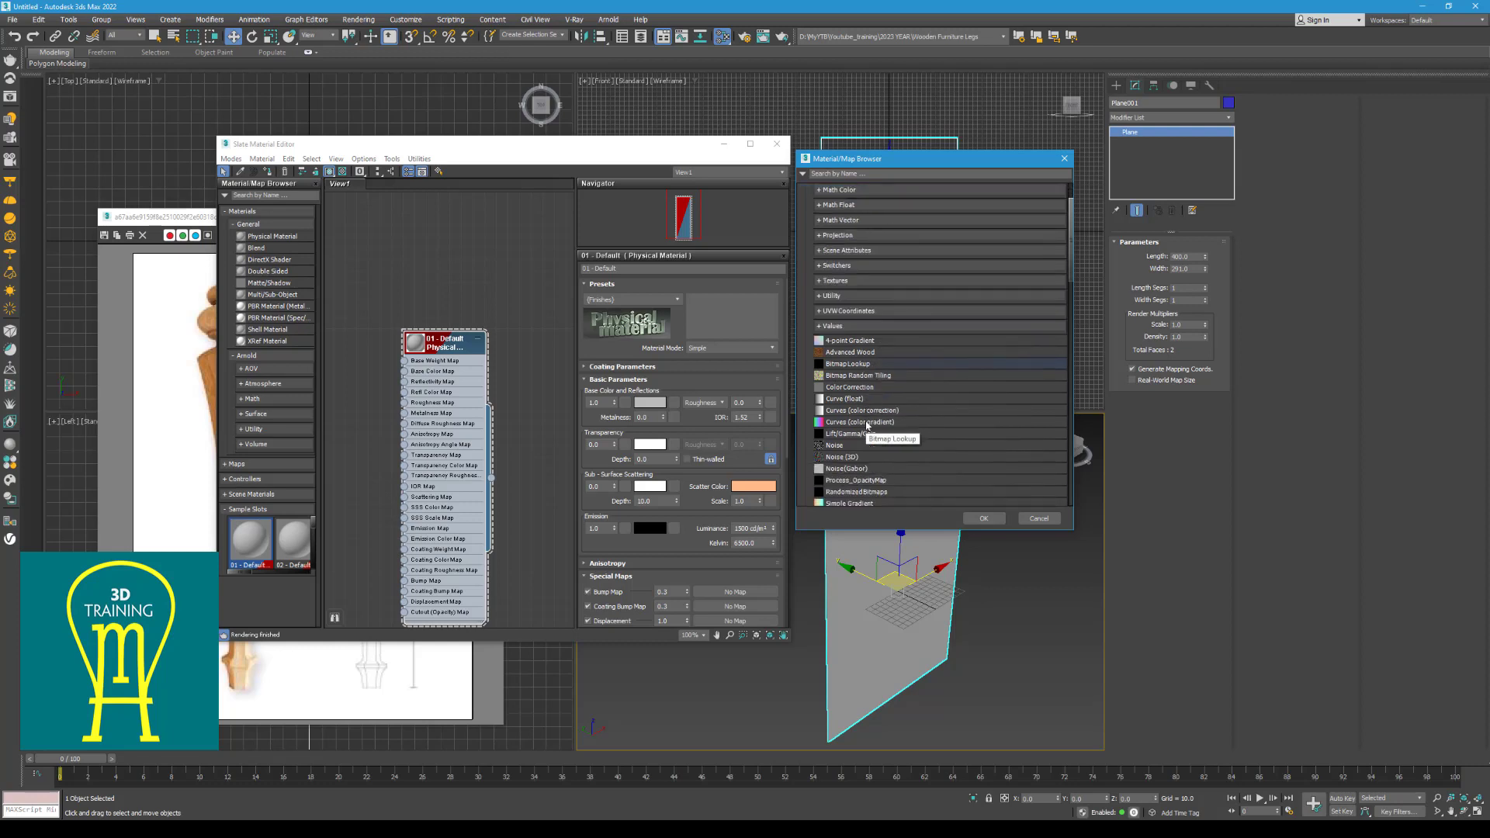
pyautogui.scroll(-4, 868, 425)
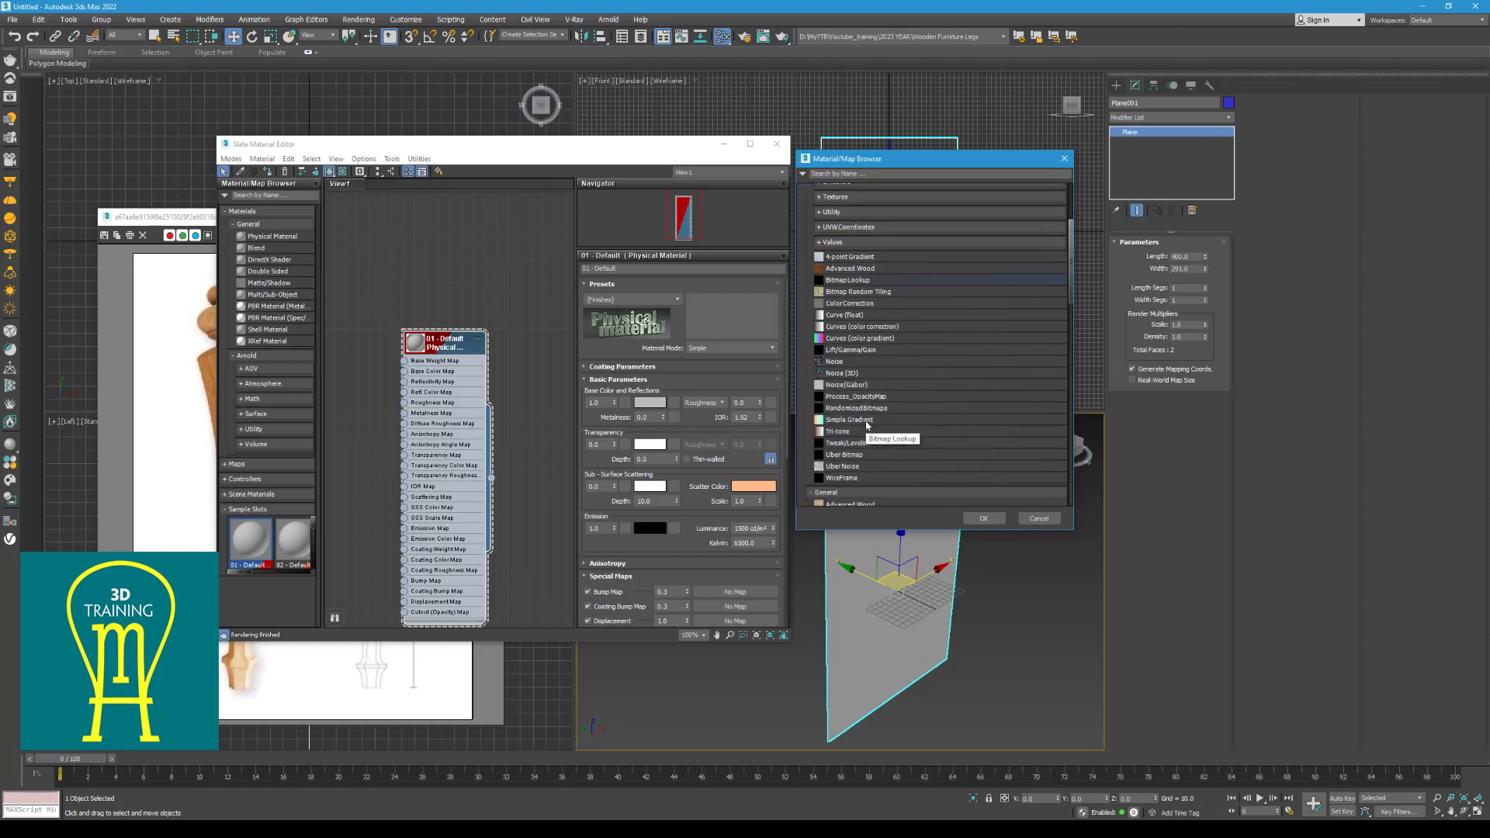
pyautogui.scroll(-1, 867, 424)
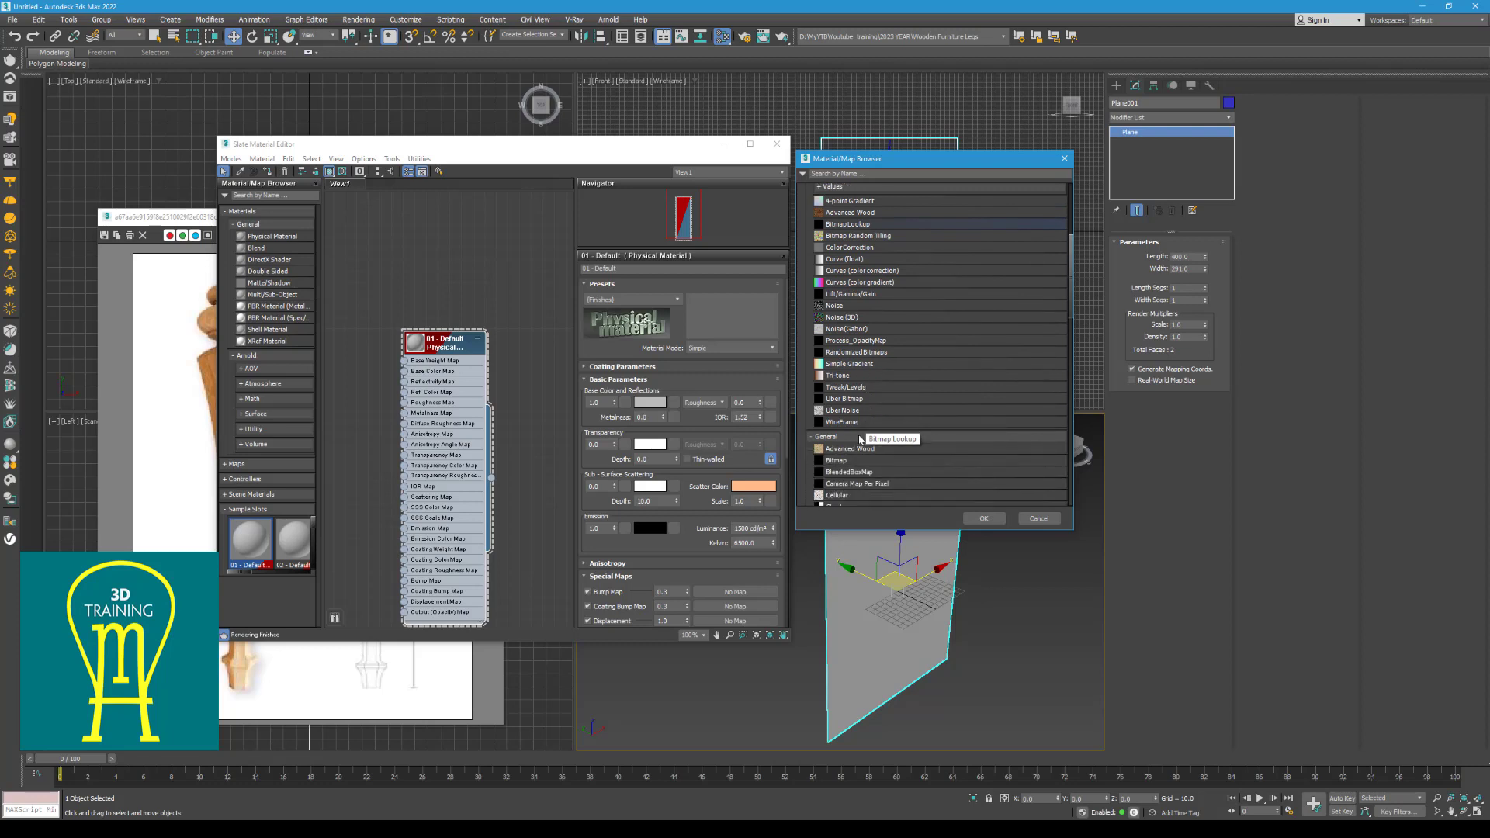
pyautogui.click(982, 519)
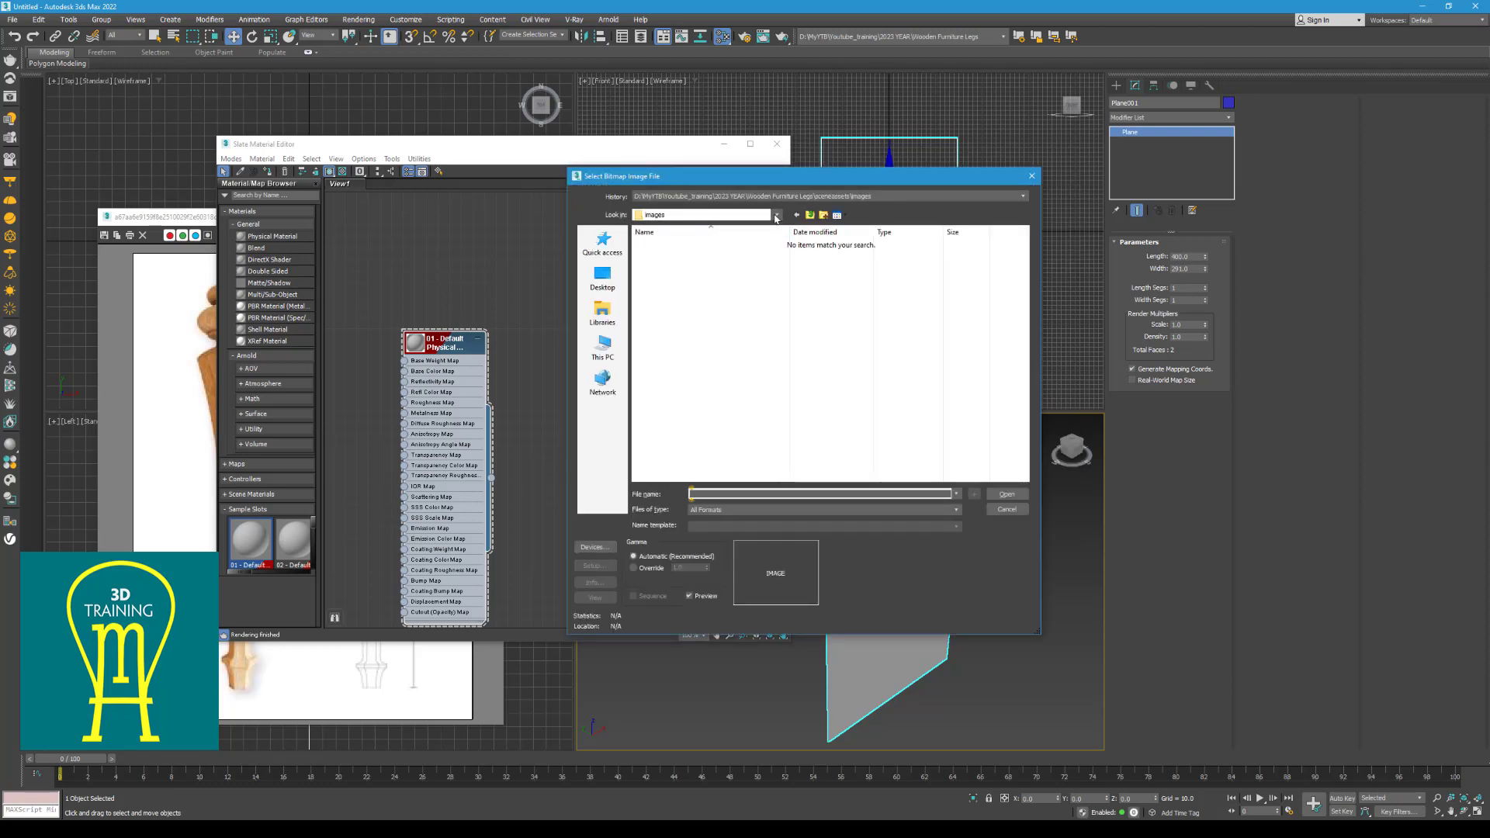
# Load the green-tinted wooden leg image from the Wooden Furniture Legs folder as the base color bitmap
pyautogui.click(776, 216)
pyautogui.click(777, 216)
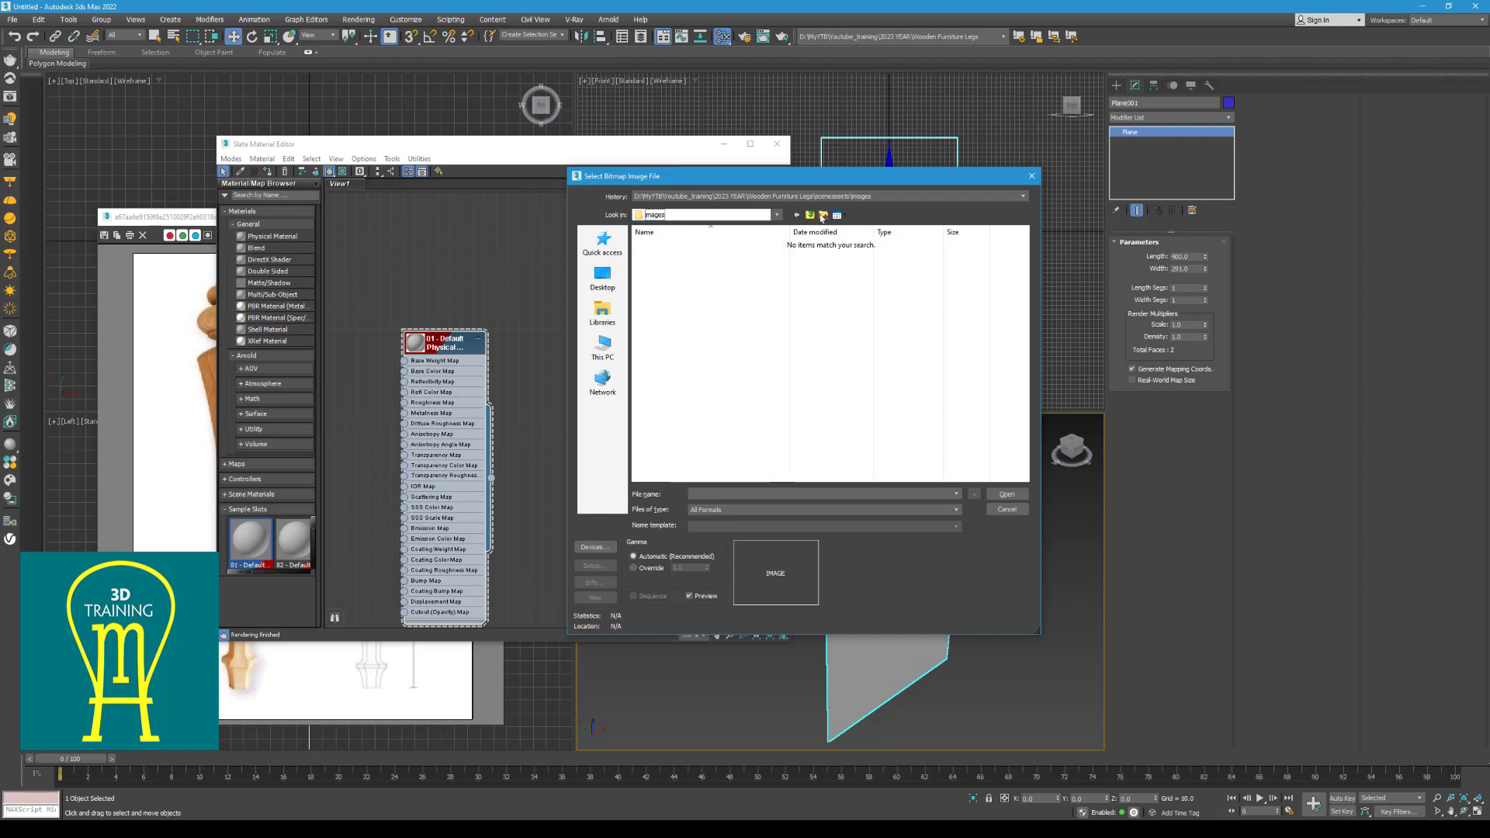
pyautogui.click(812, 216)
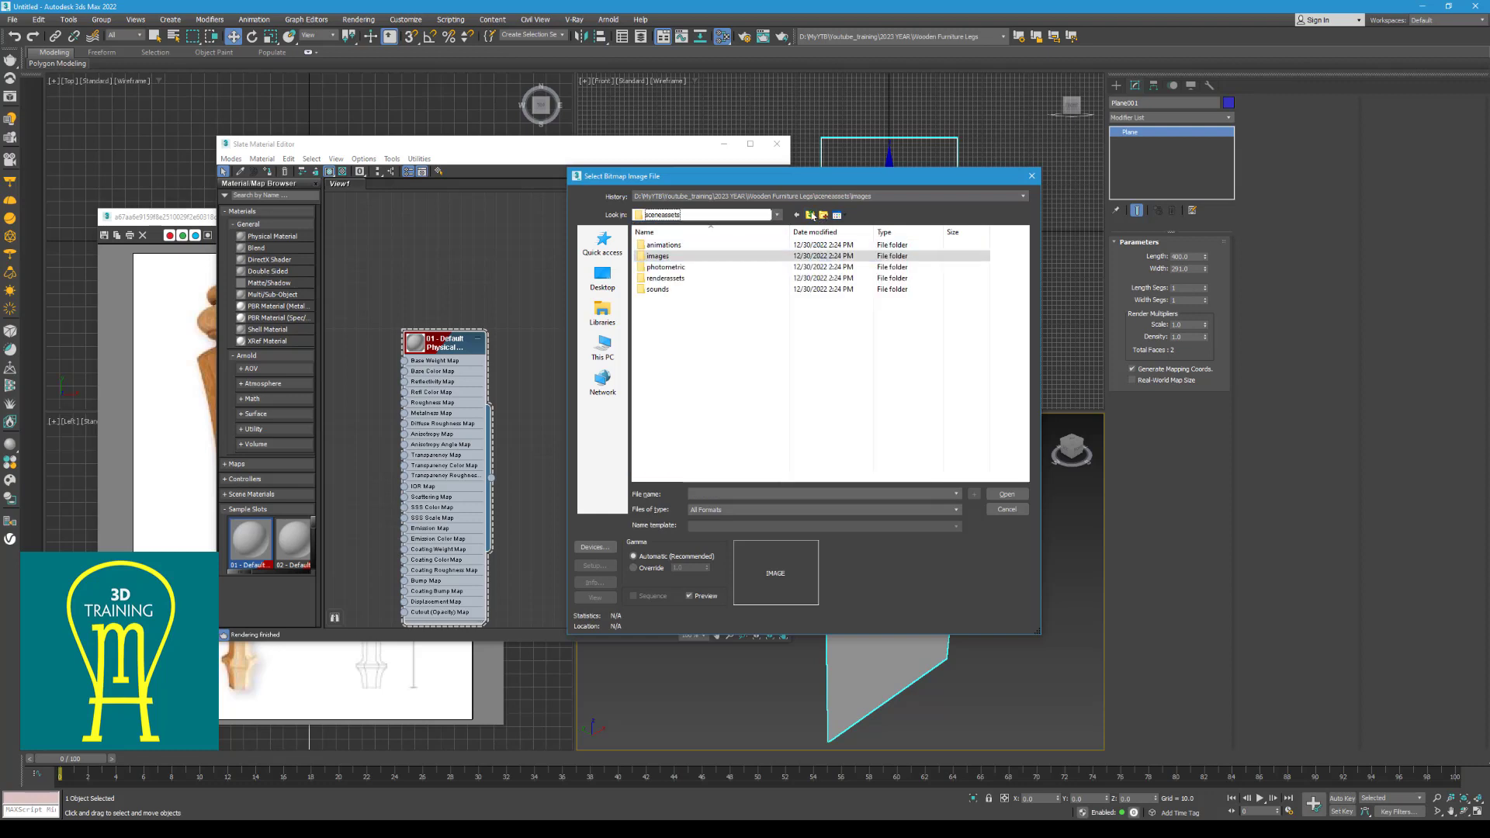
pyautogui.click(811, 215)
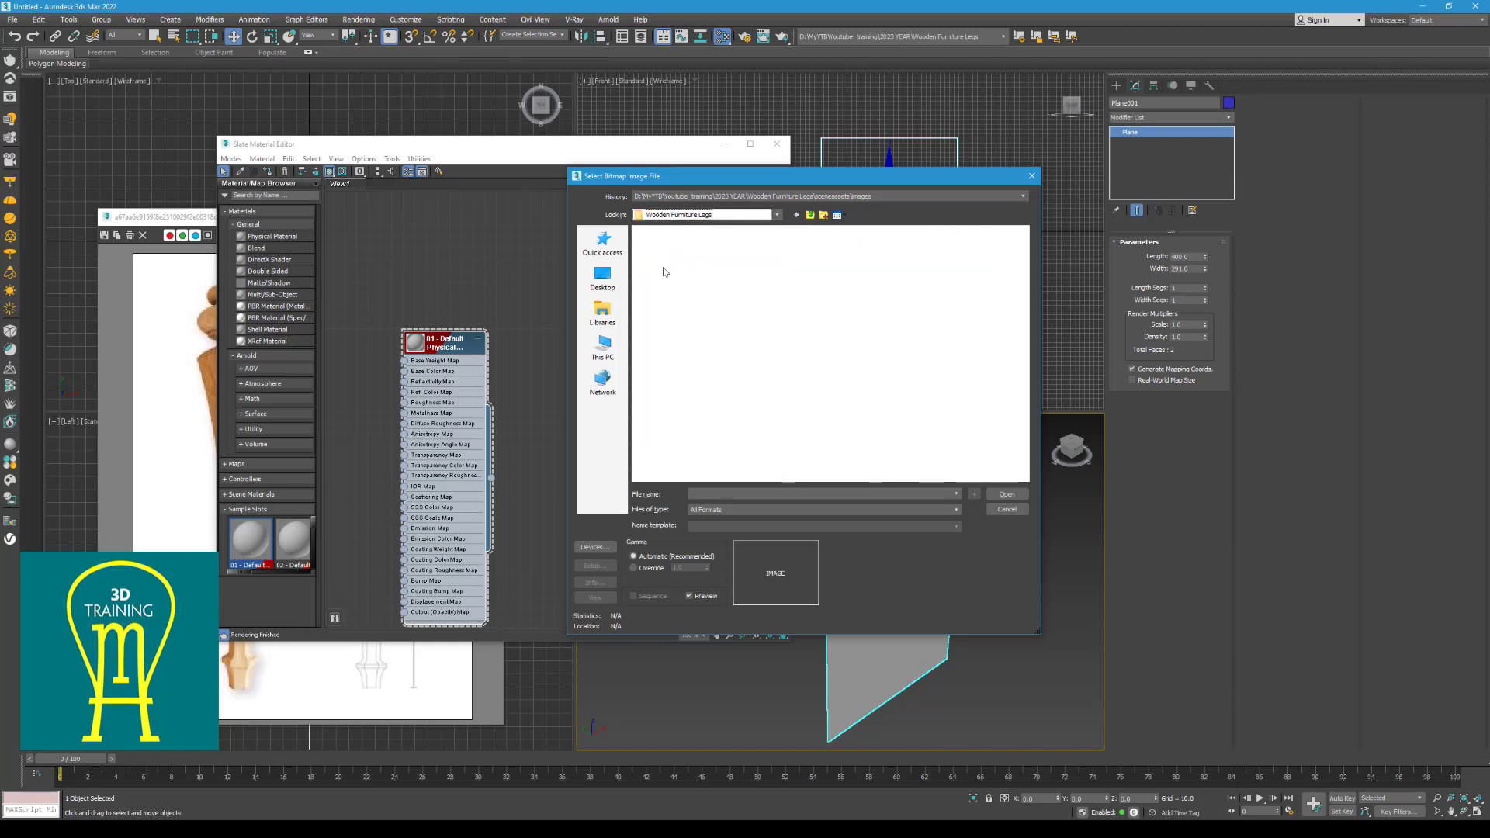
pyautogui.click(788, 264)
pyautogui.click(1007, 494)
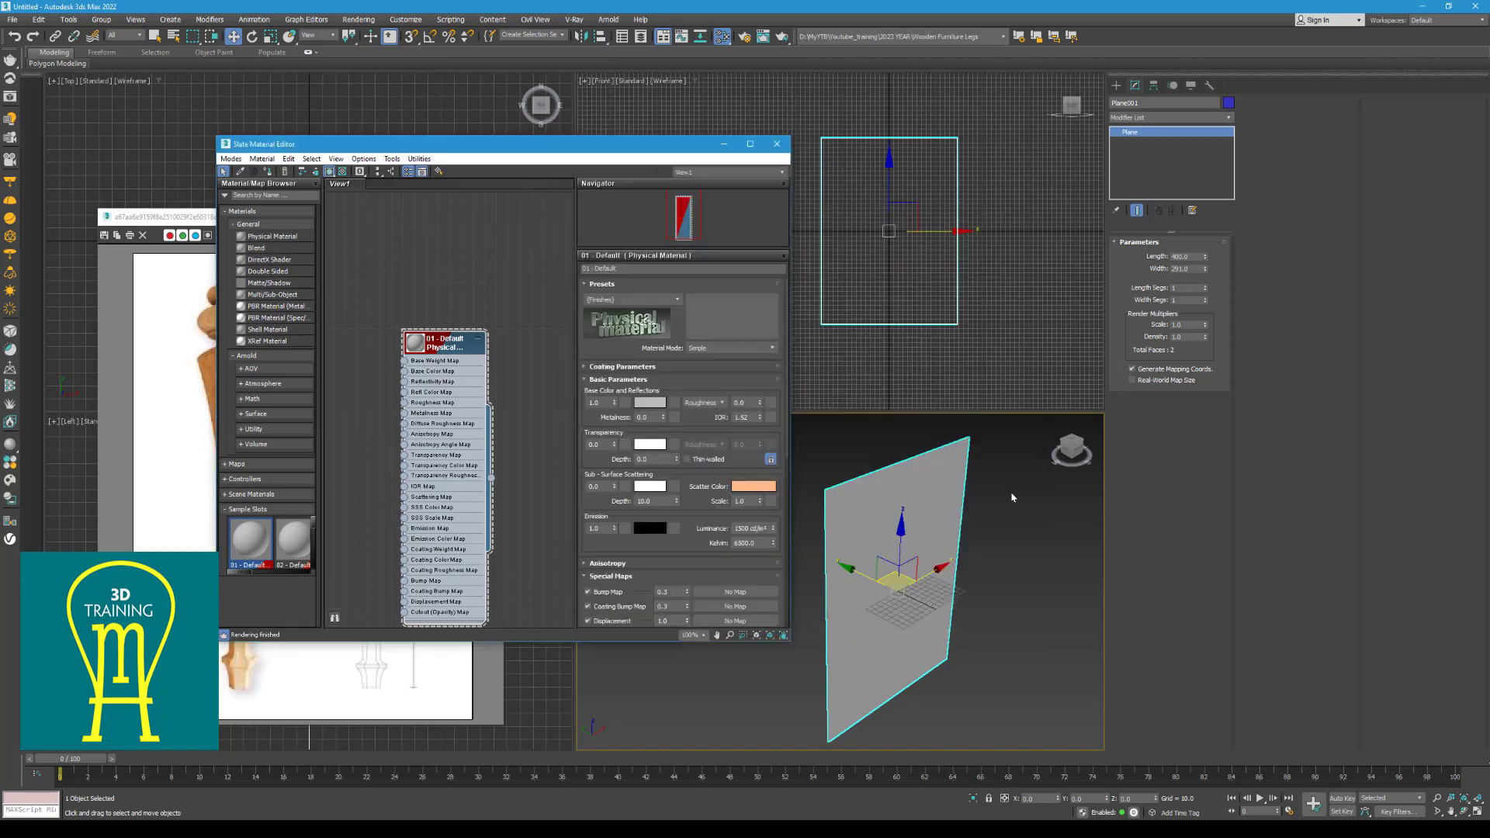
# Show the Front viewport shaded, close the Slate Material Editor and minimize the reference image window
pyautogui.click(904, 266)
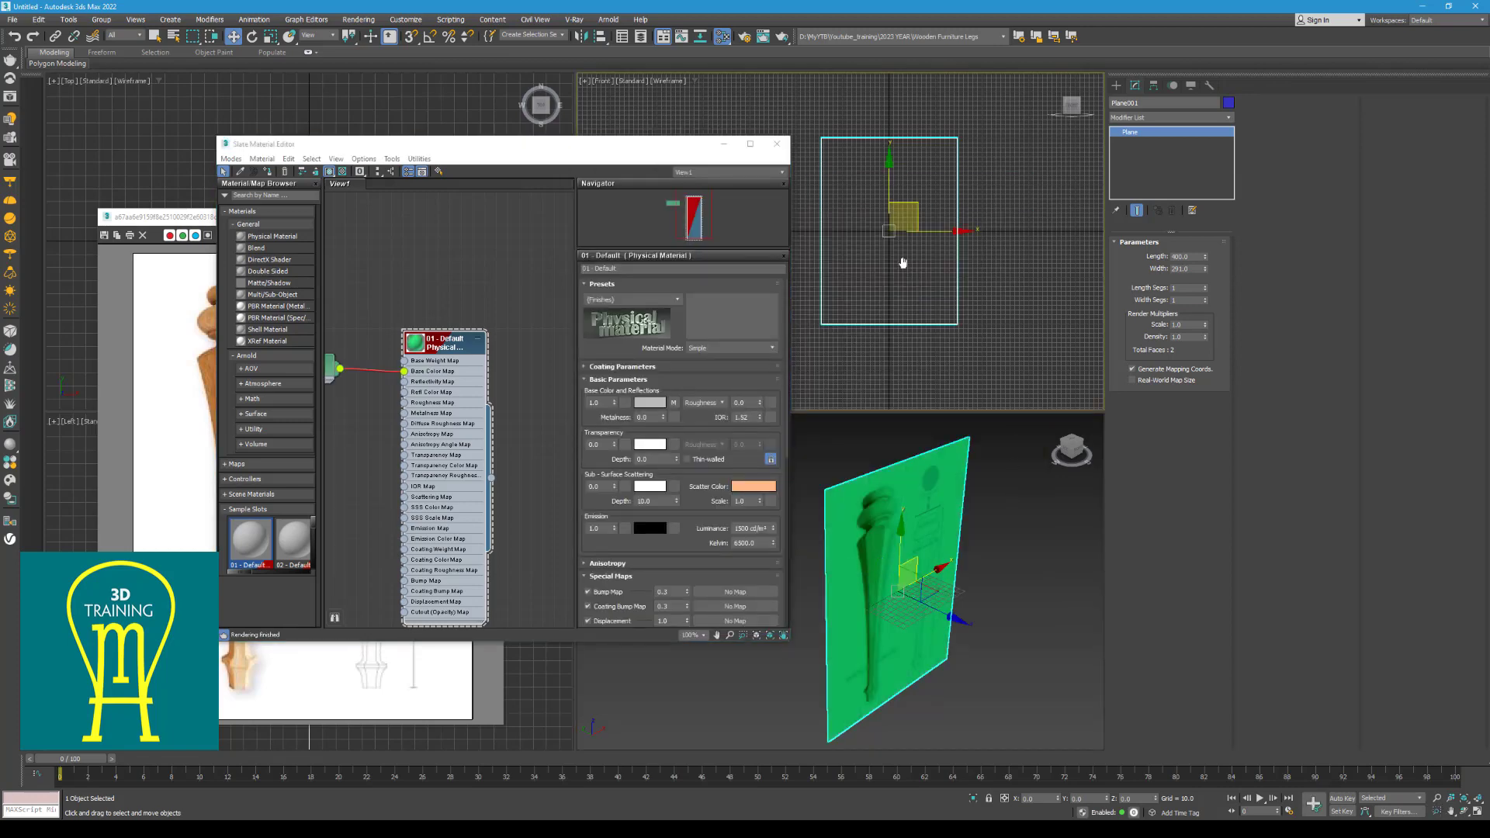
pyautogui.press('F3')
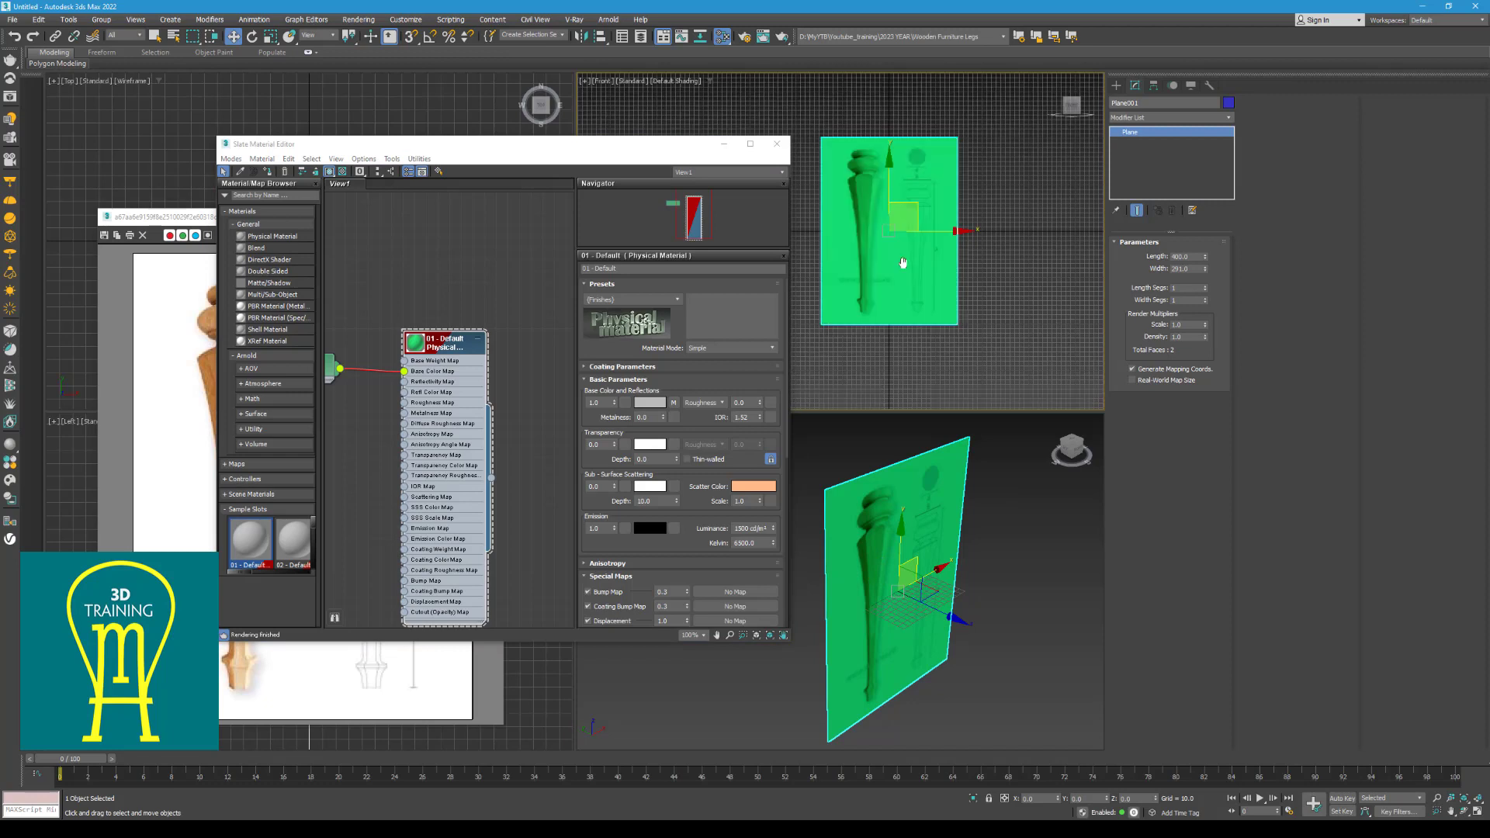
pyautogui.click(778, 144)
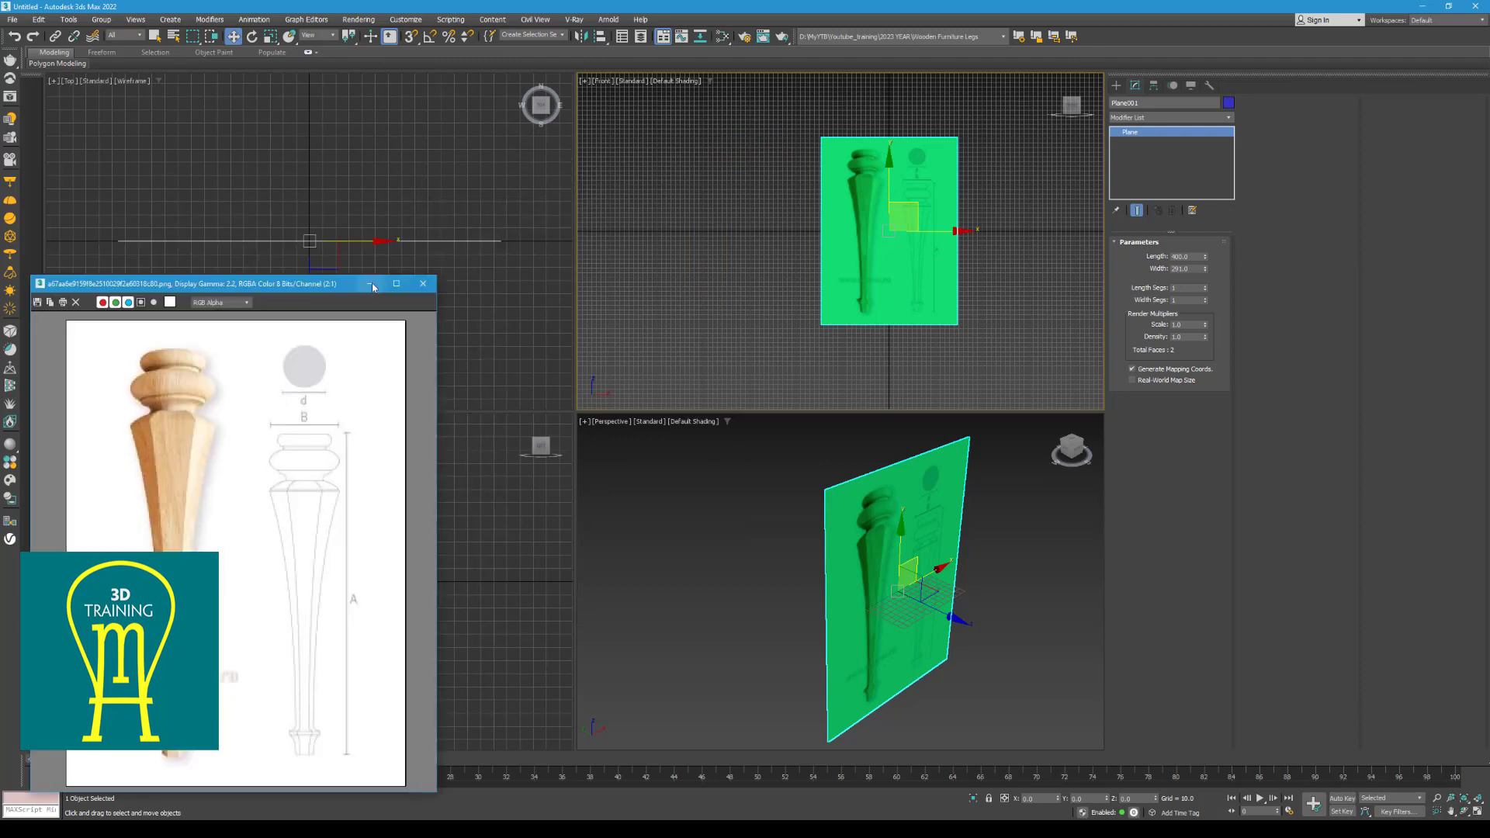
pyautogui.click(372, 286)
# Move the reference plane back along Y in the Top view to about Y 201
pyautogui.scroll(-3, 315, 266)
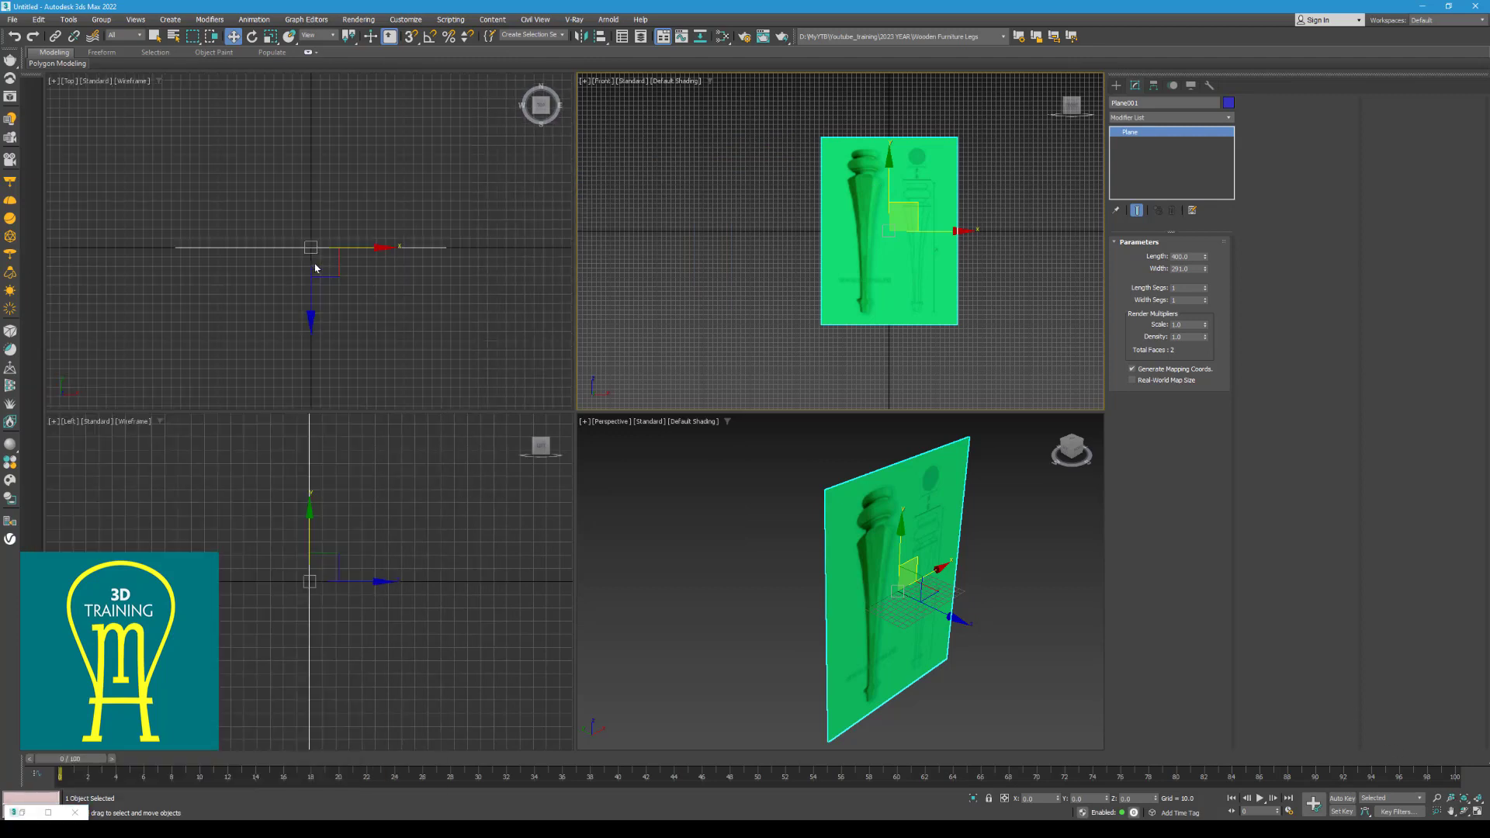
pyautogui.click(309, 266)
pyautogui.click(309, 251)
pyautogui.moveTo(315, 189); pyautogui.dragTo(324, 62)
# Change the viewport layout to two views side by side, Top and Front, with the Front view shaded
pyautogui.moveTo(849, 260); pyautogui.dragTo(777, 272, button='middle')
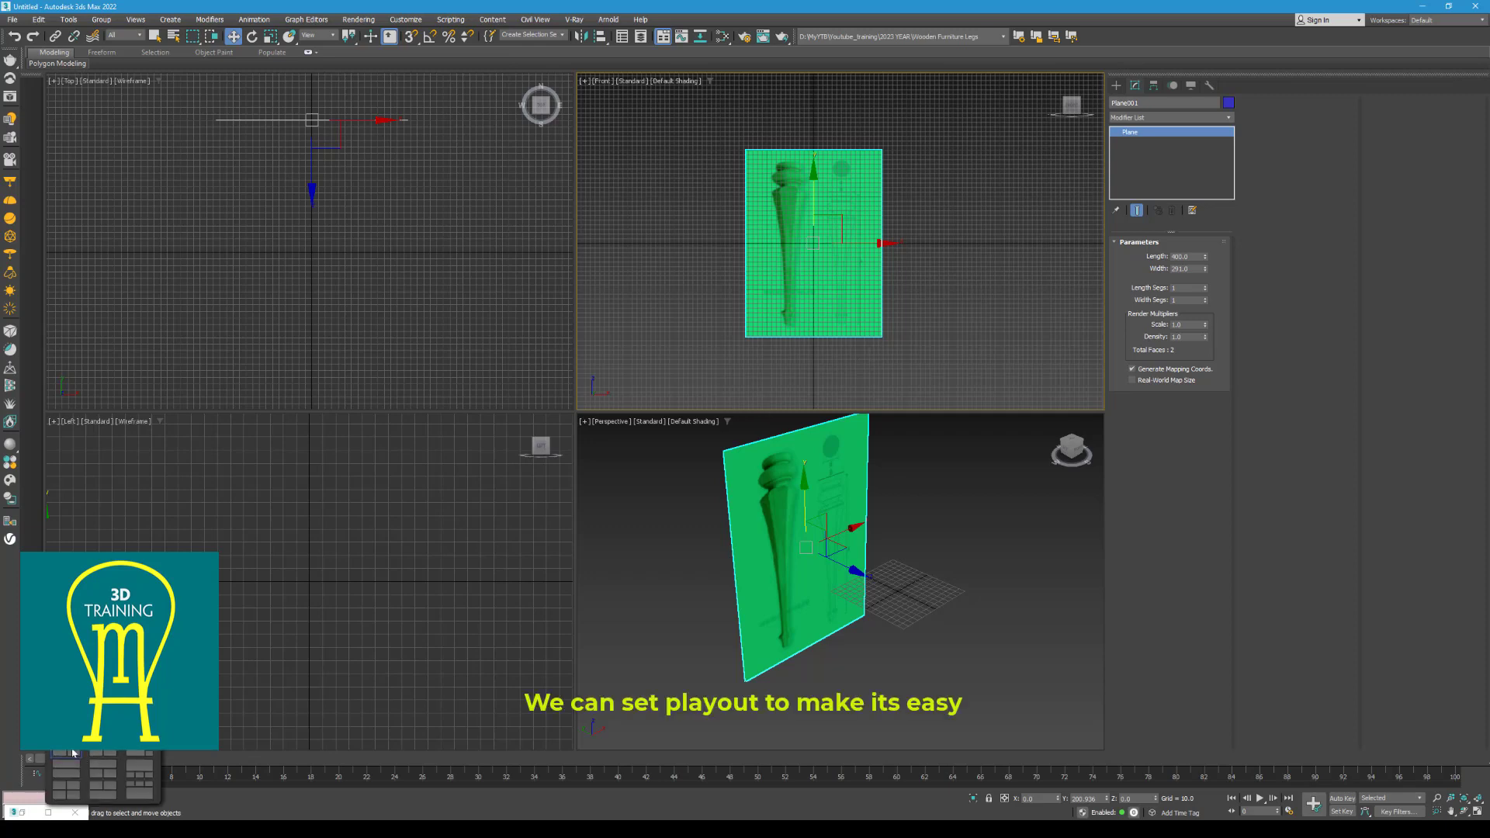
pyautogui.click(81, 757)
pyautogui.moveTo(839, 453)
pyautogui.mouseDown(button='middle')
pyautogui.moveTo(828, 505)
pyautogui.moveTo(846, 451)
pyautogui.mouseUp(button='middle')
pyautogui.press('F3')
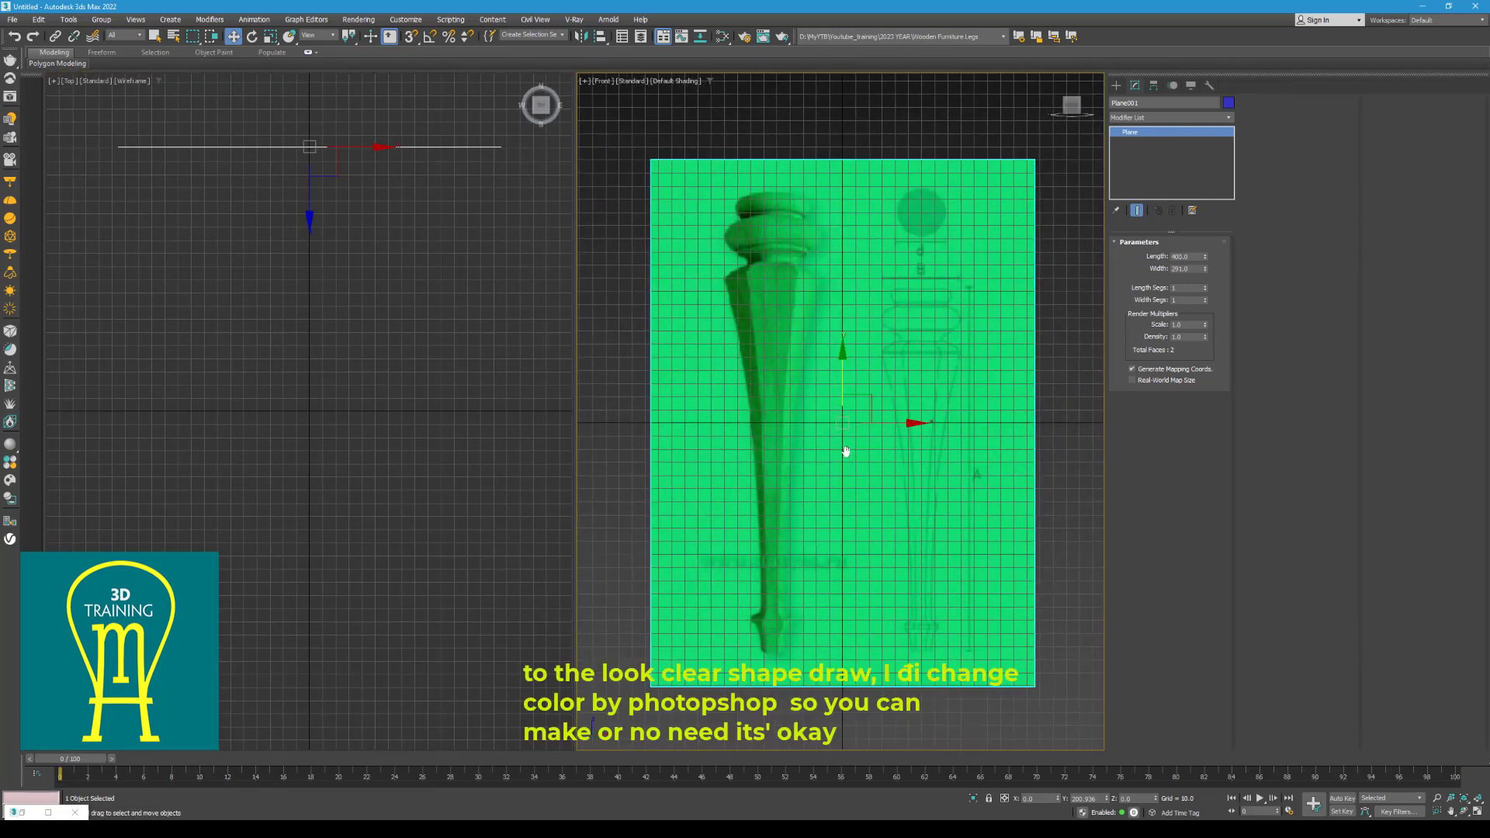
pyautogui.moveTo(526, 458); pyautogui.dragTo(480, 517, button='middle')
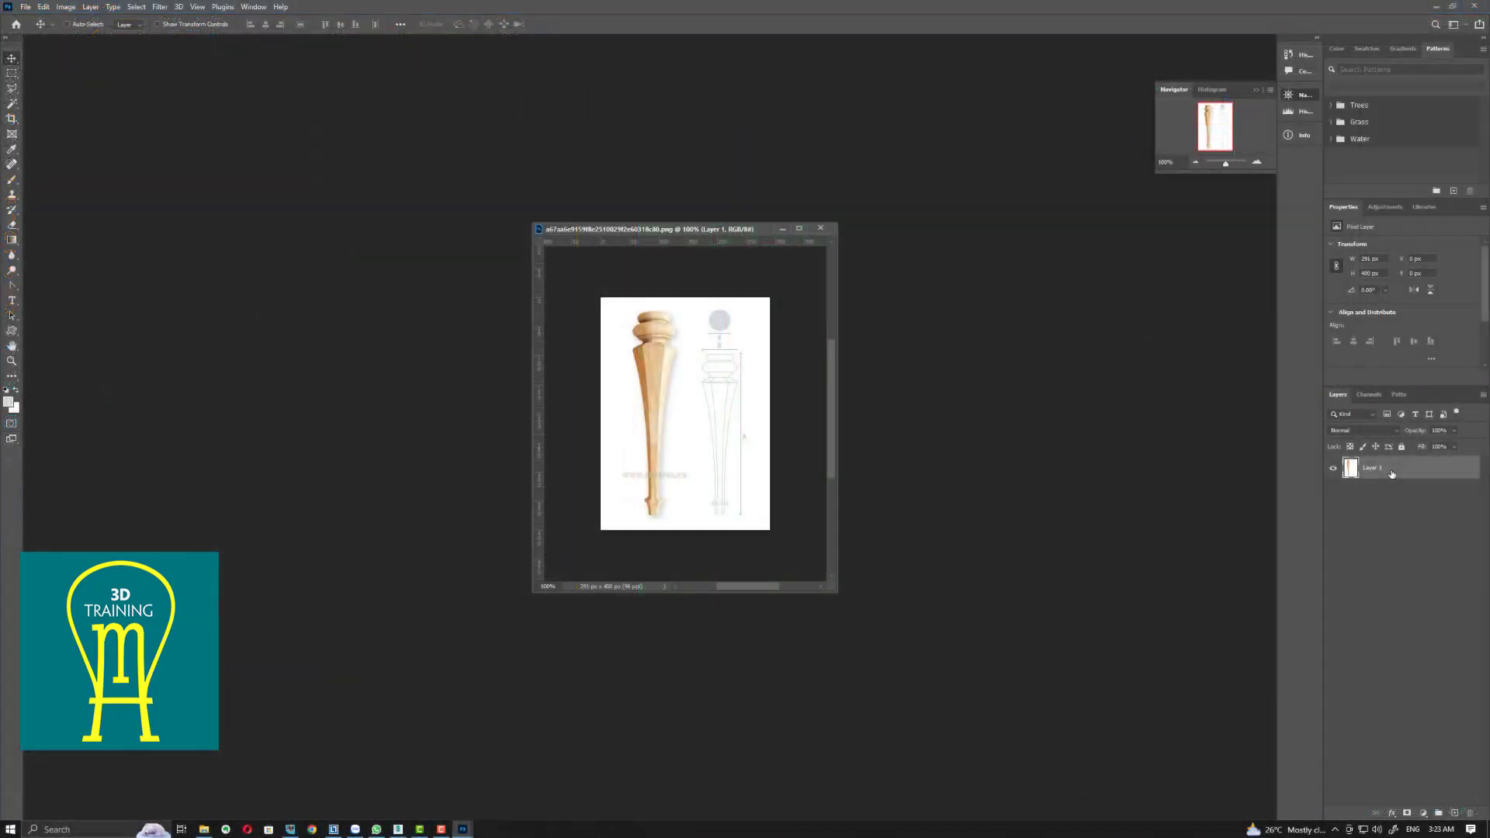
# Switch to Photoshop and duplicate Layer 1 of the leg image as Layer 1 copy
pyautogui.rightClick(1392, 426)
pyautogui.click(1269, 374)
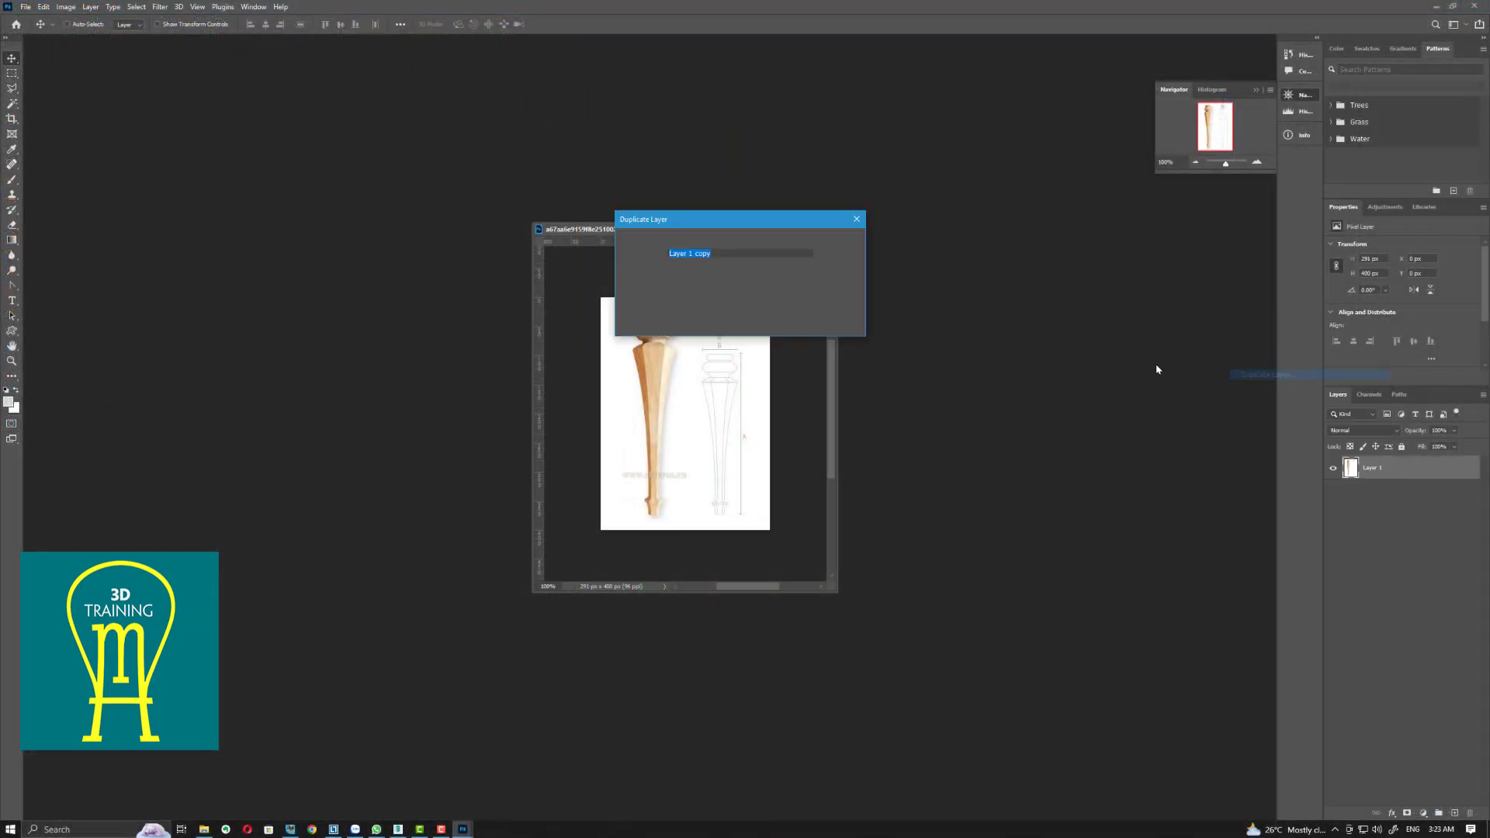
pyautogui.click(835, 245)
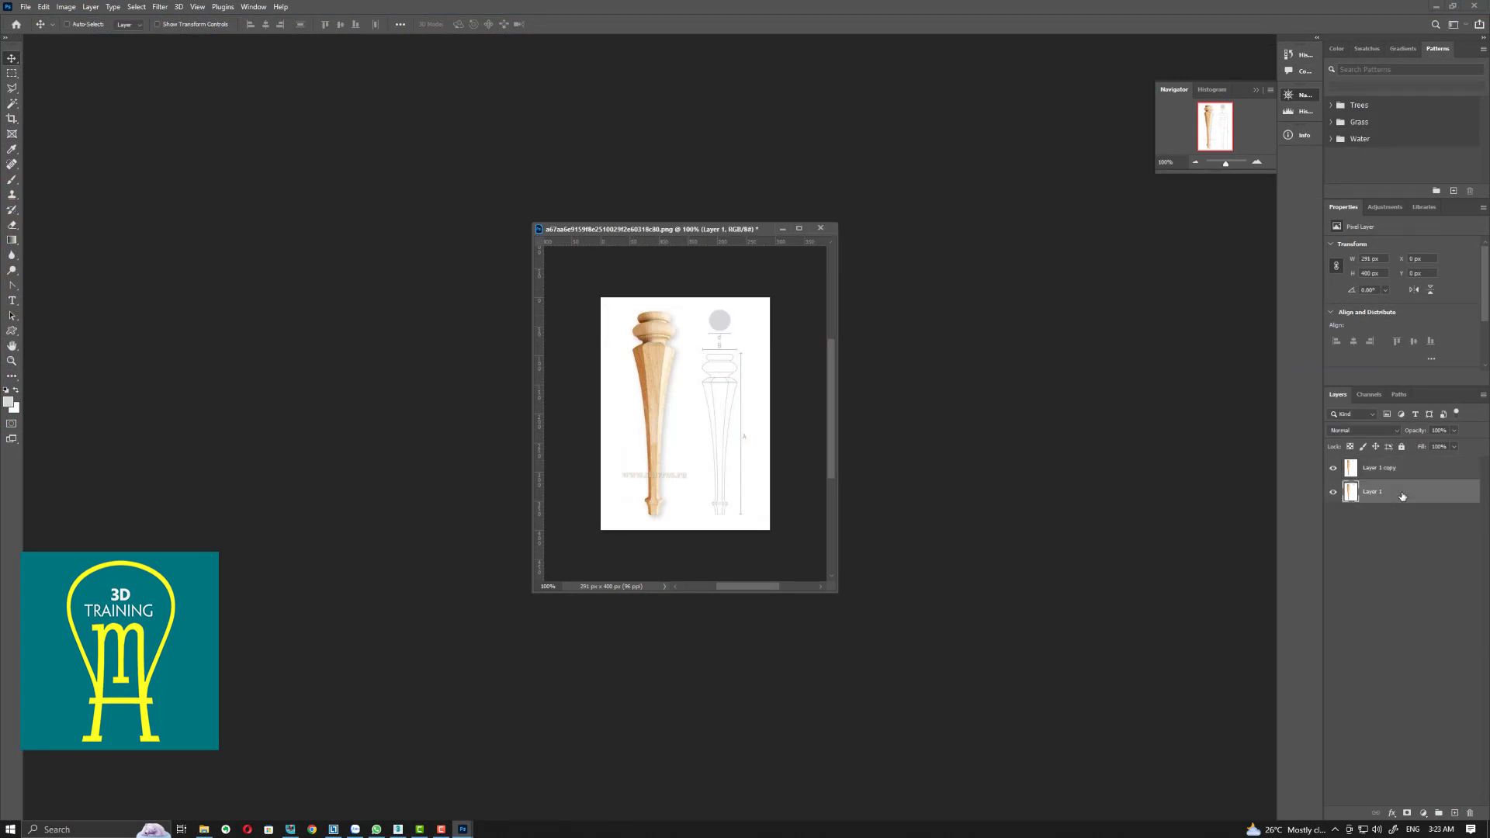
# Set the foreground color to 1deb79 and fill the original Layer 1 with it
pyautogui.click(9, 401)
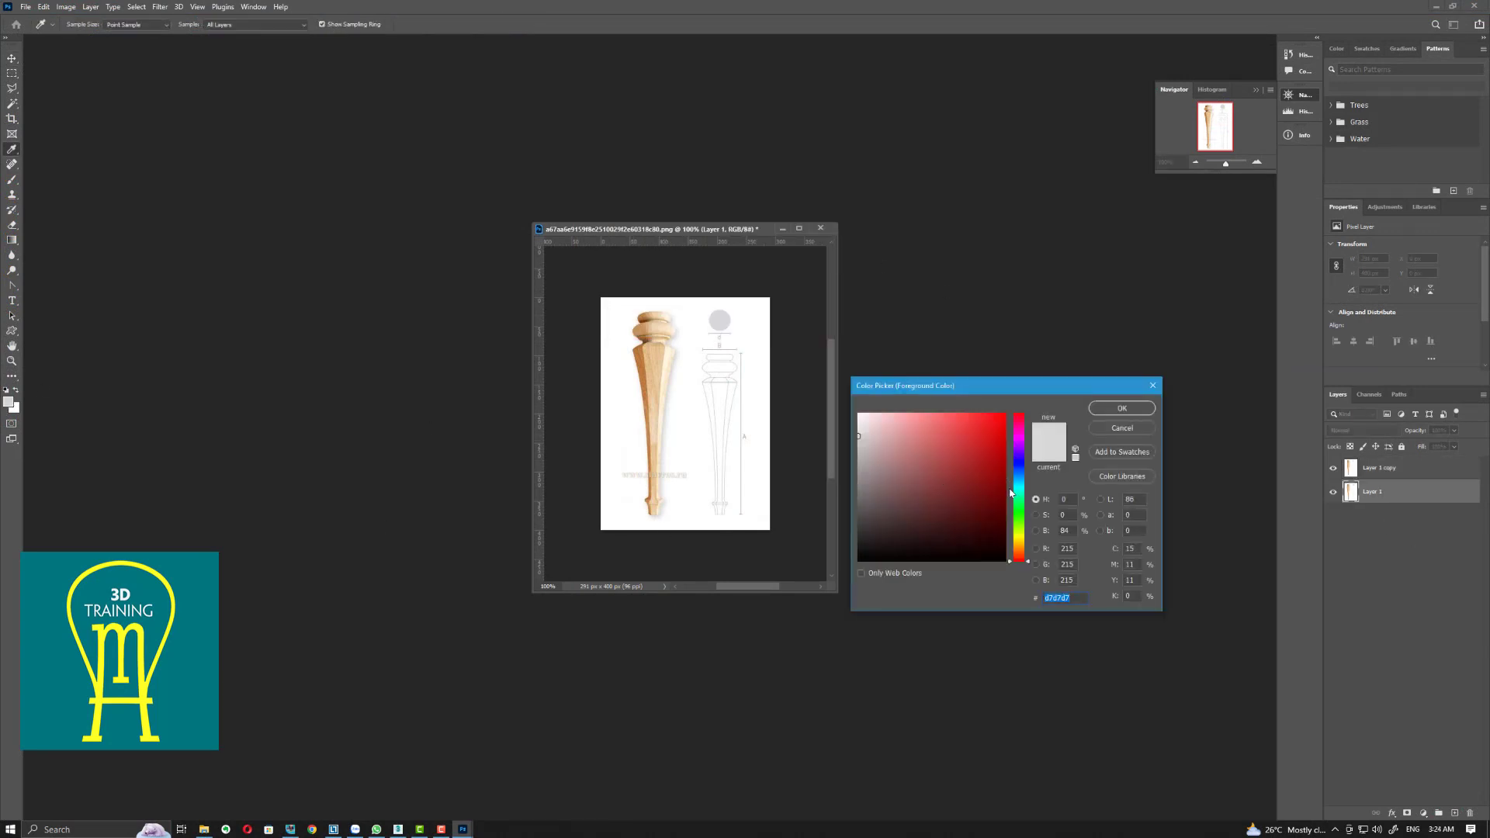
pyautogui.write('1deb79')
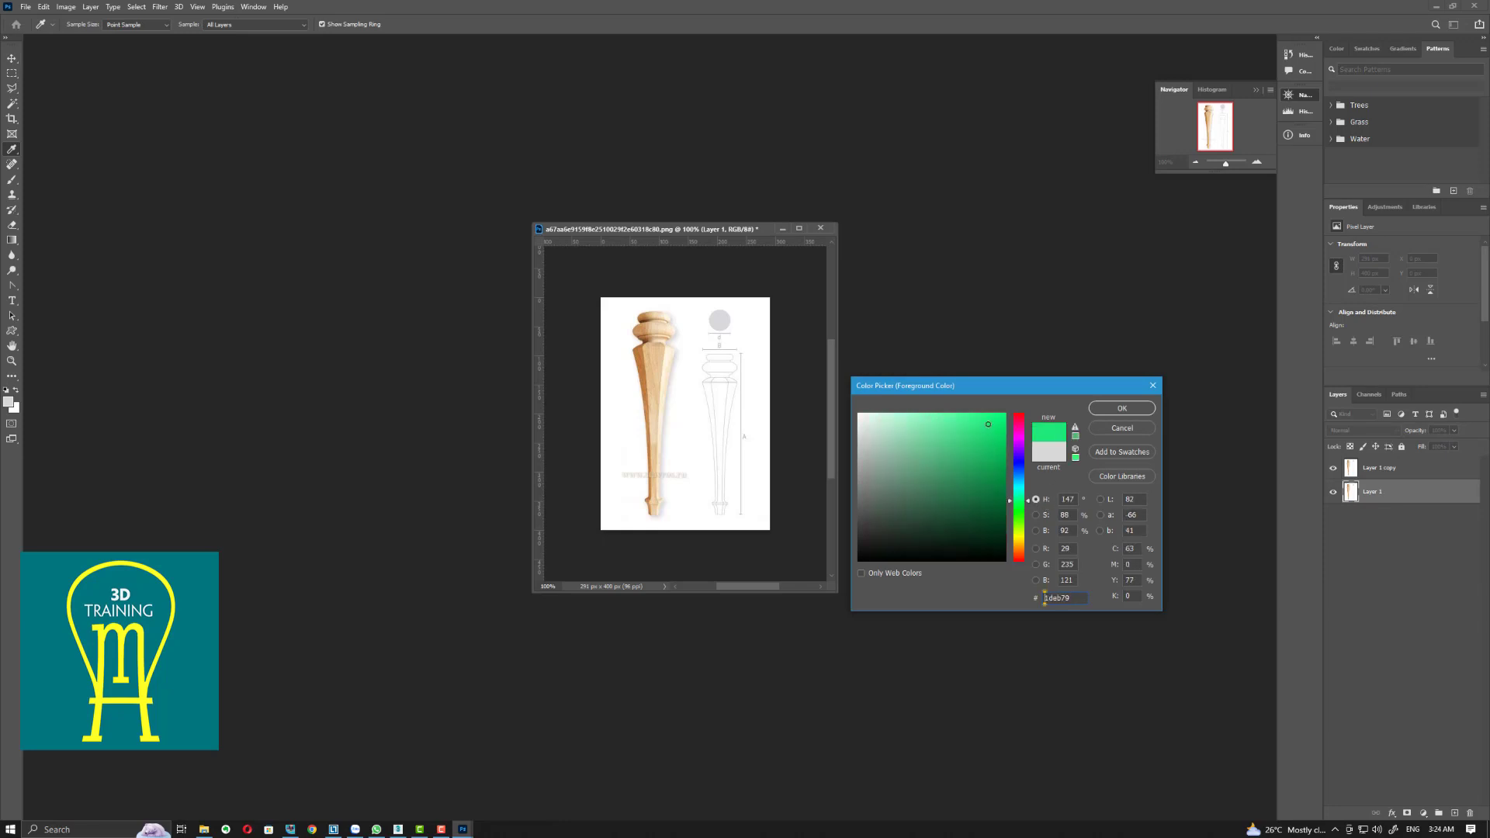
pyautogui.click(1122, 409)
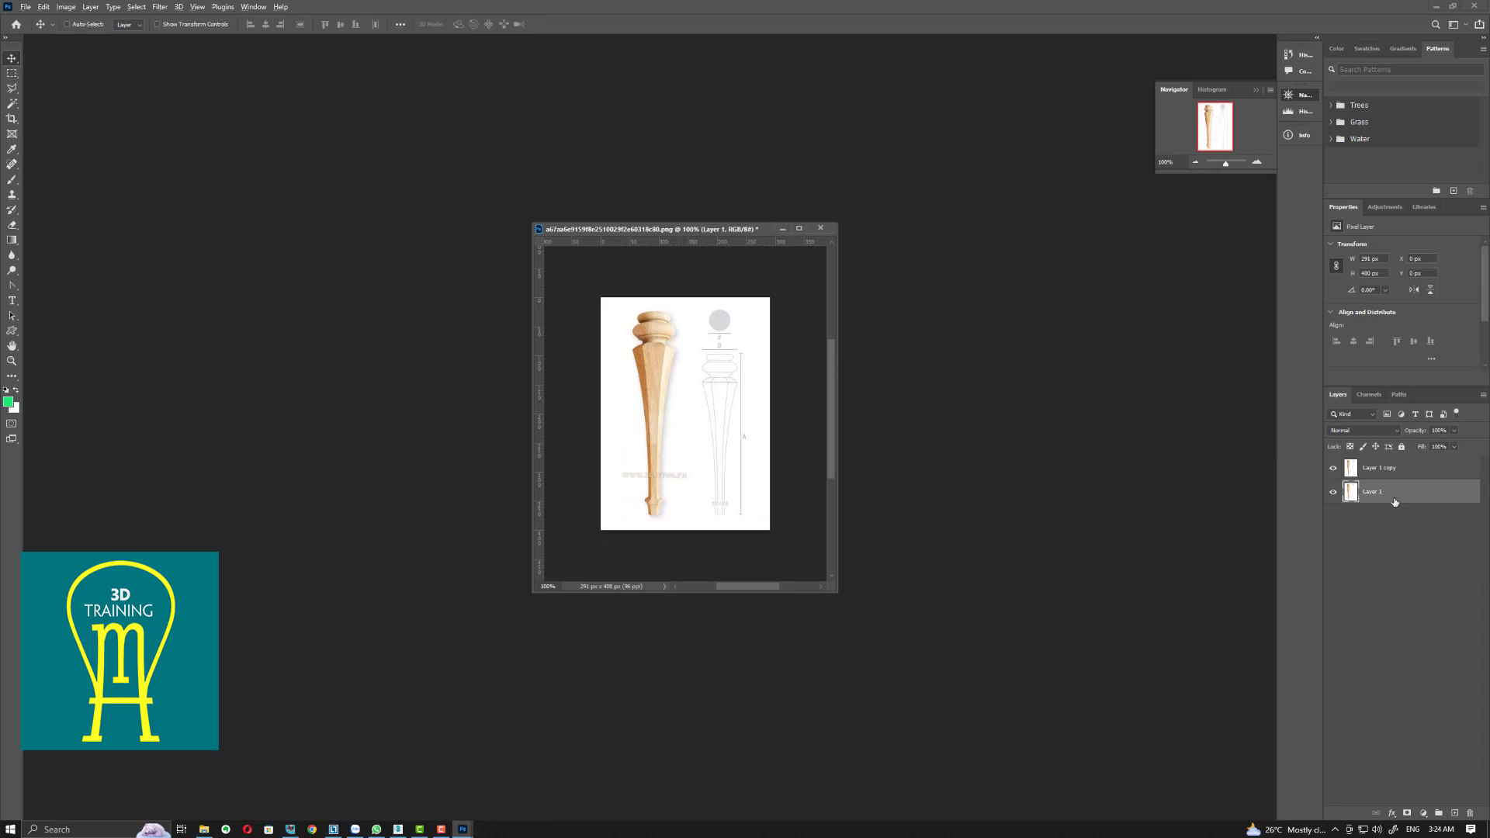
pyautogui.hotkey('alt', 'BackSpace')
# Set the blend mode of Layer 1 copy to Multiply
pyautogui.click(1398, 468)
pyautogui.click(1364, 430)
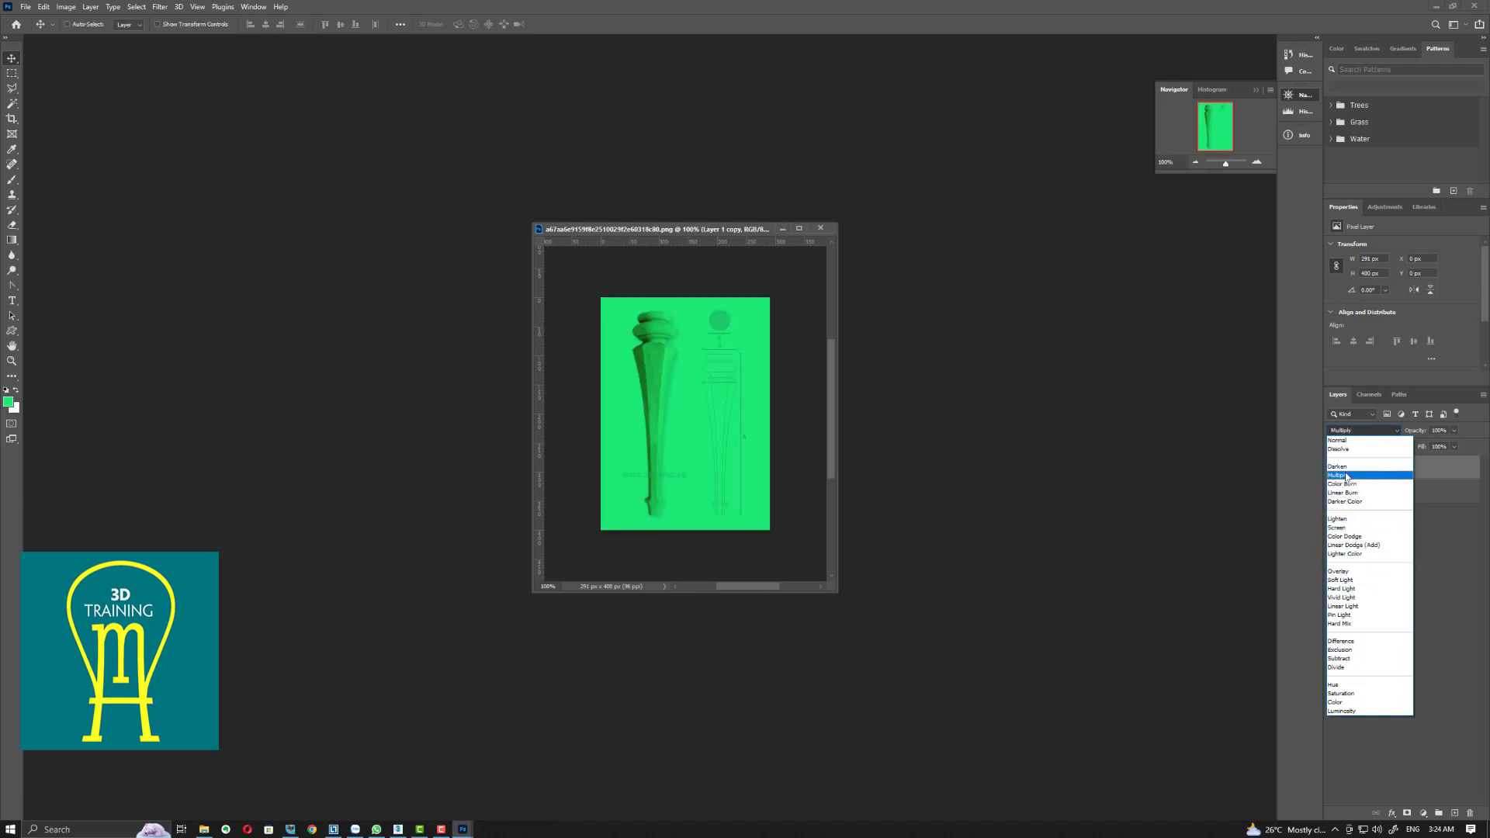
pyautogui.click(1347, 475)
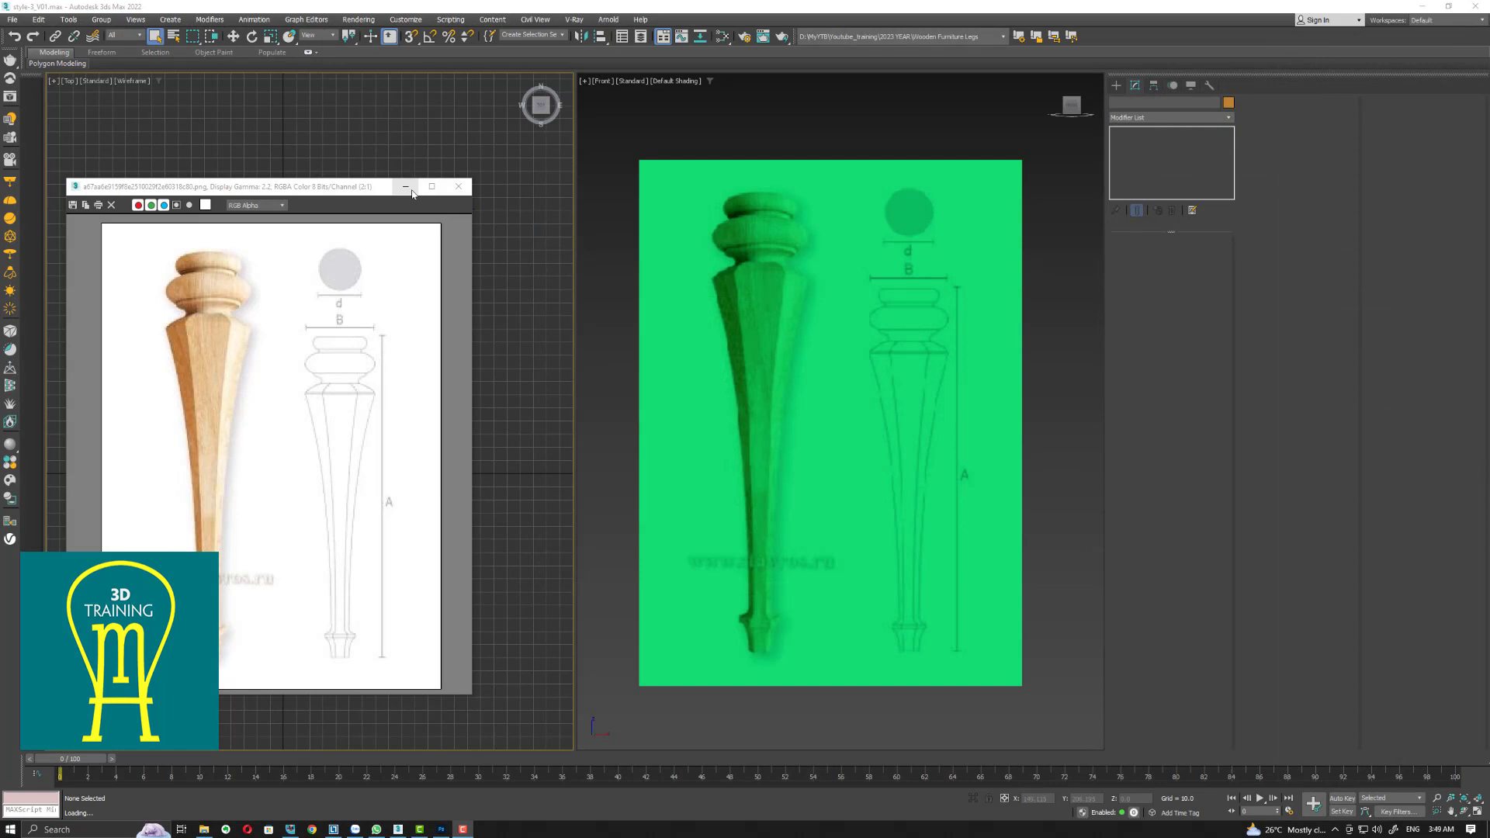
# In 3ds Max, minimize the reference image, move the plane back to about Y 395 in the Top view and deselect it
pyautogui.click(406, 187)
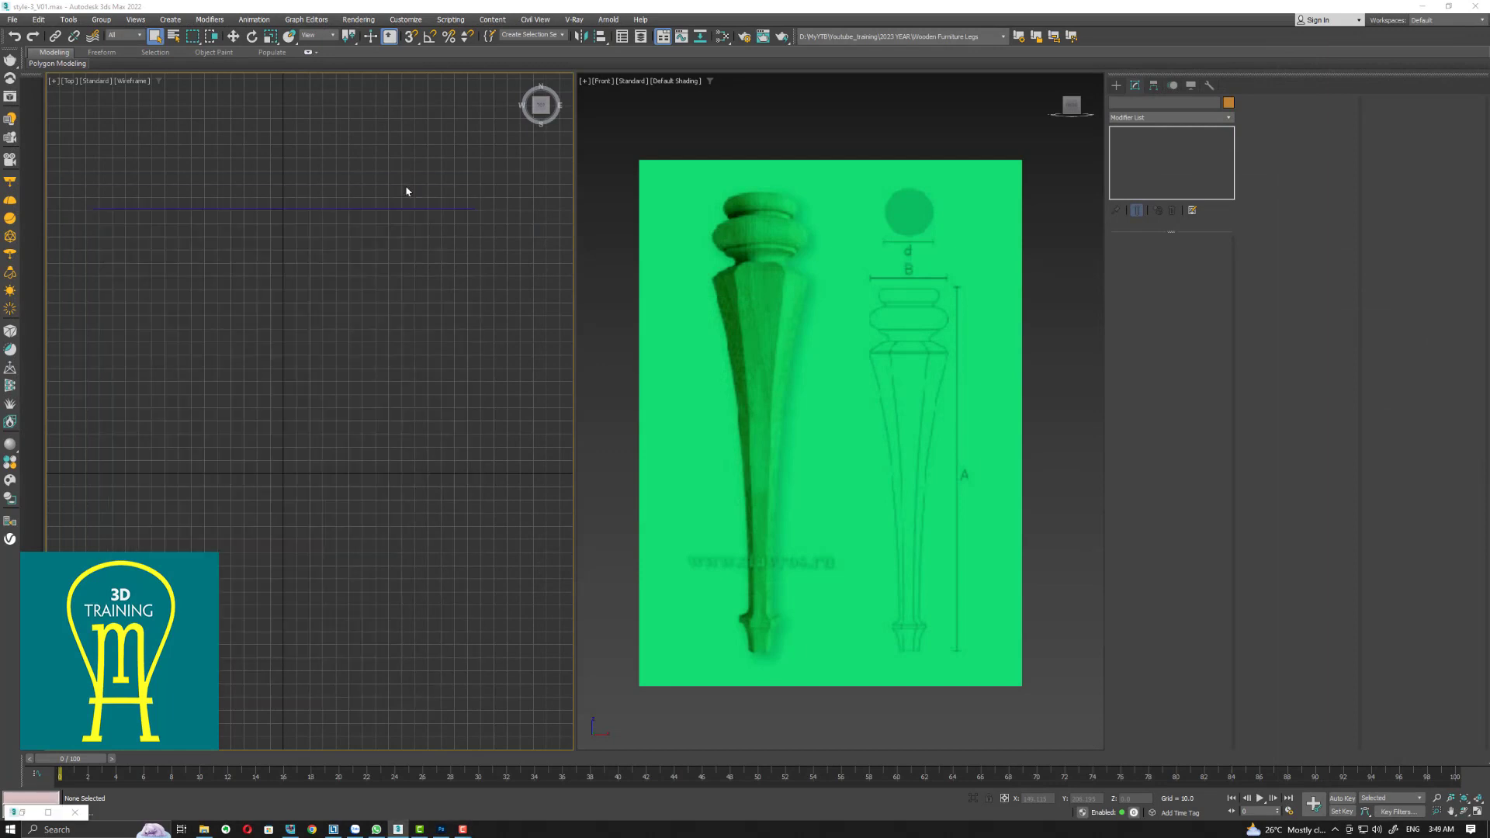
pyautogui.scroll(-5, 365, 437)
pyautogui.click(323, 357)
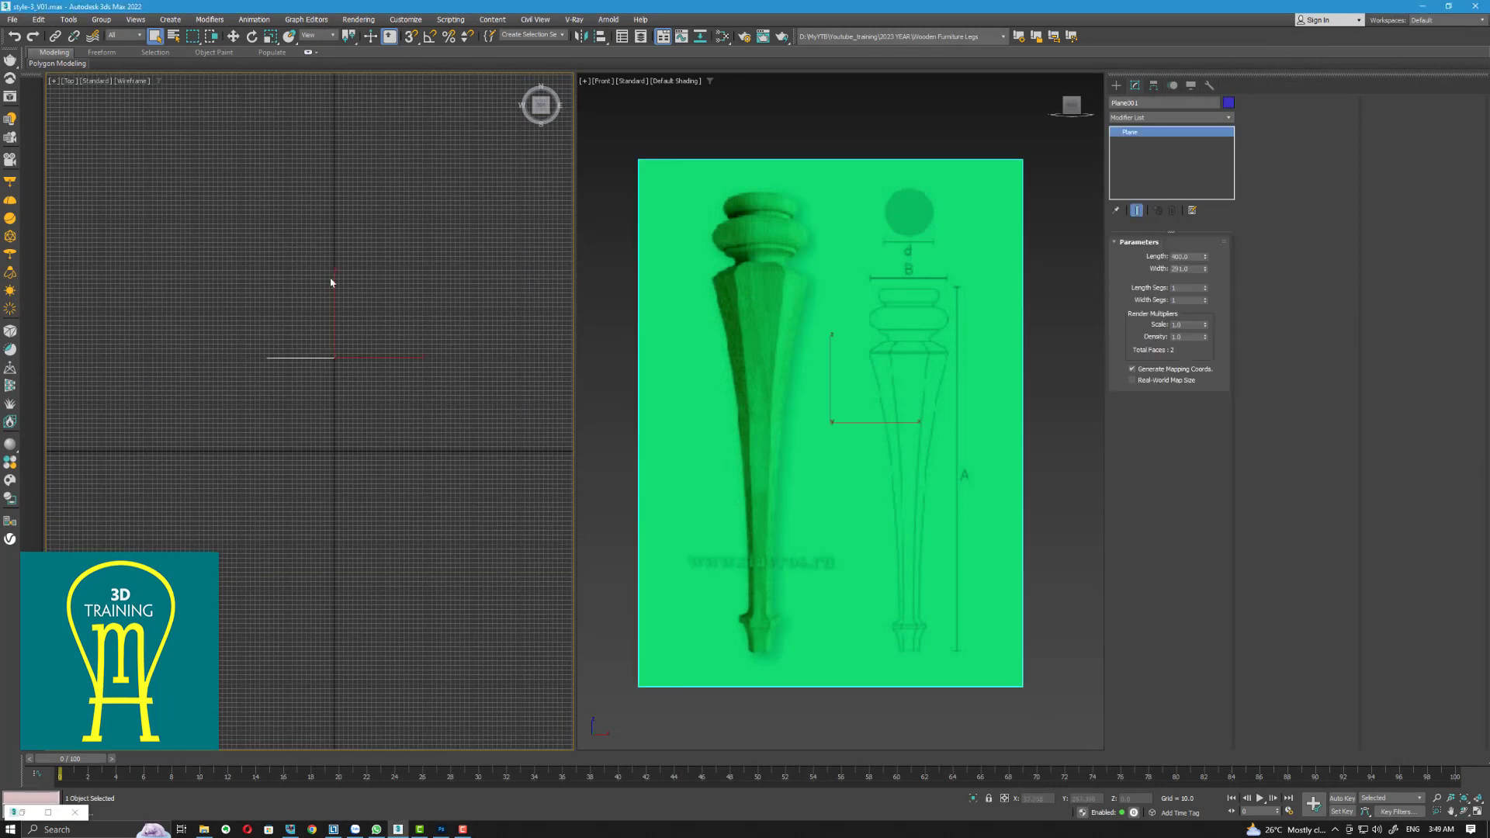
pyautogui.click(234, 41)
pyautogui.moveTo(338, 315); pyautogui.dragTo(356, 224)
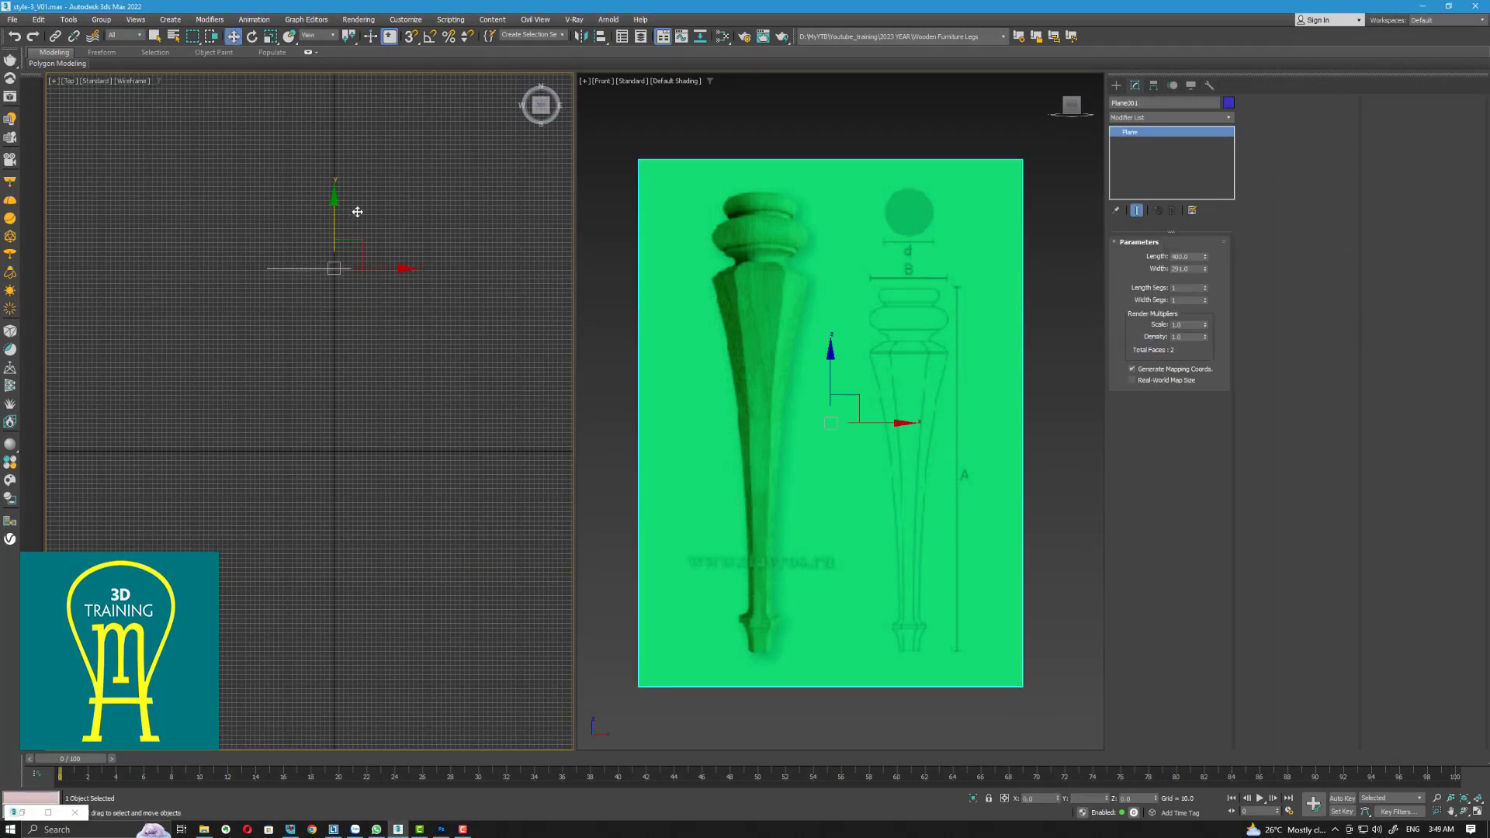
pyautogui.click(393, 398)
# Create a torus around the origin in the Top view with Radius 1 about 119 and Radius 2 about 23
pyautogui.click(1116, 85)
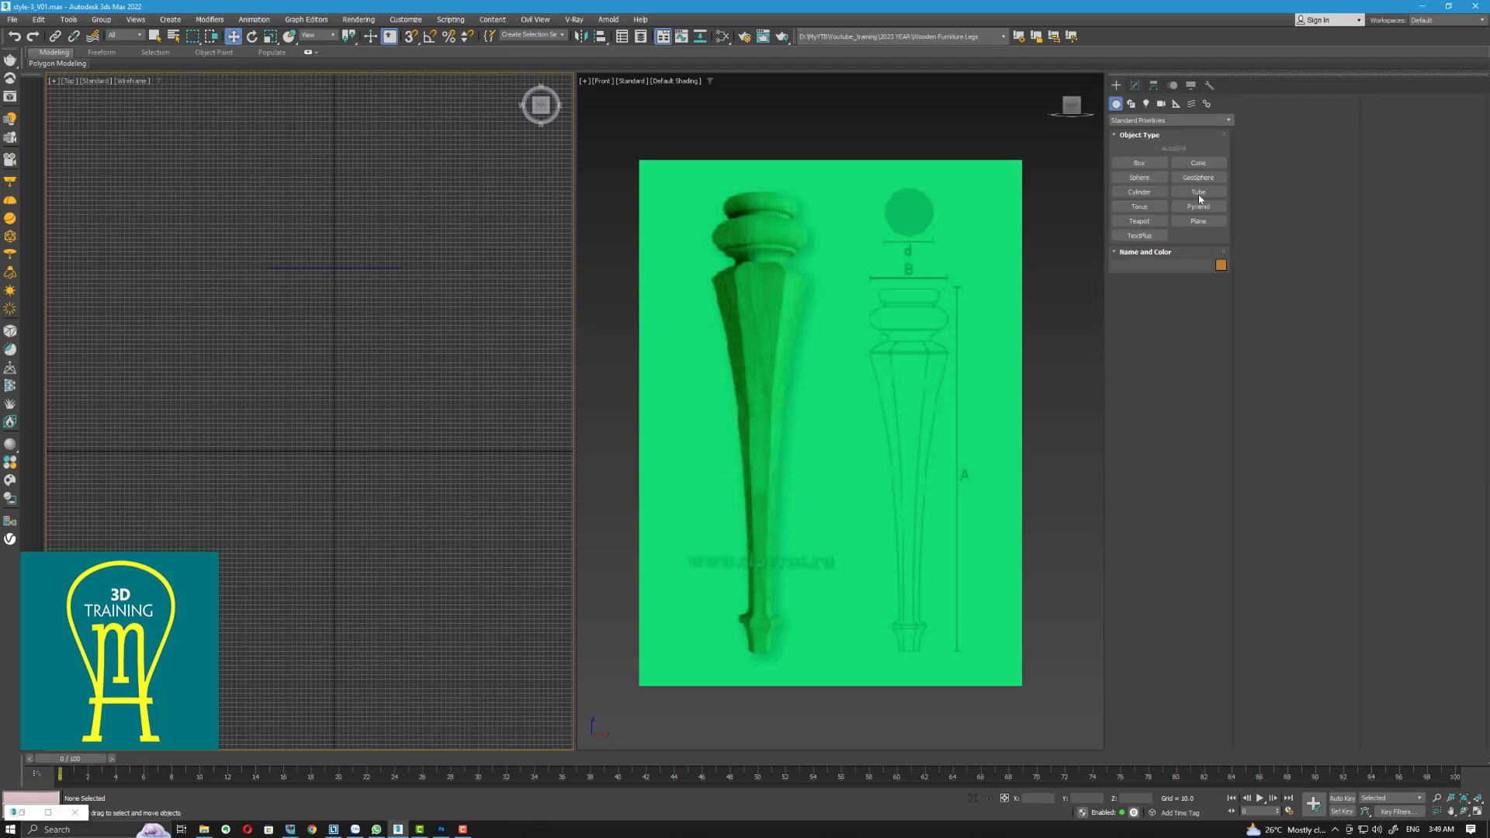
pyautogui.click(1147, 208)
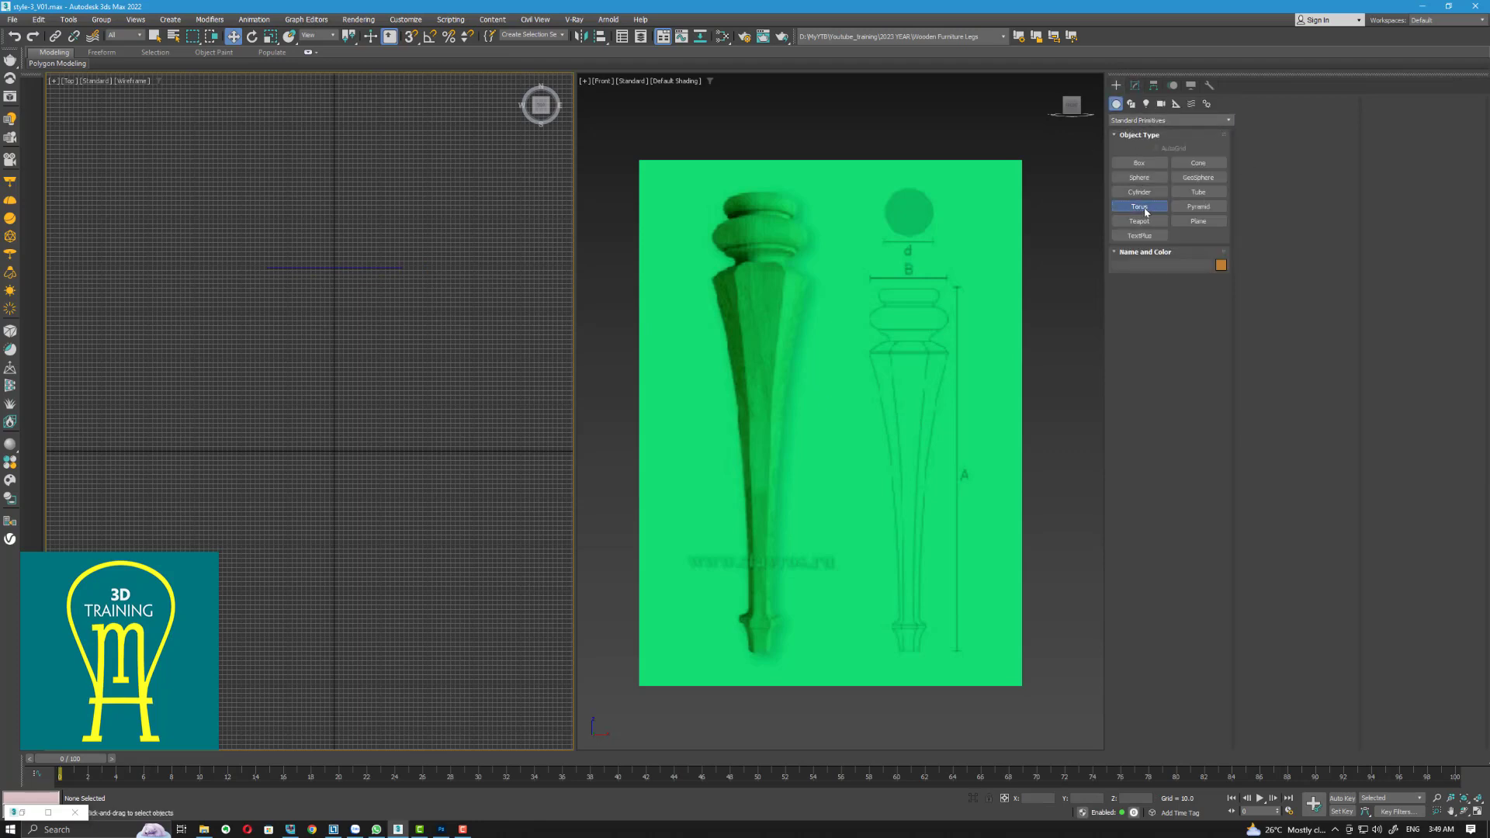
pyautogui.moveTo(333, 452); pyautogui.dragTo(347, 404)
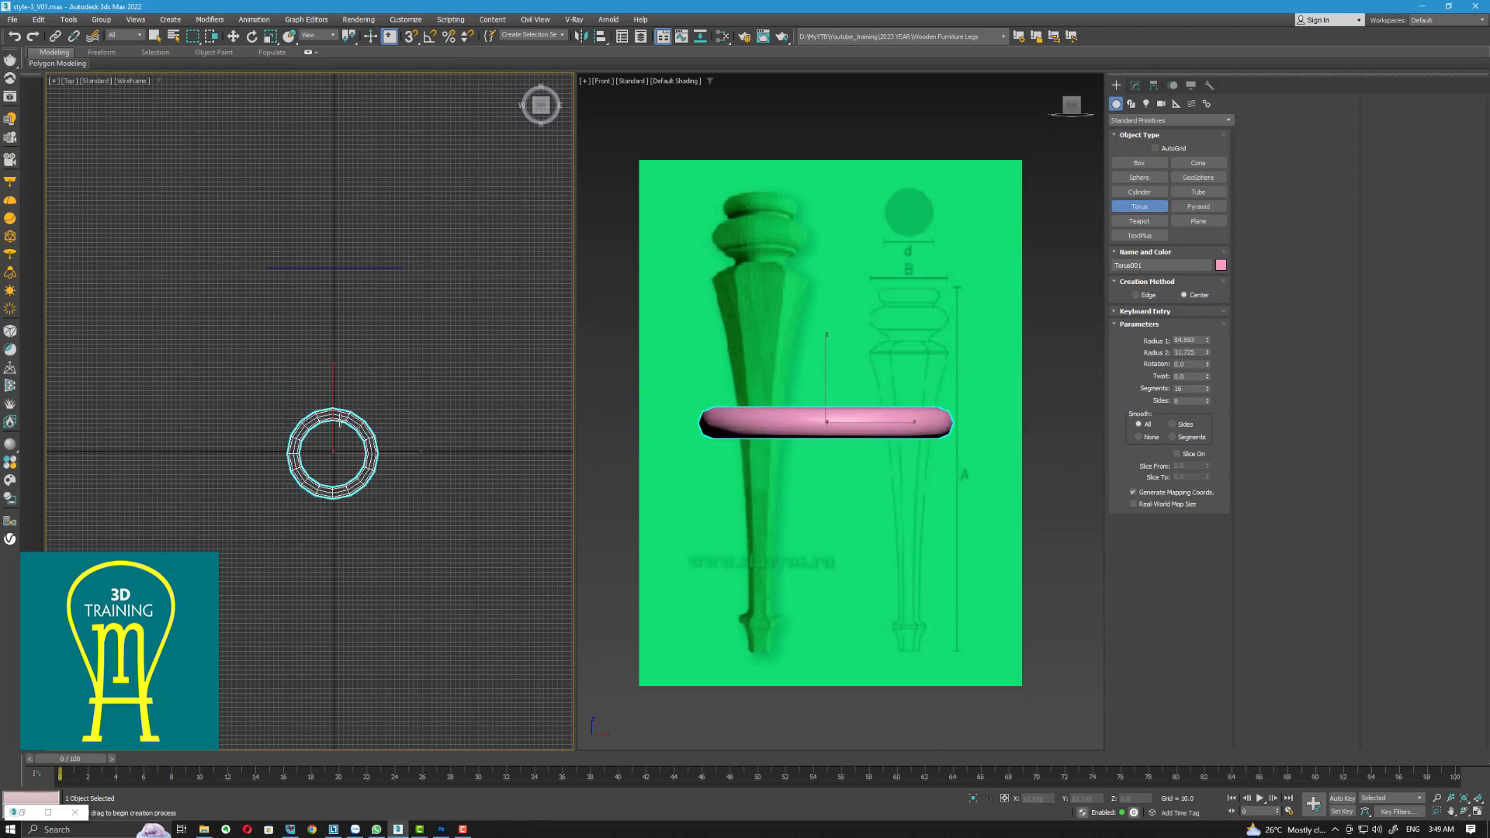
pyautogui.click(346, 389)
pyautogui.press('w')
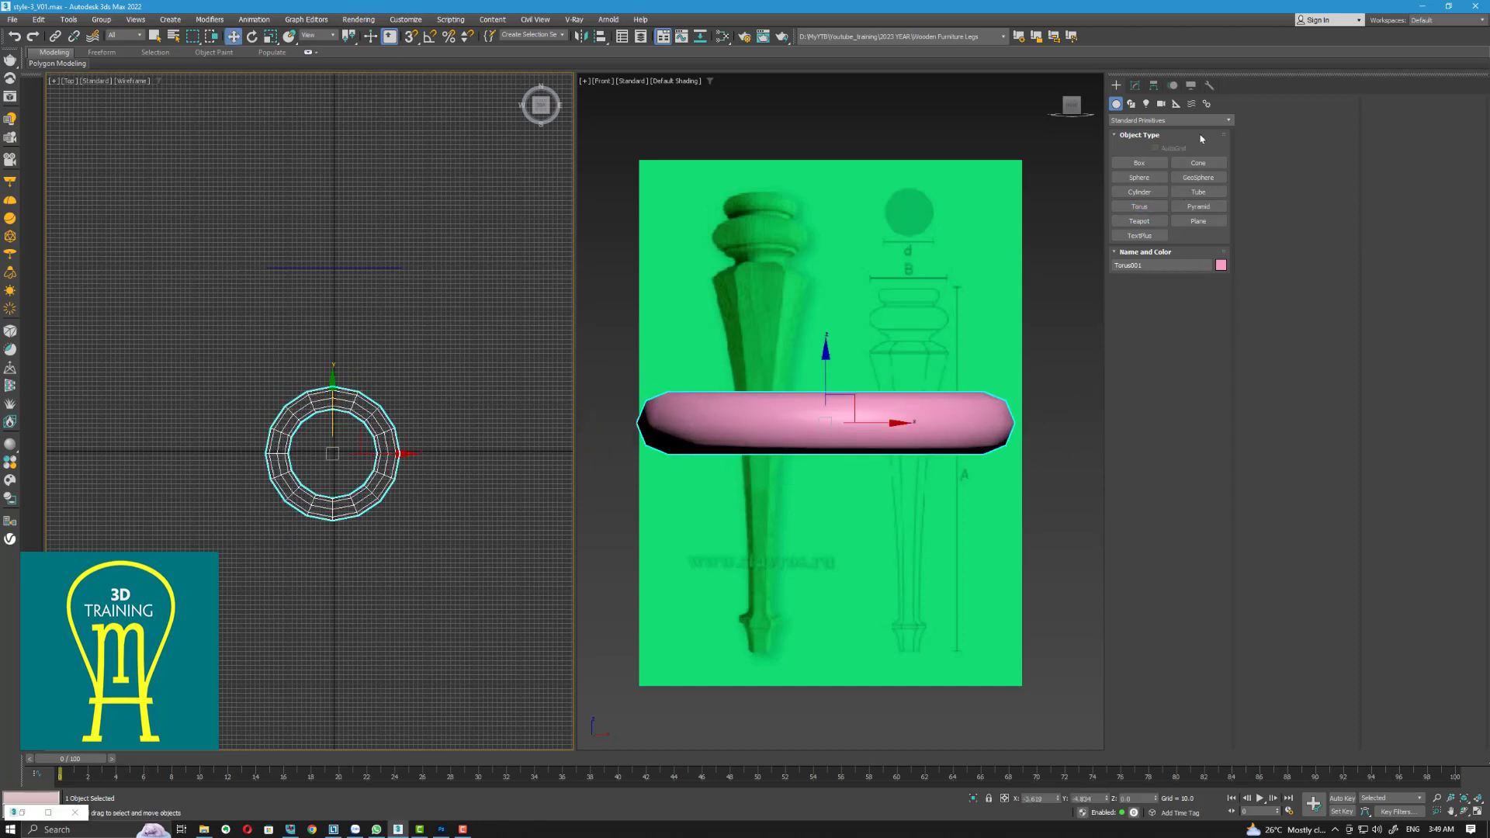
# Set the torus's segments to 6
pyautogui.click(1135, 85)
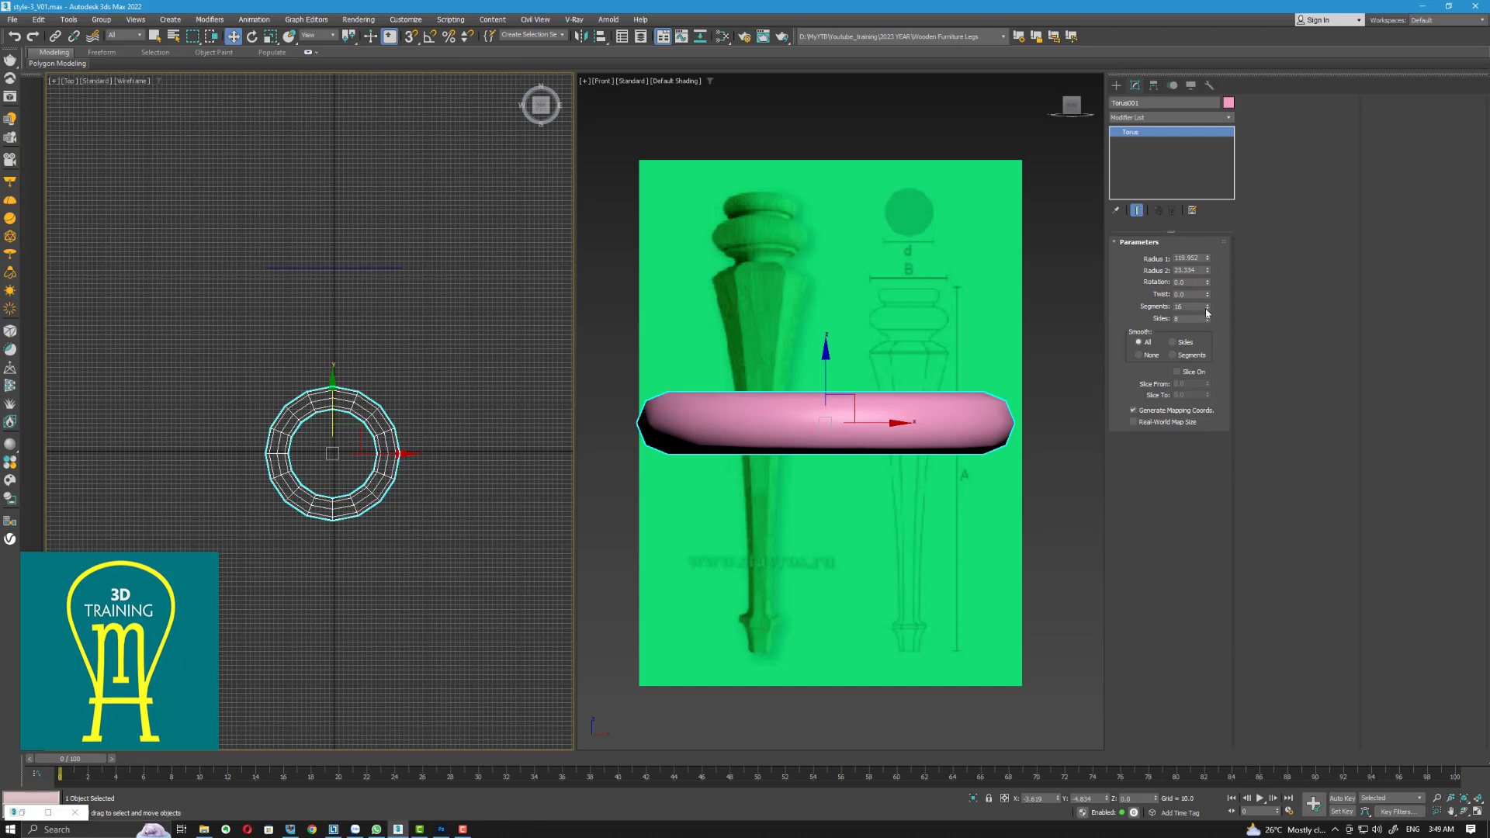
pyautogui.moveTo(1207, 309)
pyautogui.mouseDown()
pyautogui.moveTo(1208, 291)
pyautogui.moveTo(1208, 326)
pyautogui.moveTo(1208, 295)
pyautogui.mouseUp()
pyautogui.click(1196, 309)
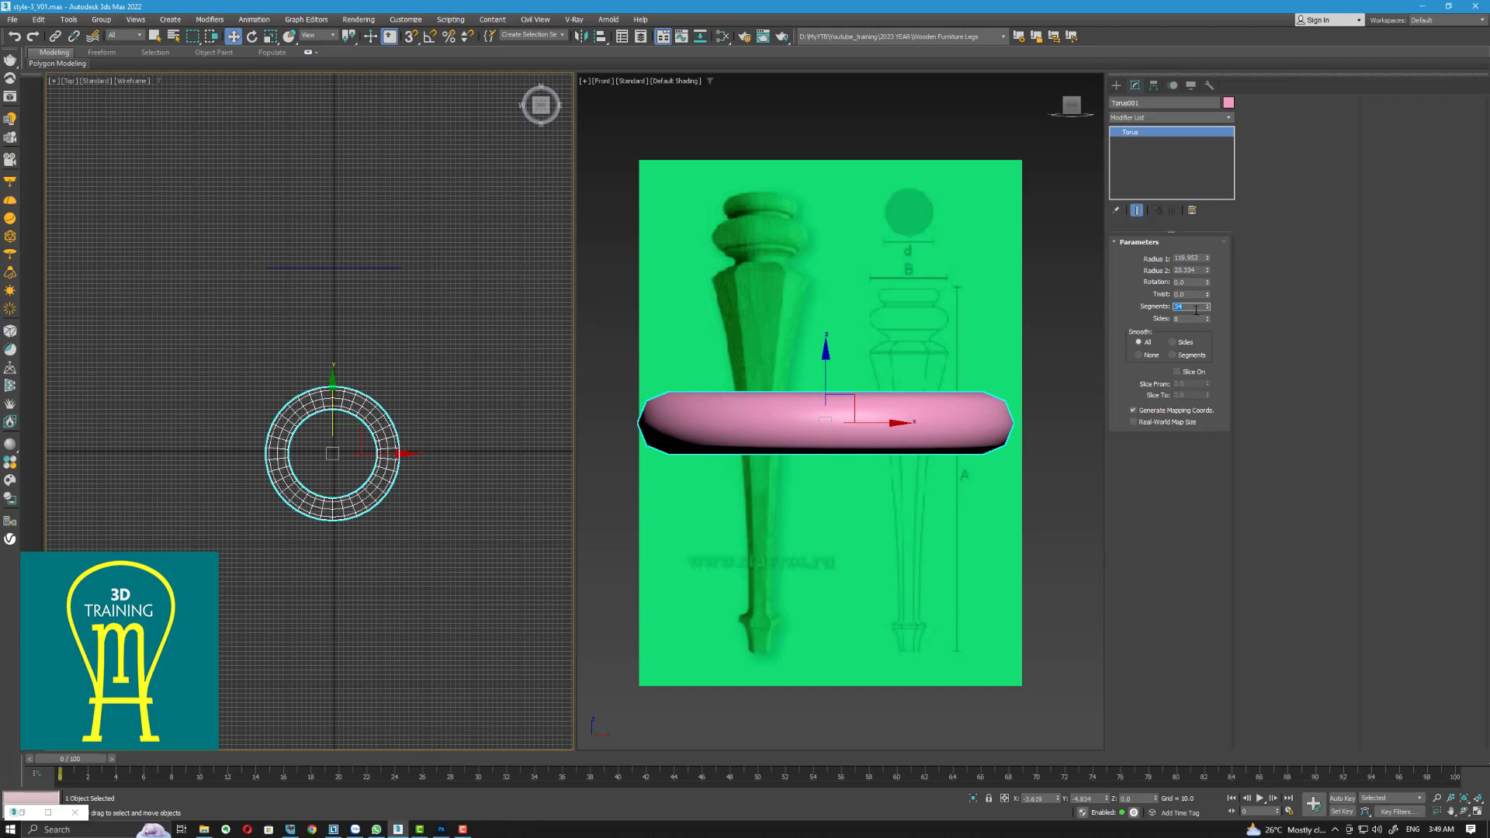
pyautogui.write('6')
pyautogui.press('Return')
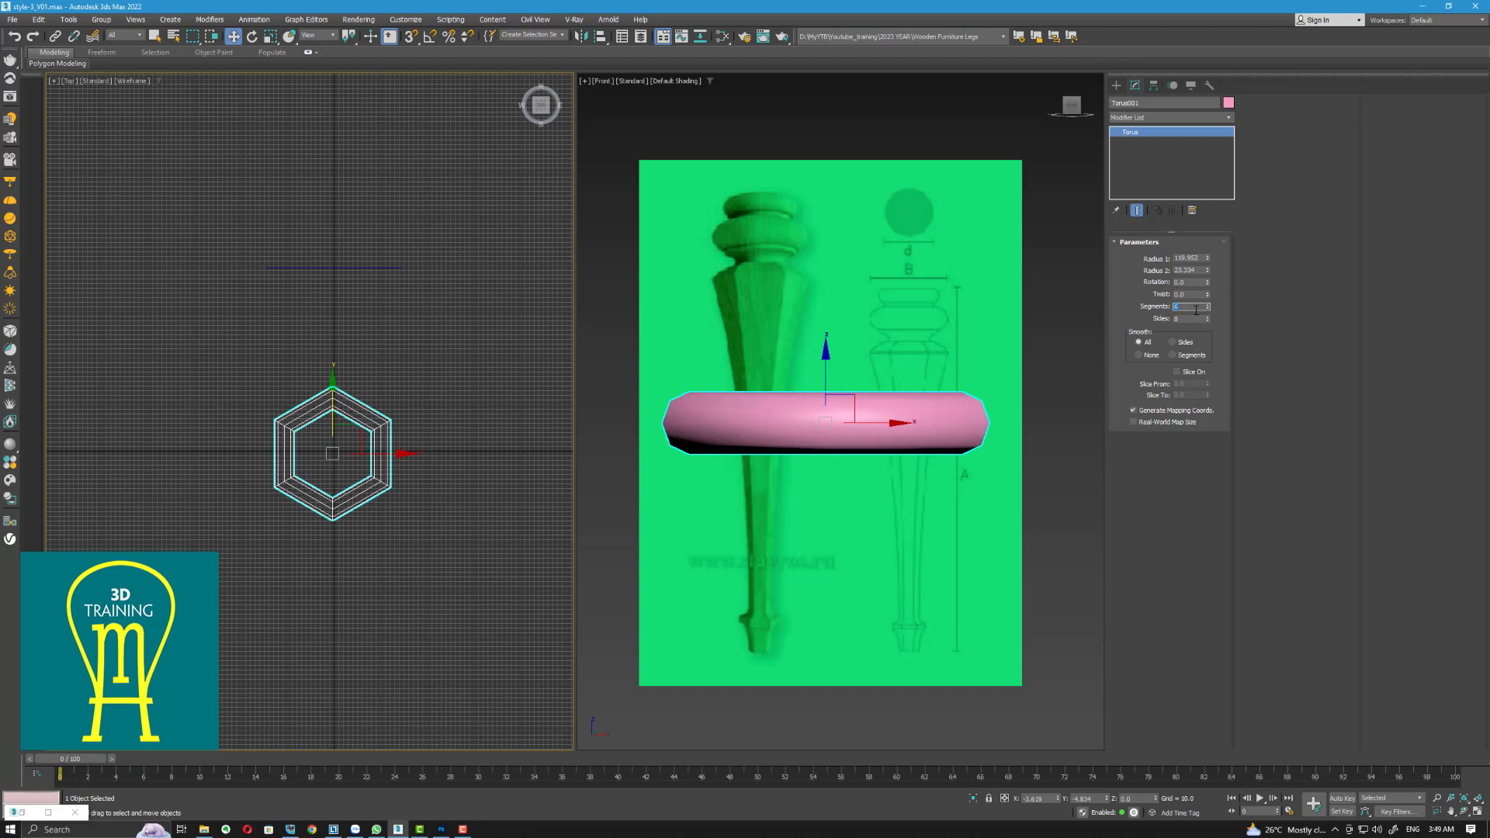
# Activate the uniform Scale tool, select the torus and make it see-through
pyautogui.click(829, 424)
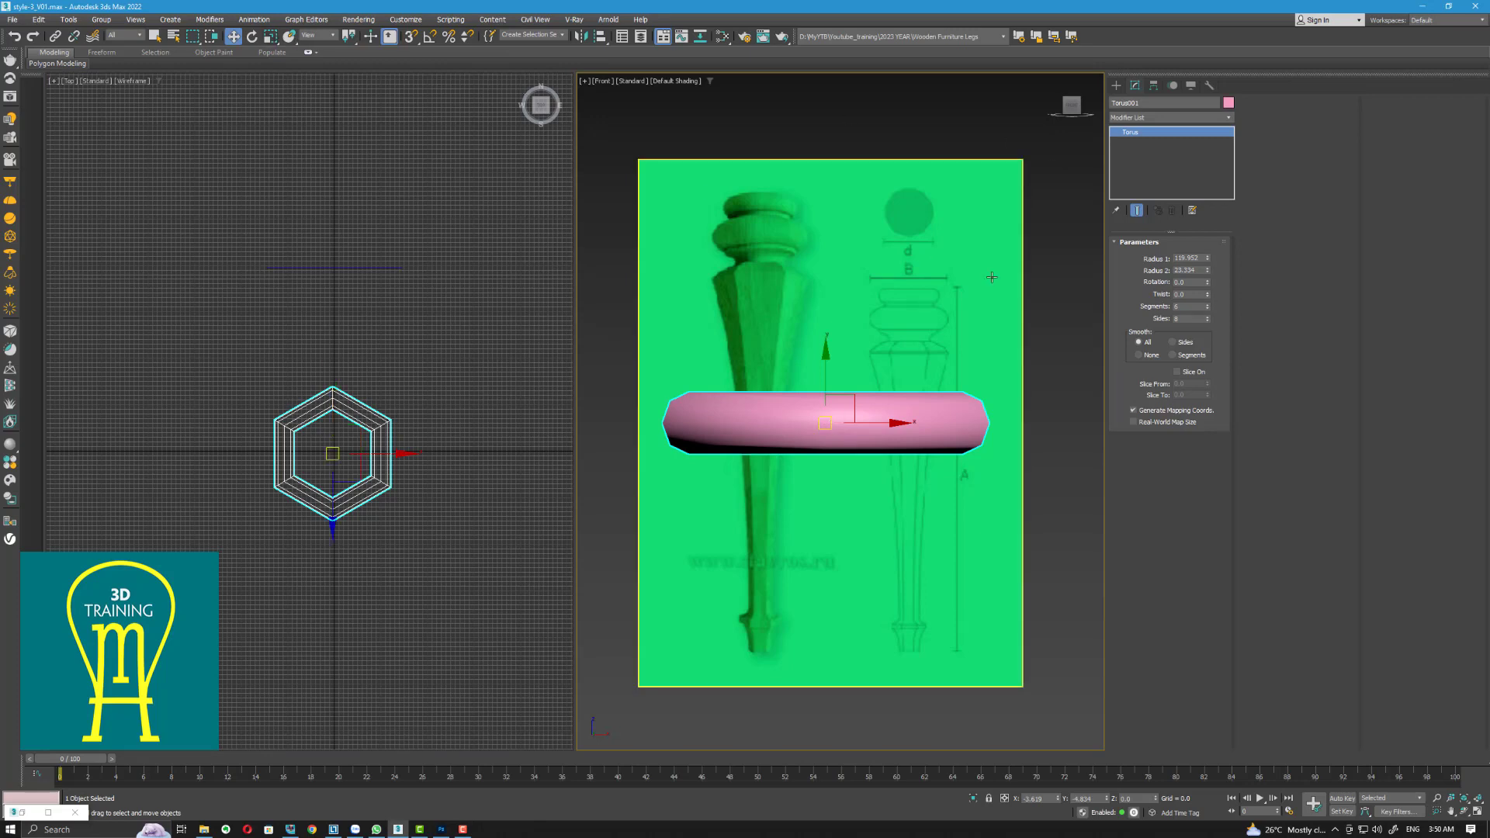
pyautogui.click(270, 35)
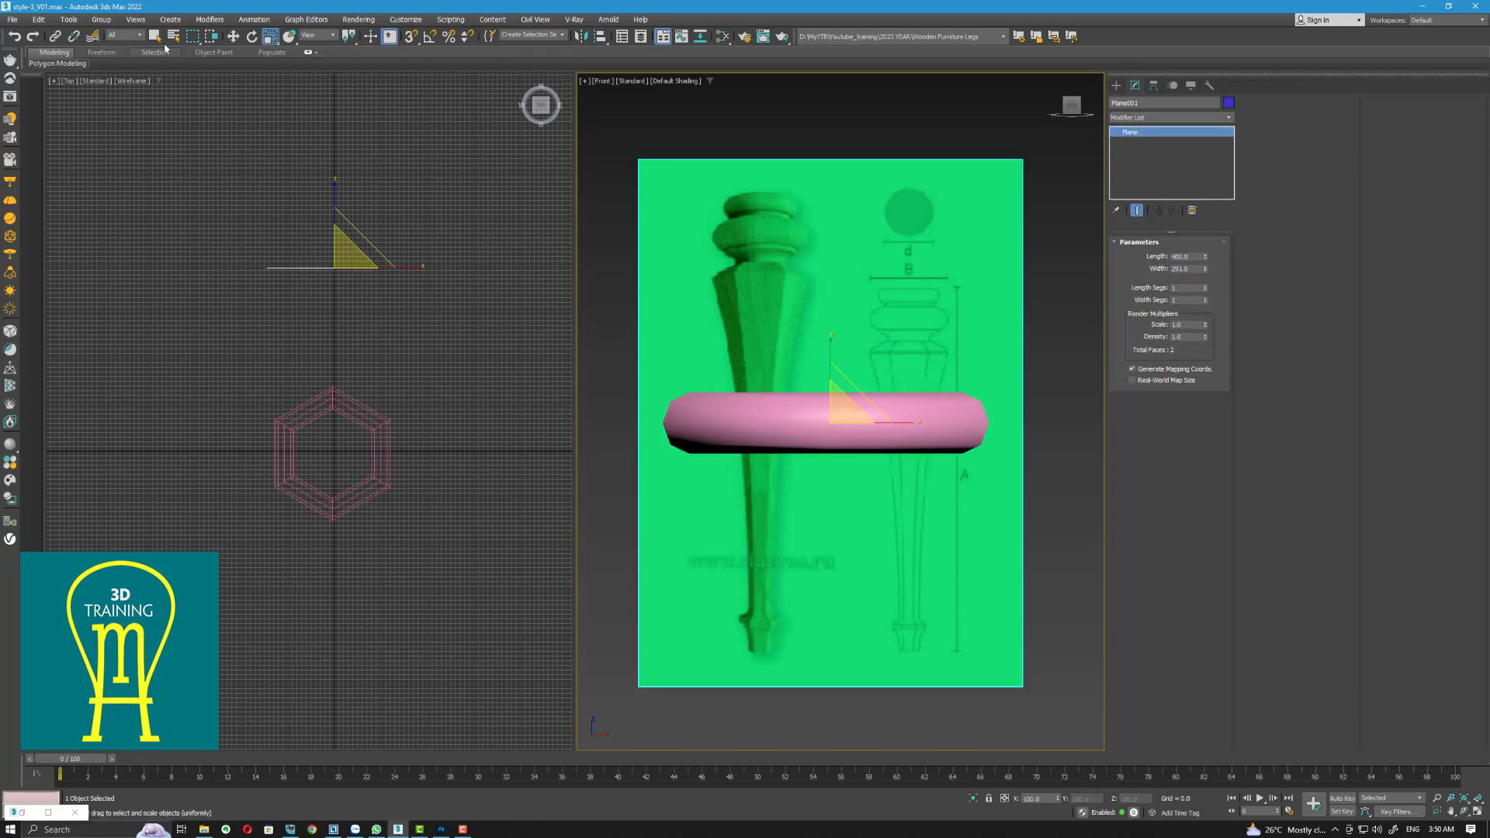
pyautogui.click(884, 440)
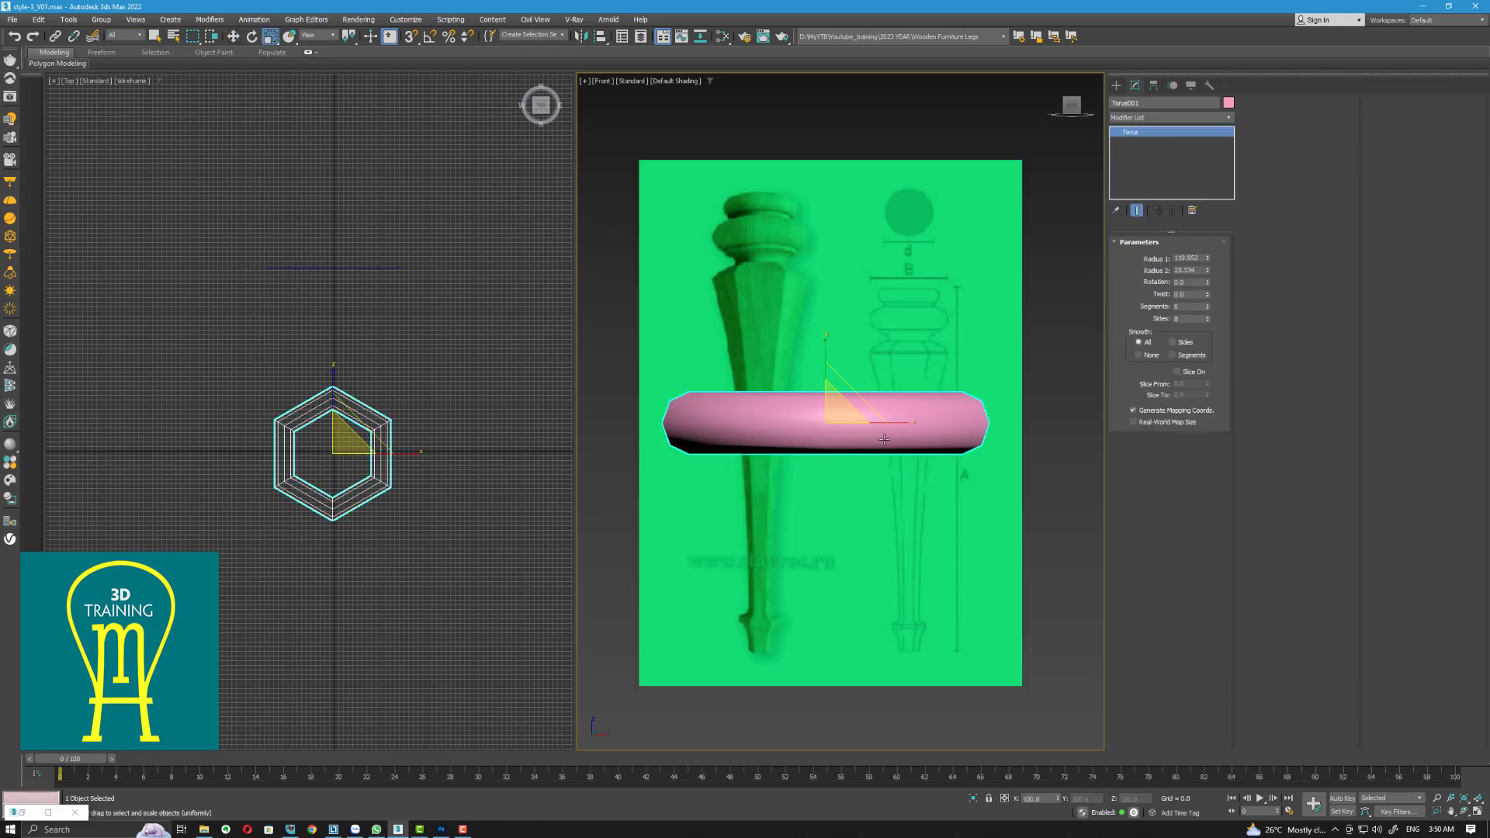
pyautogui.hotkey('alt', 'x')
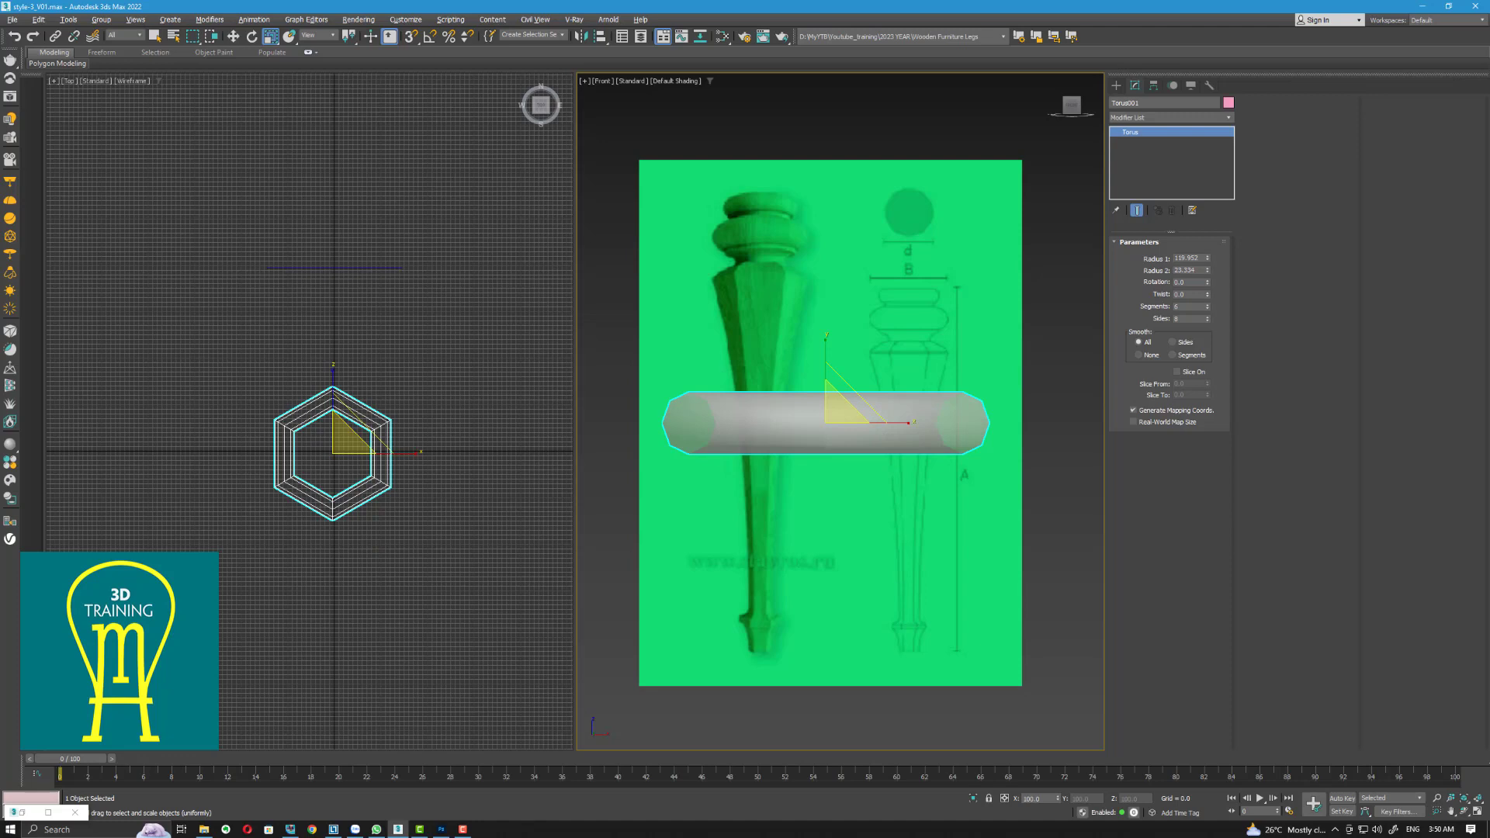
# Move the reference plane along negative X so the leg's line drawing sits behind the torus center, and reselect the torus
pyautogui.click(913, 365)
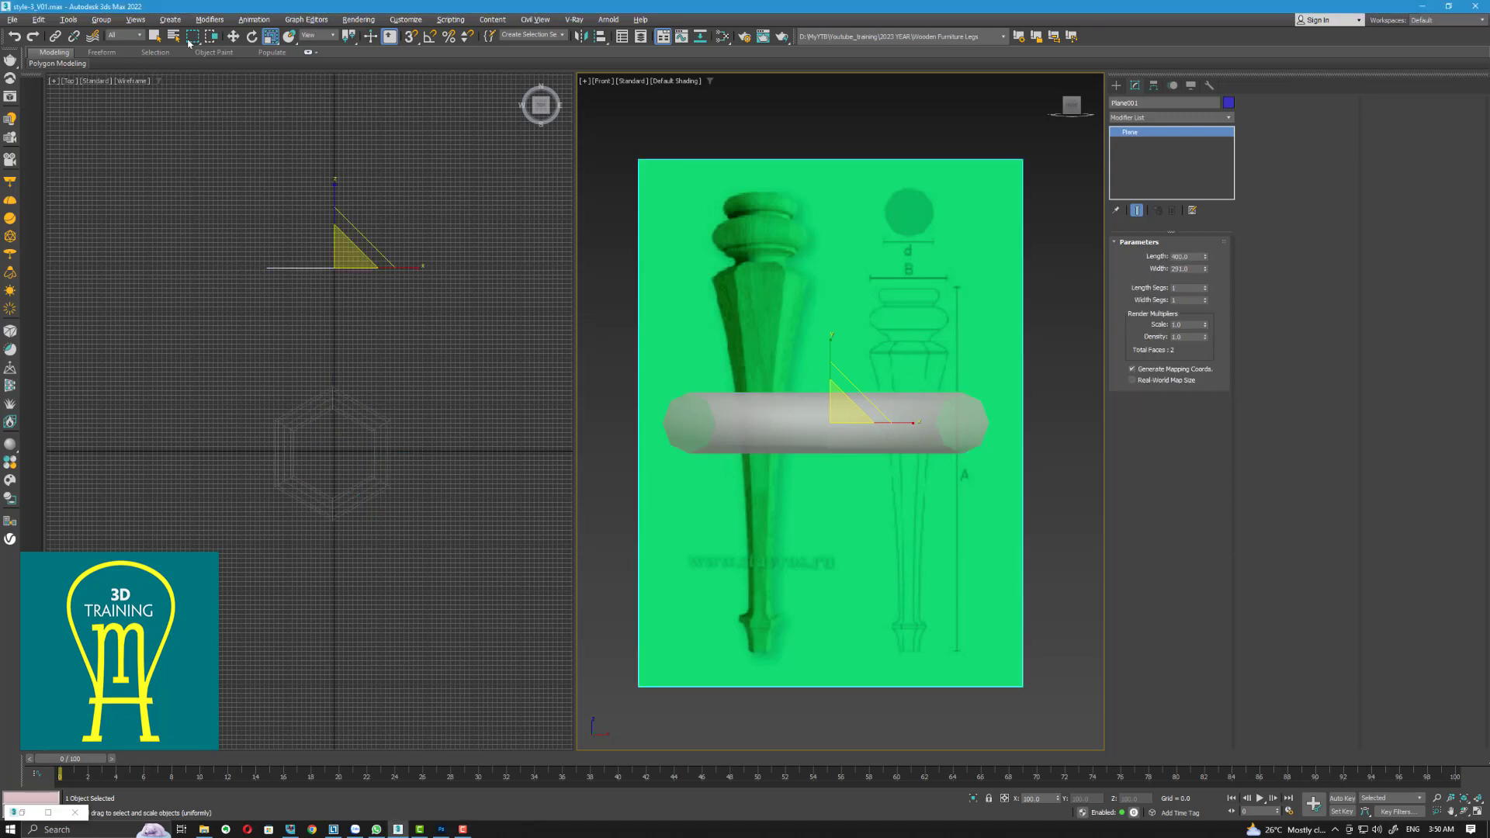
pyautogui.click(232, 38)
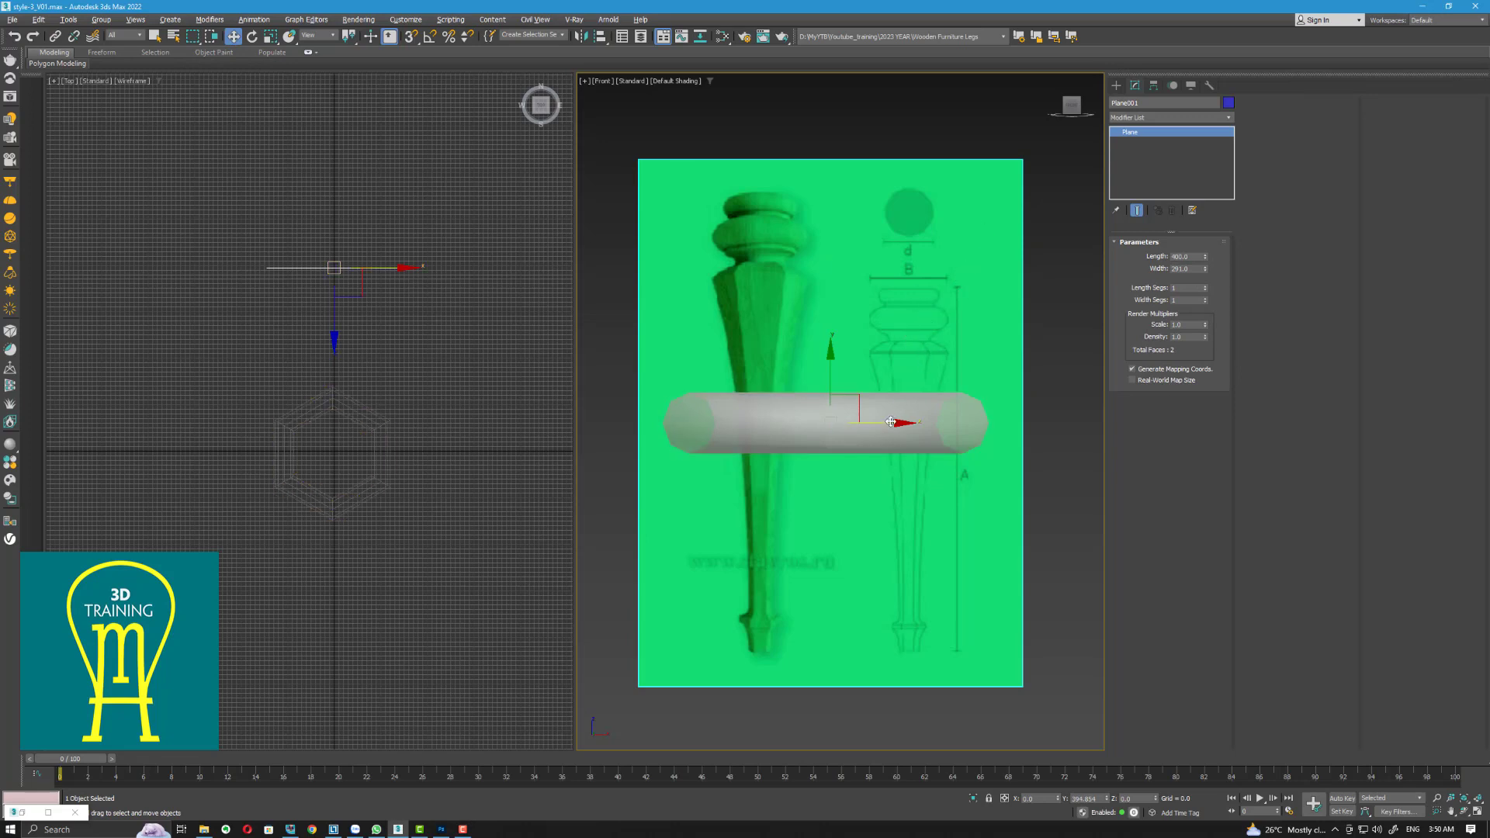
pyautogui.moveTo(889, 431); pyautogui.dragTo(795, 432)
pyautogui.click(865, 432)
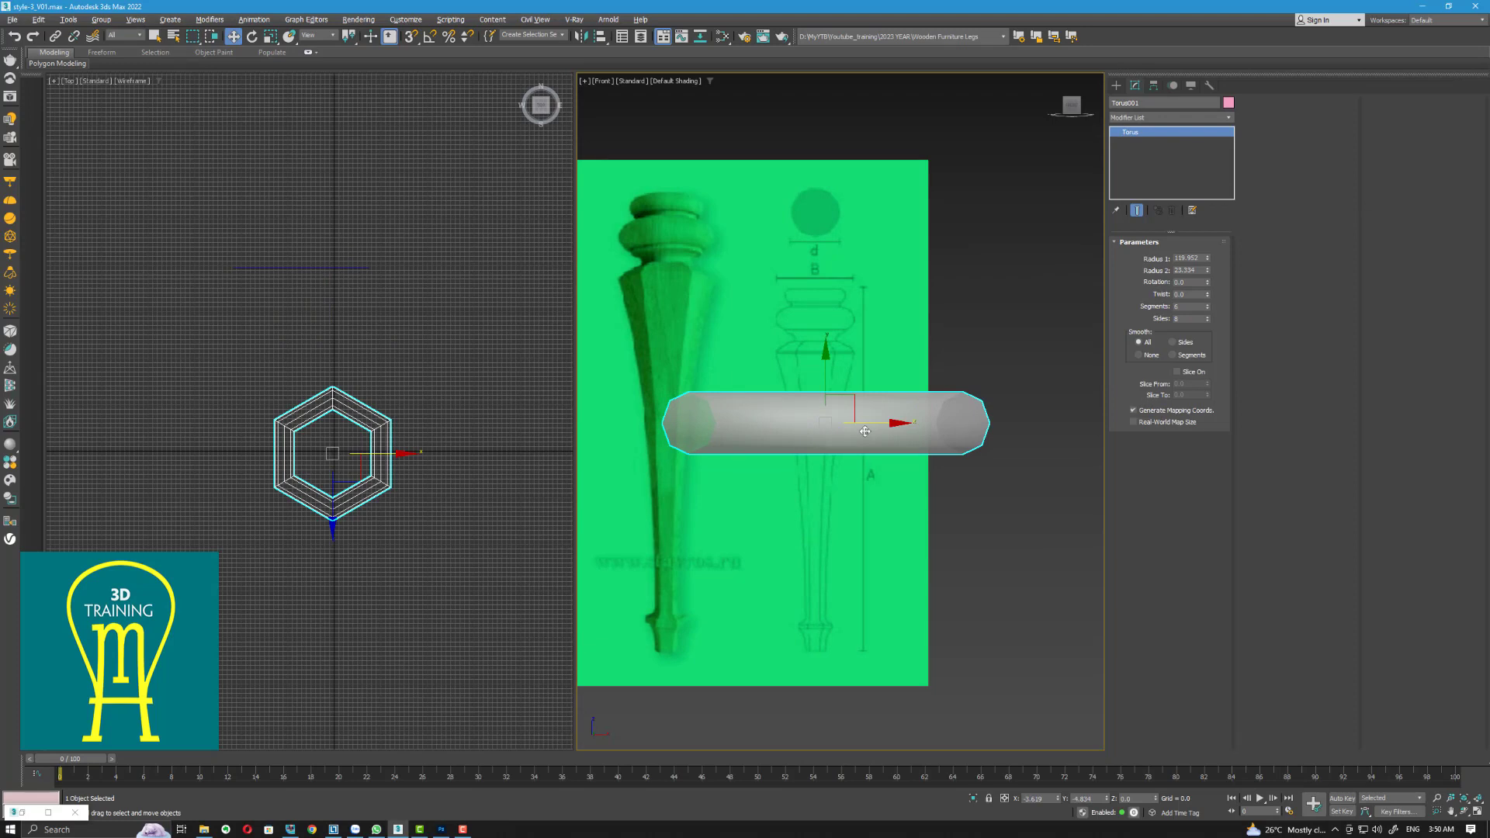
# Show edged faces and the grid in the Front view, and shift the reference plane along X to center the line drawing on the vertical axis
pyautogui.press('F4')
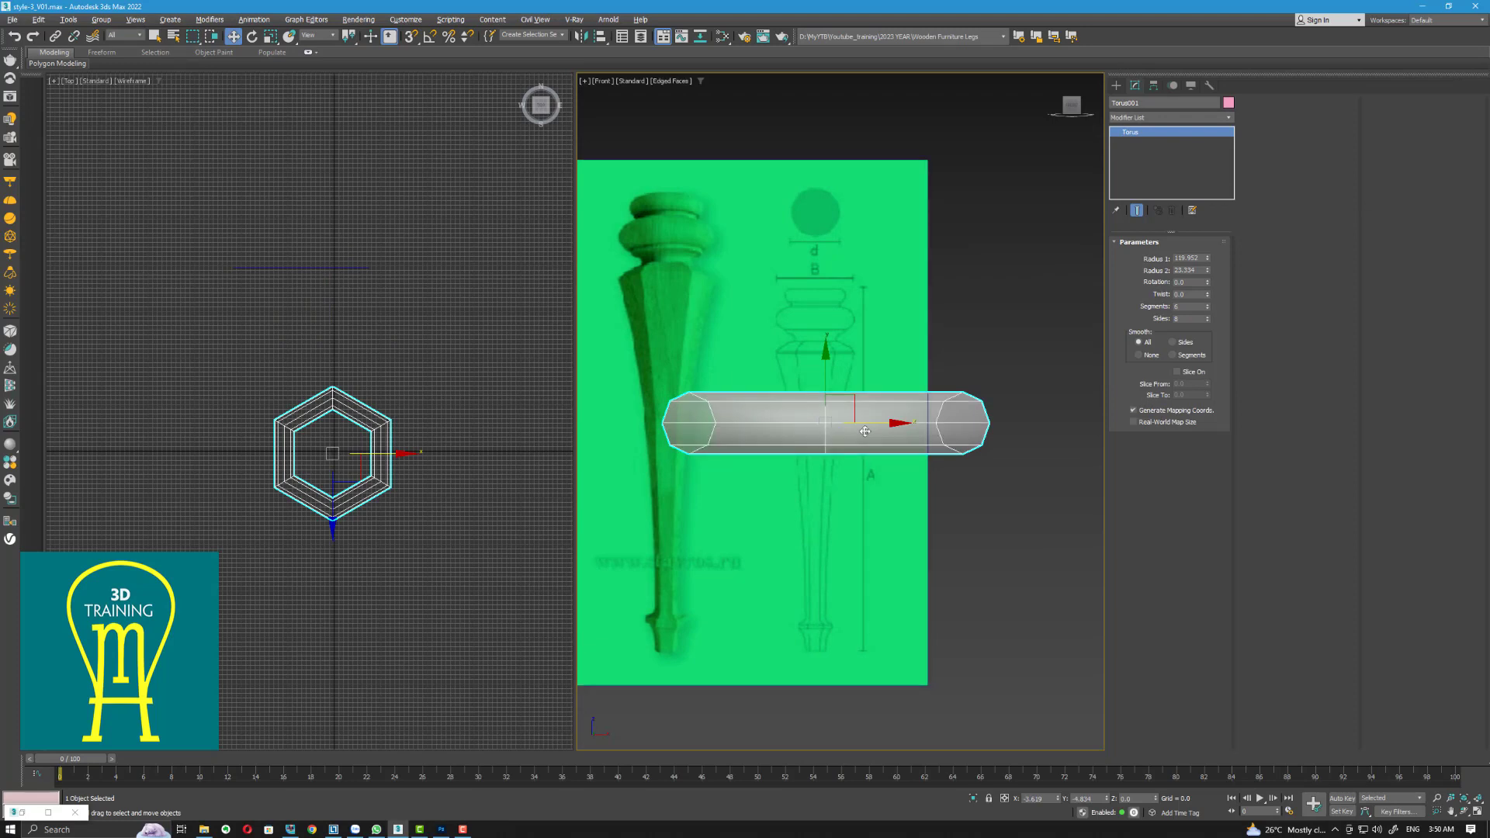
pyautogui.press('g')
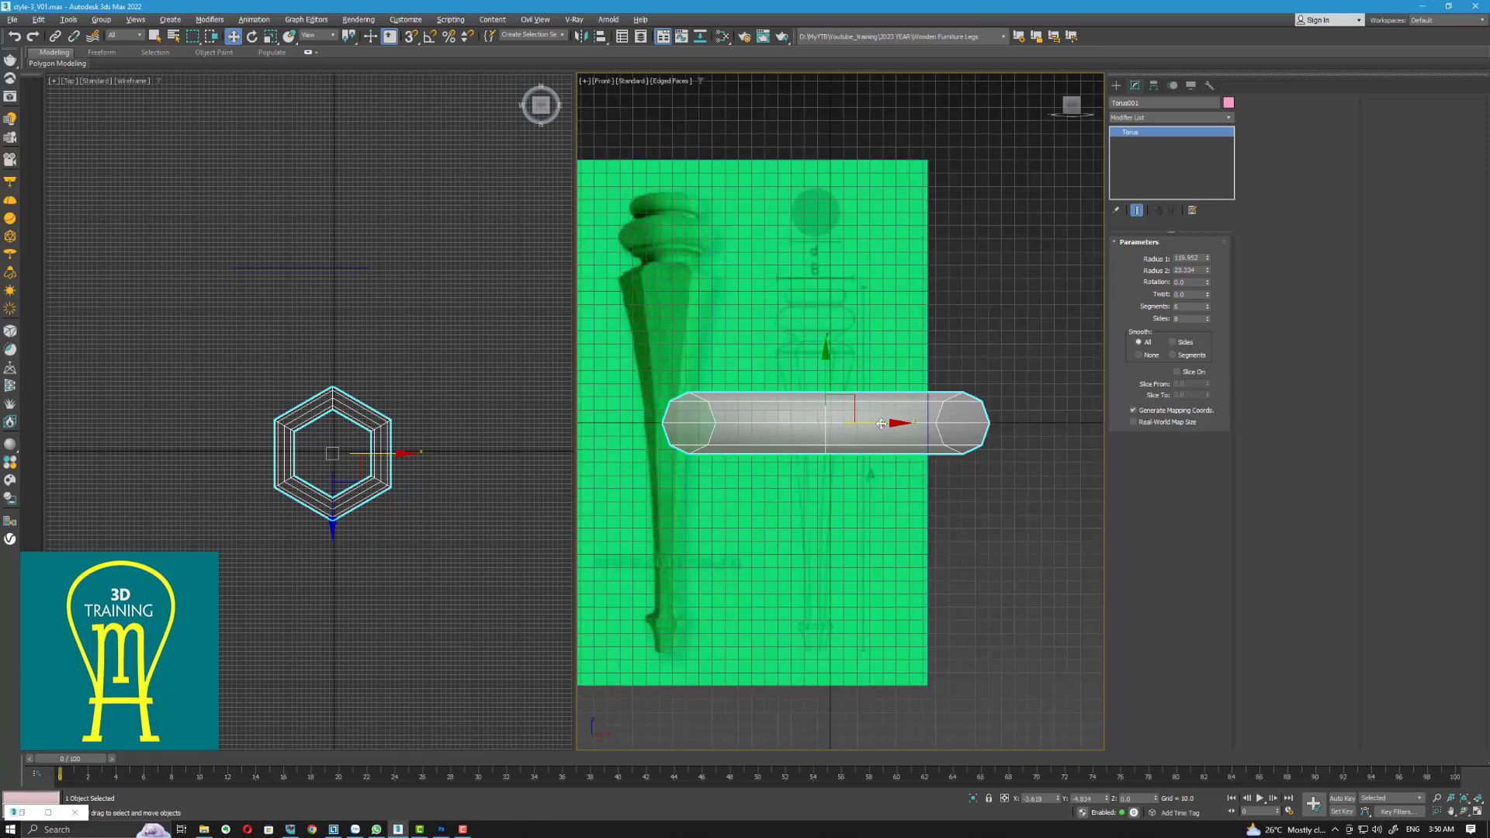
pyautogui.moveTo(881, 424); pyautogui.dragTo(886, 422)
pyautogui.click(889, 337)
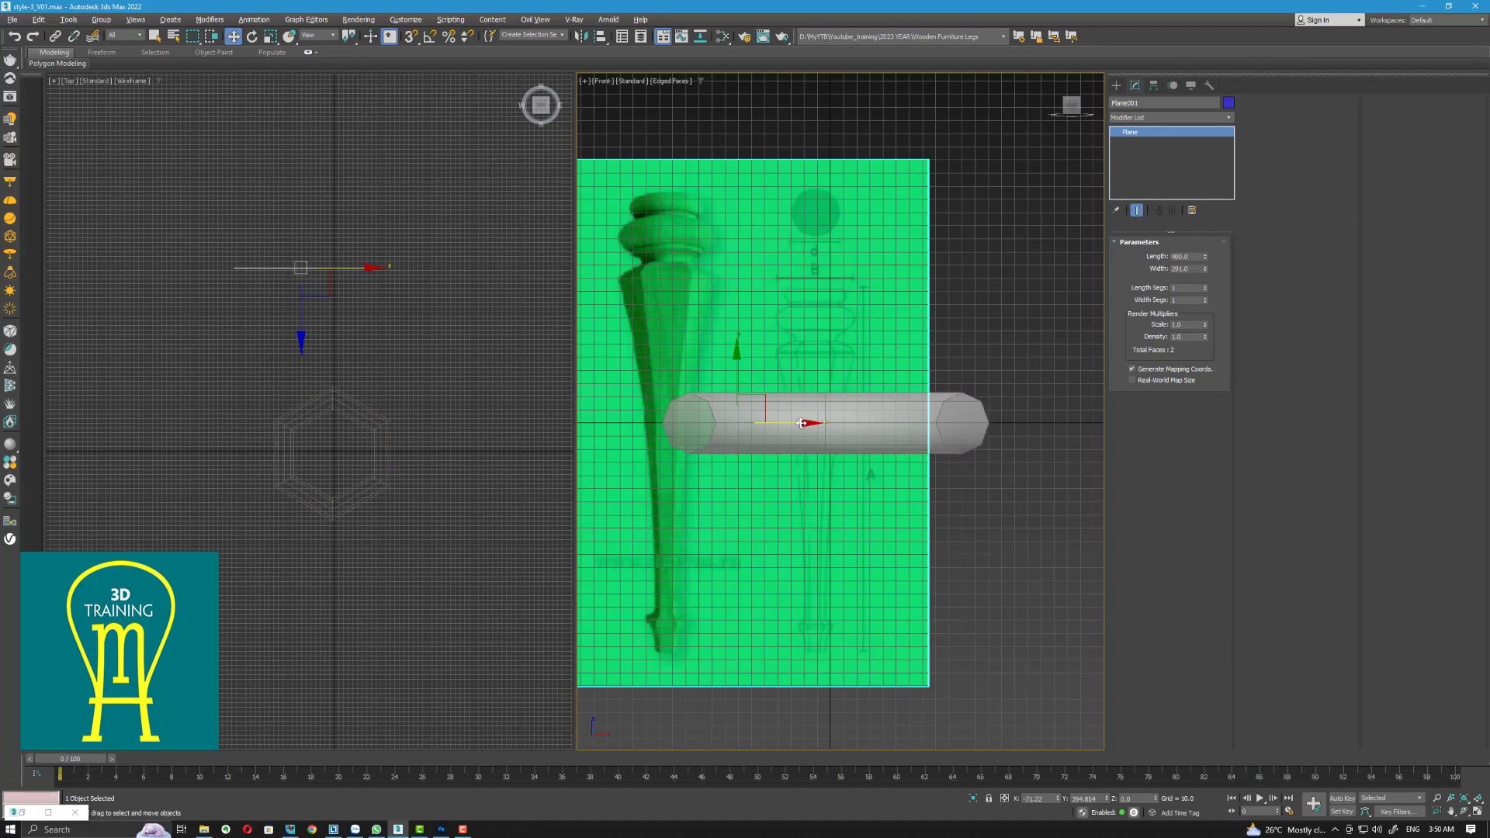
pyautogui.moveTo(801, 424); pyautogui.dragTo(797, 424)
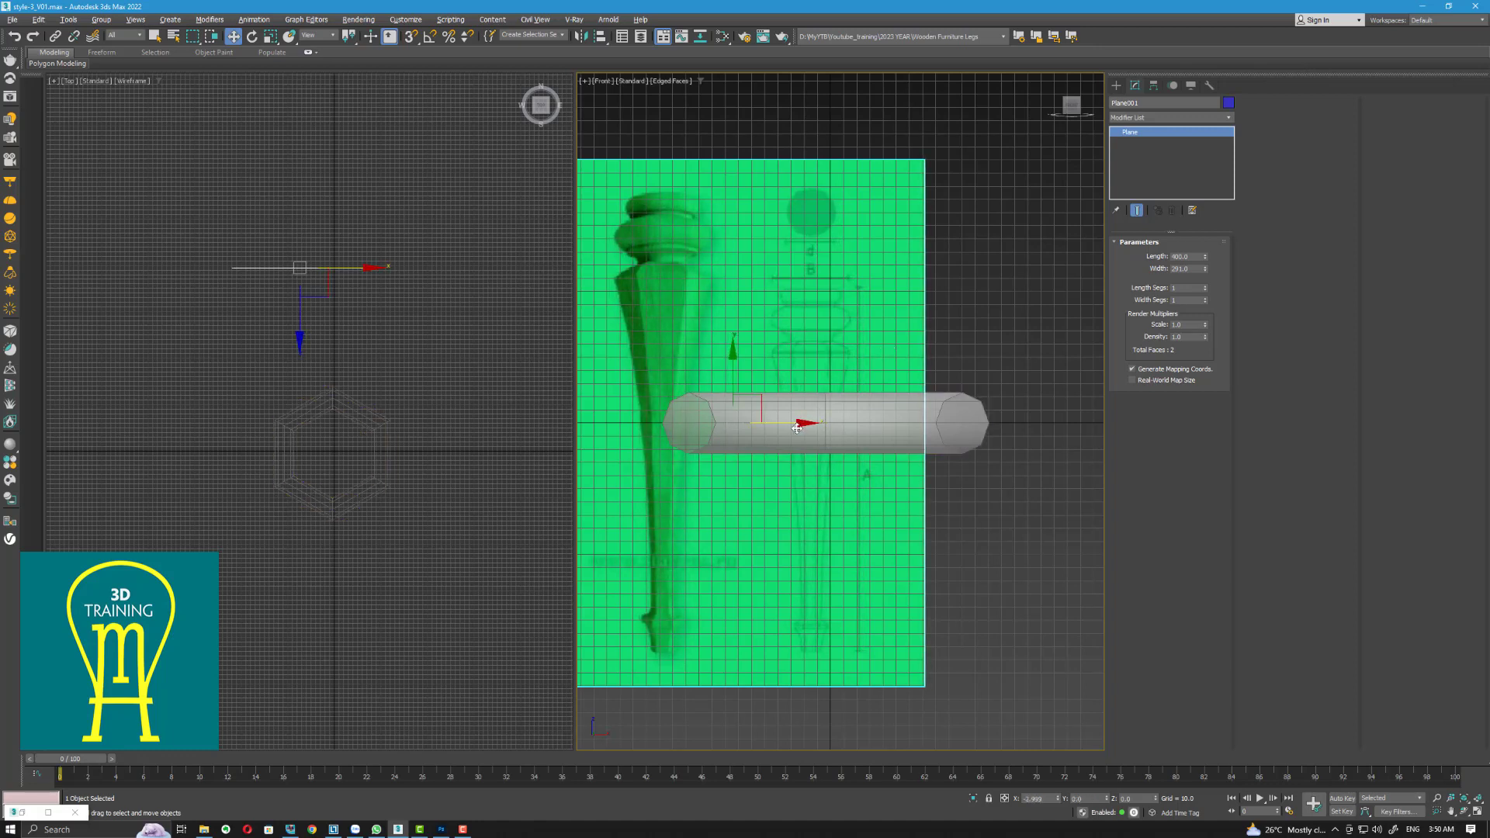
pyautogui.click(989, 456)
pyautogui.click(911, 410)
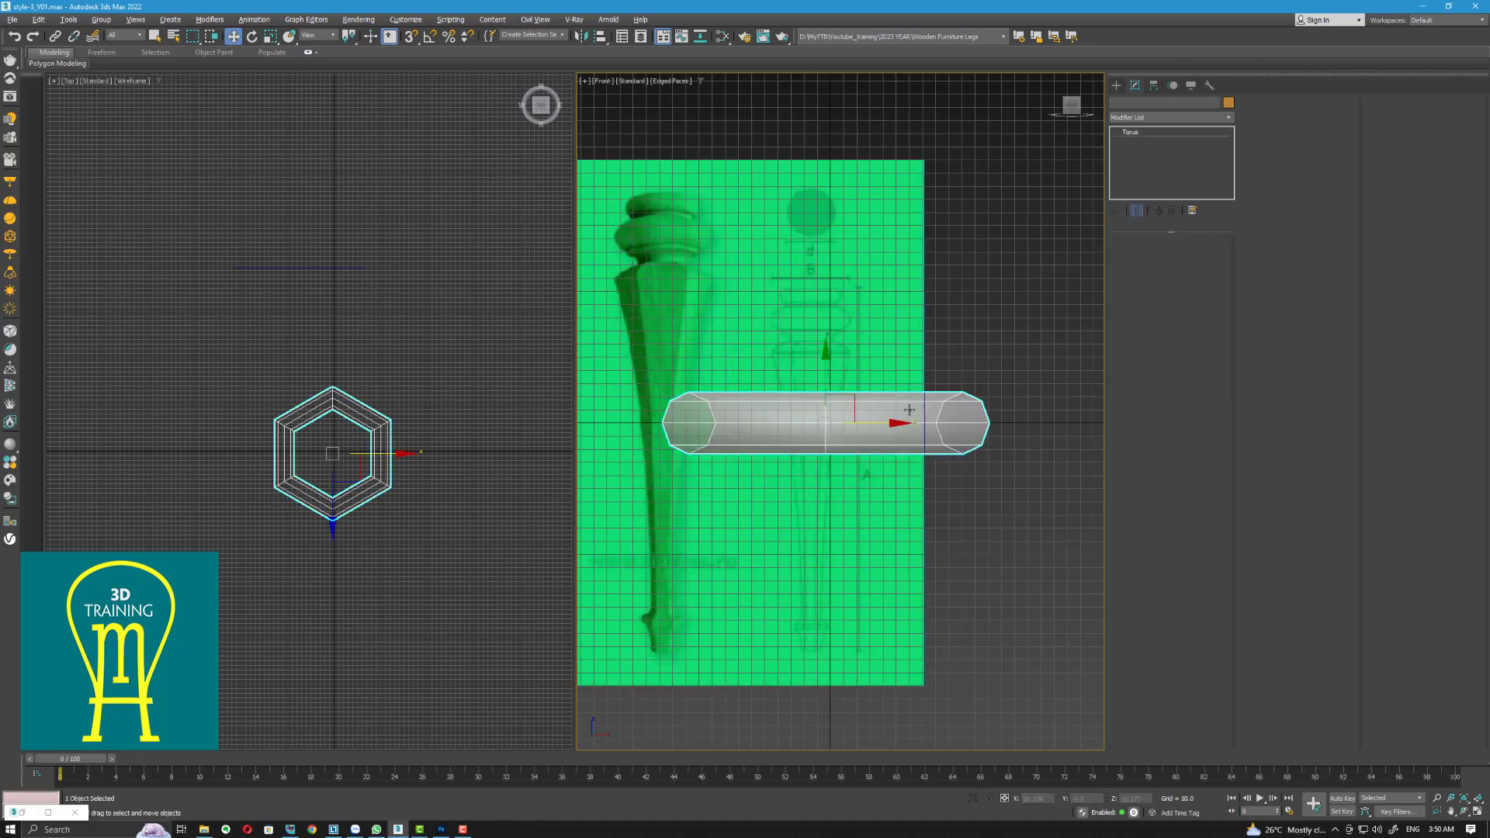
pyautogui.click(885, 335)
pyautogui.moveTo(797, 422); pyautogui.dragTo(809, 423)
pyautogui.click(920, 423)
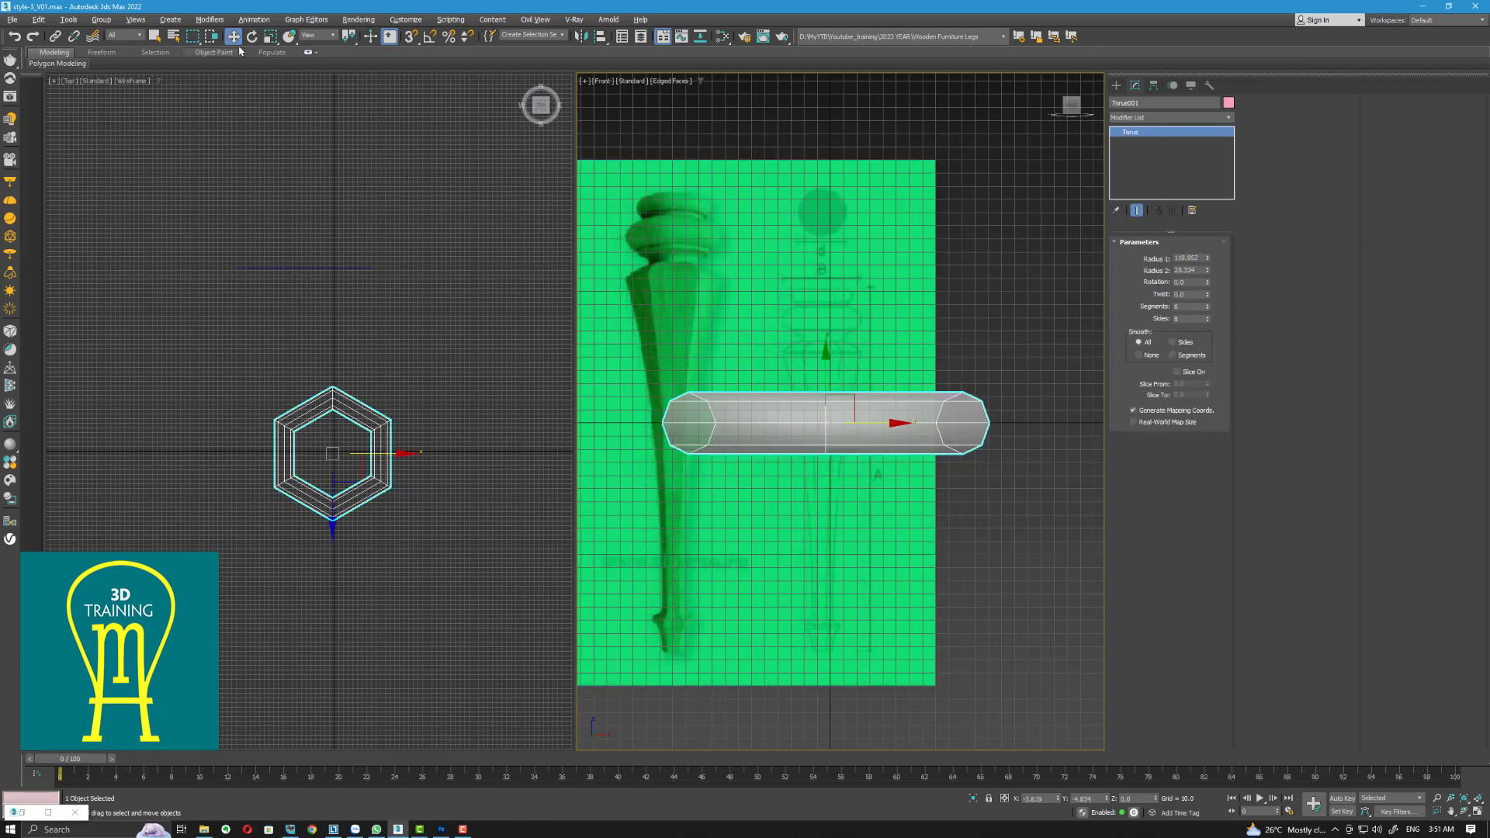
# Scale the torus down uniformly to about 27 percent, close to the width of the drawn leg
pyautogui.press('r')
pyautogui.moveTo(840, 416); pyautogui.dragTo(747, 575)
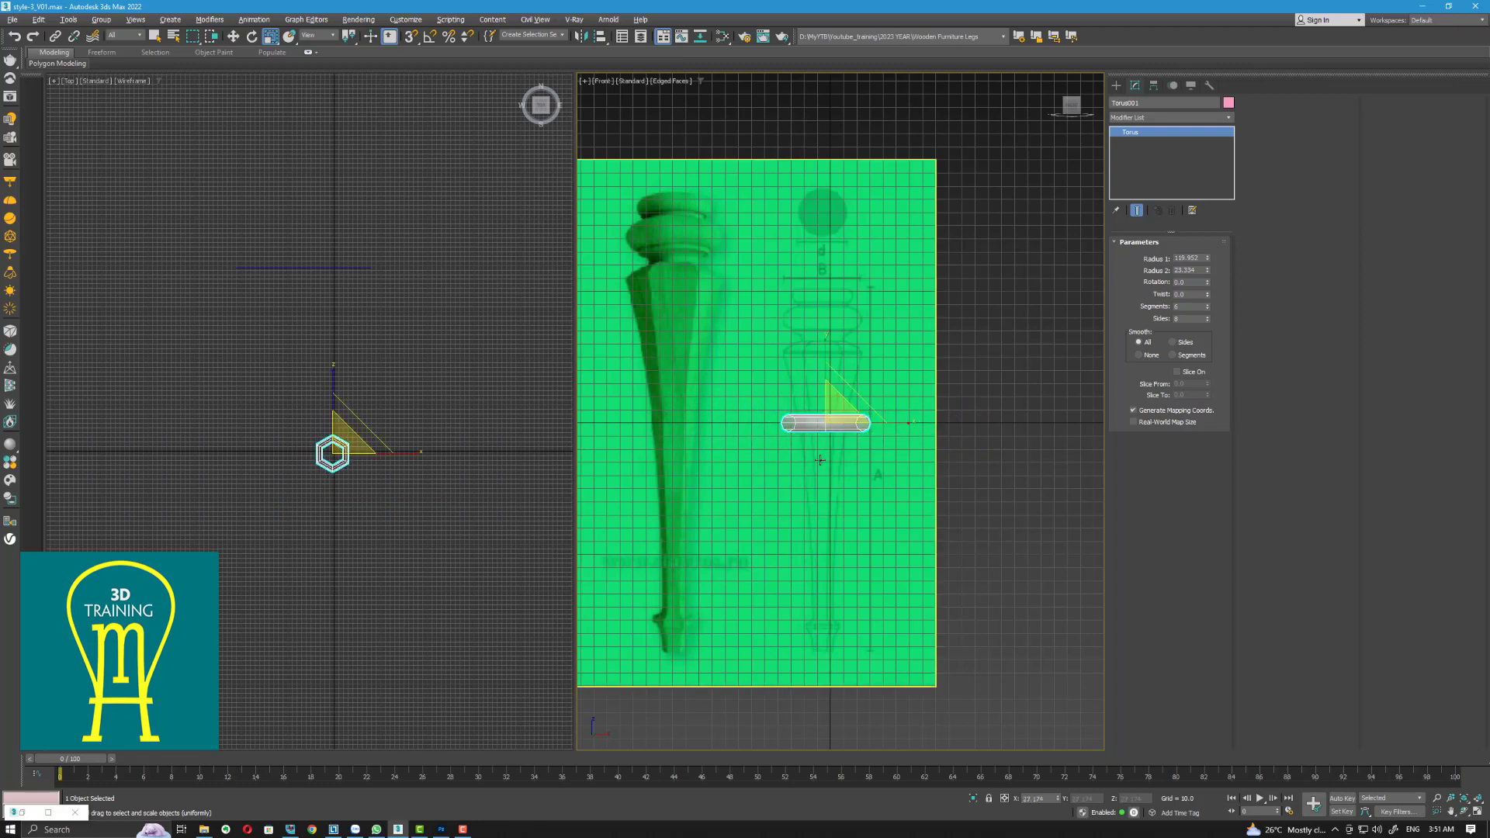
pyautogui.scroll(5, 850, 400)
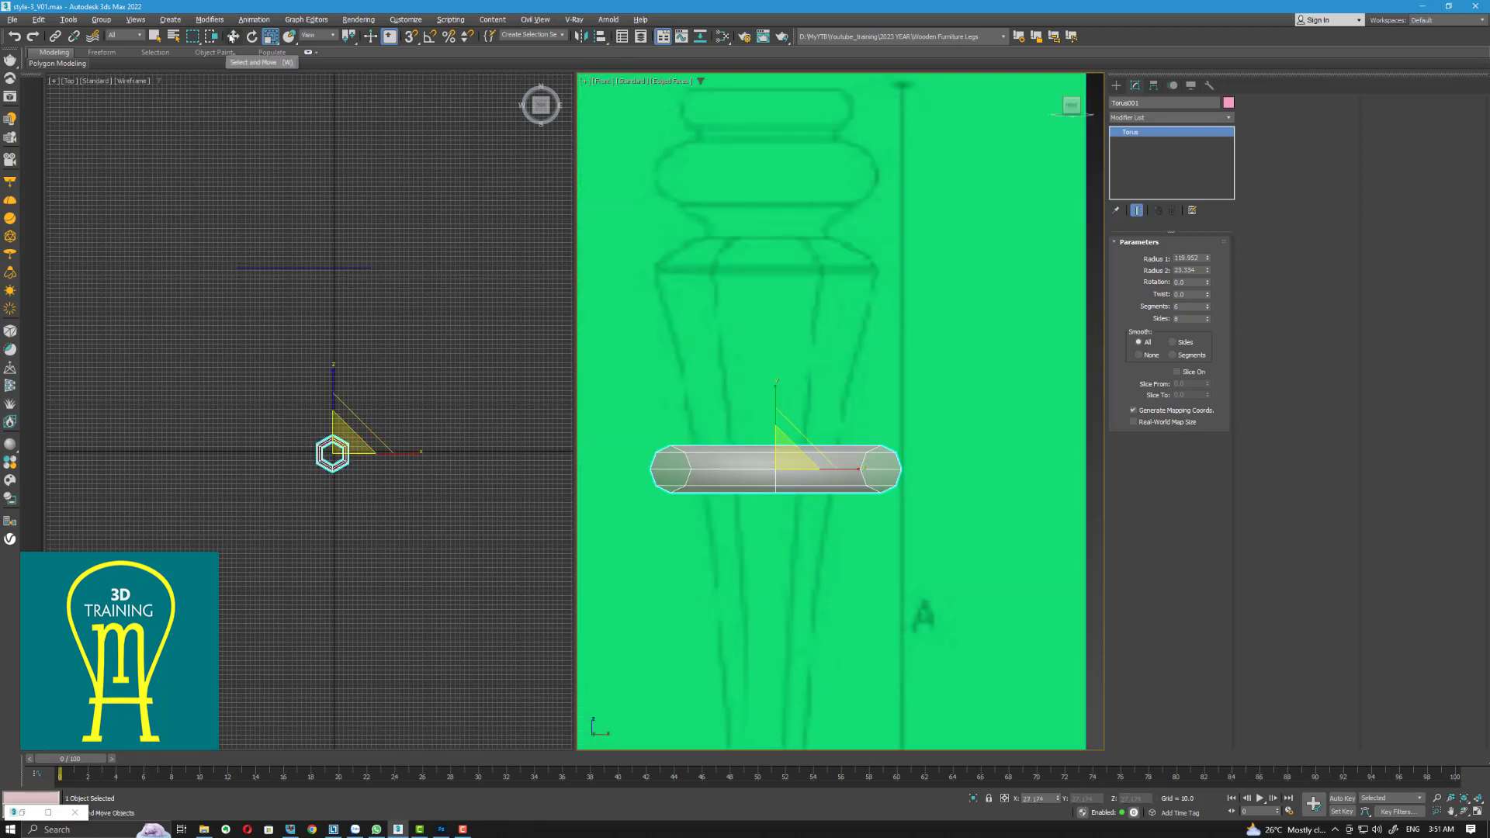
# Move the torus up to the widest collar at the top of the tapered shaft and stretch its height slightly
pyautogui.click(233, 36)
pyautogui.moveTo(781, 411); pyautogui.dragTo(775, 209)
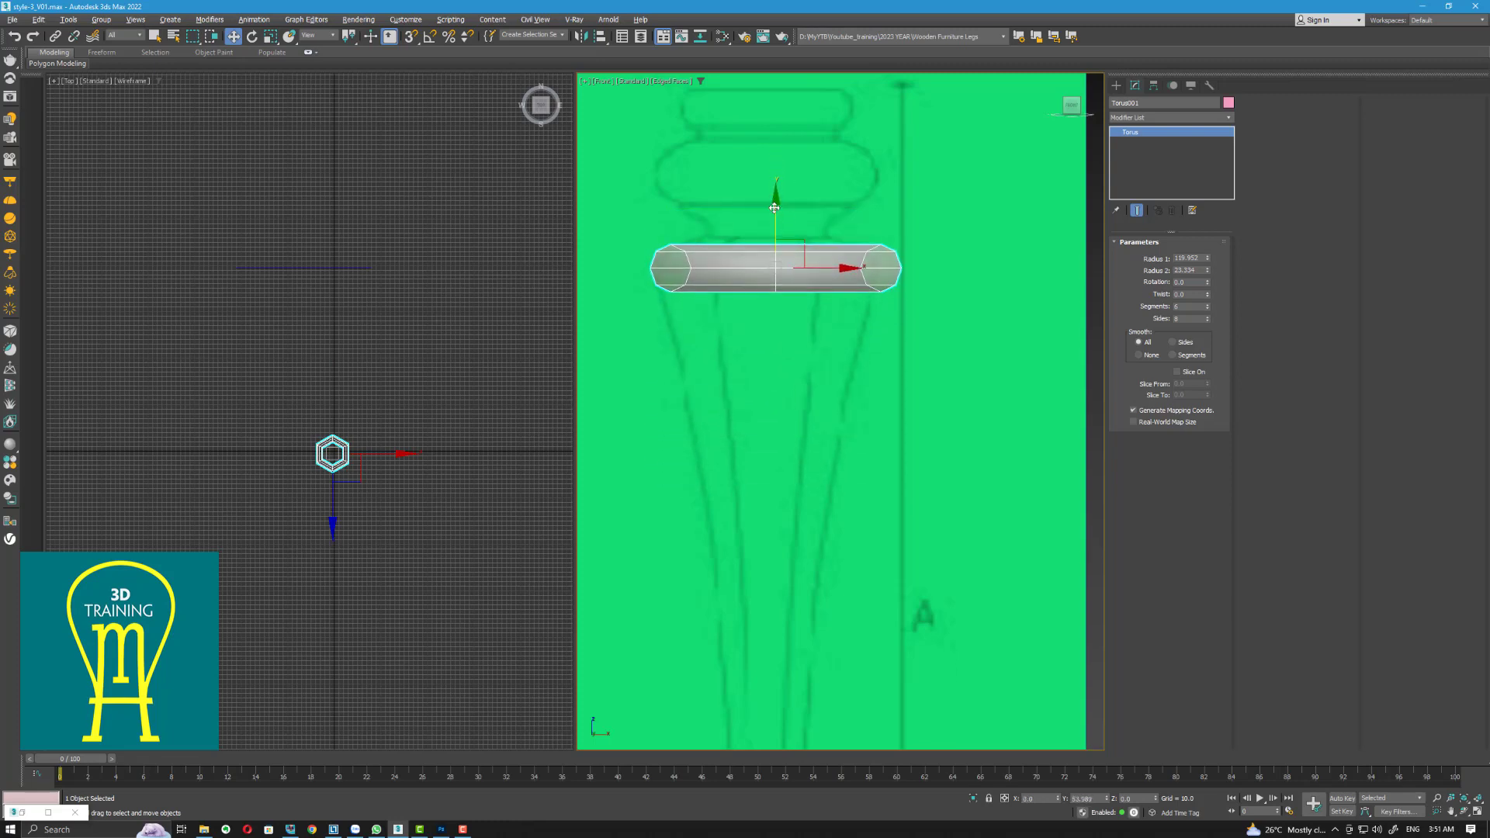
pyautogui.press('r')
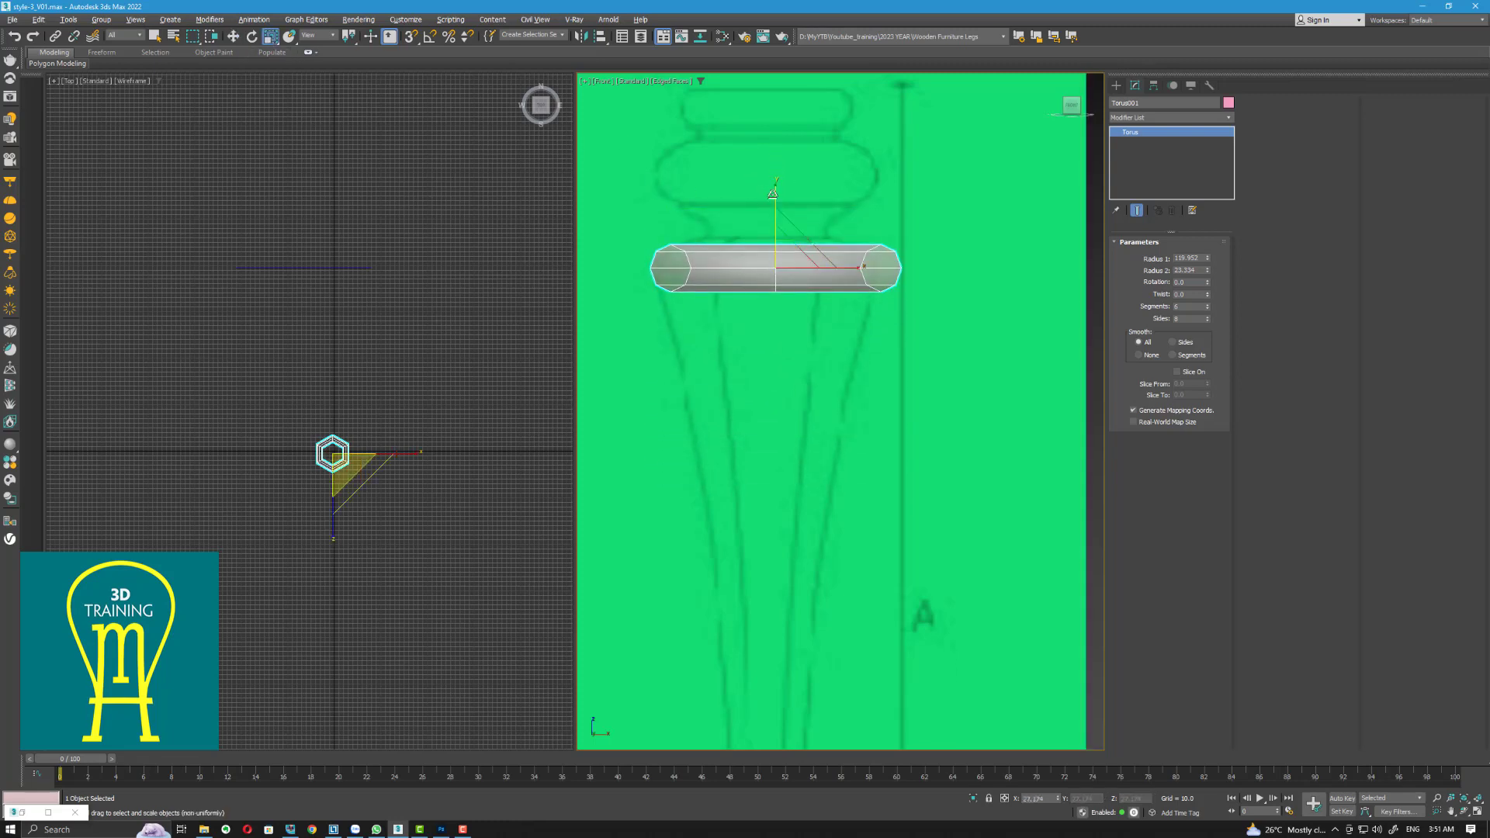
pyautogui.scroll(5, 339, 457)
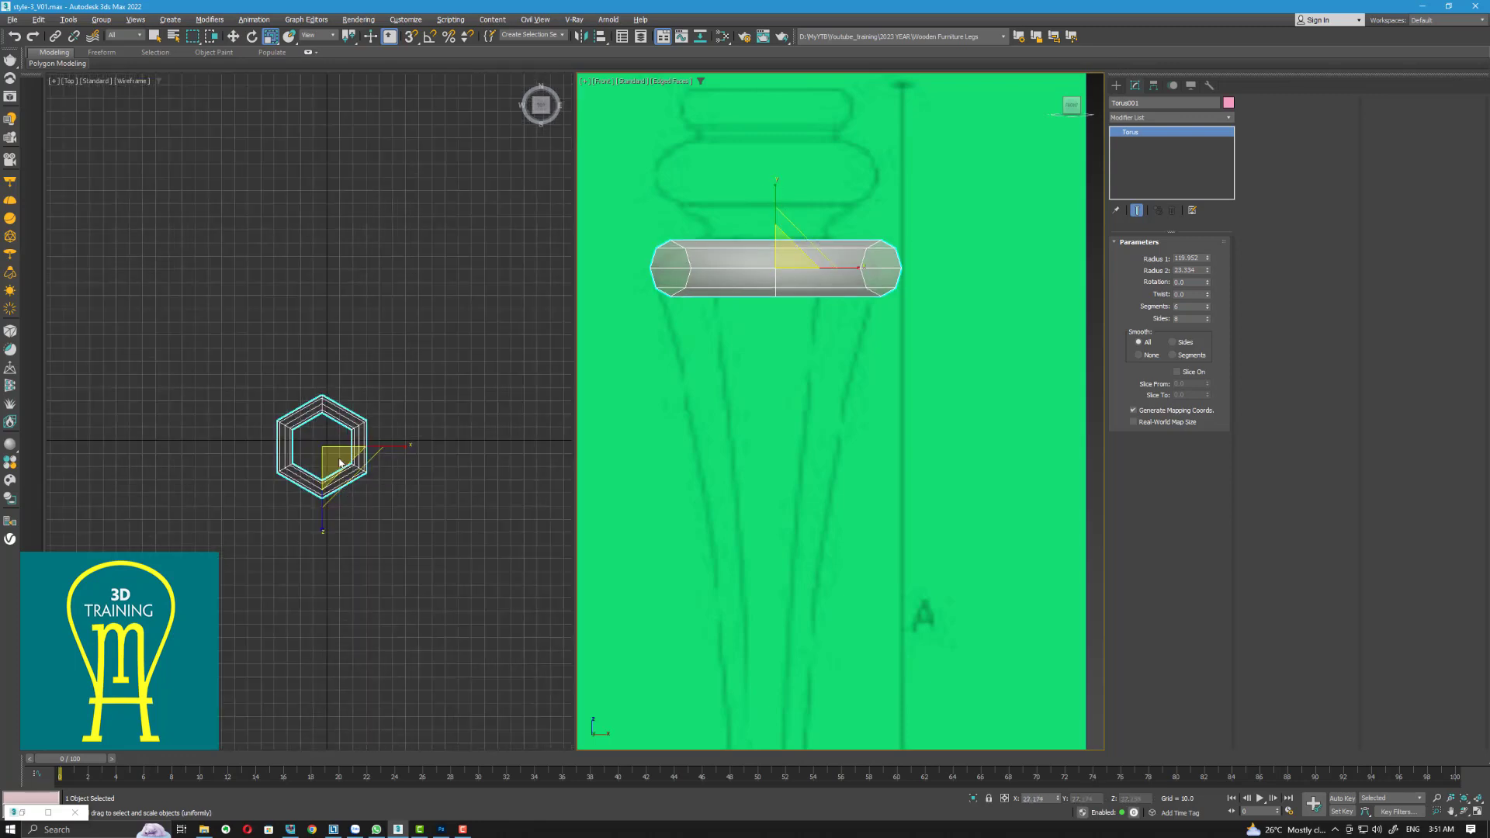
# Restore the minimized reference image window, shrink it and move it down beside the torus
pyautogui.click(34, 810)
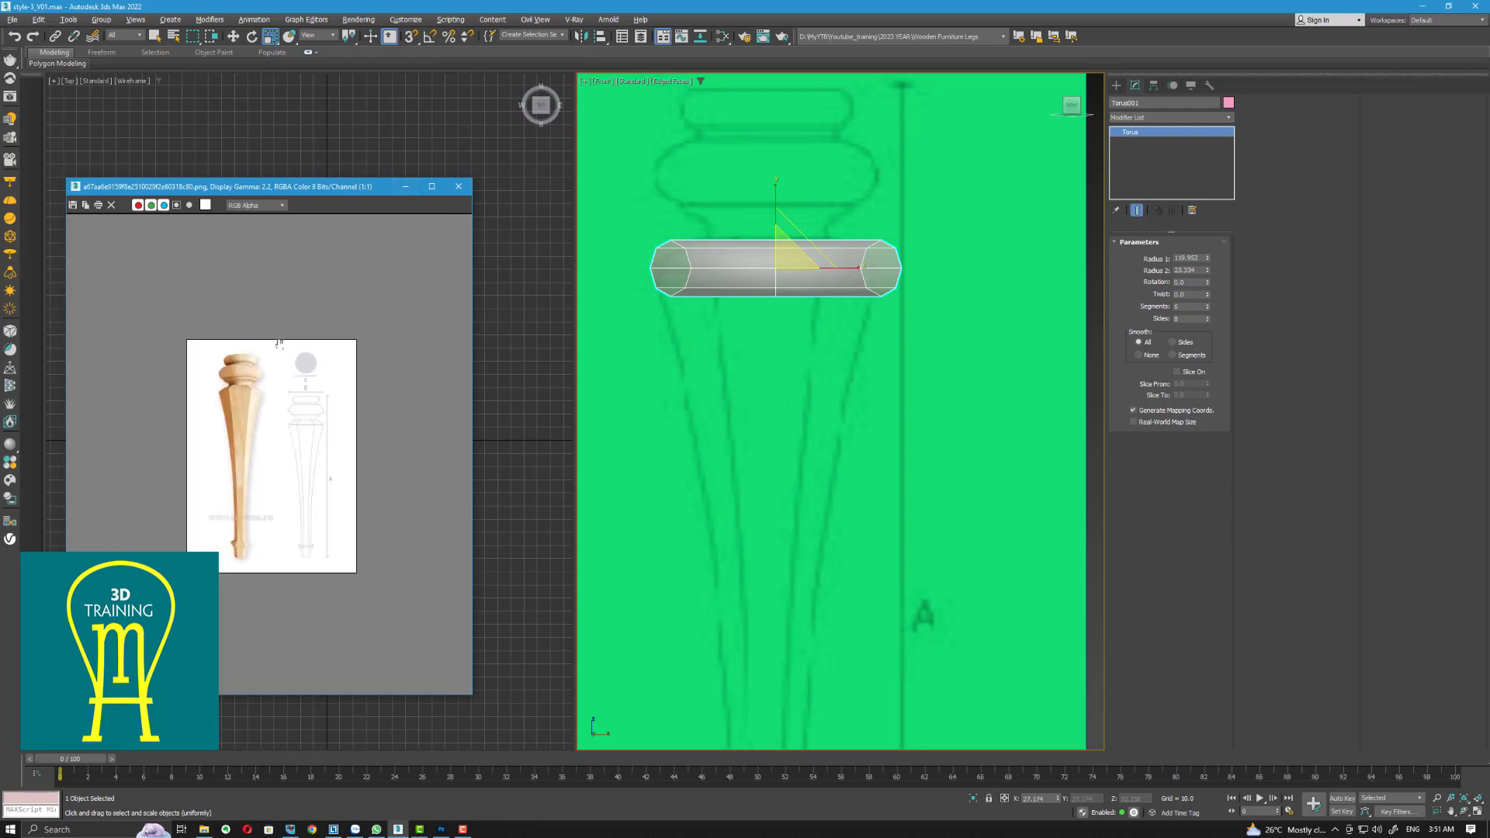
pyautogui.moveTo(473, 697); pyautogui.dragTo(332, 502)
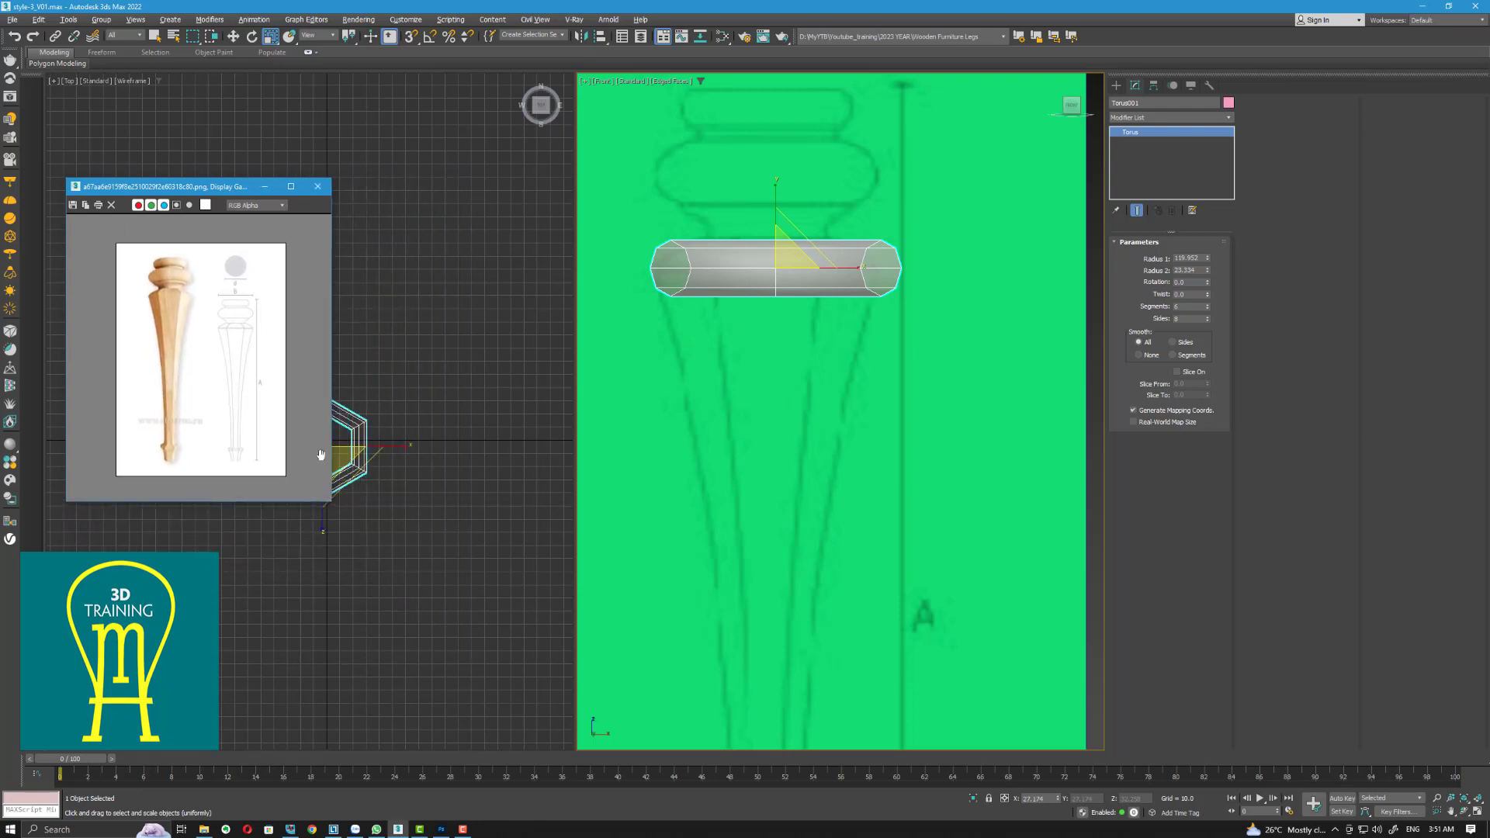
pyautogui.moveTo(237, 181); pyautogui.dragTo(200, 418)
pyautogui.middleClick(460, 369)
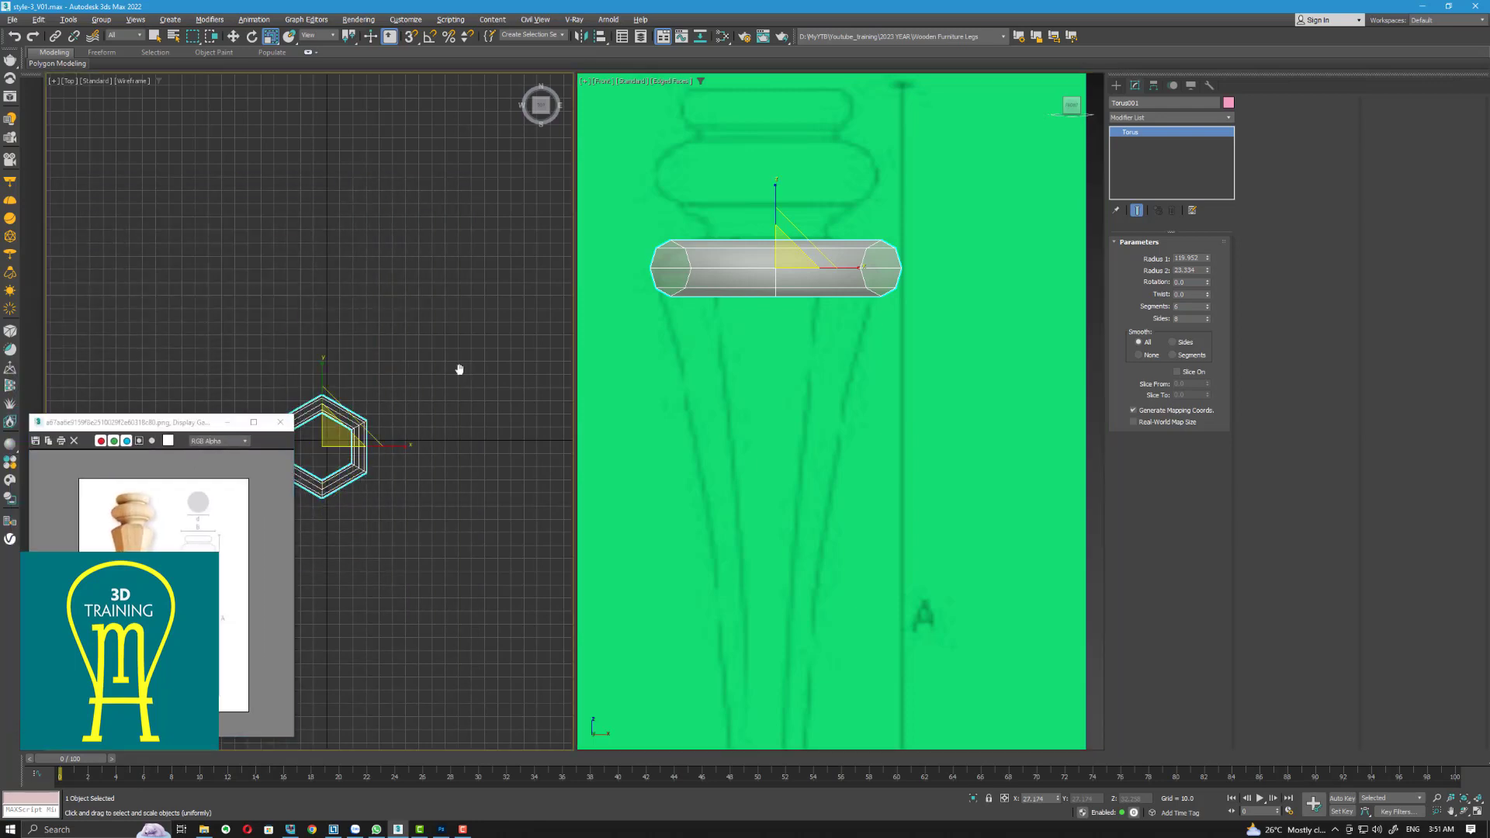
# Inspect the torus in a Perspective view, set the viewport to shaded with edged faces, and return it to the Top view
pyautogui.press('p')
pyautogui.keyDown('alt'); pyautogui.moveTo(456, 366); pyautogui.dragTo(383, 393, button='middle'); pyautogui.keyUp('alt')
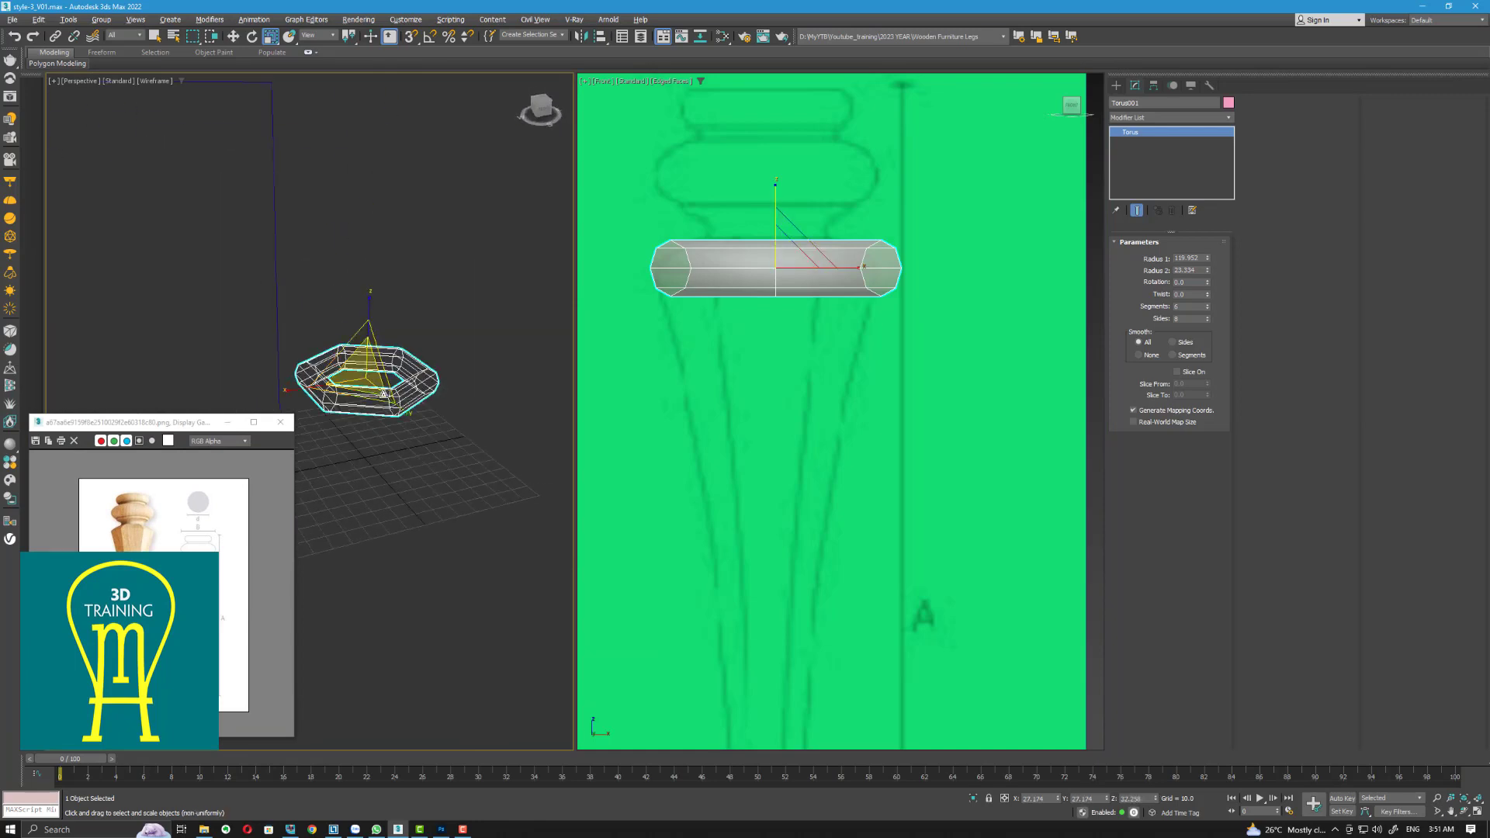
pyautogui.press('F3')
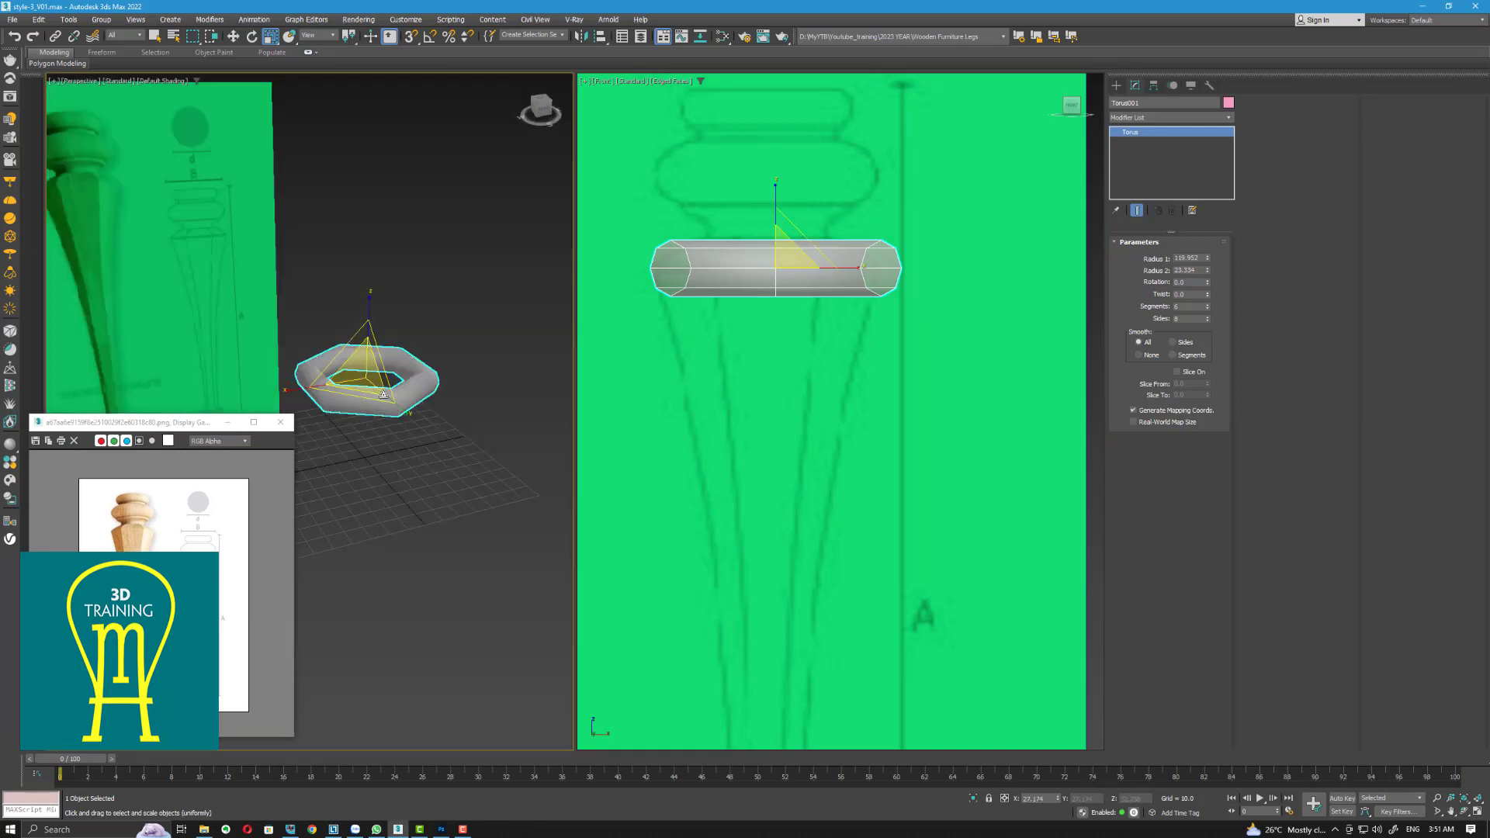
pyautogui.scroll(2, 383, 394)
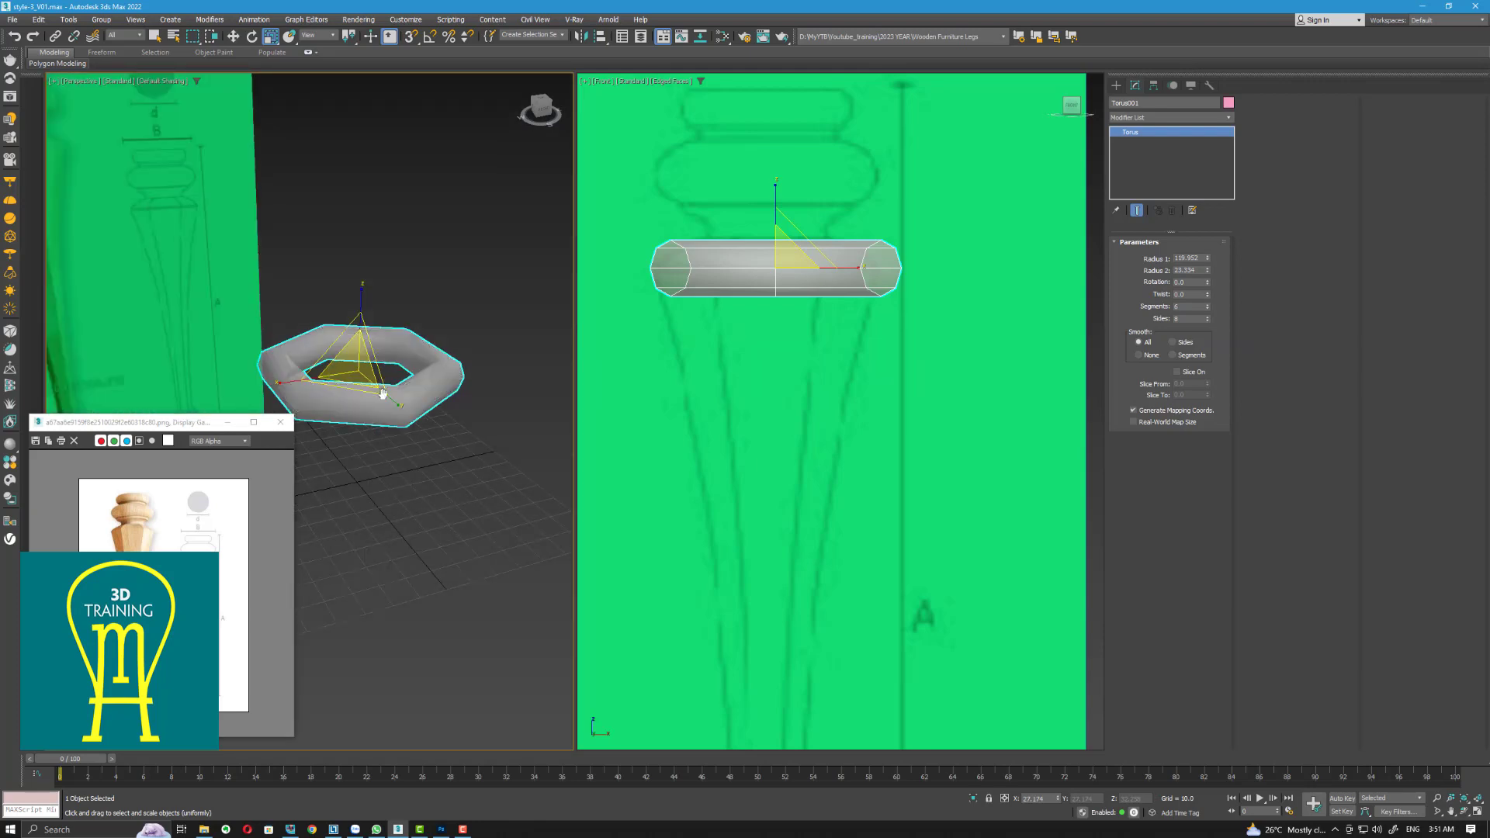
pyautogui.press('F4')
pyautogui.scroll(2, 383, 393)
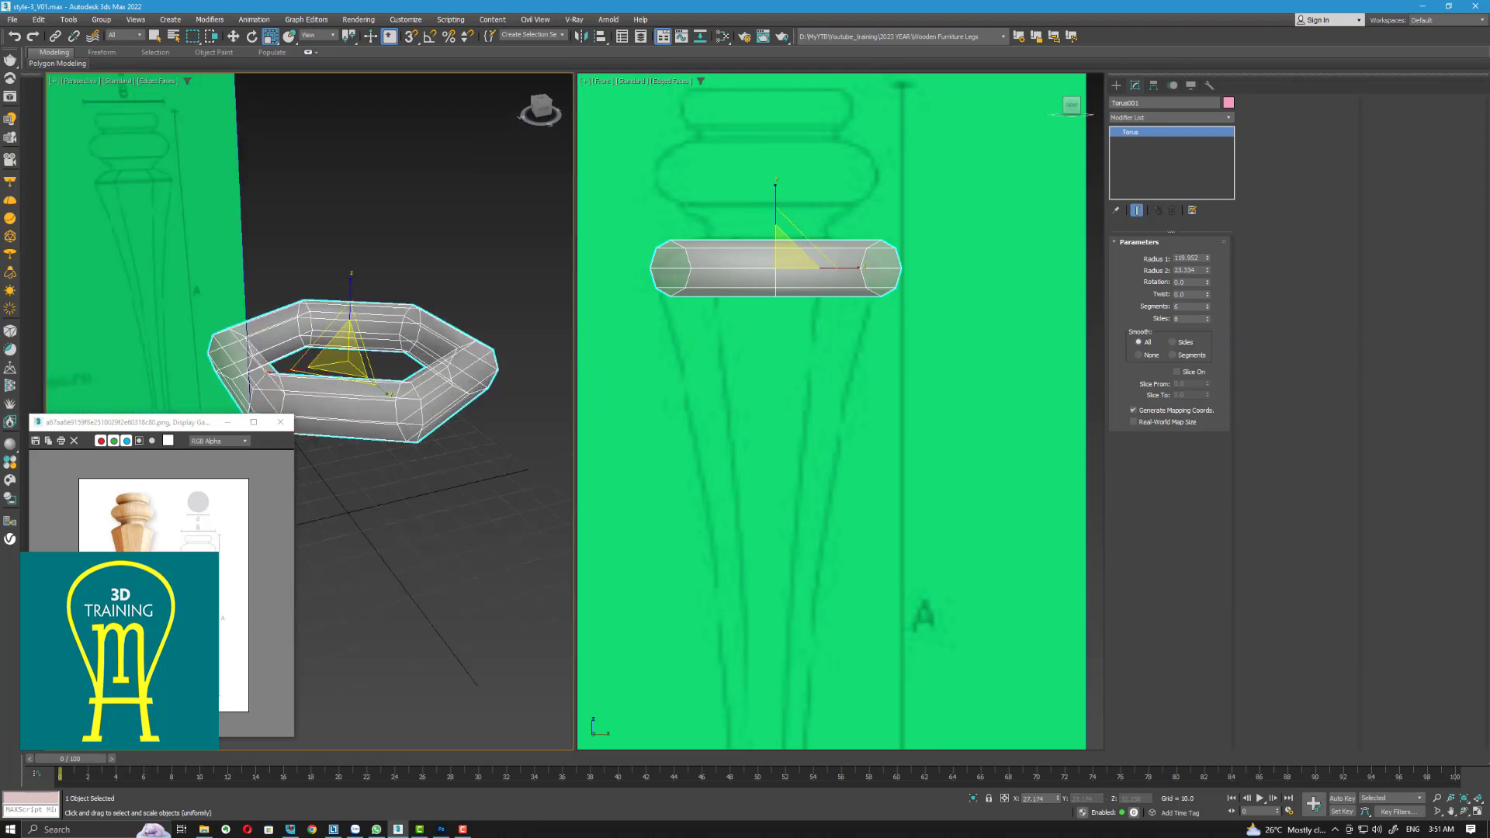
pyautogui.middleClick(425, 460)
pyautogui.press('t')
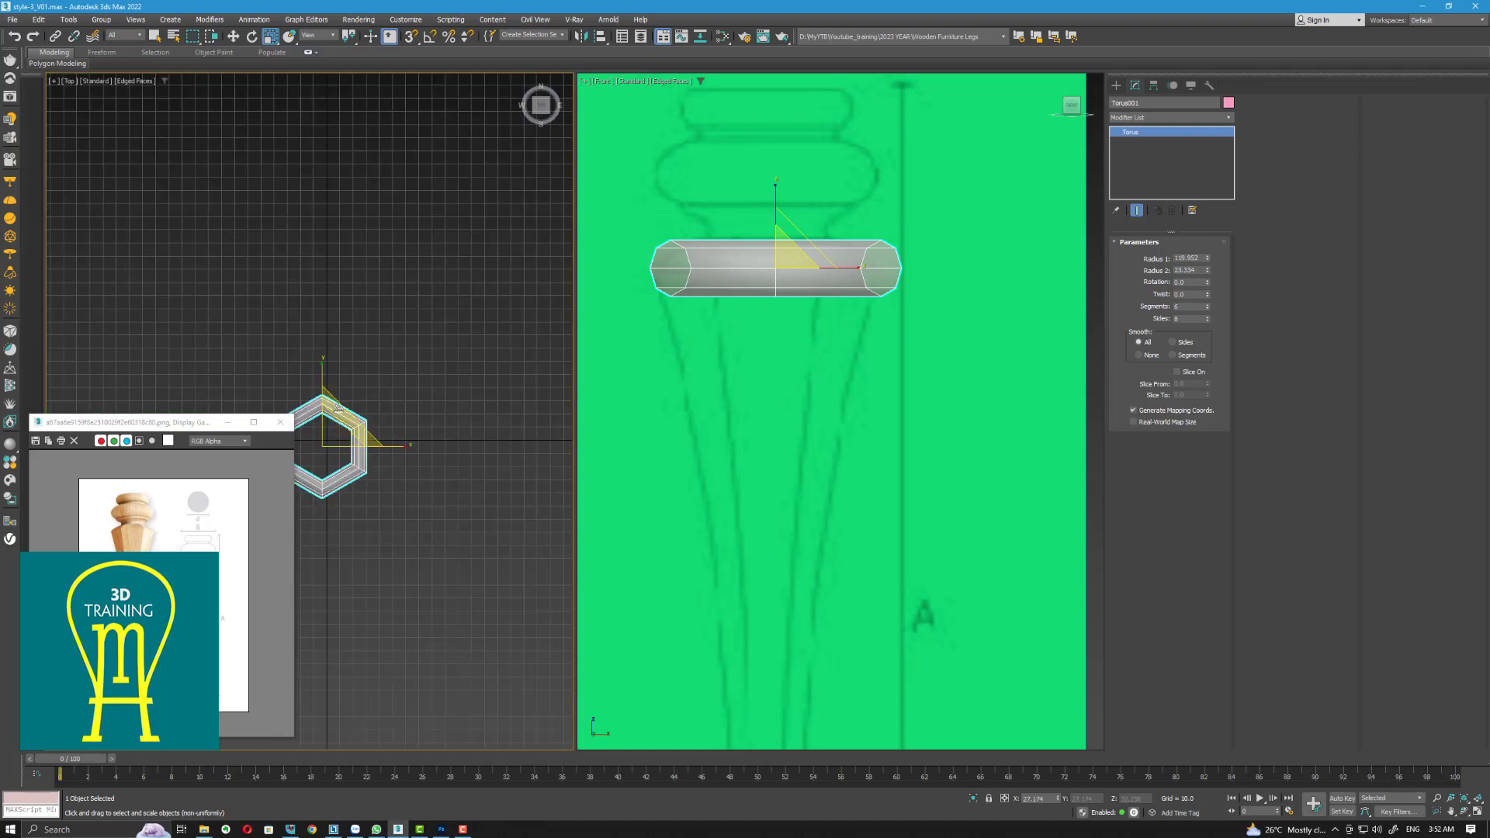
# Turn on angle snap and rotate the torus 30 degrees about its vertical axis in the Top view
pyautogui.moveTo(357, 428); pyautogui.dragTo(457, 312, button='middle')
pyautogui.scroll(3, 457, 312)
pyautogui.click(252, 36)
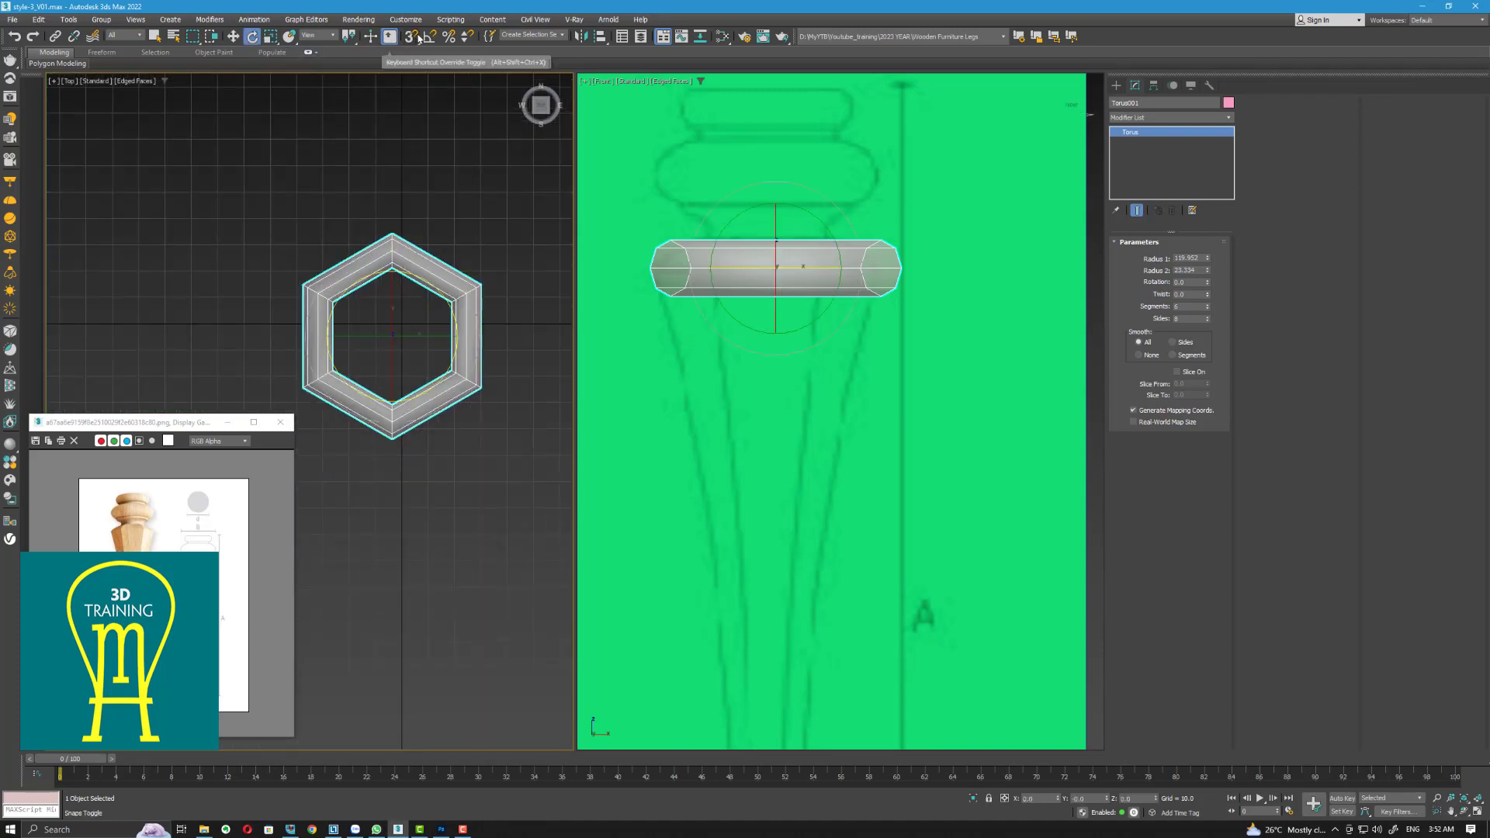
pyautogui.press('a')
pyautogui.moveTo(453, 309); pyautogui.dragTo(441, 253)
pyautogui.rightClick(441, 253)
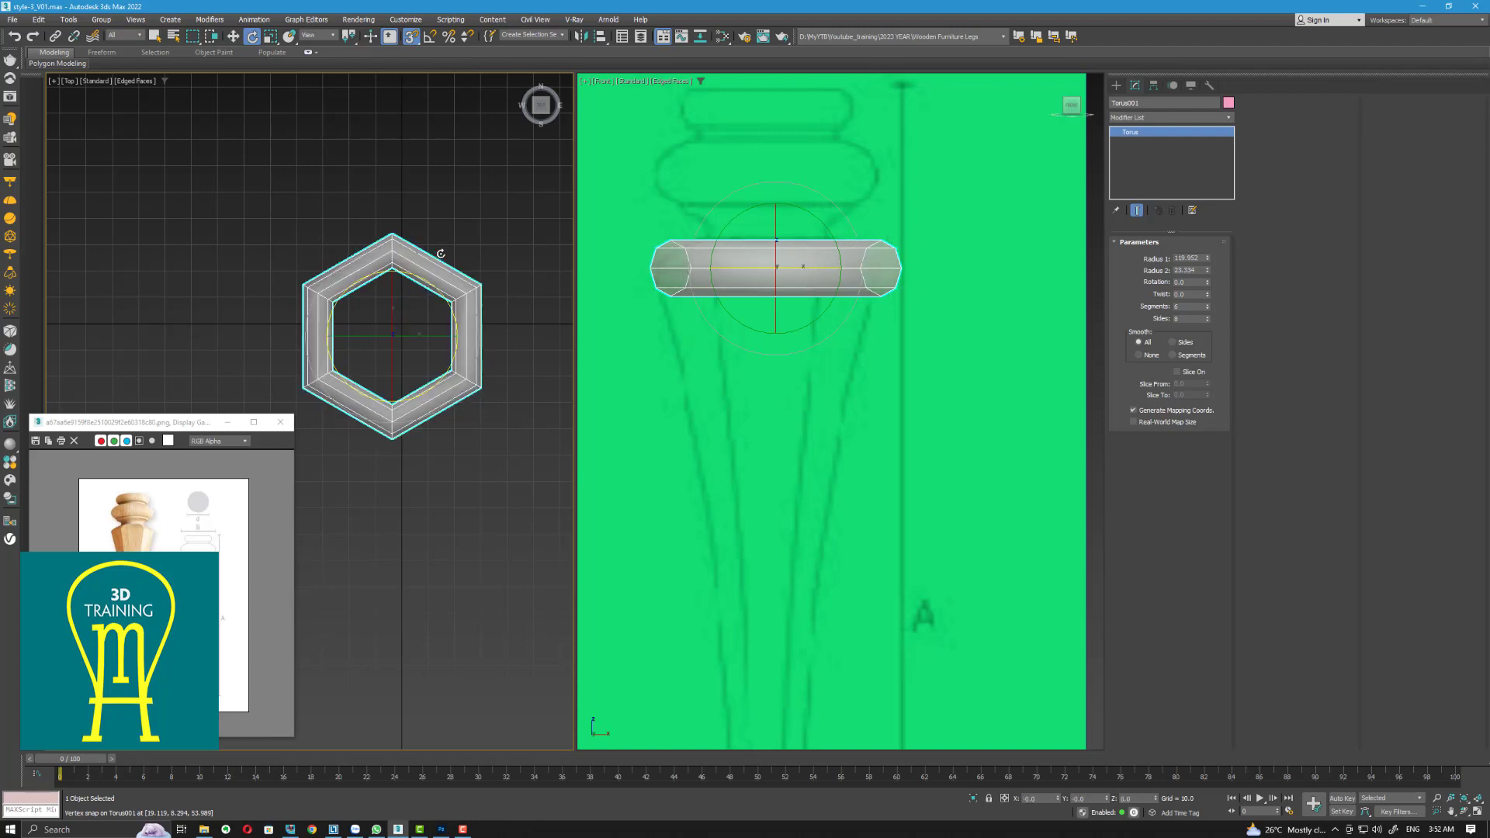
pyautogui.click(429, 35)
pyautogui.moveTo(455, 320); pyautogui.dragTo(454, 300)
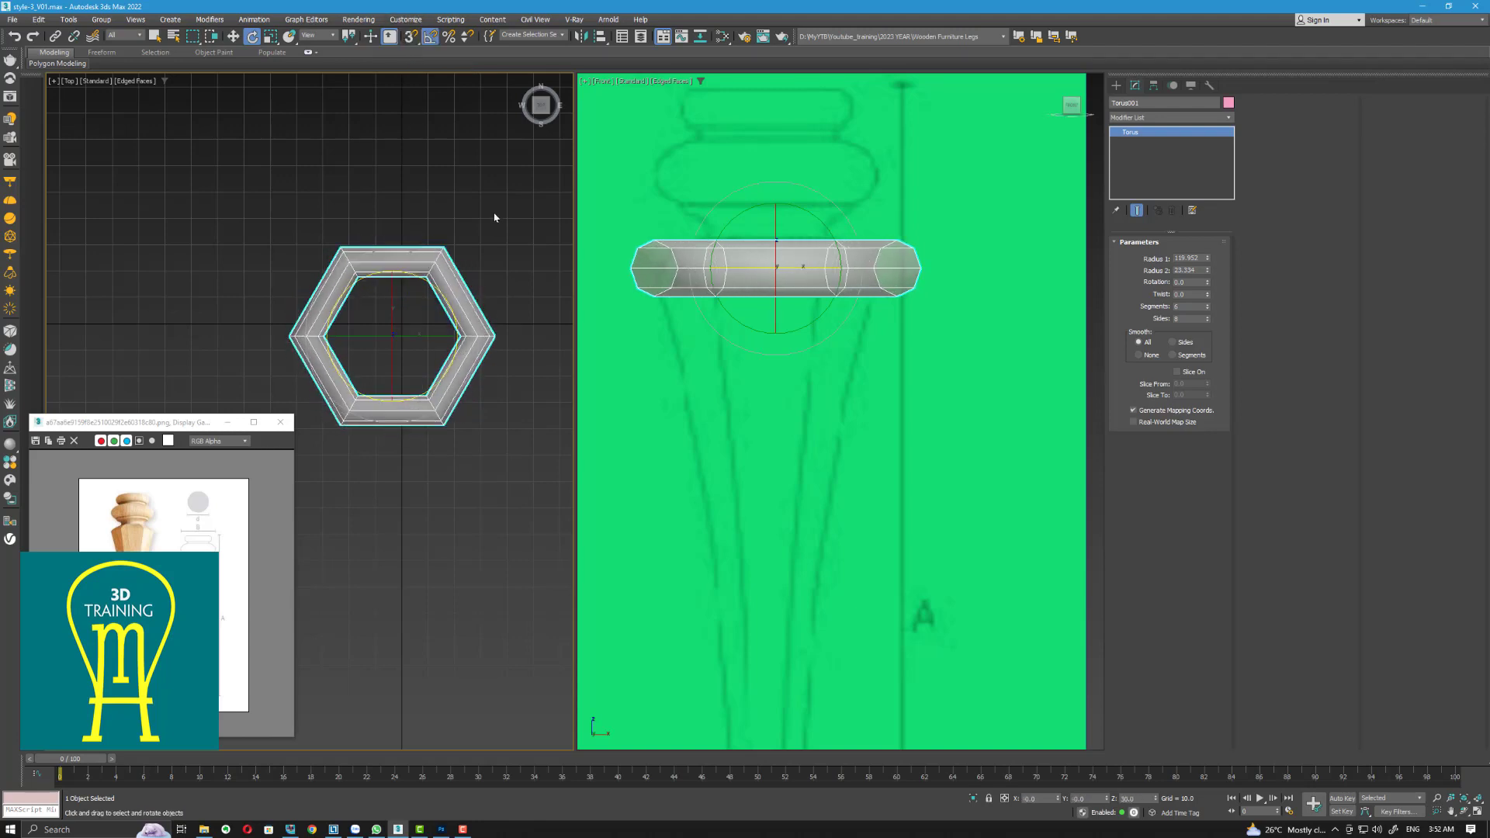
pyautogui.click(503, 221)
pyautogui.click(451, 297)
# Convert the torus to an Editable Poly and scale it down uniformly toward the width of the drawn collar
pyautogui.rightClick(1201, 134)
pyautogui.click(1246, 220)
pyautogui.click(270, 36)
pyautogui.moveTo(779, 254); pyautogui.dragTo(767, 271)
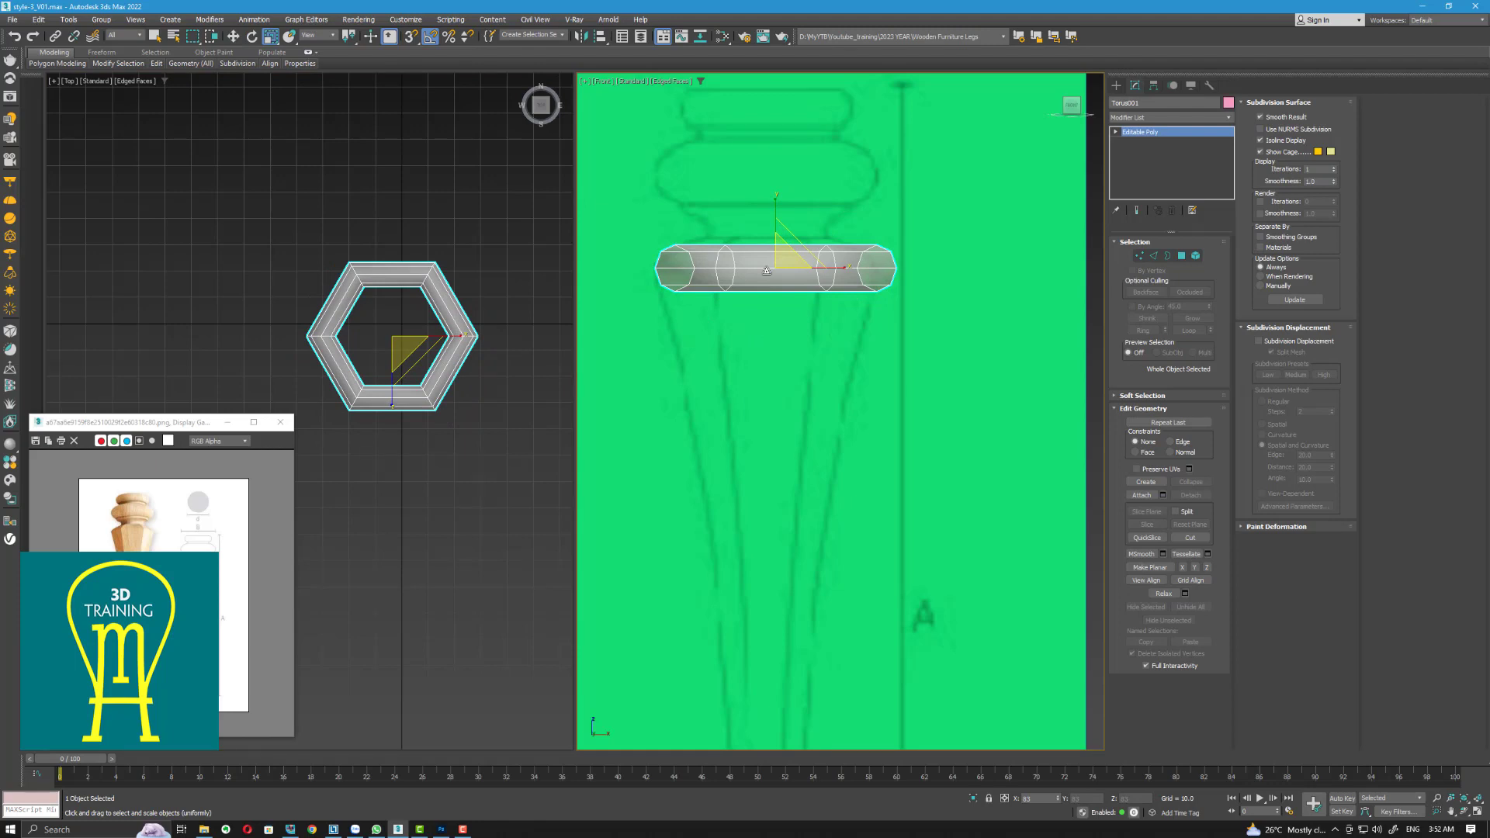
pyautogui.moveTo(767, 271); pyautogui.dragTo(777, 247)
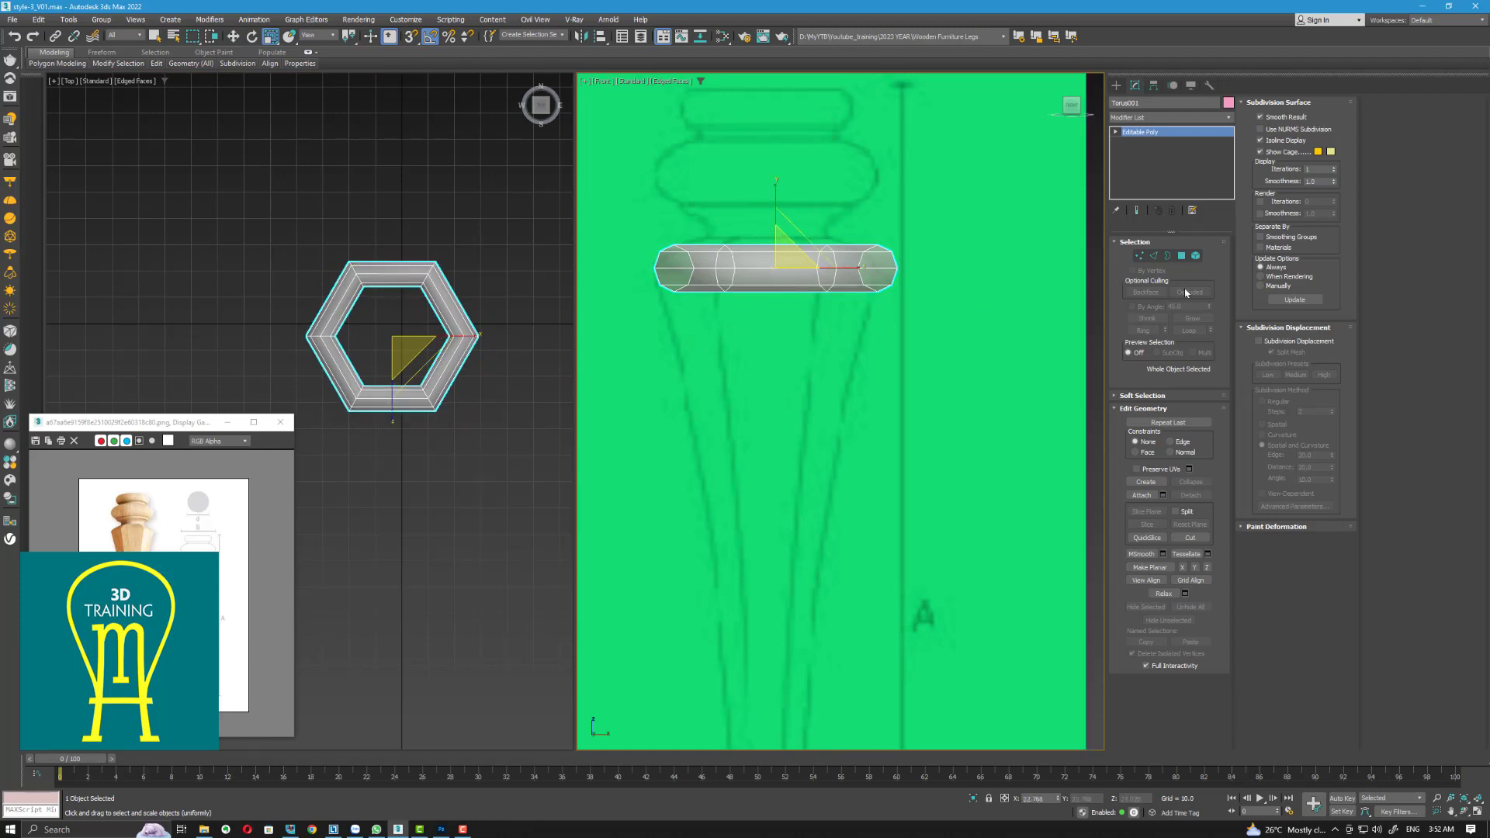
# Delete the polygons of the torus's lower half in the Front view
pyautogui.click(1181, 257)
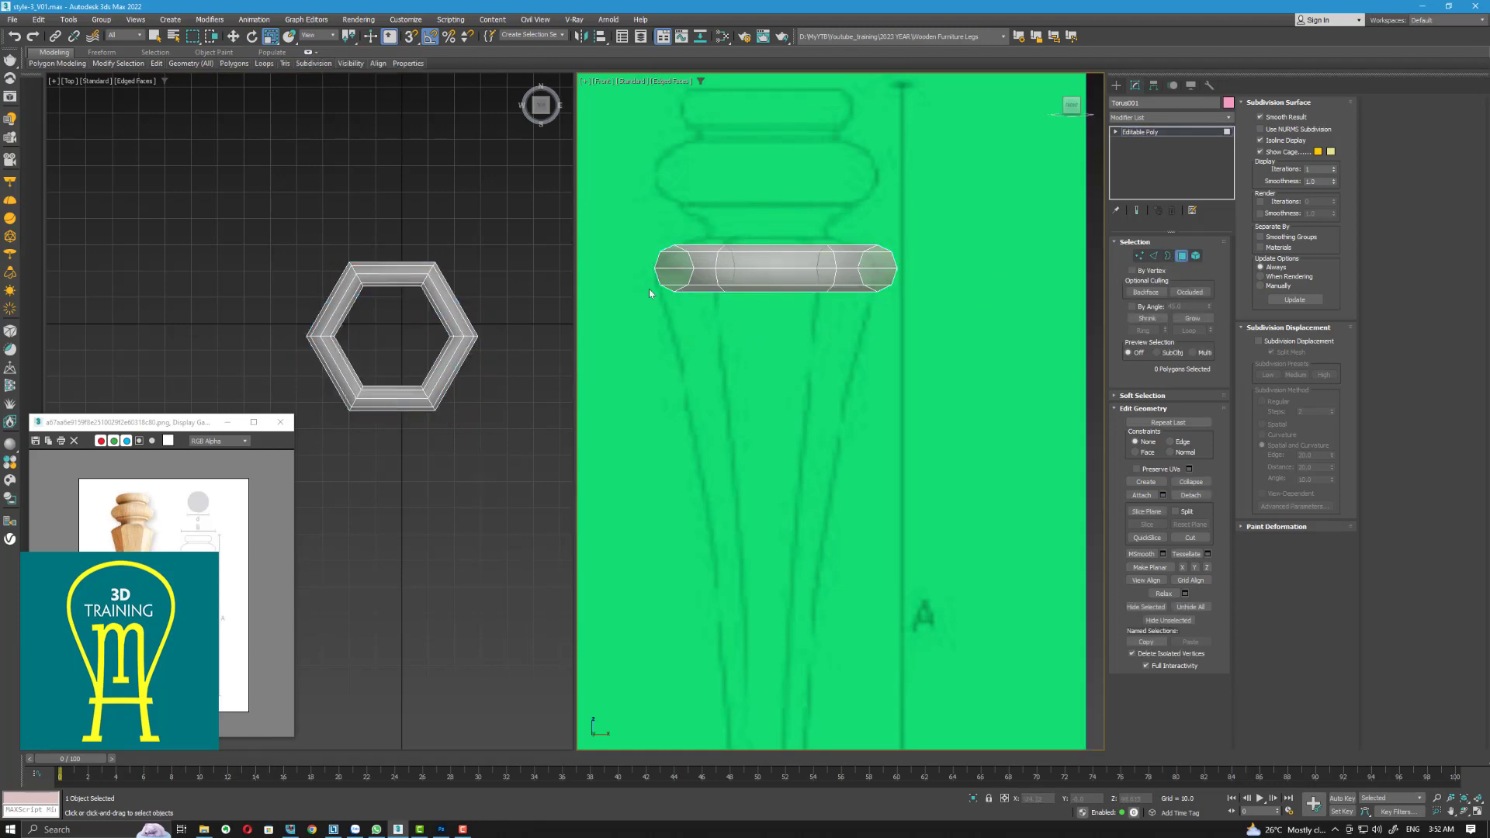
pyautogui.moveTo(649, 289); pyautogui.dragTo(967, 282)
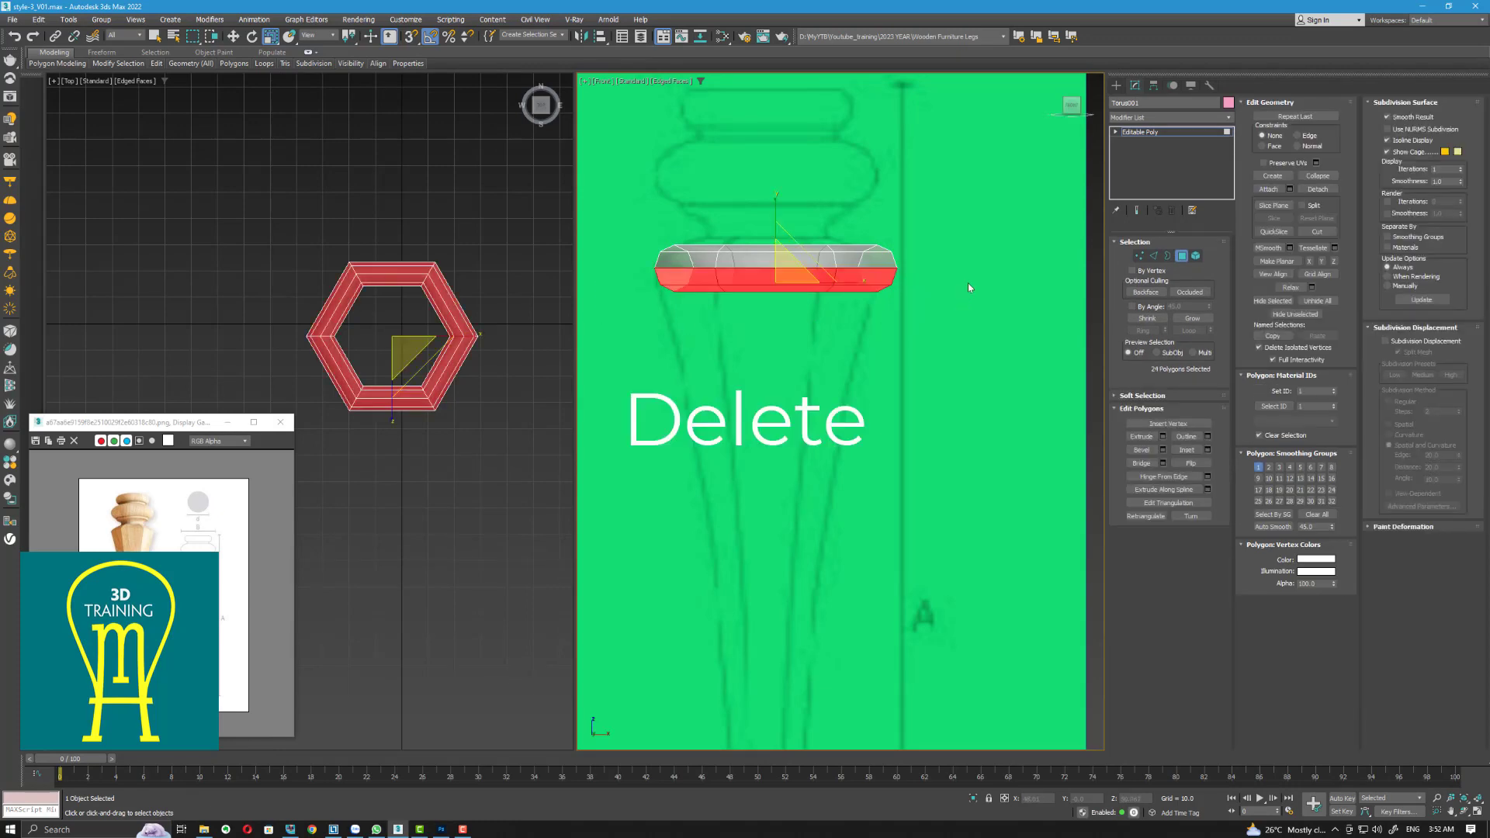
pyautogui.press('End')
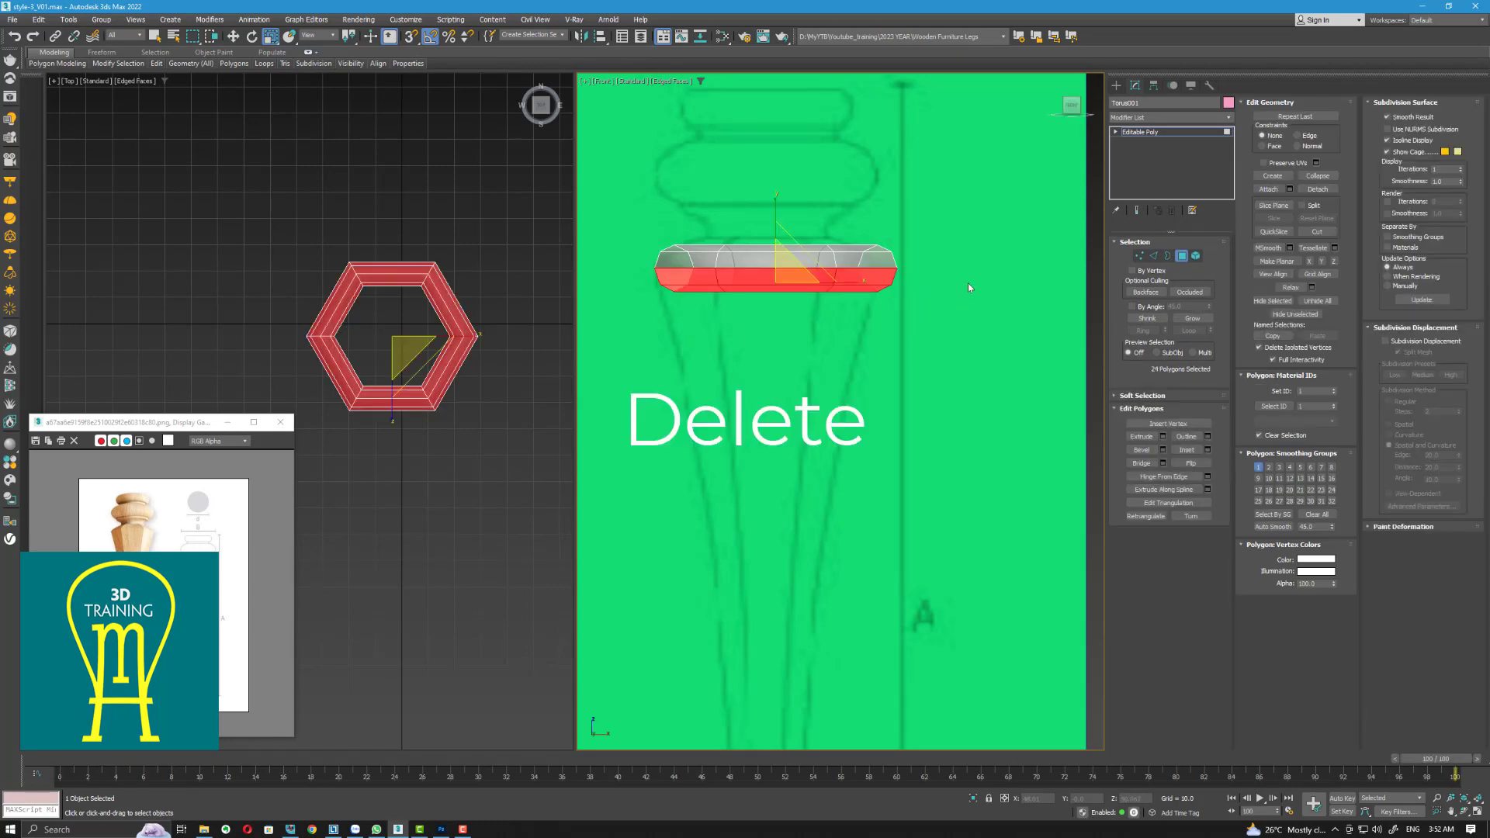
pyautogui.press('Delete')
pyautogui.click(1181, 255)
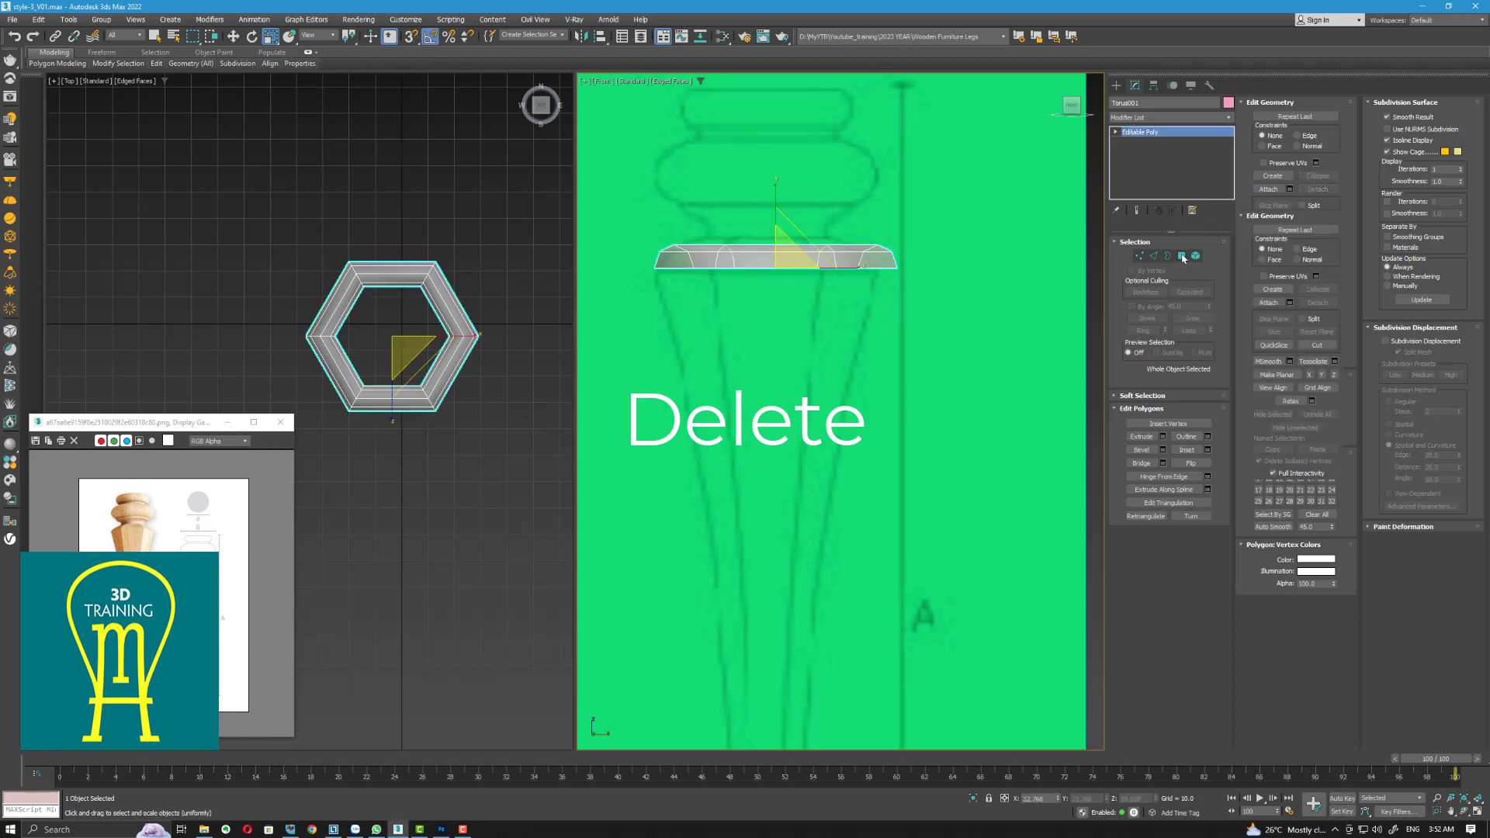
# Lower the bottom ring of vertices to the collar's edge line and fit the whole object to the drawn collar width
pyautogui.click(1138, 256)
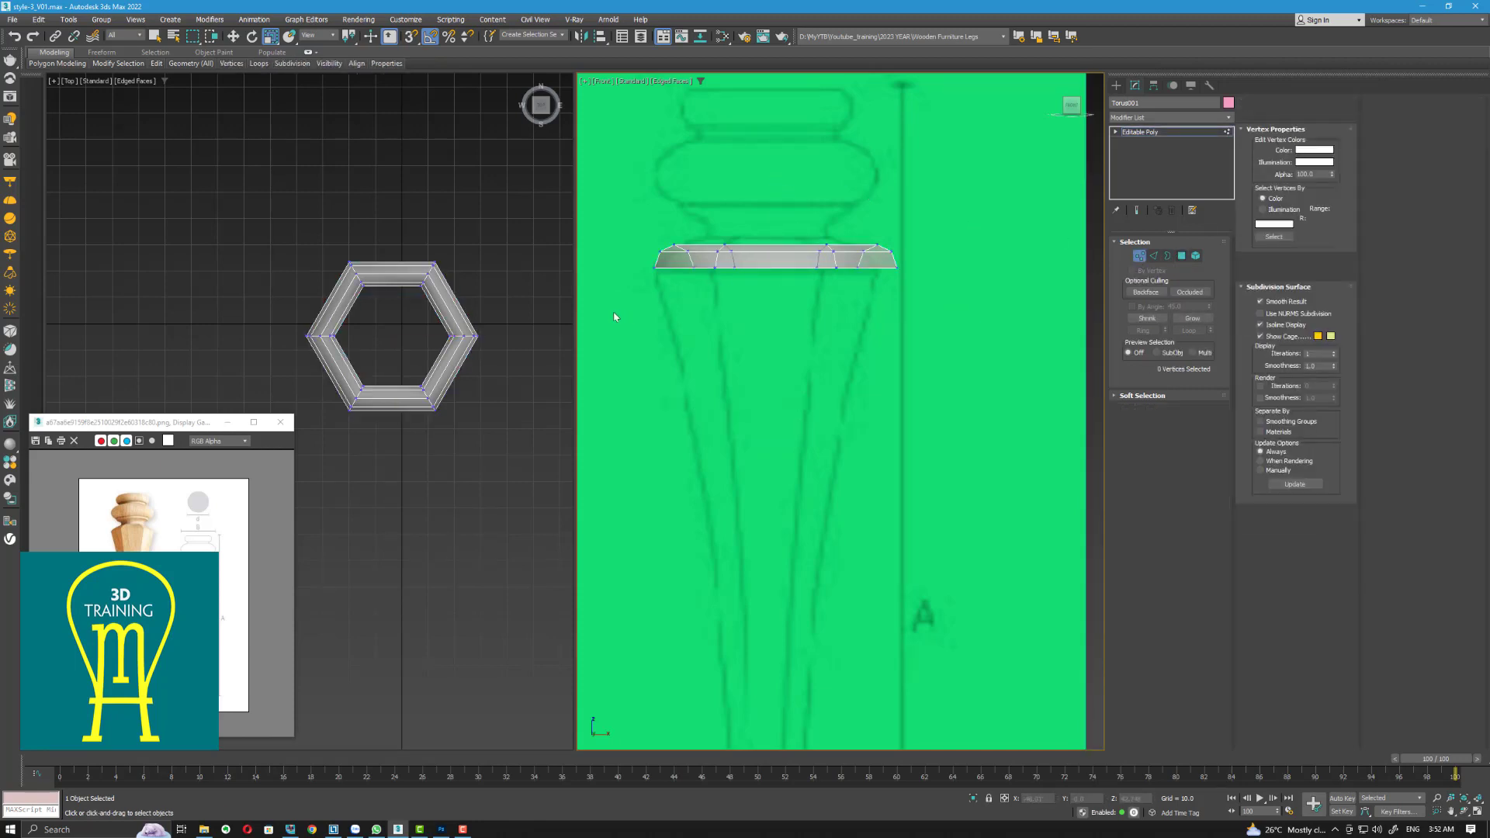
pyautogui.press('w')
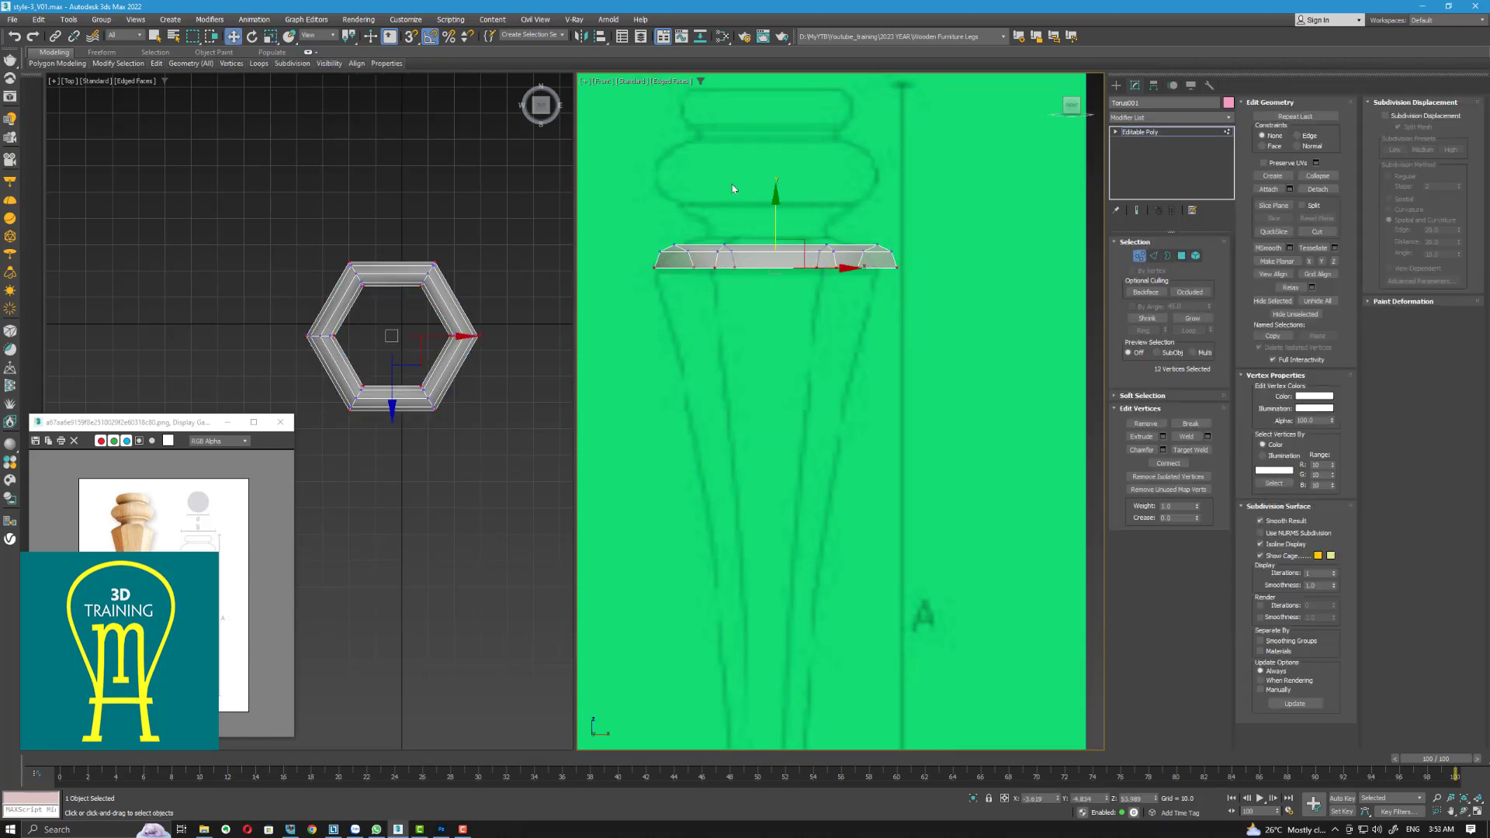
pyautogui.moveTo(776, 219); pyautogui.dragTo(776, 224)
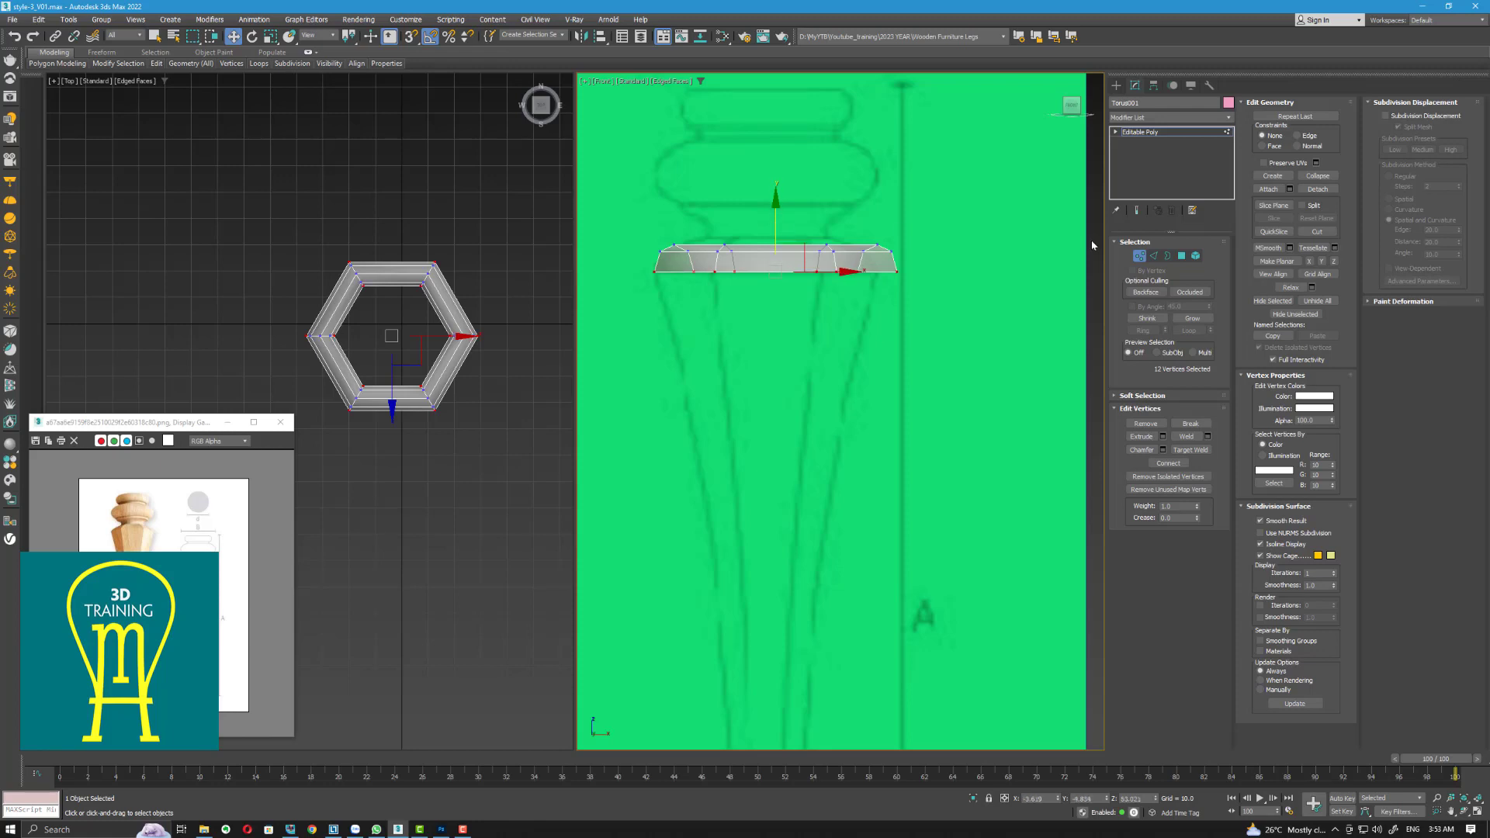
pyautogui.click(1138, 256)
pyautogui.press('r')
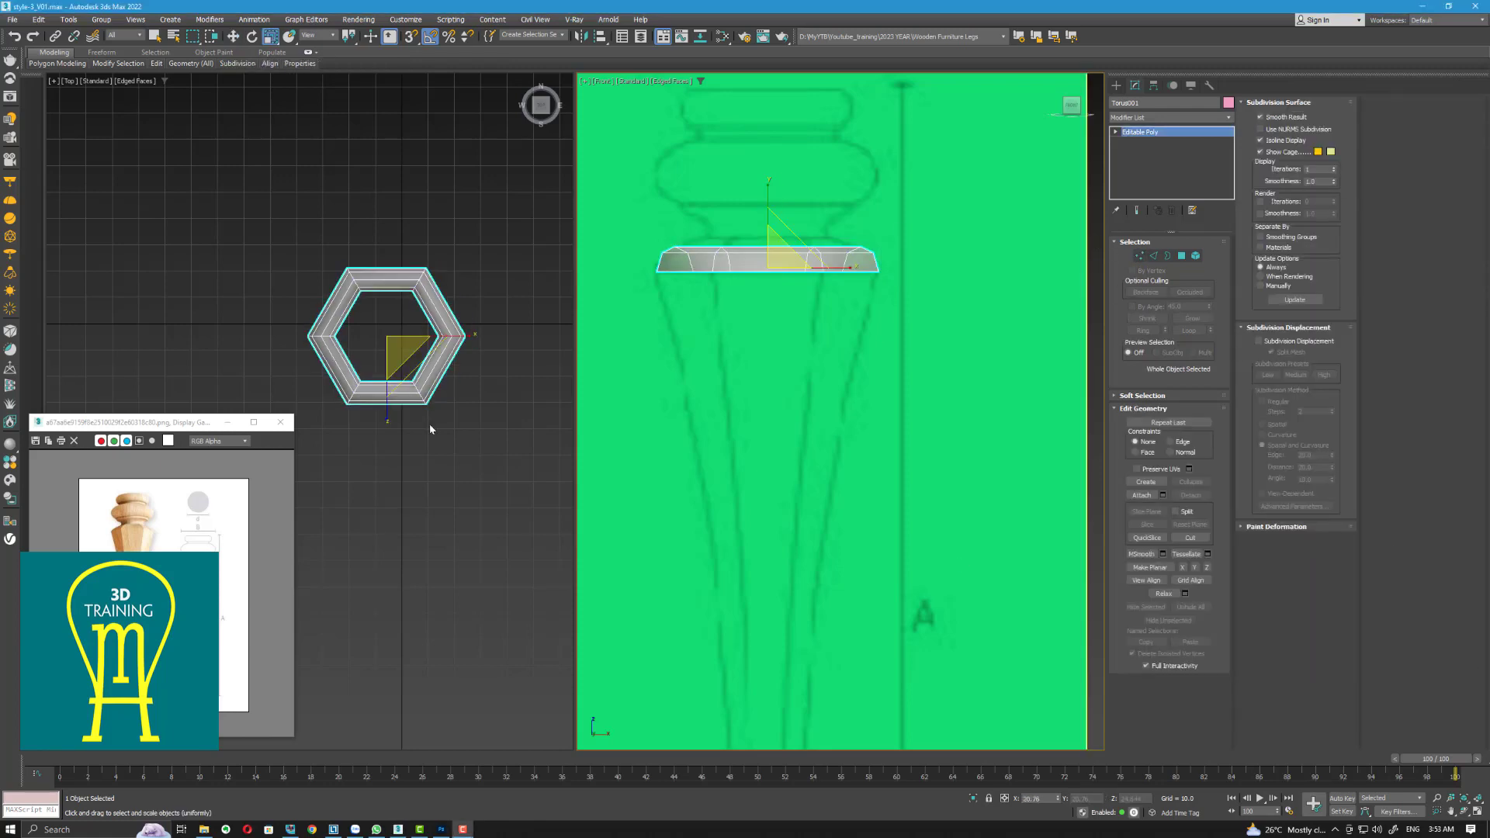
# Select the collar's inner open border in the Perspective view and extend a copy of it upward in the Front view
pyautogui.press('p')
pyautogui.keyDown('alt'); pyautogui.moveTo(437, 426); pyautogui.dragTo(385, 429, button='middle'); pyautogui.keyUp('alt')
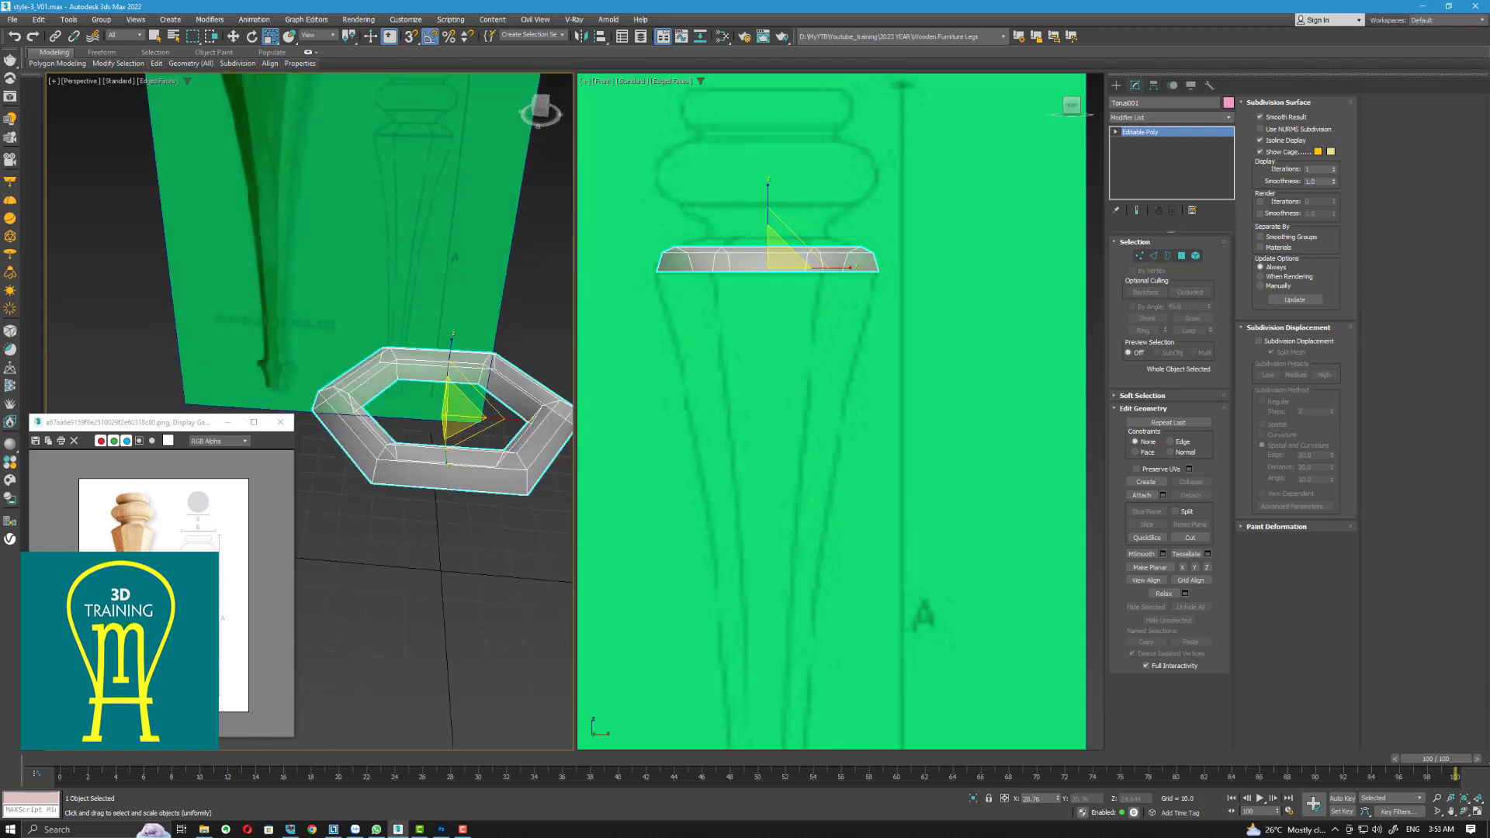
pyautogui.press('F10')
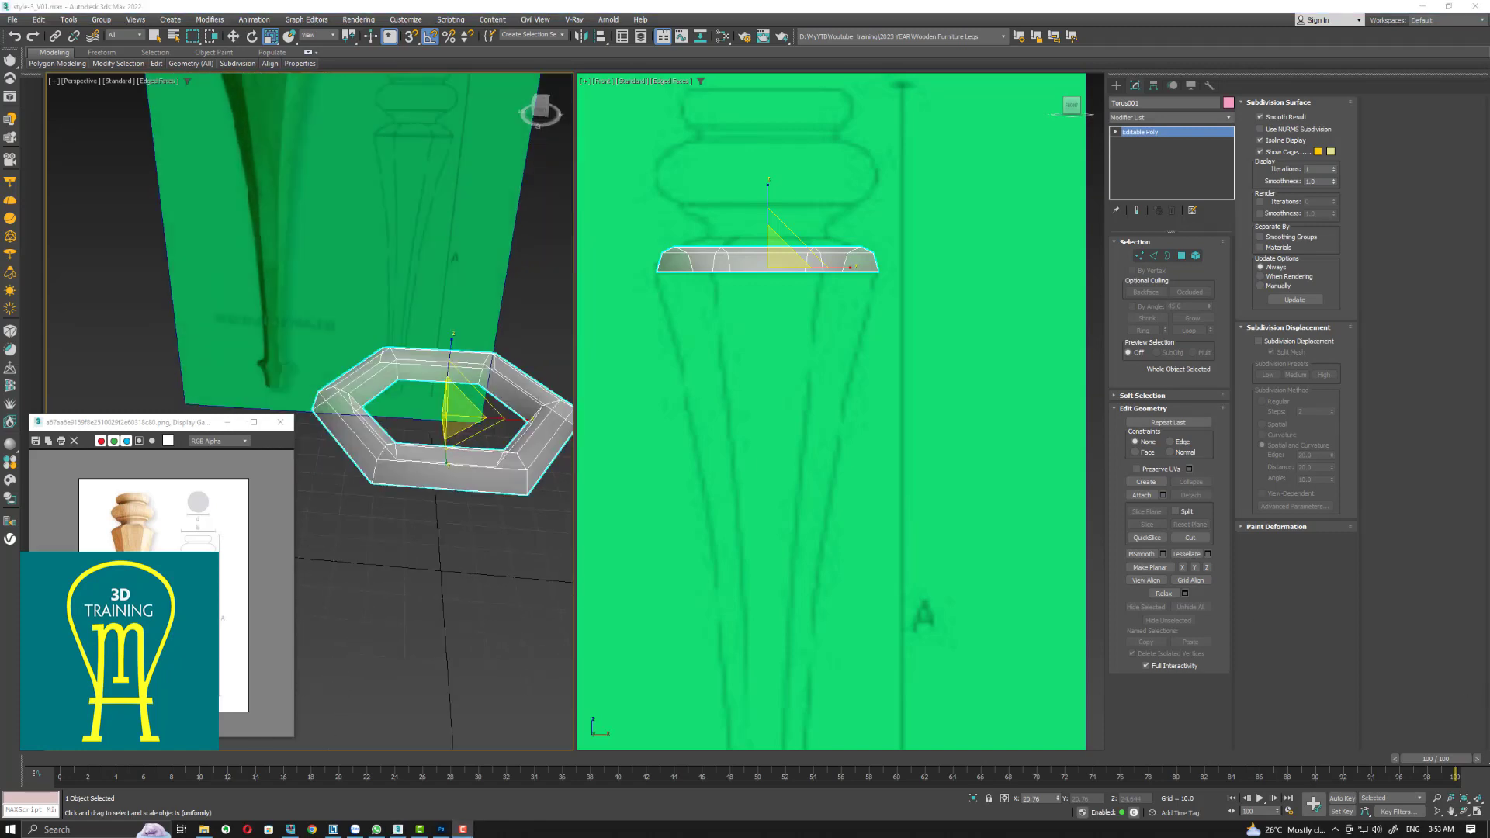
pyautogui.click(1152, 257)
pyautogui.click(508, 405)
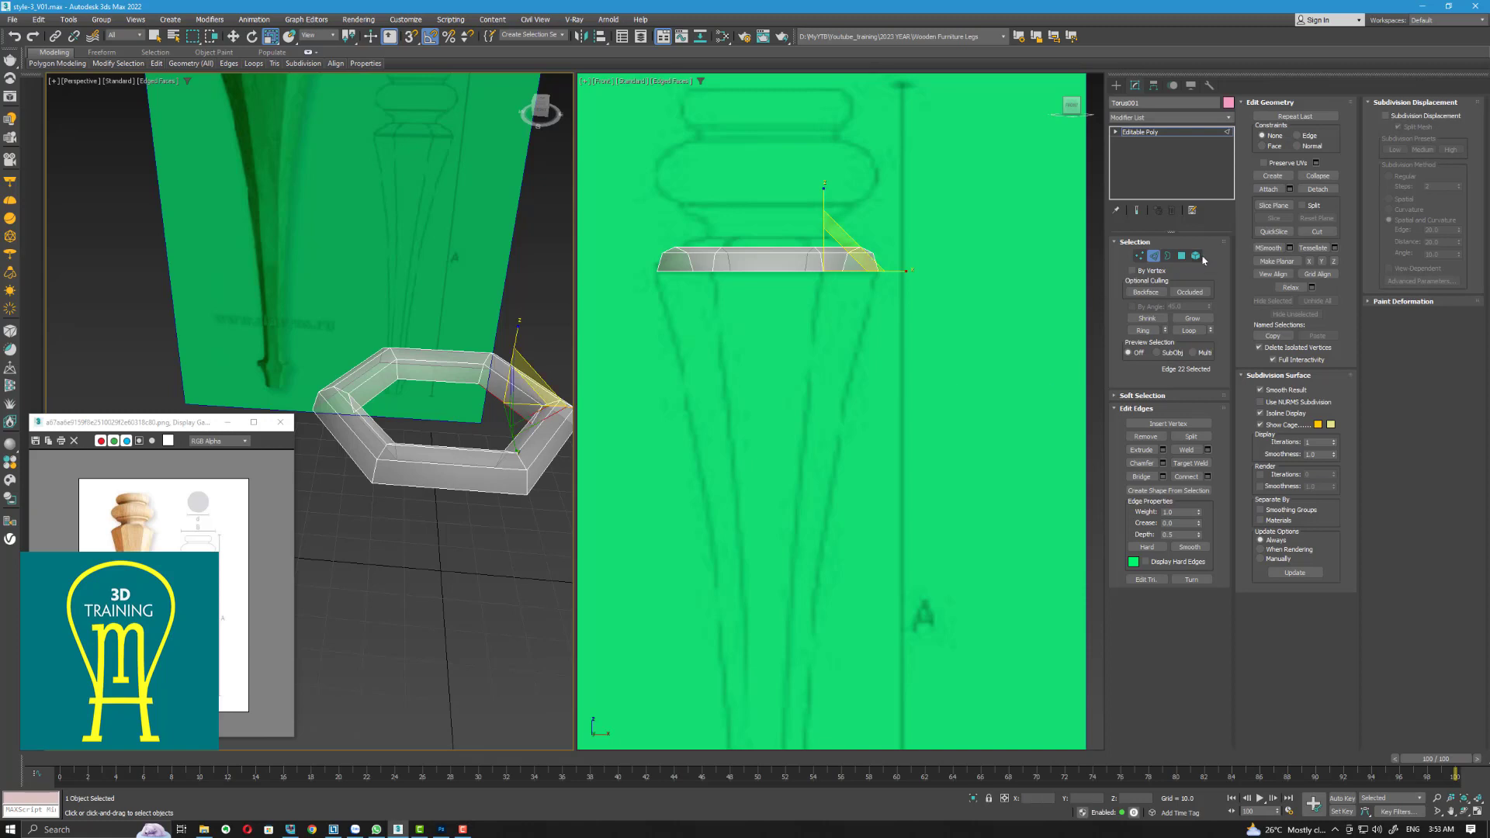
pyautogui.press('3')
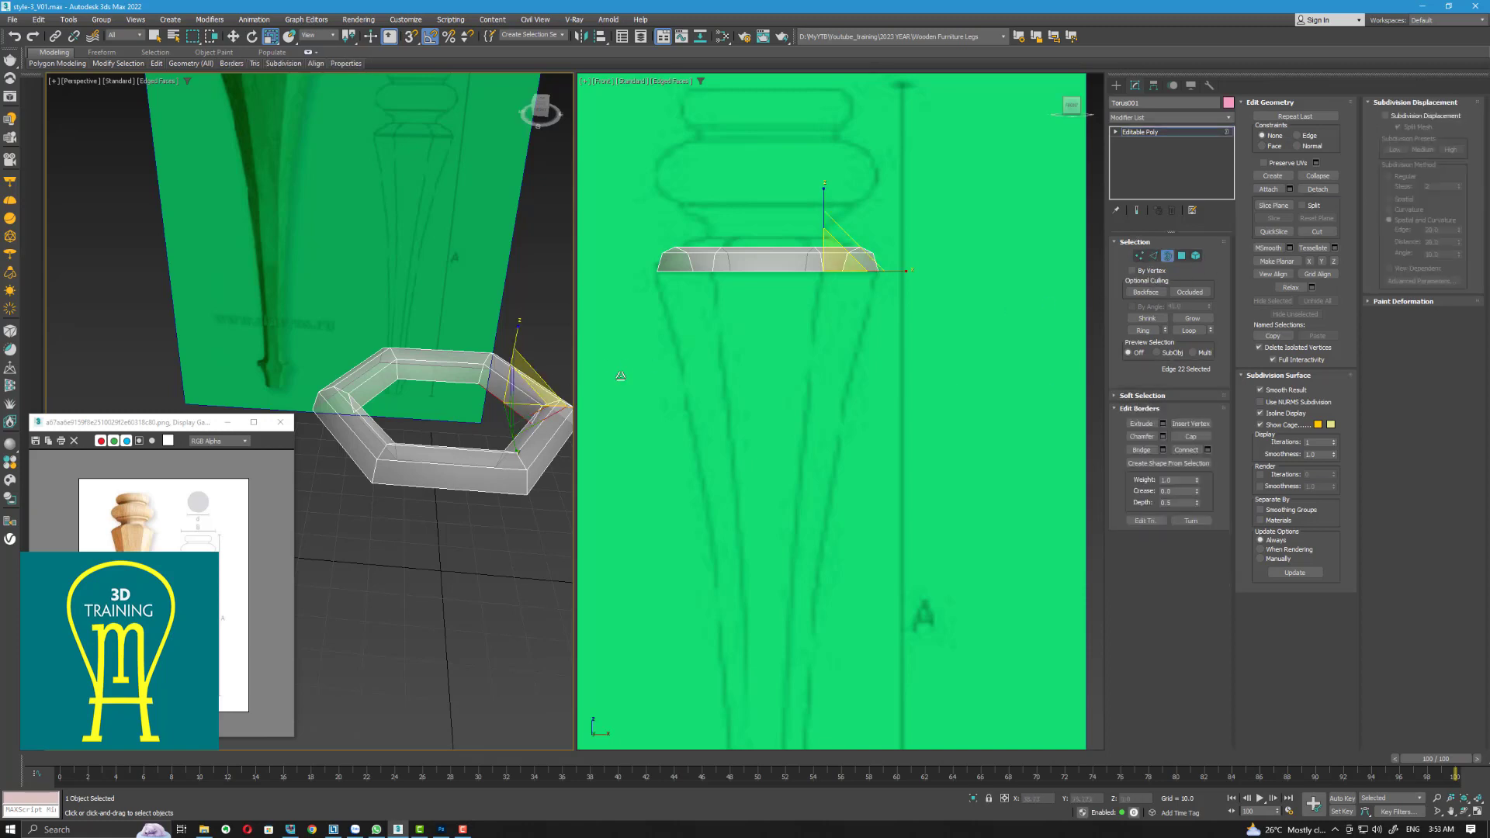
pyautogui.click(484, 393)
pyautogui.moveTo(484, 393); pyautogui.dragTo(505, 374)
pyautogui.click(232, 36)
pyautogui.scroll(3, 908, 330)
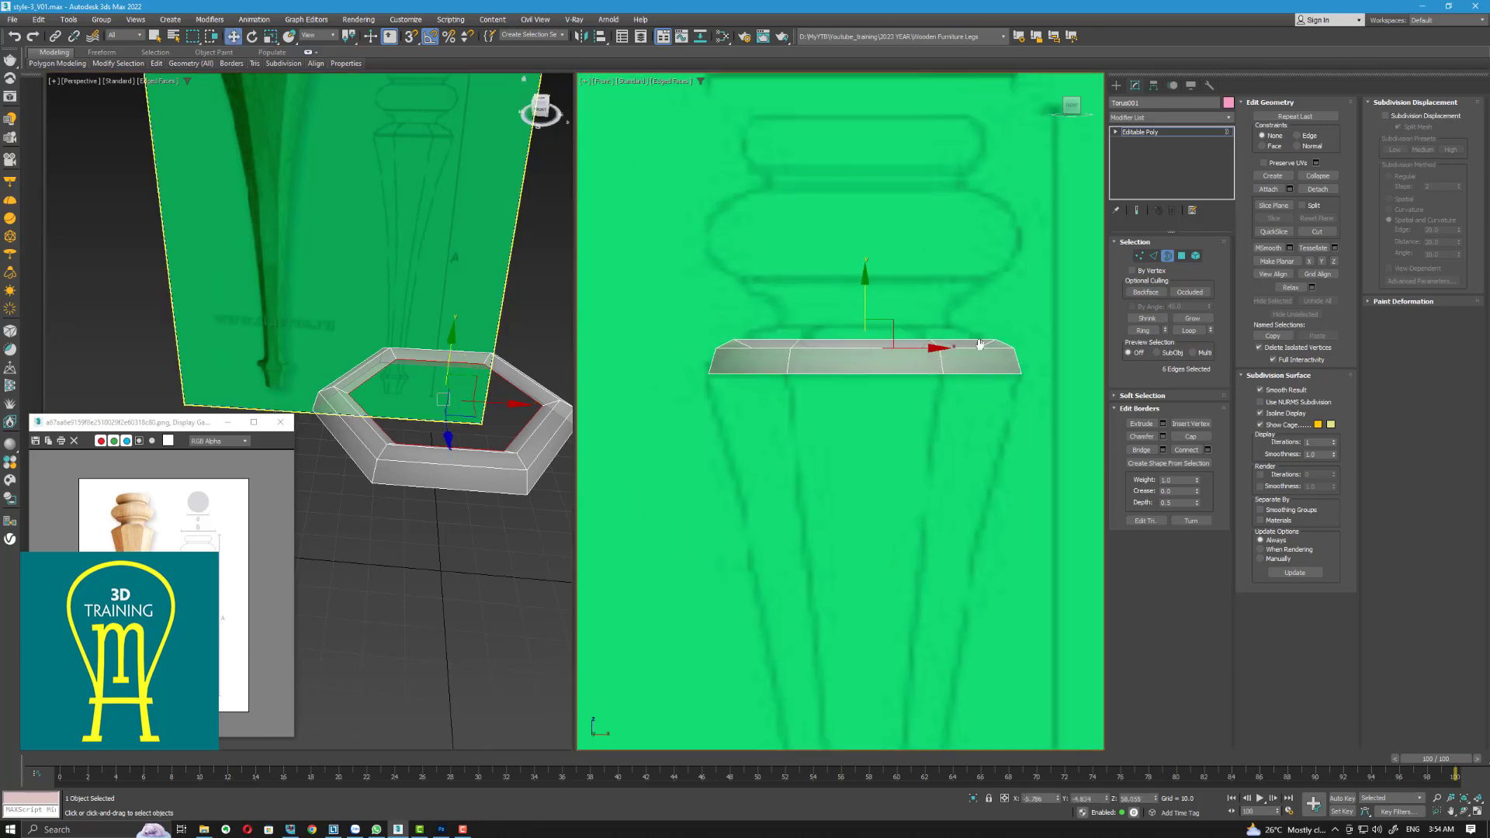
pyautogui.keyDown('shift'); pyautogui.moveTo(909, 331); pyautogui.dragTo(919, 313); pyautogui.keyUp('shift')
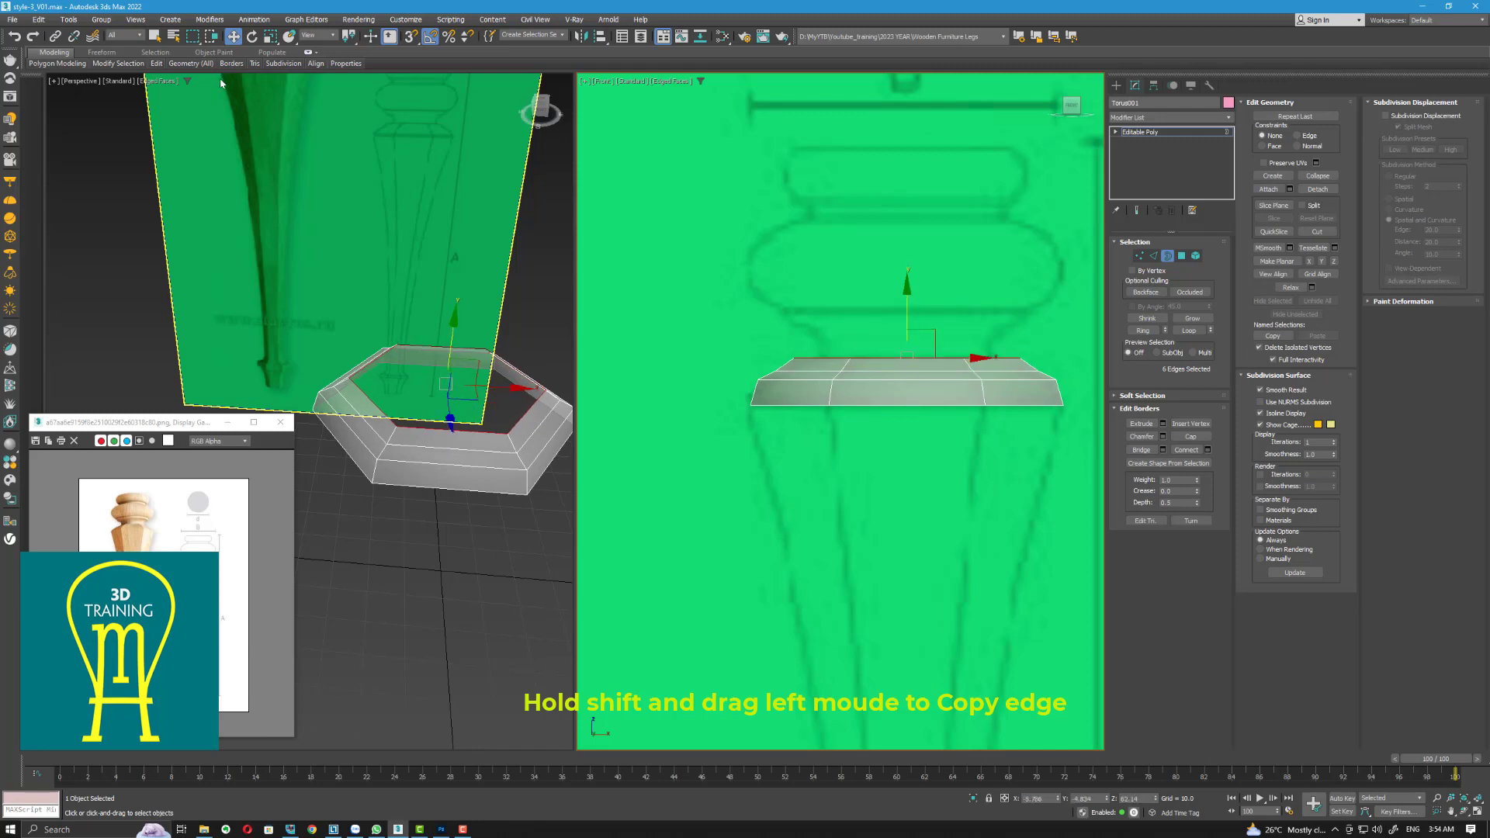
# Scale the copied top border inward and adjust the edge loop just below it to follow the drawn collar profile
pyautogui.press('r')
pyautogui.moveTo(914, 349); pyautogui.dragTo(901, 362)
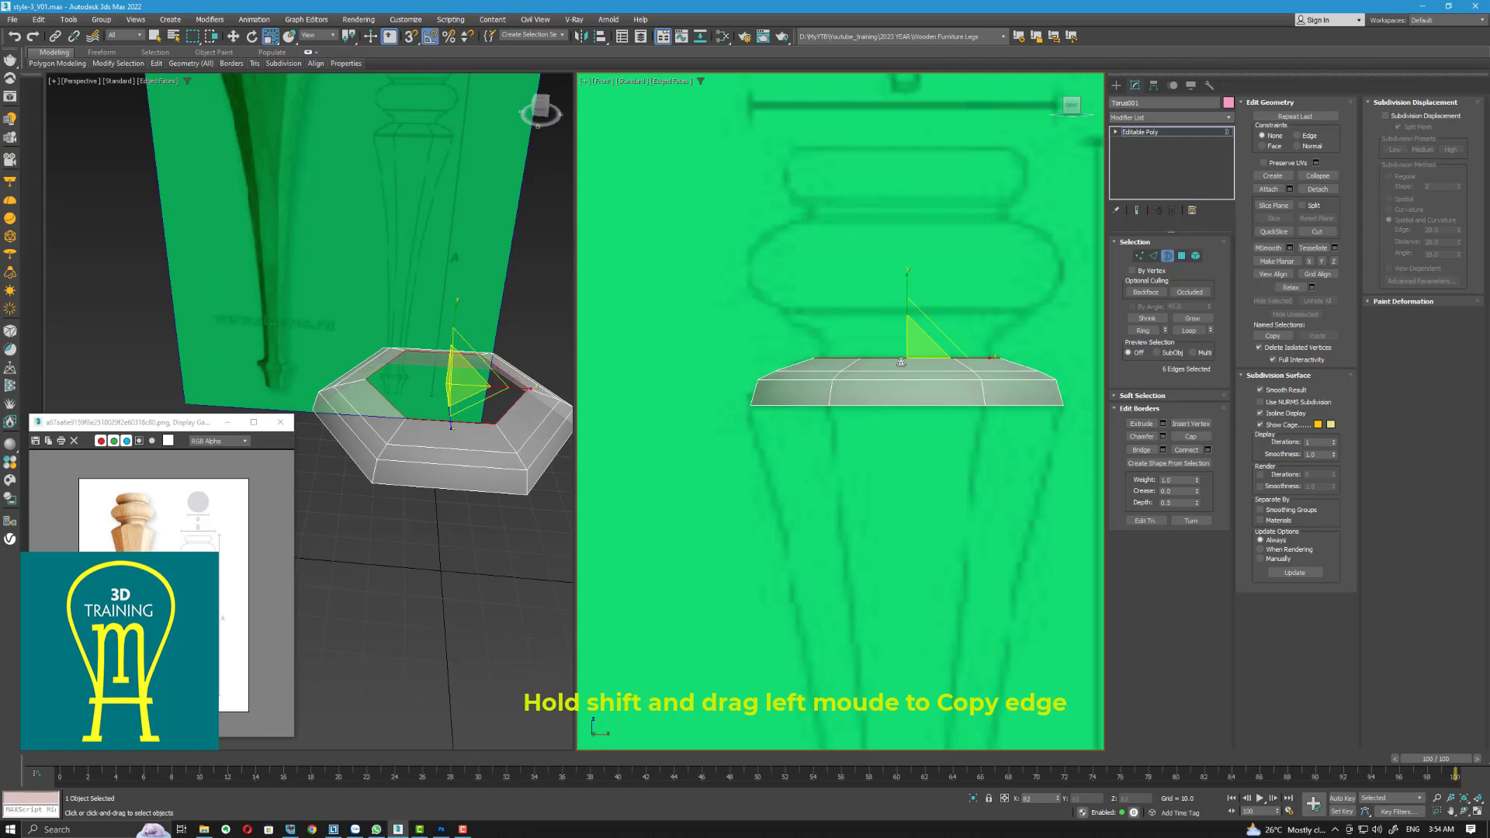
pyautogui.press('2')
pyautogui.press('w')
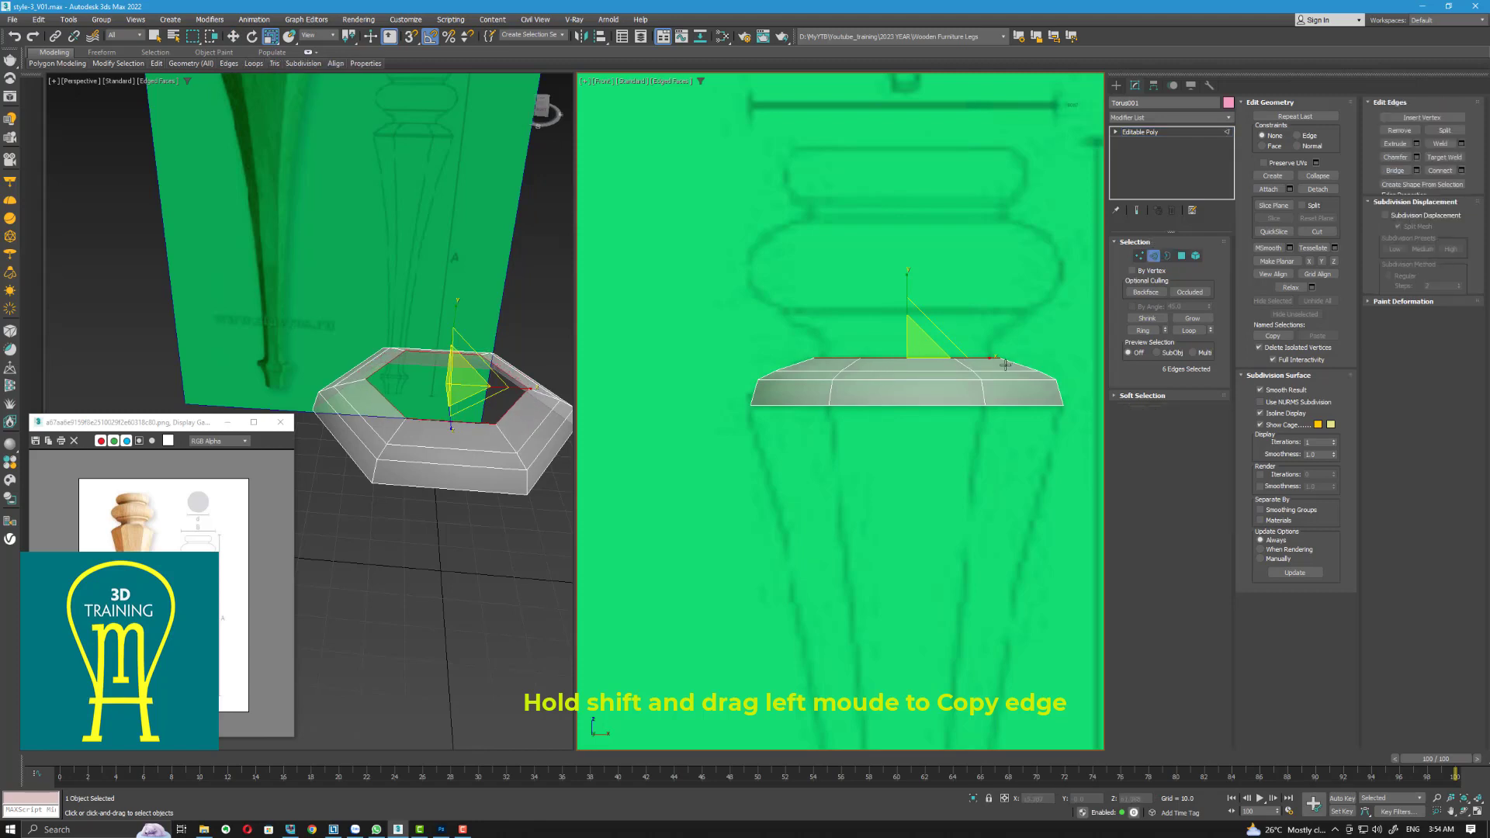
pyautogui.click(1000, 369)
pyautogui.doubleClick(914, 358)
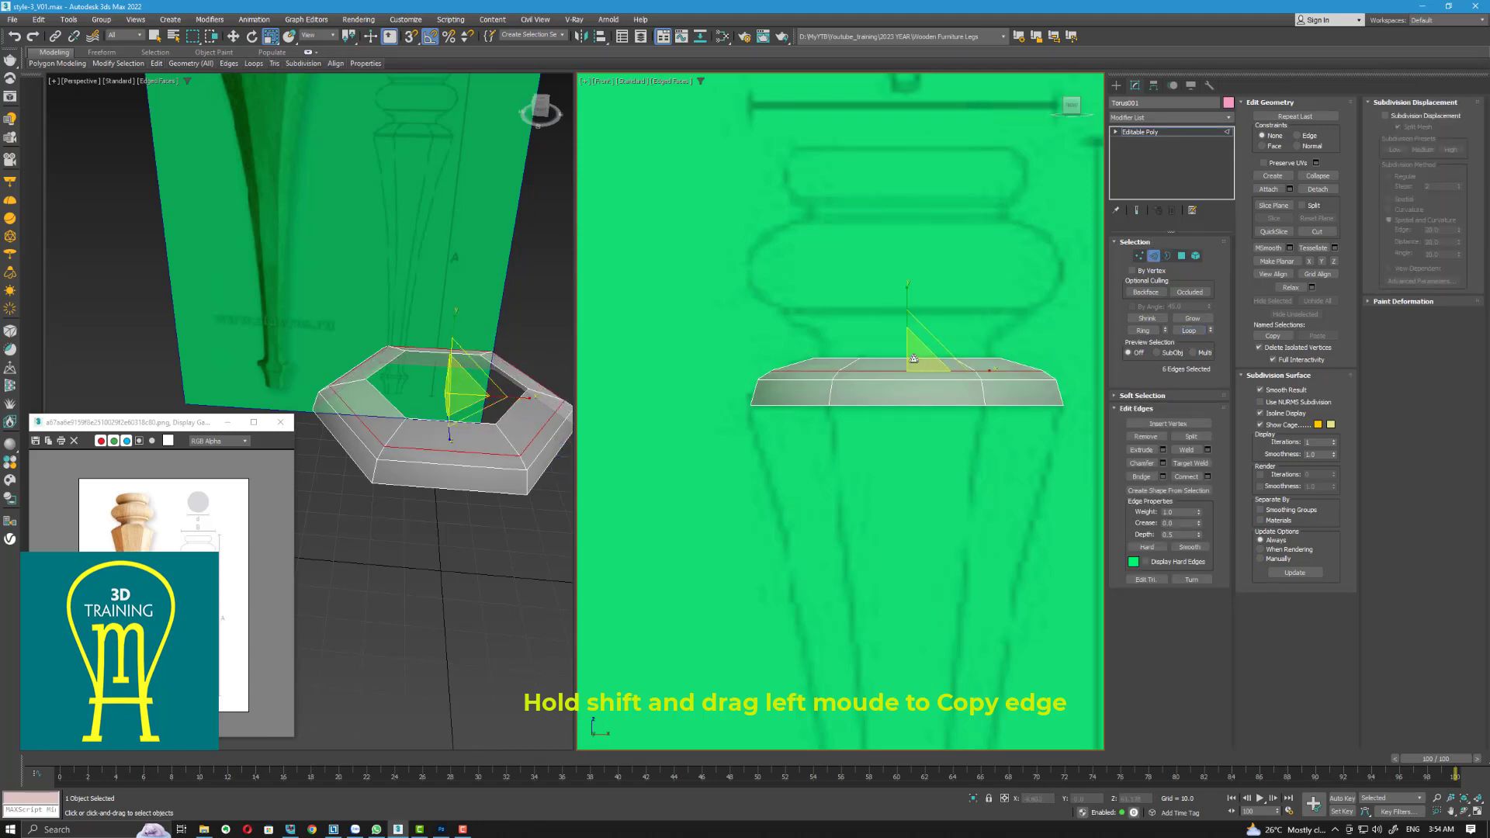
# Extend the collar's bottom border down to just above the drawn foot and scale it inward to form the tapered shaft
pyautogui.click(879, 404)
pyautogui.scroll(-2, 879, 403)
pyautogui.moveTo(1060, 370); pyautogui.dragTo(1020, 275, button='middle')
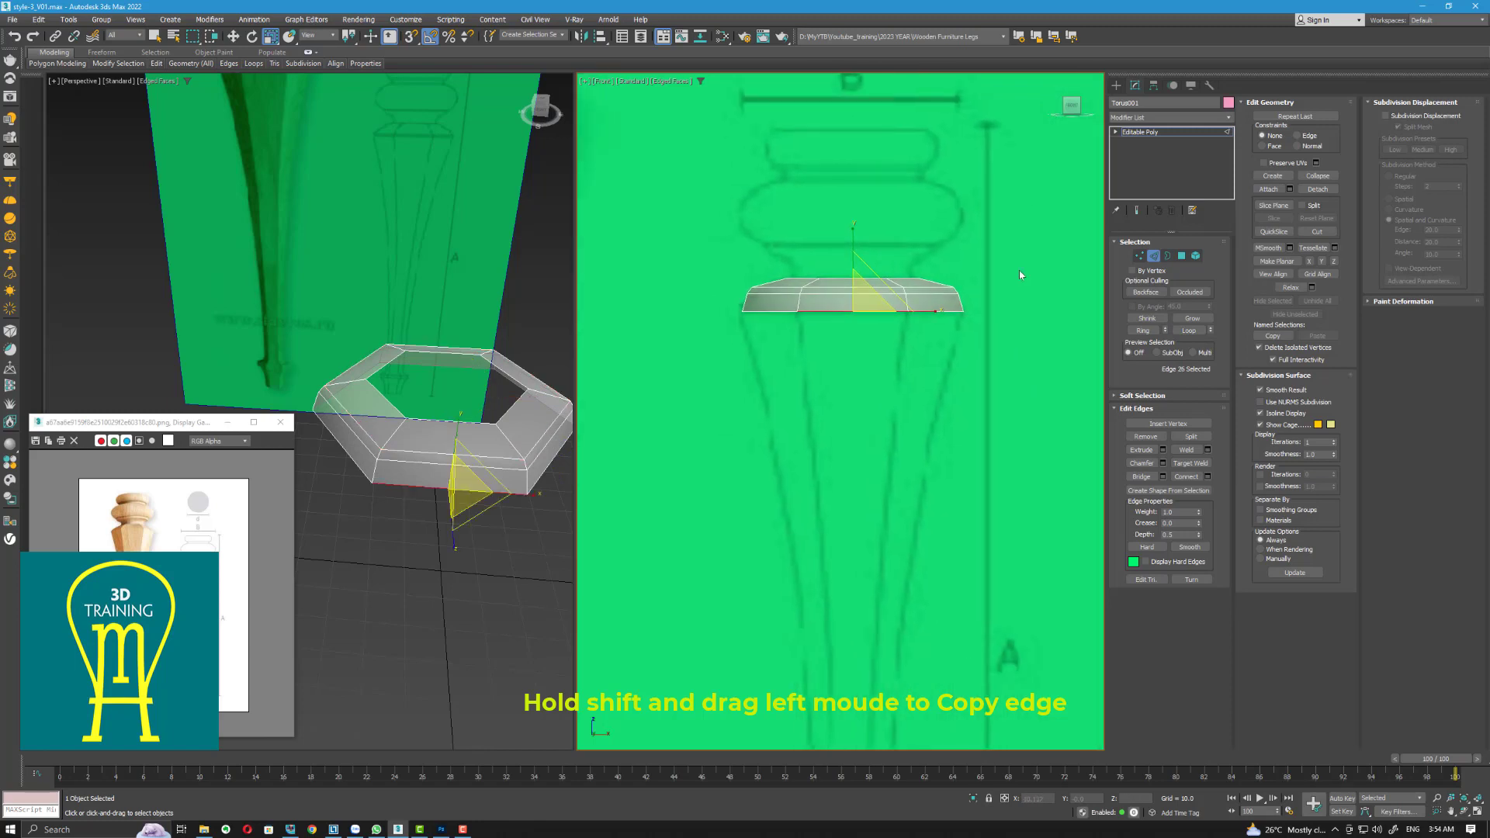
pyautogui.click(1168, 256)
pyautogui.press('w')
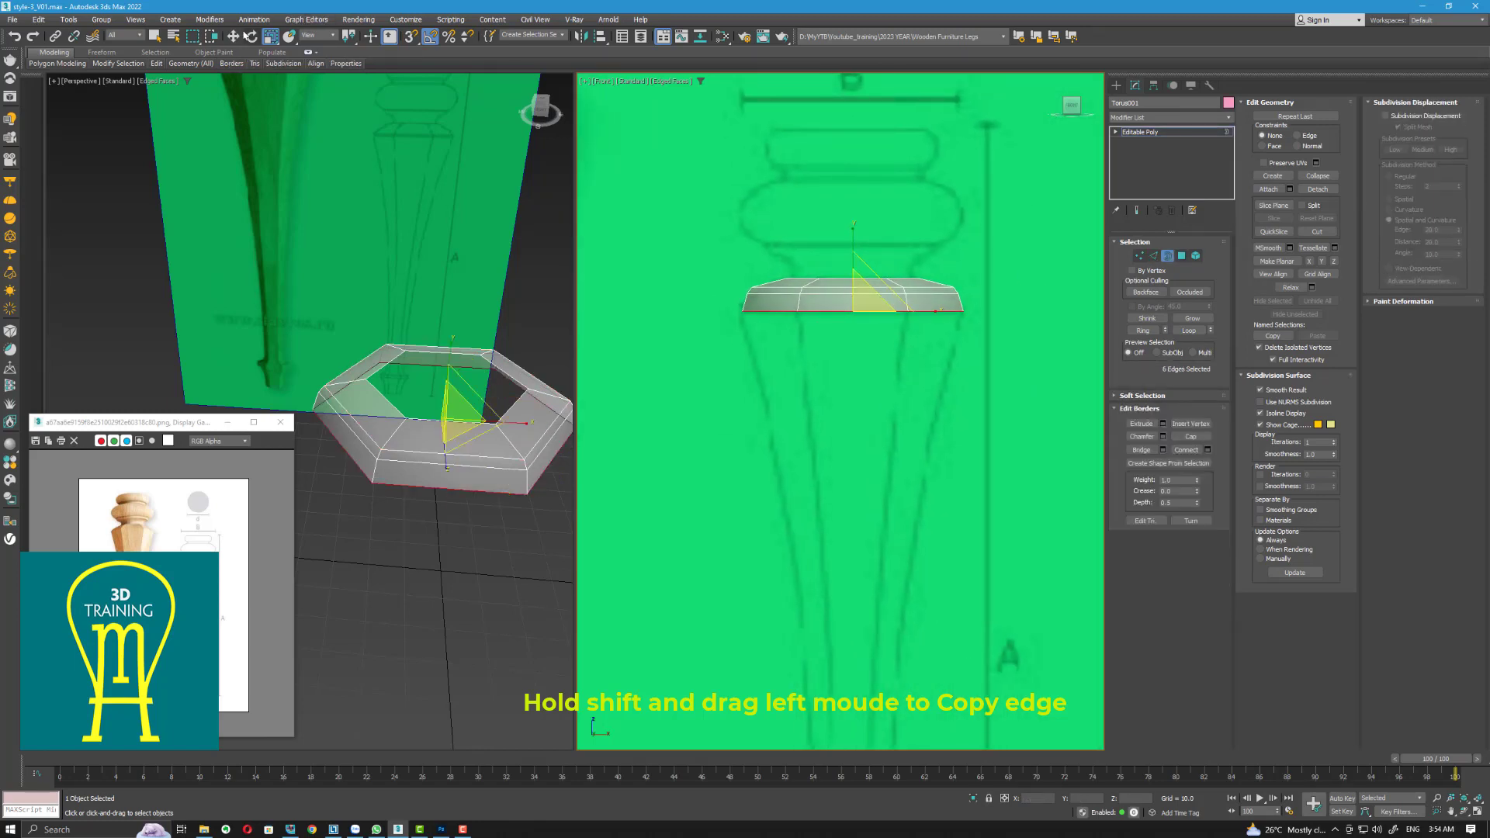
pyautogui.scroll(-3, 805, 342)
pyautogui.moveTo(806, 342); pyautogui.dragTo(793, 224, button='middle')
pyautogui.keyDown('shift'); pyautogui.moveTo(800, 153); pyautogui.dragTo(771, 626); pyautogui.keyUp('shift')
pyautogui.scroll(3, 791, 463)
pyautogui.press('r')
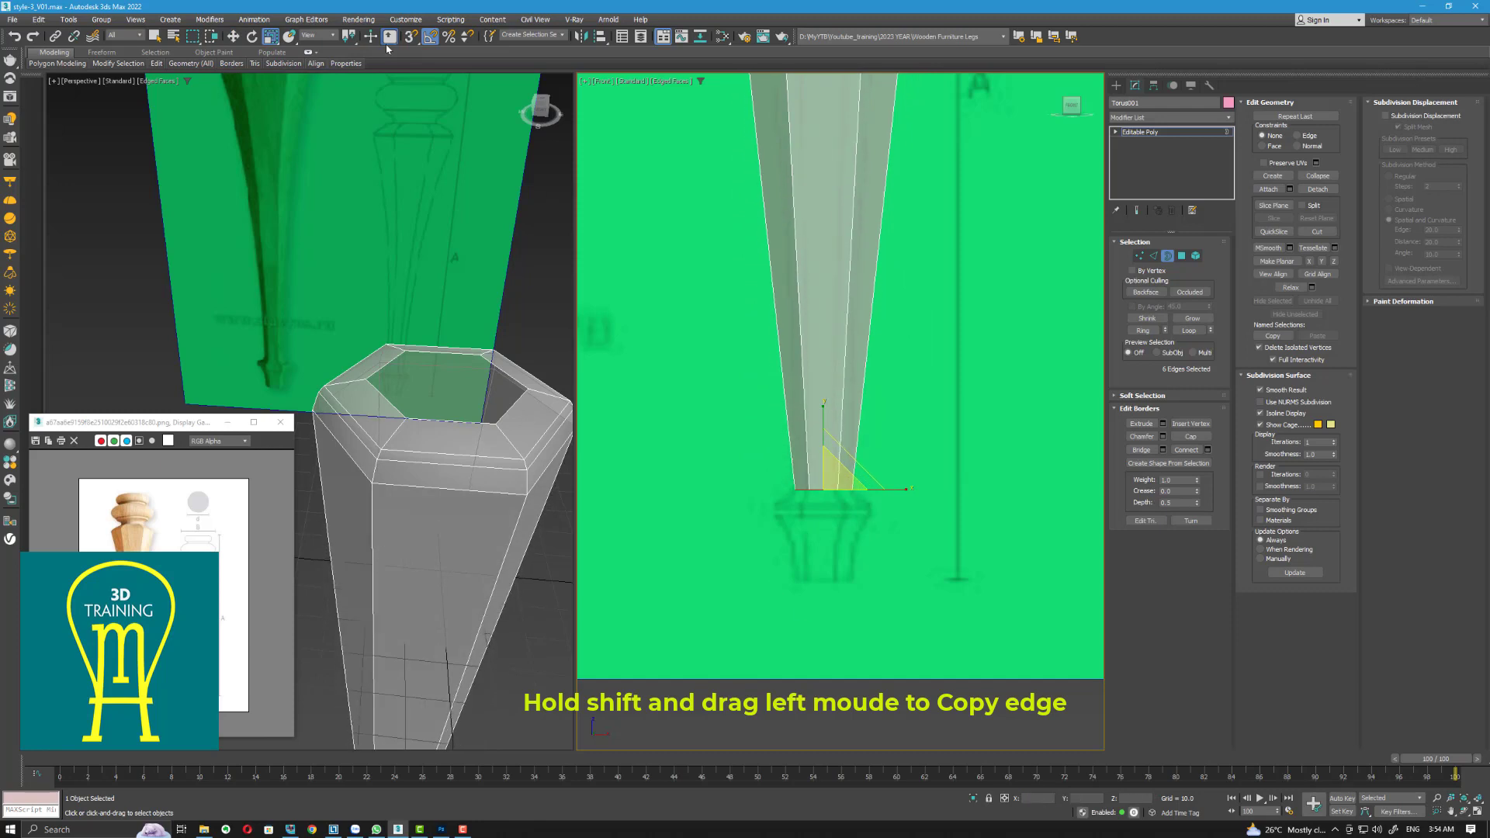
# Copy the shaft's bottom border down to the top of the drawn foot, and scale another copy outward to the foot's width
pyautogui.press('w')
pyautogui.scroll(5, 910, 549)
pyautogui.moveTo(908, 546); pyautogui.dragTo(1015, 508, button='middle')
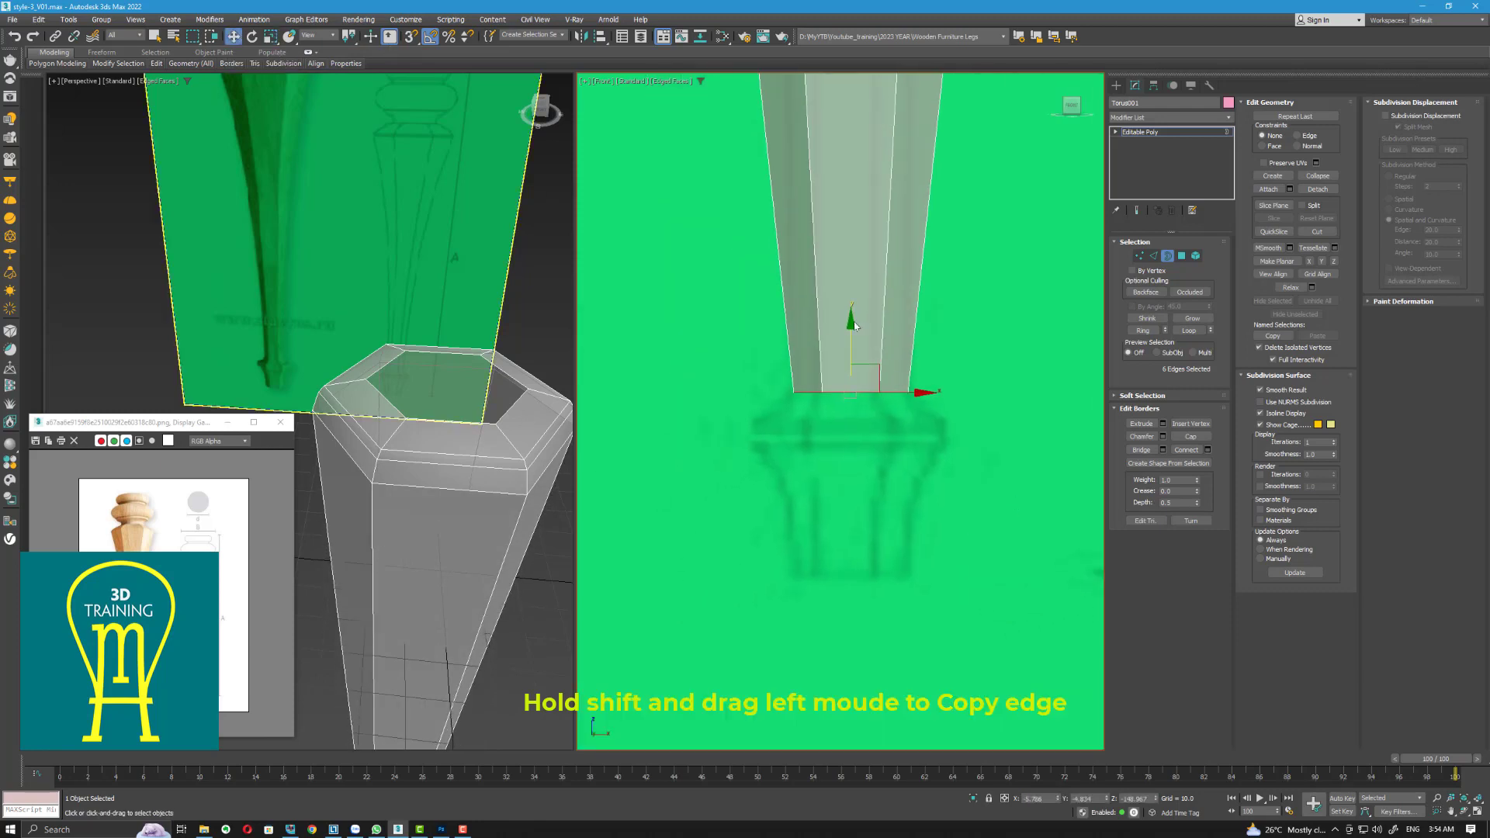
pyautogui.keyDown('shift'); pyautogui.moveTo(854, 324); pyautogui.dragTo(852, 349); pyautogui.keyUp('shift')
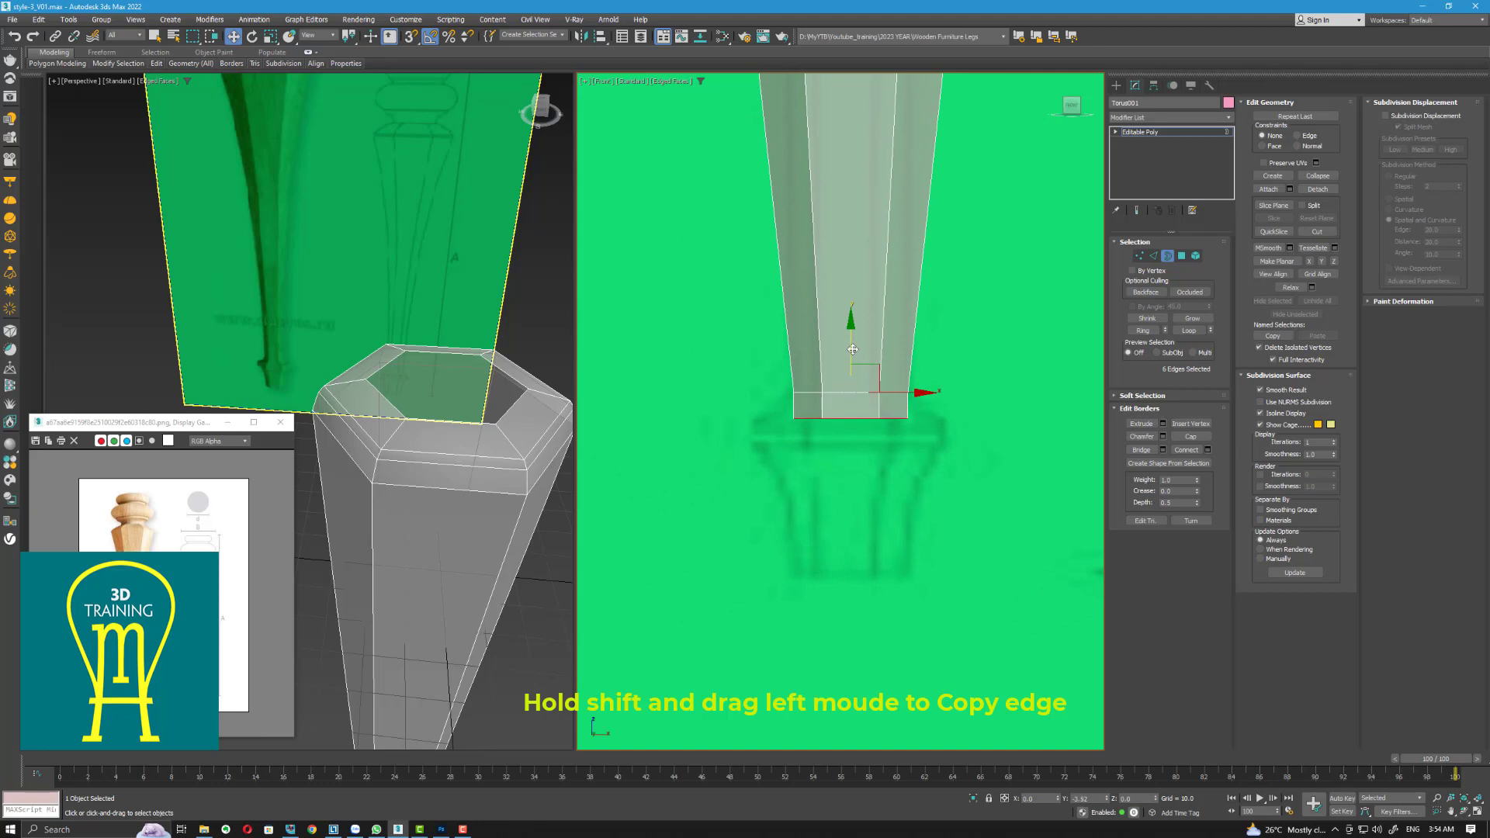
pyautogui.press('r')
pyautogui.keyDown('shift'); pyautogui.moveTo(848, 413); pyautogui.dragTo(858, 364); pyautogui.keyUp('shift')
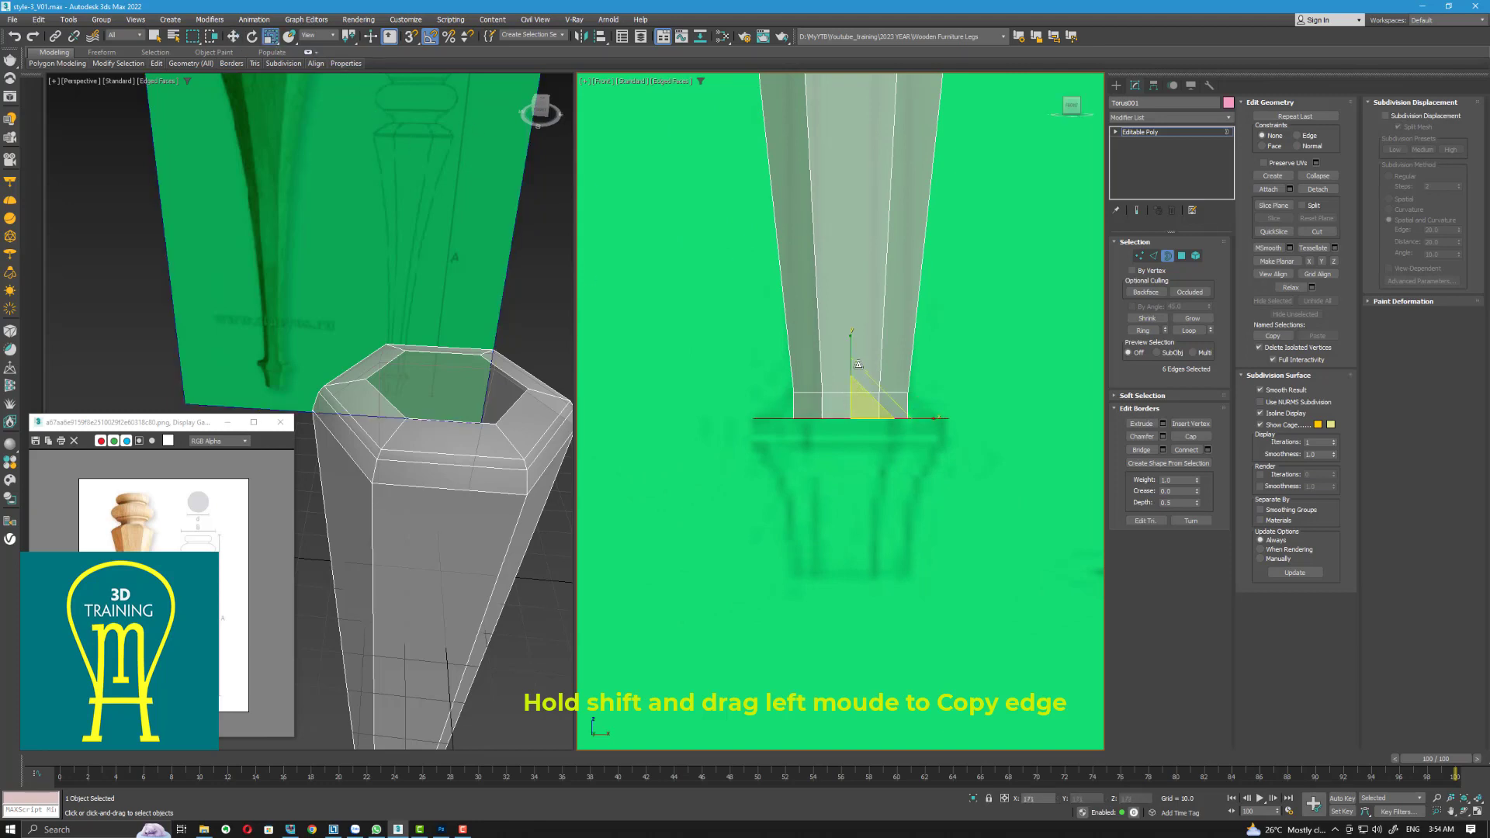
# Extend the border down through the foot's rim to its base, and scale the bottom border inward to the drawn base width
pyautogui.press('w')
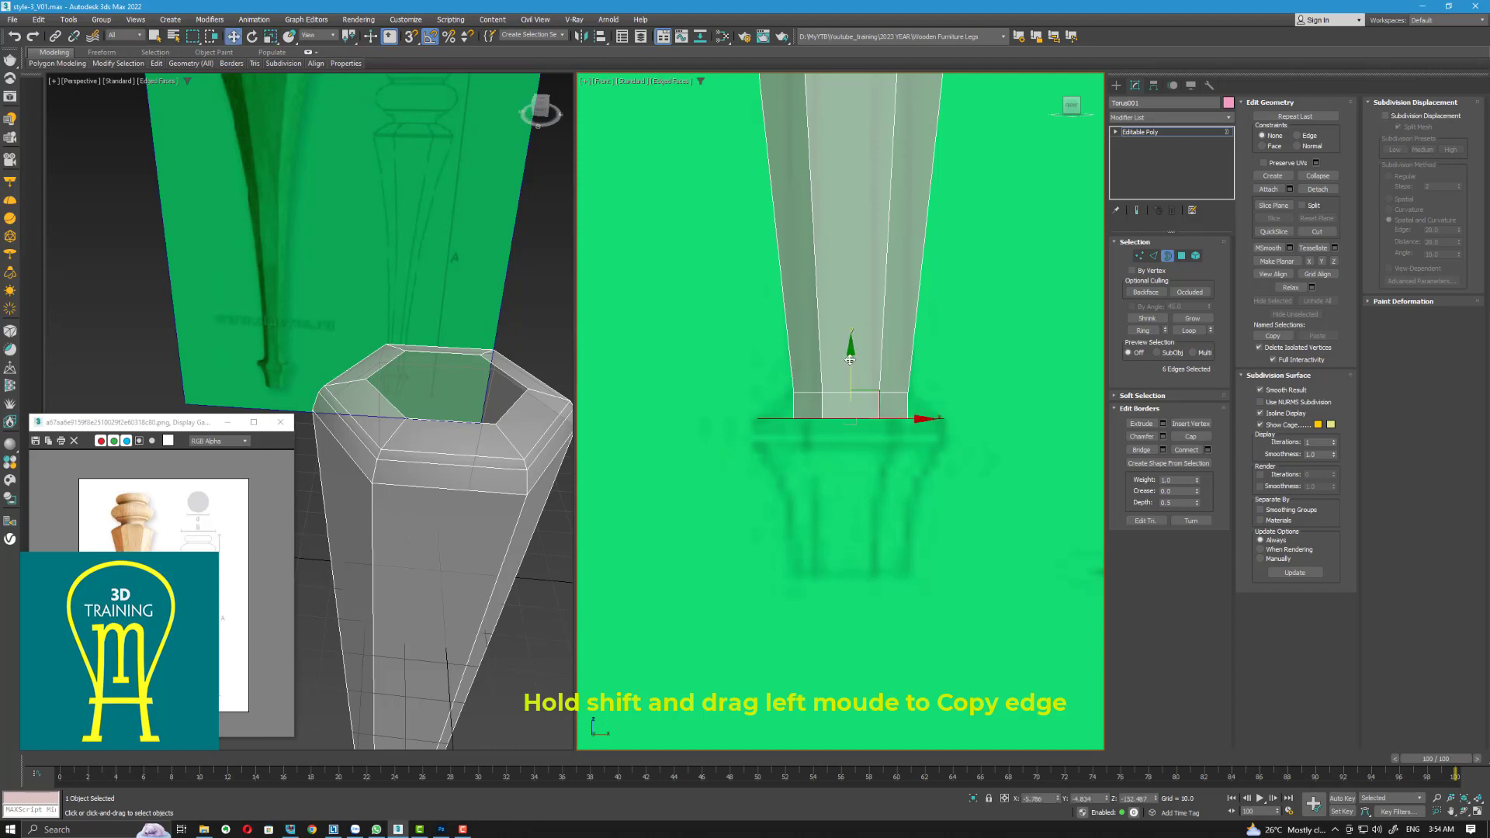
pyautogui.keyDown('shift'); pyautogui.moveTo(850, 366); pyautogui.dragTo(844, 509); pyautogui.keyUp('shift')
pyautogui.press('r')
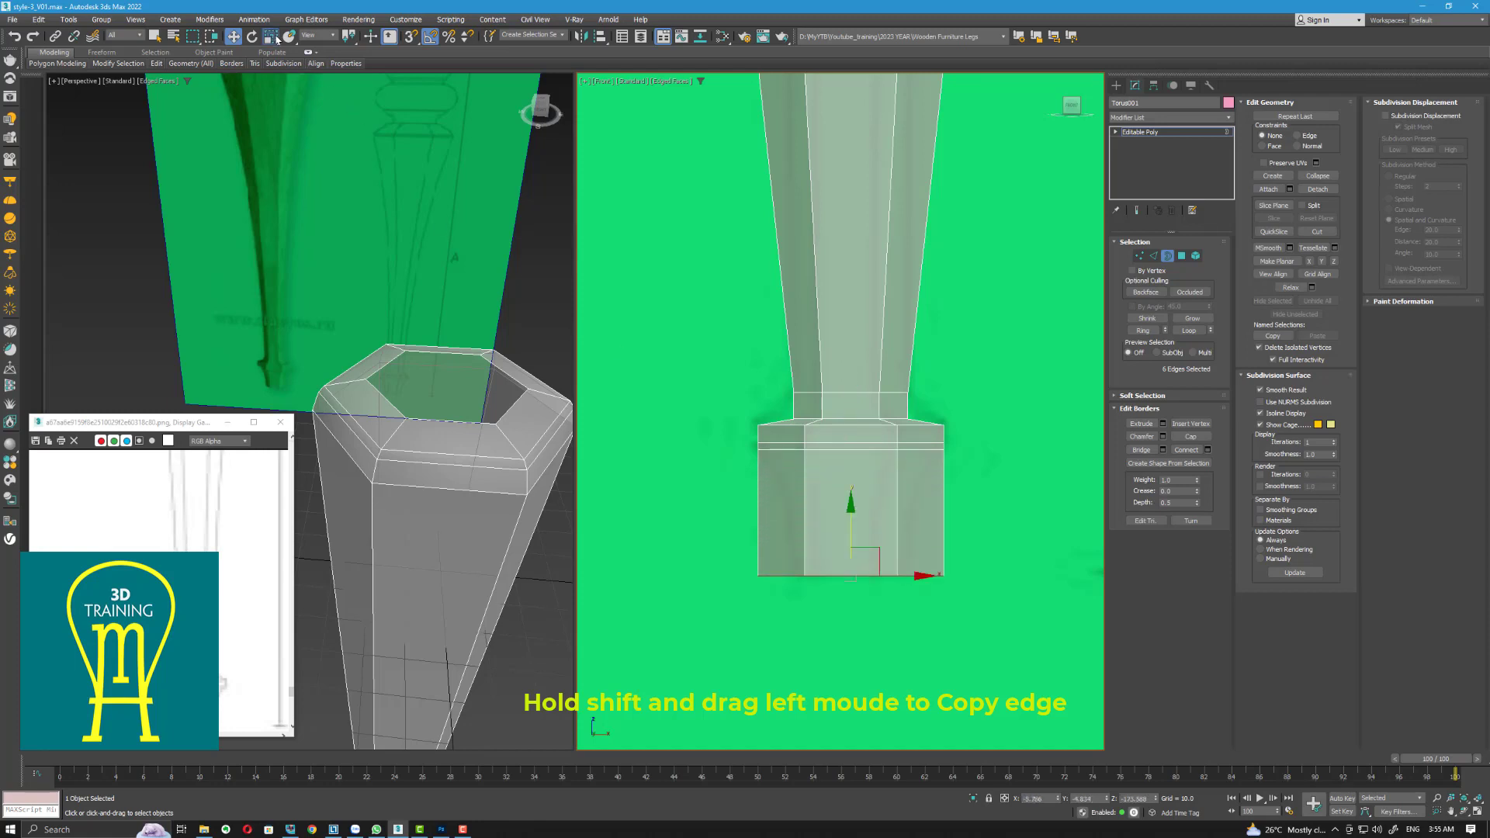
pyautogui.moveTo(854, 562); pyautogui.dragTo(838, 613)
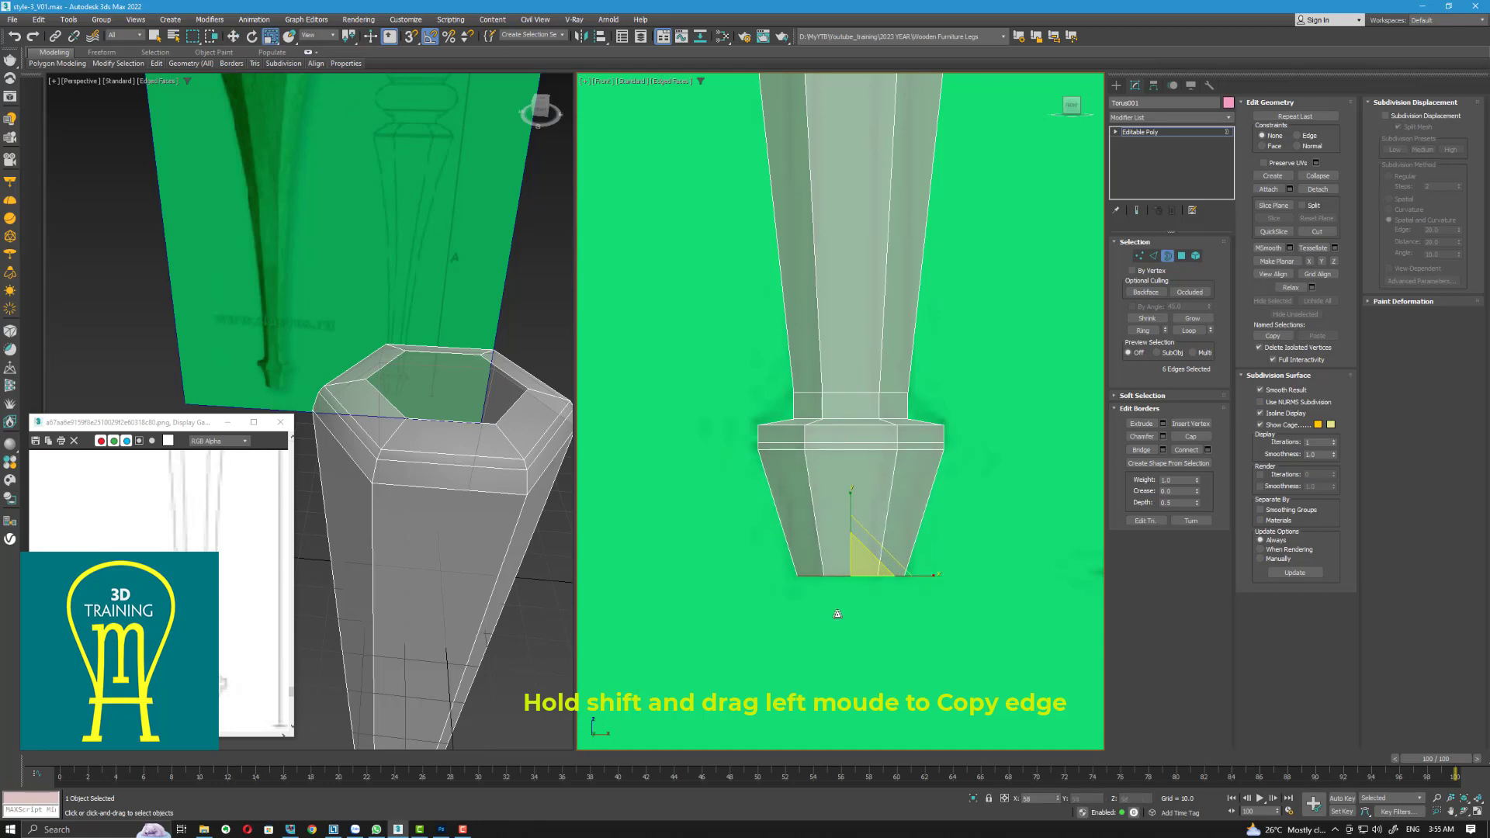
# Connect the foot's lower side edges with one edge loop and scale it inward to the drawn profile
pyautogui.press('2')
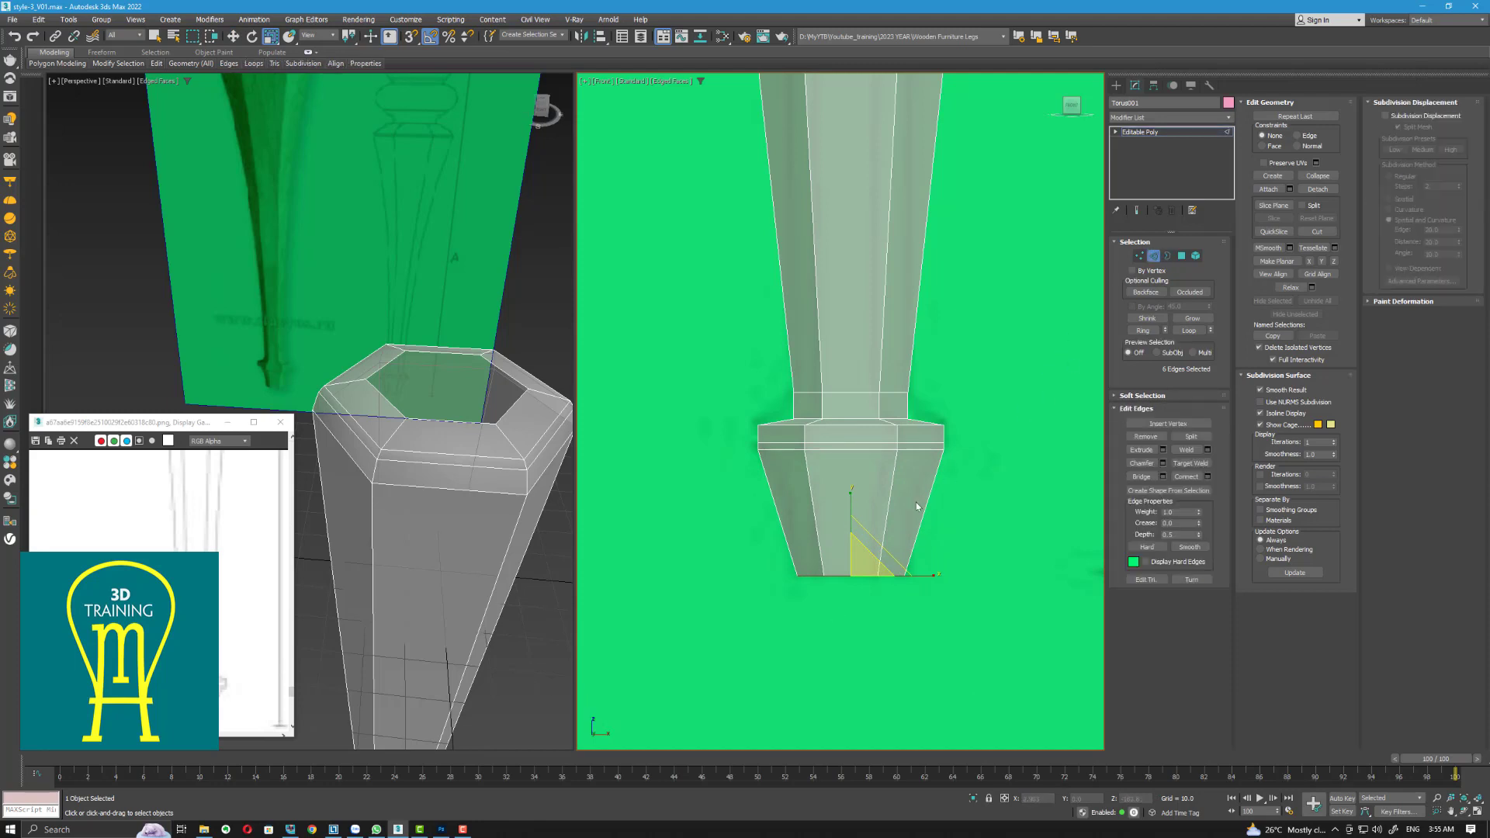
pyautogui.click(916, 501)
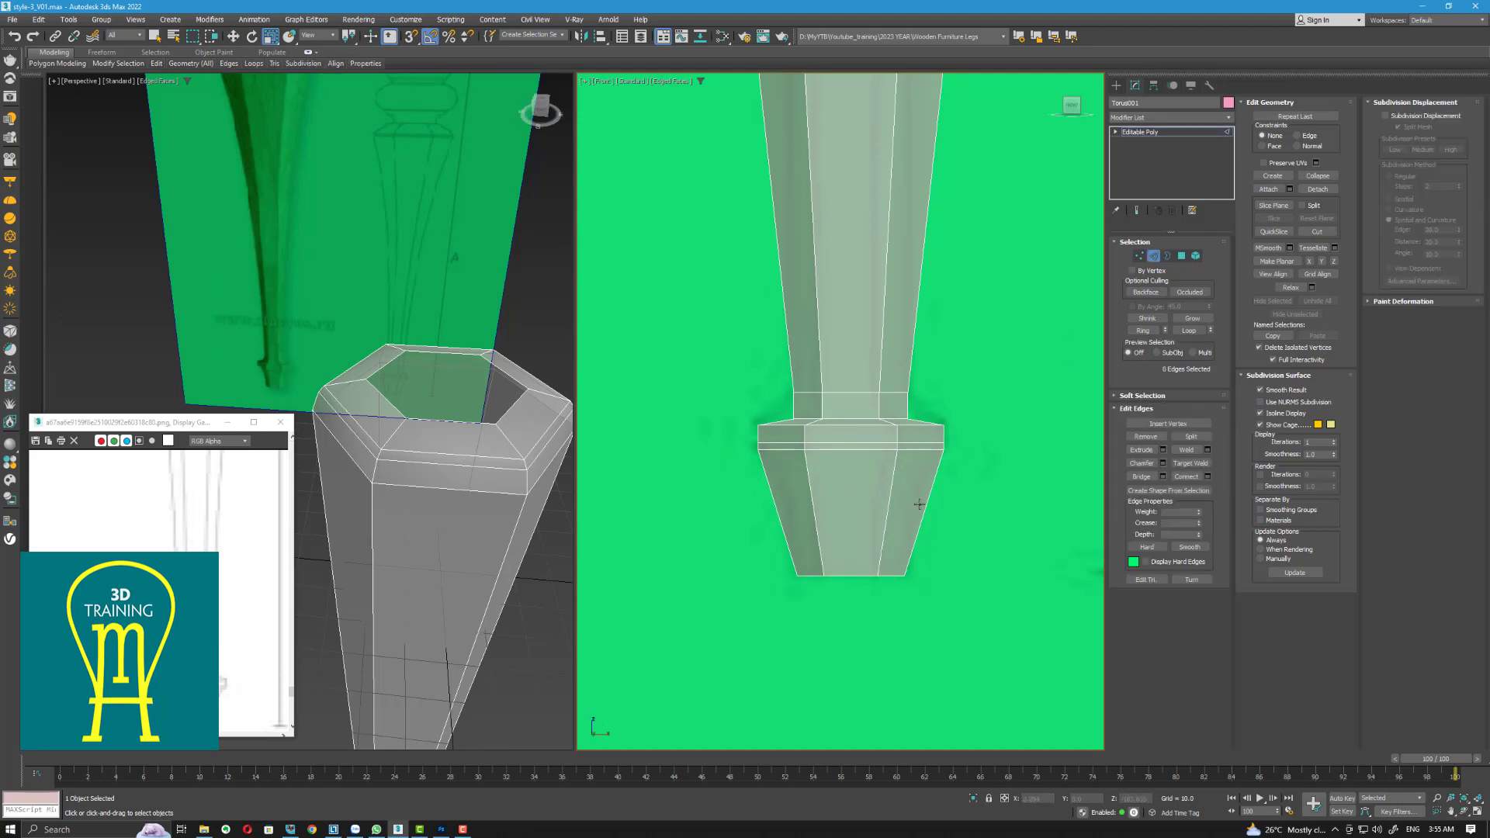
pyautogui.click(1143, 330)
pyautogui.click(1207, 476)
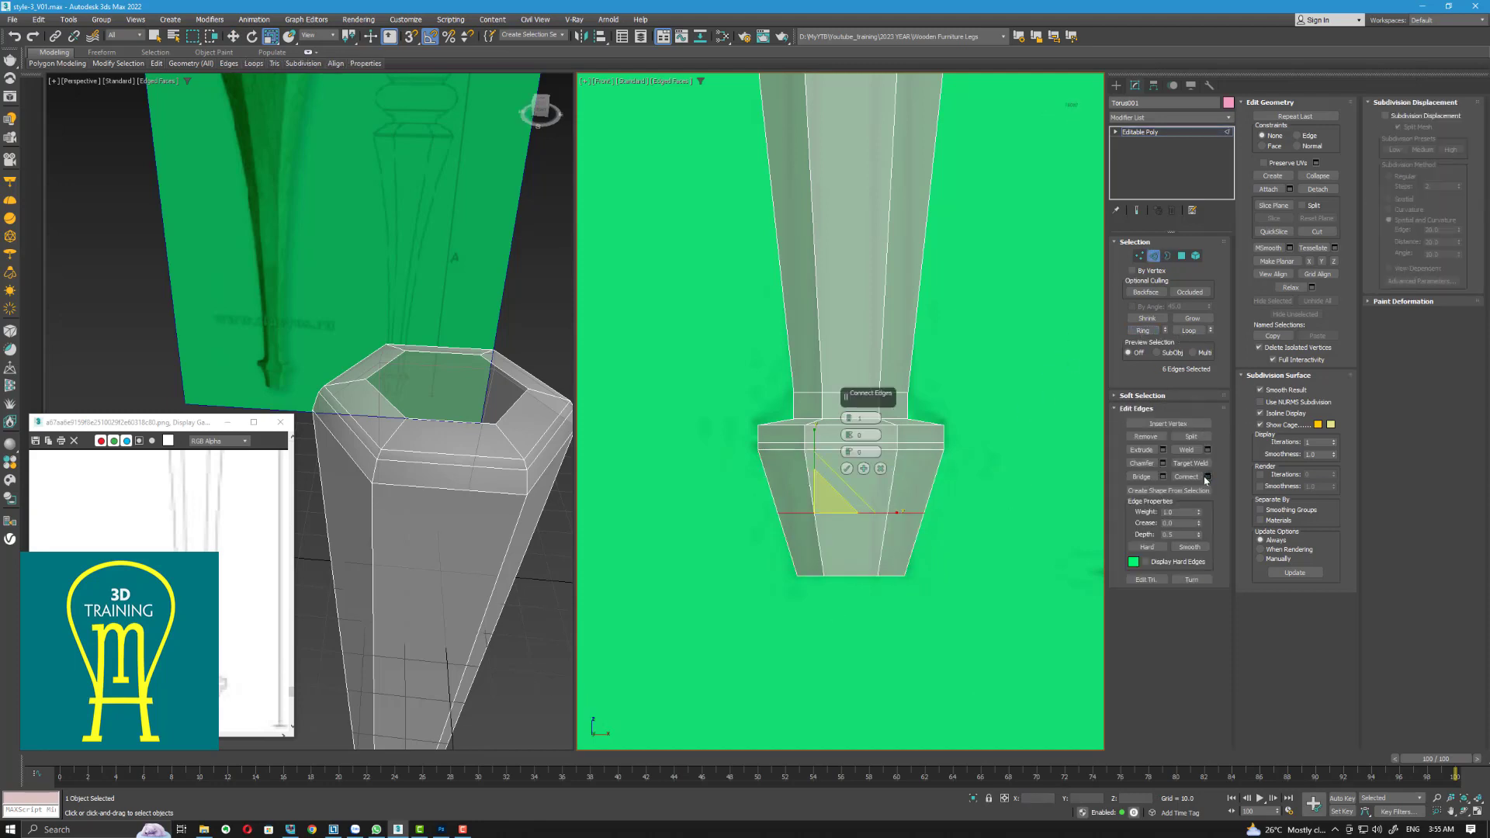
pyautogui.click(847, 469)
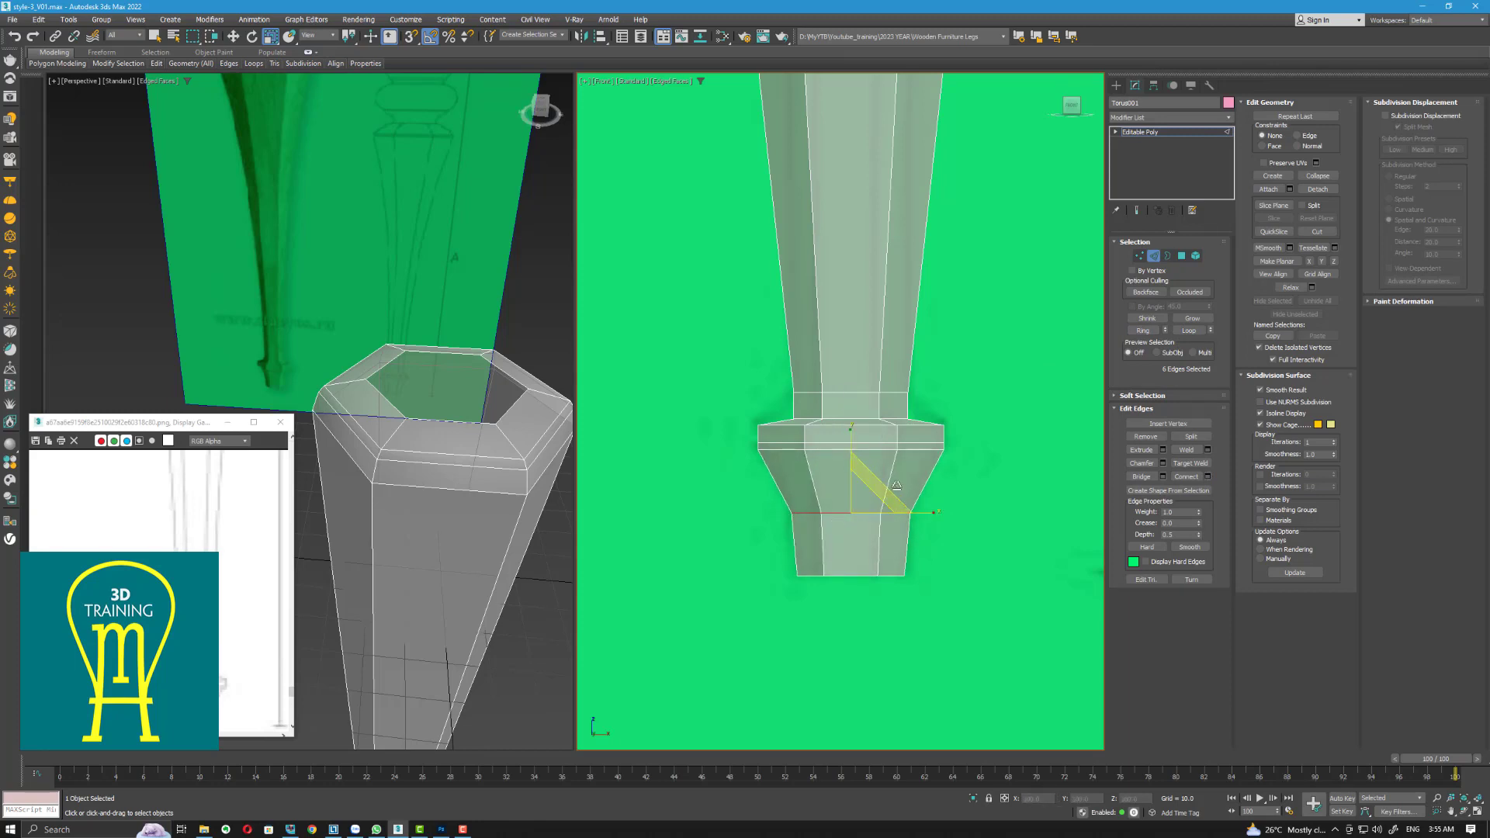
# Connect the side edges just below the foot's rim with one edge loop and scale it inward to curve the flare
pyautogui.click(927, 481)
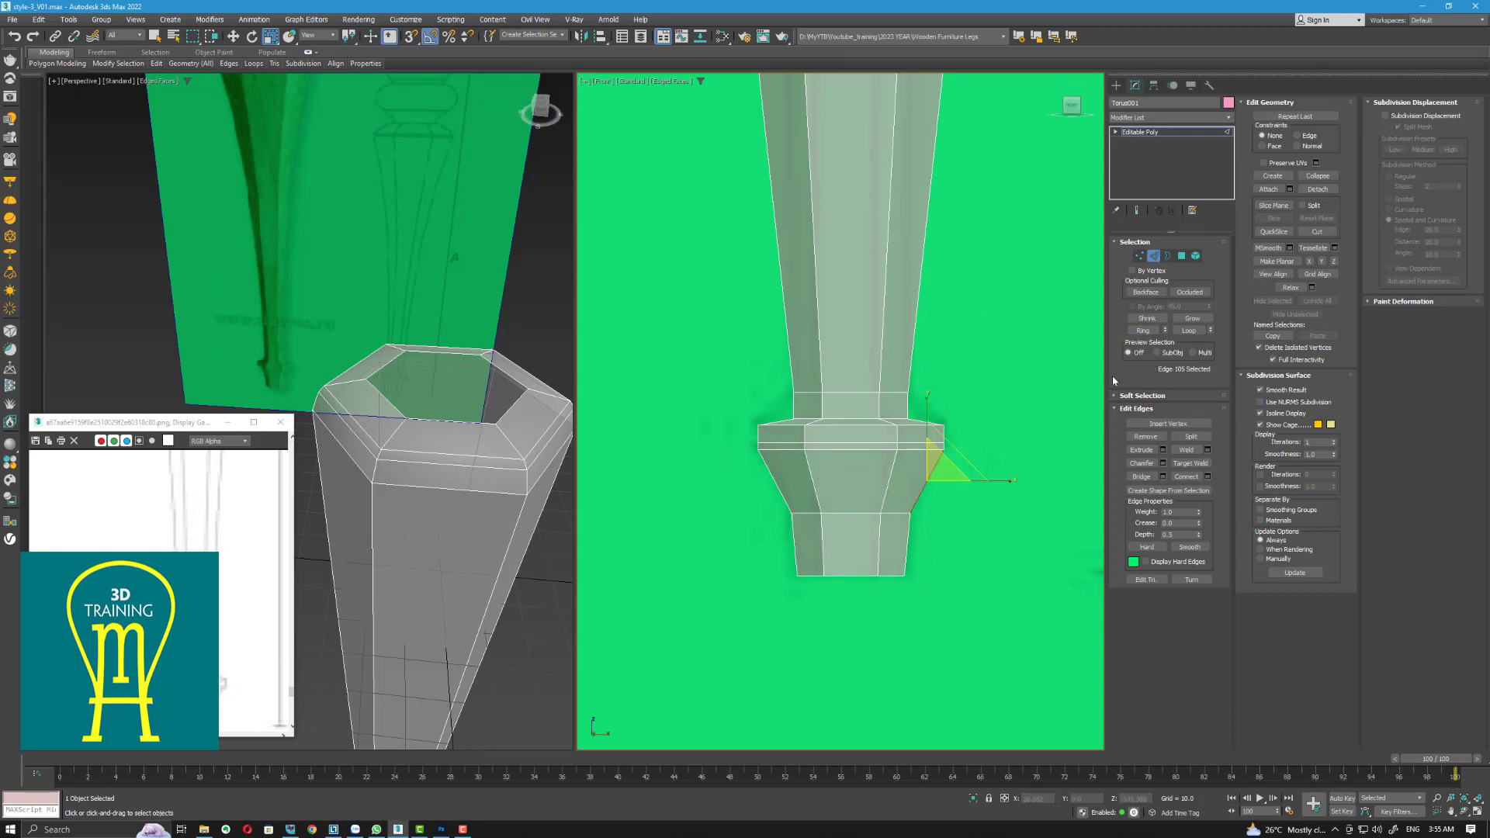
pyautogui.click(1142, 330)
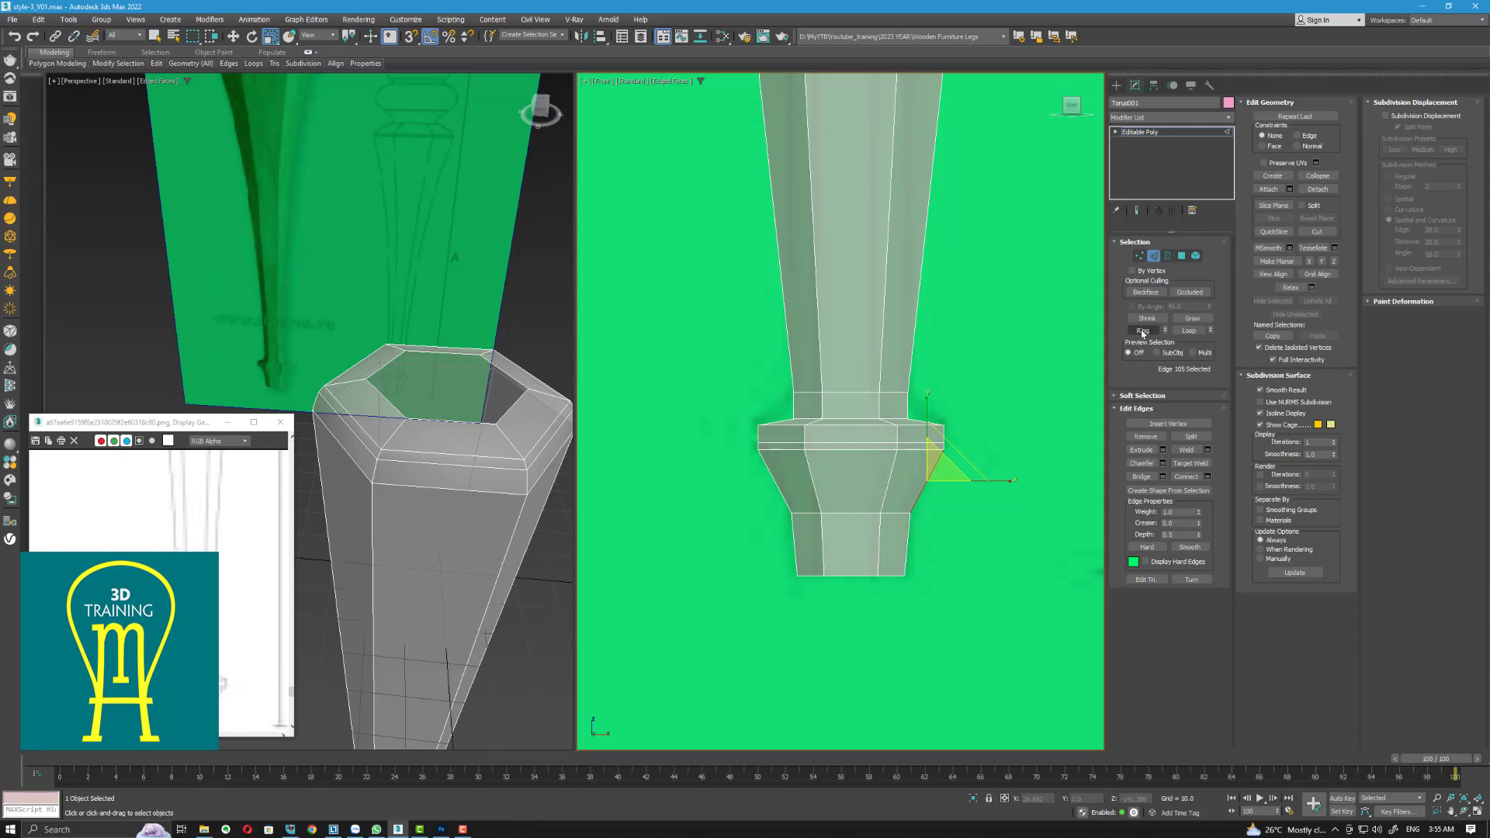
pyautogui.click(1209, 477)
pyautogui.click(846, 469)
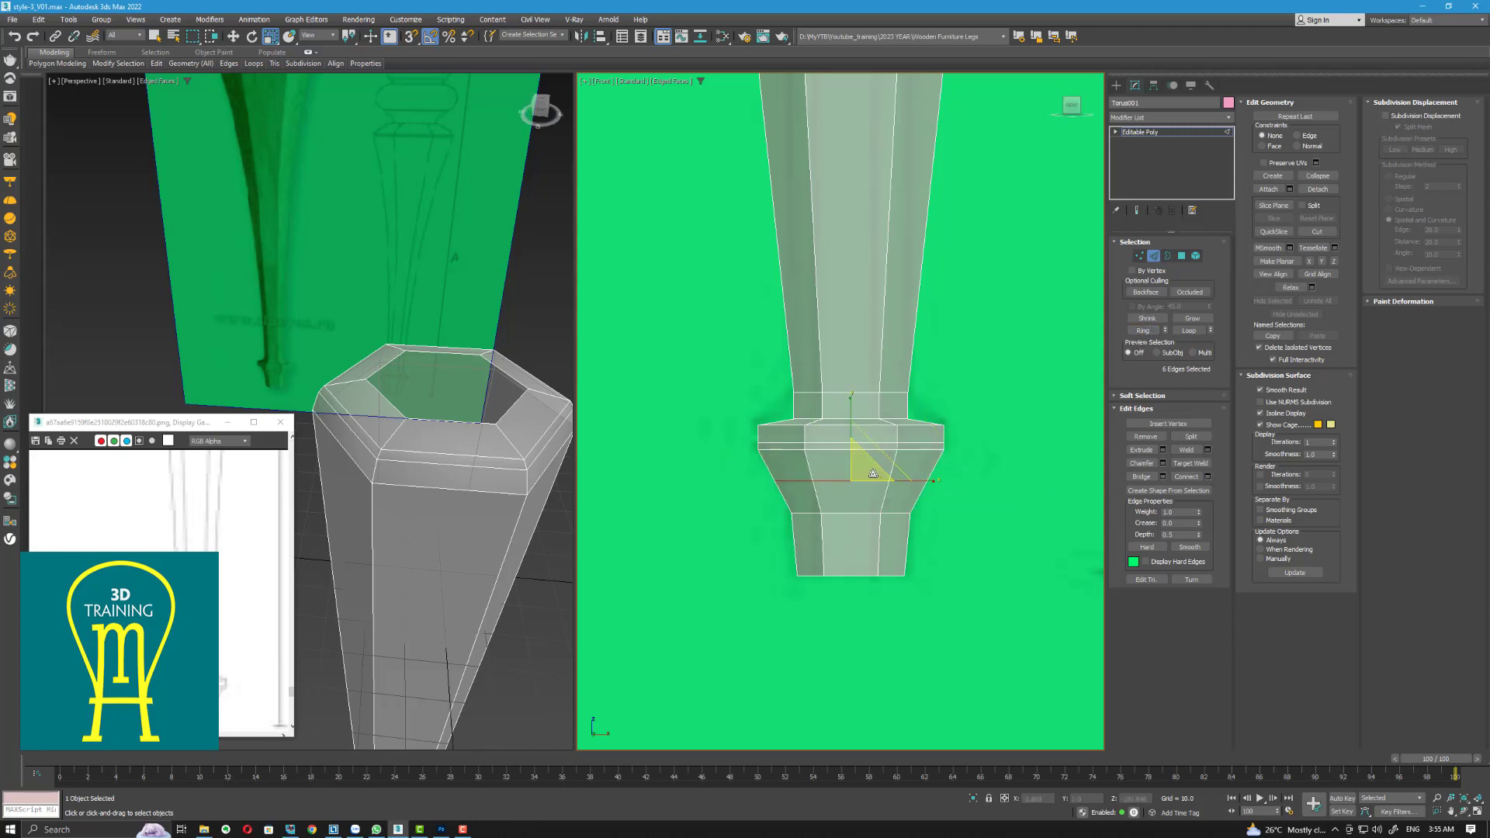
pyautogui.moveTo(873, 473); pyautogui.dragTo(872, 483)
# Connect the long shaft edges with one edge loop at mid-height and scale it inward to the drawn outline
pyautogui.moveTo(892, 304); pyautogui.dragTo(875, 452, button='middle')
pyautogui.scroll(-3, 864, 388)
pyautogui.moveTo(860, 272); pyautogui.dragTo(853, 217, button='middle')
pyautogui.click(895, 347)
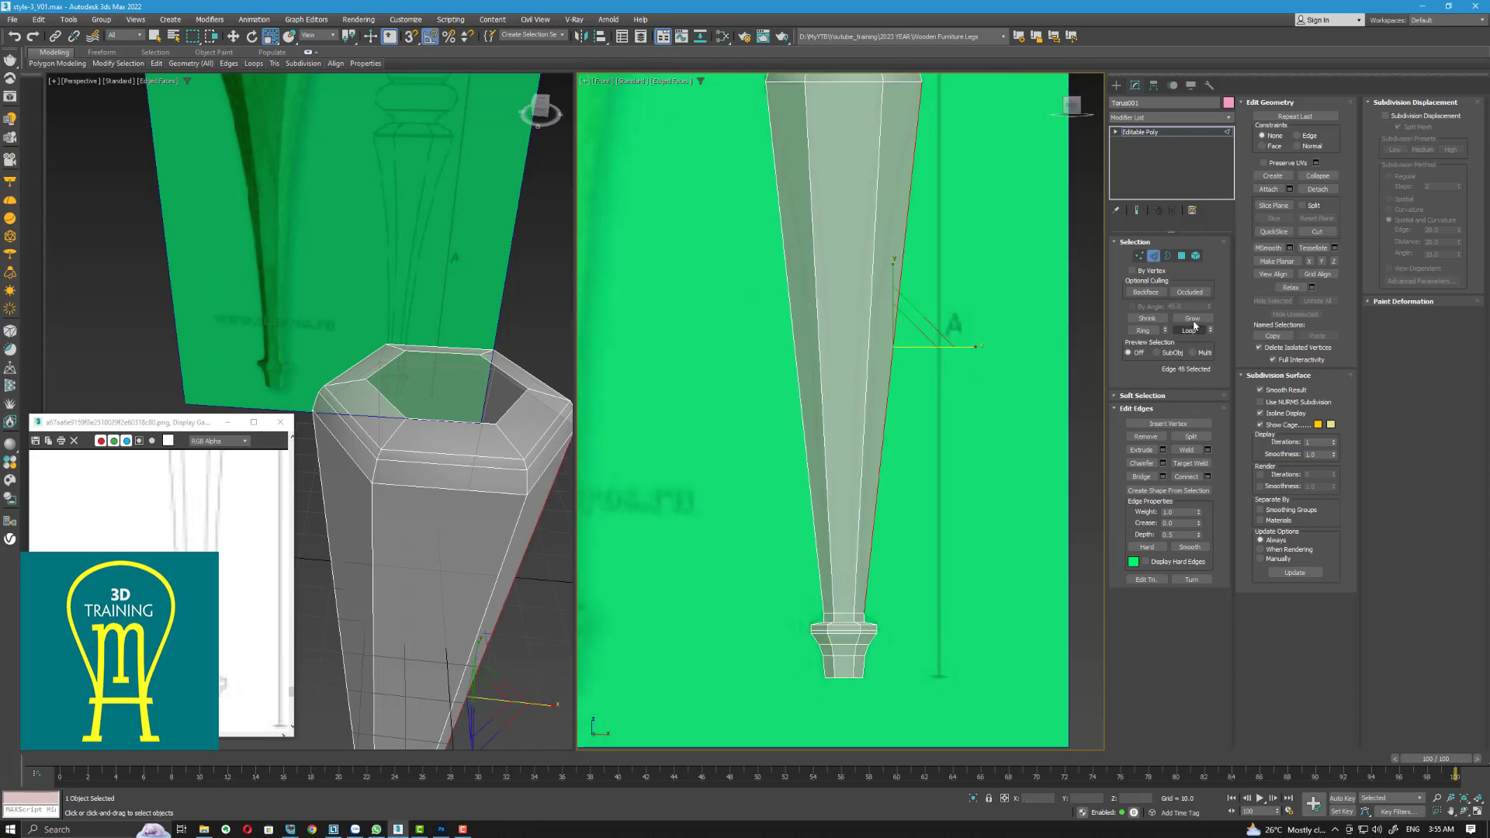
pyautogui.click(1142, 330)
pyautogui.click(1209, 477)
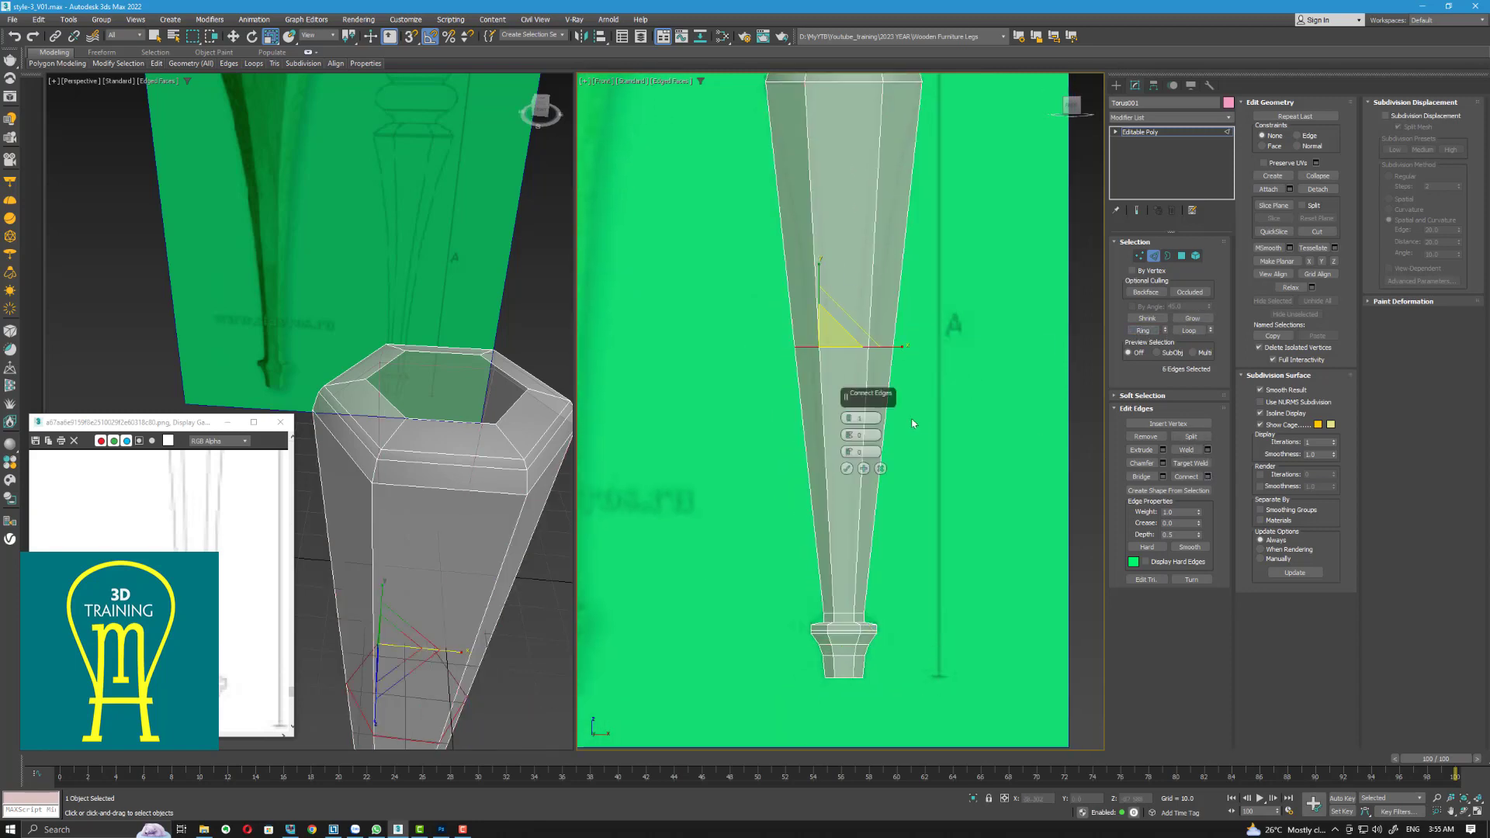
pyautogui.click(850, 463)
pyautogui.moveTo(847, 336); pyautogui.dragTo(848, 359)
# Add one connecting edge loop across the upper half of the shaft and scale it inward to the reference
pyautogui.moveTo(902, 218); pyautogui.dragTo(875, 362, button='middle')
pyautogui.click(877, 352)
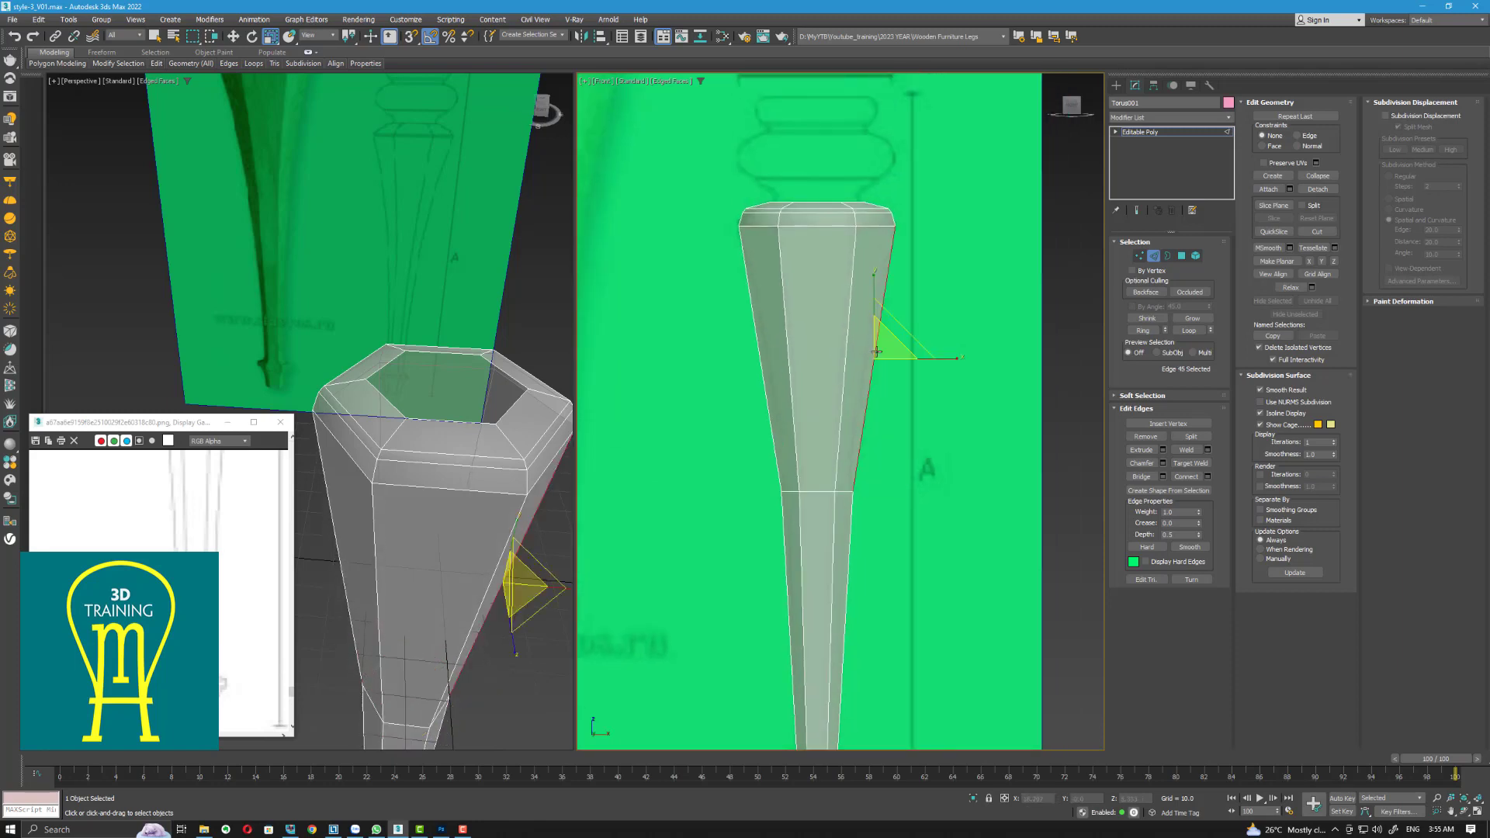
pyautogui.click(1145, 330)
pyautogui.click(1208, 477)
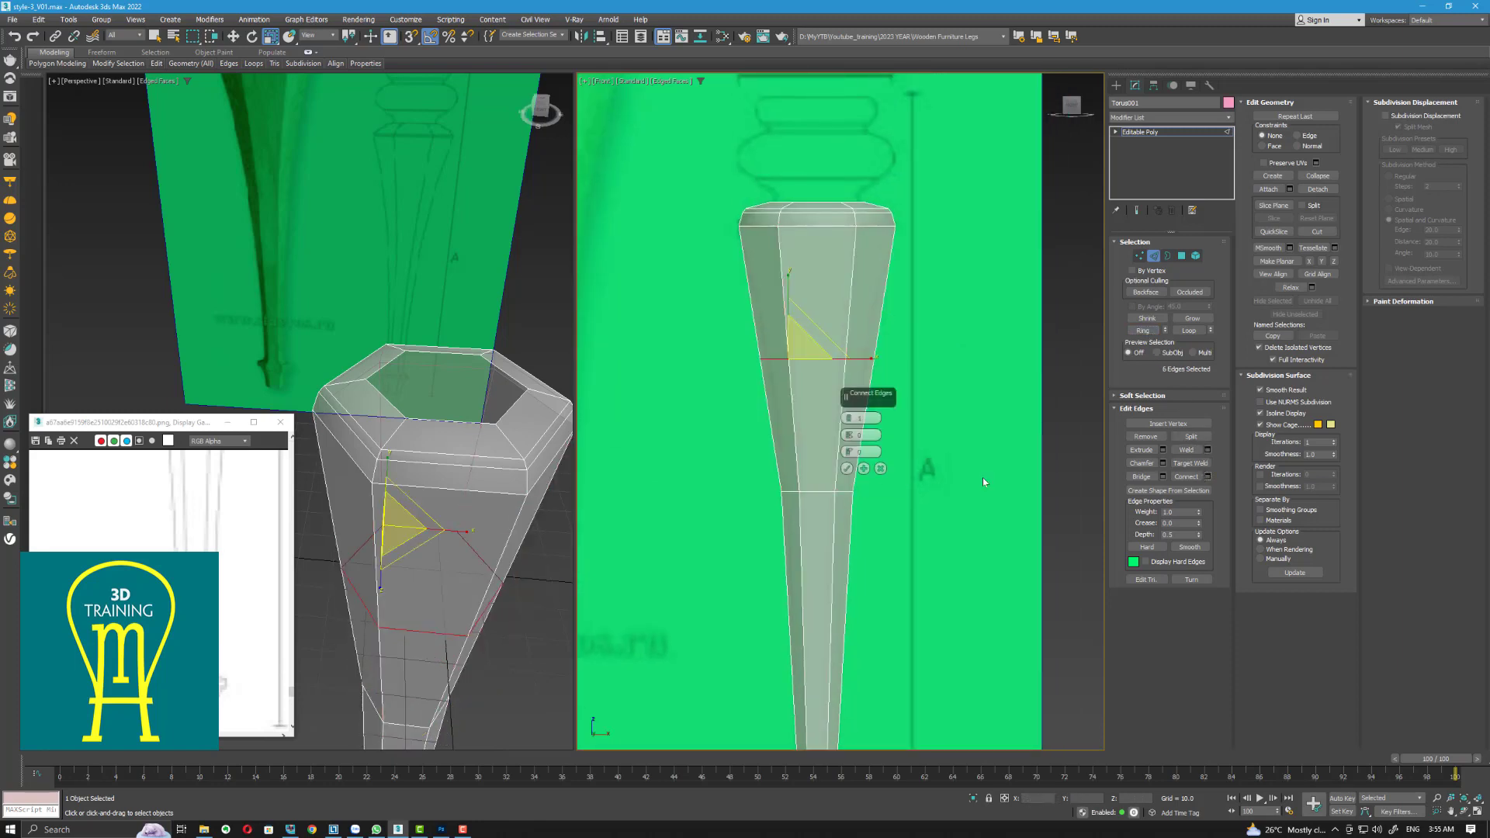
pyautogui.click(846, 469)
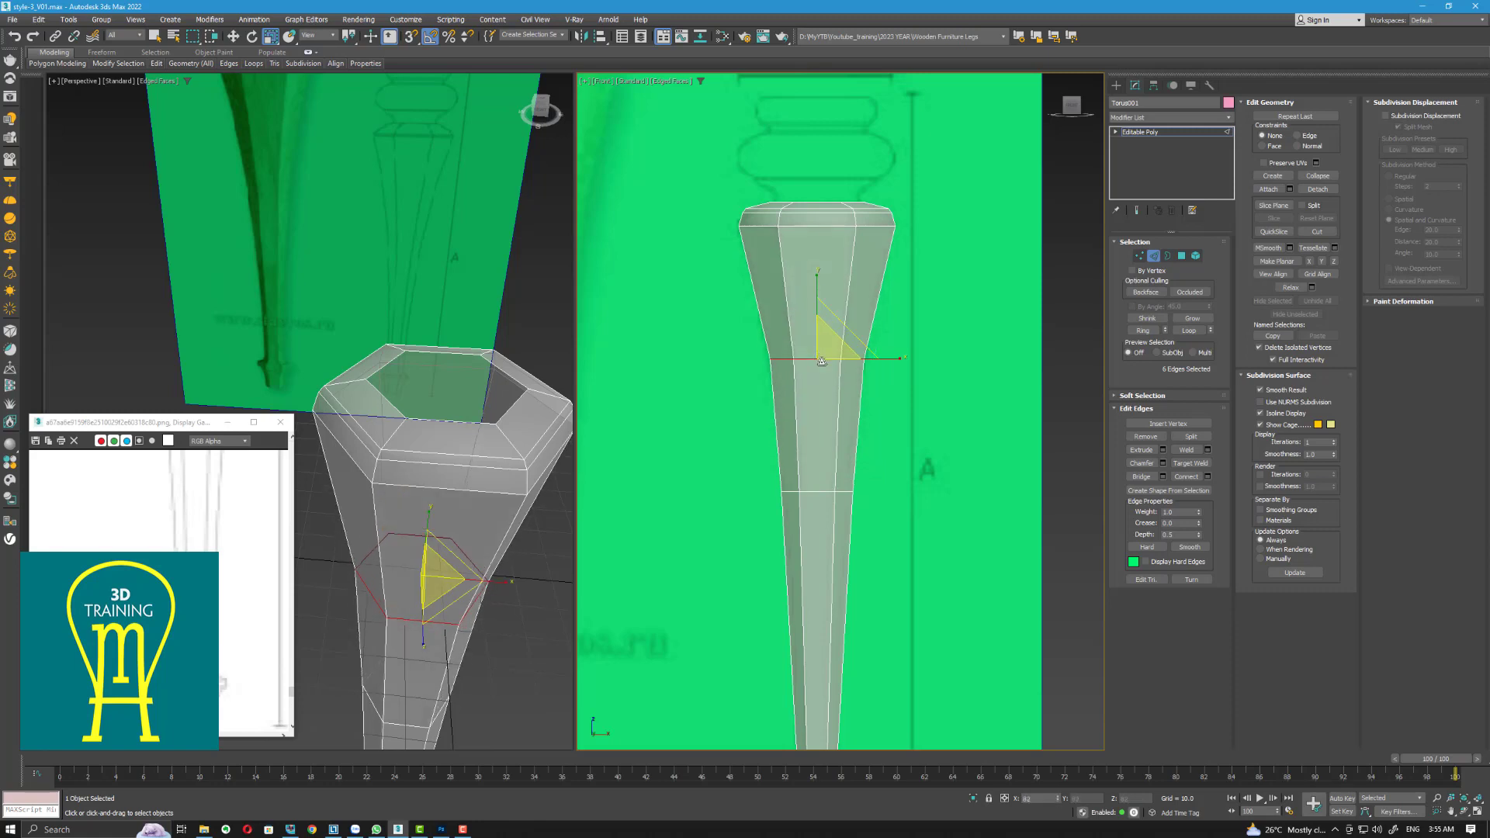
# Add one connecting edge loop across the lower half of the shaft and scale it to match the drawn curve
pyautogui.moveTo(824, 616); pyautogui.dragTo(834, 365, button='middle')
pyautogui.click(860, 377)
pyautogui.click(1143, 331)
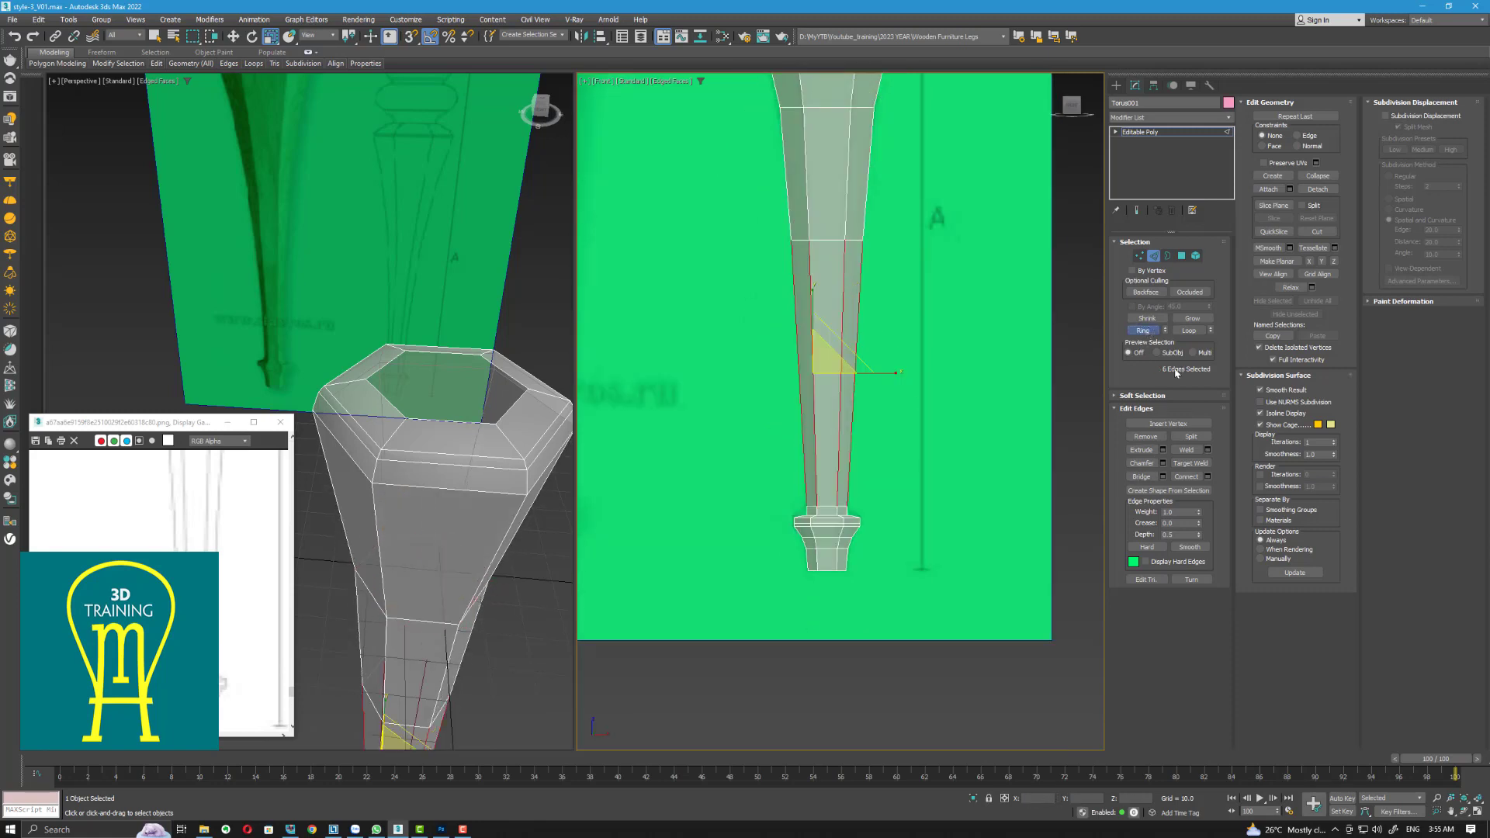
pyautogui.click(1208, 477)
pyautogui.click(847, 469)
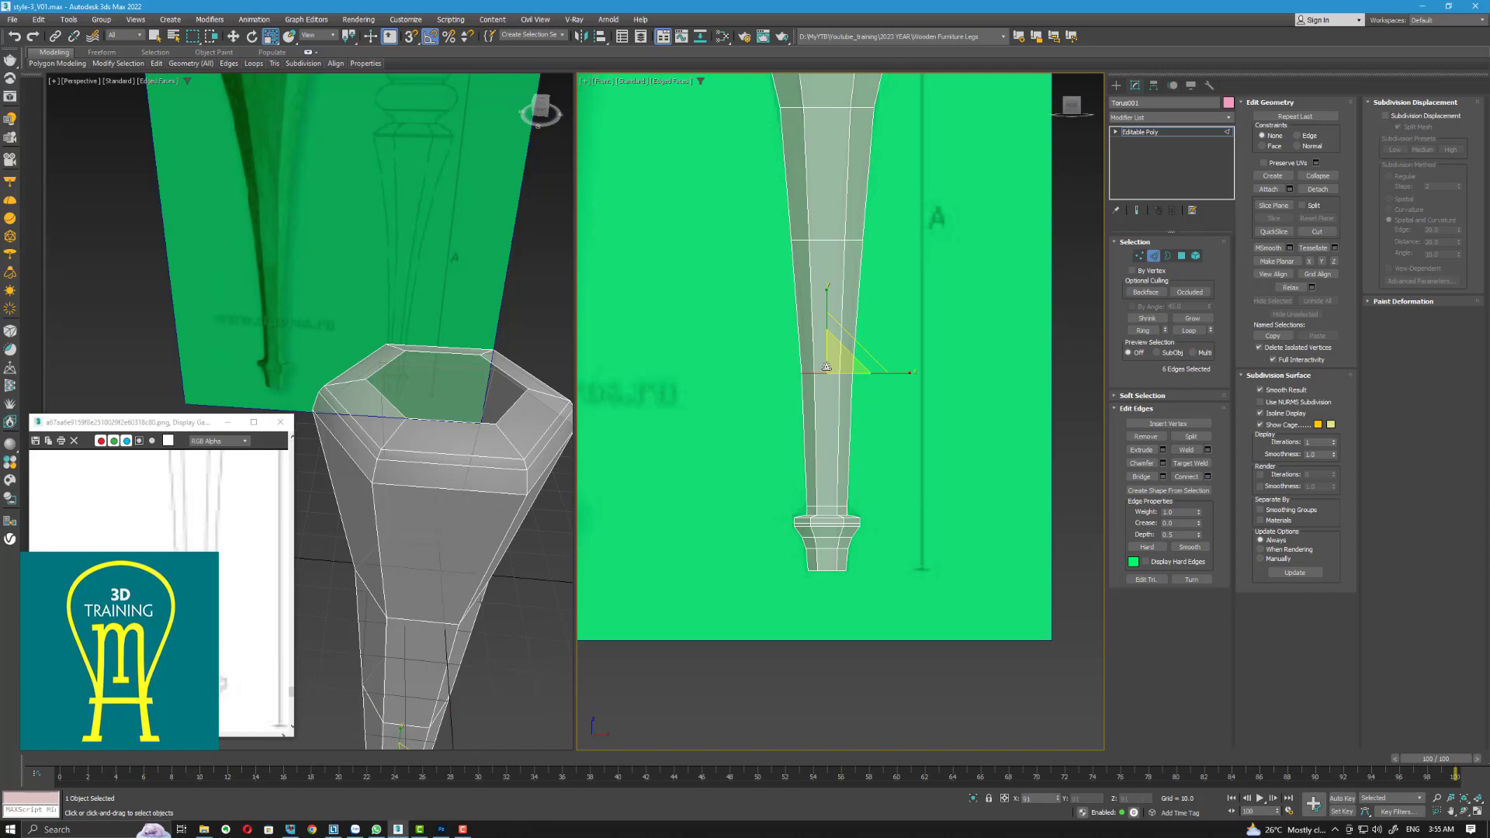
# Move the vertex ring just above the foot's rim slightly up the shaft
pyautogui.scroll(5, 795, 505)
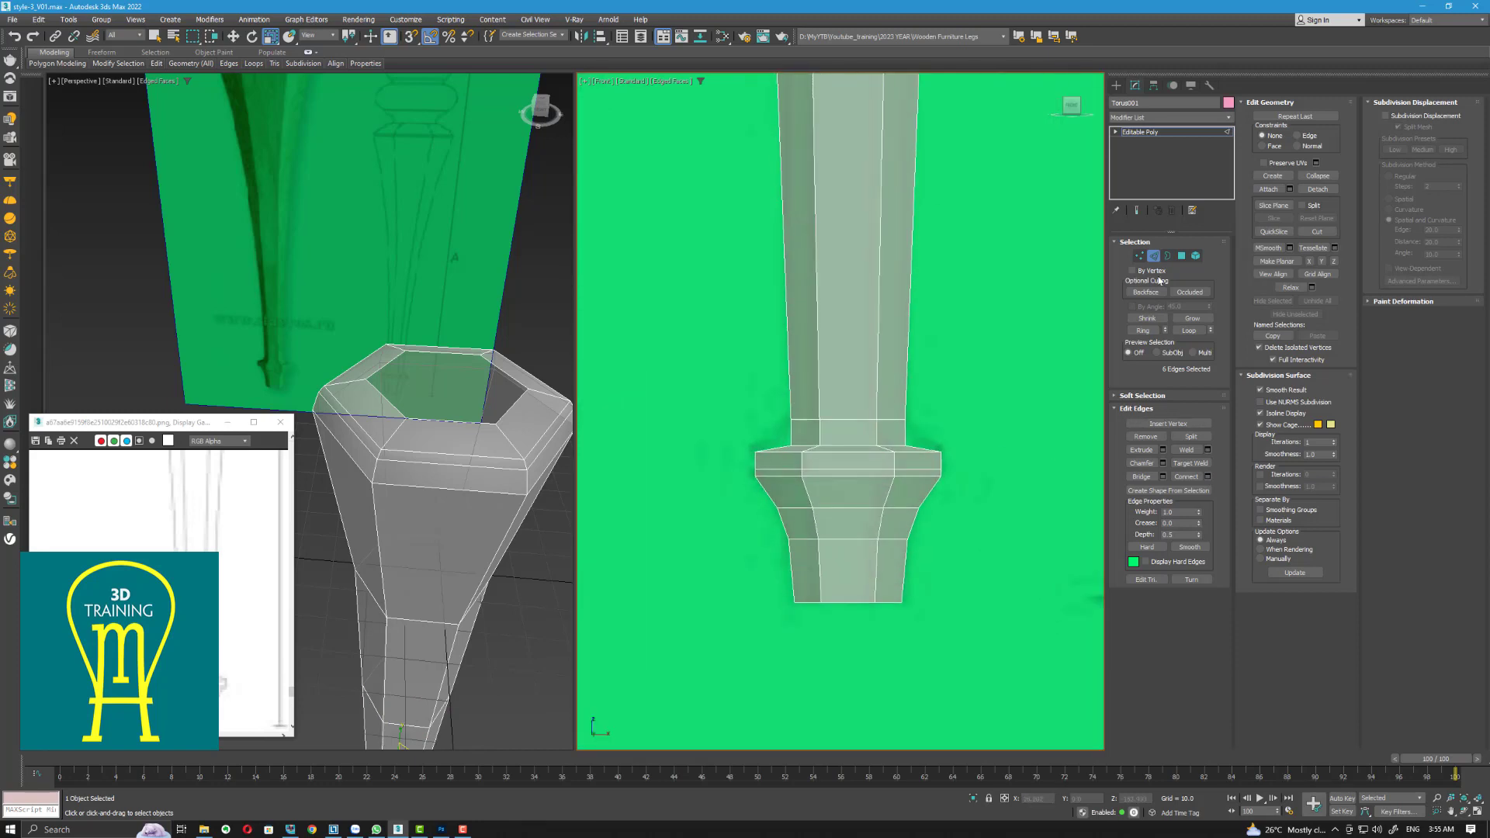
pyautogui.keyDown('ctrl'); pyautogui.click(1140, 256); pyautogui.keyUp('ctrl')
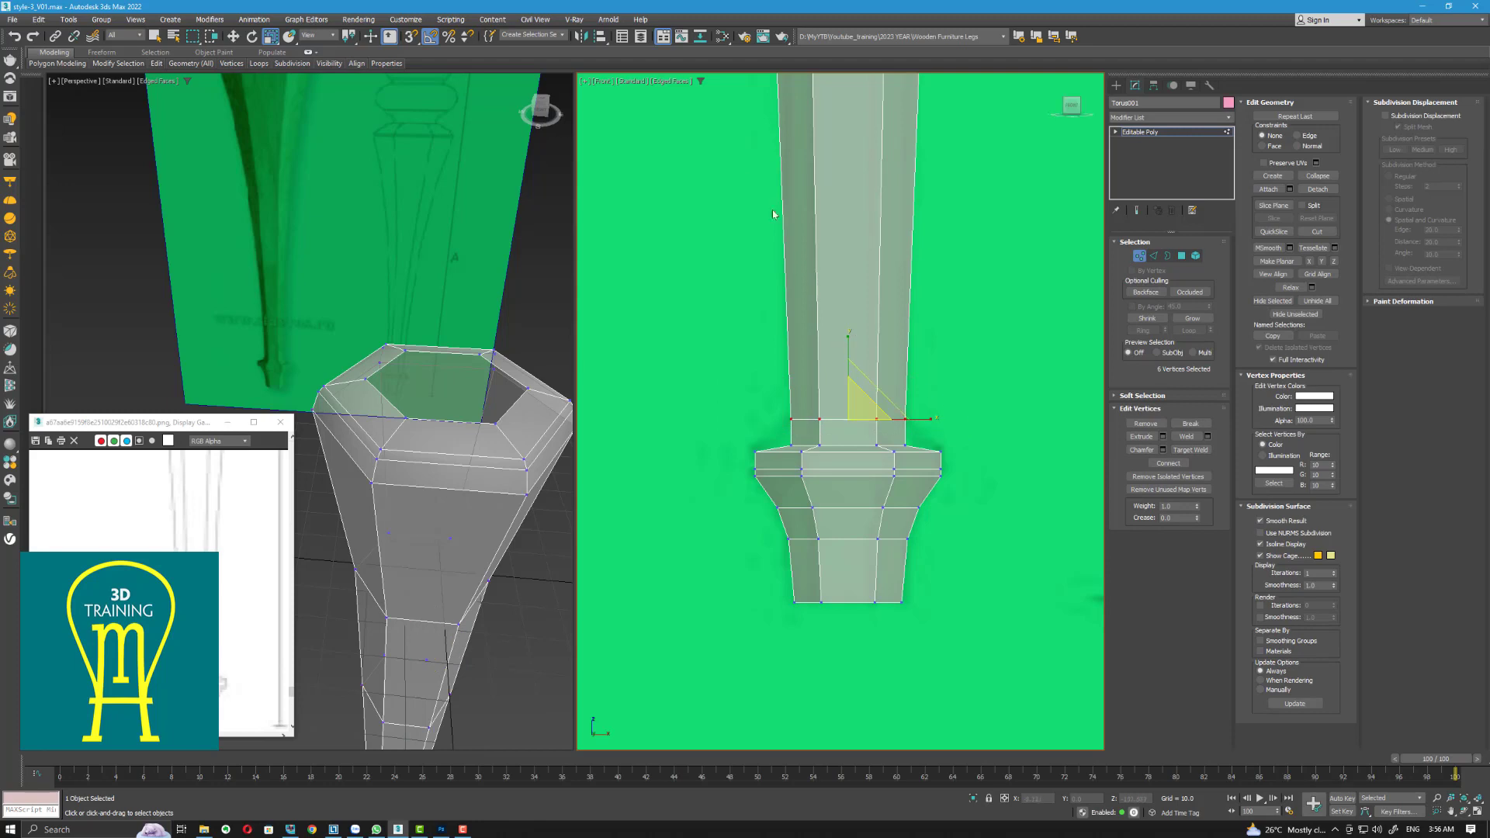
pyautogui.press('w')
pyautogui.moveTo(849, 365); pyautogui.dragTo(955, 457)
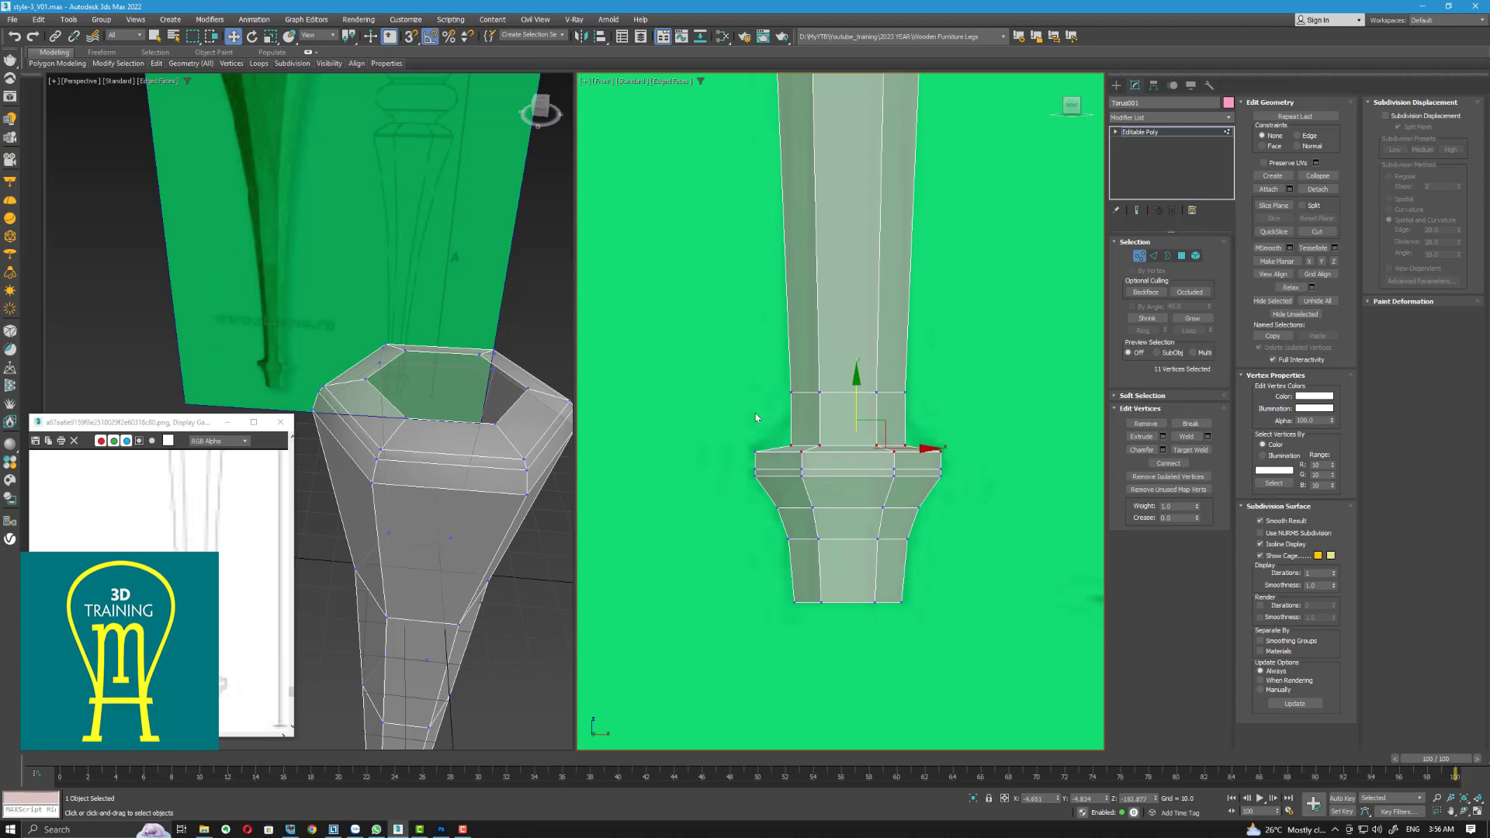
# Raise the vertex ring at the shaft's junction with the foot's rim and scale it slightly to match the drawn outline
pyautogui.moveTo(750, 413); pyautogui.dragTo(935, 449)
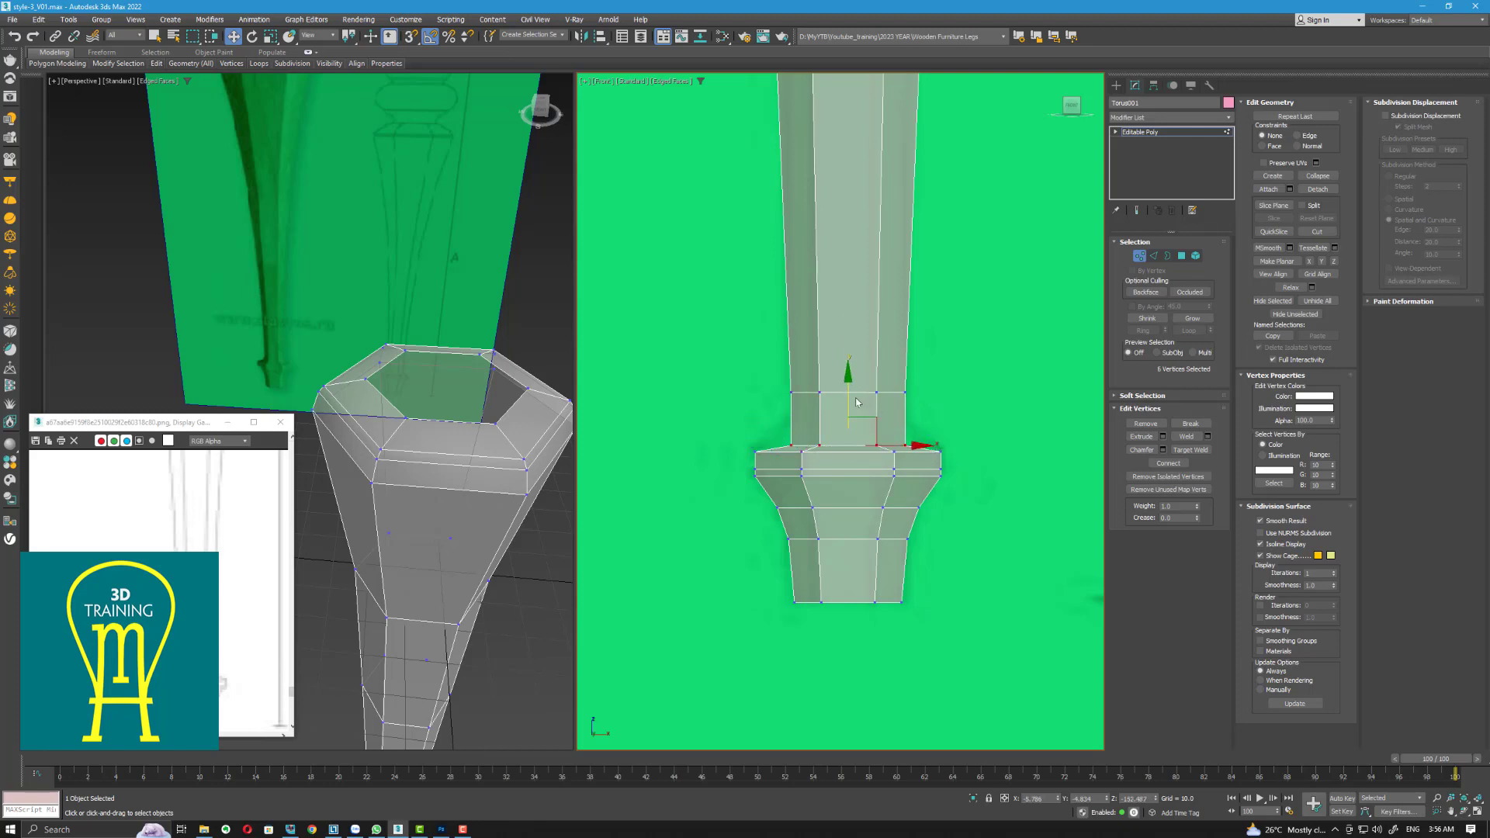
pyautogui.moveTo(857, 402); pyautogui.dragTo(849, 377)
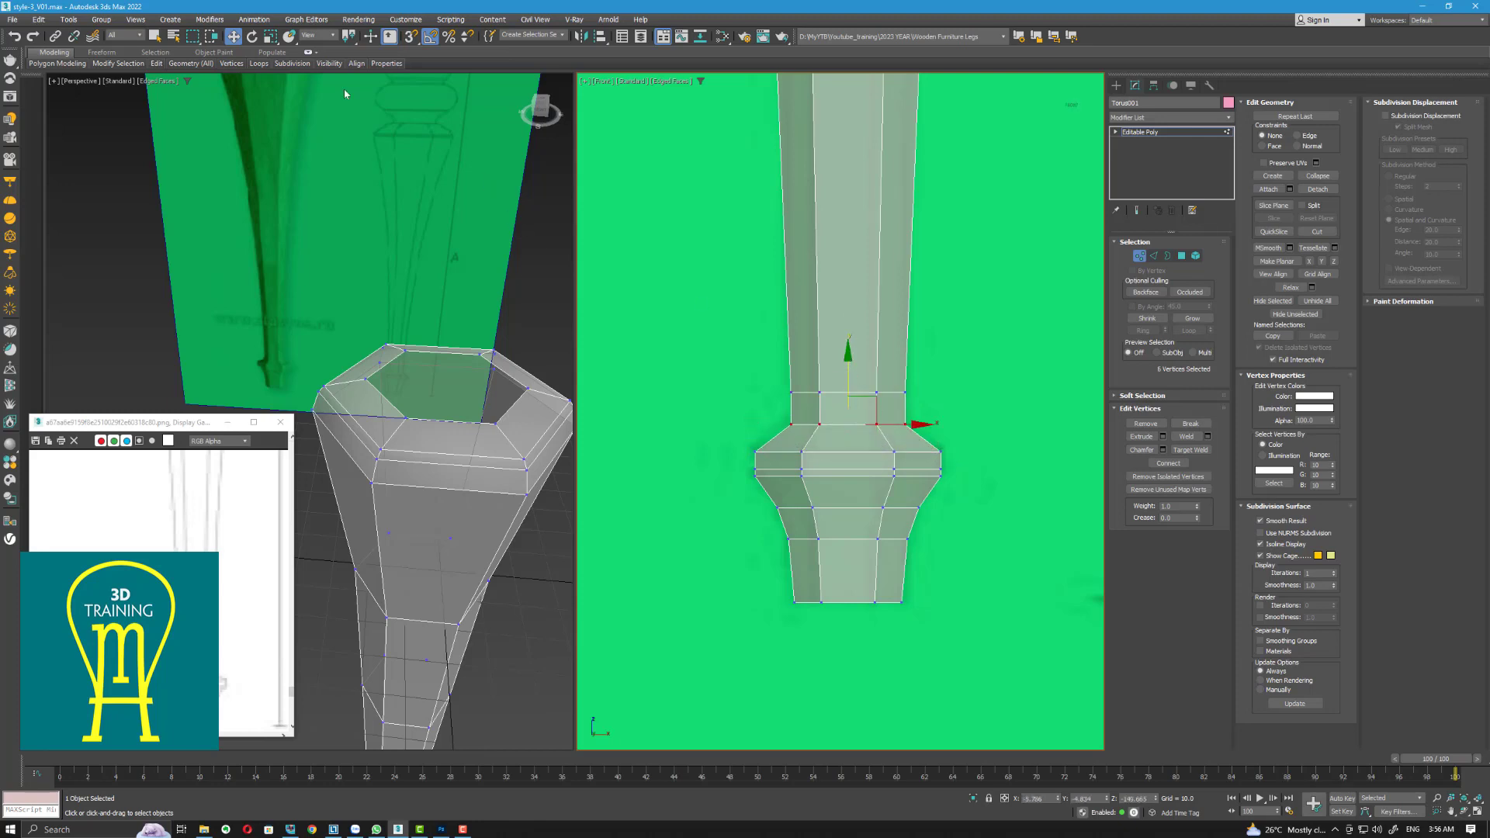
pyautogui.press('r')
pyautogui.moveTo(860, 419); pyautogui.dragTo(861, 414)
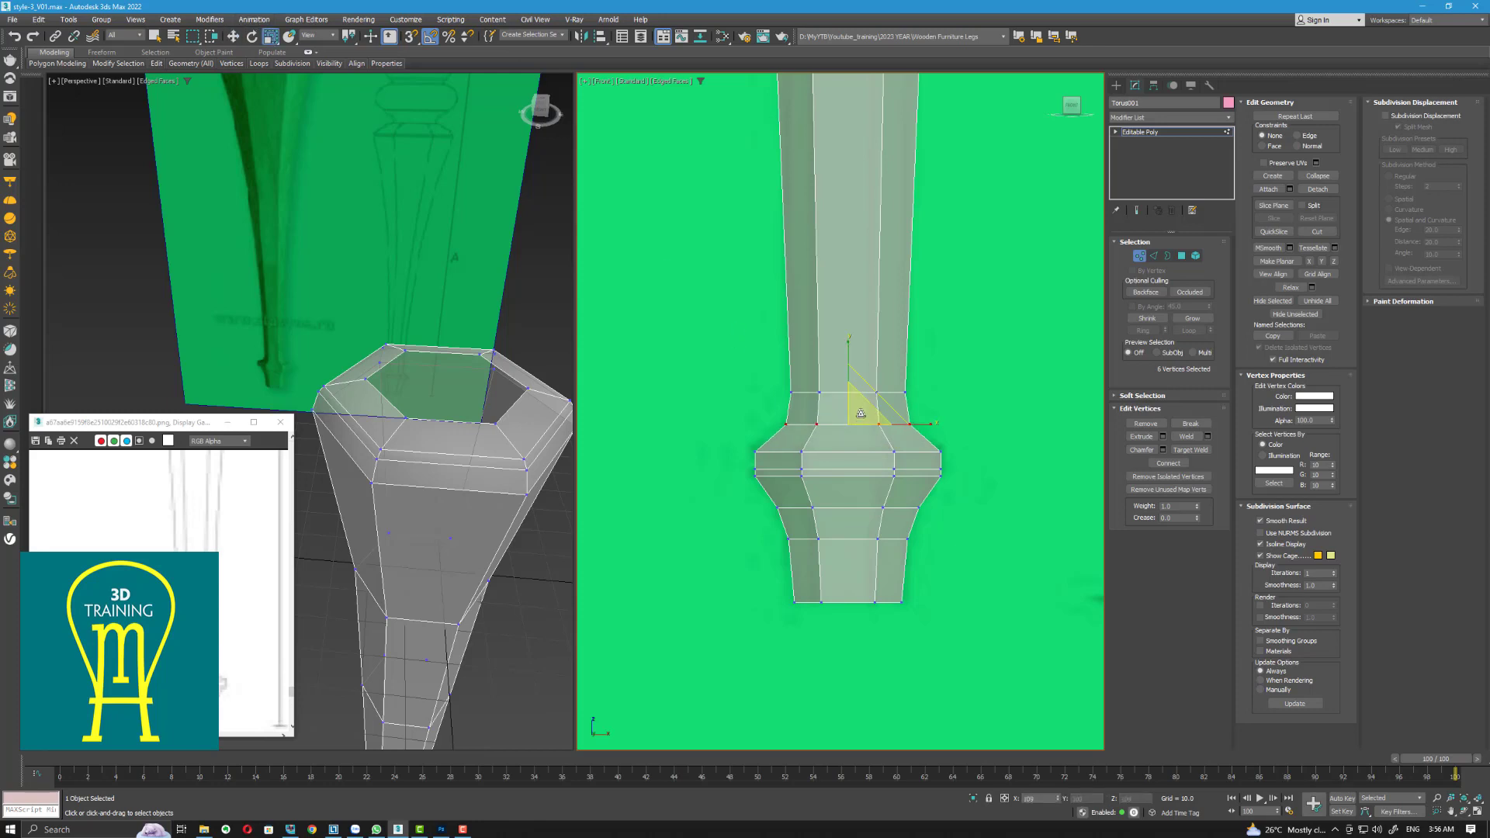
# Extend the collar's open top border upward with two copied edge rings to form a neck reaching the drawn ring's underside
pyautogui.scroll(-2, 861, 413)
pyautogui.scroll(6, 900, 439)
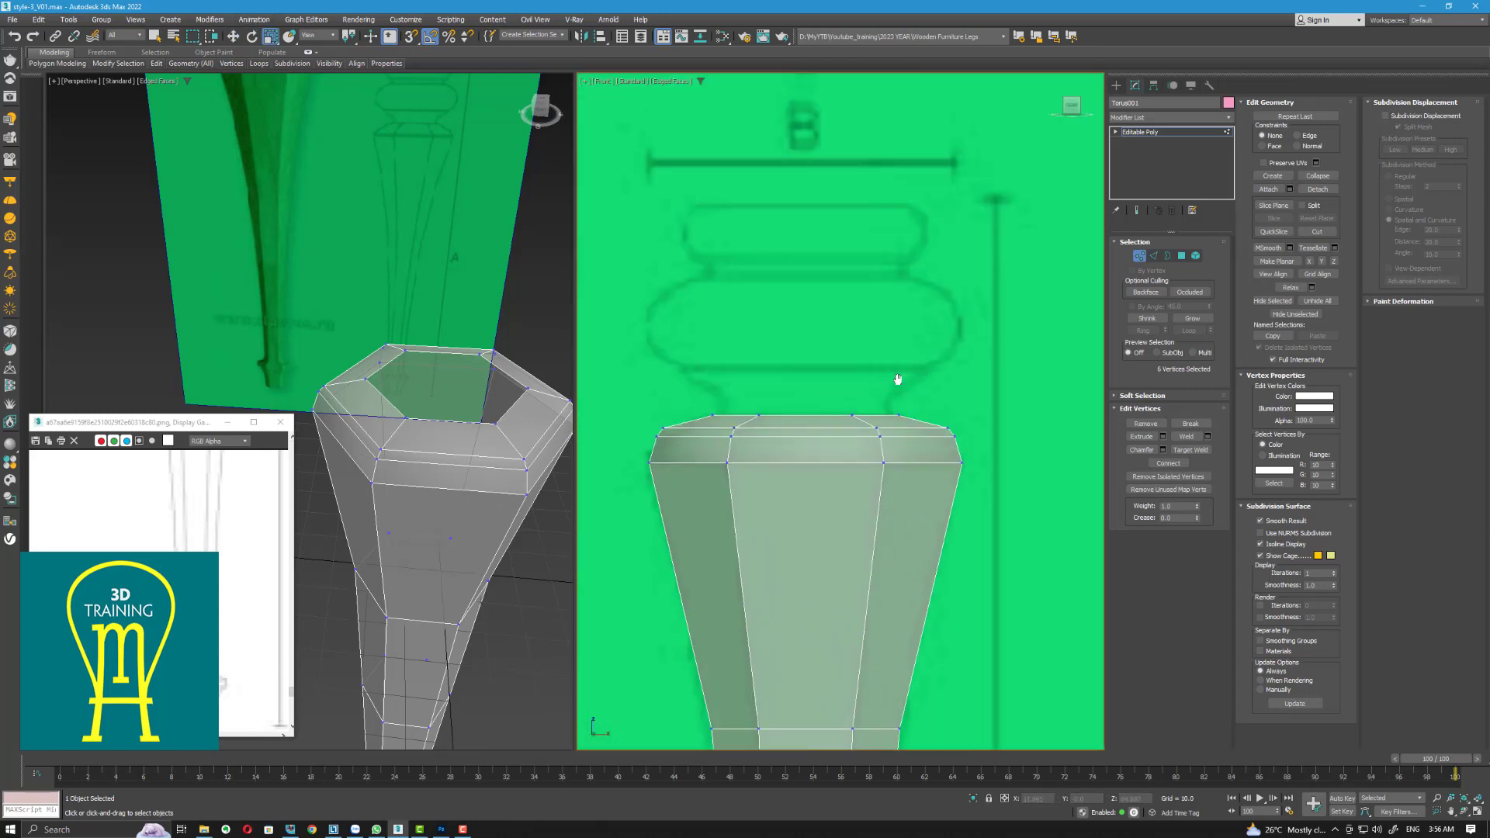
pyautogui.click(1168, 256)
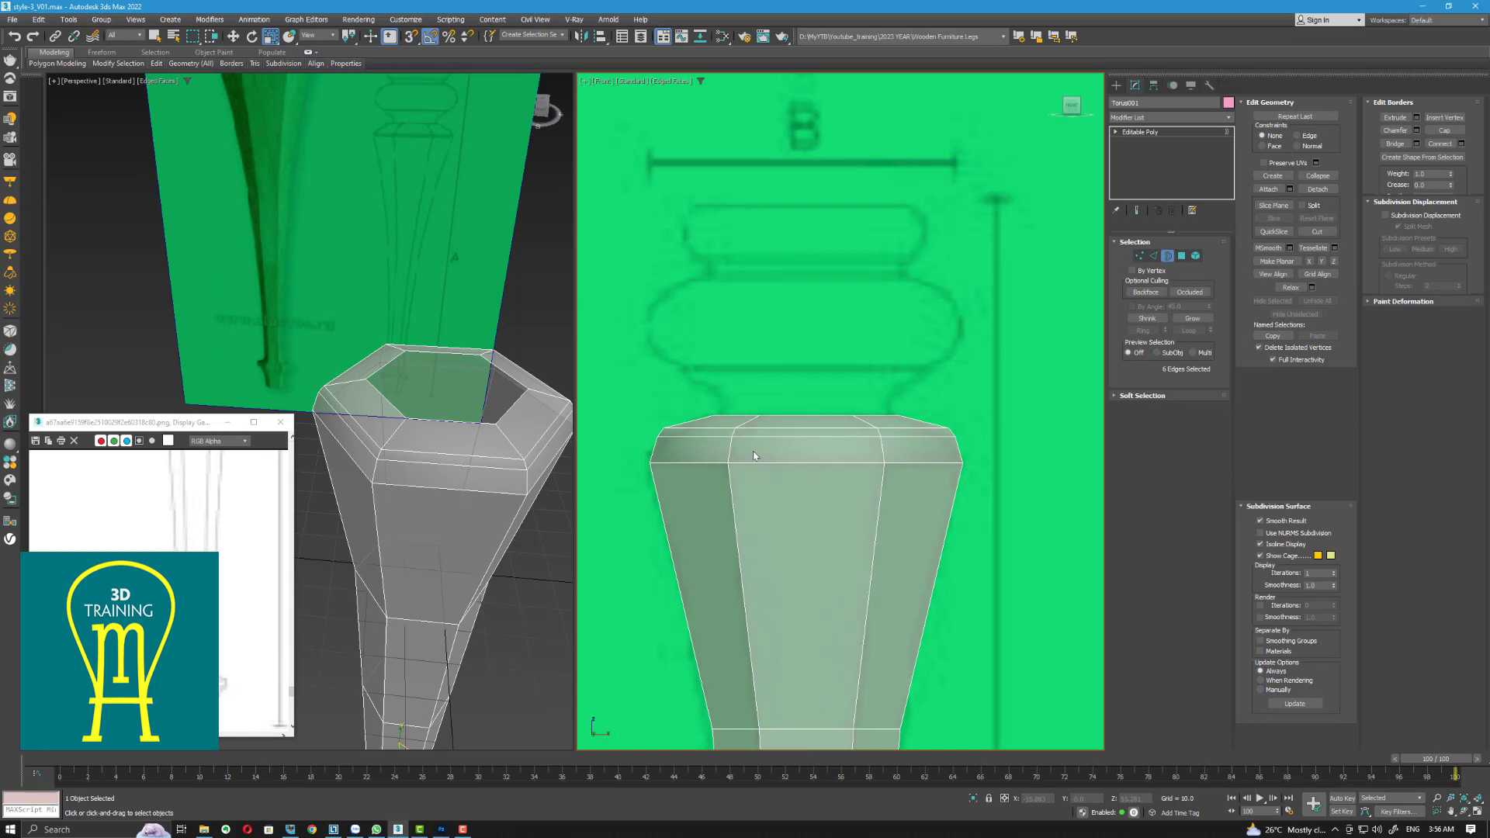
pyautogui.click(806, 412)
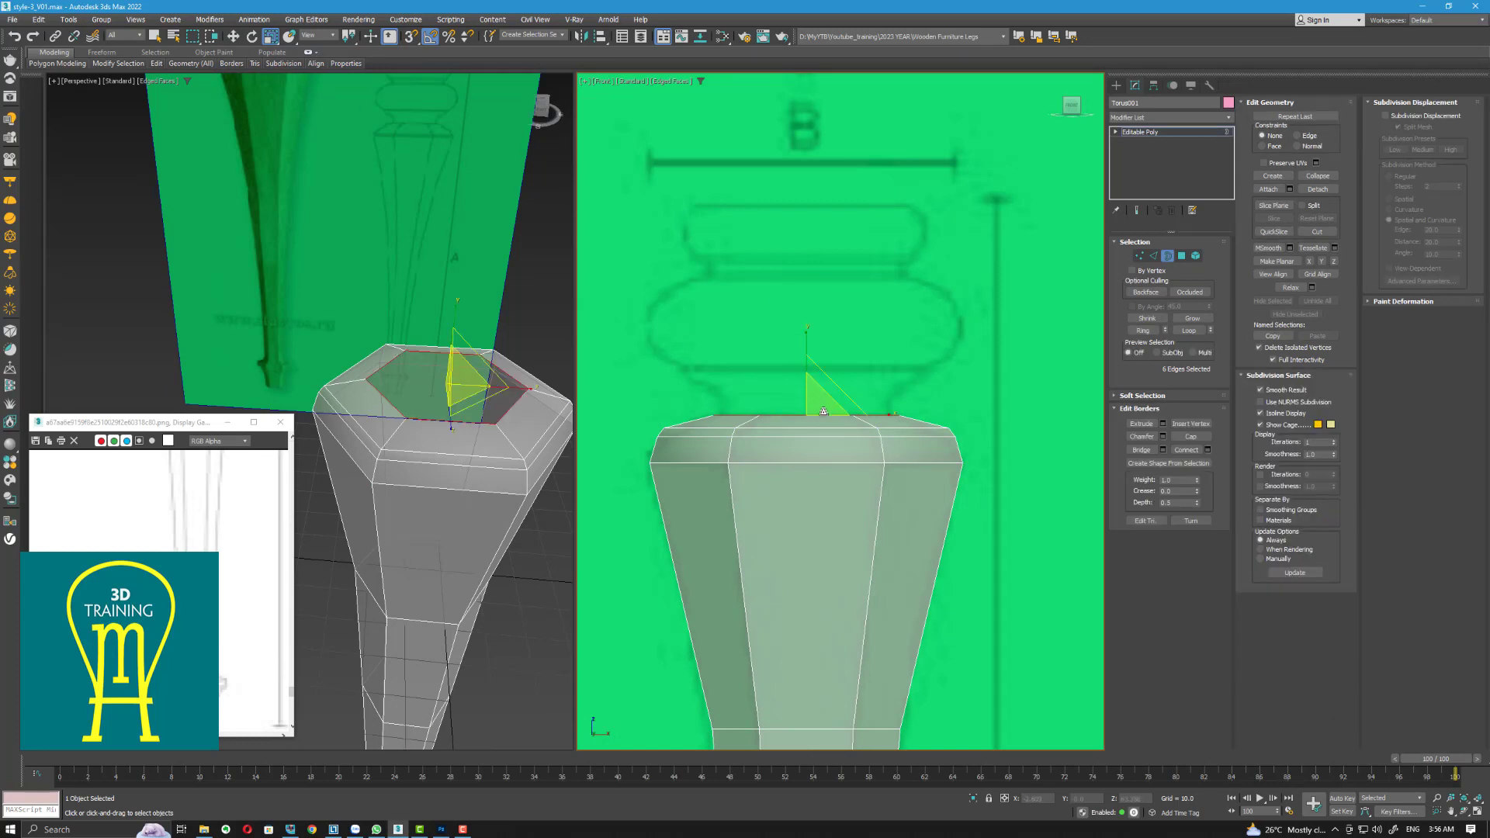
pyautogui.press('w')
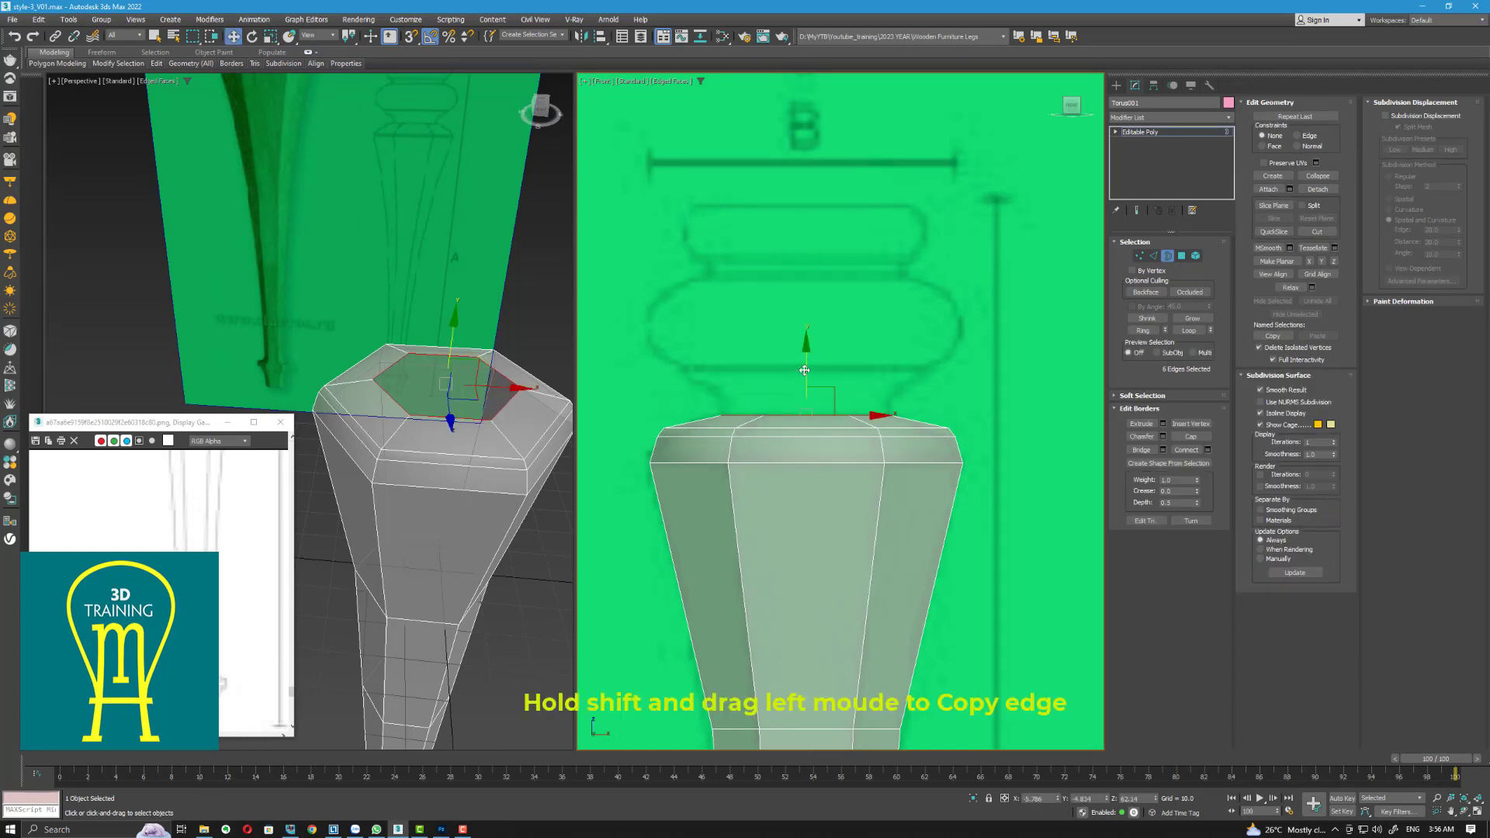
pyautogui.keyDown('shift'); pyautogui.moveTo(805, 370); pyautogui.dragTo(809, 341); pyautogui.keyUp('shift')
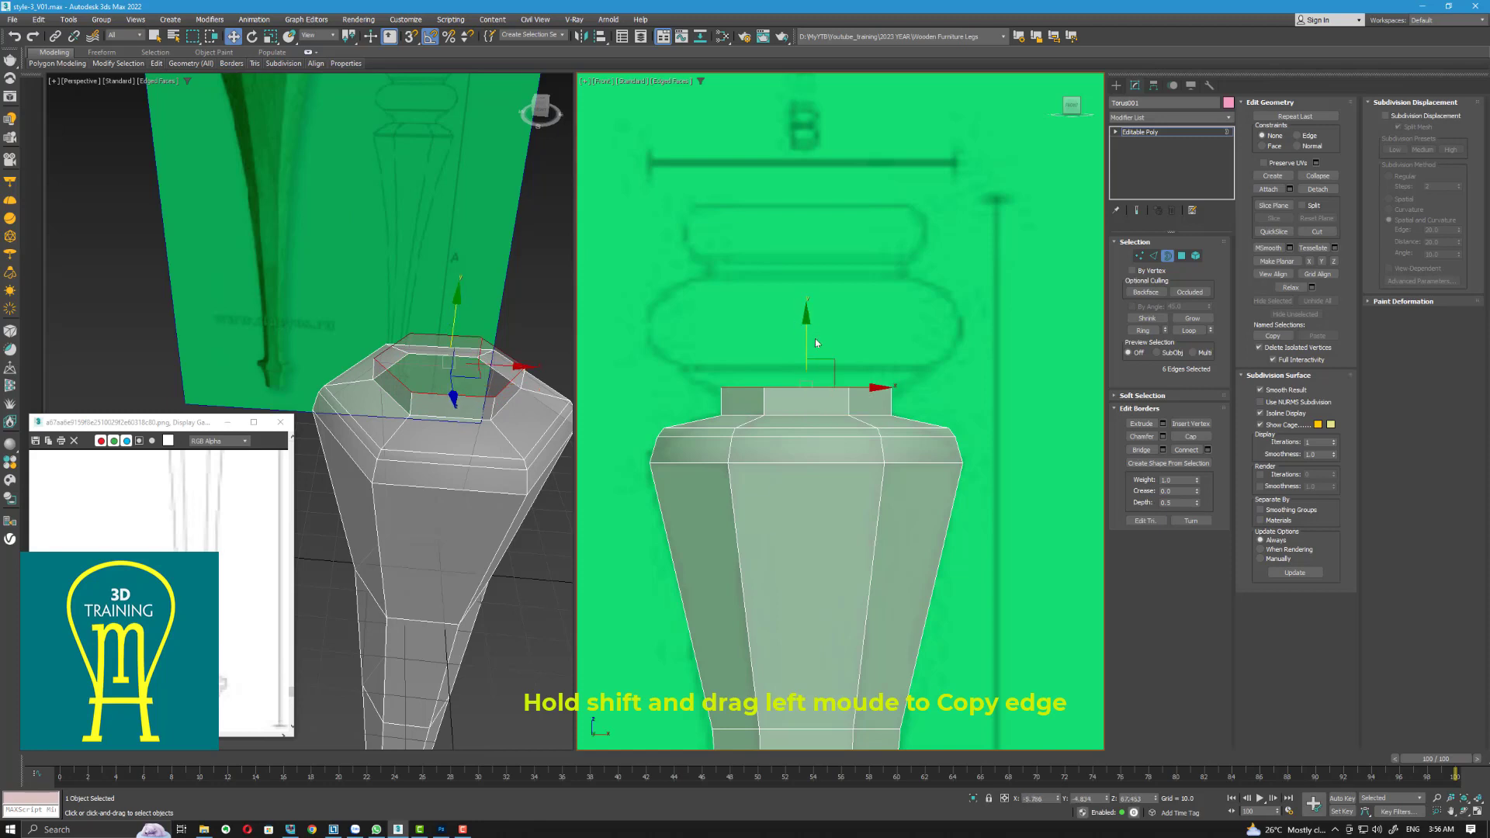
pyautogui.press('r')
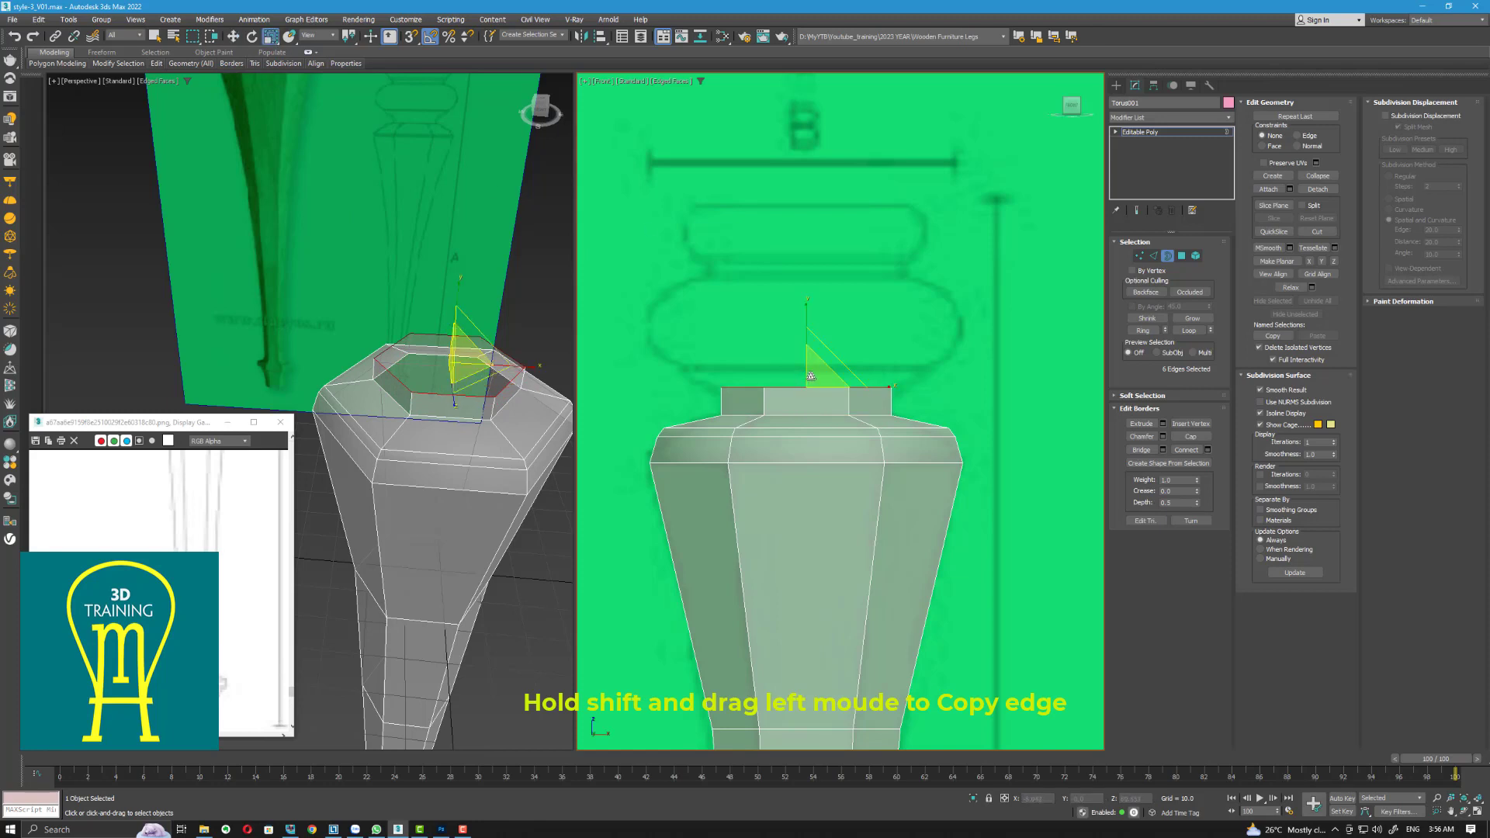
pyautogui.press('w')
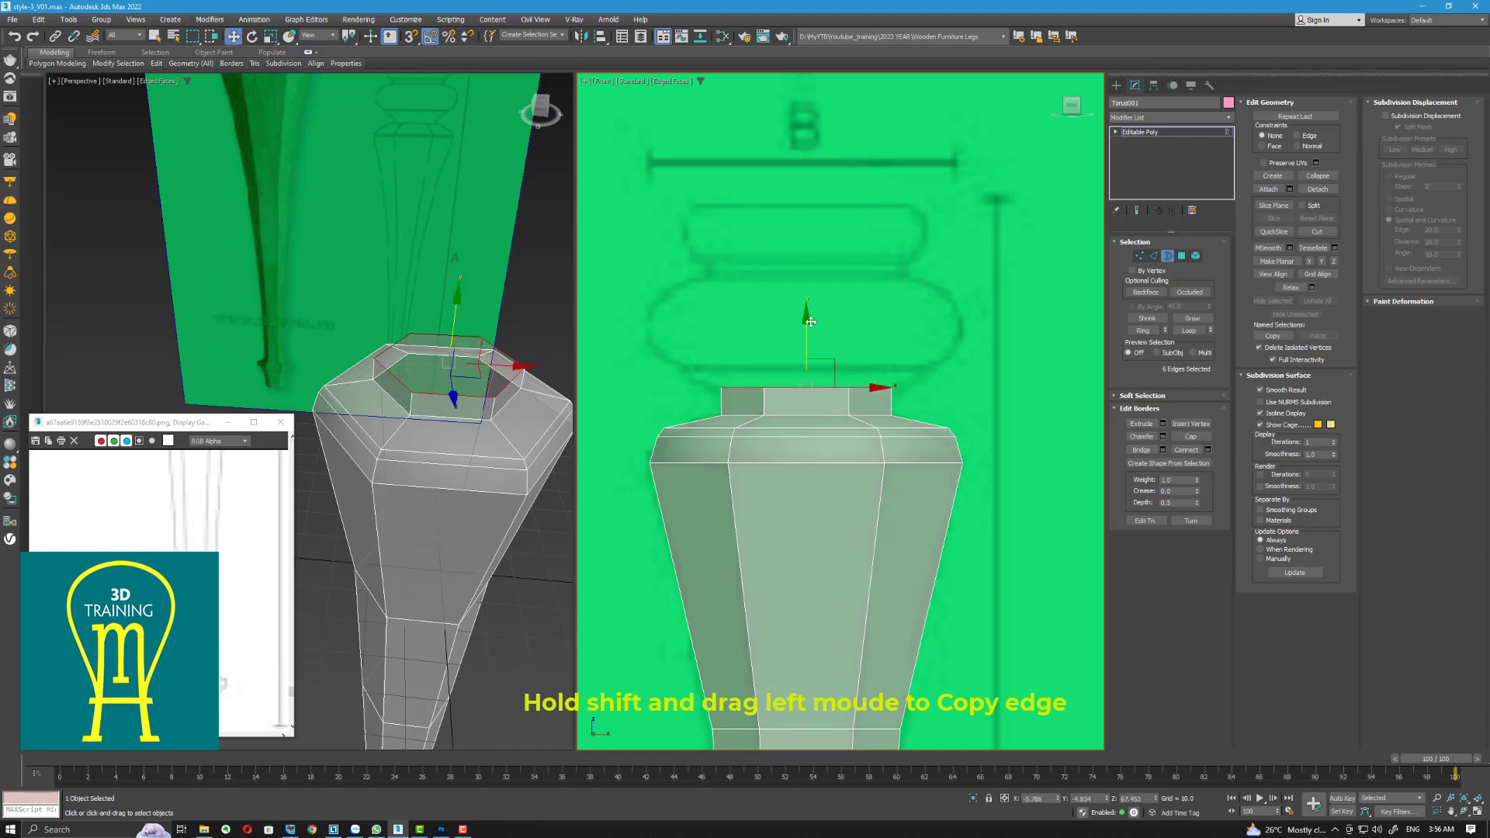
pyautogui.moveTo(805, 326); pyautogui.dragTo(806, 305)
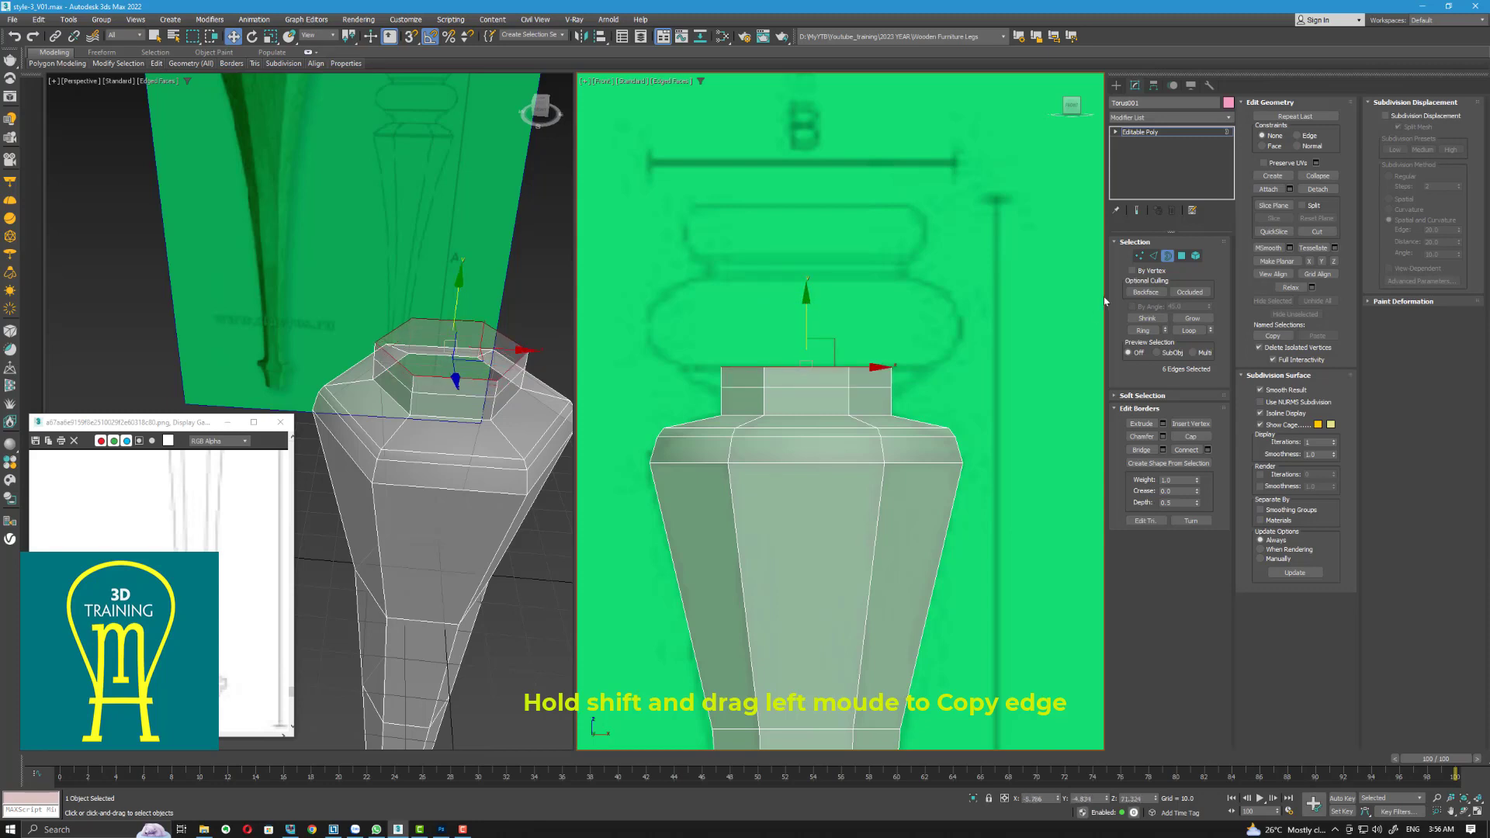
# Adjust the neck's middle edge loop and scale its top edge loop outward to flare toward the drawn ring
pyautogui.click(1155, 257)
pyautogui.hotkey('ctrl', 'z')
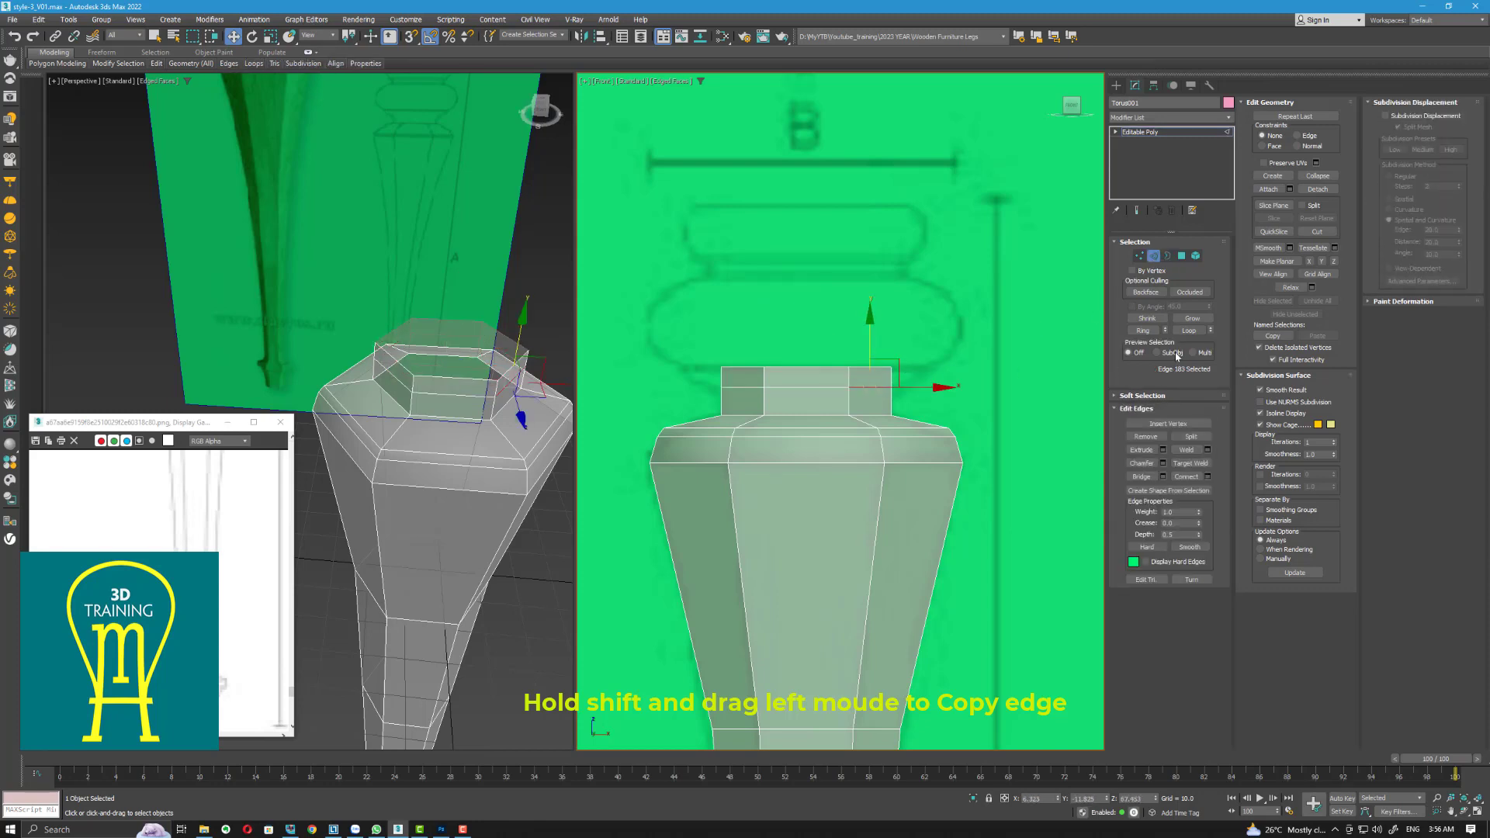
pyautogui.click(271, 36)
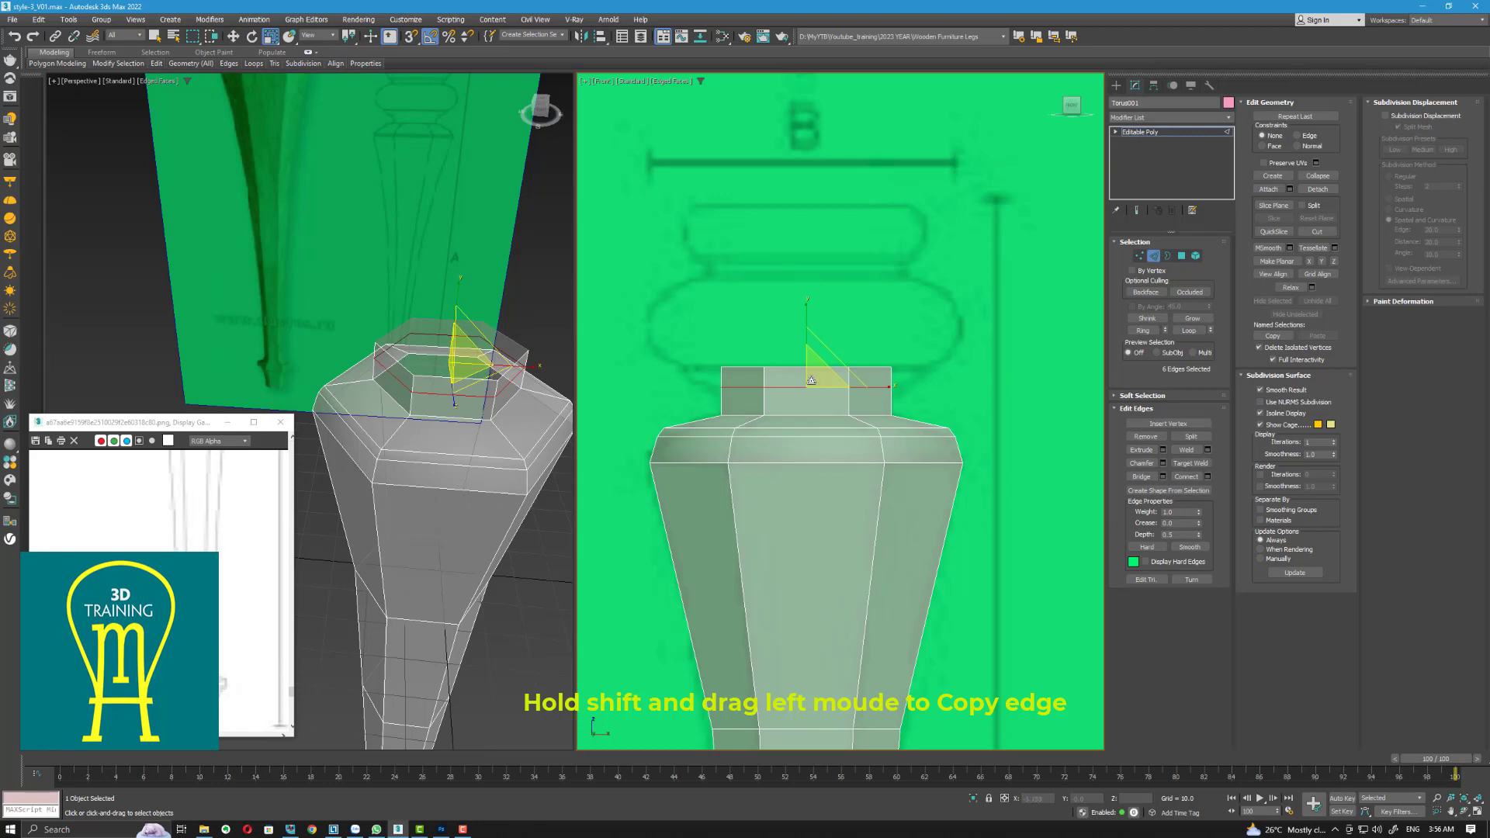
pyautogui.moveTo(808, 382); pyautogui.dragTo(823, 332)
pyautogui.hotkey('ctrl', 'z')
pyautogui.click(851, 366)
pyautogui.click(1190, 331)
# Connect the short edges of the neck's flared top band with one edge loop and scale it inward to curve the profile
pyautogui.click(914, 377)
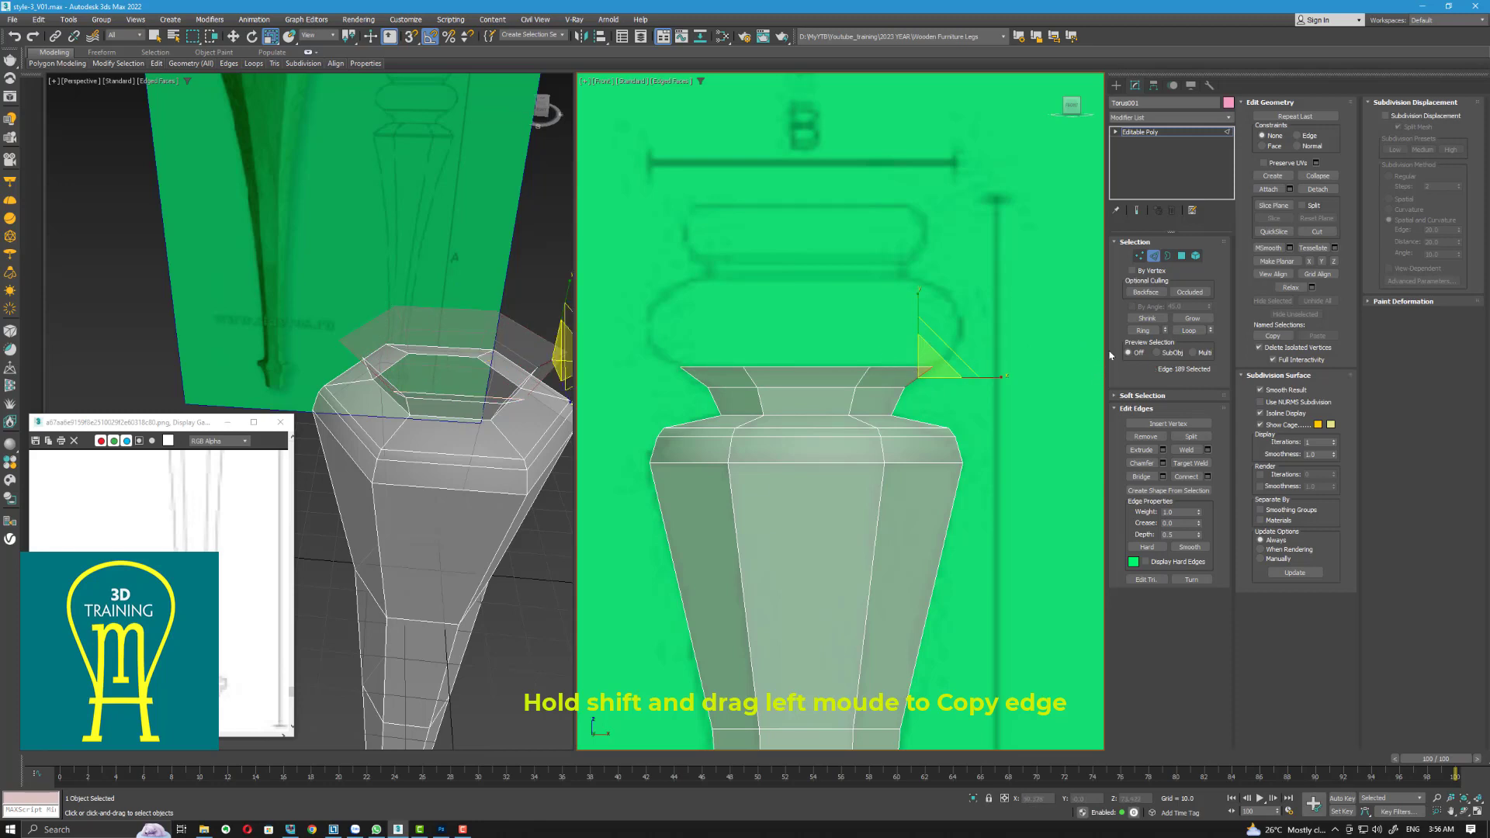
pyautogui.click(1142, 331)
pyautogui.click(1208, 477)
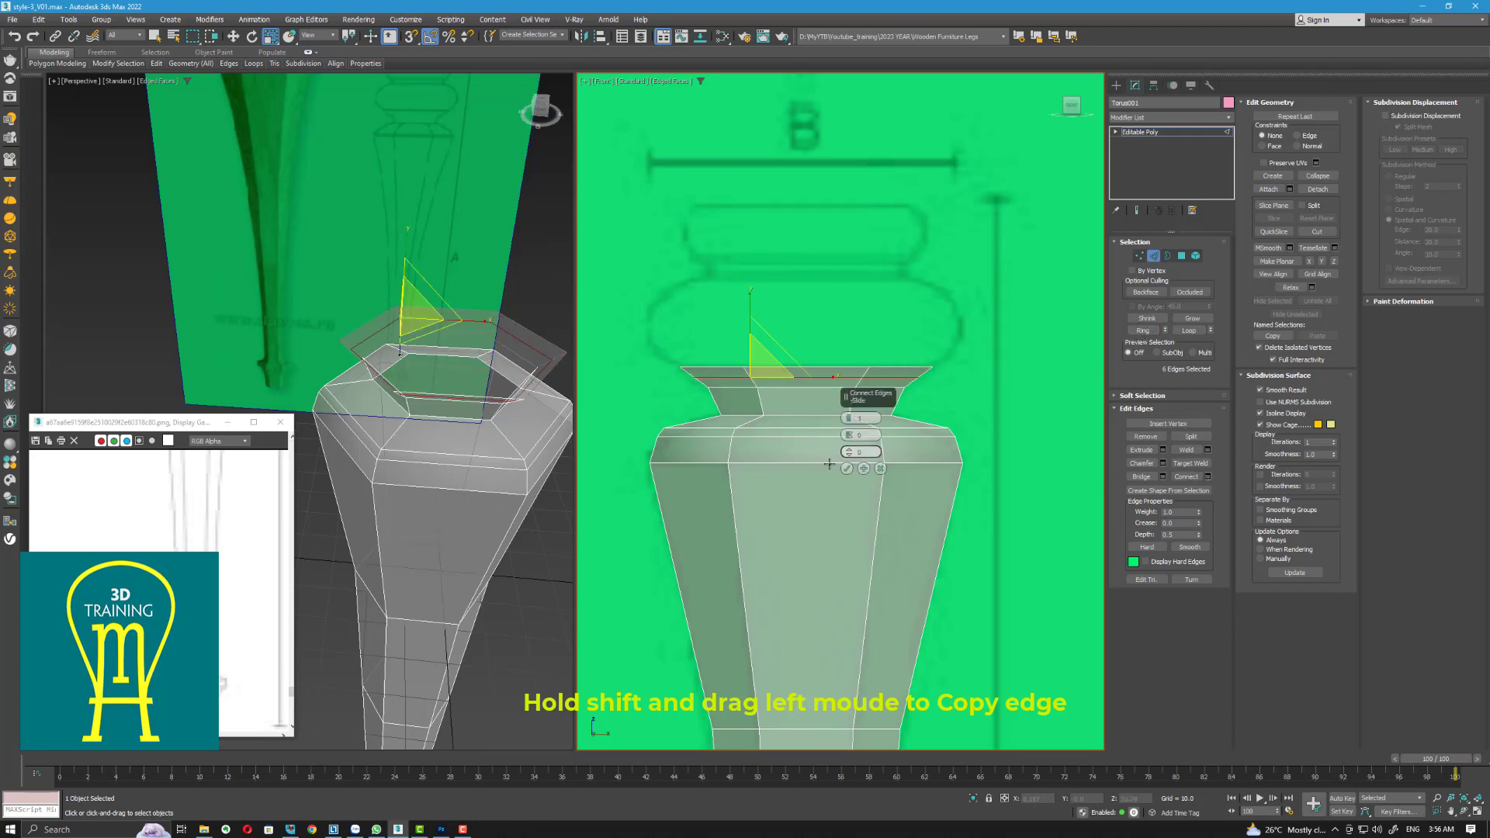
pyautogui.moveTo(855, 461); pyautogui.dragTo(855, 446)
pyautogui.click(847, 468)
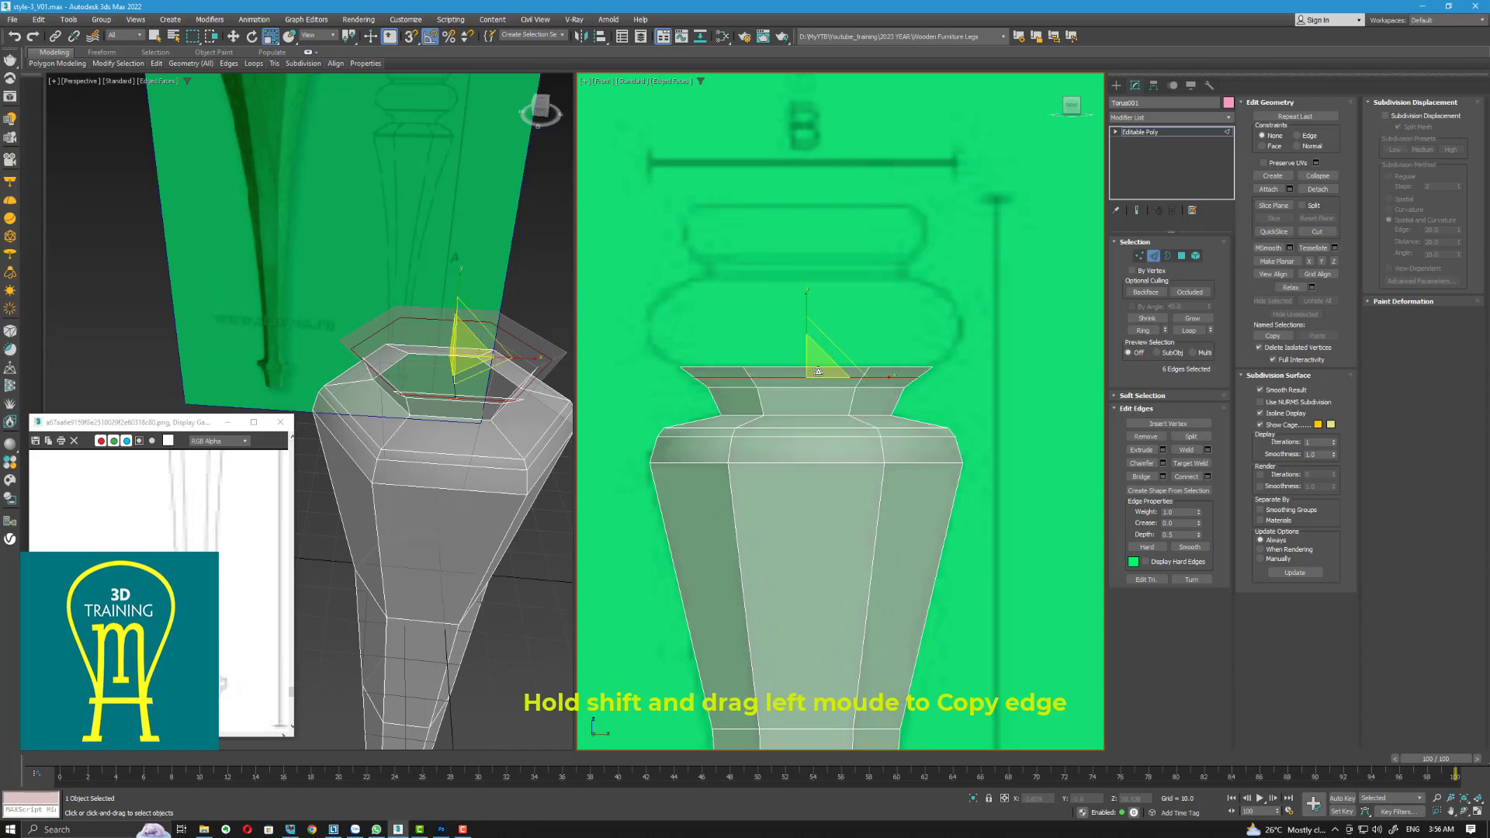
pyautogui.keyDown('shift'); pyautogui.moveTo(819, 372); pyautogui.dragTo(816, 380); pyautogui.keyUp('shift')
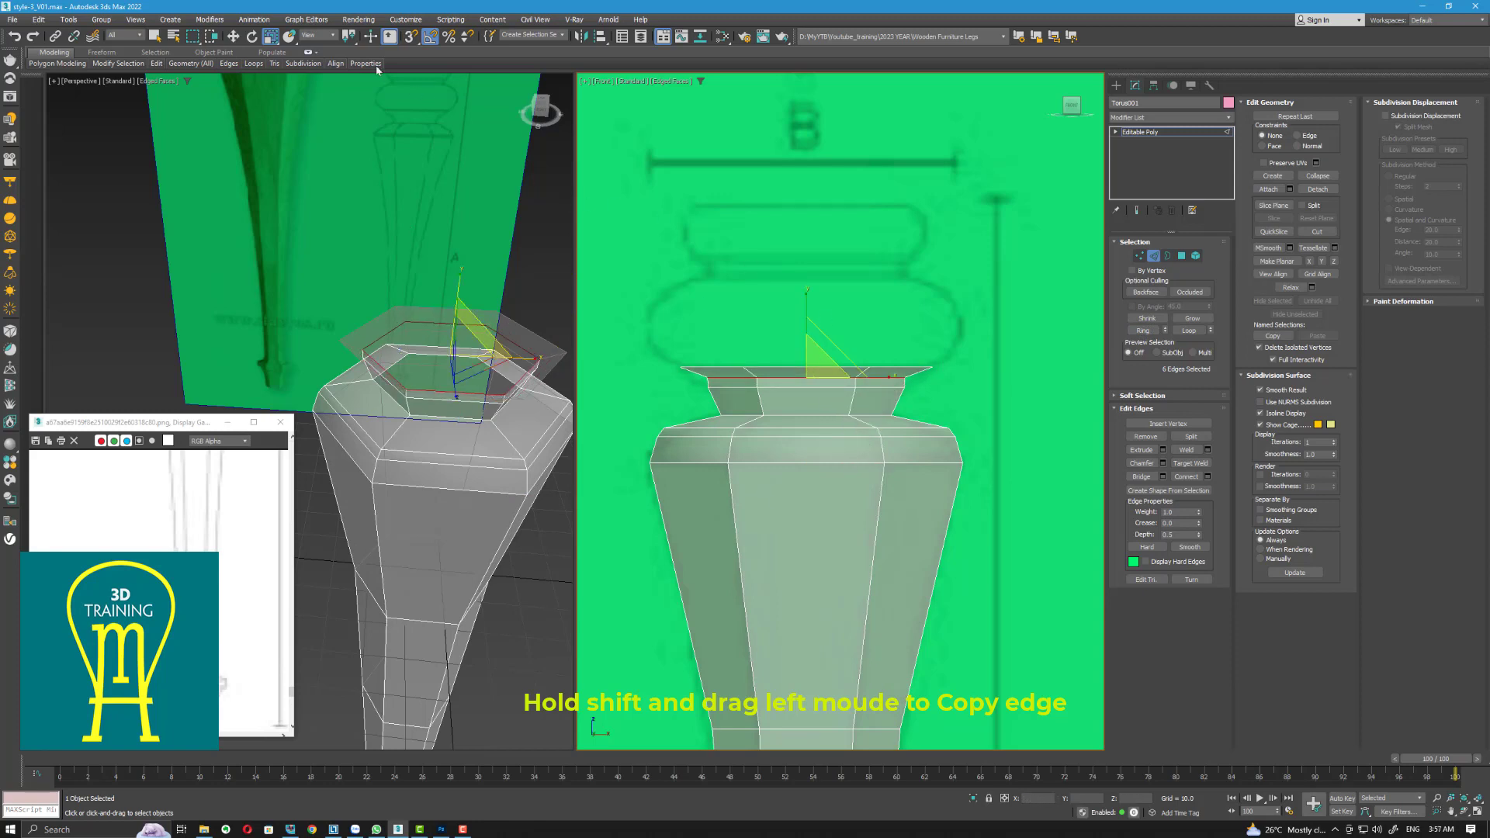
# Clear the selection of the neck's vertices and save the scene as style-3_V02.max
pyautogui.click(1140, 256)
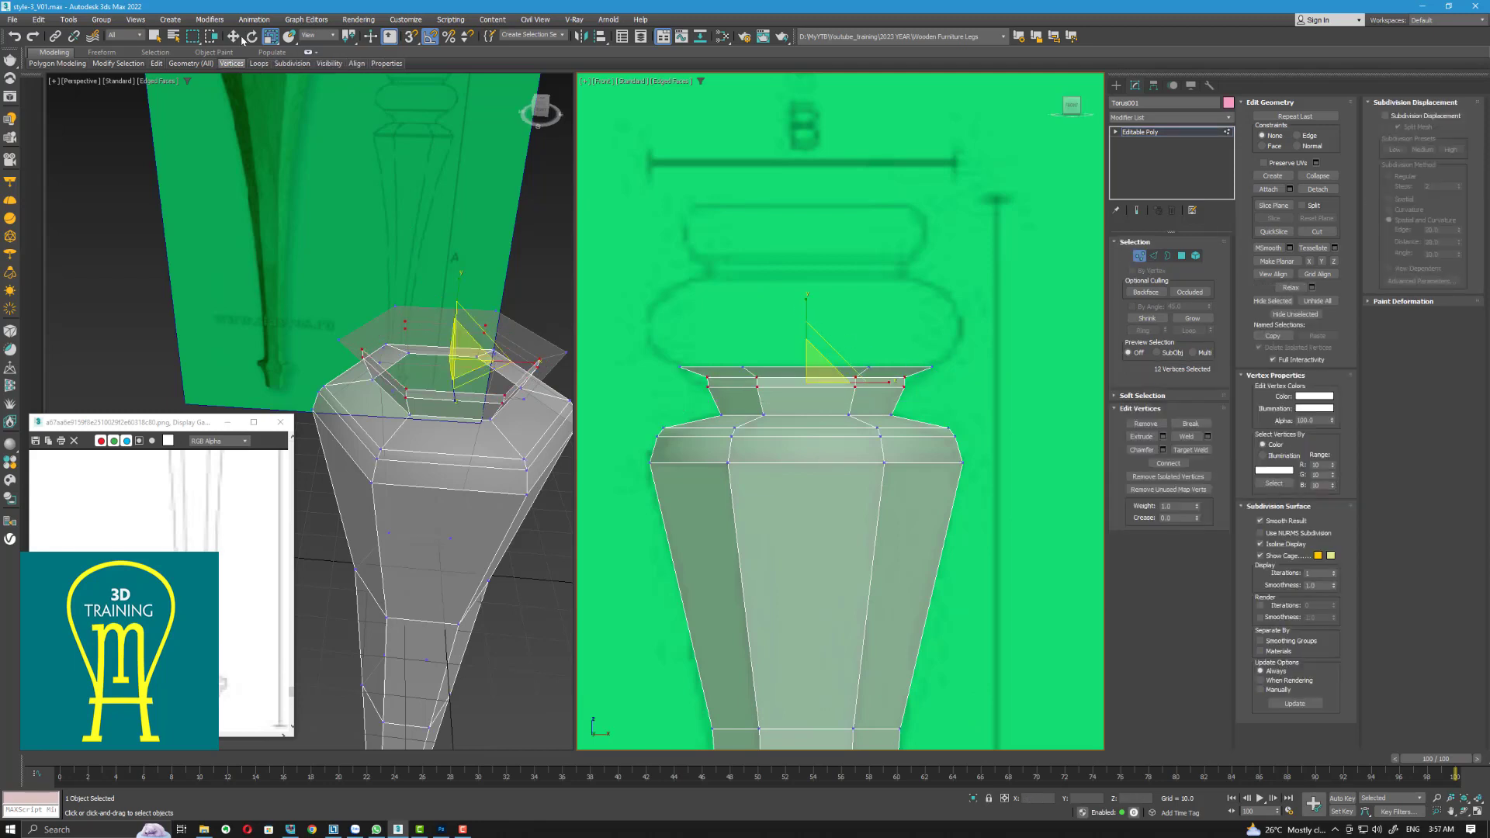
pyautogui.press('w')
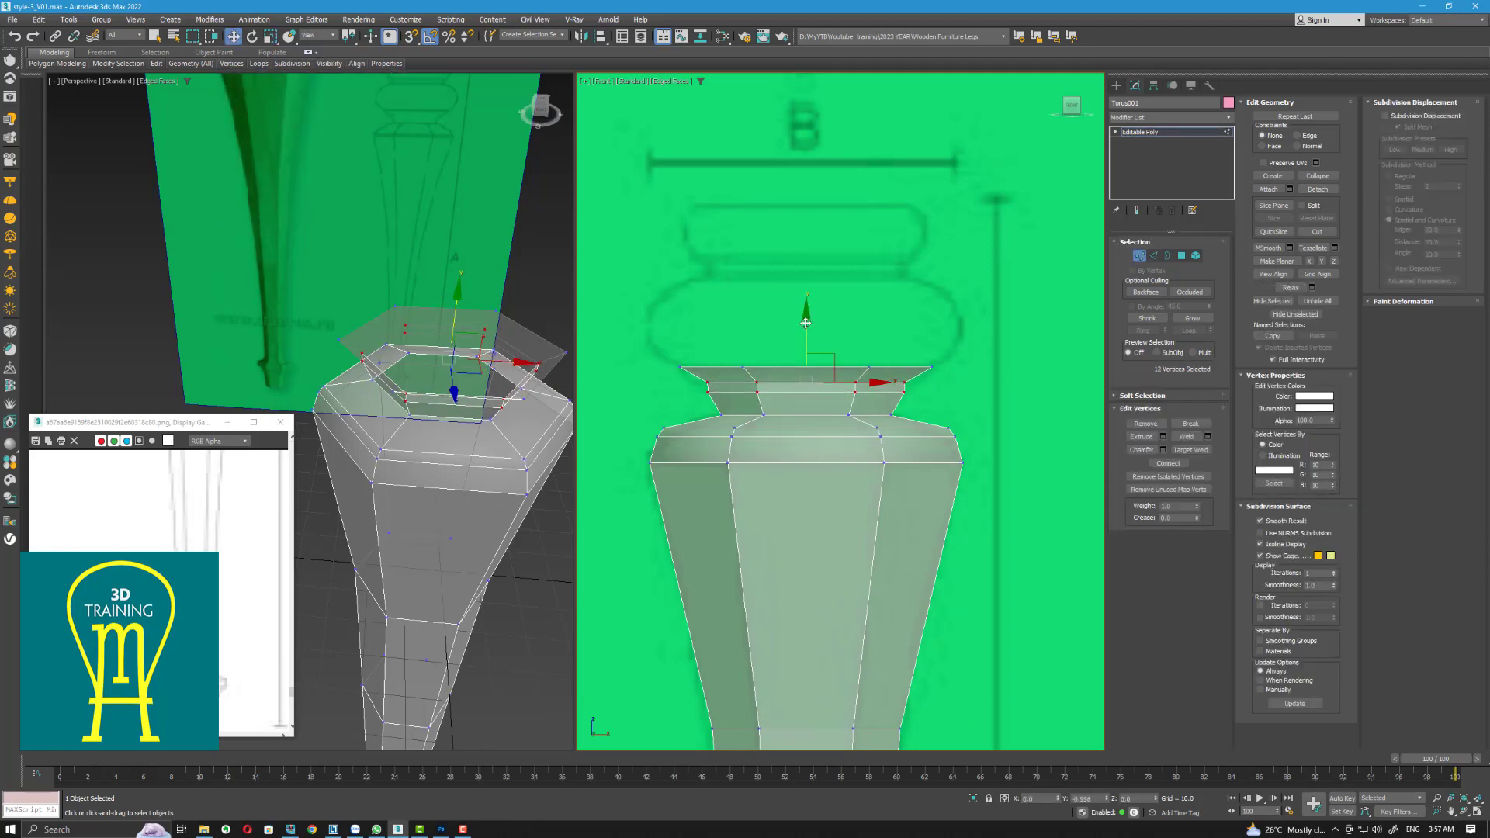
pyautogui.click(966, 424)
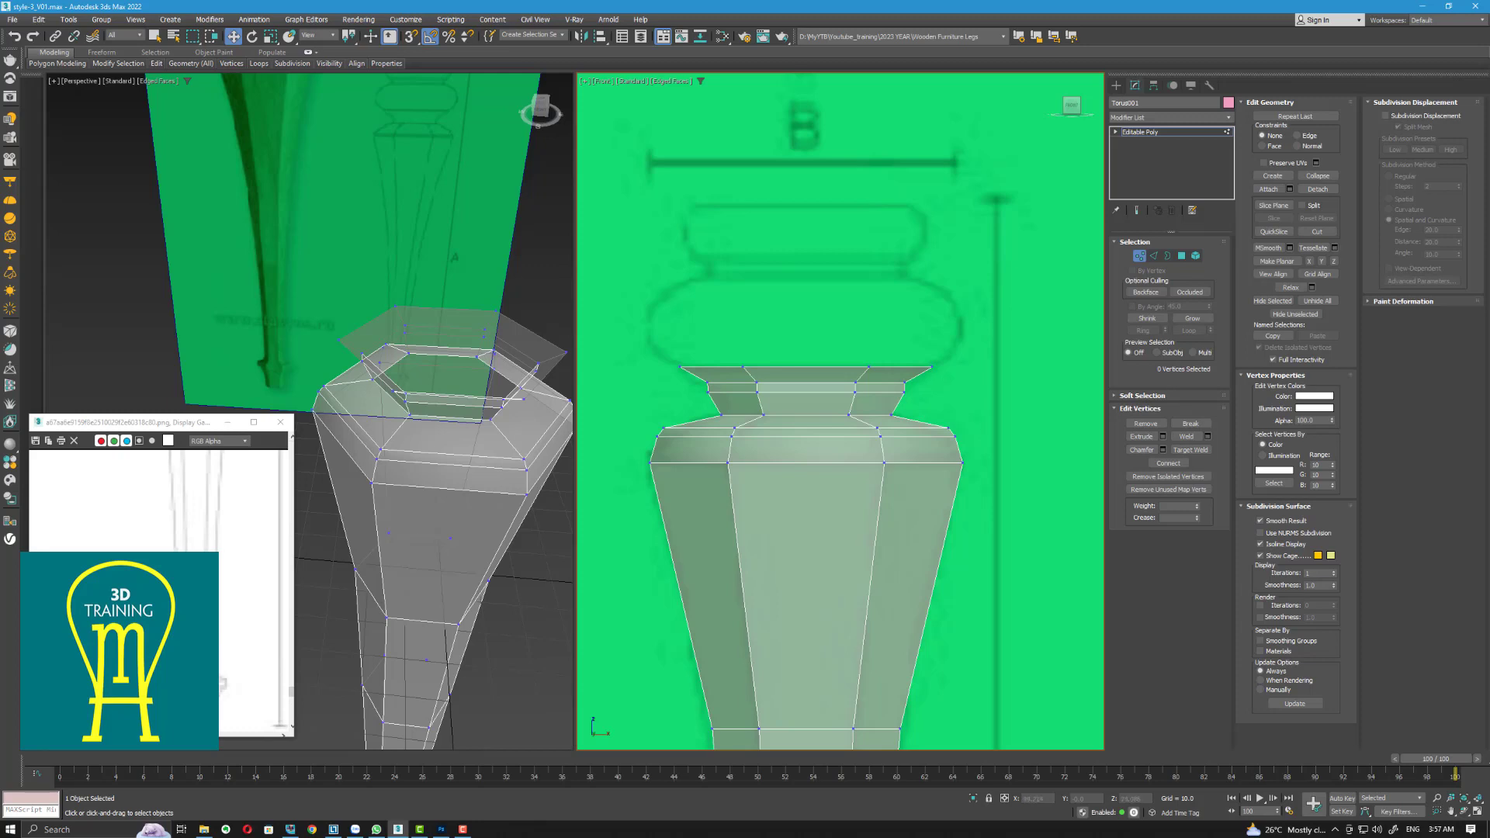
pyautogui.hotkey('ctrl', 's')
# Select all vertical corner edges around the leg, looped along its full height from the neck to the foot
pyautogui.scroll(-3, 899, 619)
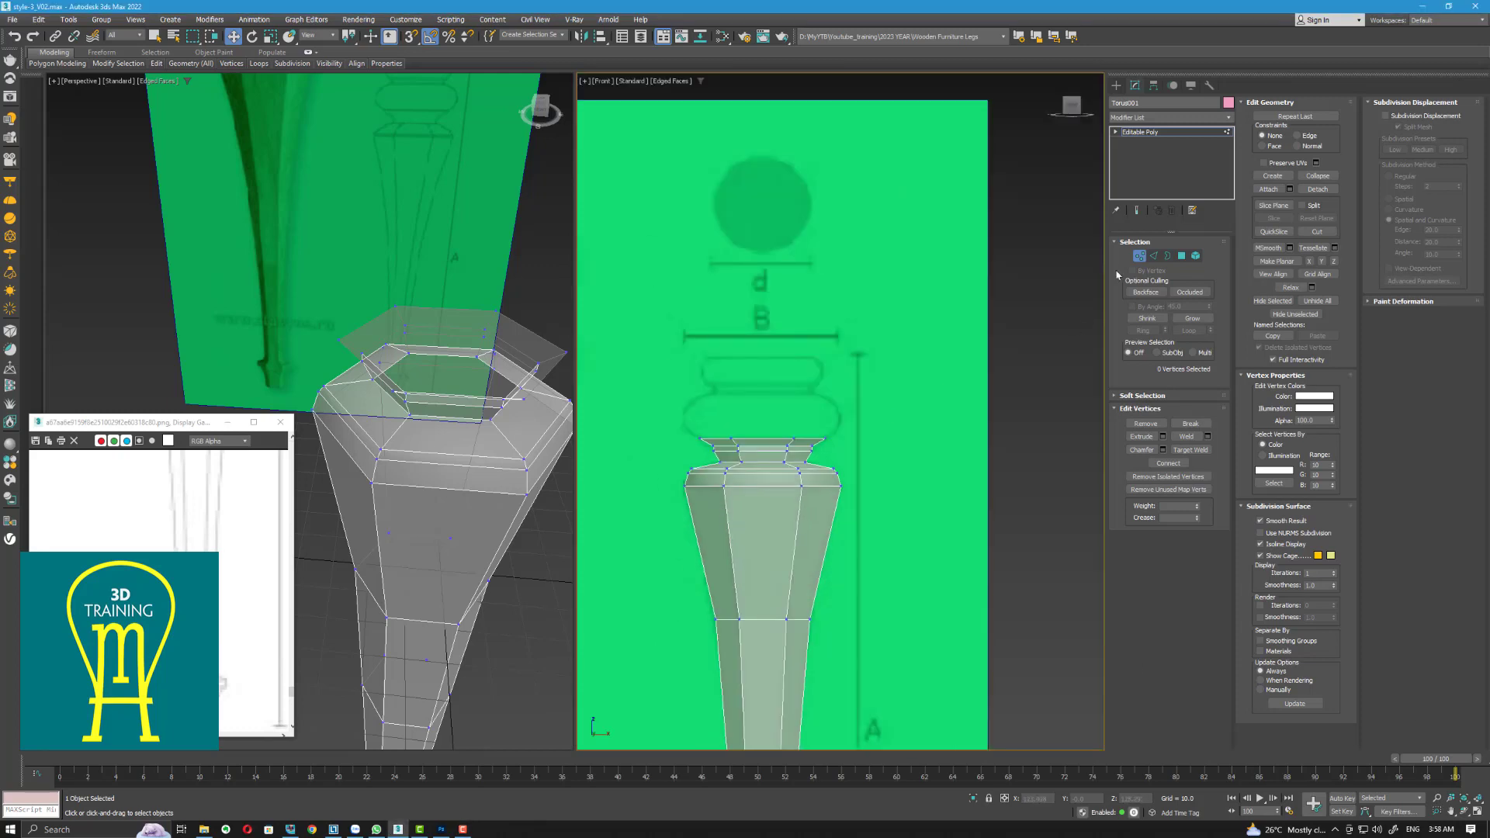
pyautogui.click(1139, 258)
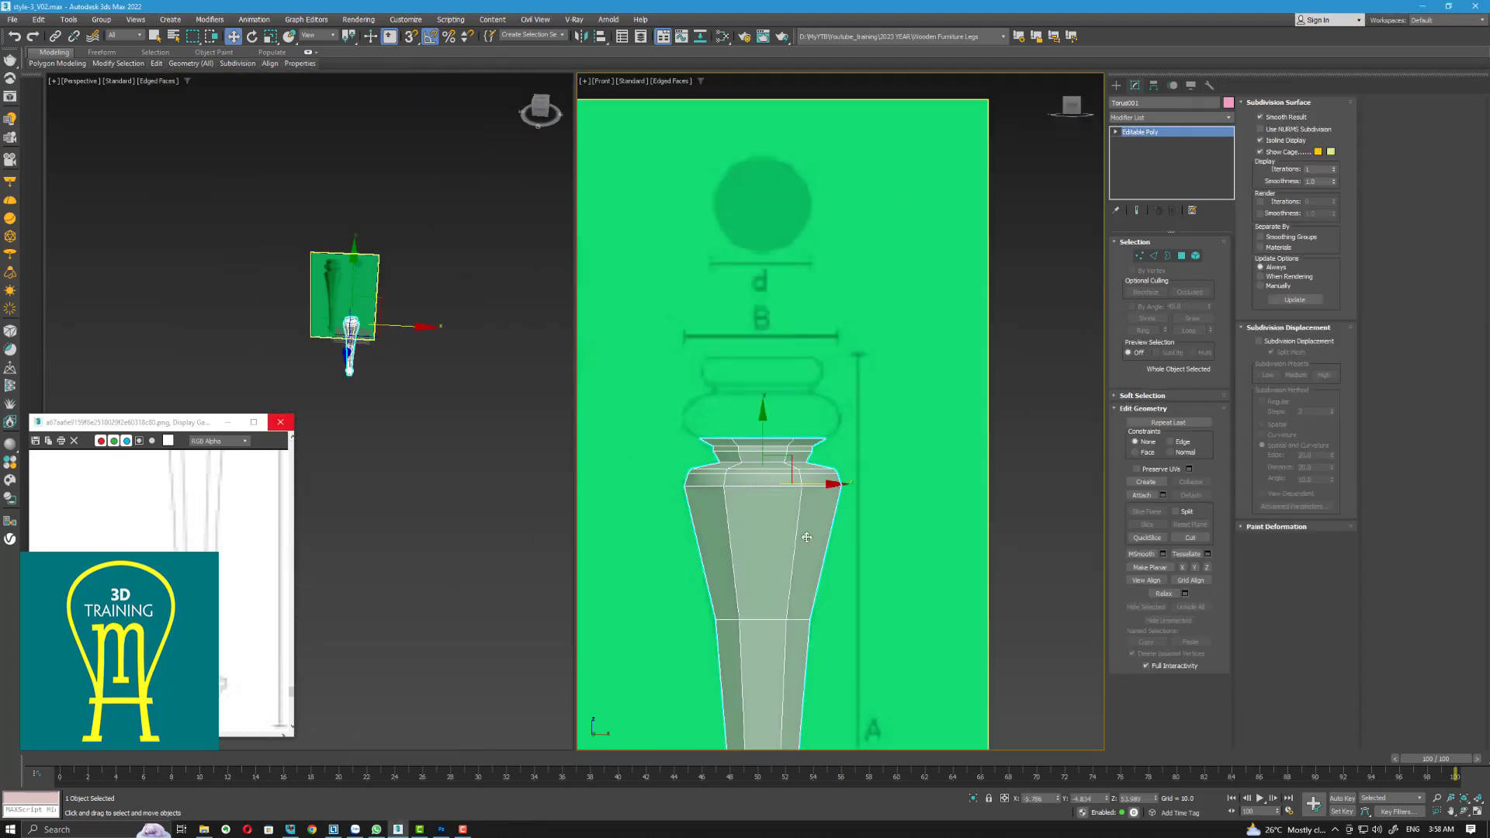
pyautogui.moveTo(811, 464); pyautogui.dragTo(804, 497, button='middle')
pyautogui.click(1155, 257)
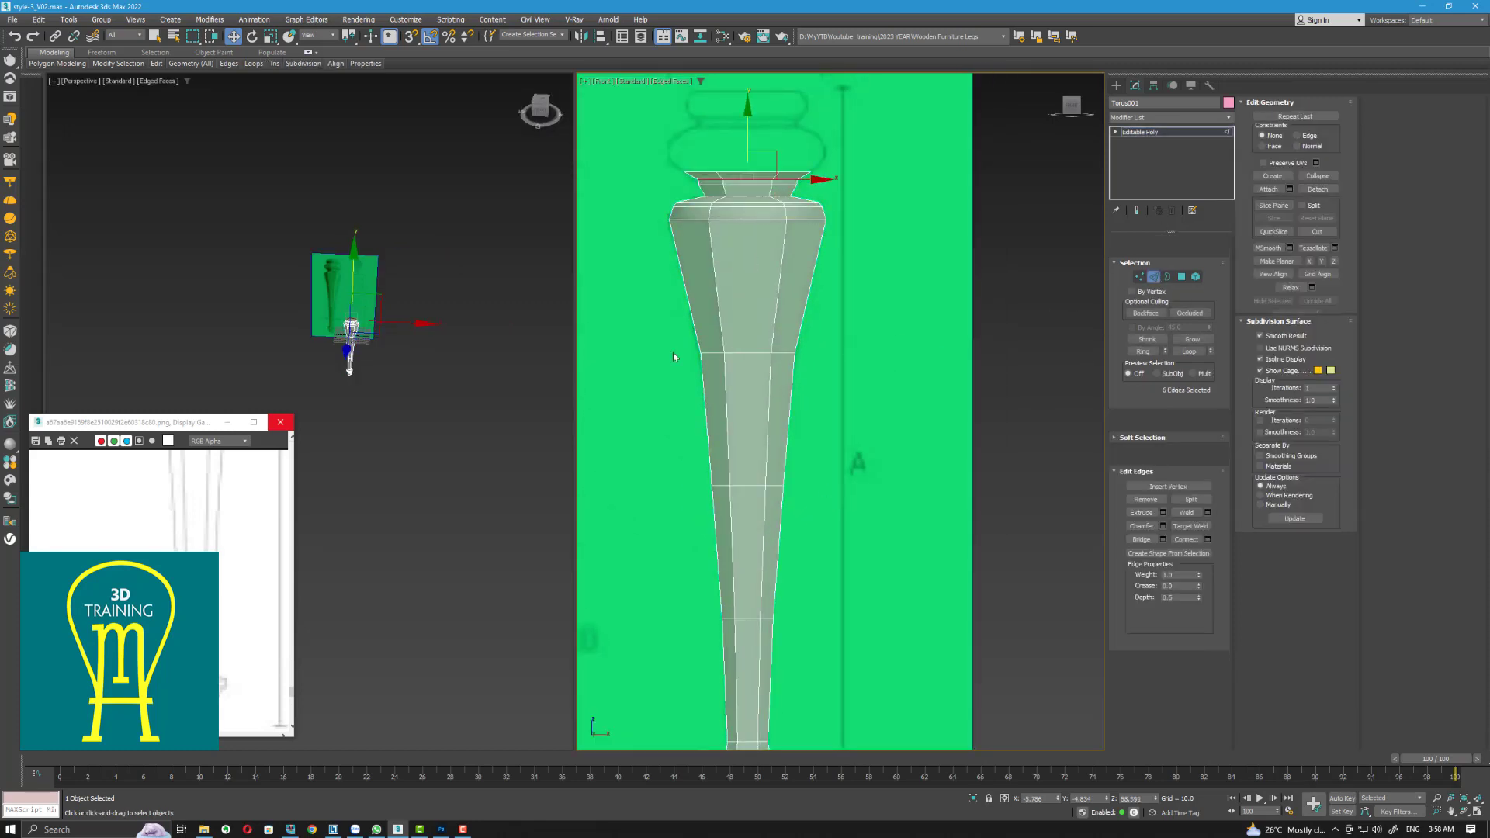
pyautogui.click(718, 290)
pyautogui.click(1143, 330)
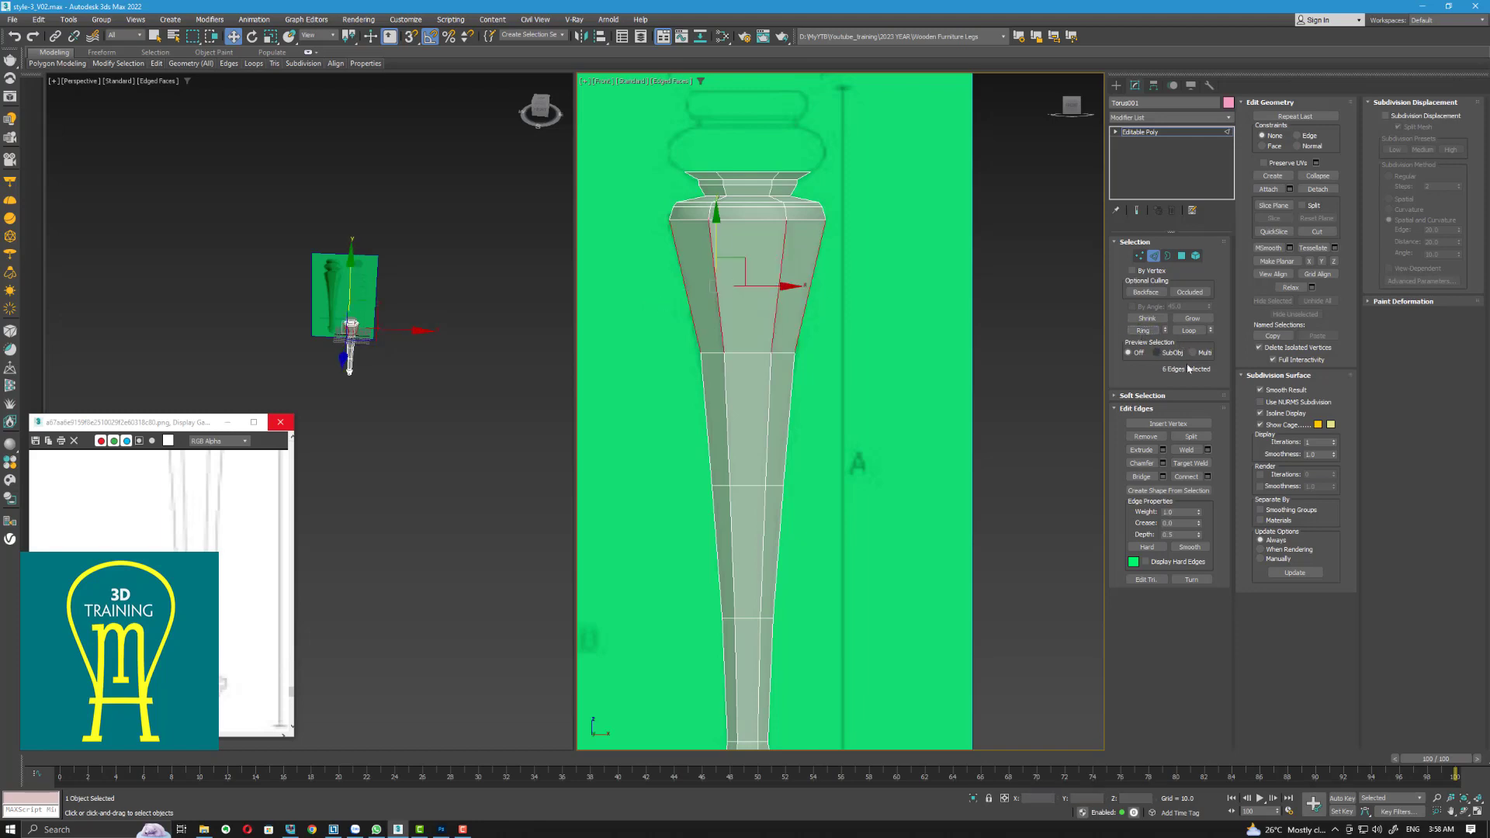
pyautogui.click(1190, 330)
pyautogui.moveTo(764, 435); pyautogui.dragTo(732, 333, button='middle')
pyautogui.scroll(4, 738, 388)
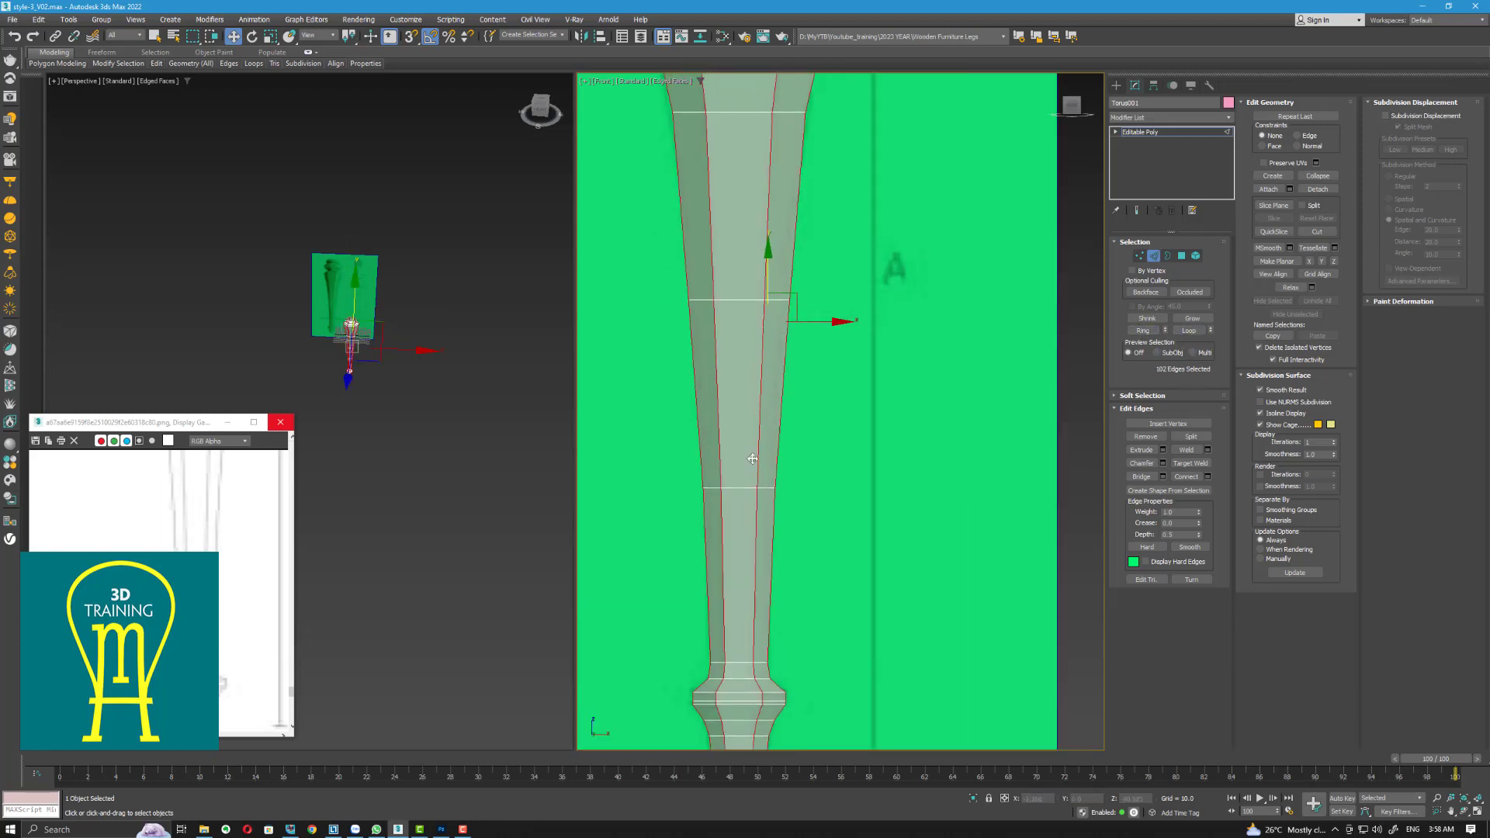
pyautogui.moveTo(739, 386); pyautogui.dragTo(747, 502, button='middle')
pyautogui.scroll(-4, 246, 543)
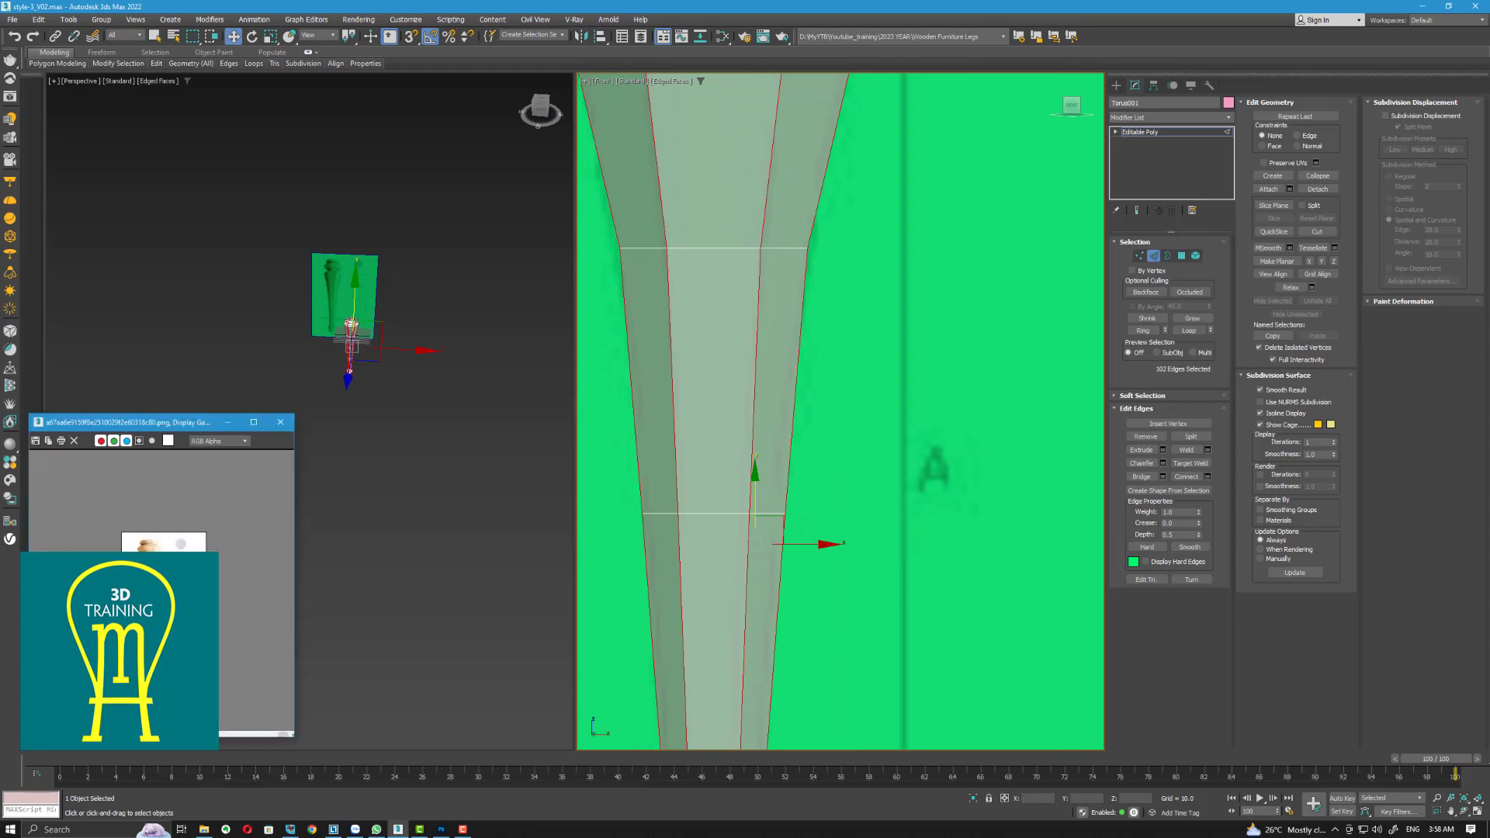
# Chamfer the selected vertical corner edges into narrow bands with one segment along the leg's full height
pyautogui.scroll(3, 155, 541)
pyautogui.moveTo(117, 540); pyautogui.dragTo(134, 586, button='middle')
pyautogui.scroll(3, 138, 541)
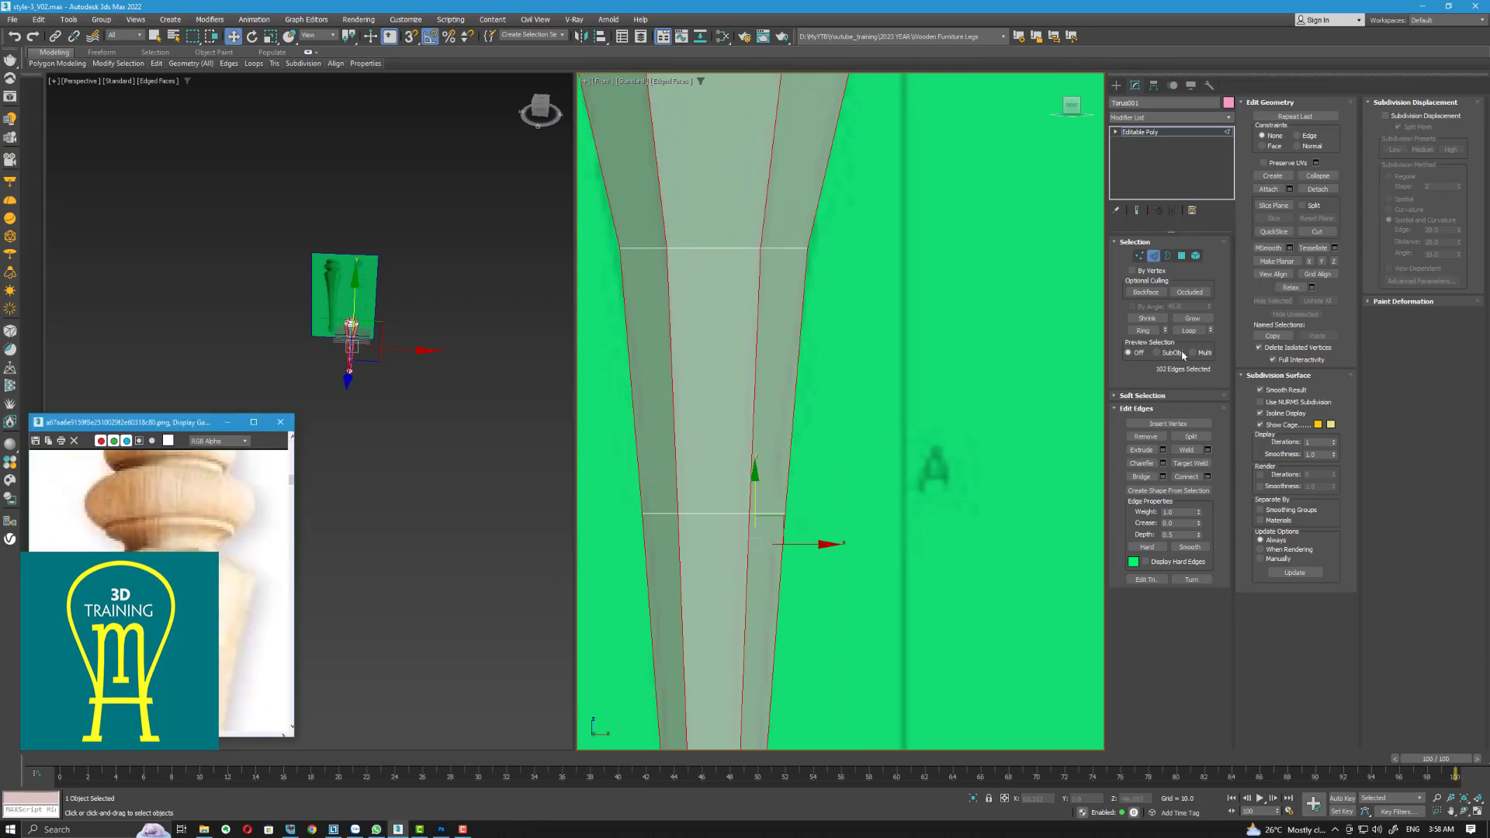
pyautogui.click(1163, 463)
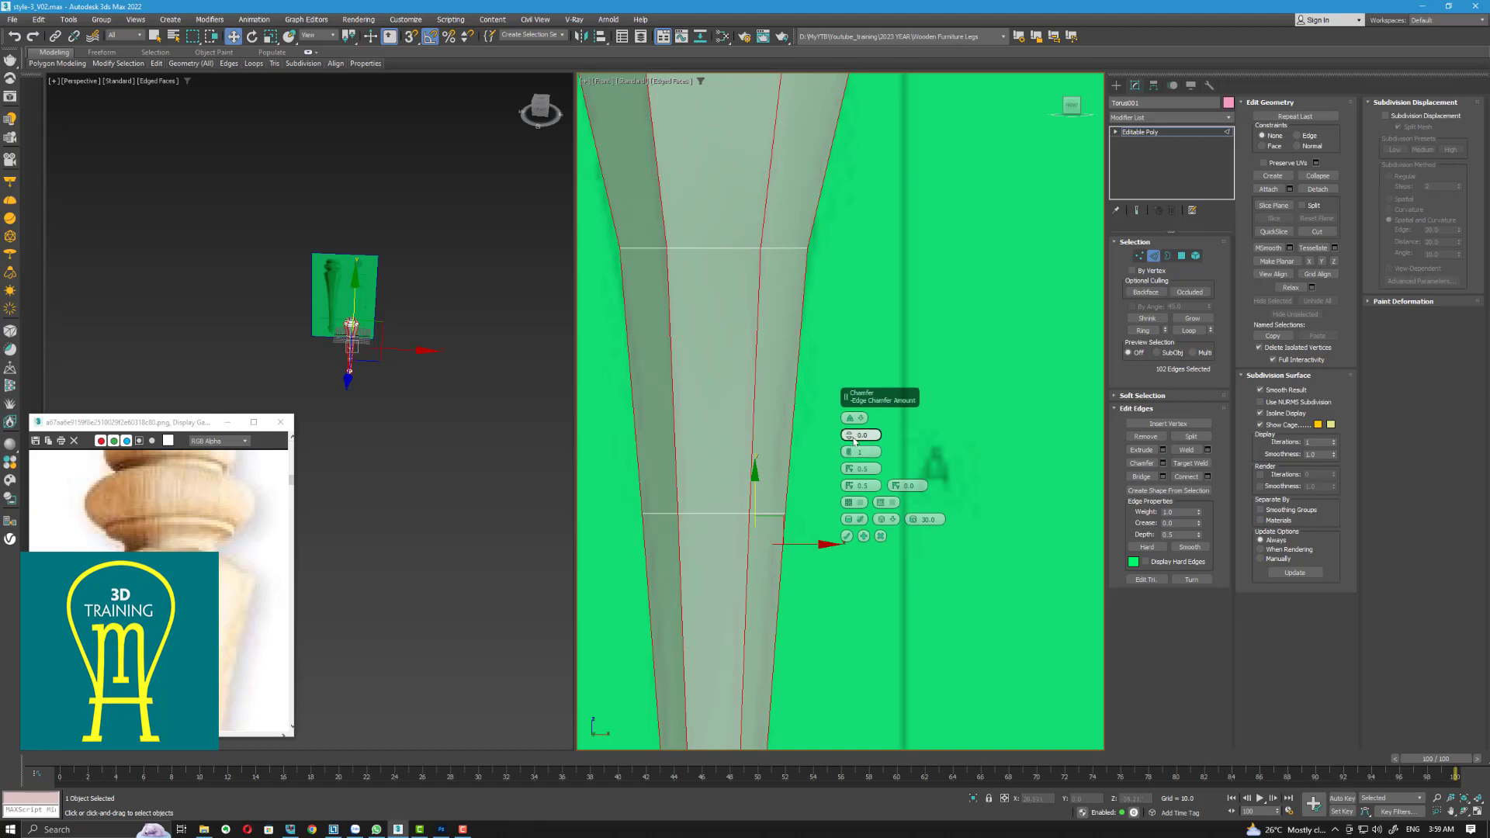
pyautogui.moveTo(849, 433); pyautogui.dragTo(847, 425)
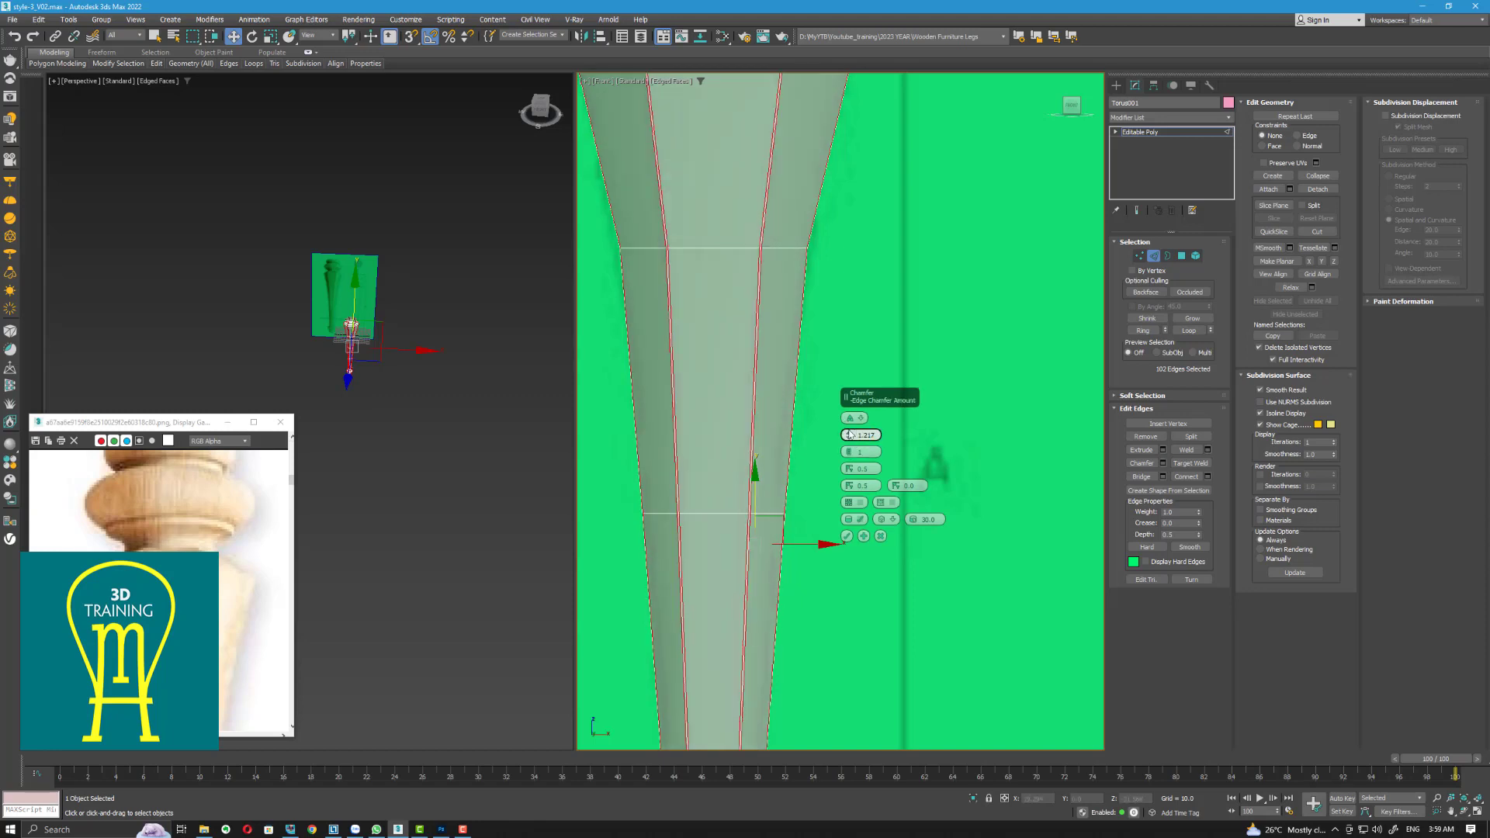
pyautogui.scroll(4, 762, 400)
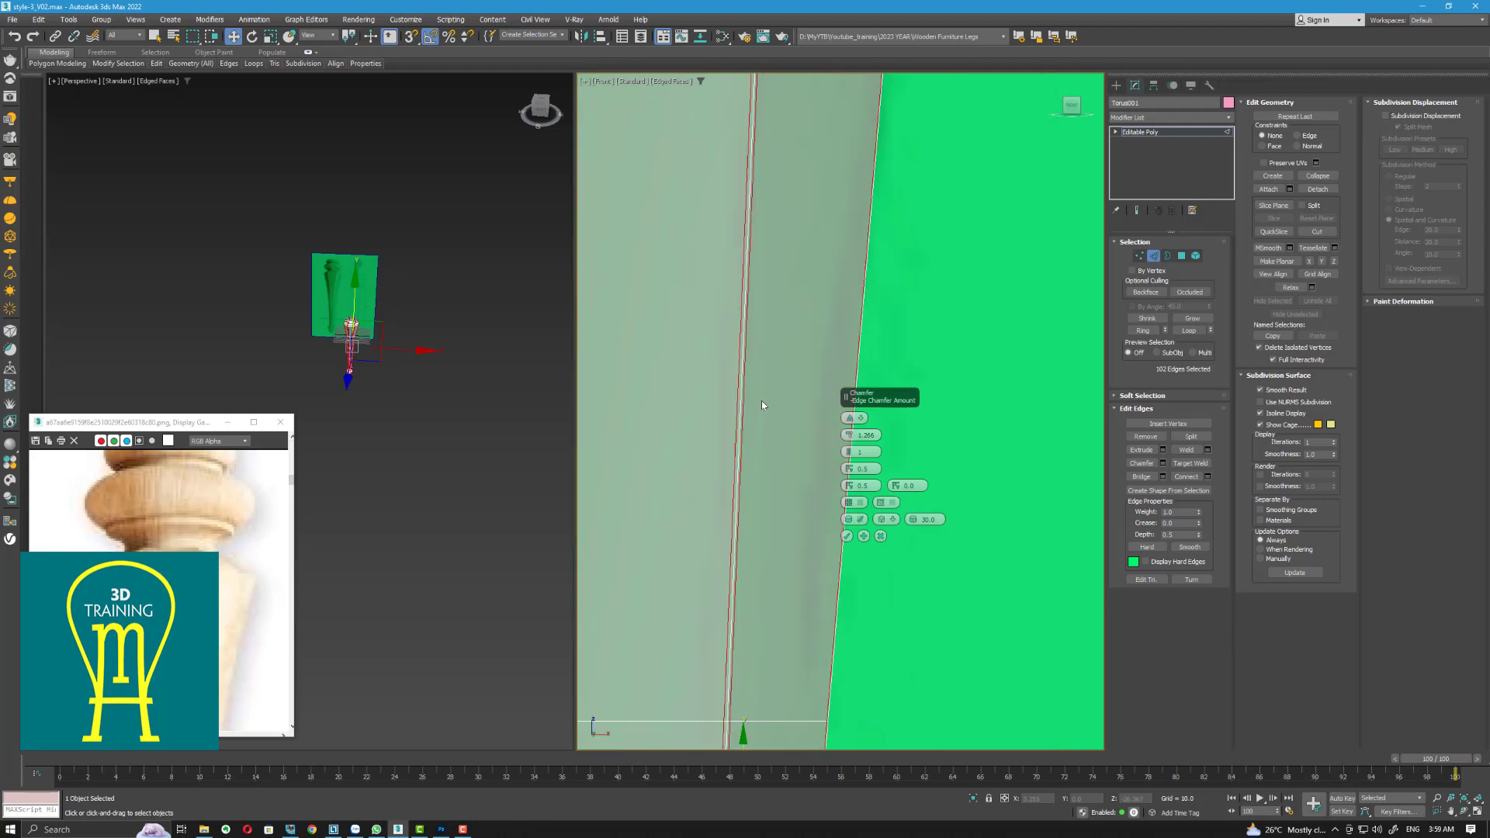
pyautogui.moveTo(848, 454); pyautogui.dragTo(850, 456)
pyautogui.click(850, 452)
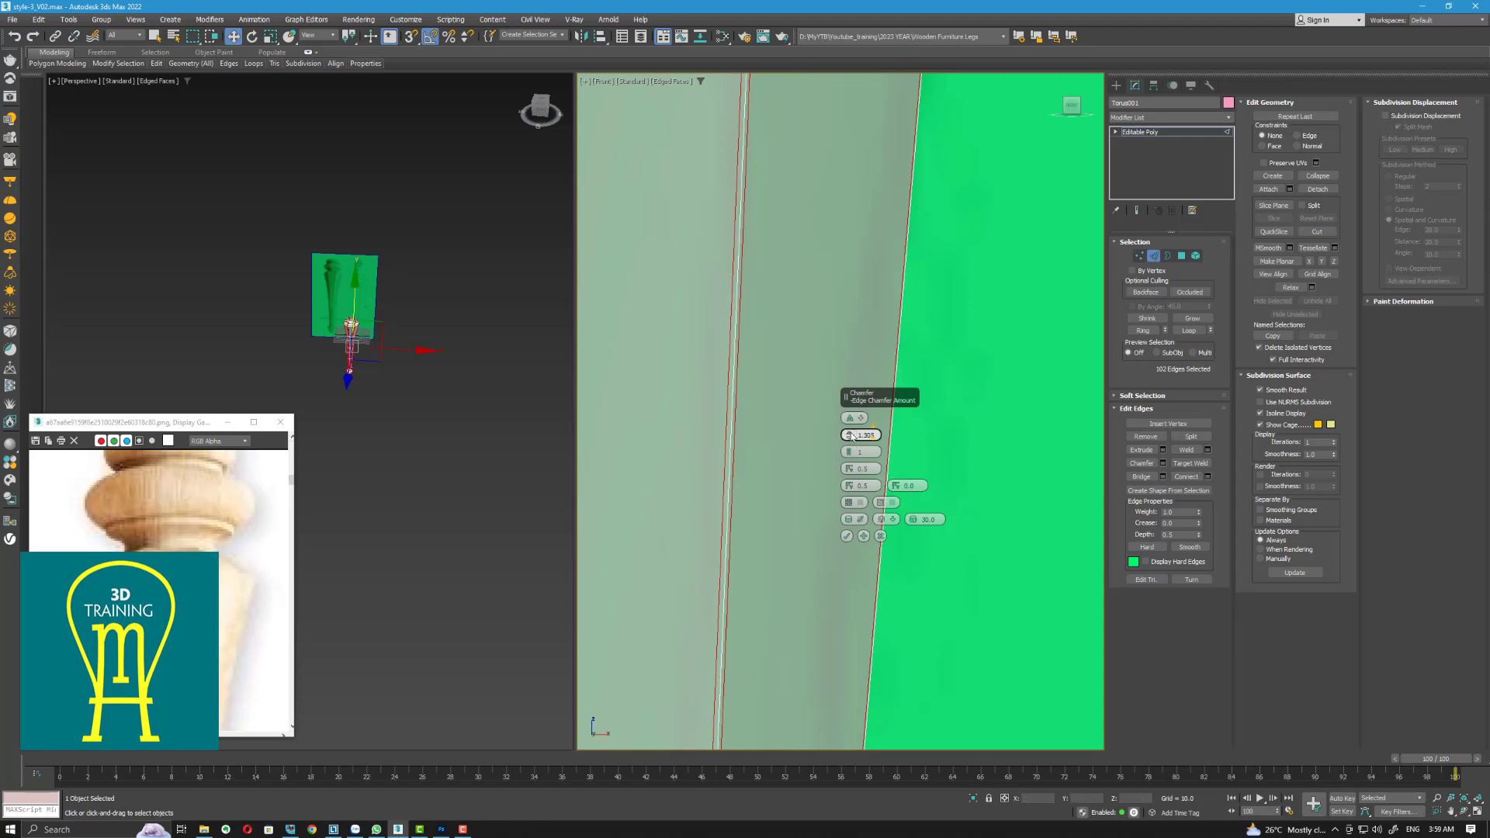
pyautogui.moveTo(853, 436); pyautogui.dragTo(852, 383)
pyautogui.scroll(-6, 776, 384)
pyautogui.scroll(3, 777, 396)
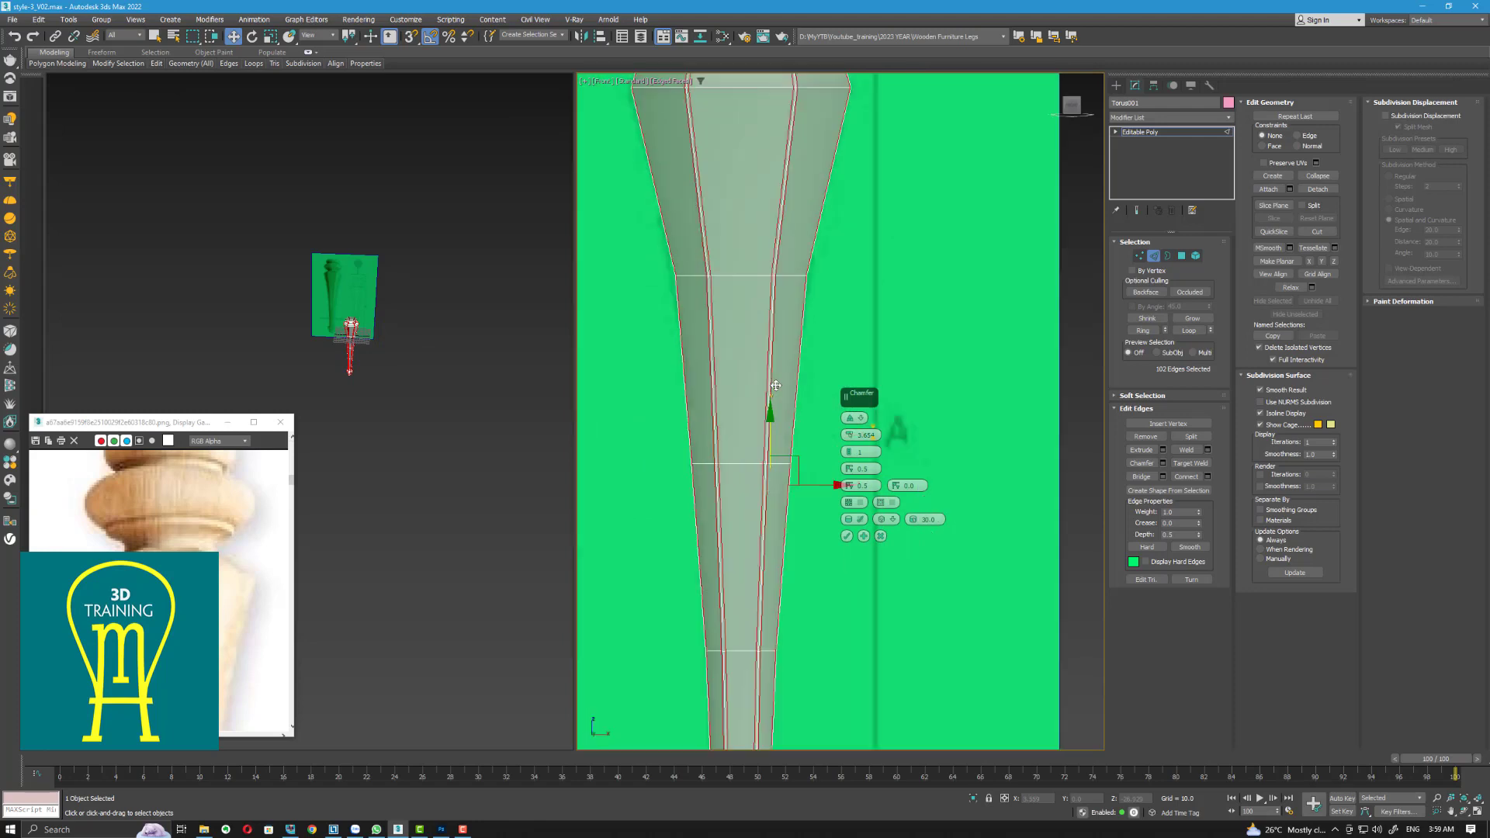
pyautogui.click(847, 540)
# Select the open border at the top of the neck and convert the selection to vertices
pyautogui.scroll(-4, 815, 399)
pyautogui.scroll(4, 783, 517)
pyautogui.moveTo(782, 517); pyautogui.dragTo(773, 559, button='middle')
pyautogui.scroll(-3, 799, 316)
pyautogui.moveTo(799, 316); pyautogui.dragTo(808, 505, button='middle')
pyautogui.scroll(3, 772, 396)
pyautogui.moveTo(769, 426); pyautogui.dragTo(816, 361, button='middle')
pyautogui.click(1169, 256)
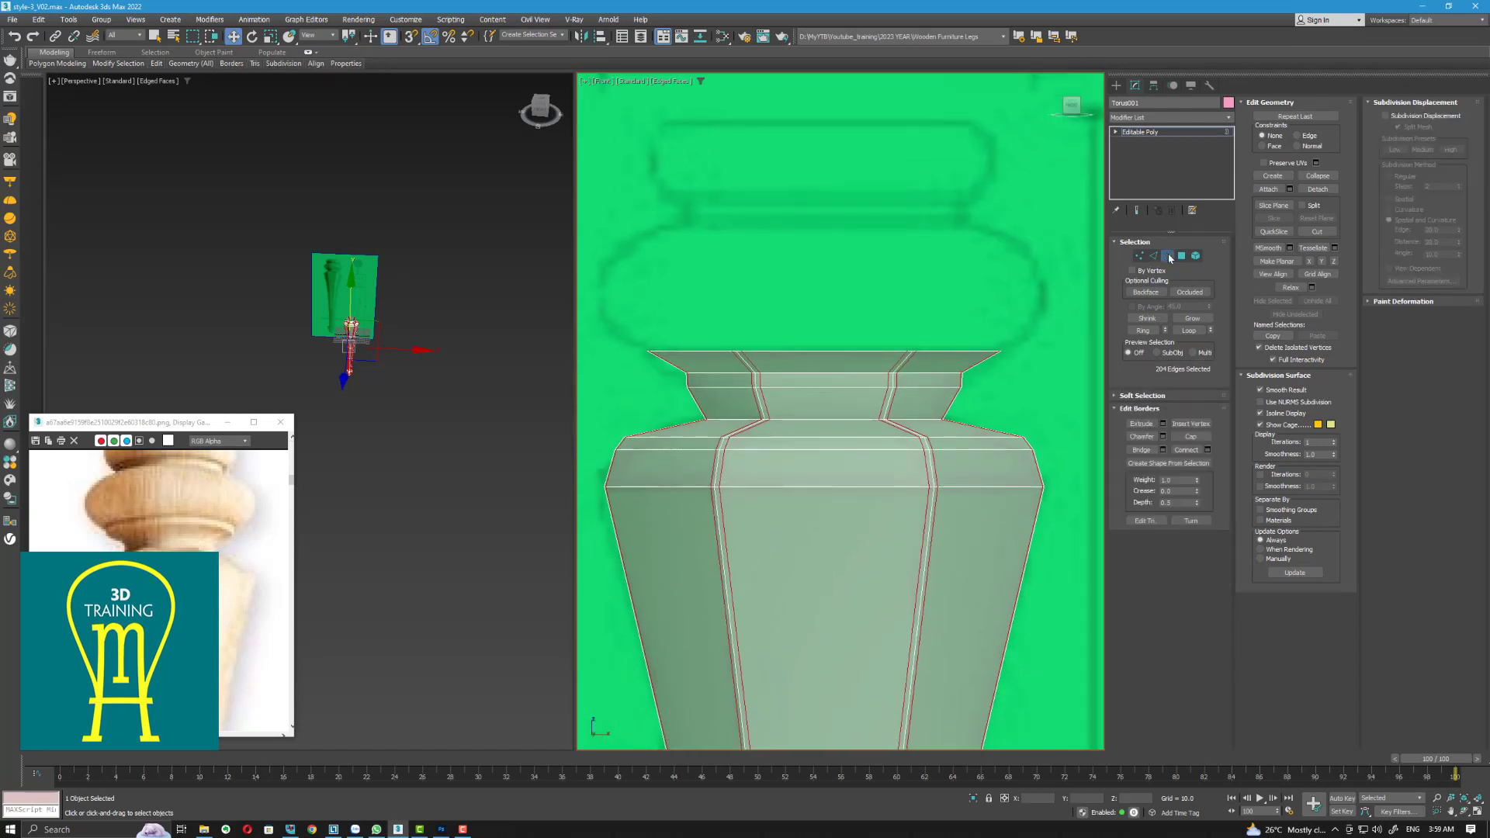
pyautogui.click(942, 351)
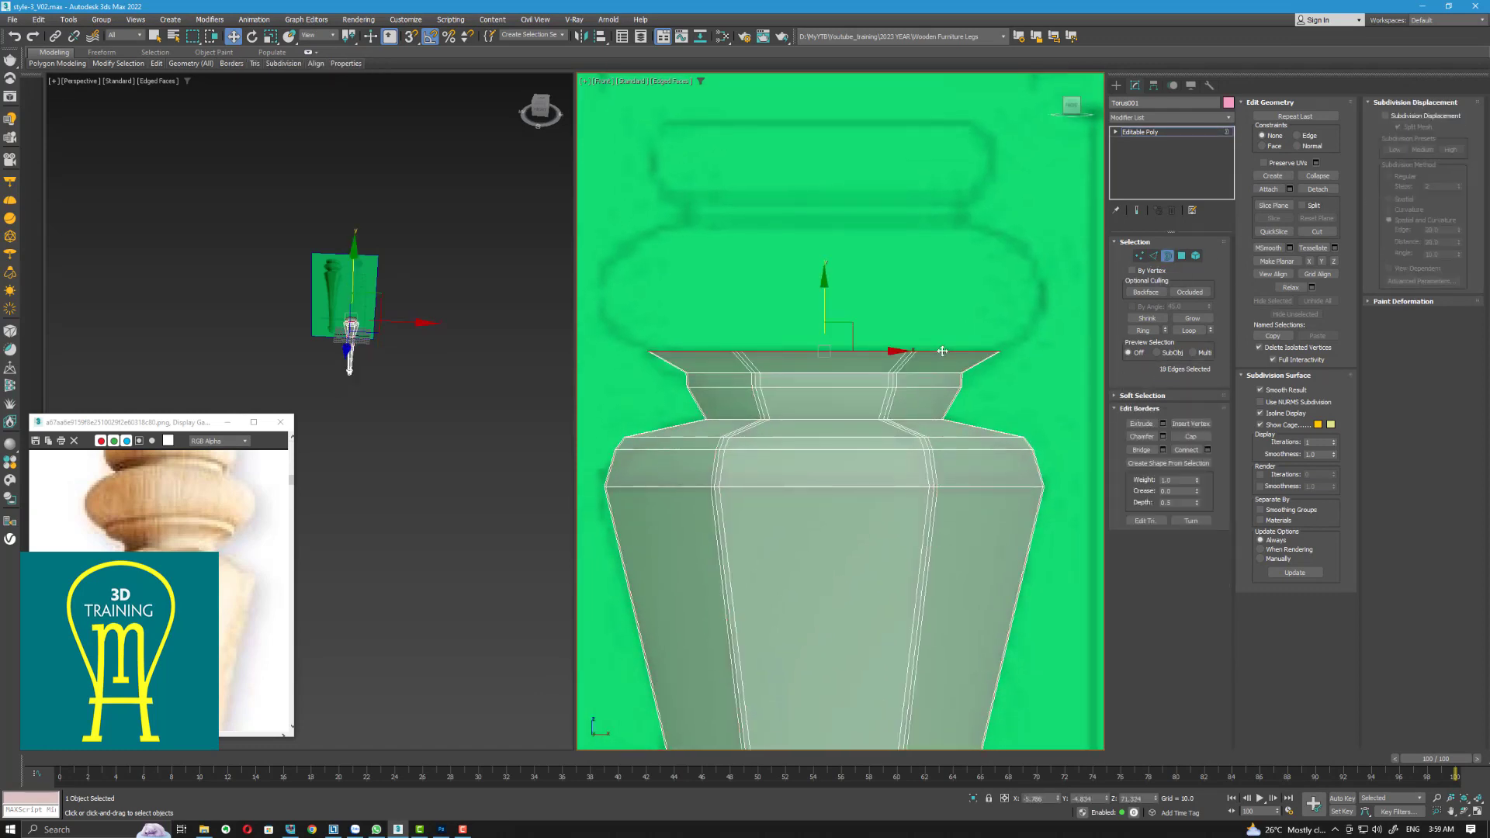
pyautogui.rightClick(942, 349)
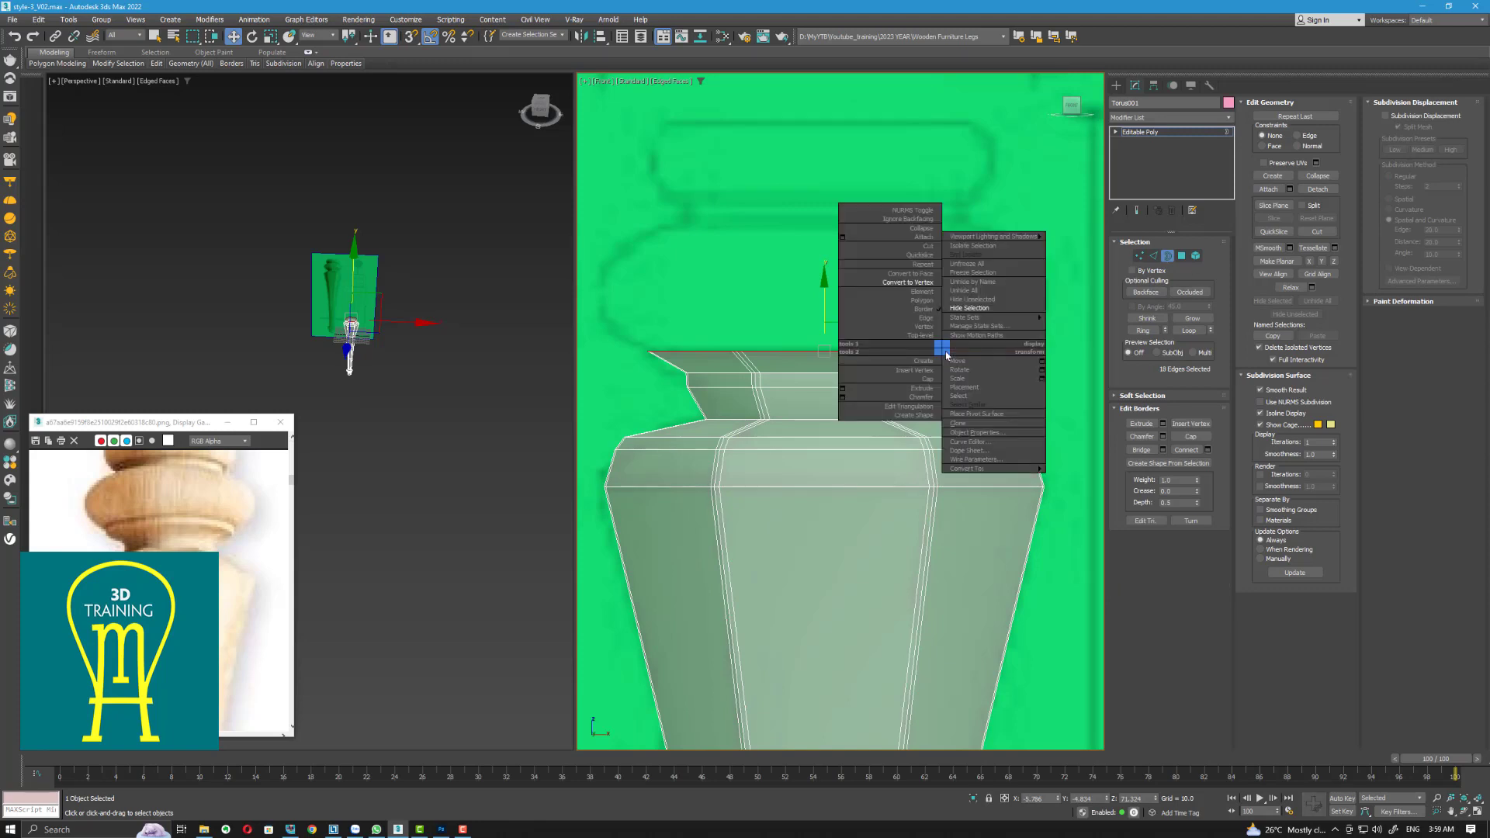
pyautogui.moveTo(950, 318)
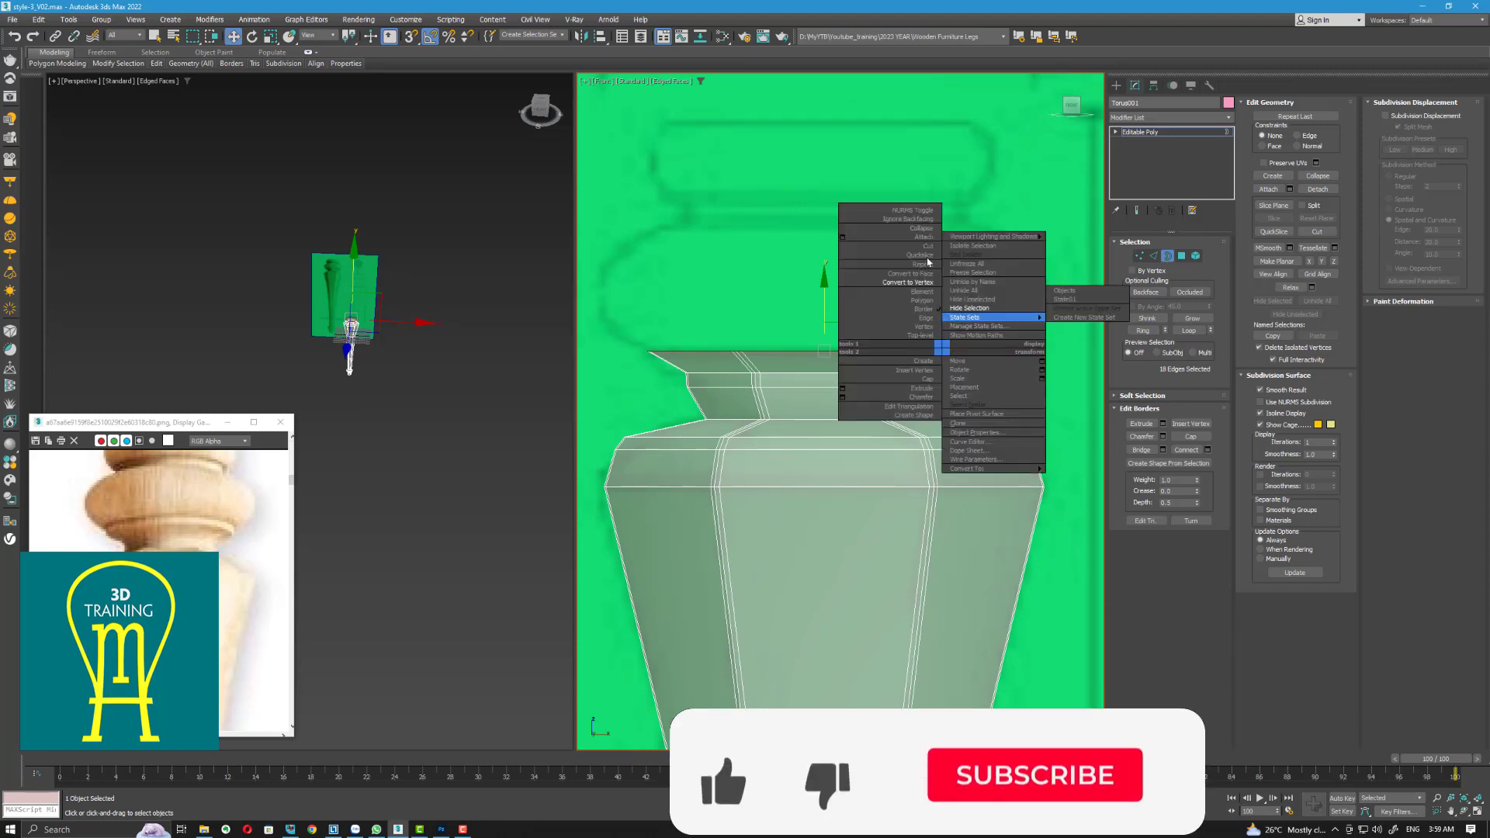
pyautogui.rightClick(918, 286)
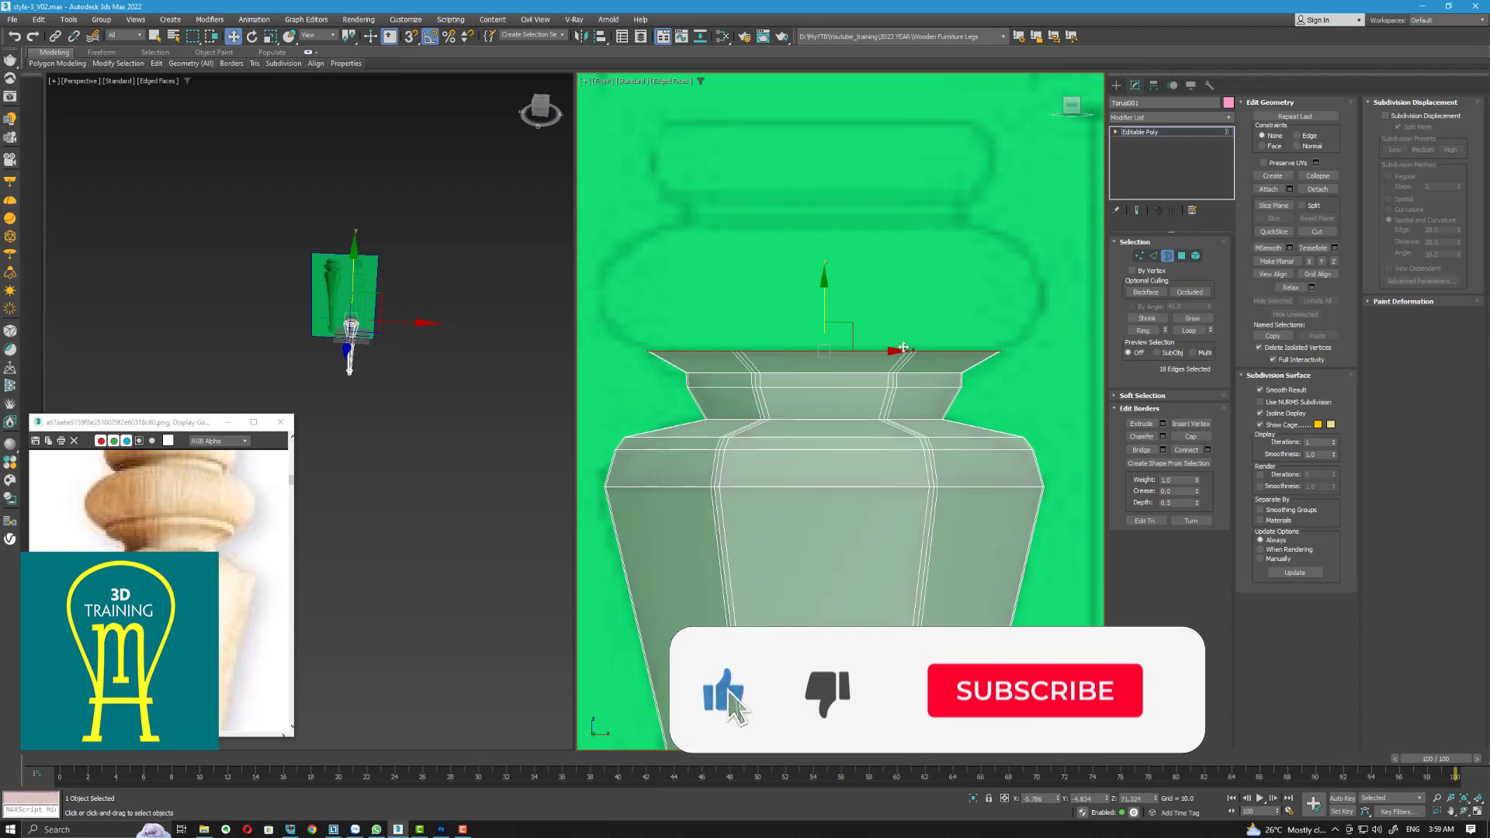
pyautogui.rightClick(894, 321)
pyautogui.click(884, 279)
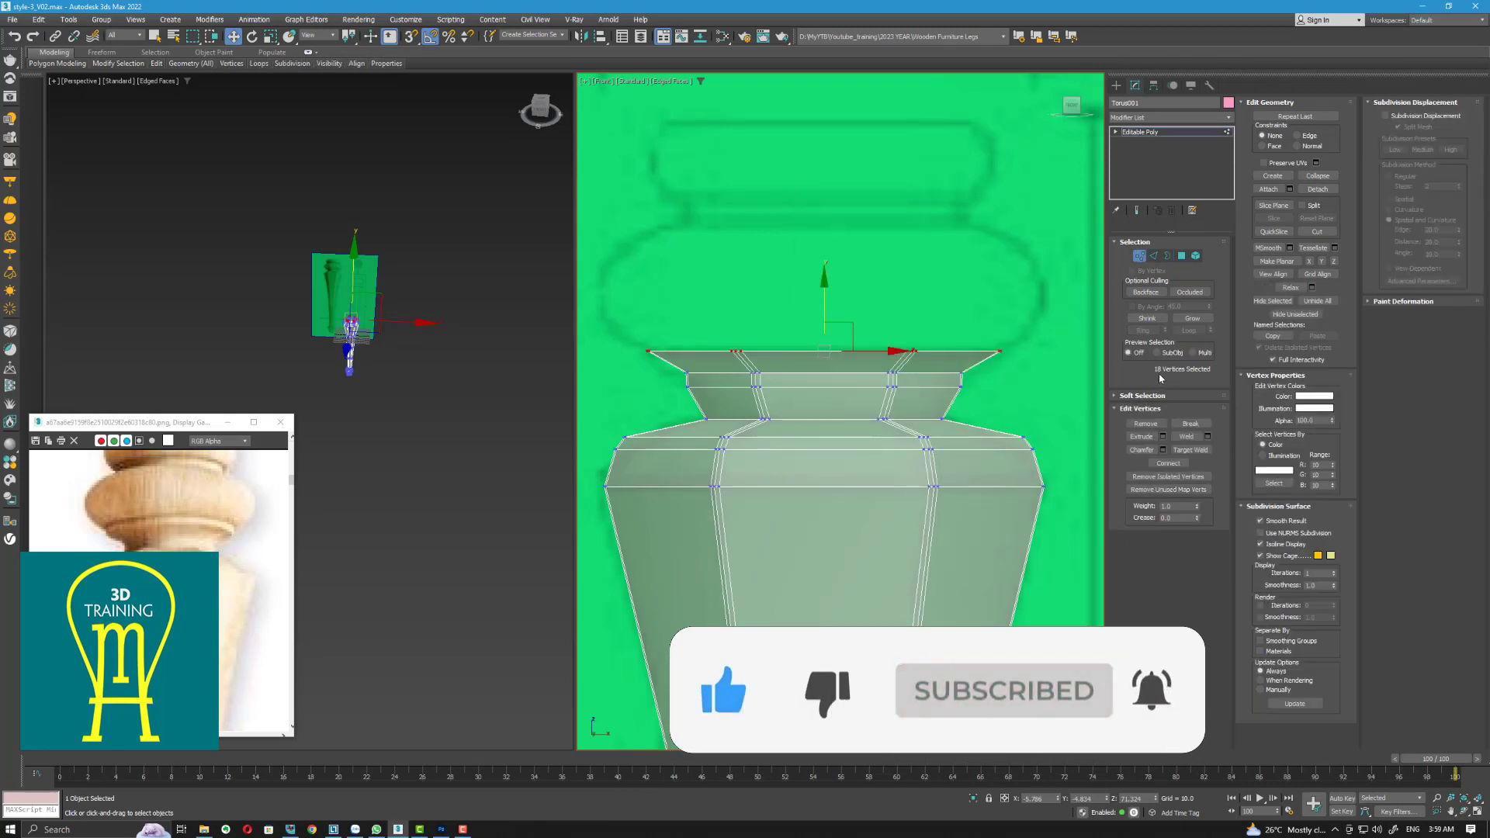
# Switch the perspective viewport to a top view of the leg and check the vertex selection on the neck's rim
pyautogui.click(1139, 256)
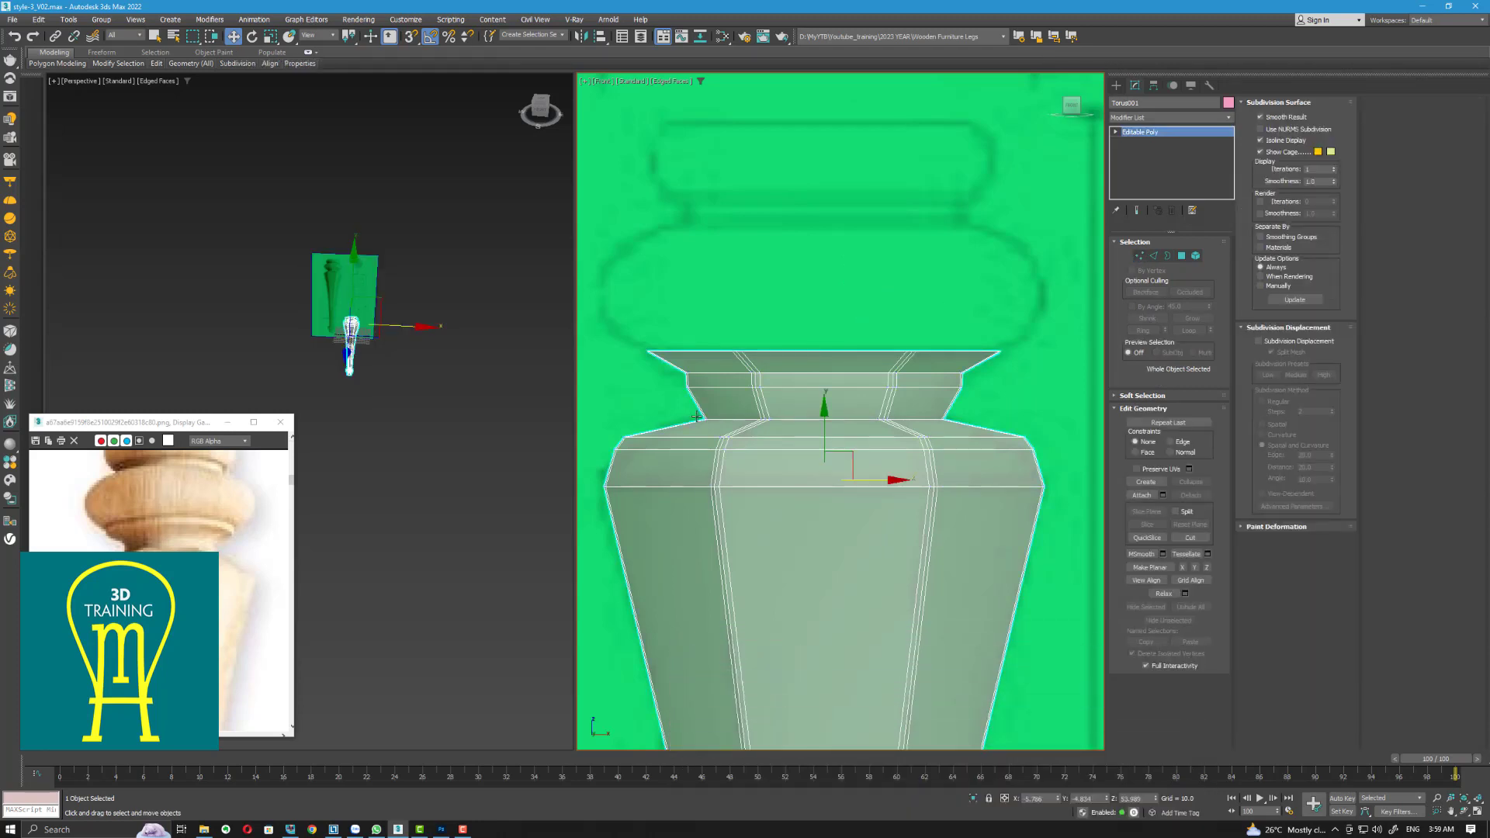
pyautogui.scroll(5, 409, 330)
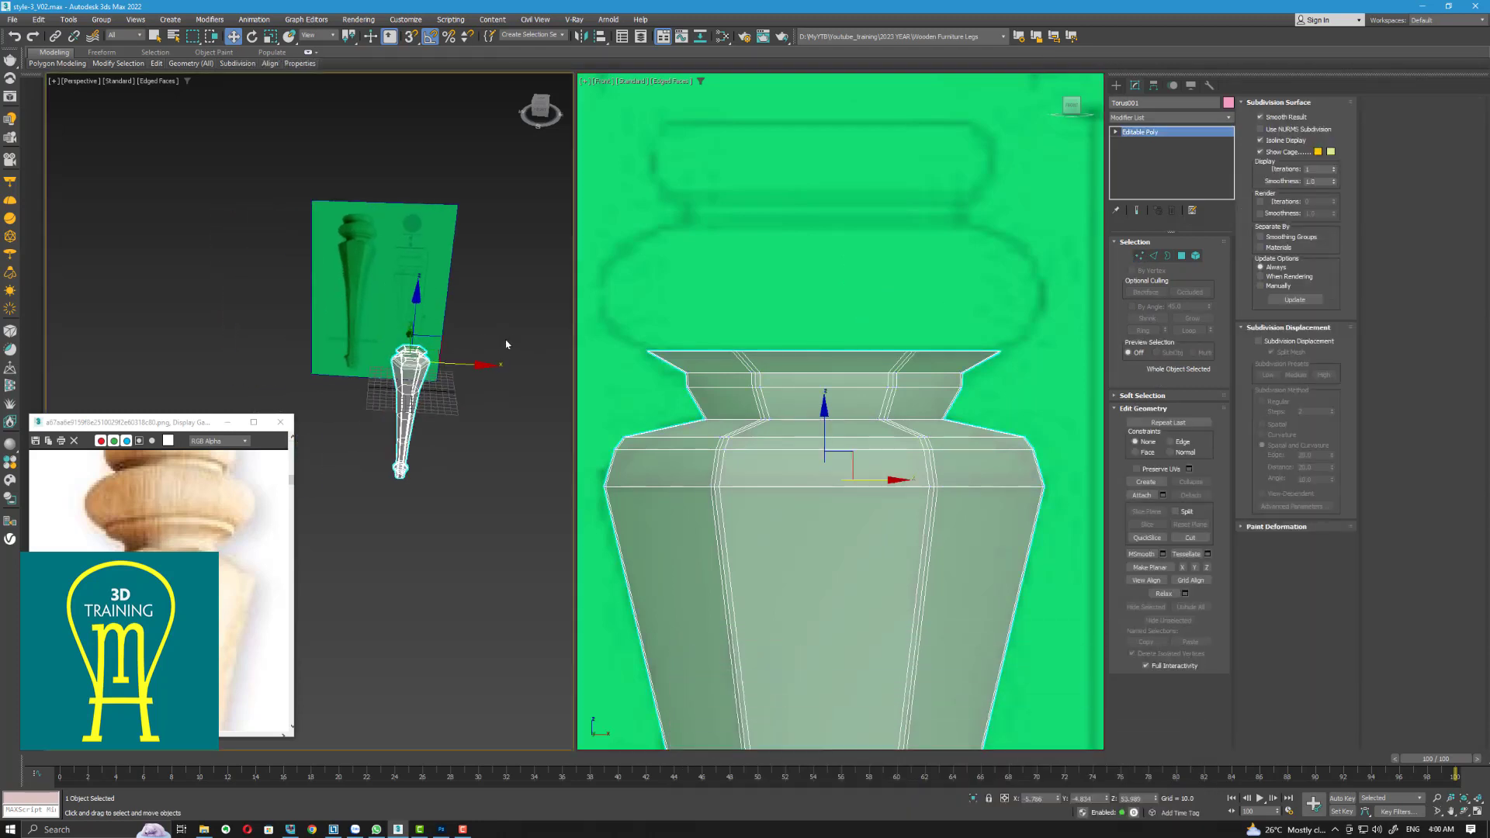
pyautogui.press('t')
pyautogui.scroll(4, 497, 346)
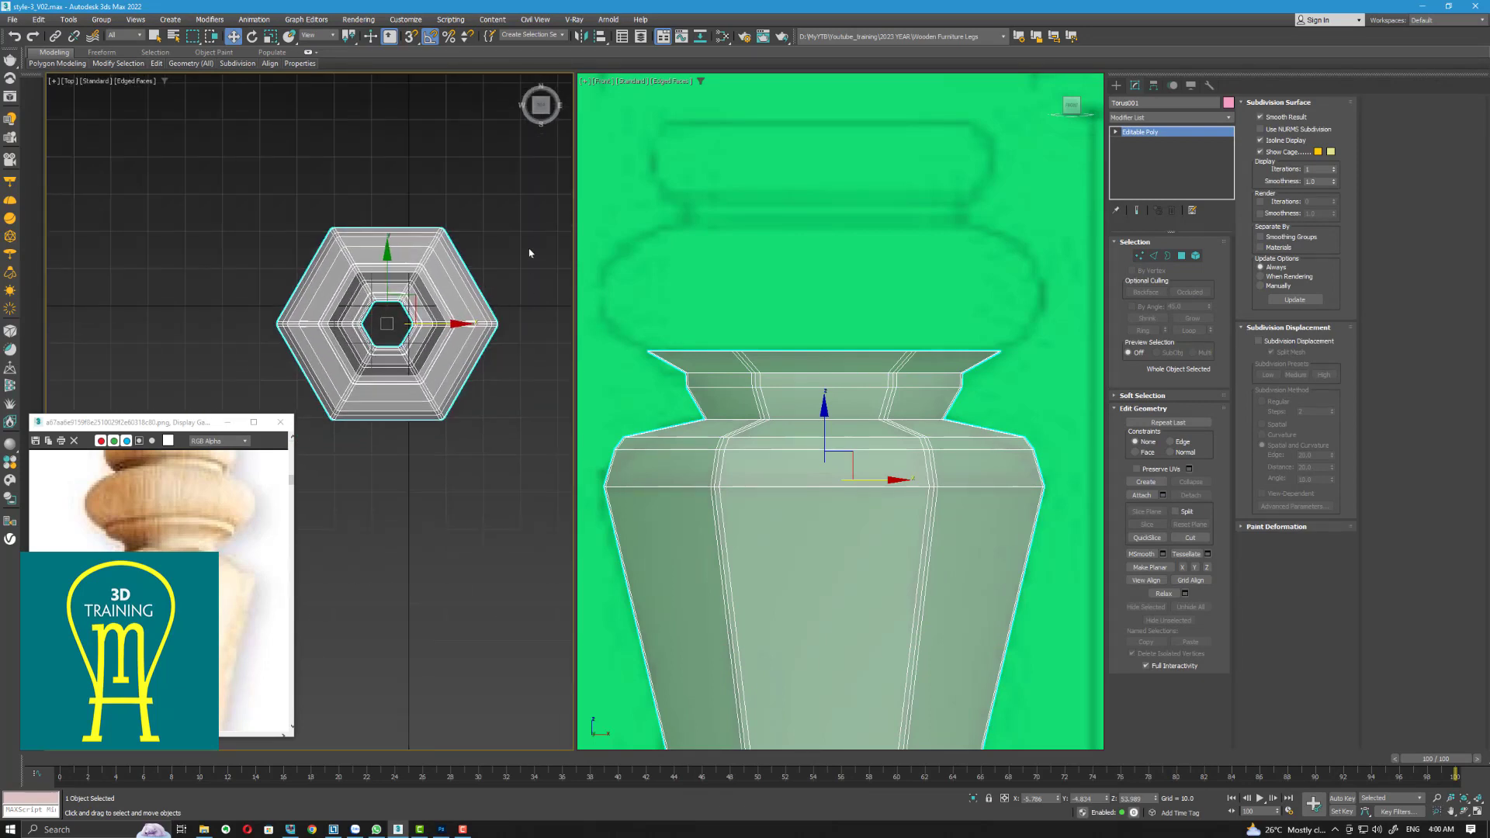
pyautogui.click(512, 211)
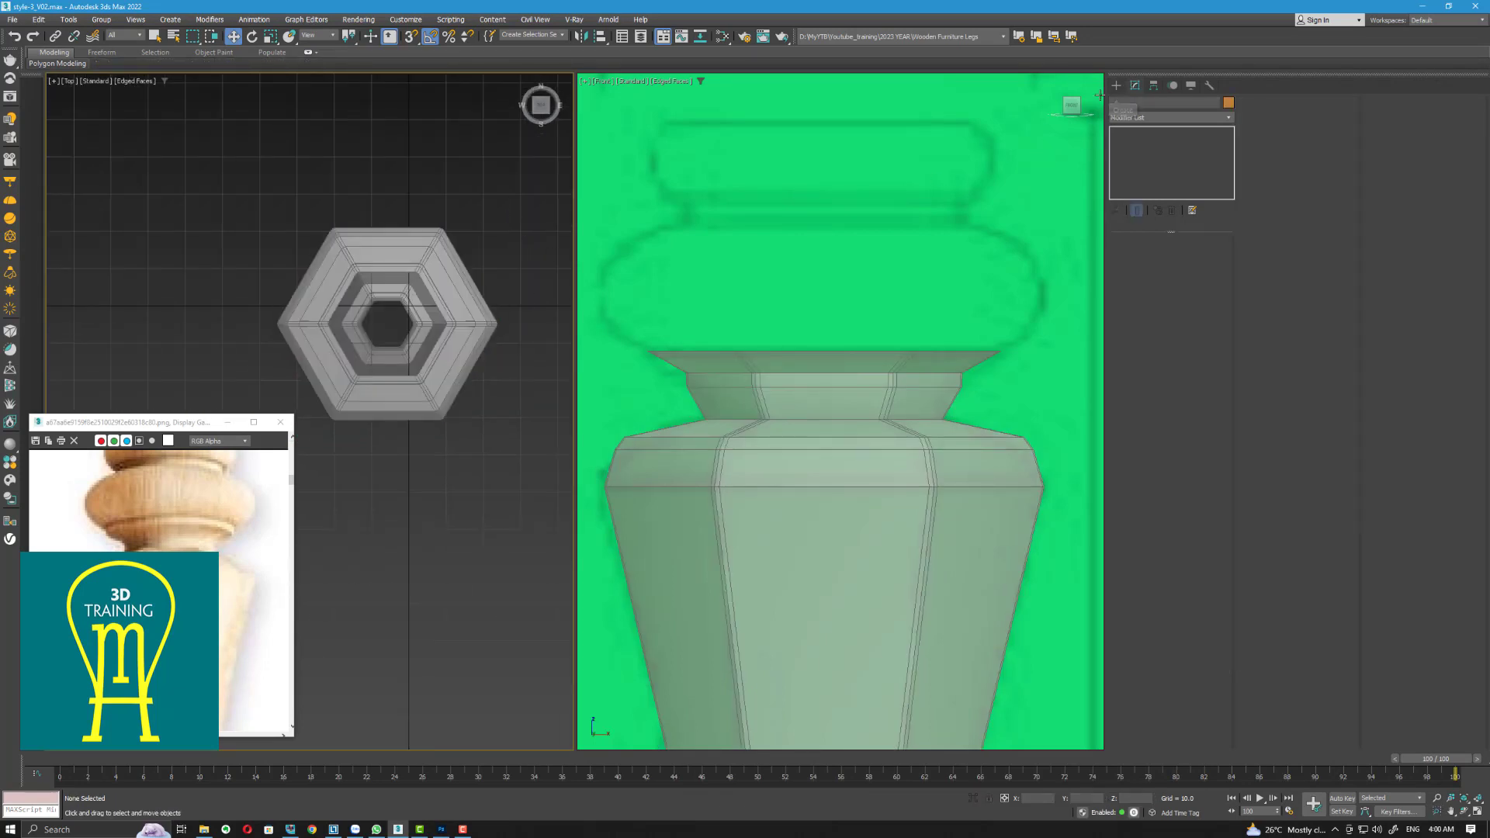
pyautogui.click(995, 346)
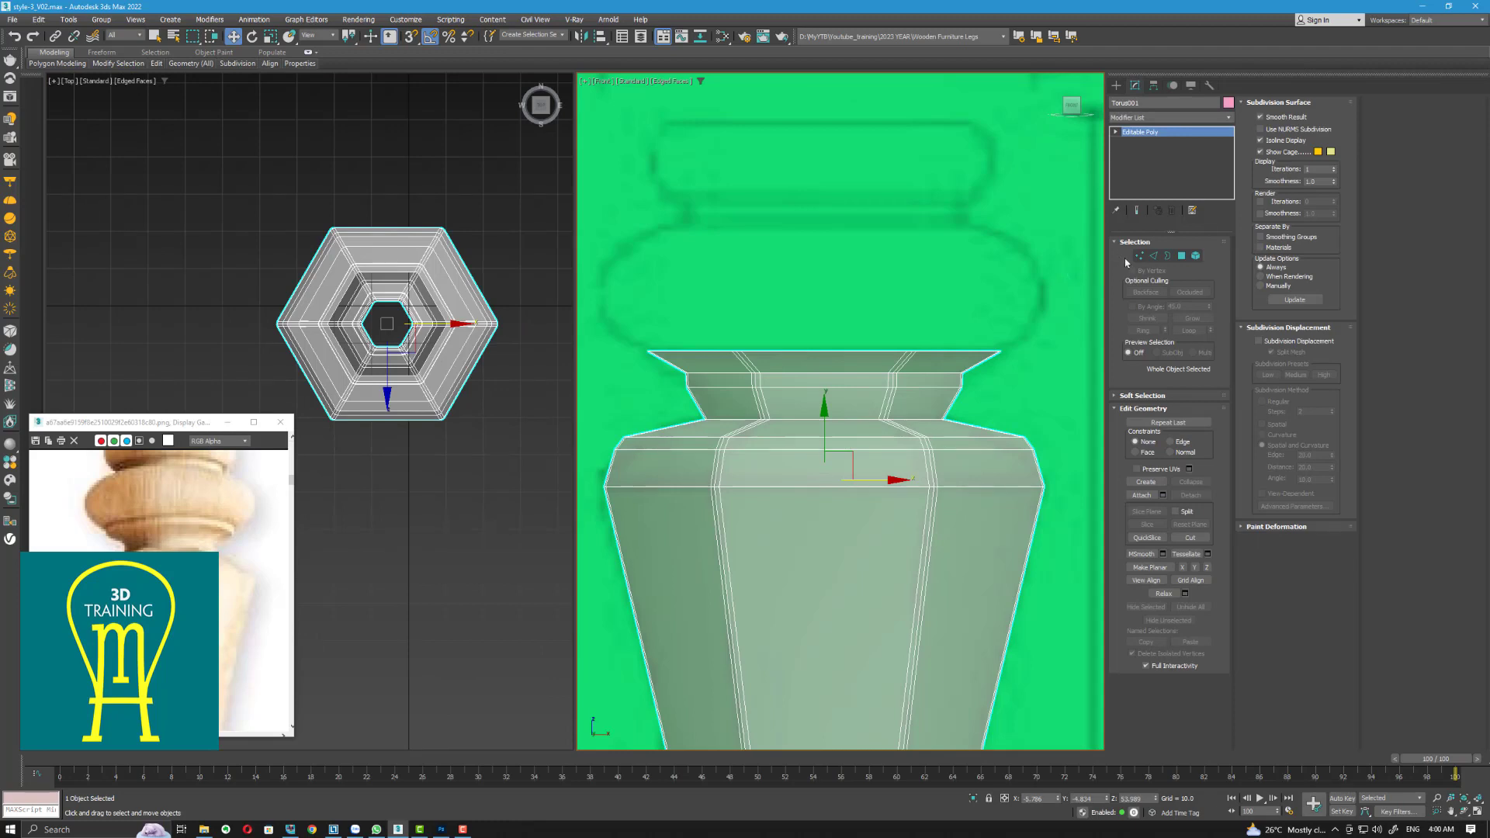
pyautogui.click(1139, 256)
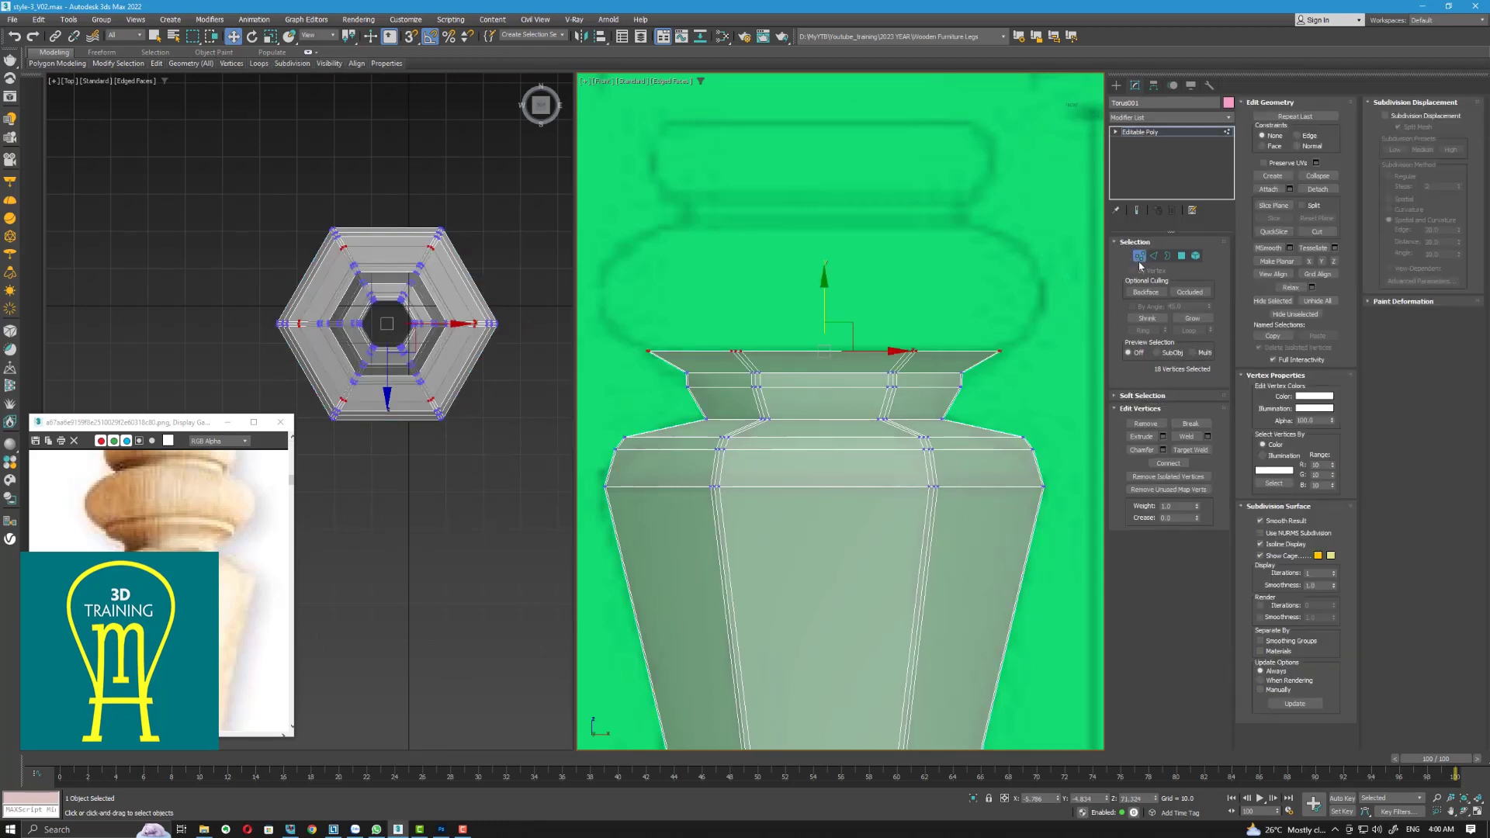
pyautogui.click(1140, 255)
# Draw a six-segment torus over the leg's centre in the top view, with radii of about 16 and 10
pyautogui.click(1116, 85)
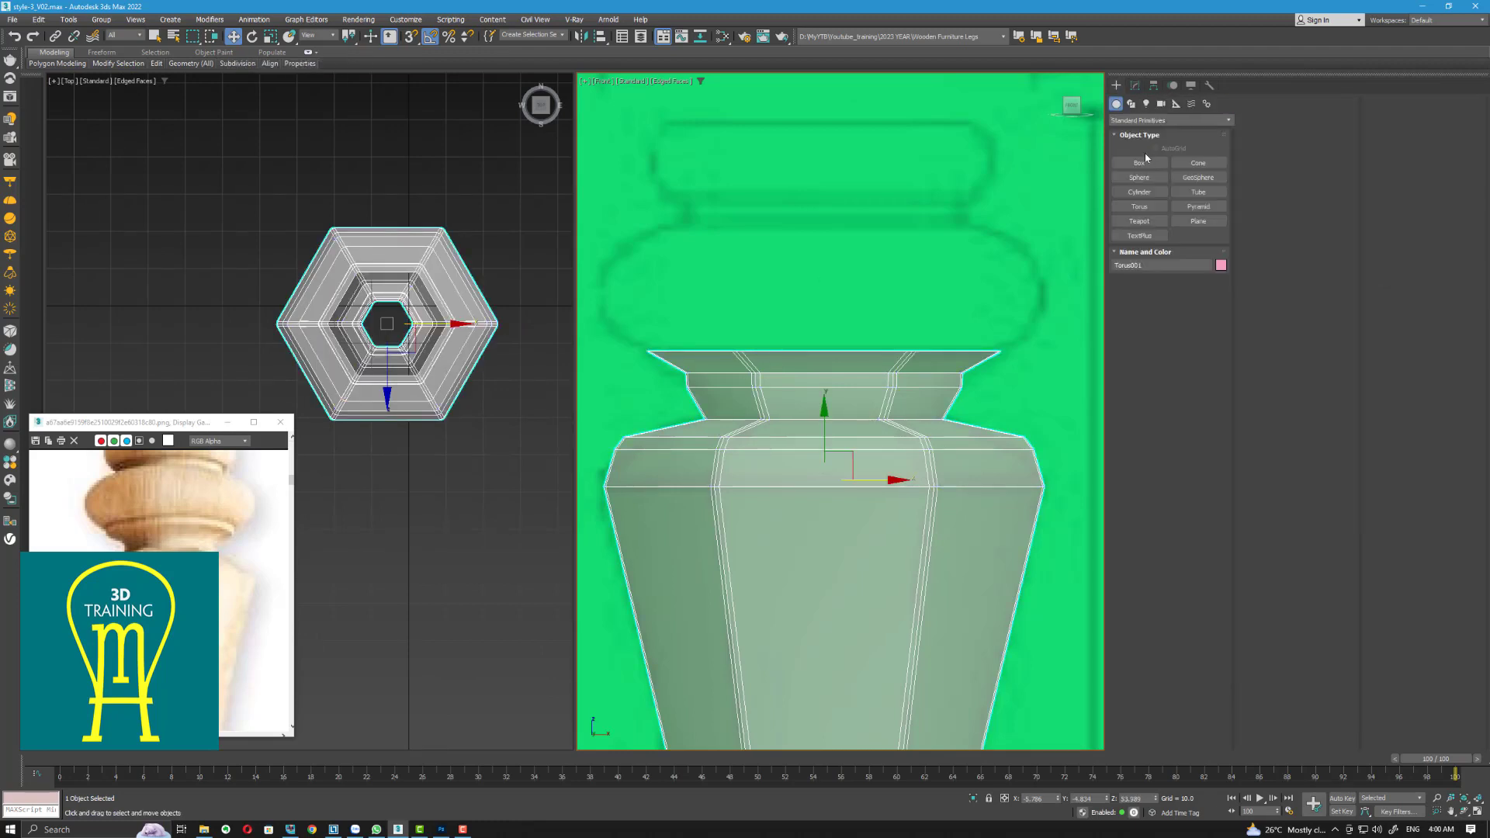
pyautogui.click(1139, 207)
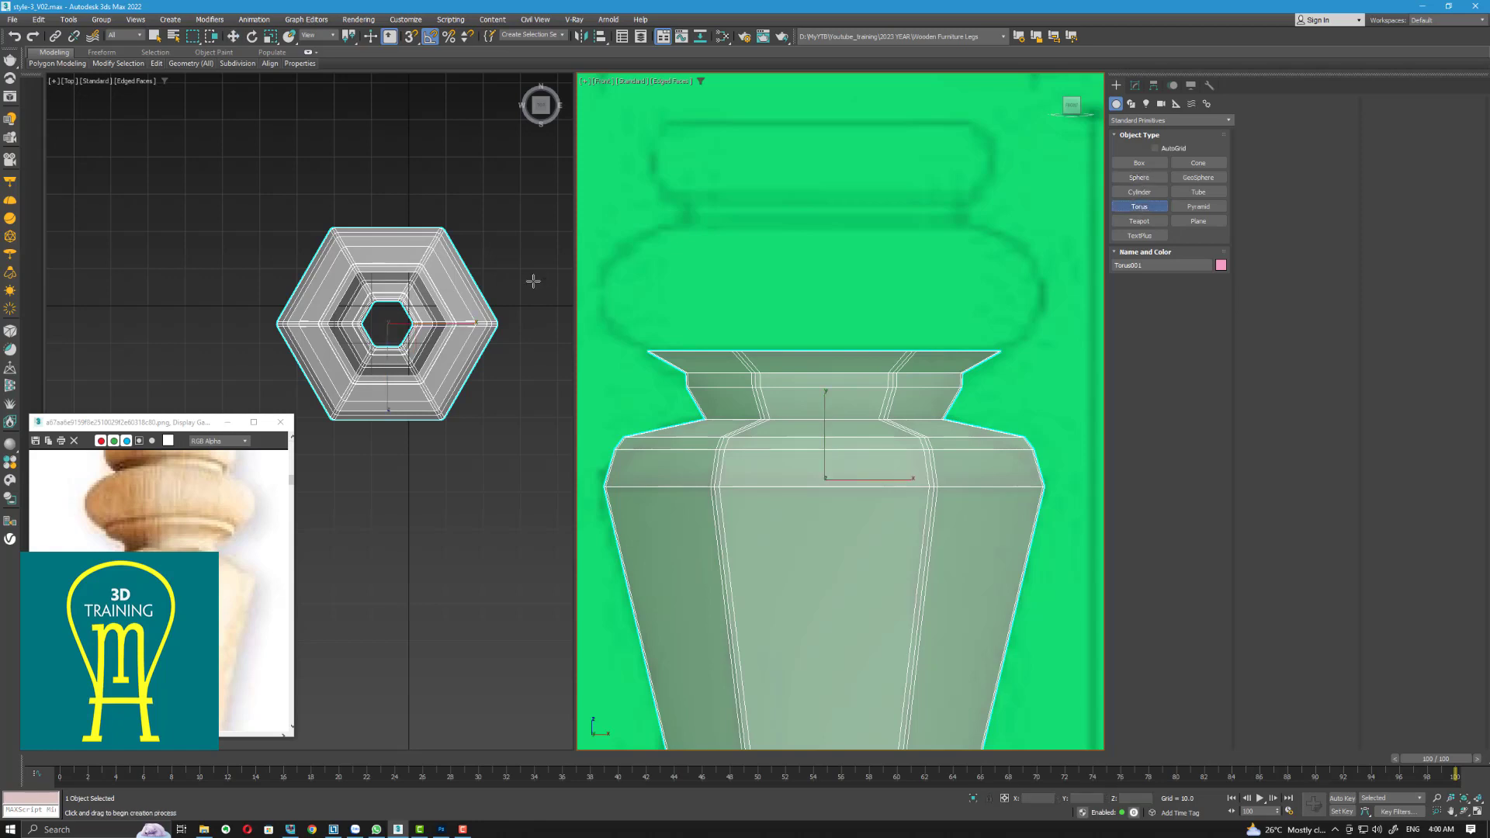
pyautogui.moveTo(385, 323); pyautogui.dragTo(497, 323)
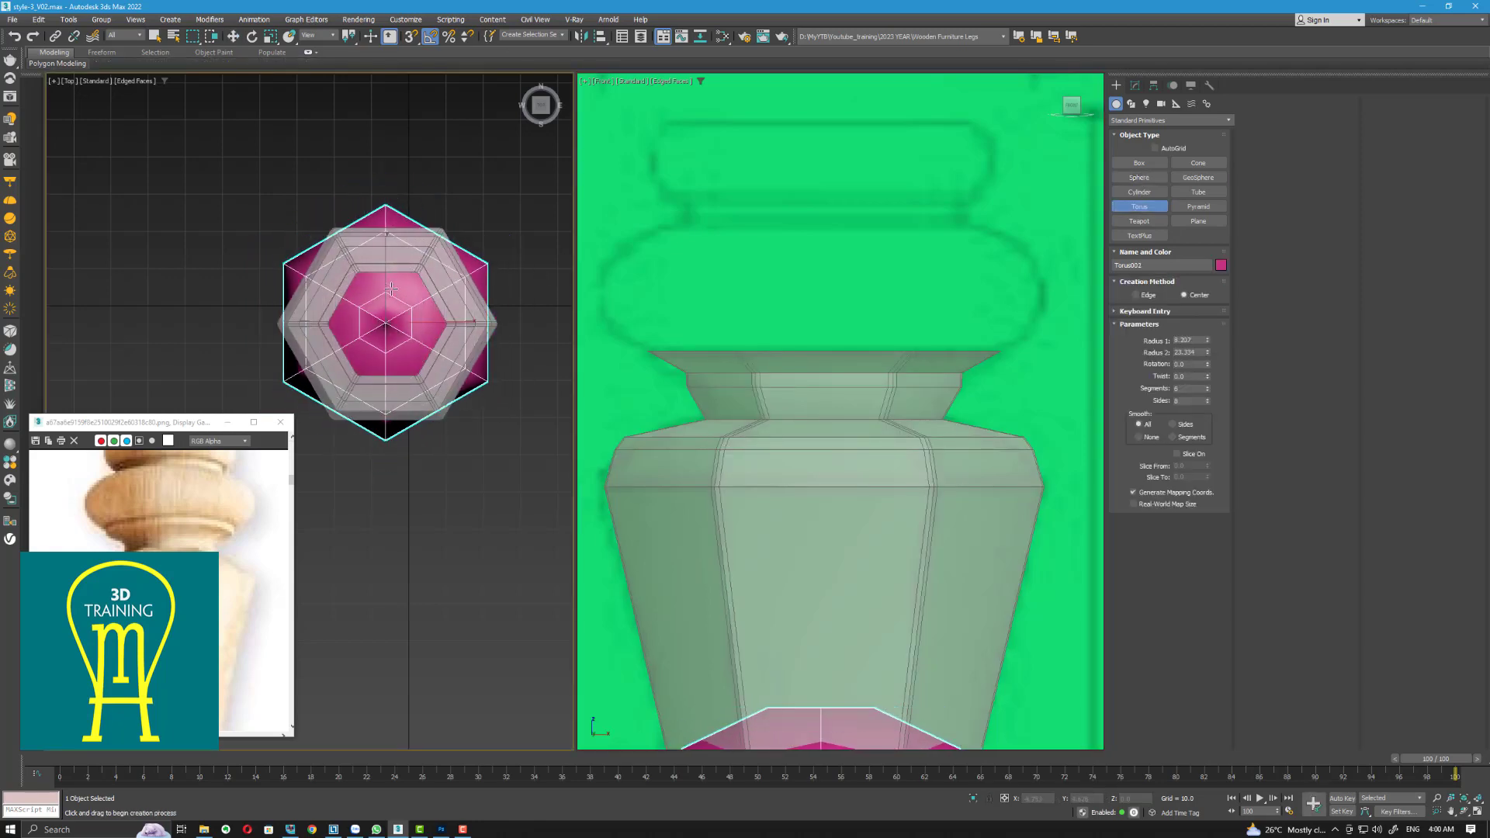
pyautogui.click(390, 289)
pyautogui.moveTo(385, 314); pyautogui.dragTo(388, 249)
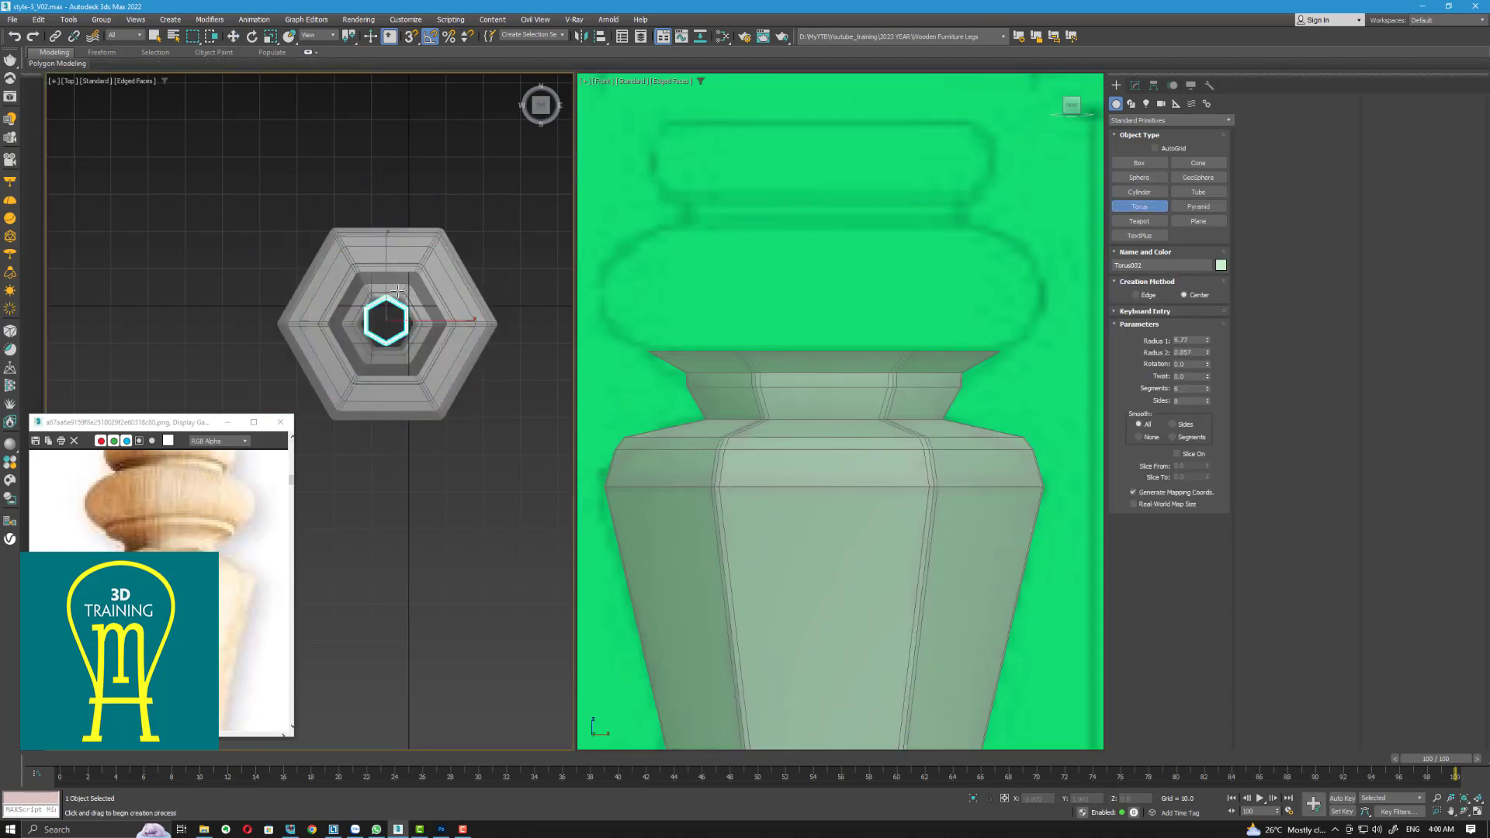
pyautogui.click(394, 223)
pyautogui.press('w')
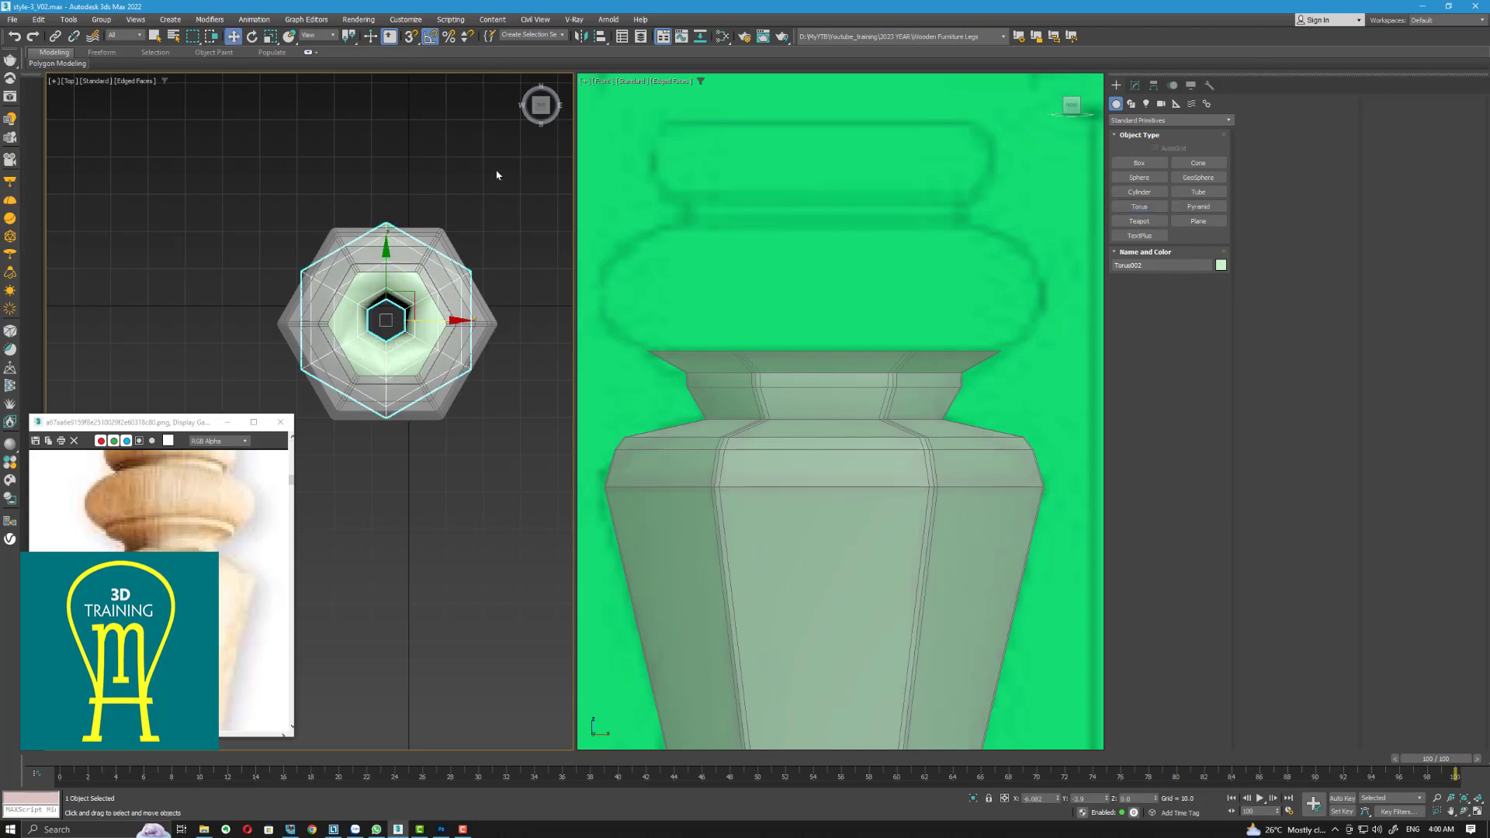
# Align the torus pivot to the leg's pivot in X, Y and Z, and raise it onto the drawn ring above the neck
pyautogui.click(599, 38)
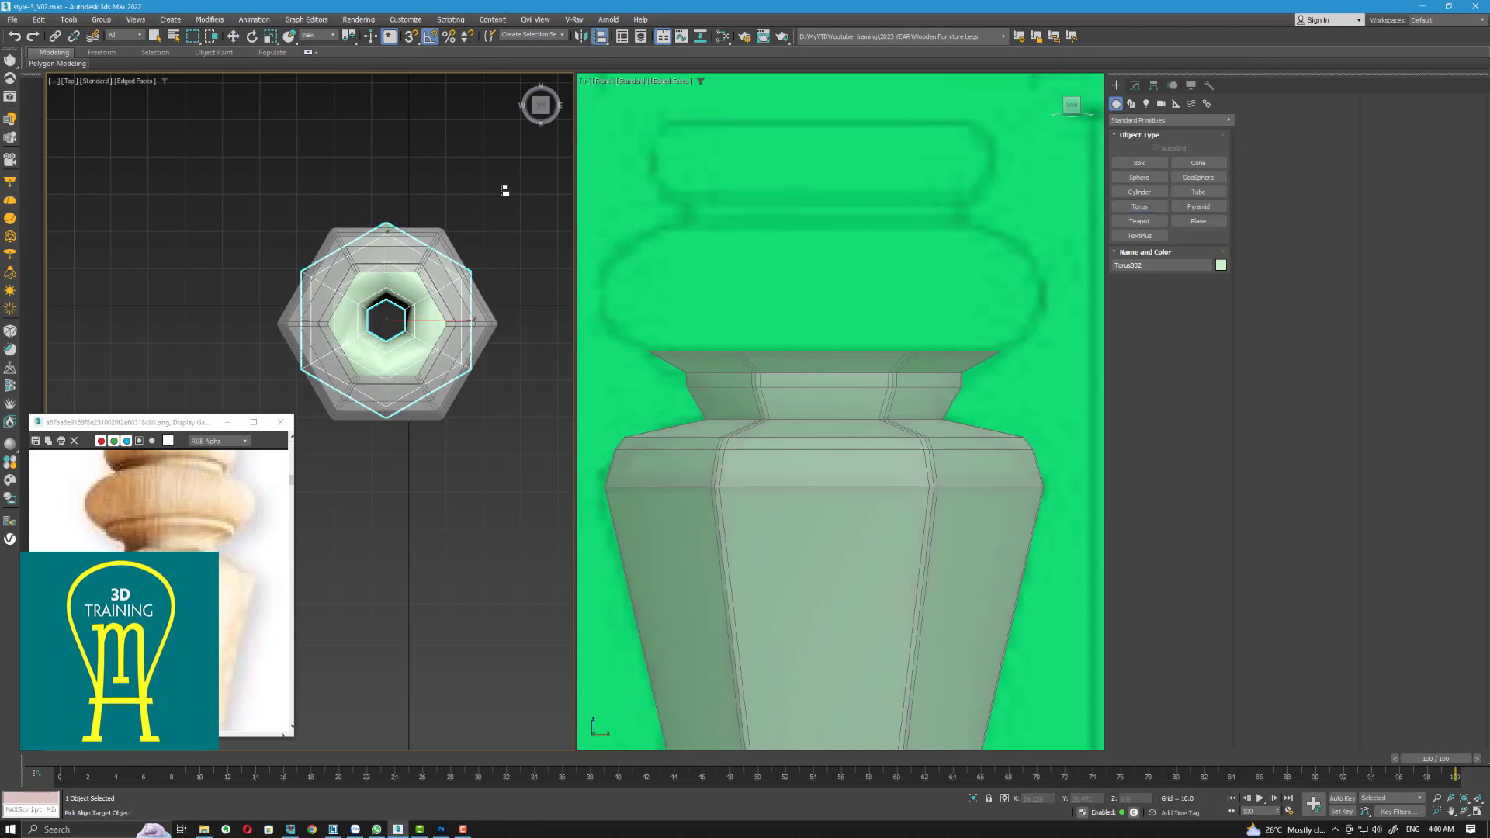
pyautogui.click(437, 236)
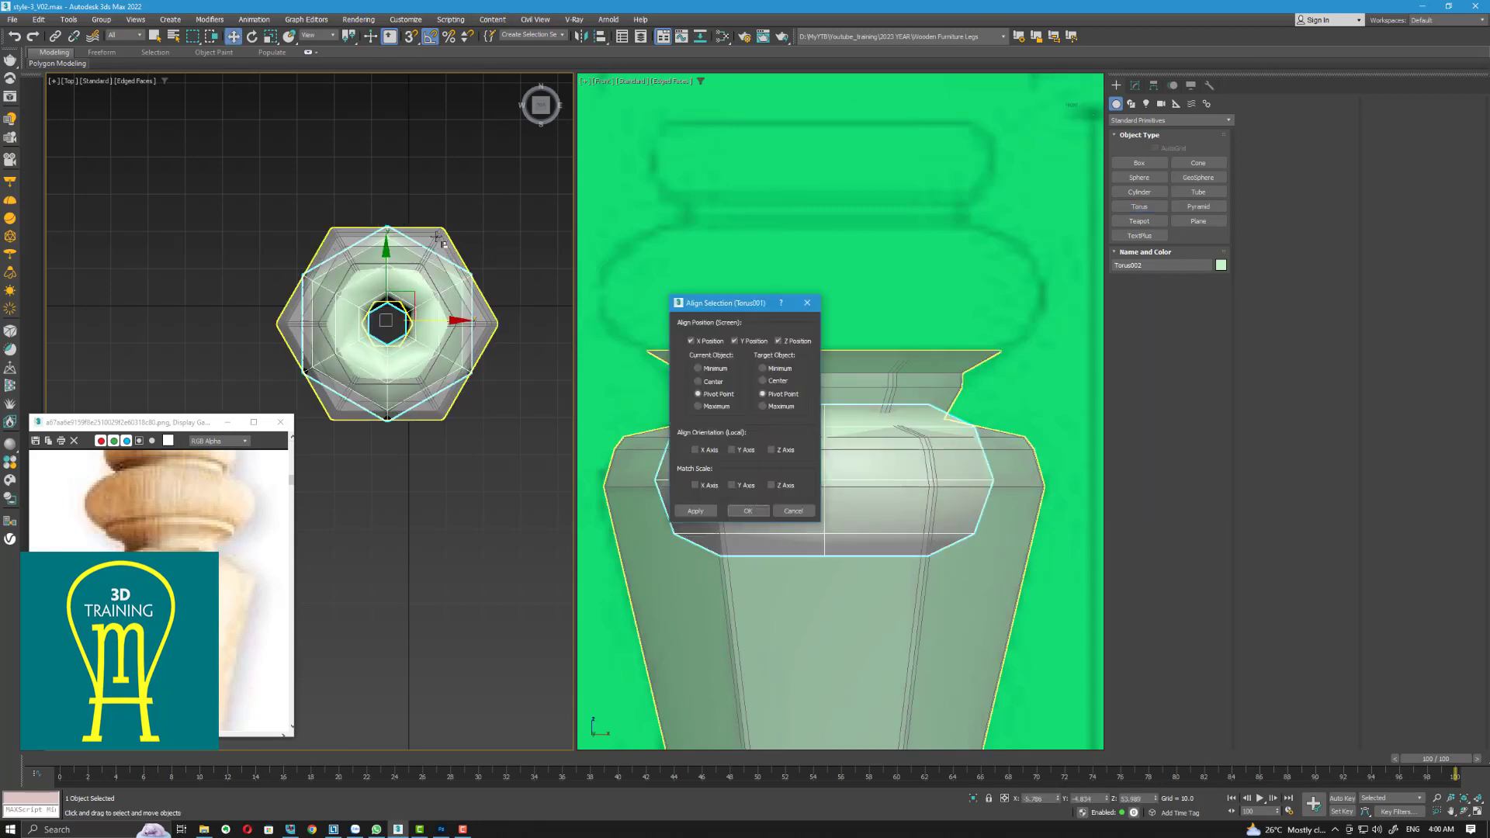
pyautogui.click(748, 511)
pyautogui.moveTo(824, 428); pyautogui.dragTo(826, 442, button='middle')
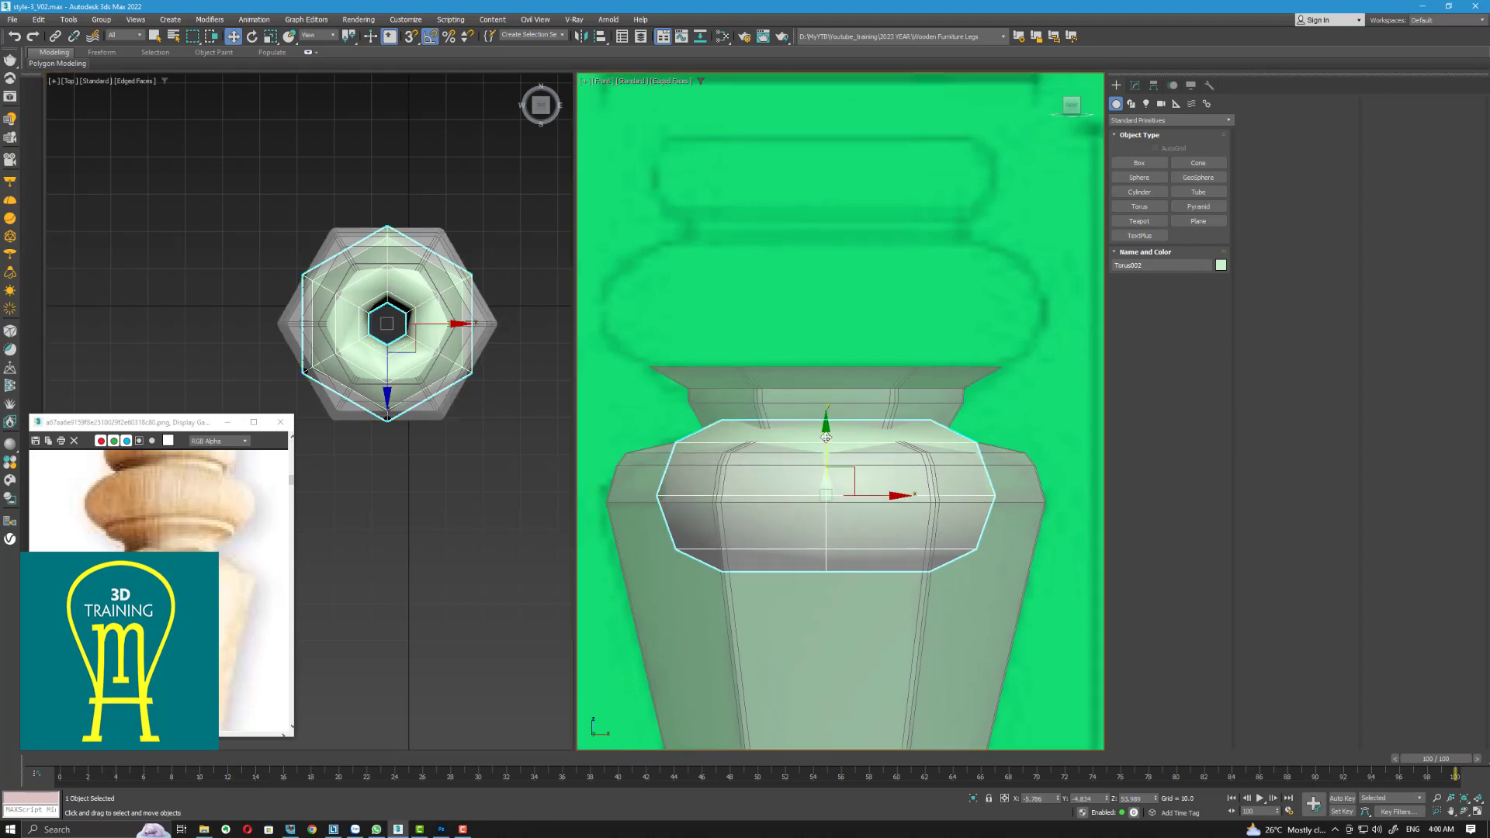
pyautogui.moveTo(826, 442); pyautogui.dragTo(808, 243)
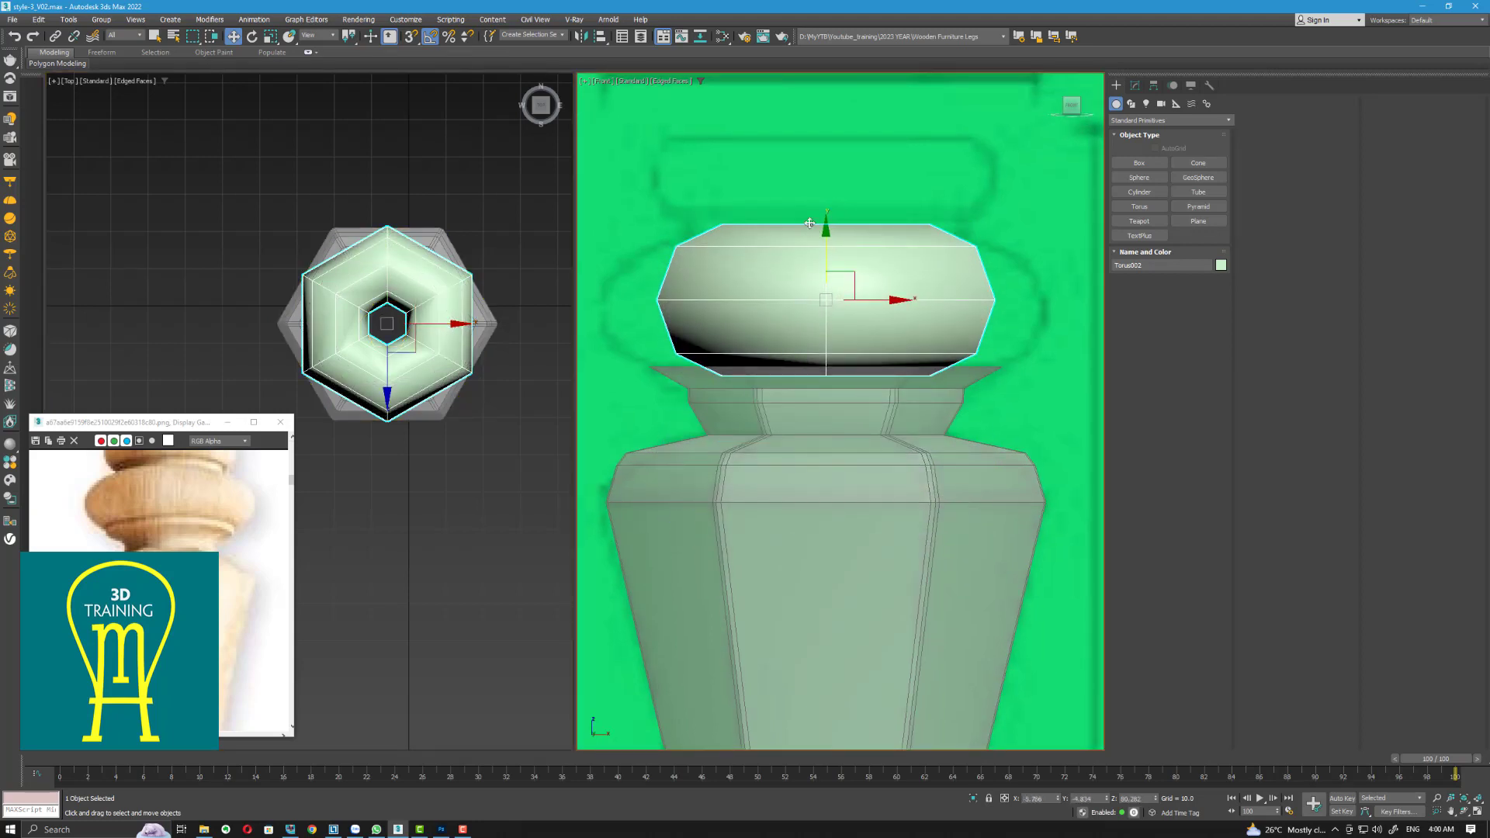
# Resize the torus to radii of about 26 and 8.4 with 18 segments, and lower it slightly onto the neck
pyautogui.click(1135, 84)
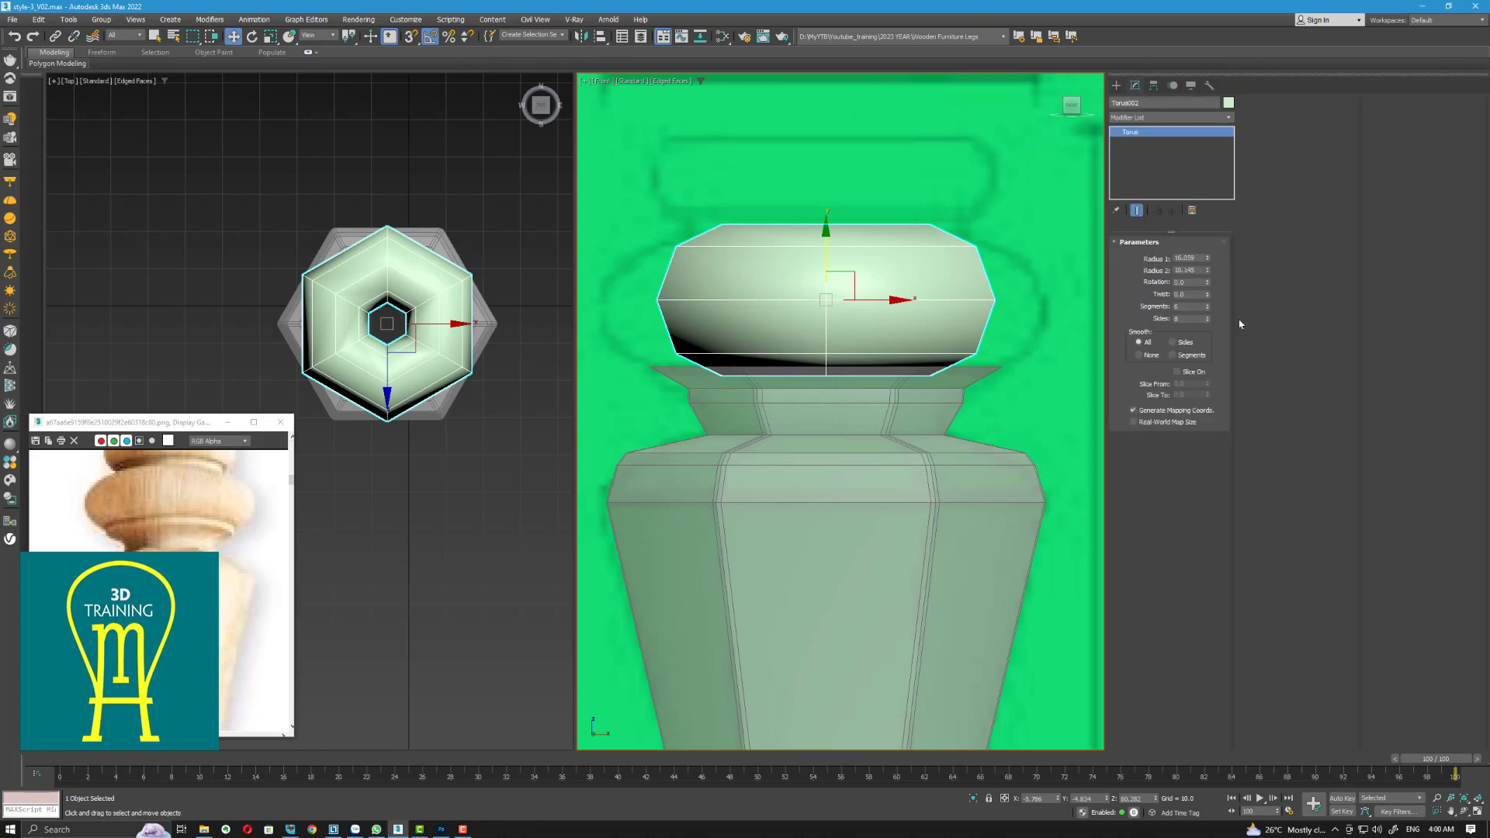
pyautogui.moveTo(1207, 259); pyautogui.dragTo(1204, 205)
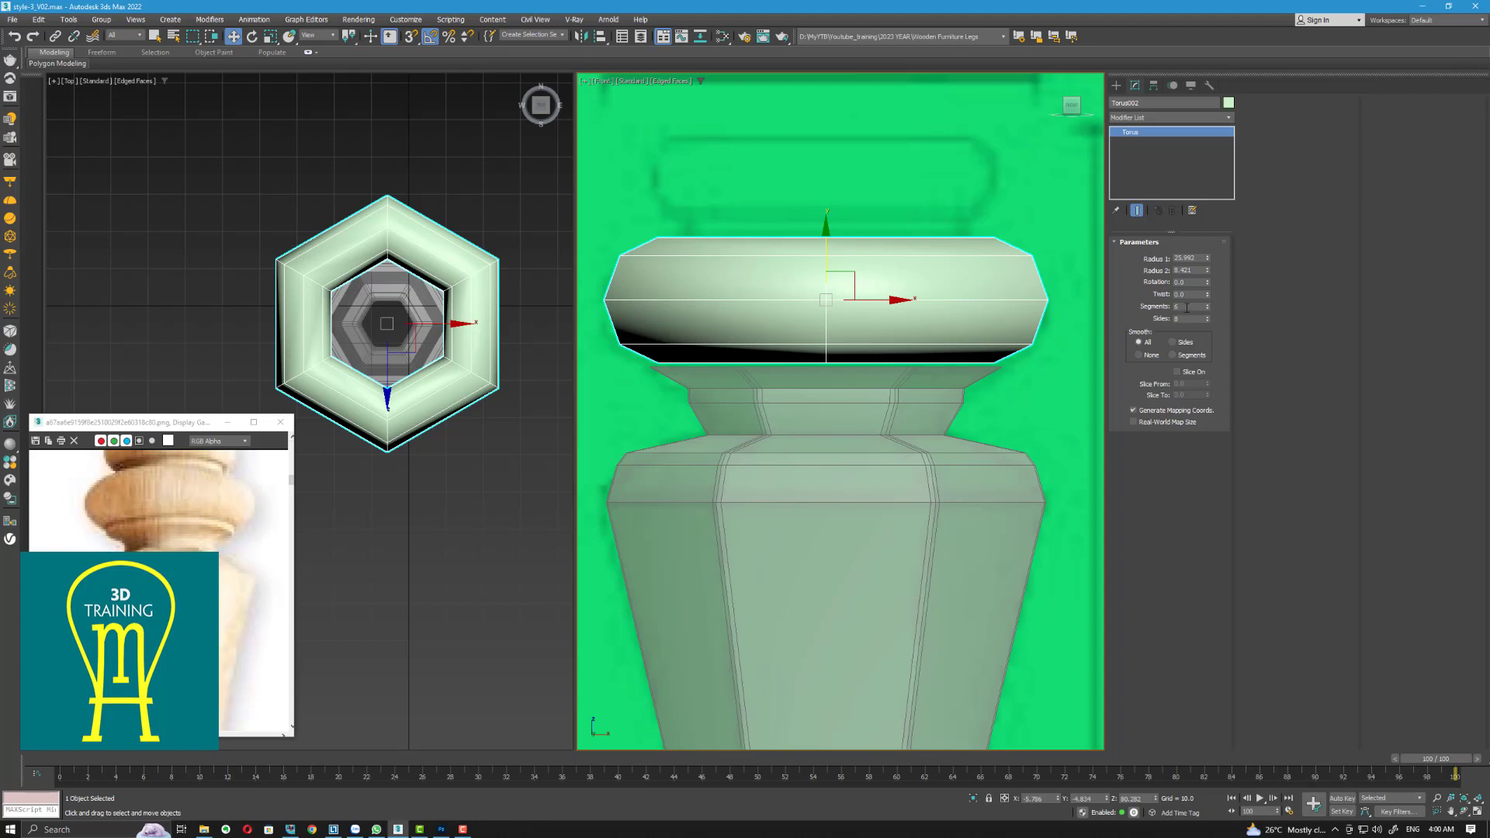
pyautogui.moveTo(1208, 308); pyautogui.dragTo(1207, 296)
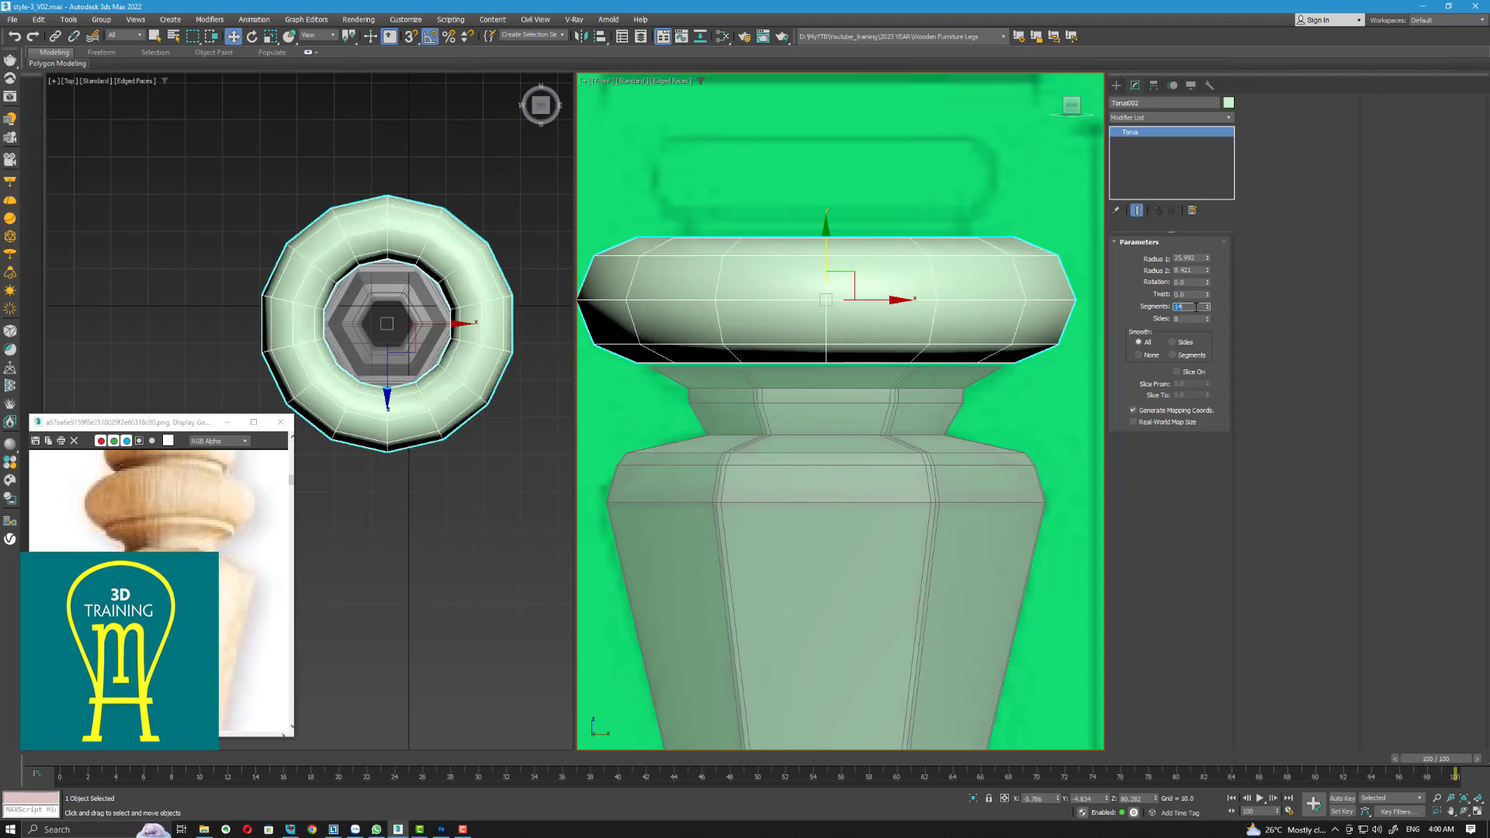
pyautogui.press('Return')
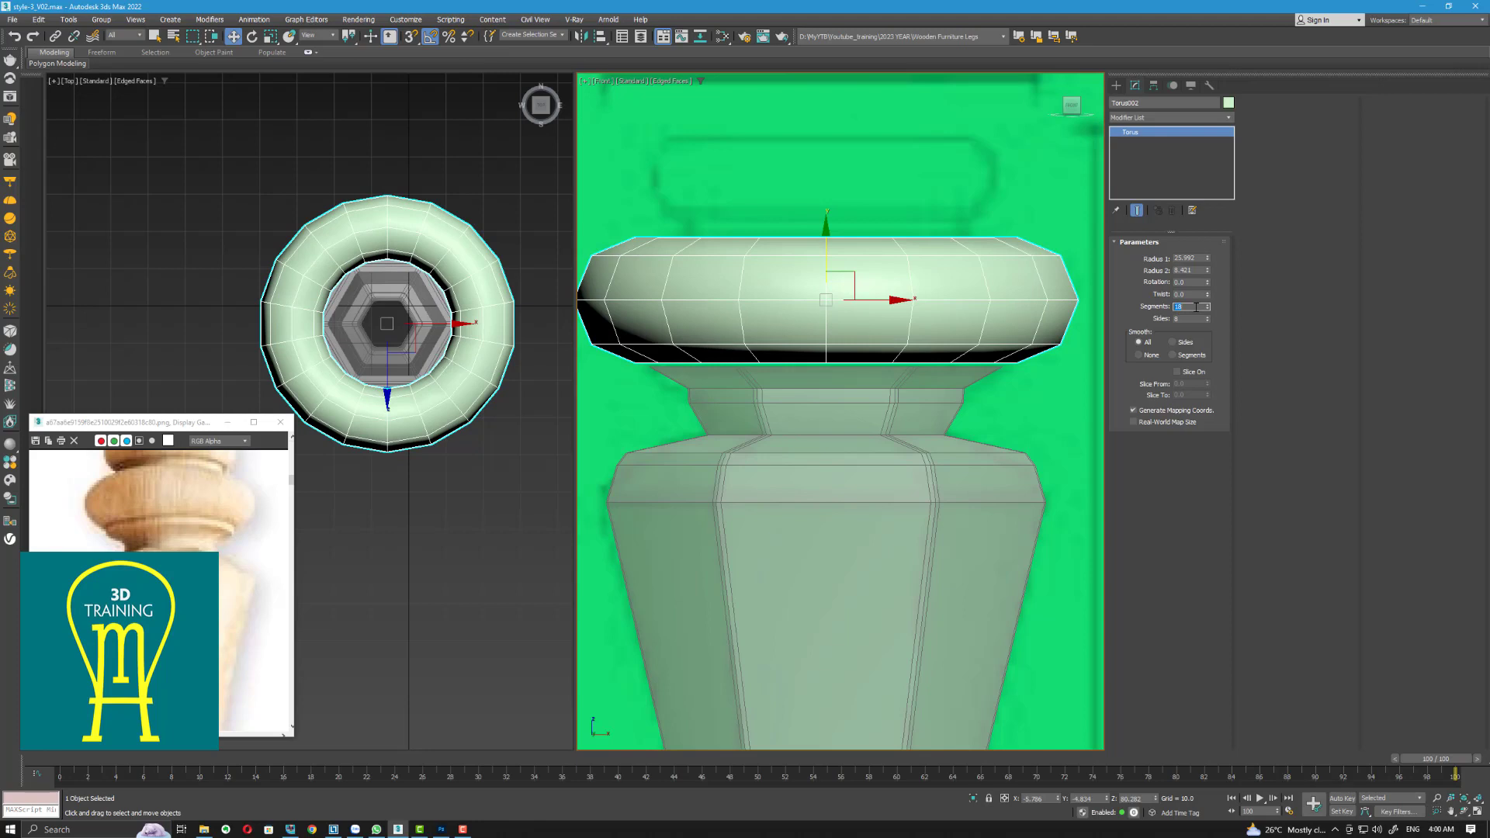
pyautogui.moveTo(829, 253); pyautogui.dragTo(828, 258)
# Return the top viewport to a perspective view of the ring and convert the torus to an editable poly
pyautogui.rightClick(437, 490)
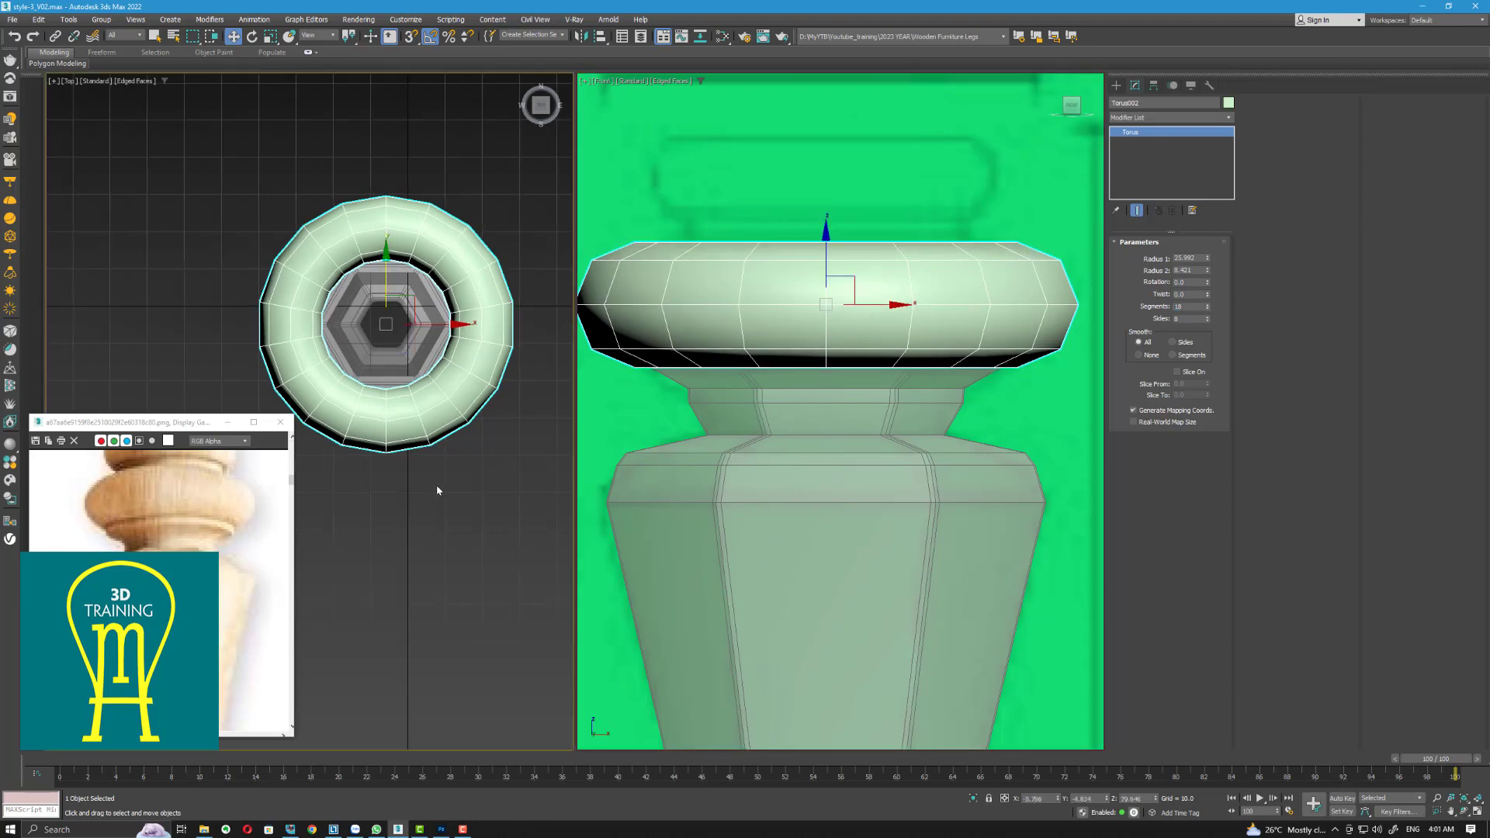
pyautogui.press('p')
pyautogui.scroll(-5, 364, 491)
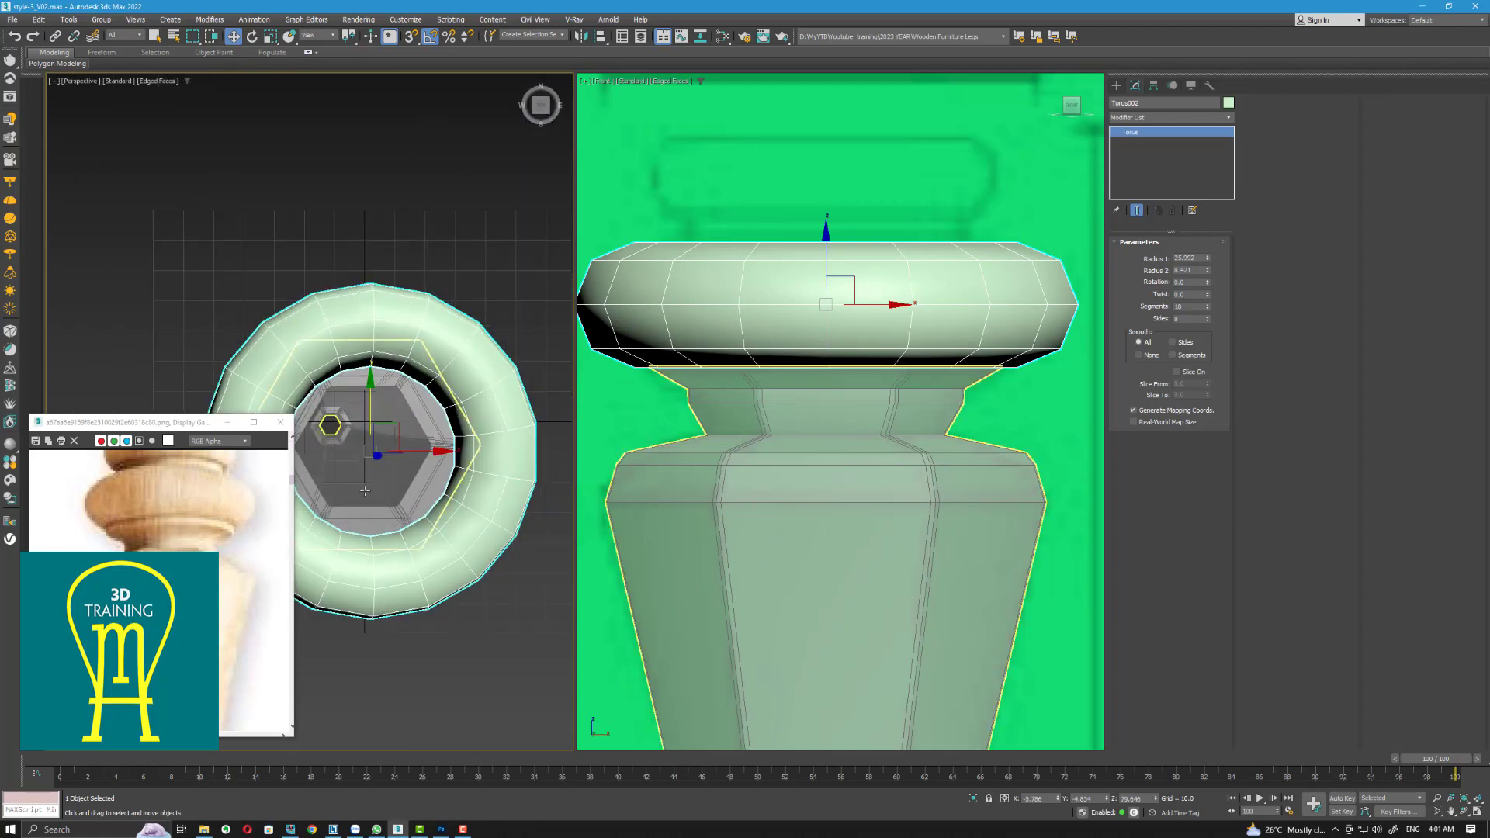
pyautogui.keyDown('alt'); pyautogui.moveTo(419, 494); pyautogui.dragTo(465, 447, button='middle'); pyautogui.keyUp('alt')
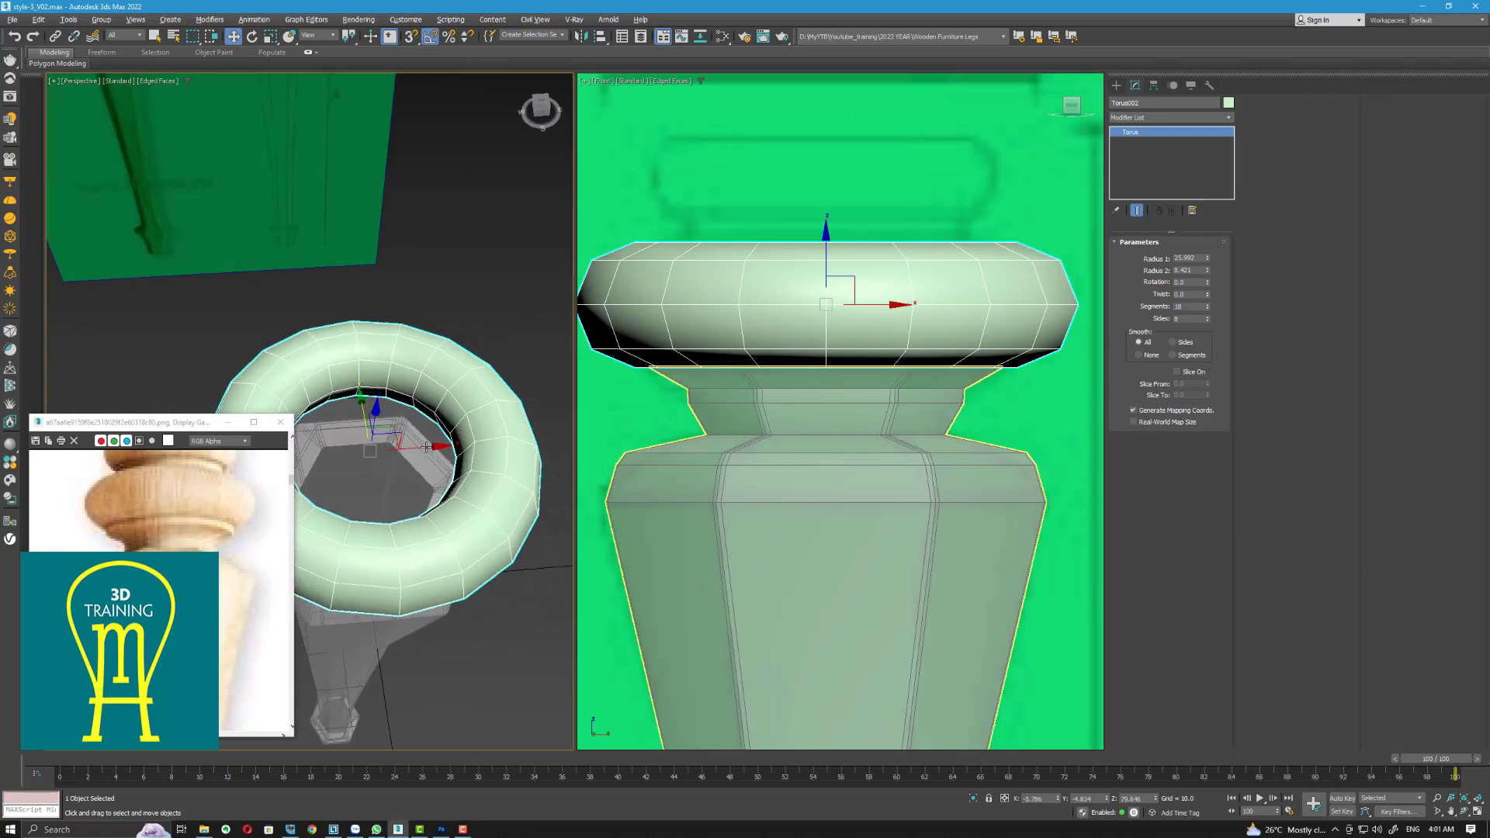
pyautogui.rightClick(1149, 132)
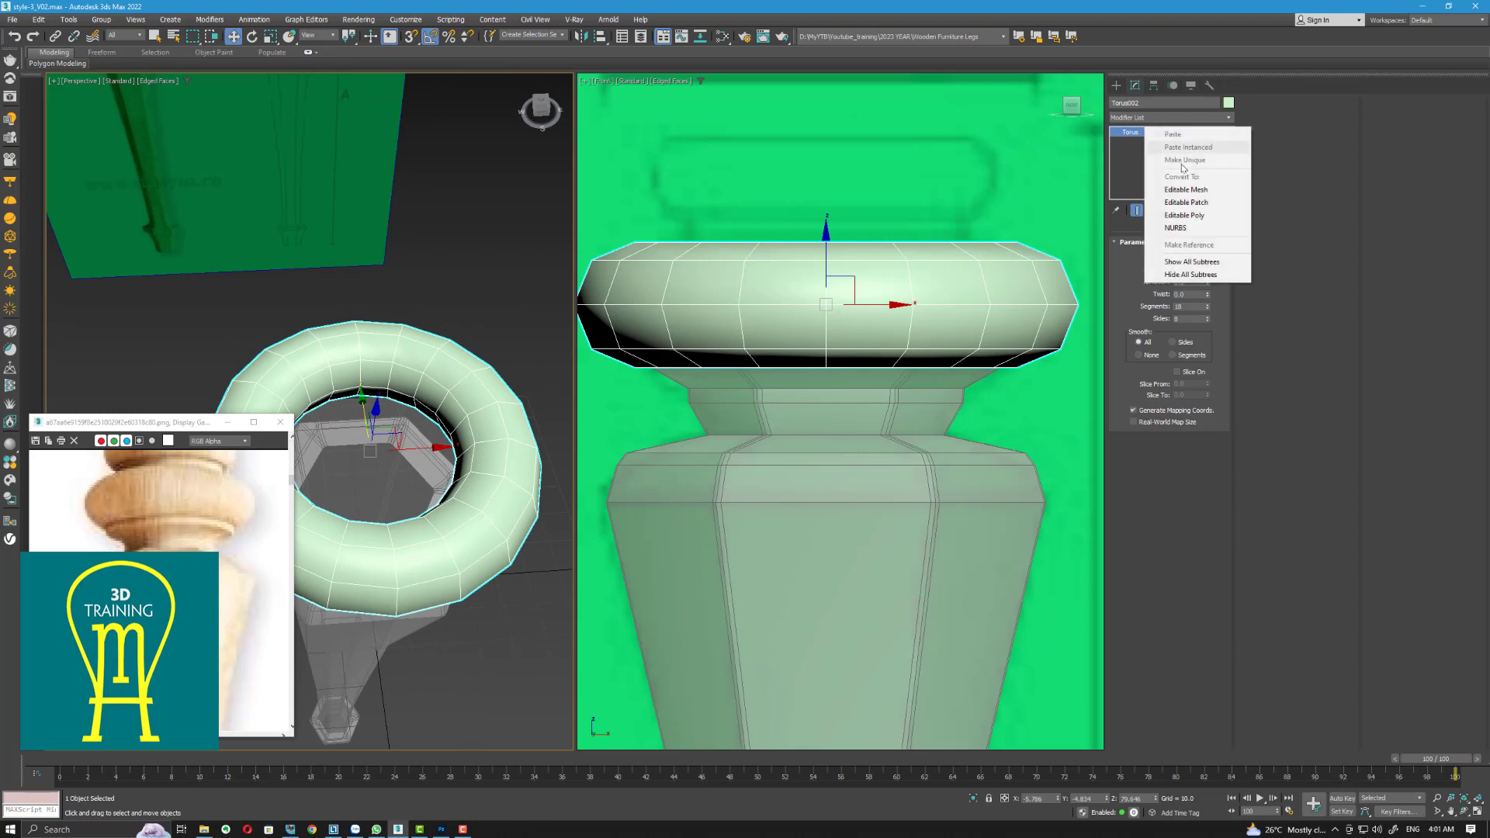
pyautogui.click(1191, 216)
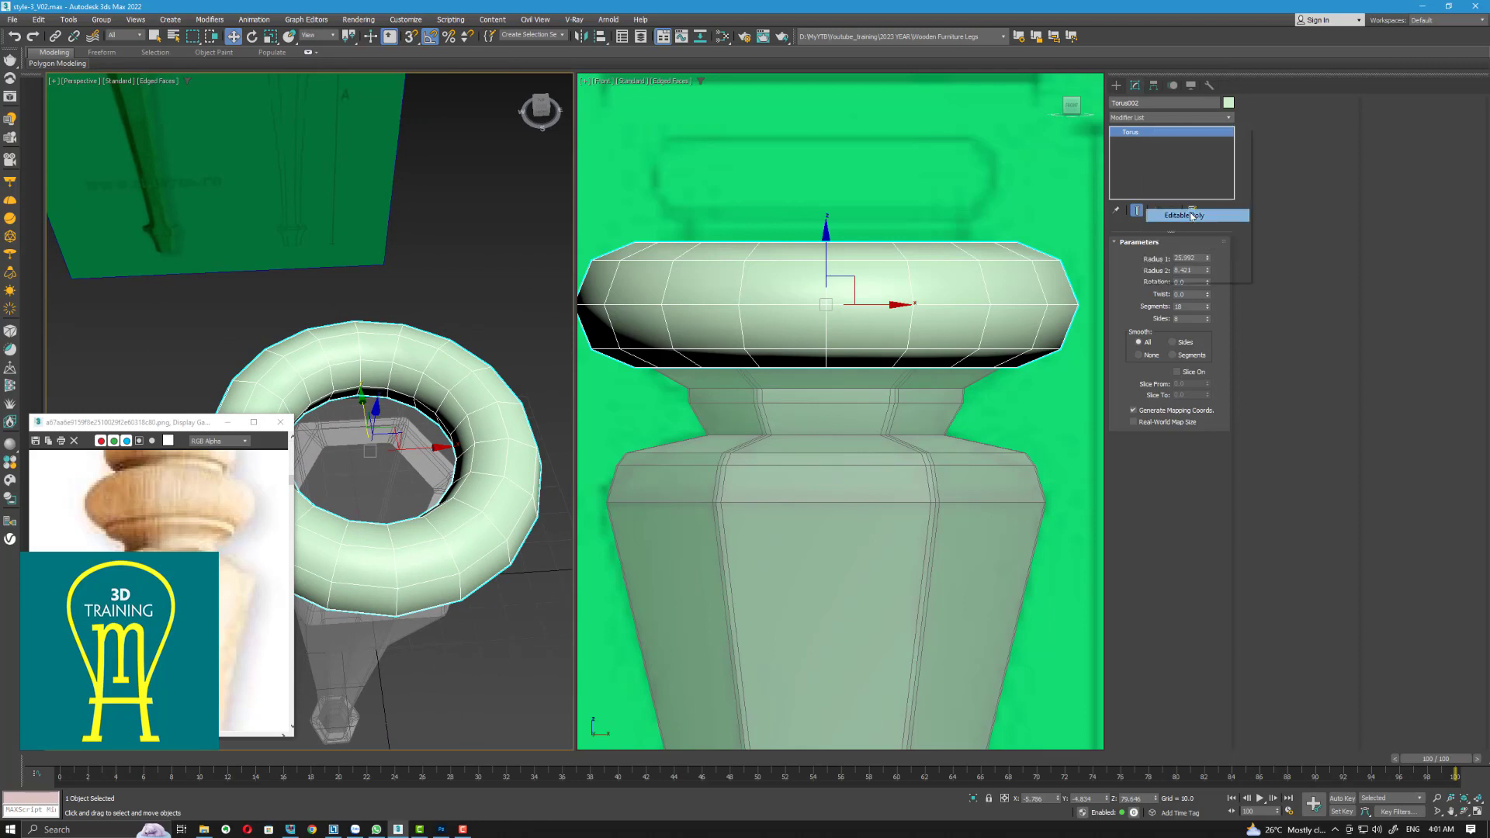
# Delete the edge loop around the inside of the ring to open up its inner wall
pyautogui.click(1154, 256)
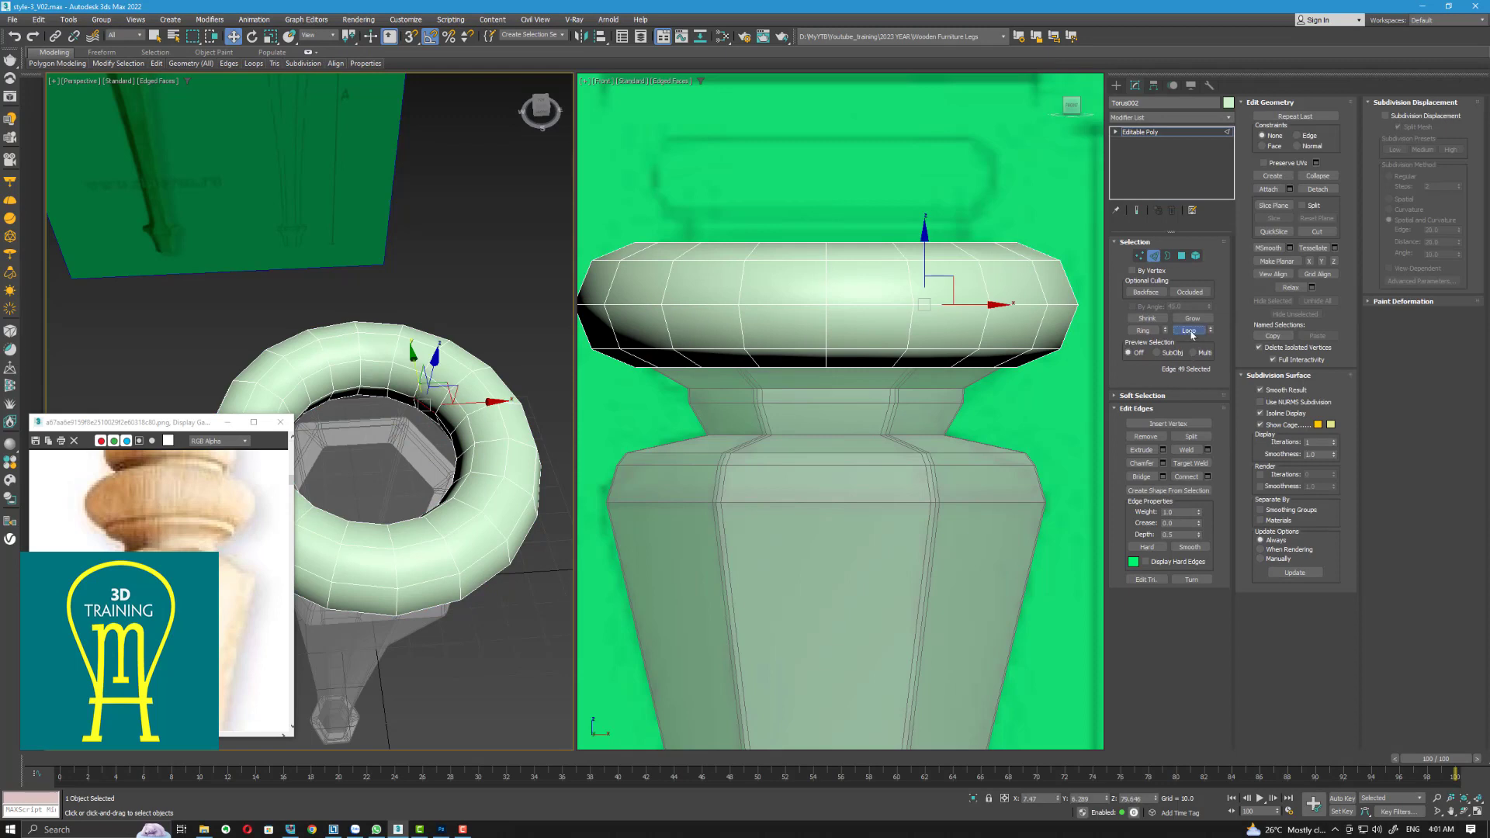
pyautogui.click(1190, 331)
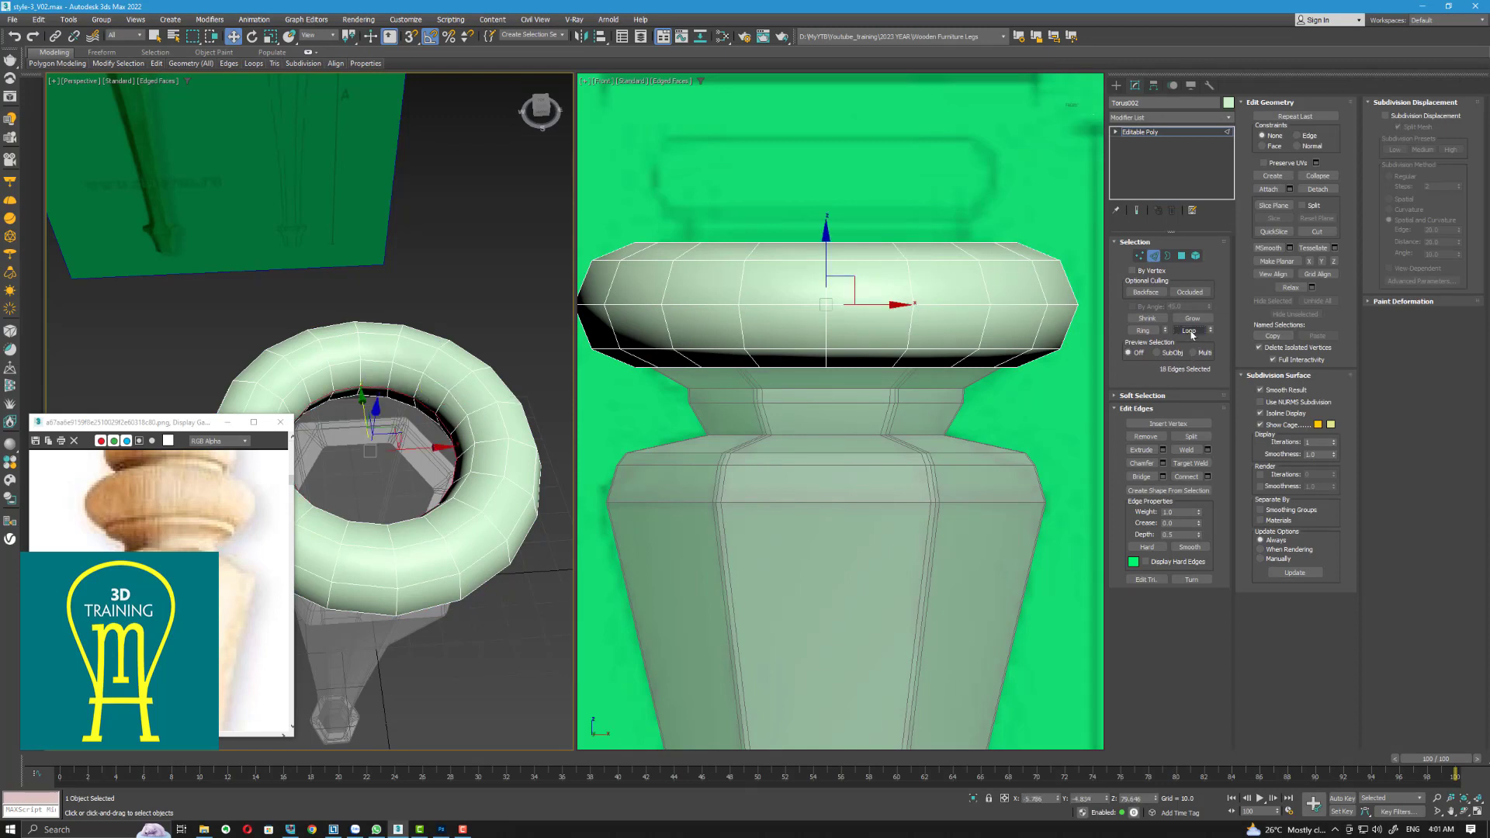
pyautogui.press('Delete')
pyautogui.keyDown('alt'); pyautogui.moveTo(380, 510); pyautogui.dragTo(409, 452, button='middle'); pyautogui.keyUp('alt')
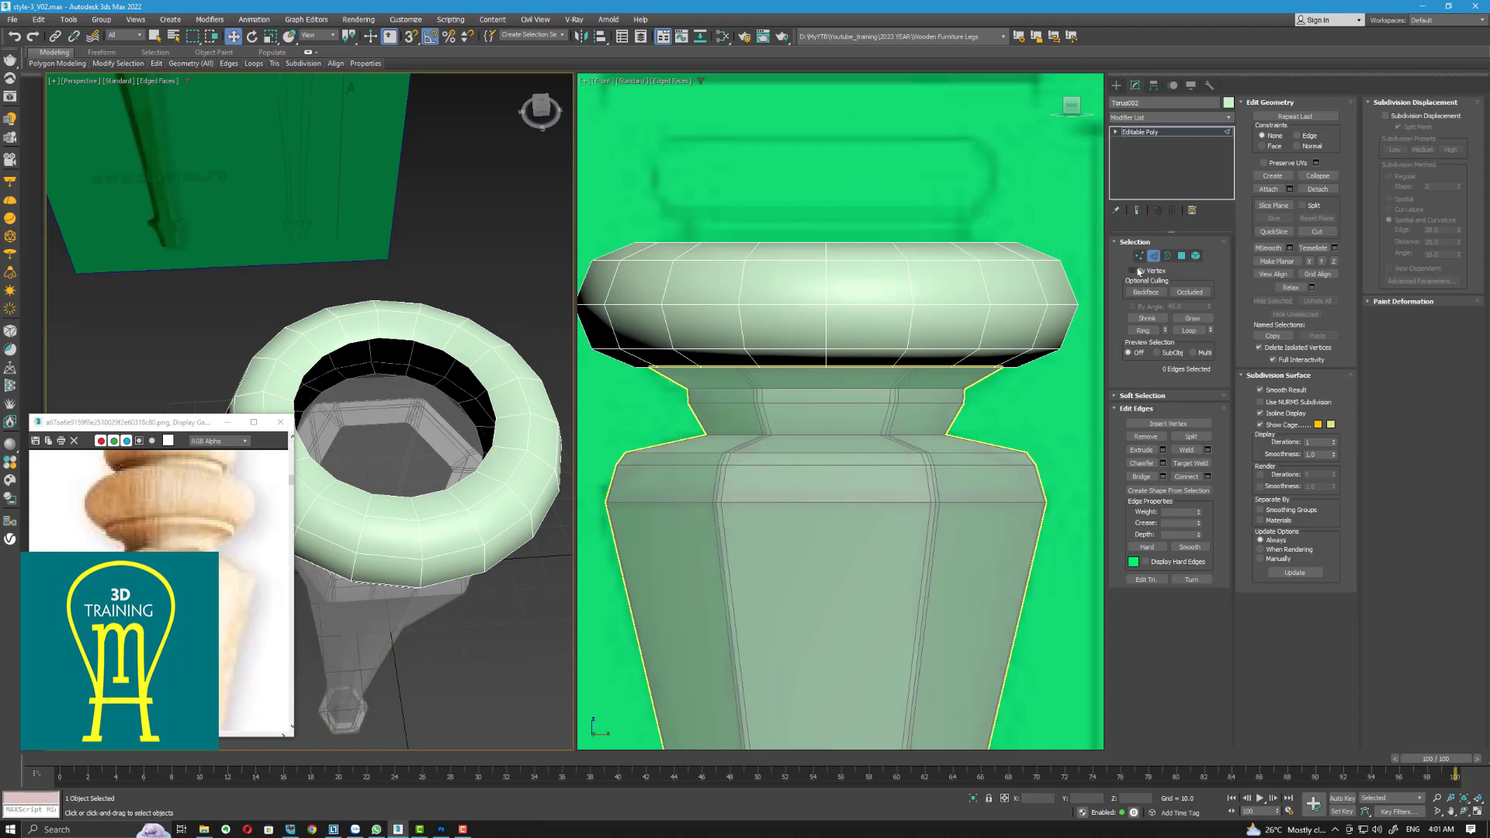
# Extrude the ring's upper open border straight up into a short collar and compare it with the reference photo
pyautogui.press('3')
pyautogui.click(489, 392)
pyautogui.moveTo(865, 241); pyautogui.dragTo(885, 373, button='middle')
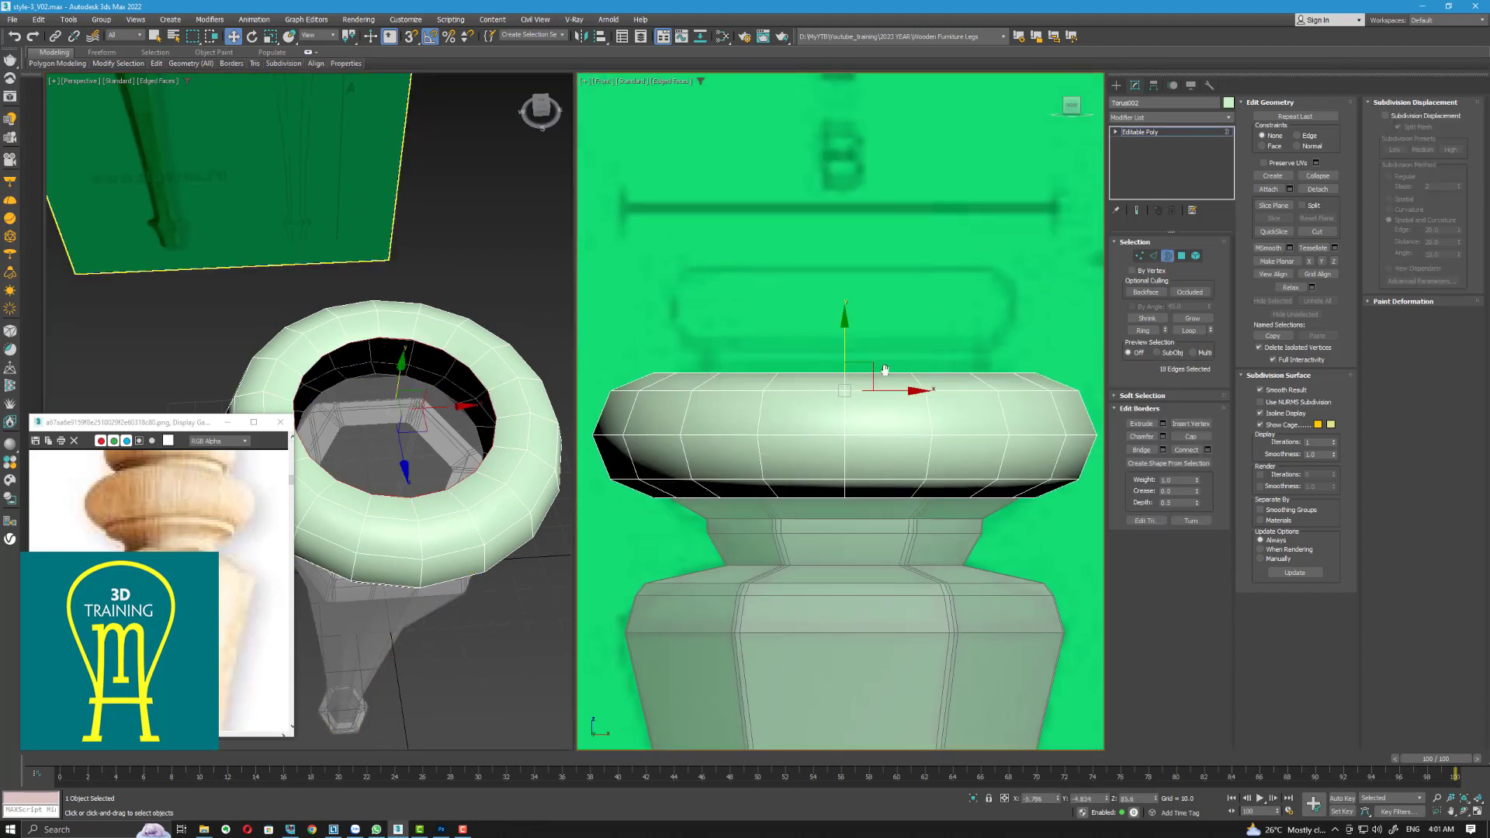
pyautogui.keyDown('shift'); pyautogui.moveTo(845, 339); pyautogui.dragTo(858, 310); pyautogui.keyUp('shift')
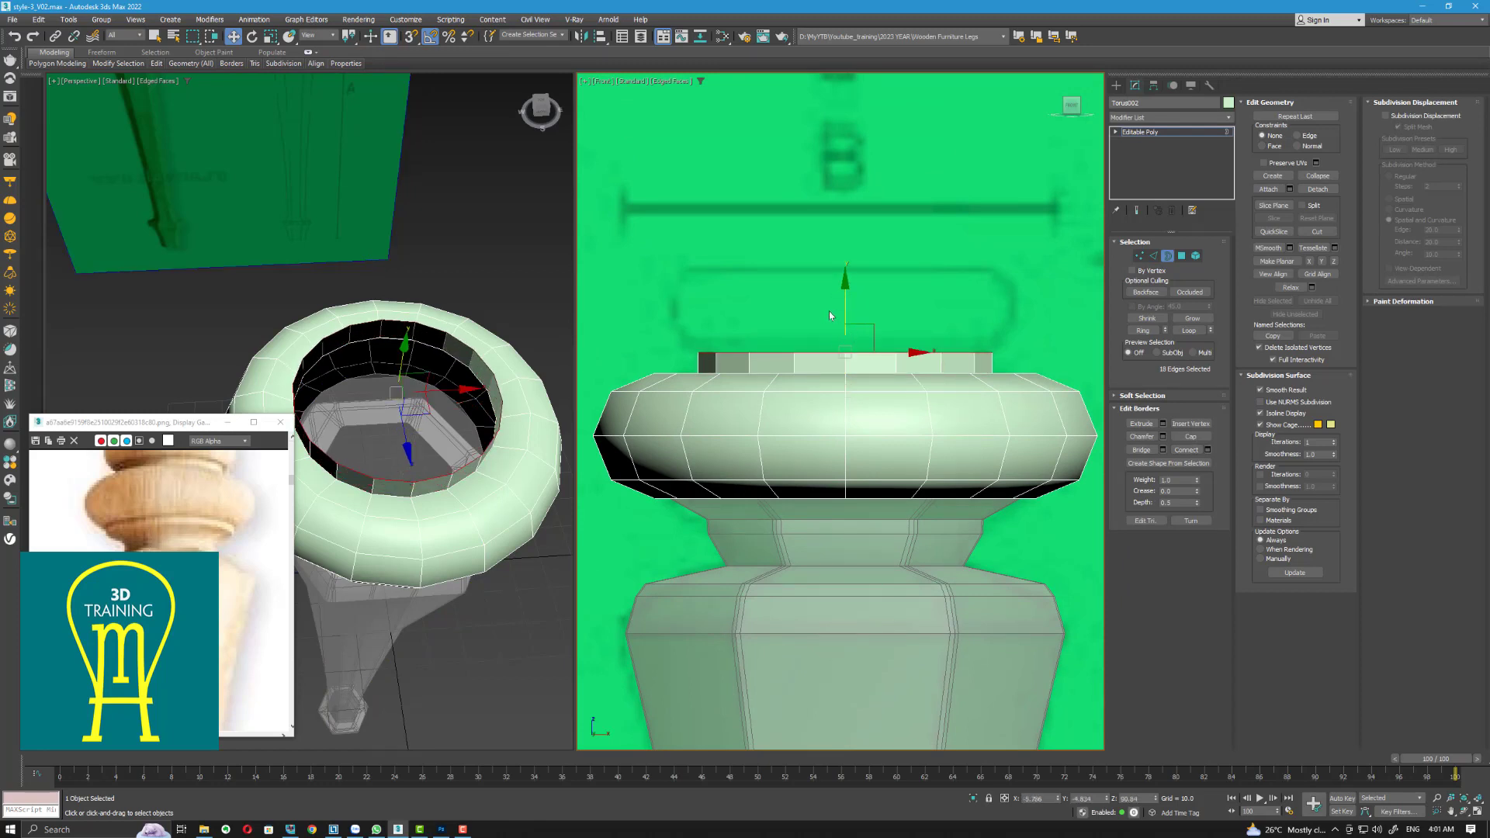
pyautogui.scroll(-4, 846, 303)
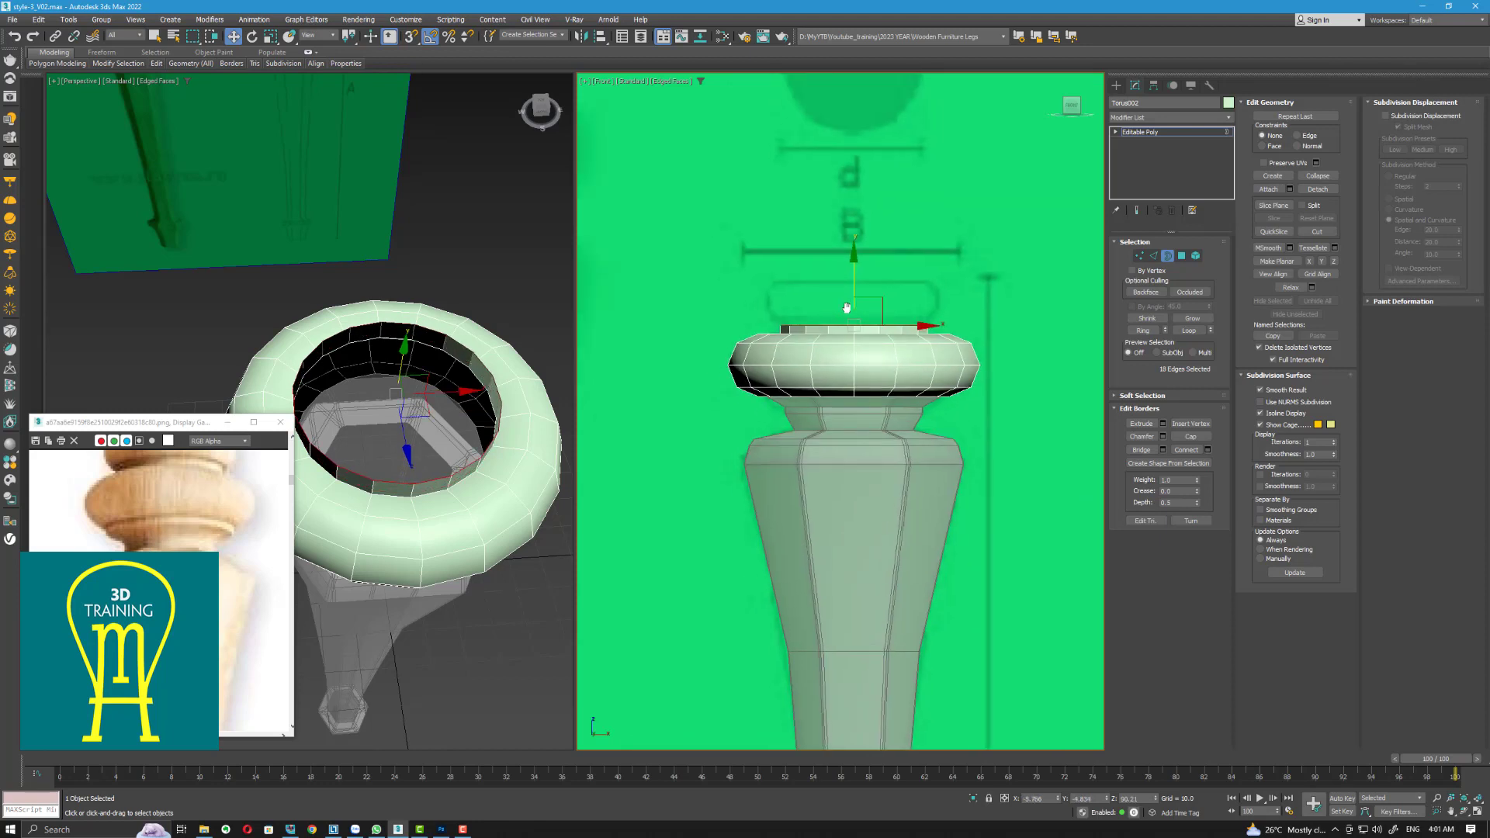
pyautogui.scroll(2, 847, 307)
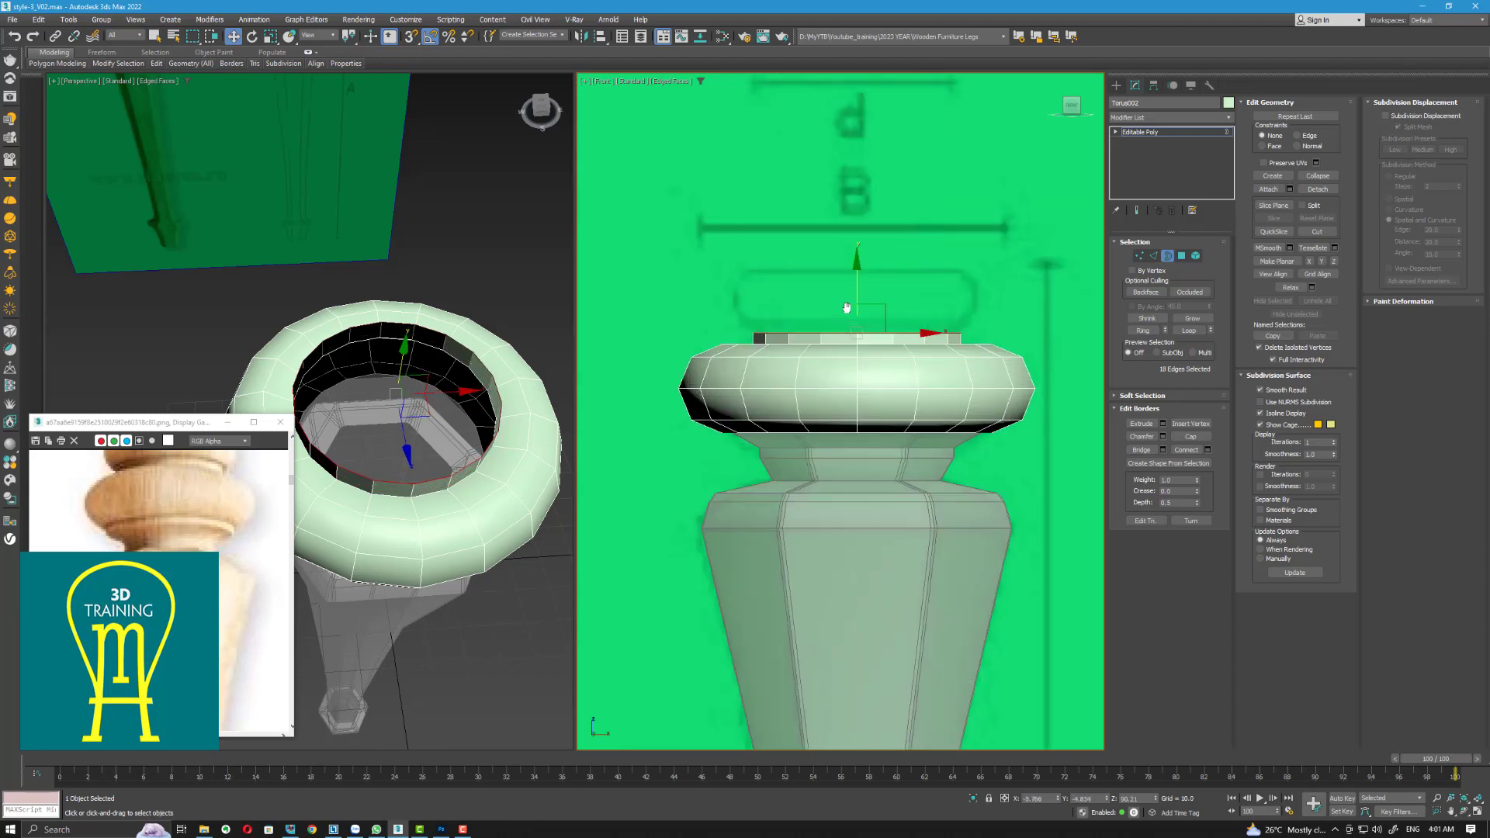
pyautogui.scroll(-2, 222, 565)
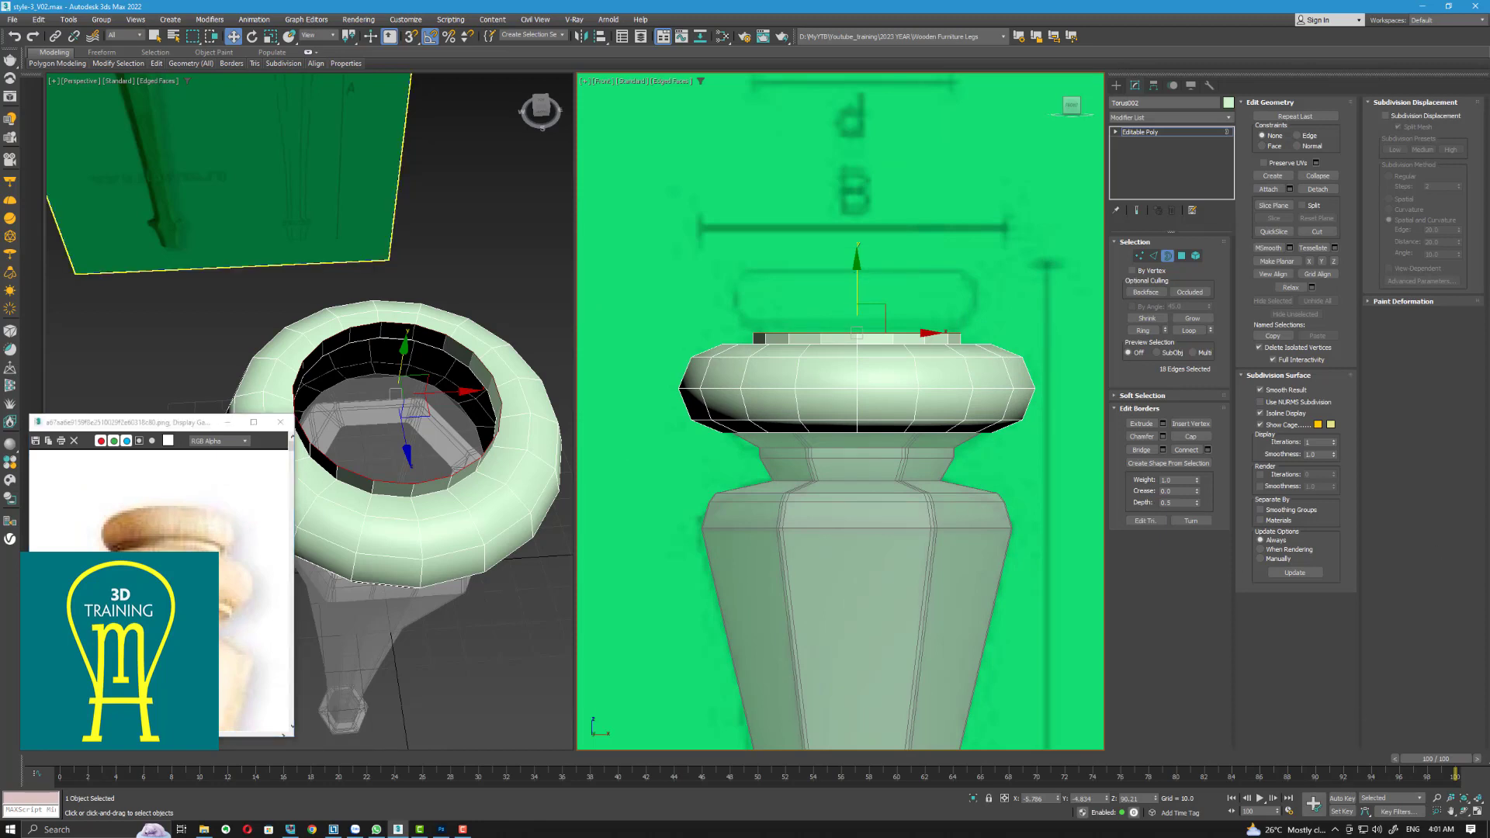
# Clone the whole ring straight up as a second ring above the first
pyautogui.click(1168, 256)
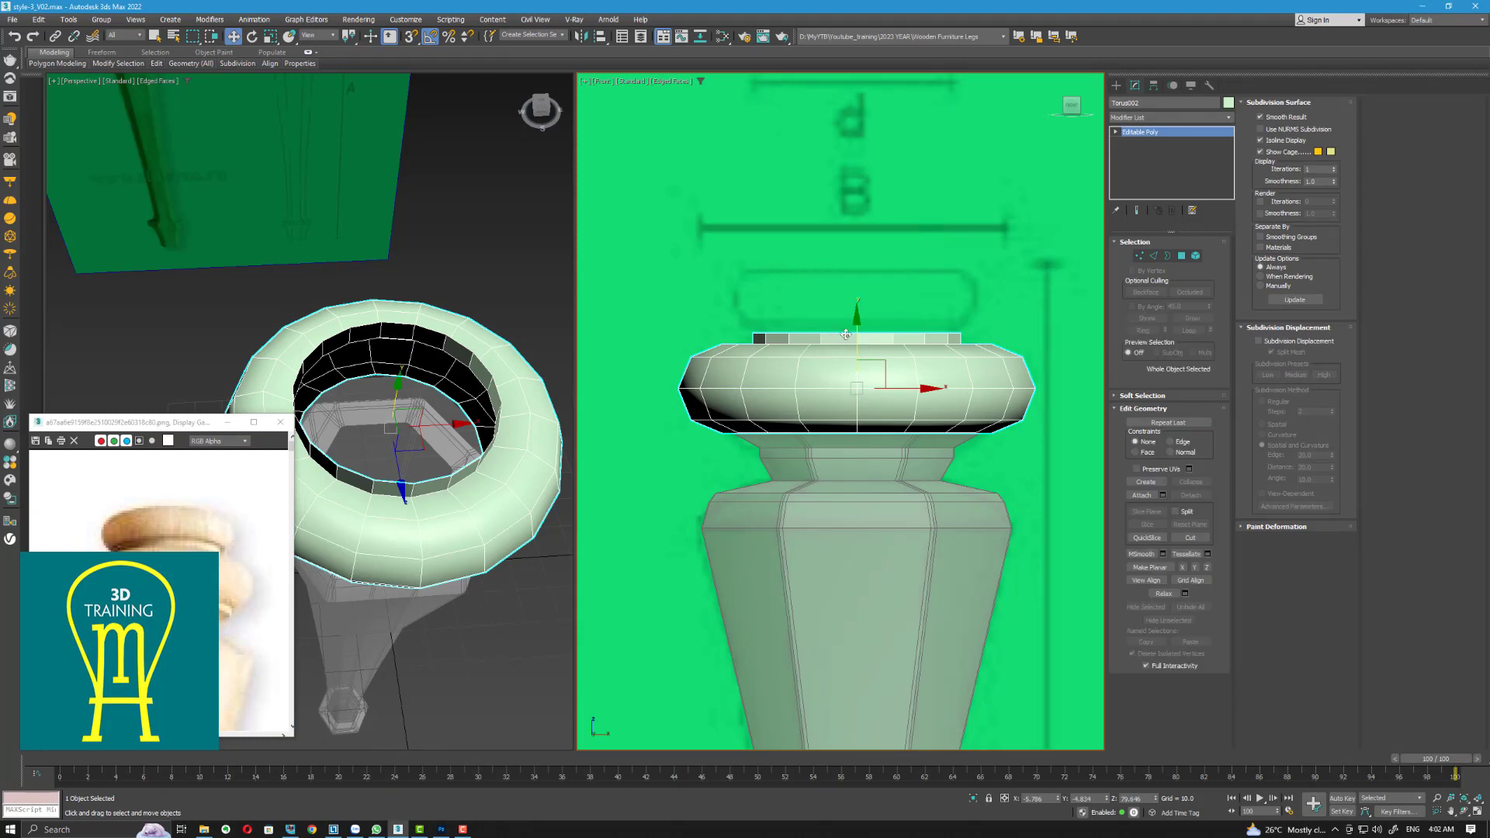
pyautogui.keyDown('shift'); pyautogui.moveTo(857, 333); pyautogui.dragTo(858, 222); pyautogui.keyUp('shift')
pyautogui.click(744, 469)
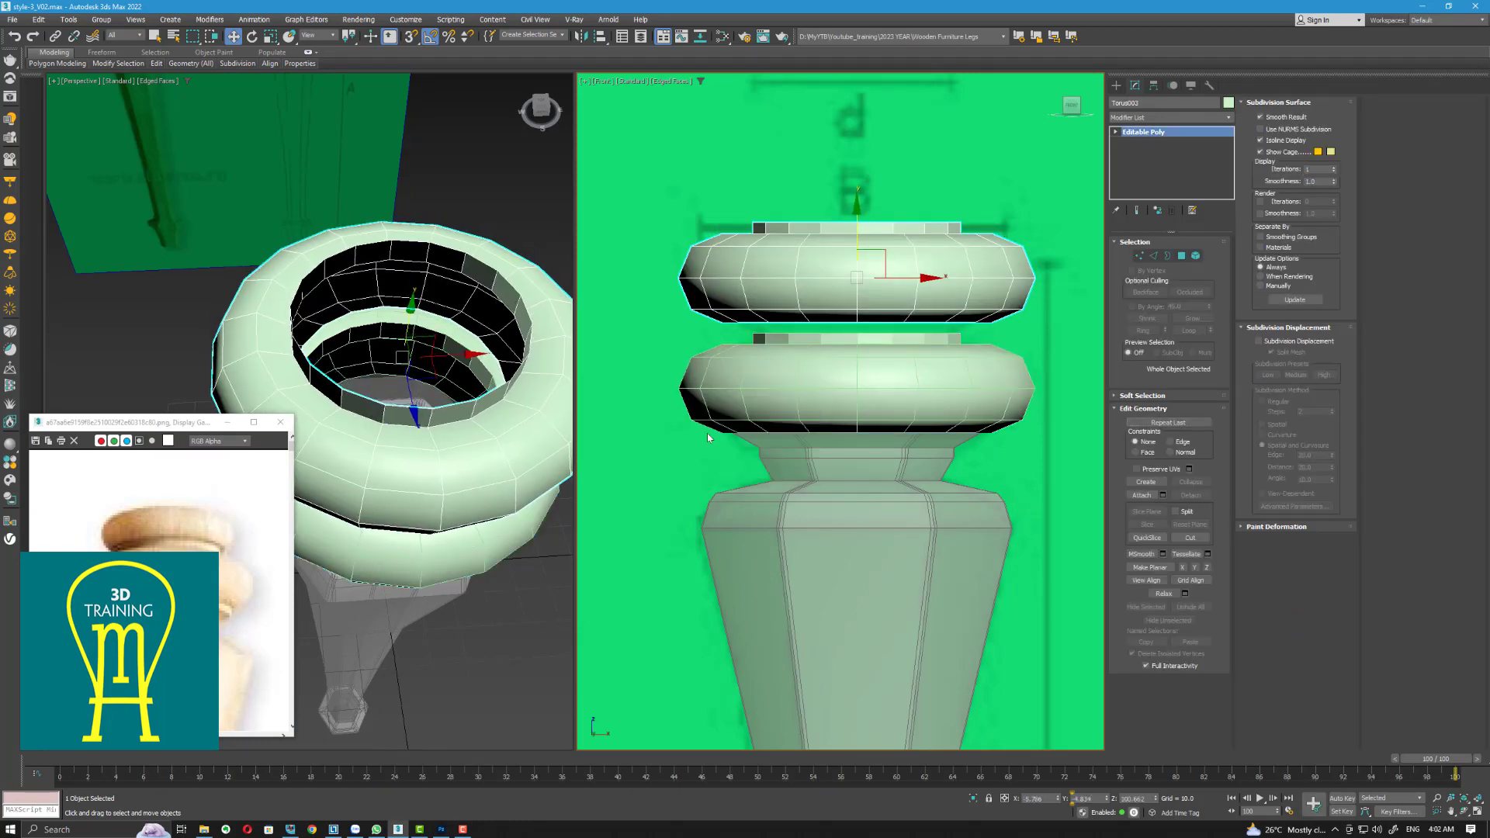
# Scale the upper ring down uniformly to about three quarters of the lower ring's width and lower it close to that ring
pyautogui.press('r')
pyautogui.moveTo(862, 268); pyautogui.dragTo(765, 248)
pyautogui.press('w')
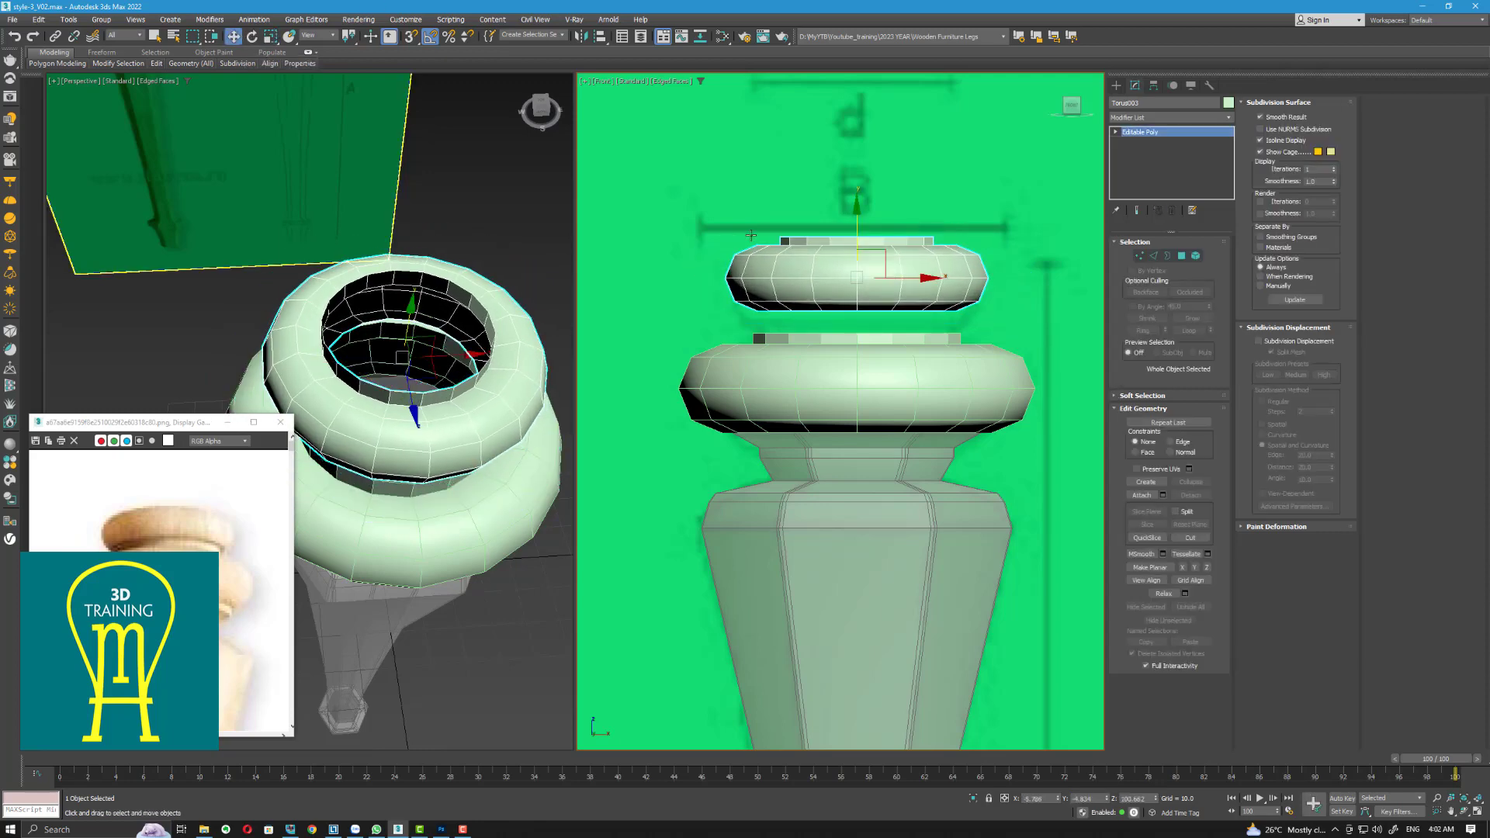
pyautogui.moveTo(849, 225); pyautogui.dragTo(849, 238)
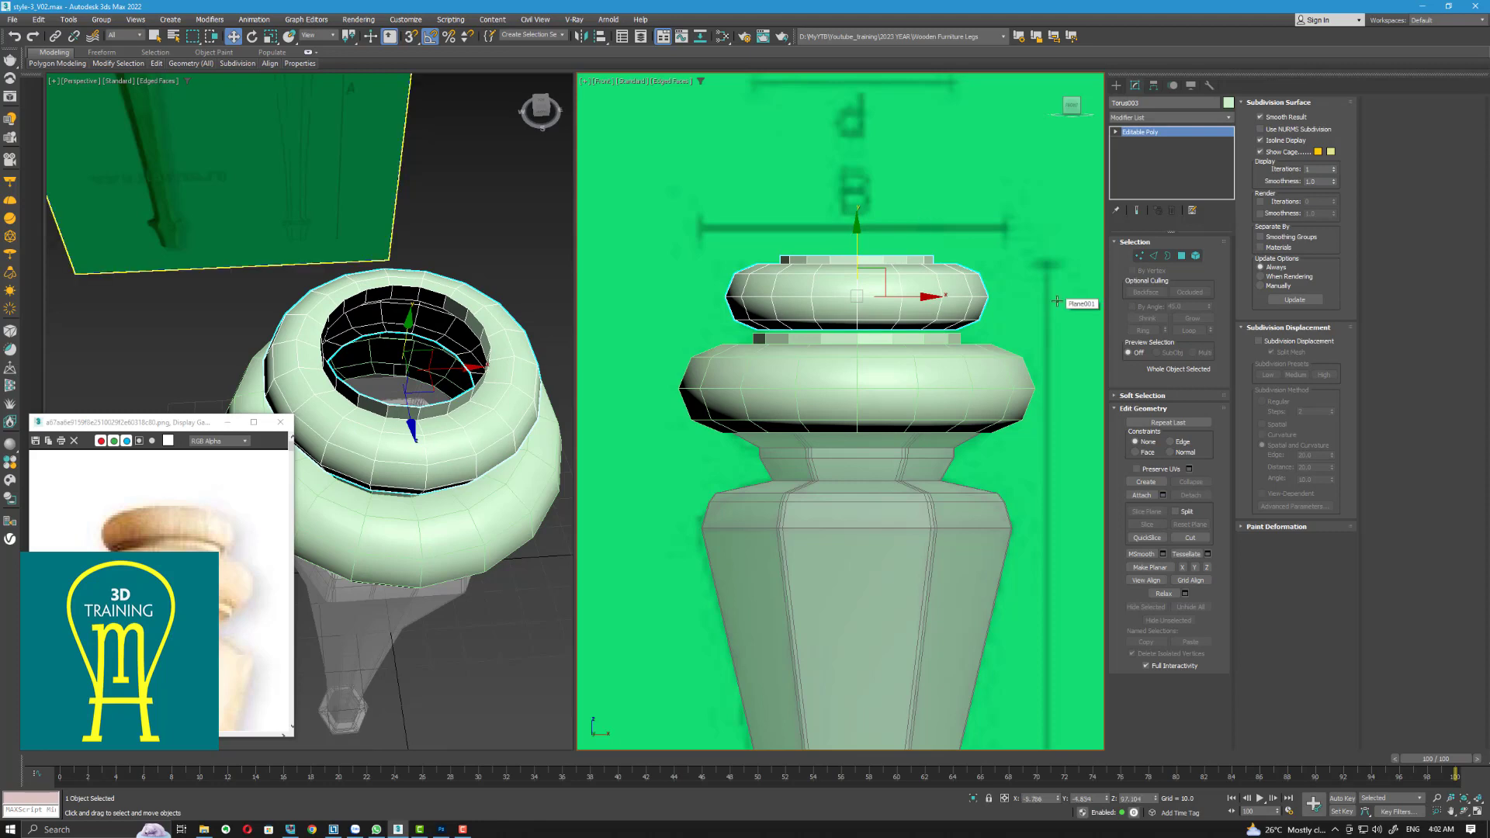
pyautogui.press('r')
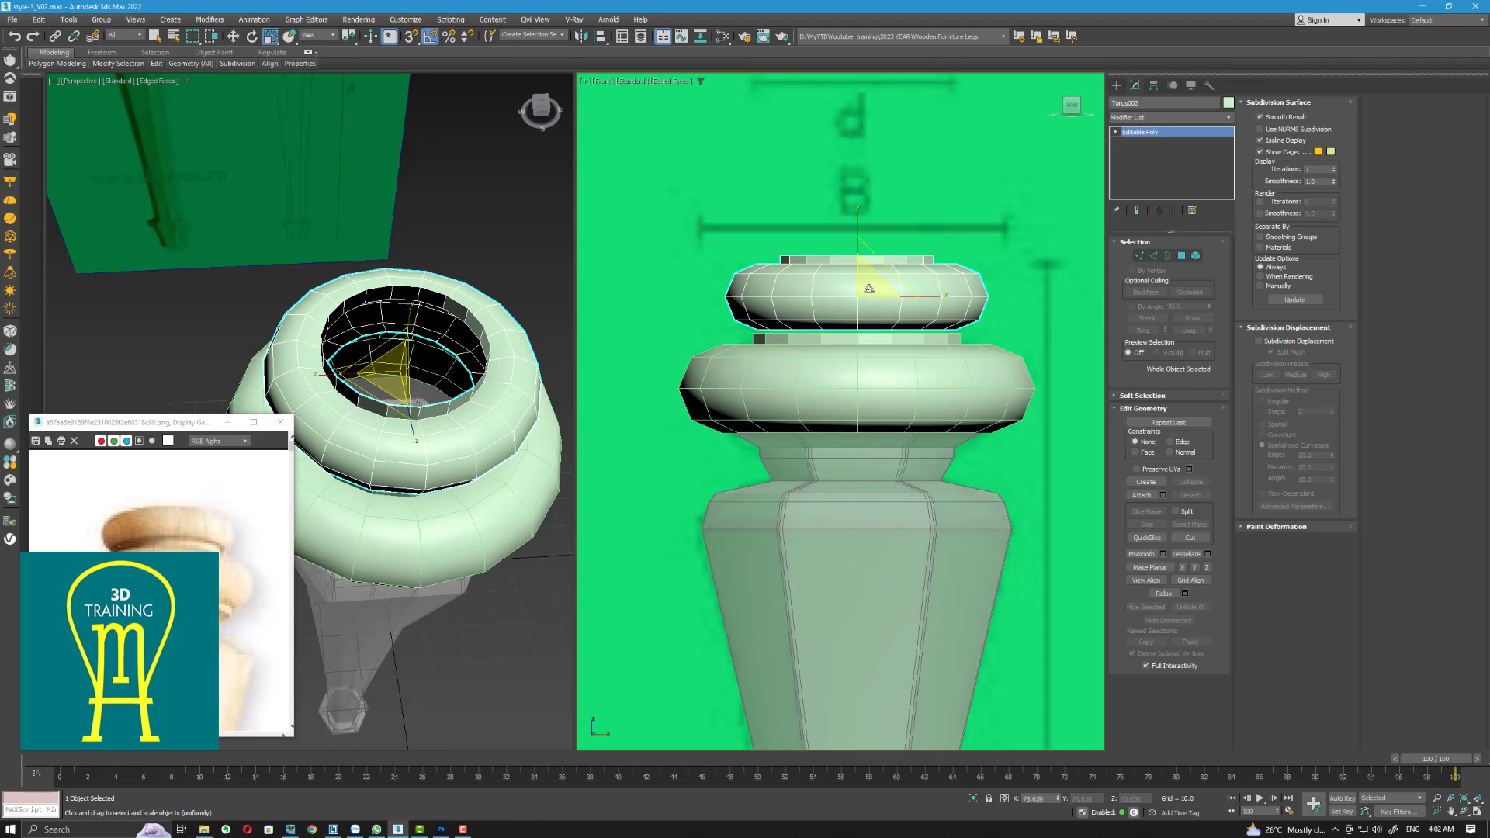
pyautogui.moveTo(868, 289); pyautogui.dragTo(871, 285)
# Attach the upper ring to the lower ring as one editable poly object
pyautogui.click(873, 339)
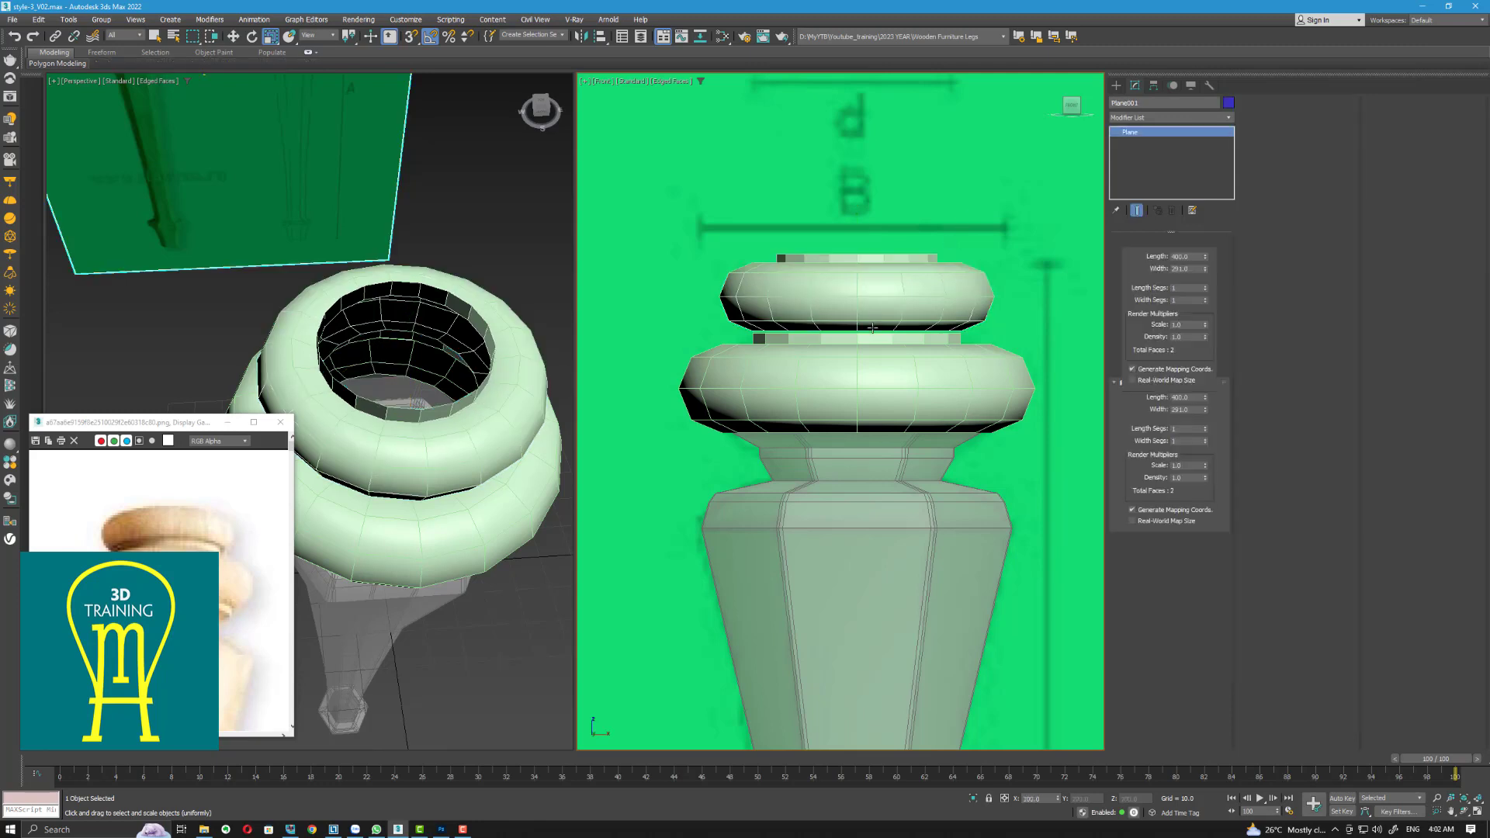
pyautogui.click(1142, 494)
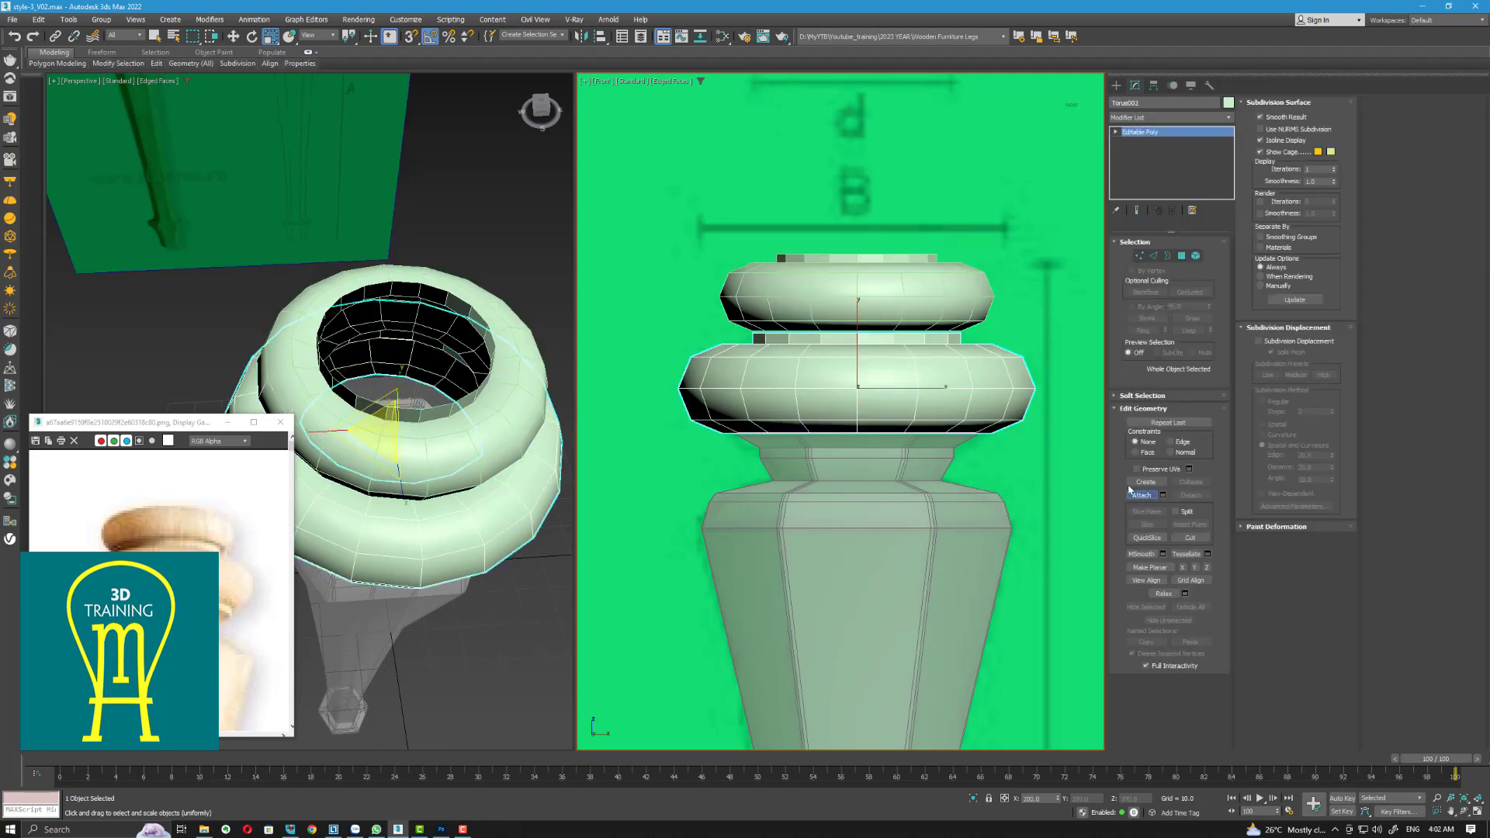
pyautogui.click(974, 337)
pyautogui.press('w')
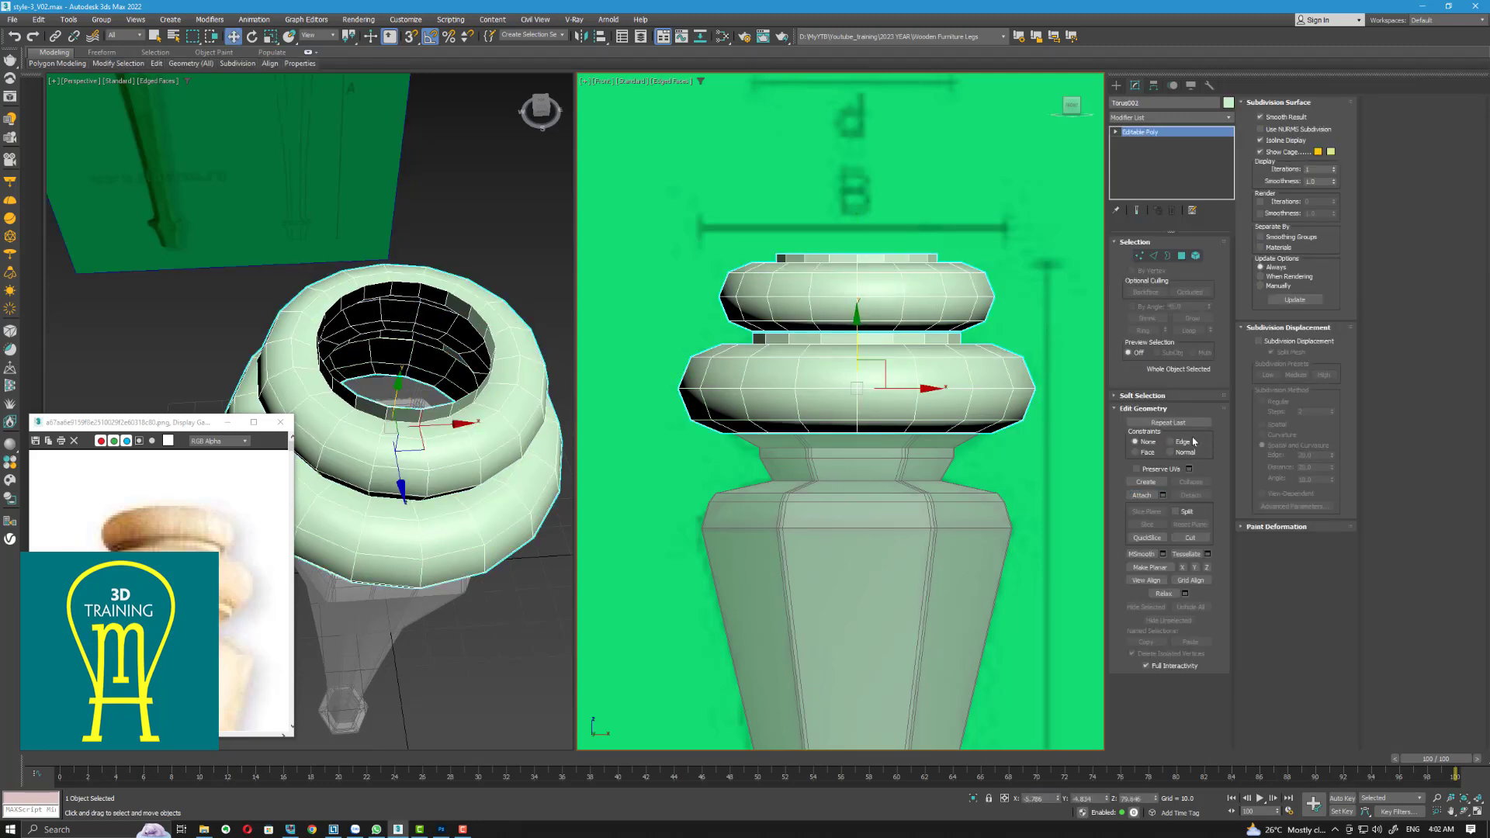
# Delete the short collars on top of both rings through their open borders
pyautogui.click(1168, 256)
pyautogui.click(946, 335)
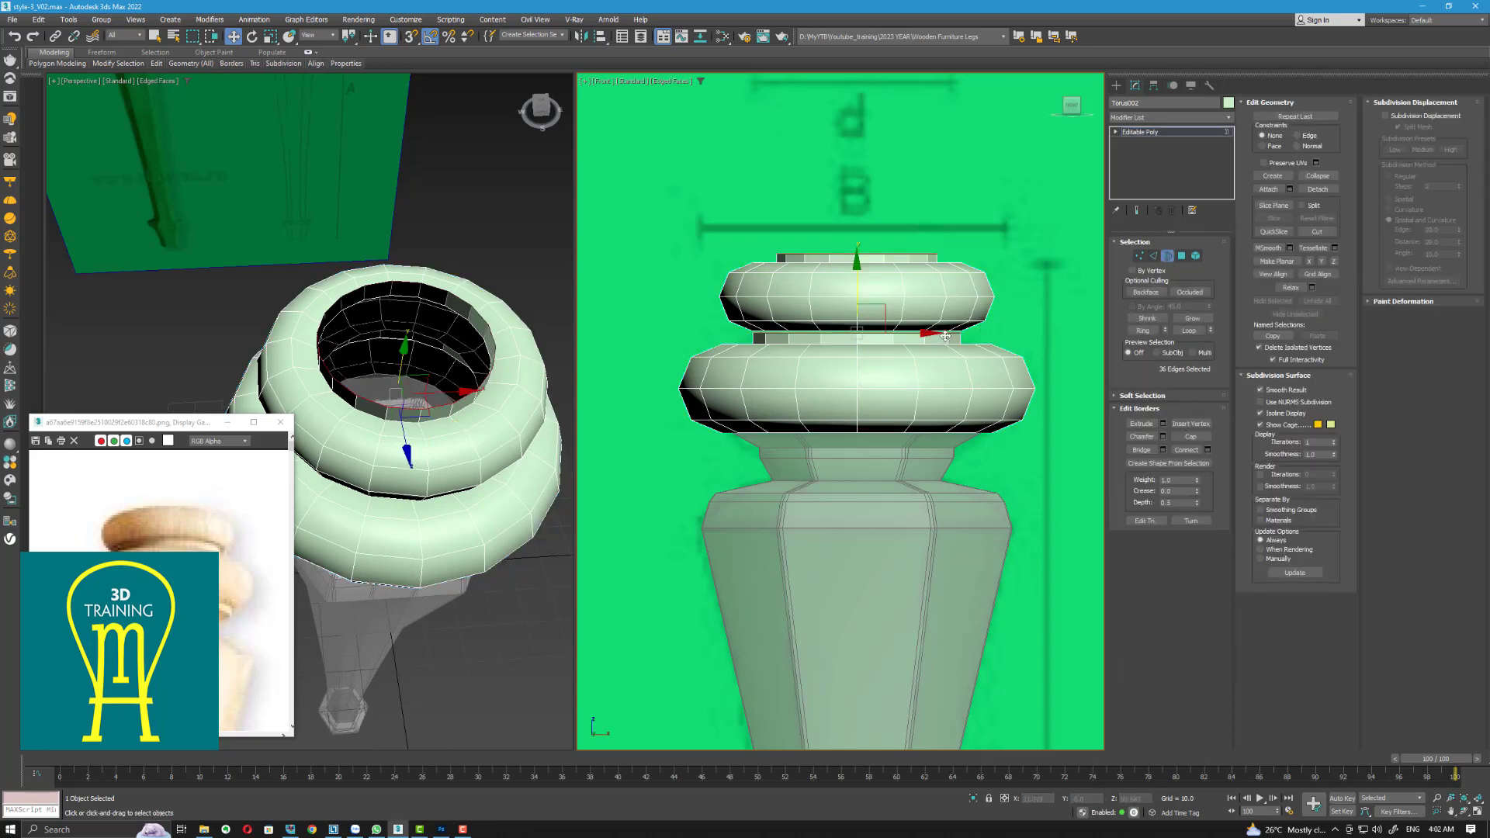
pyautogui.press('Delete')
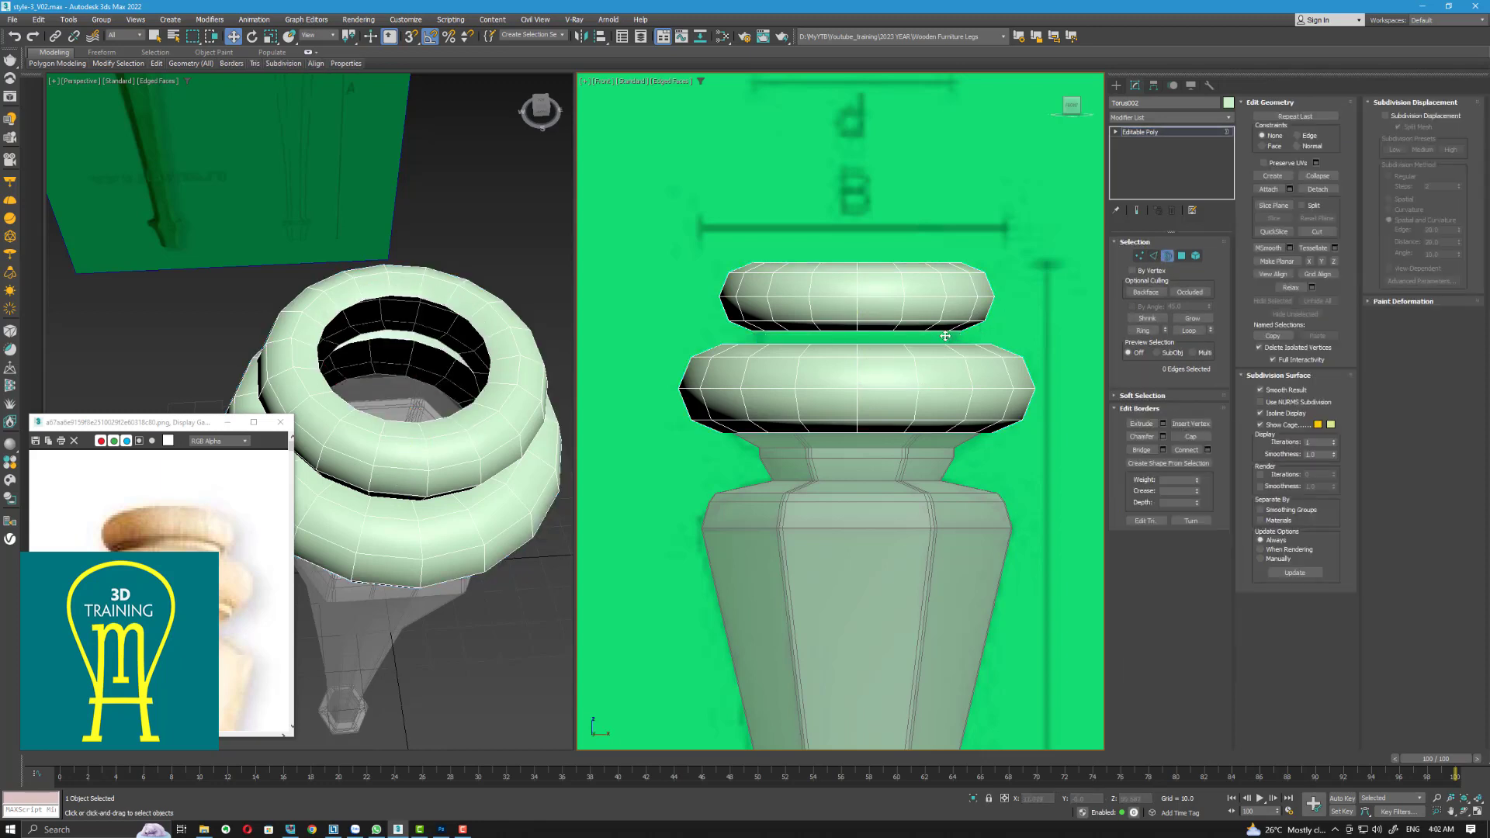
# Bridge the upper ring's lower border to the lower ring's upper border and clear the selection
pyautogui.click(897, 330)
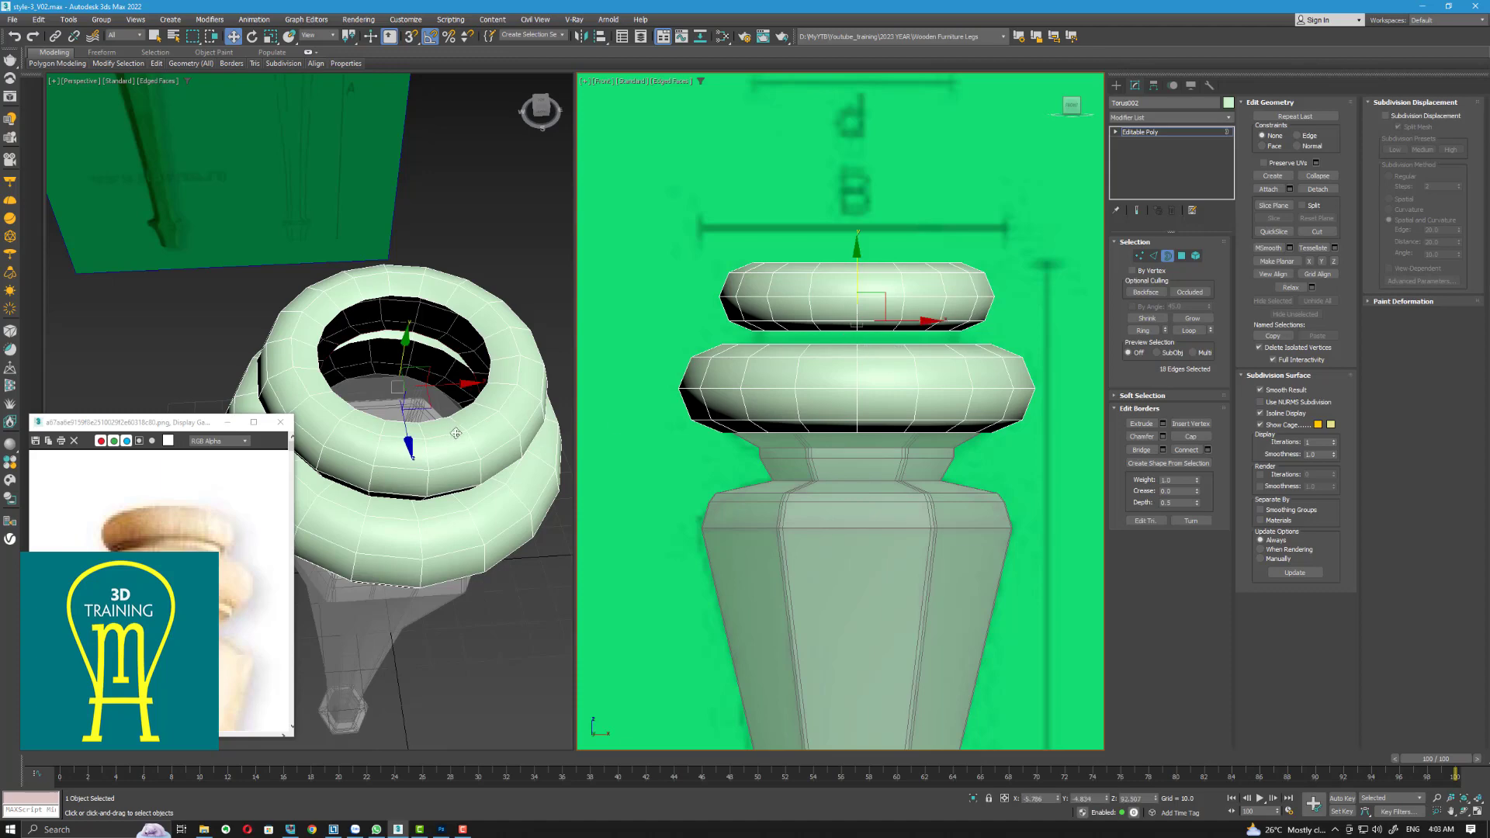
pyautogui.keyDown('alt'); pyautogui.moveTo(543, 372); pyautogui.dragTo(553, 446, button='middle'); pyautogui.keyUp('alt')
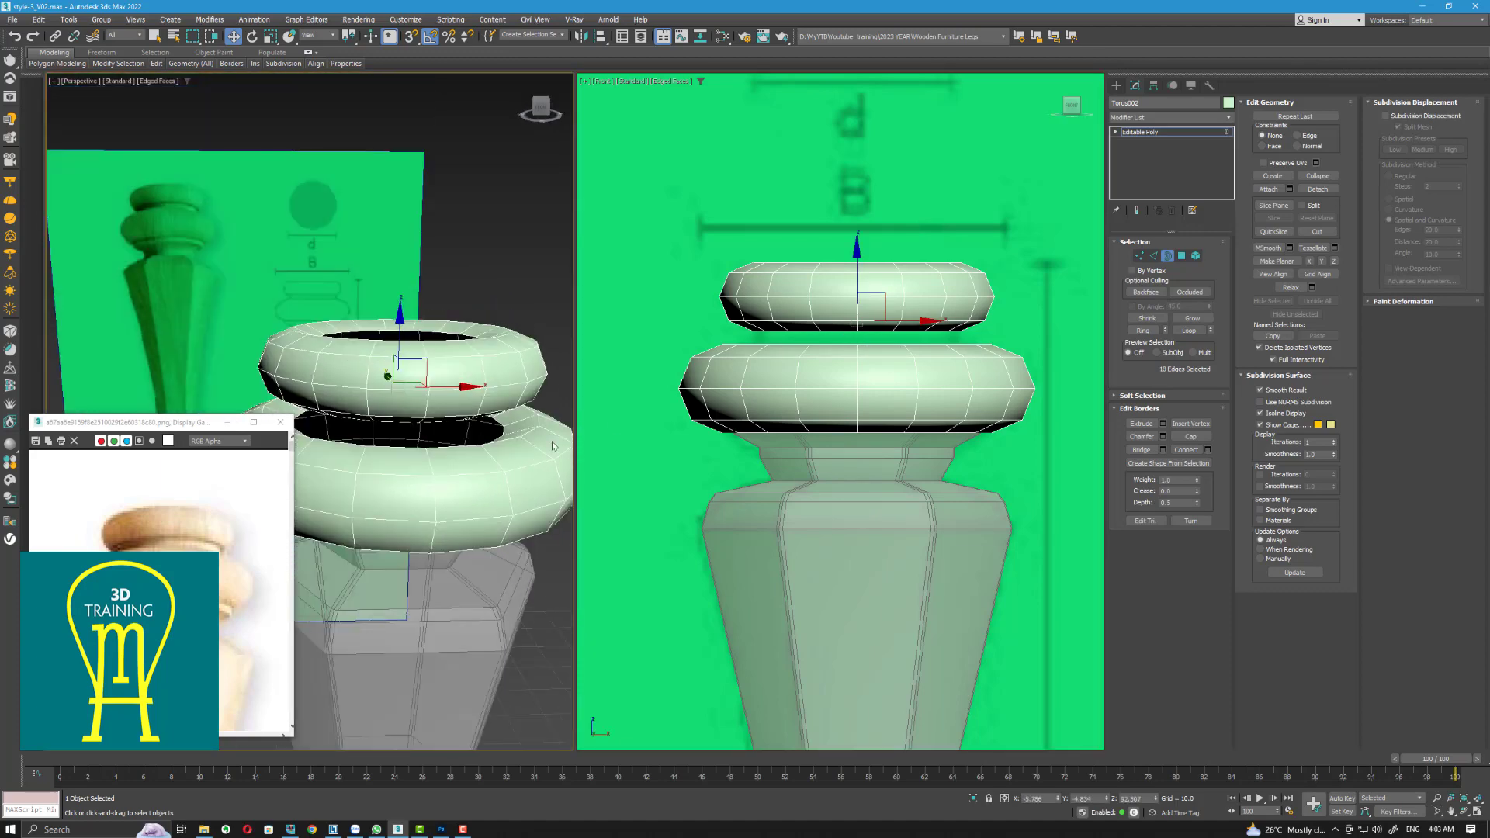
pyautogui.keyDown('ctrl'); pyautogui.click(472, 446); pyautogui.keyUp('ctrl')
pyautogui.click(1141, 450)
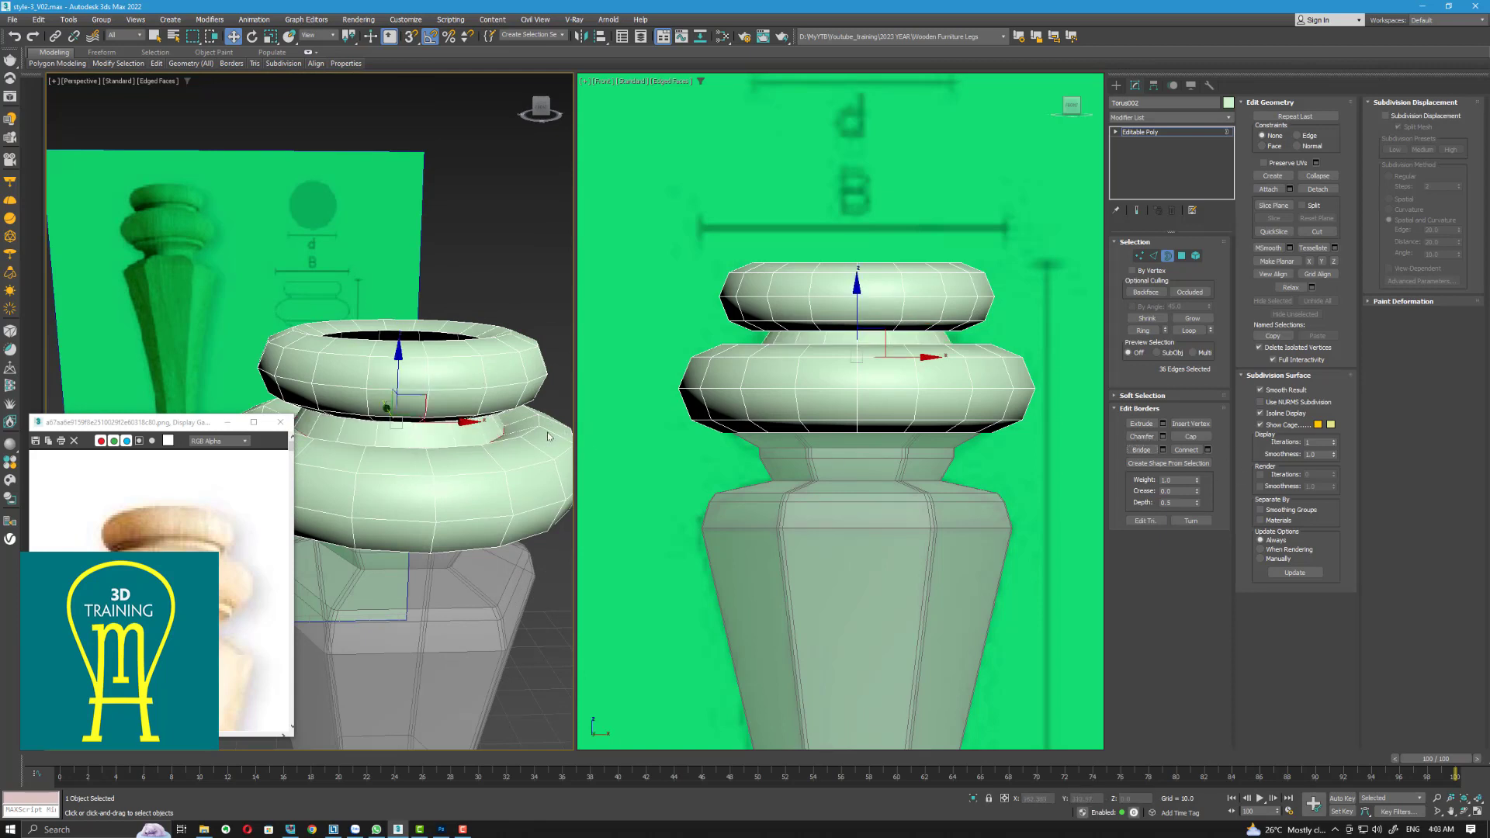
pyautogui.hotkey('ctrl', 'd')
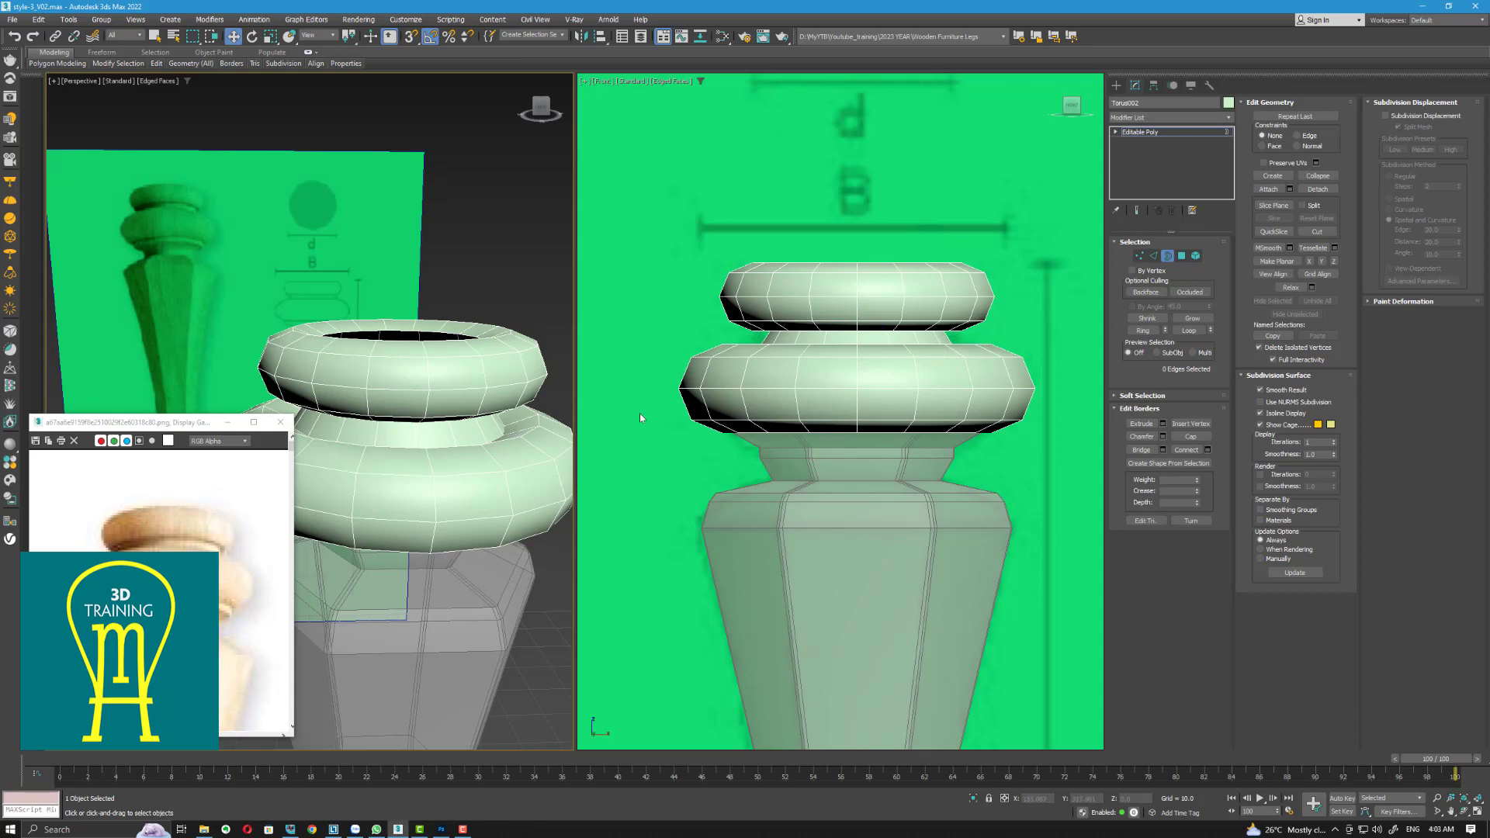
# Select the ring of vertical edges on the bridge between the two rings and connect them with one horizontal loop
pyautogui.click(1154, 256)
pyautogui.click(505, 433)
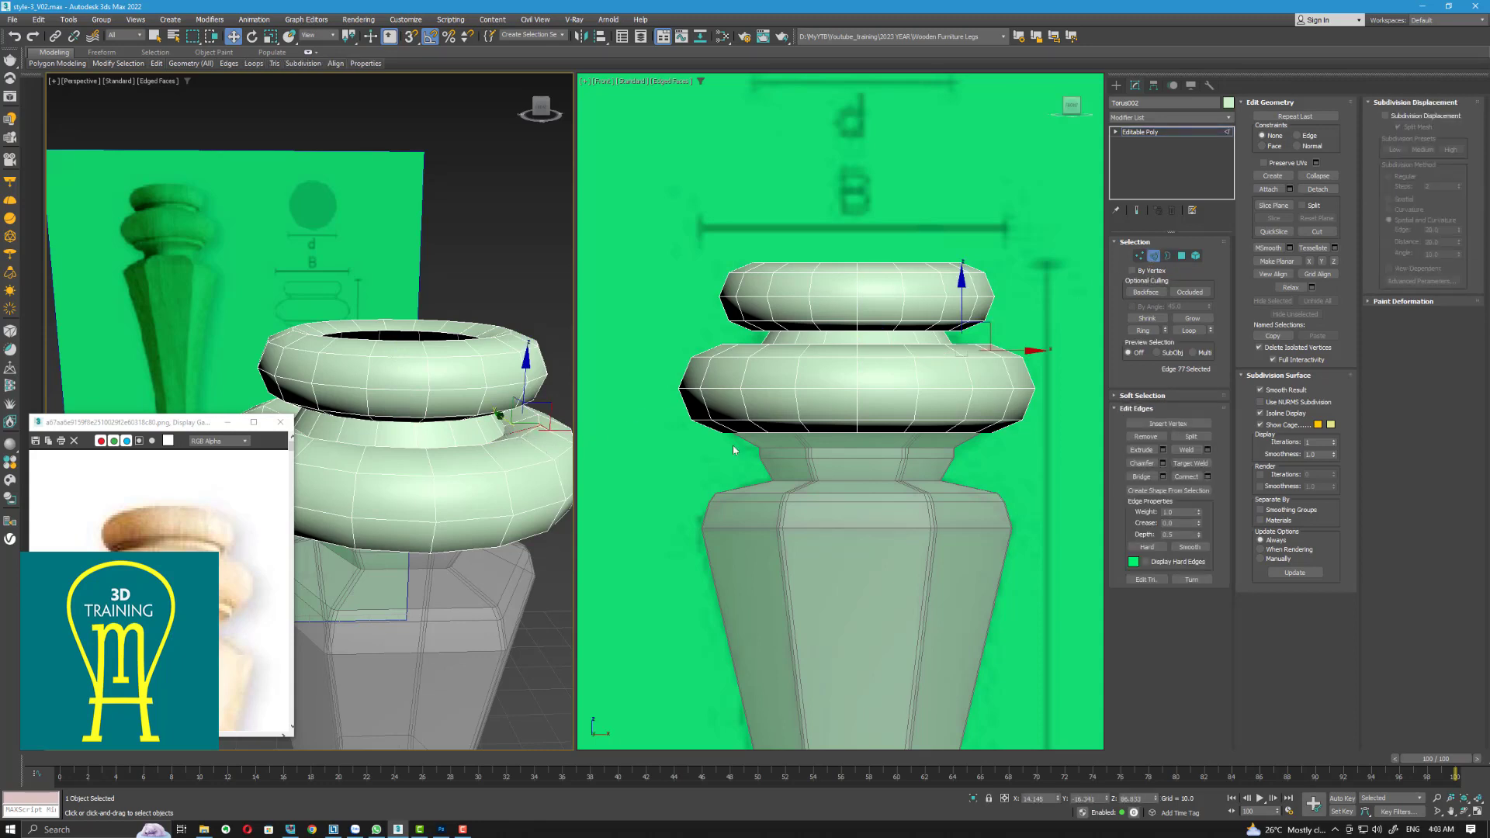
pyautogui.scroll(3, 501, 432)
pyautogui.scroll(2, 501, 432)
pyautogui.click(542, 416)
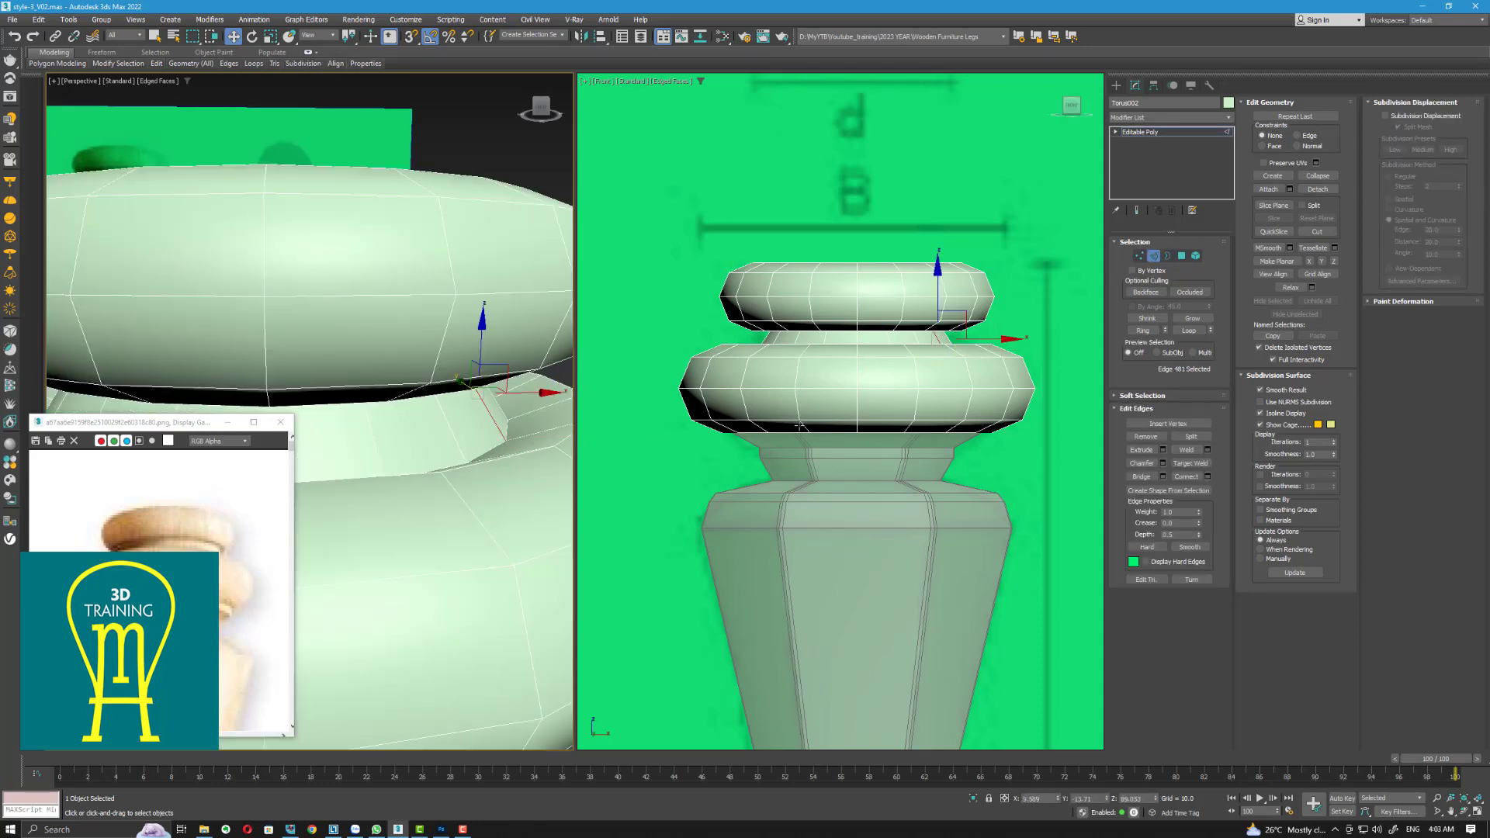
pyautogui.click(1142, 330)
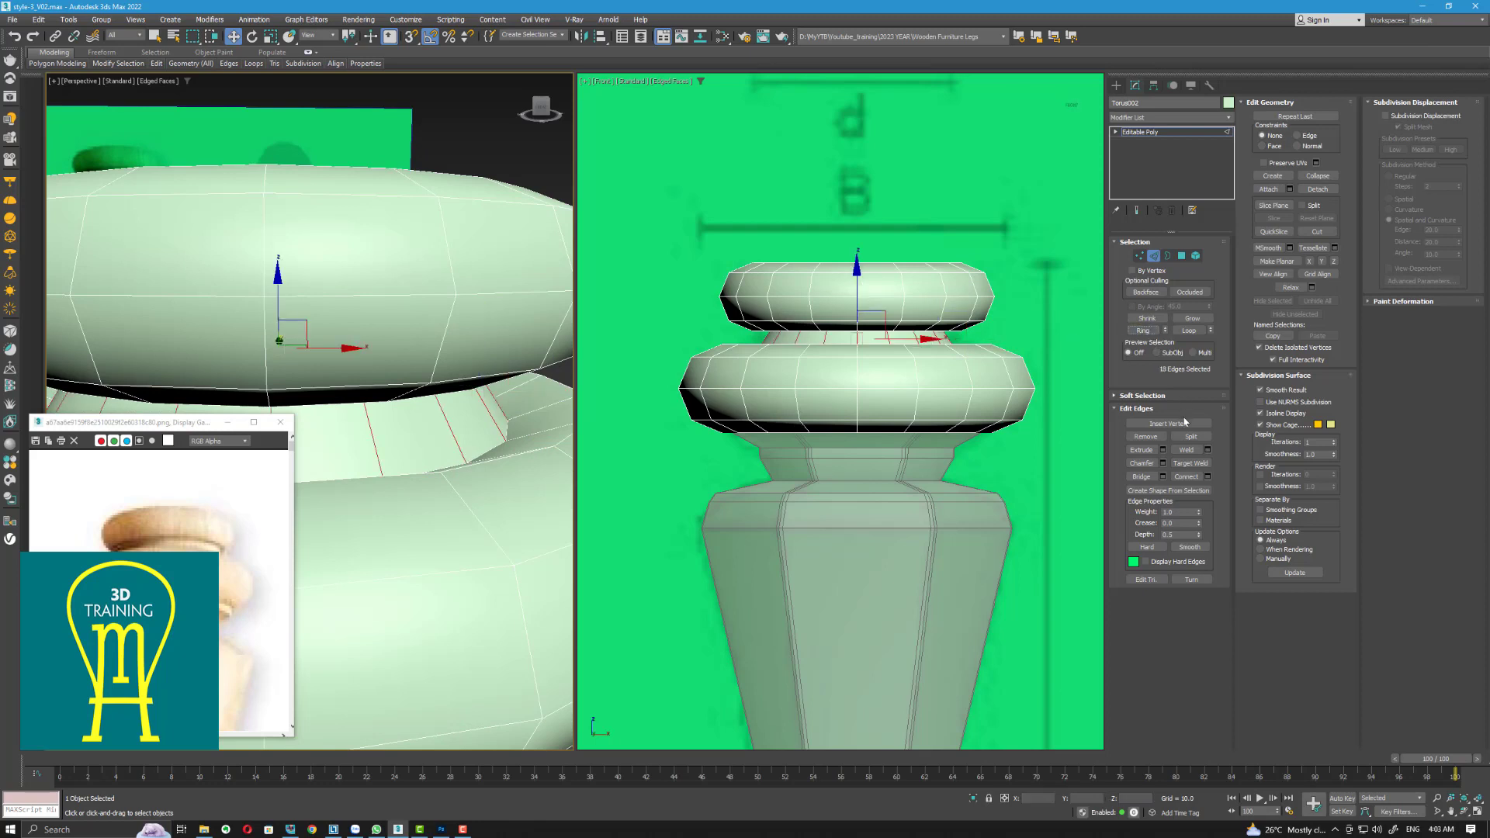
pyautogui.click(1208, 477)
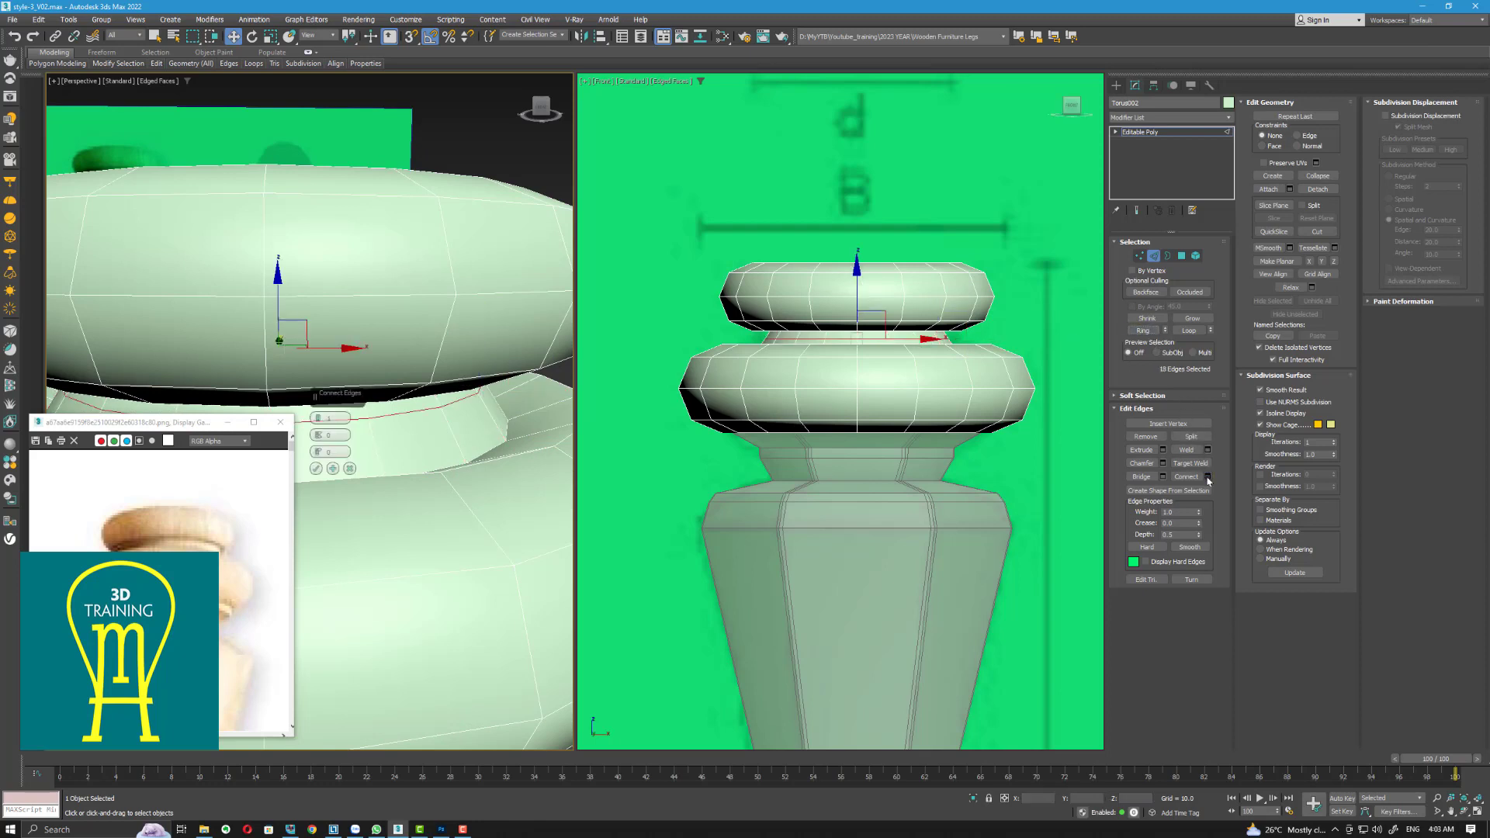
pyautogui.click(317, 467)
# Scale the new edge loop between the two rings inward and move it slightly downward
pyautogui.click(270, 36)
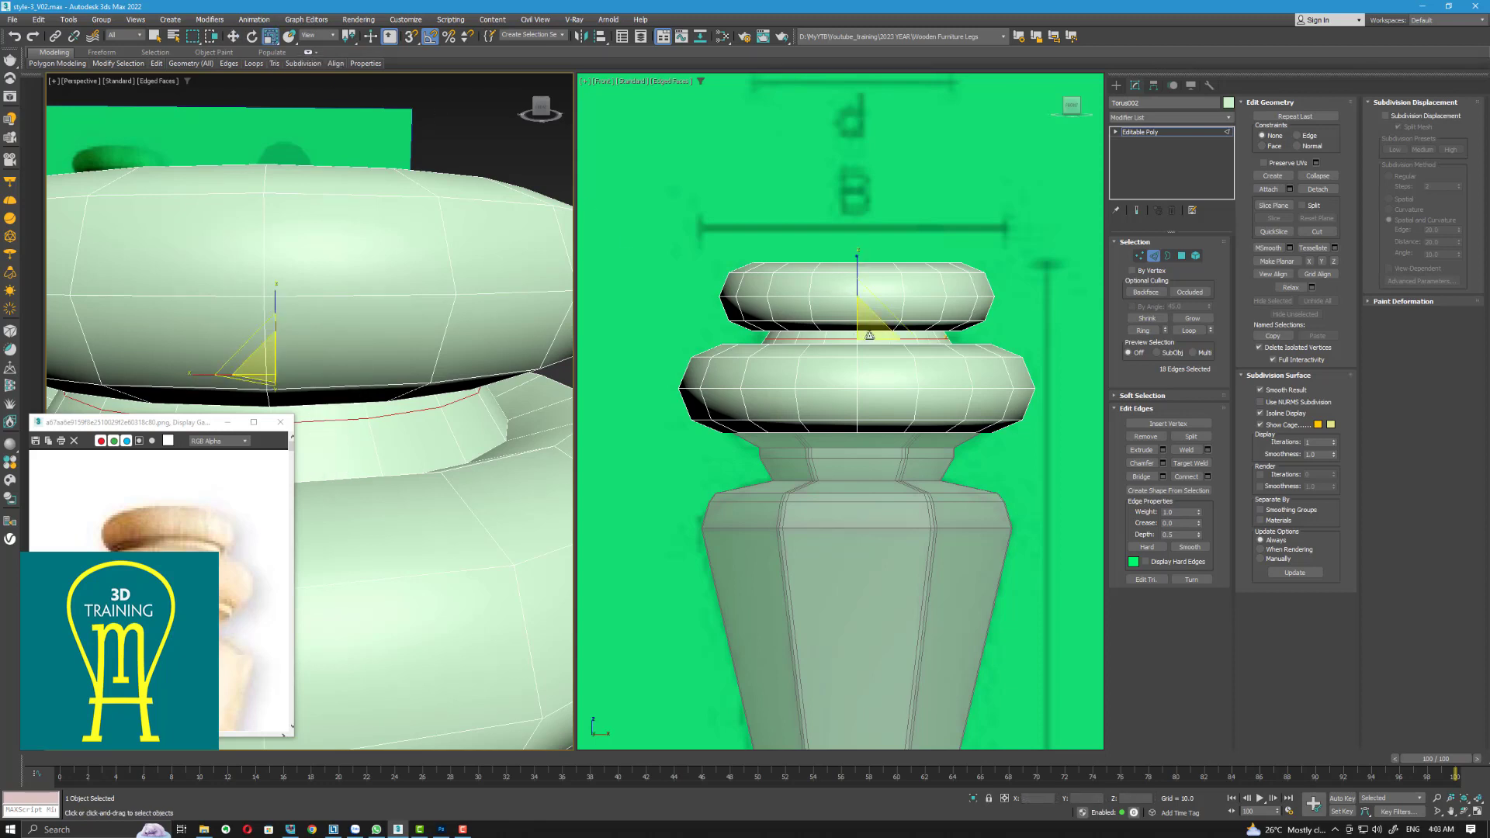
pyautogui.moveTo(865, 339); pyautogui.dragTo(864, 346)
pyautogui.click(233, 36)
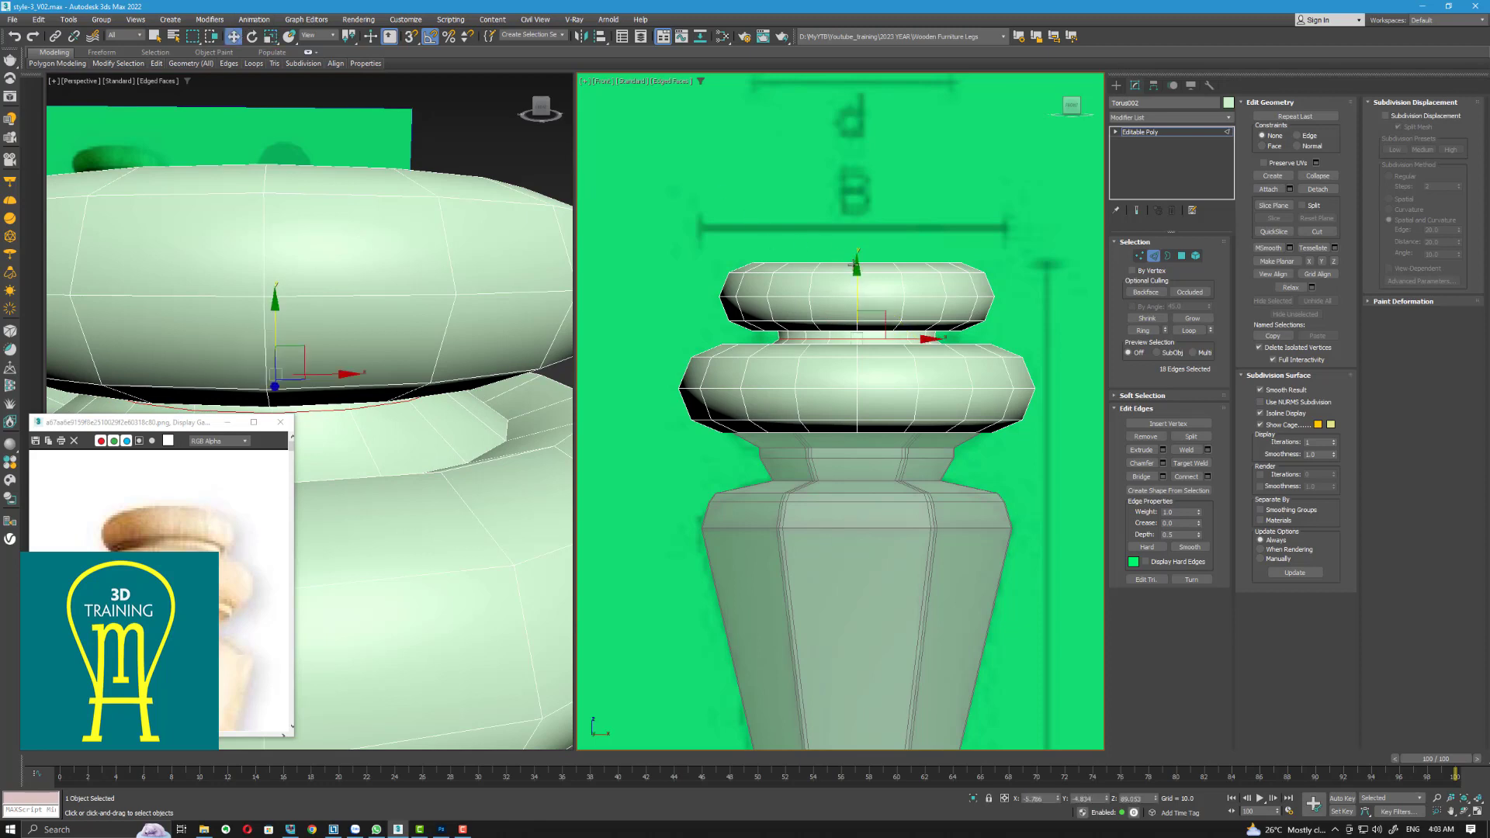
pyautogui.moveTo(856, 269); pyautogui.dragTo(856, 274)
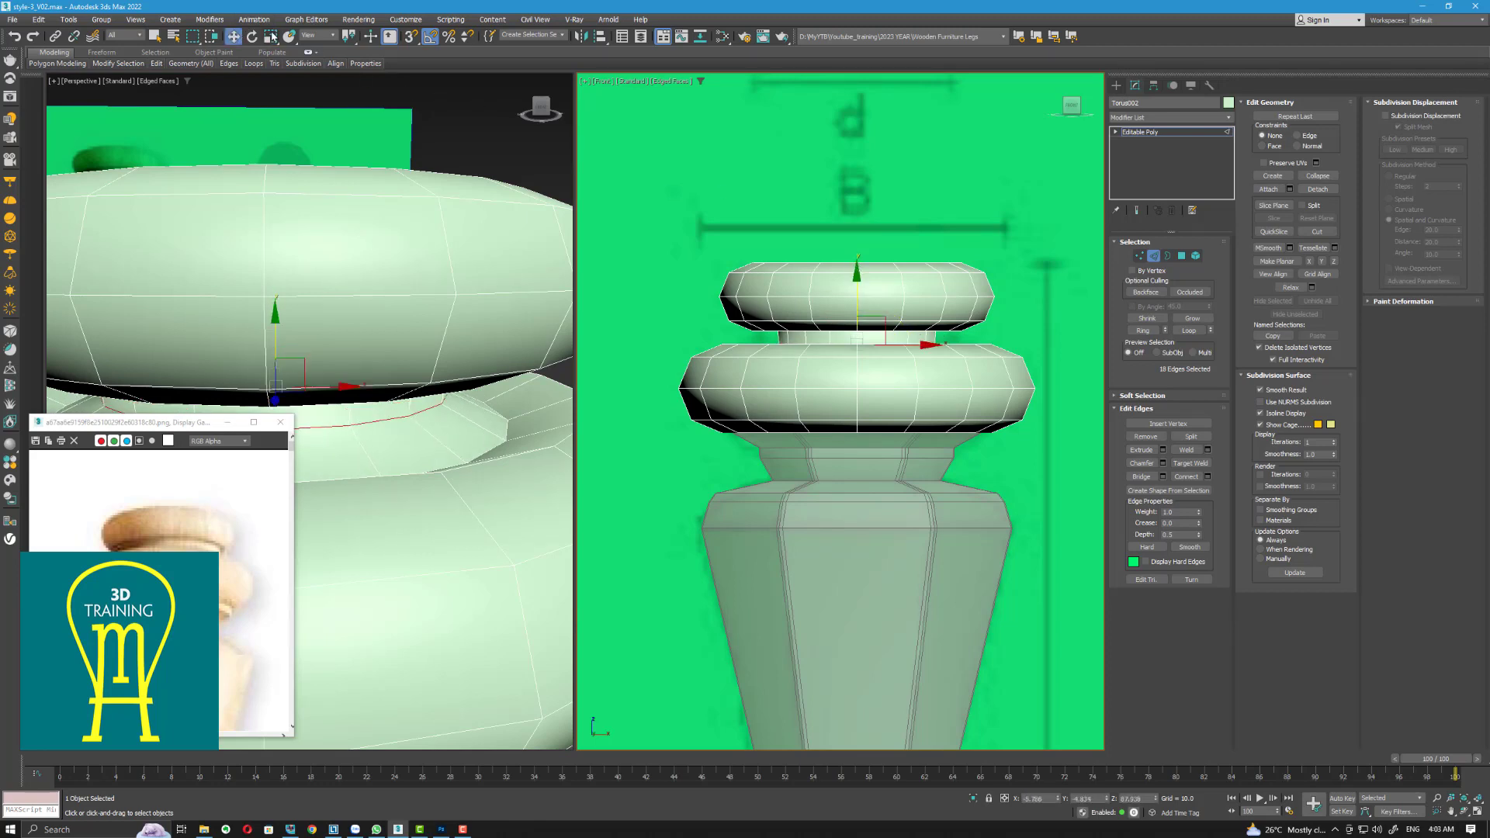
pyautogui.click(272, 35)
pyautogui.scroll(3, 905, 411)
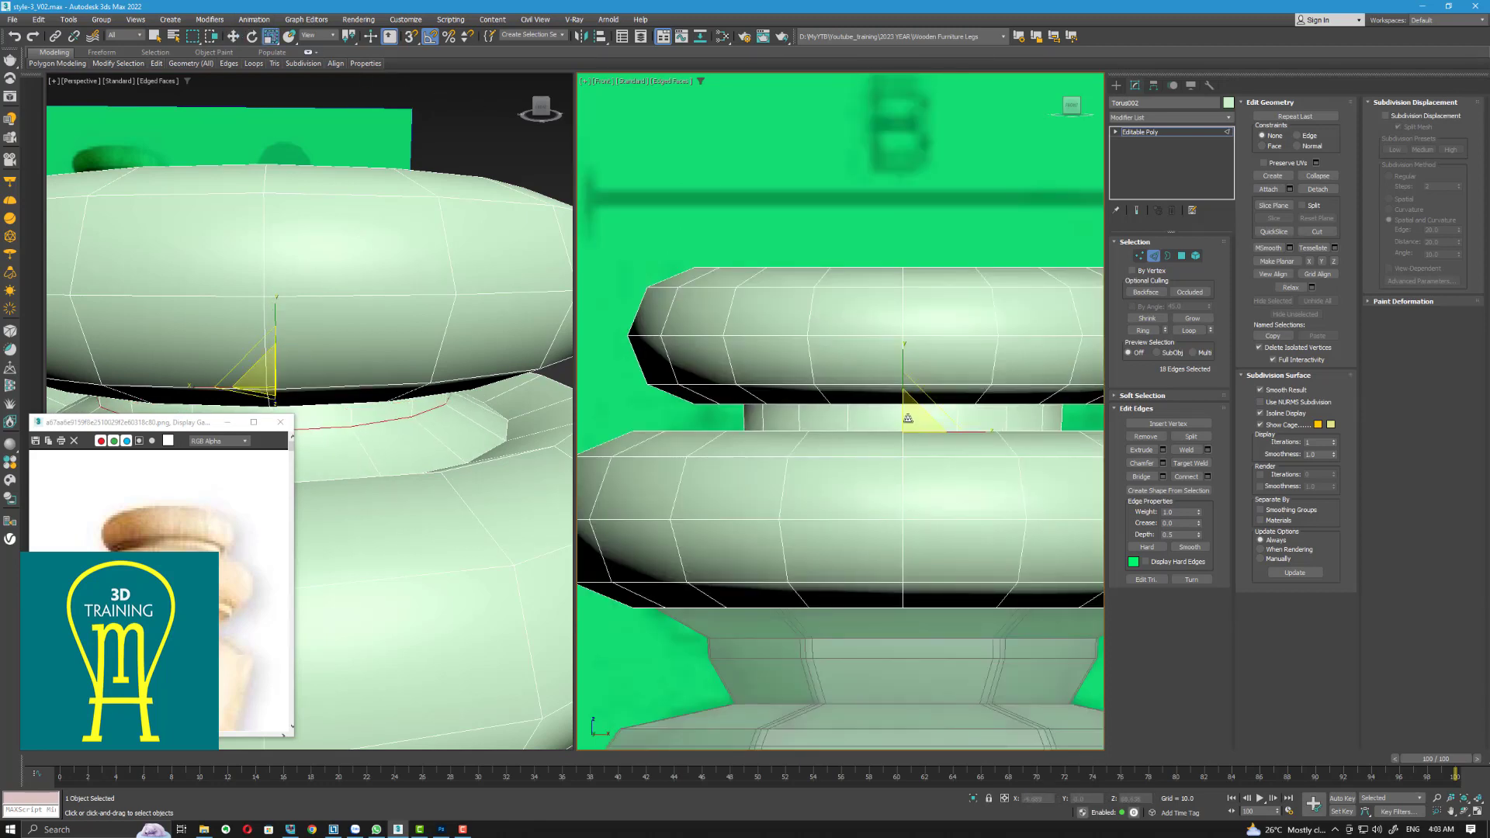
pyautogui.scroll(-3, 908, 418)
pyautogui.moveTo(869, 399); pyautogui.dragTo(852, 241, button='middle')
pyautogui.scroll(-2, 852, 241)
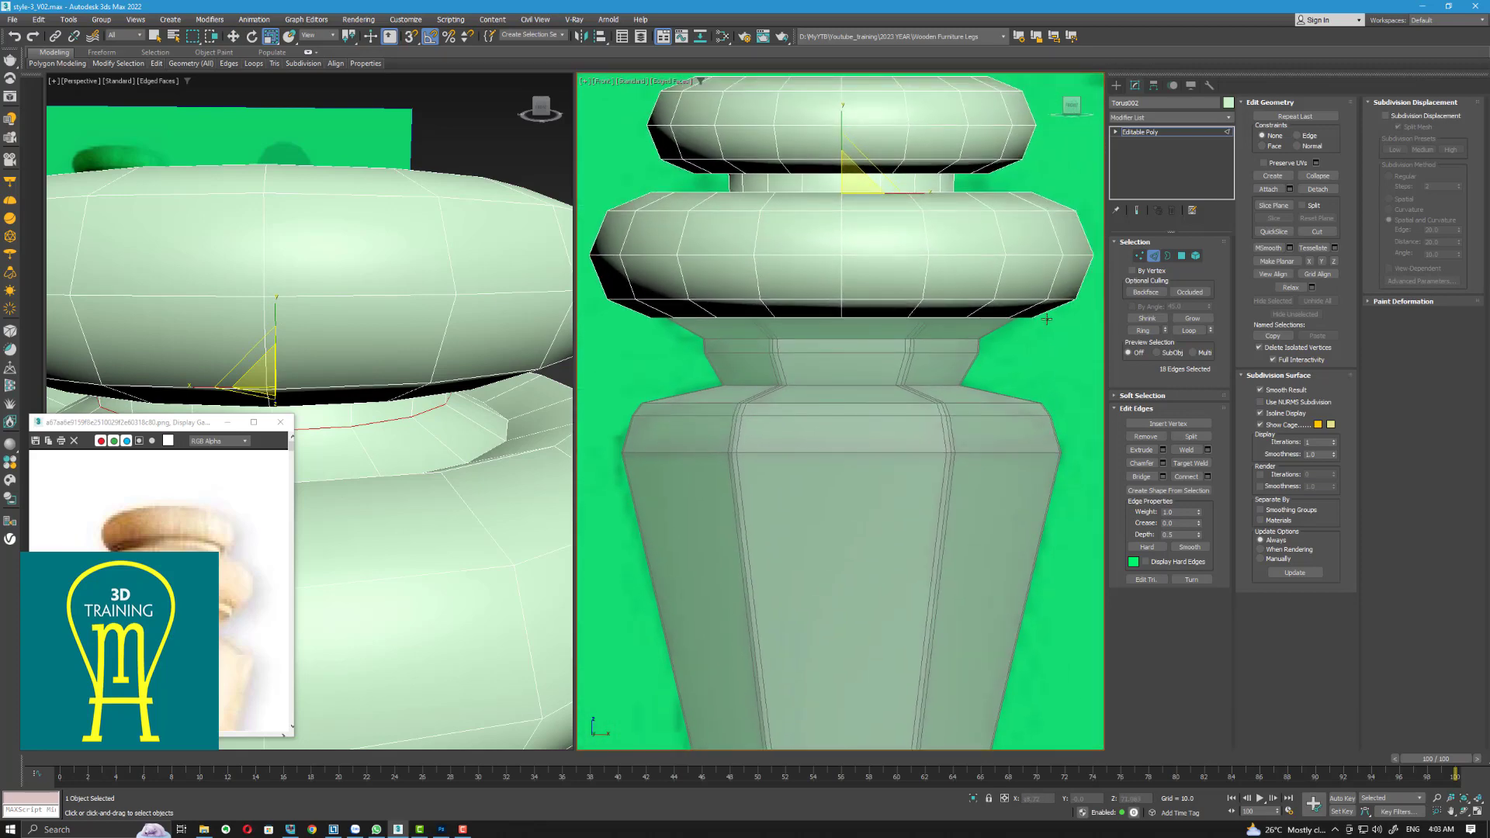
# Delete the inner collar beneath the lower ring through its open border
pyautogui.click(1168, 257)
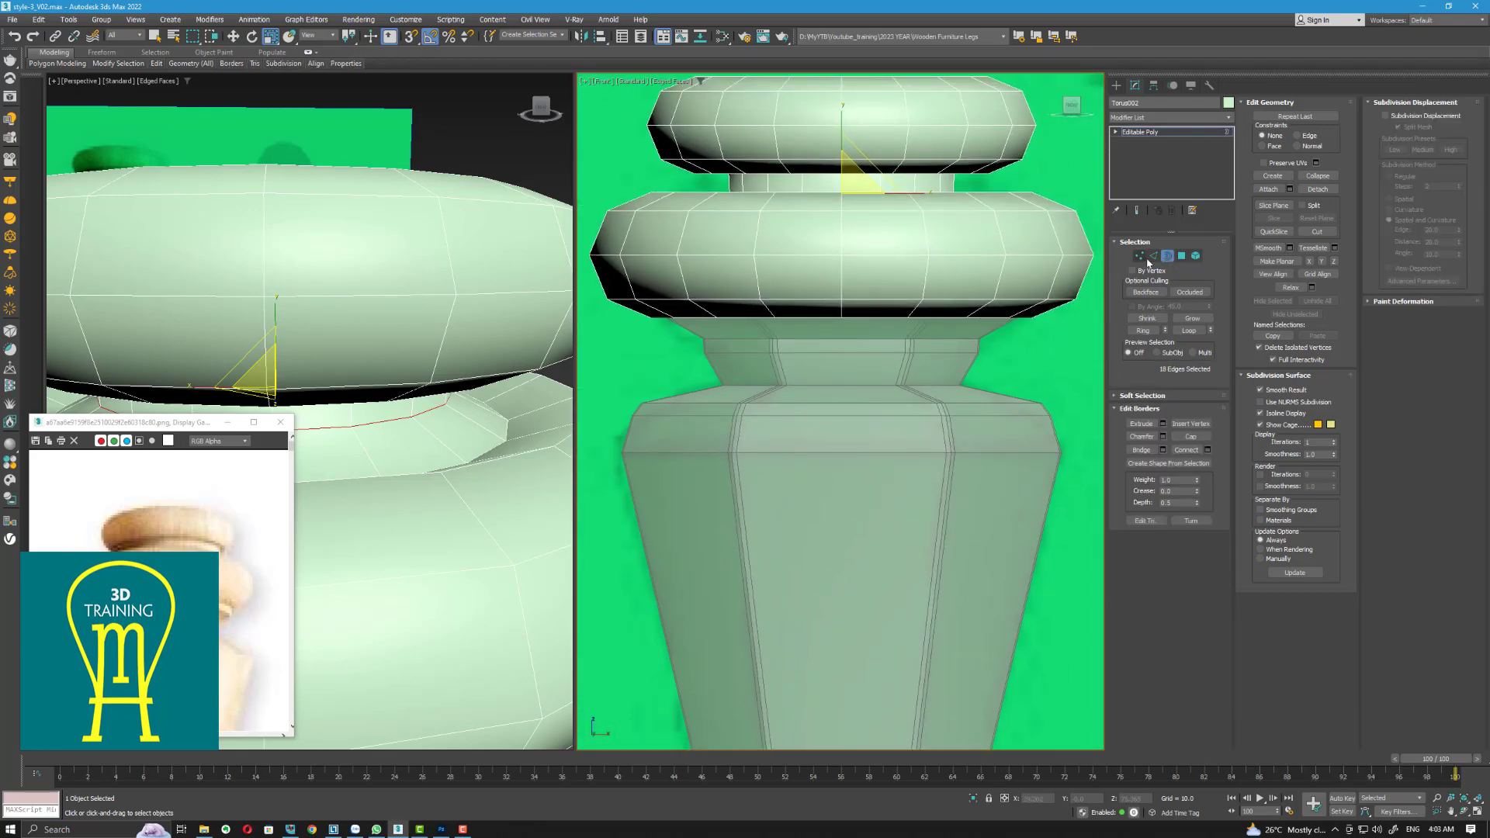
pyautogui.scroll(-5, 440, 326)
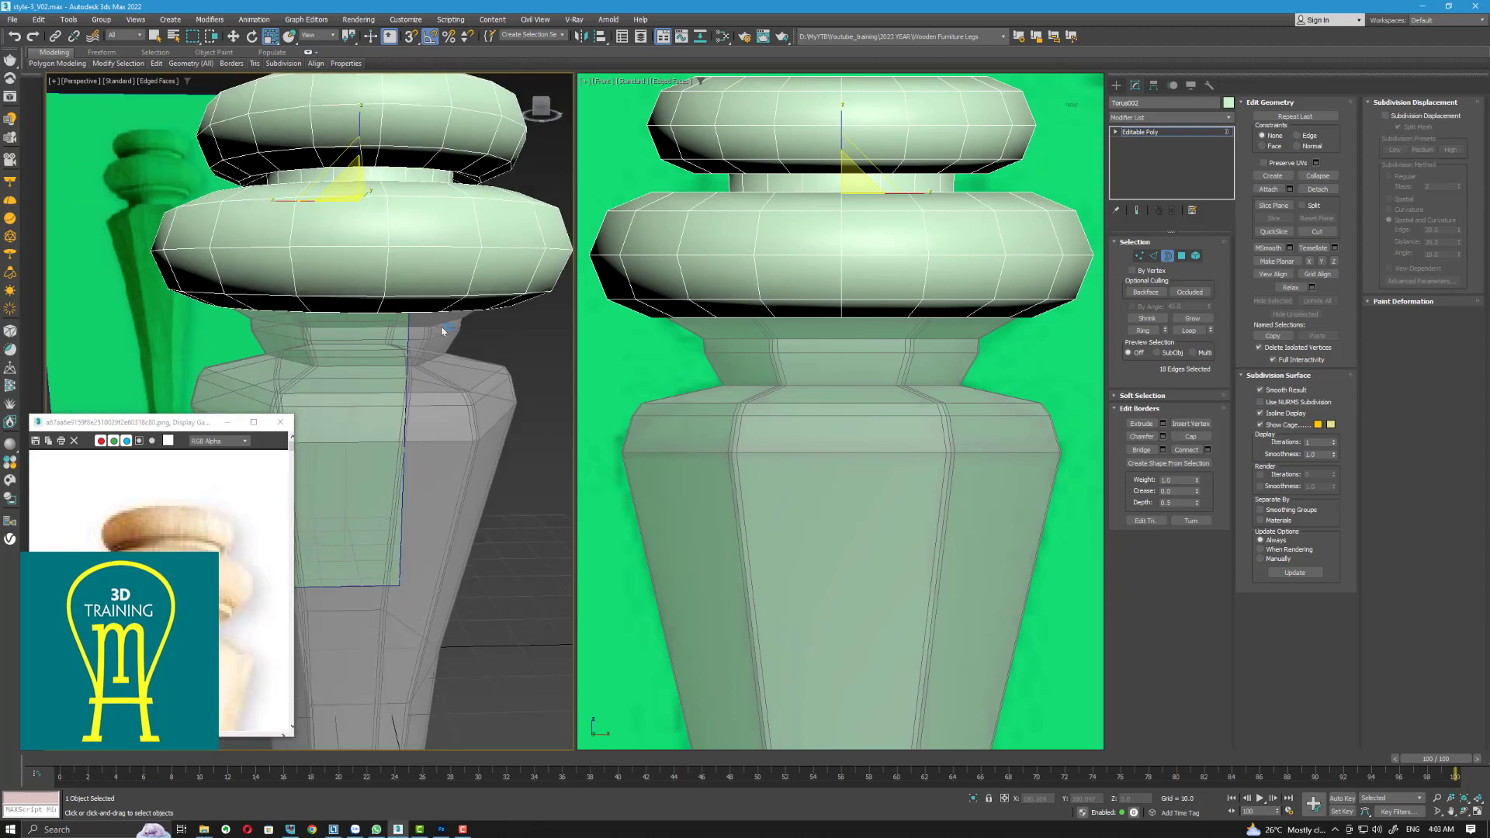
pyautogui.click(433, 304)
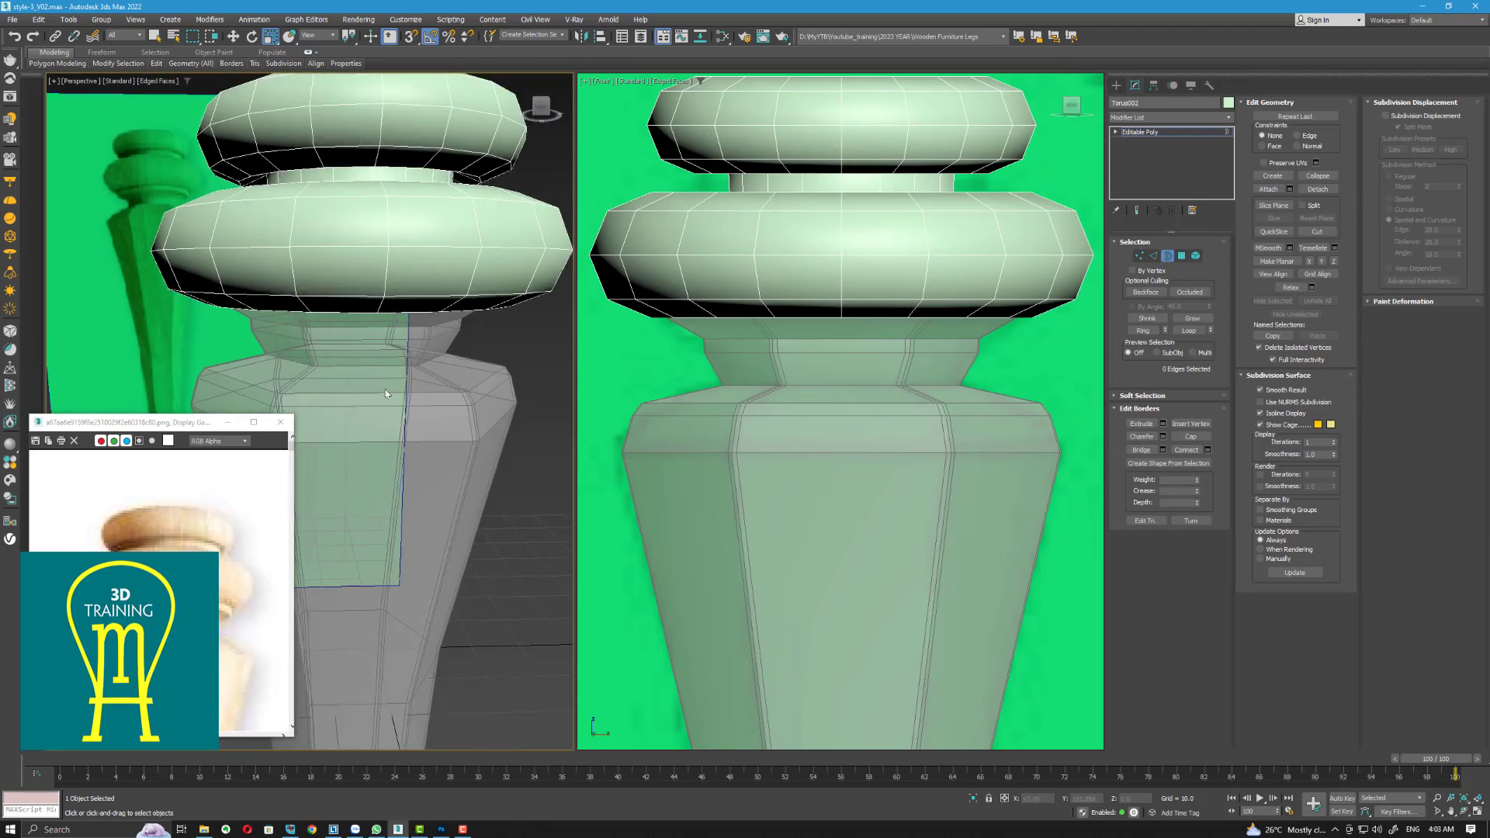
pyautogui.keyDown('alt'); pyautogui.moveTo(386, 388); pyautogui.dragTo(391, 234, button='middle'); pyautogui.keyUp('alt')
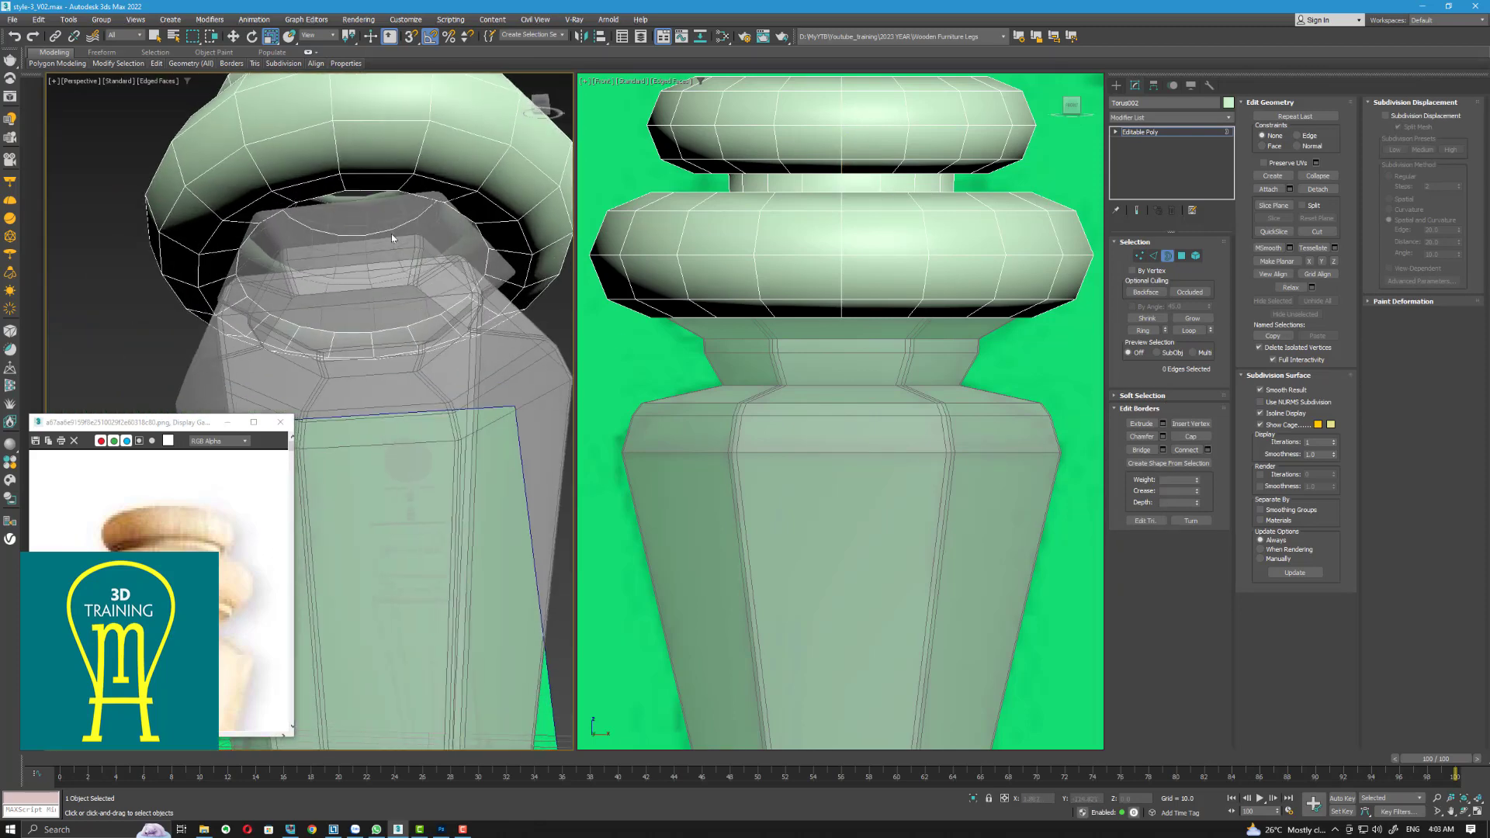
pyautogui.click(465, 222)
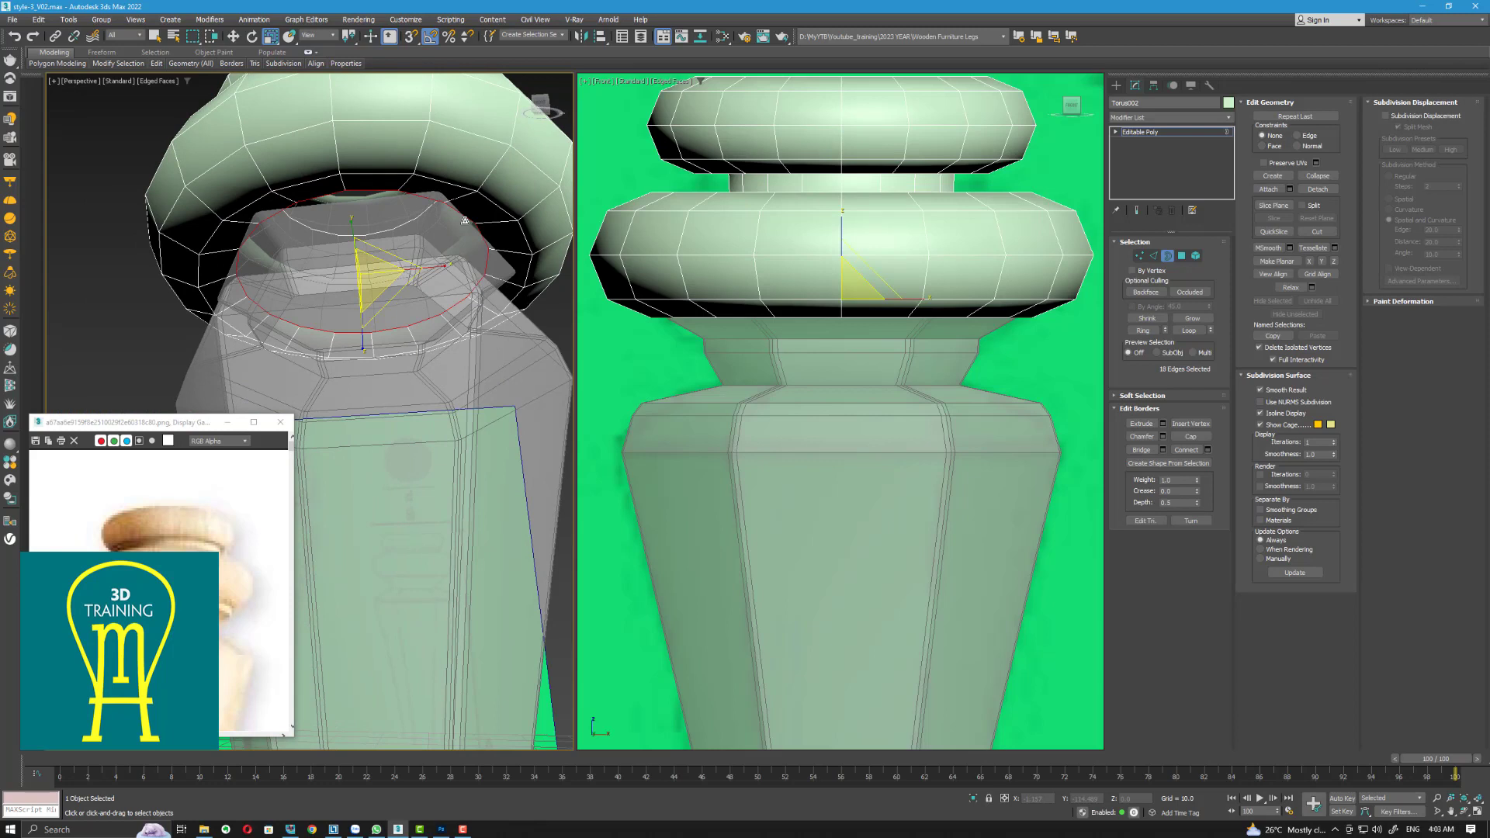
pyautogui.click(464, 221)
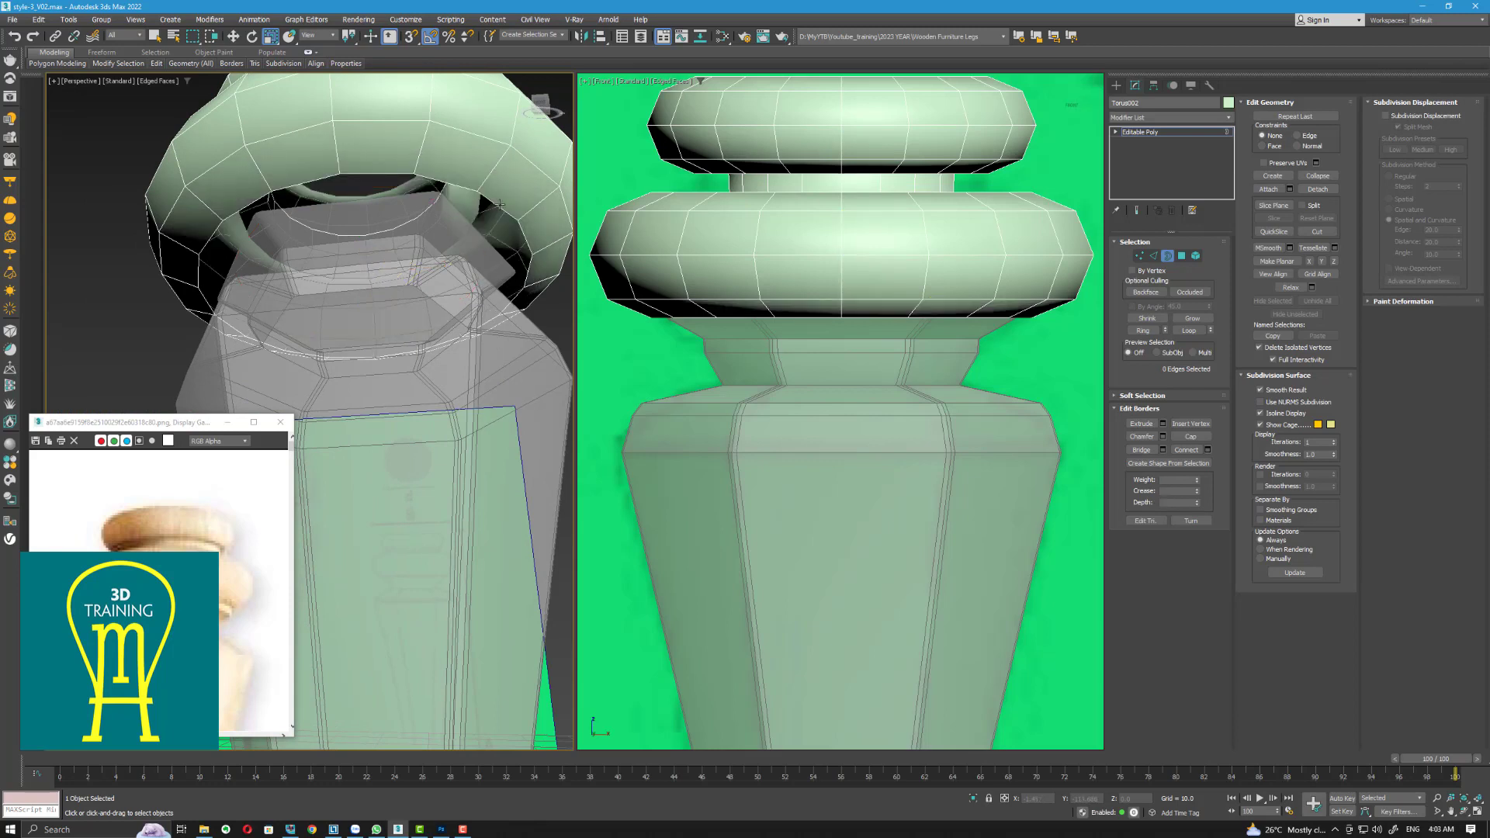
# Extend the lower ring's bottom border downward into a short band and raise the band's vertices slightly
pyautogui.click(500, 204)
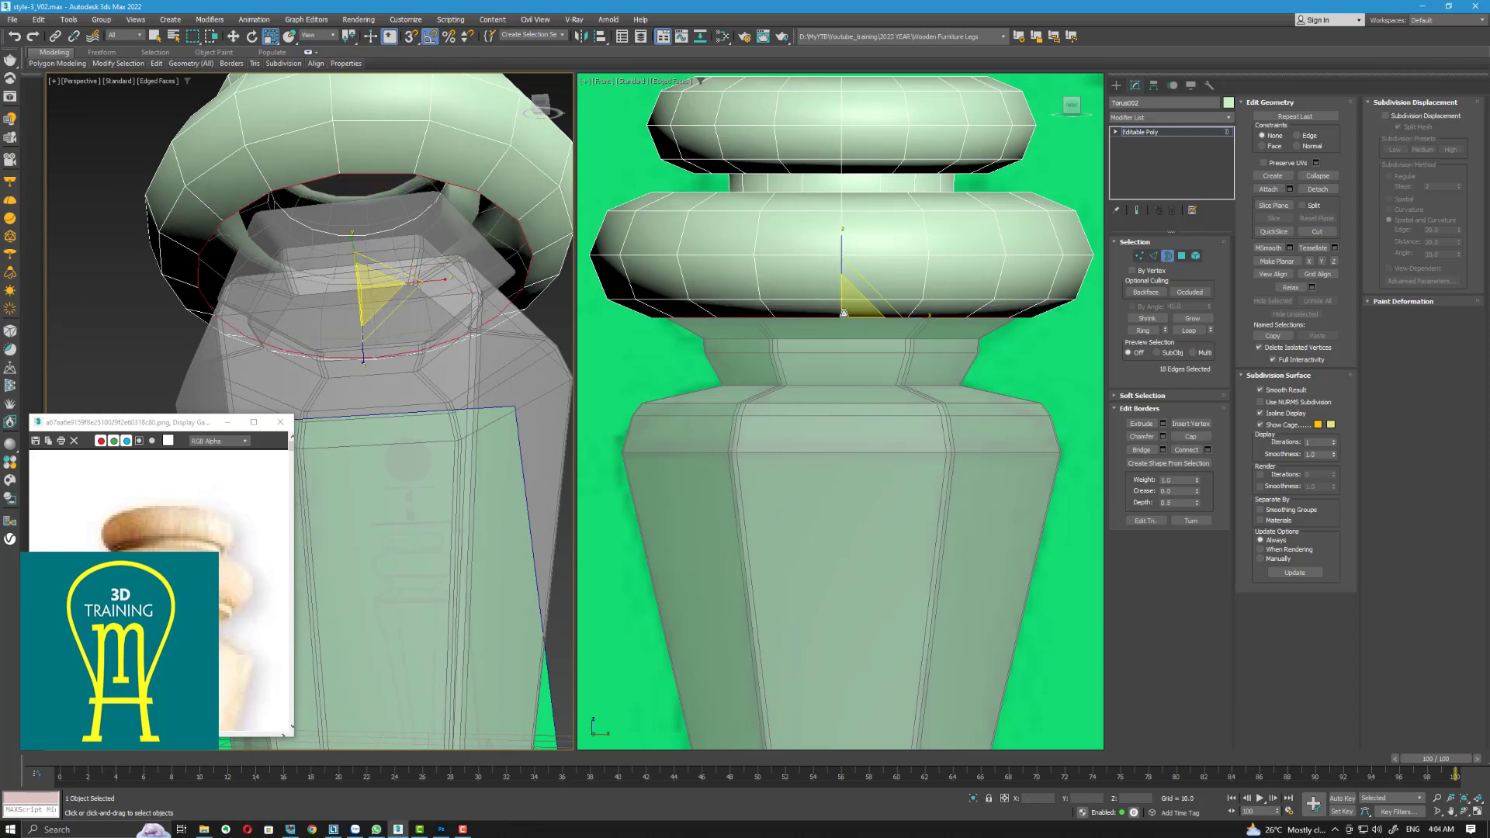
pyautogui.press('w')
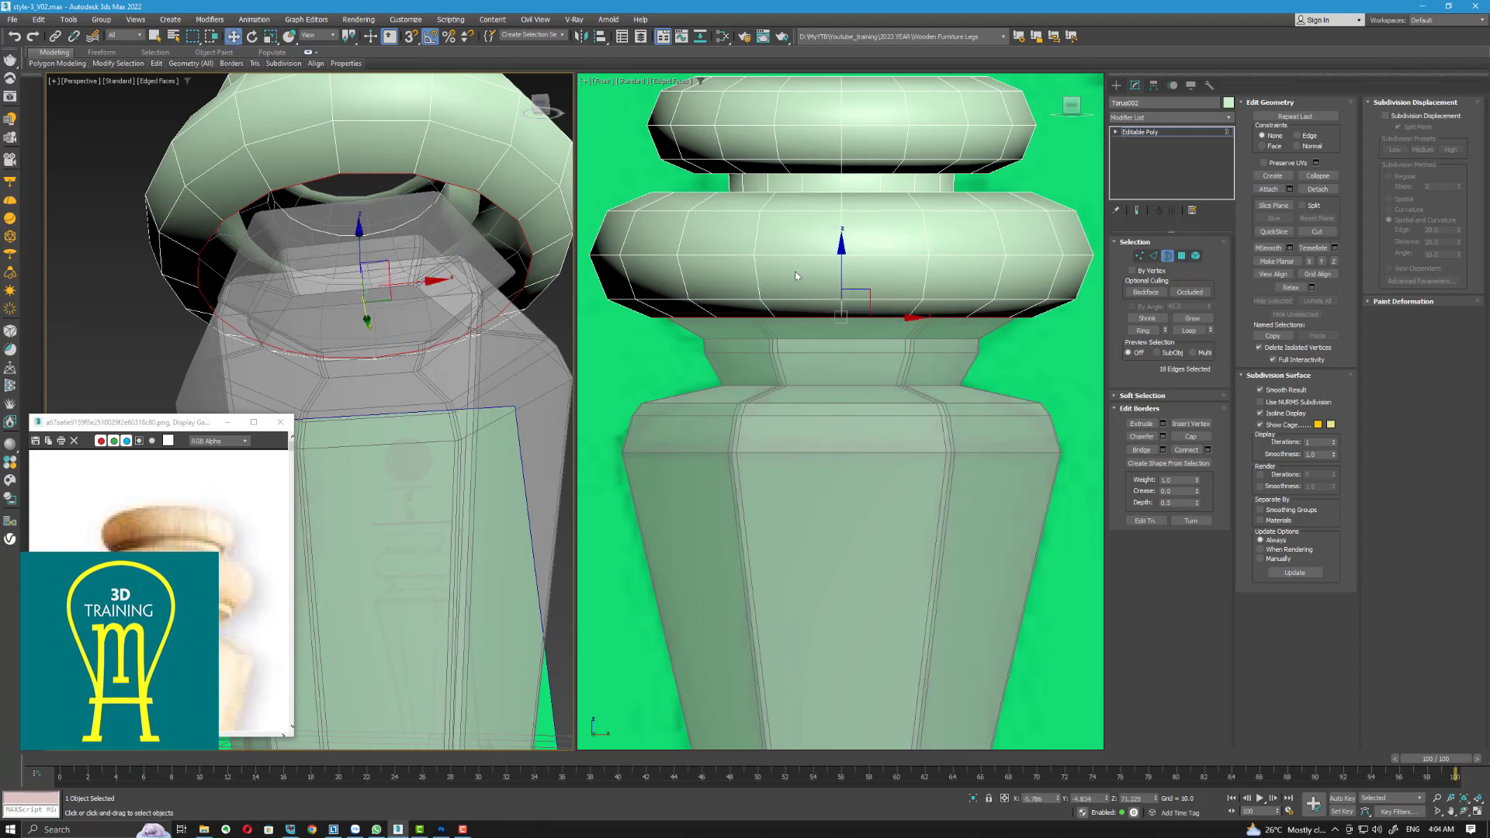
pyautogui.click(842, 243)
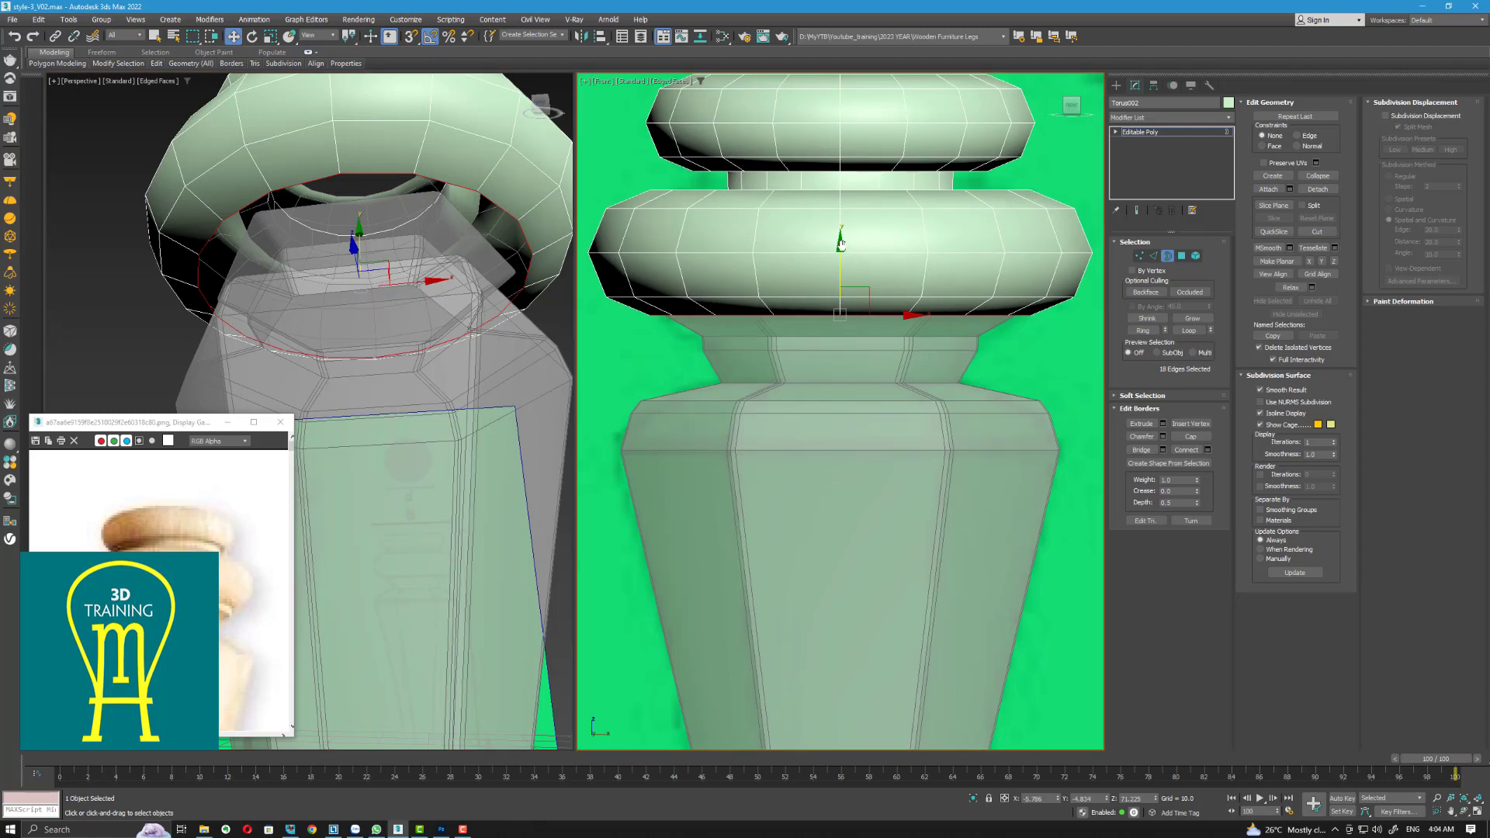
pyautogui.keyDown('shift'); pyautogui.moveTo(841, 245); pyautogui.dragTo(841, 273); pyautogui.keyUp('shift')
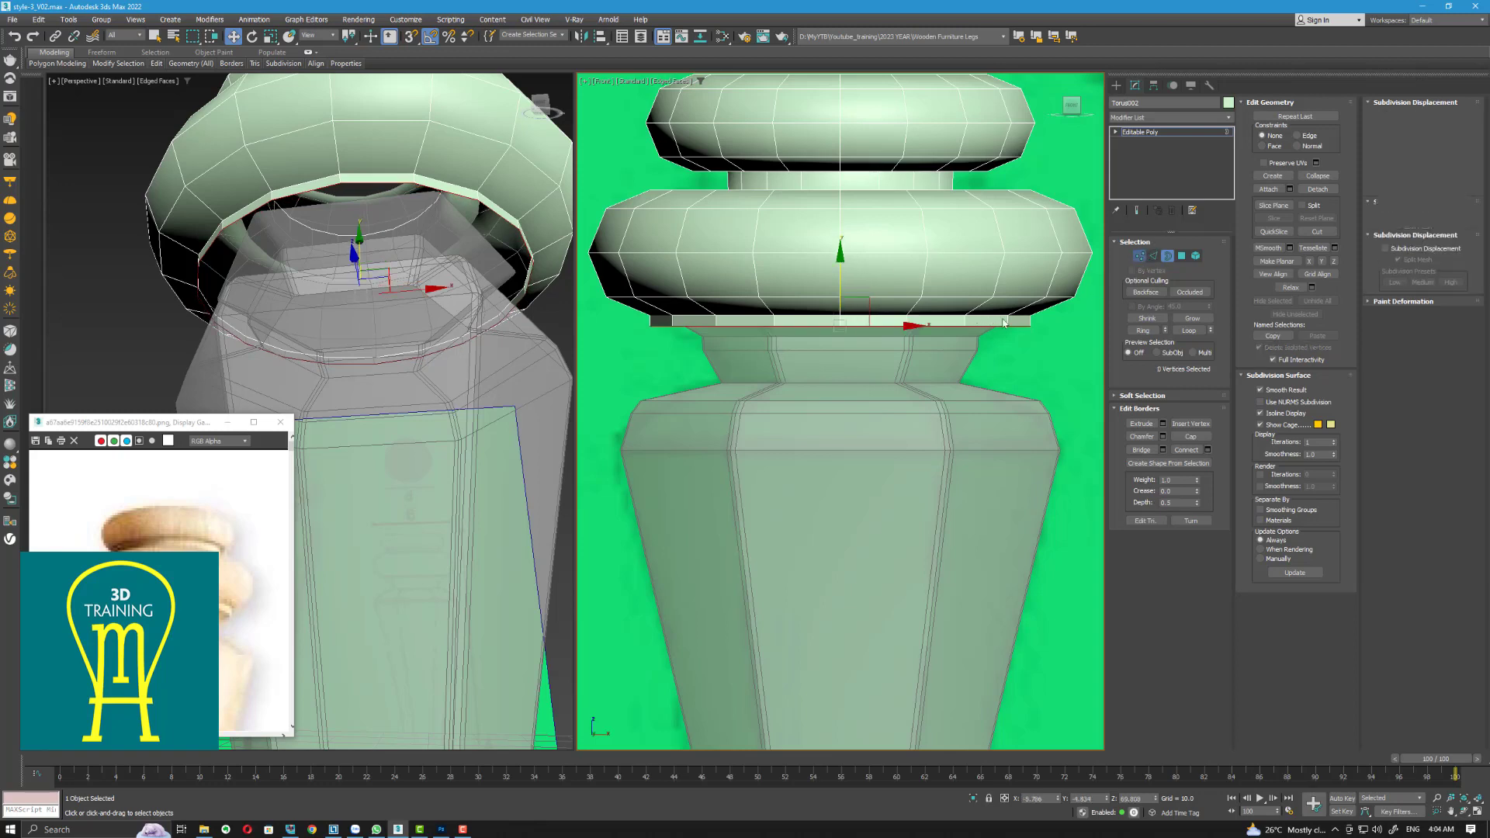
pyautogui.click(1140, 256)
pyautogui.moveTo(1062, 309); pyautogui.dragTo(1062, 310)
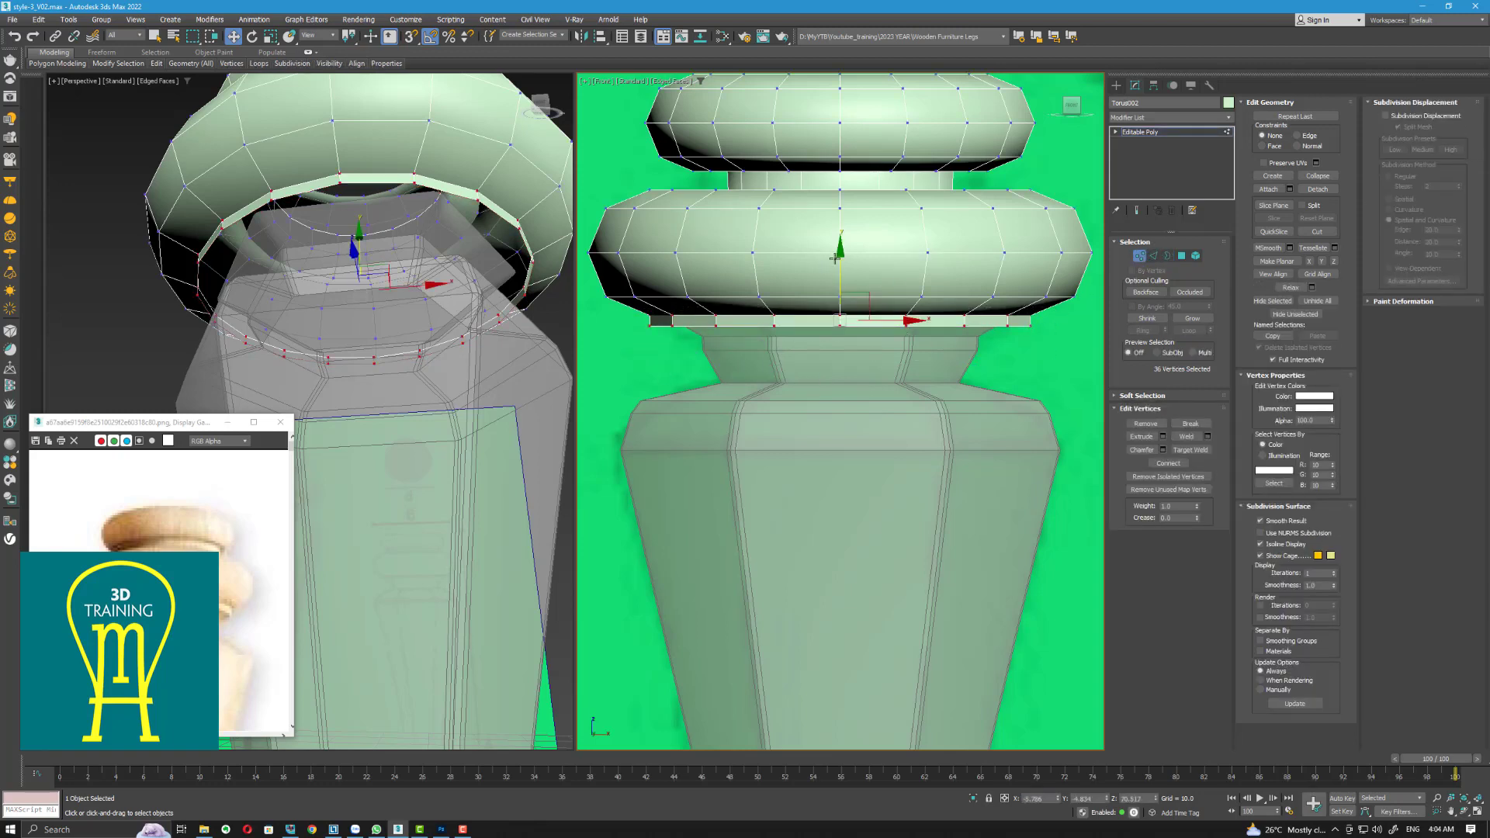
pyautogui.moveTo(837, 256); pyautogui.dragTo(837, 253)
pyautogui.click(946, 391)
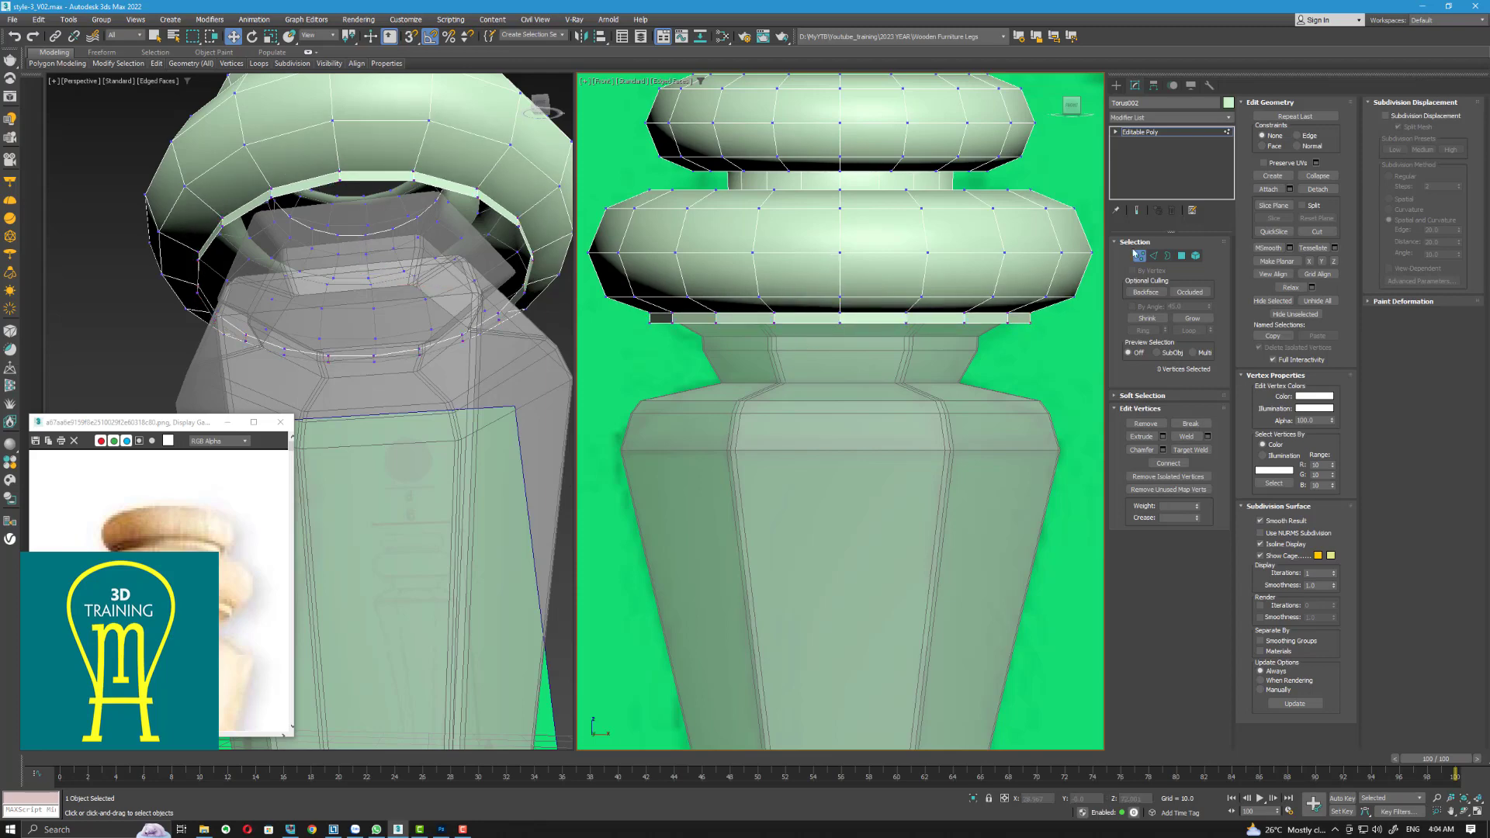
# Select the open border on top of the leg and delete the uppermost flared band above the neck
pyautogui.press('1')
pyautogui.click(1040, 312)
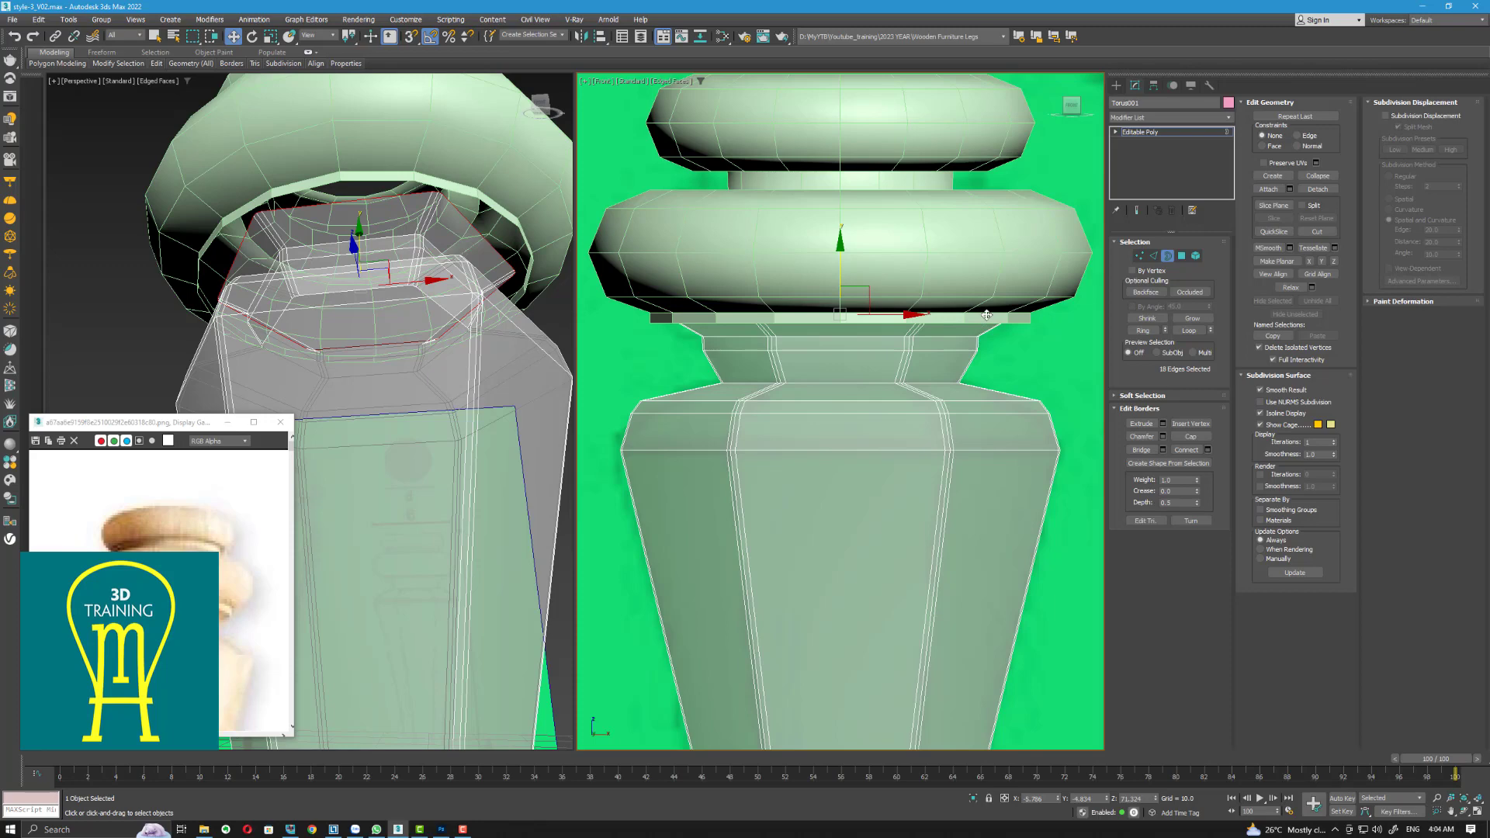
pyautogui.press('3')
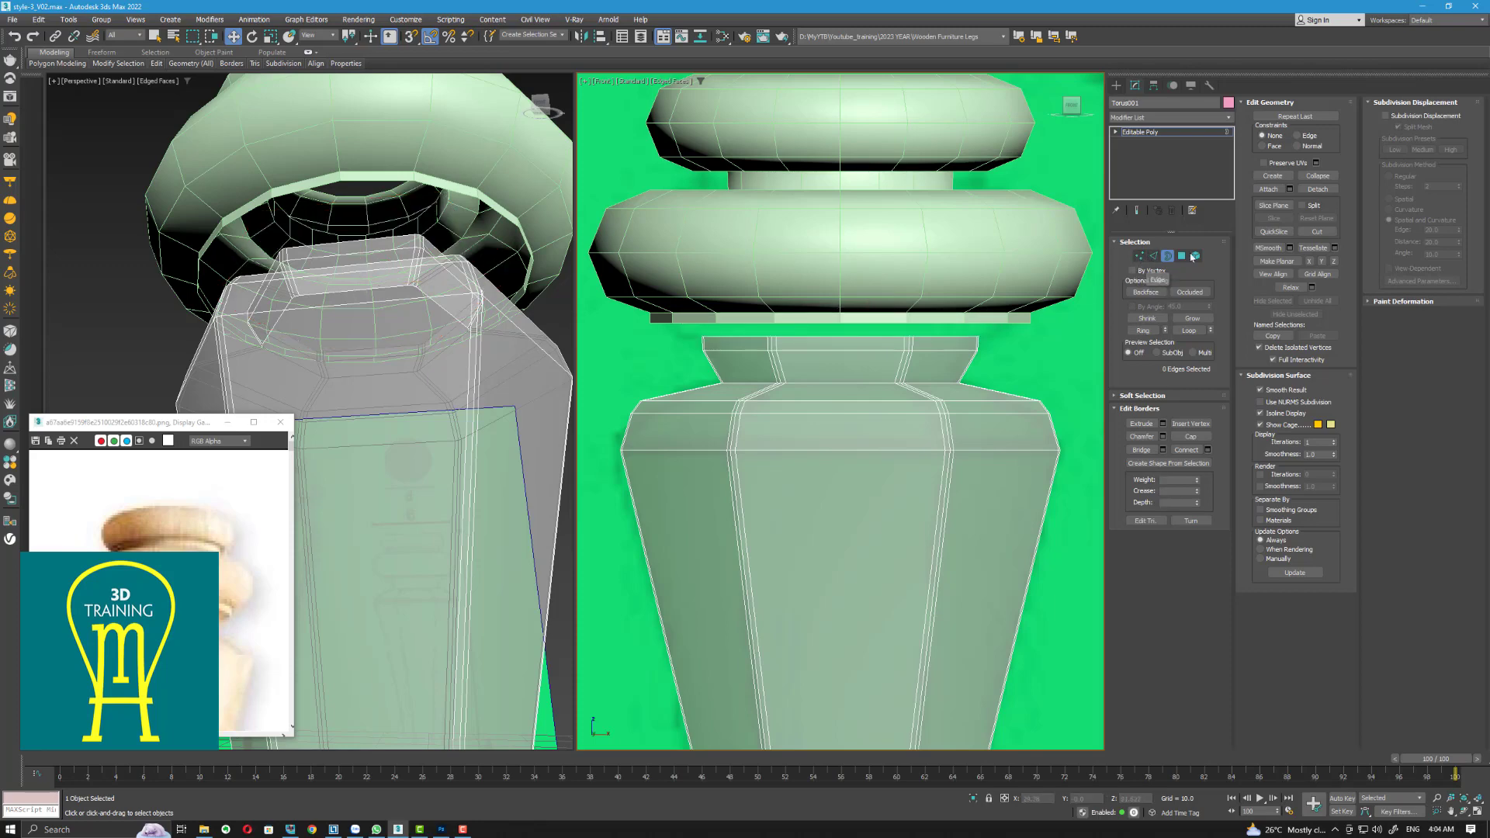
pyautogui.click(1167, 255)
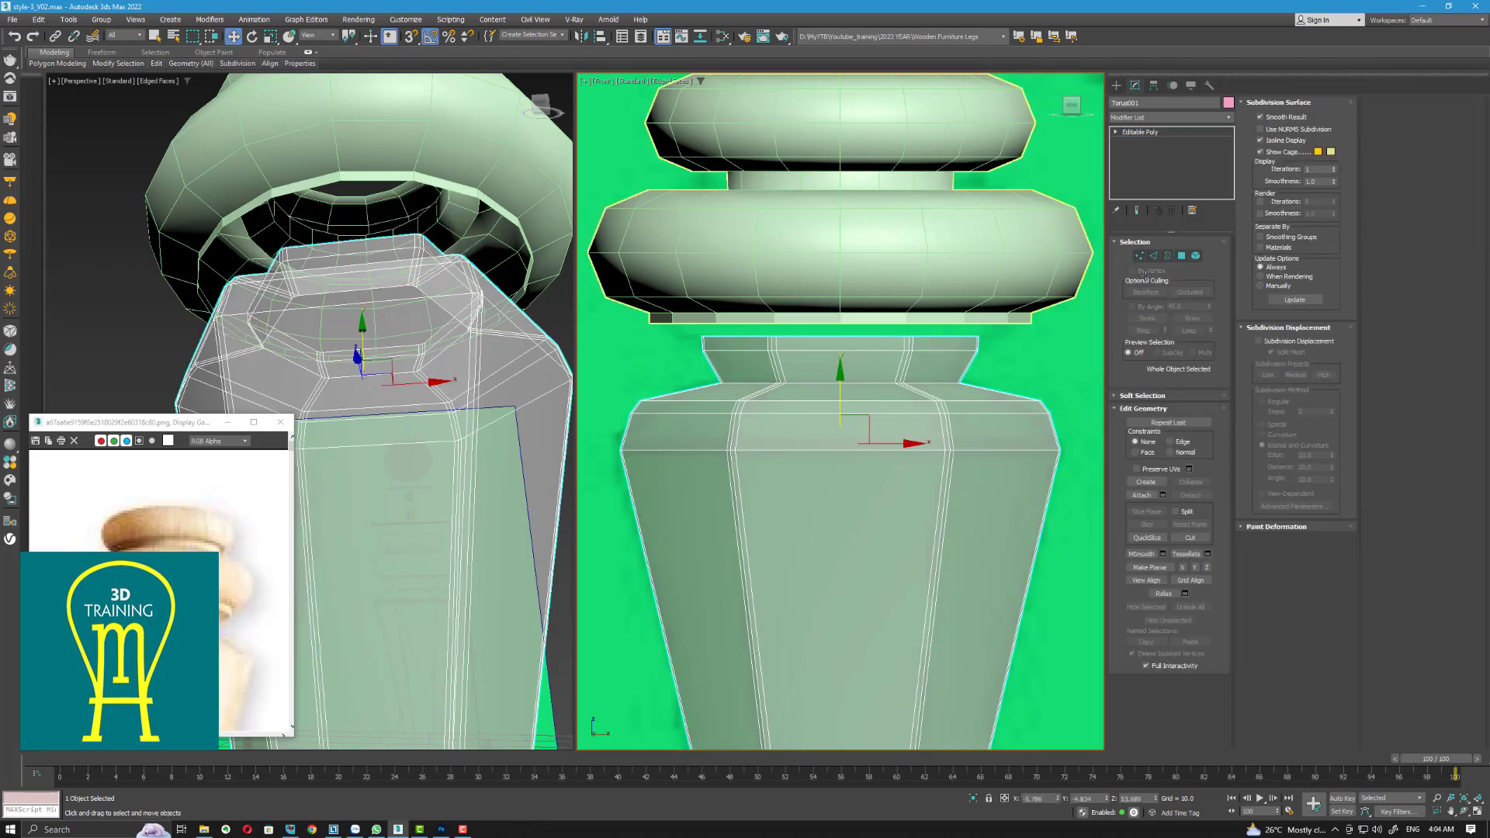
# Connect a ring of vertical edges near the lower ring's underside with one horizontal loop and scale that loop
pyautogui.click(815, 243)
pyautogui.click(1153, 256)
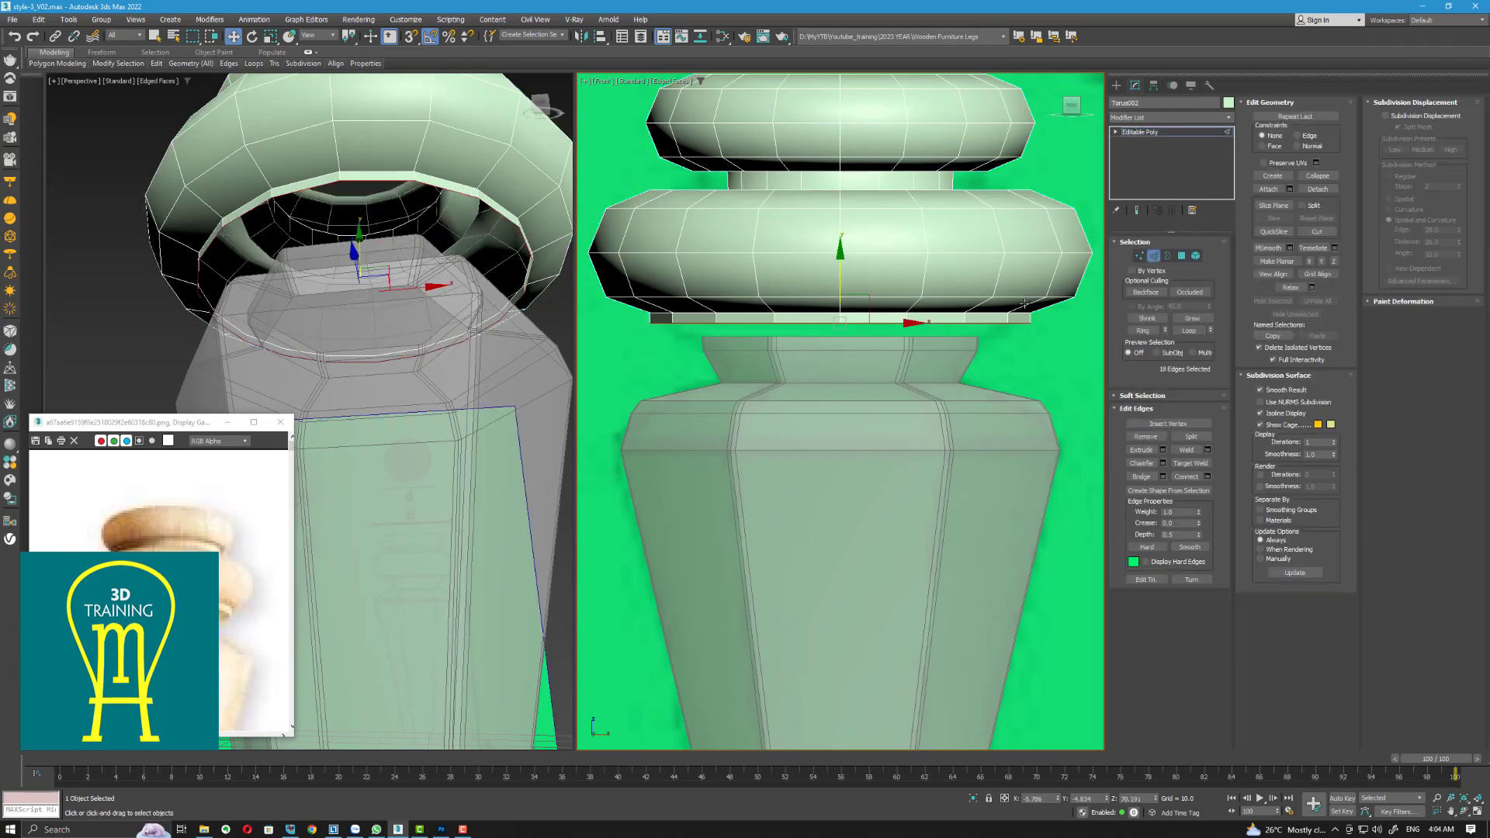
pyautogui.click(1143, 330)
pyautogui.click(1208, 476)
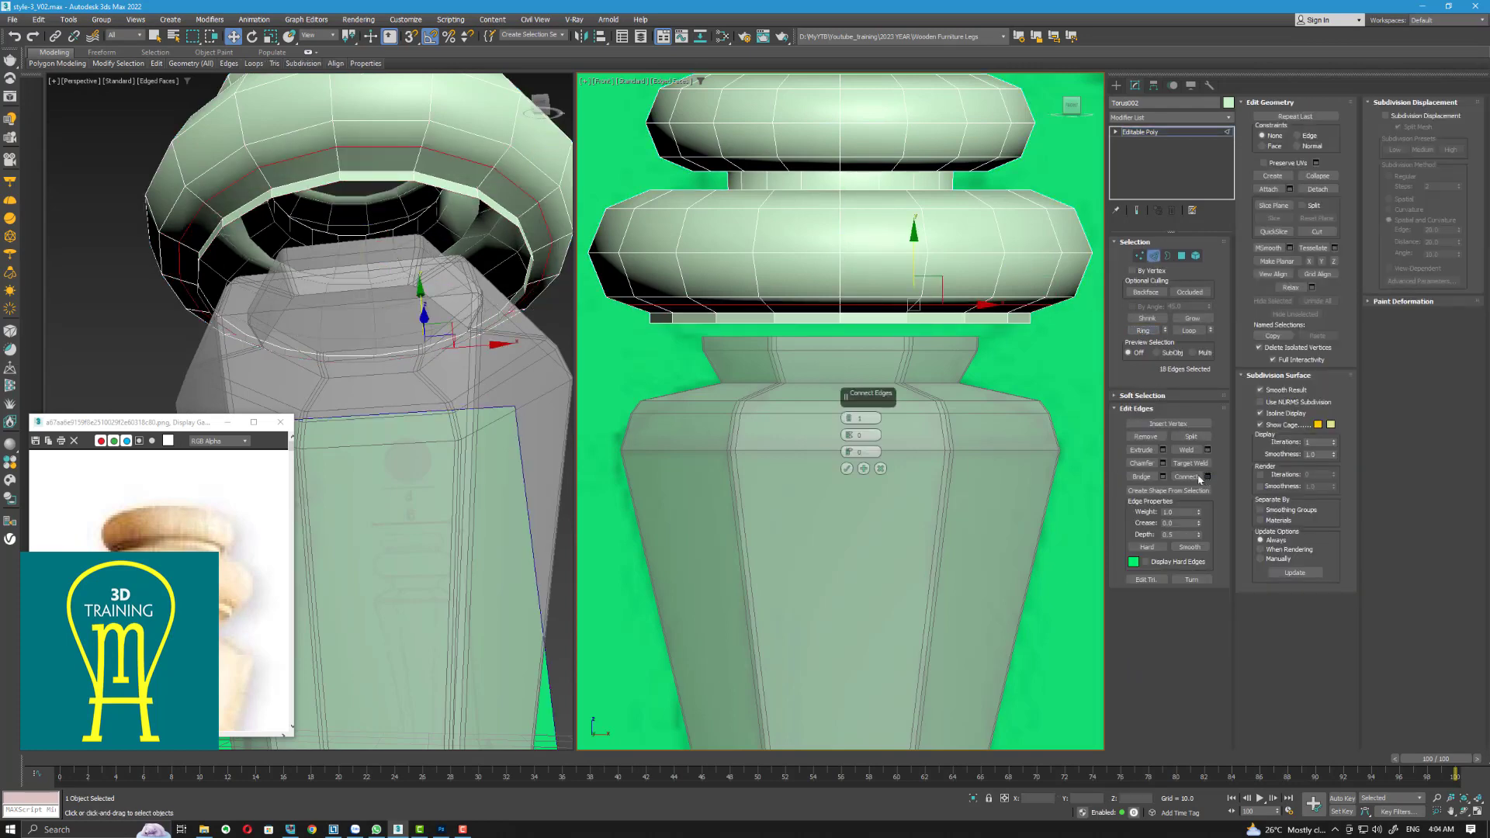
pyautogui.click(849, 468)
pyautogui.click(271, 36)
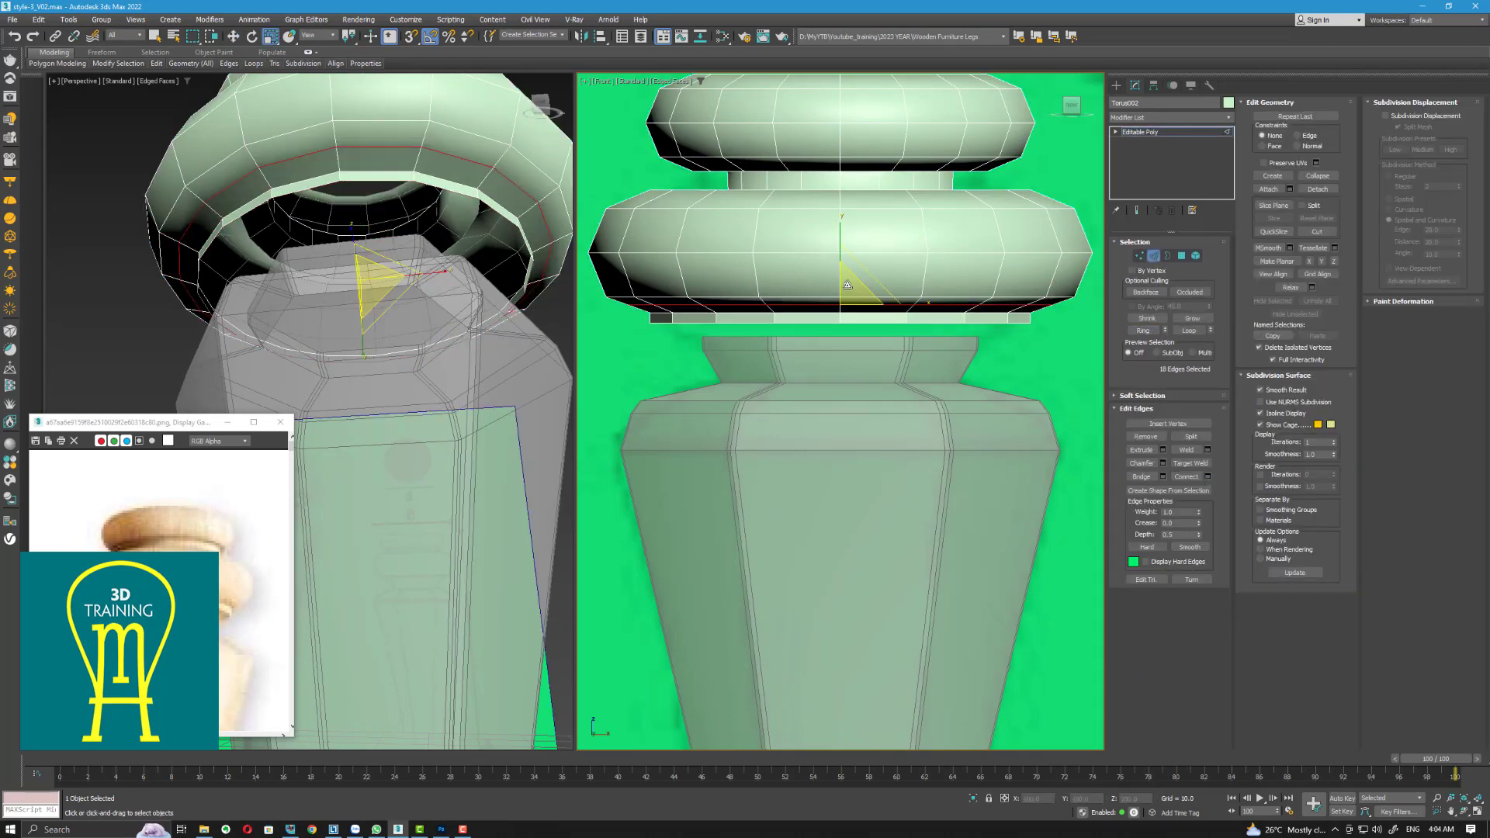
pyautogui.moveTo(850, 287); pyautogui.dragTo(1052, 298)
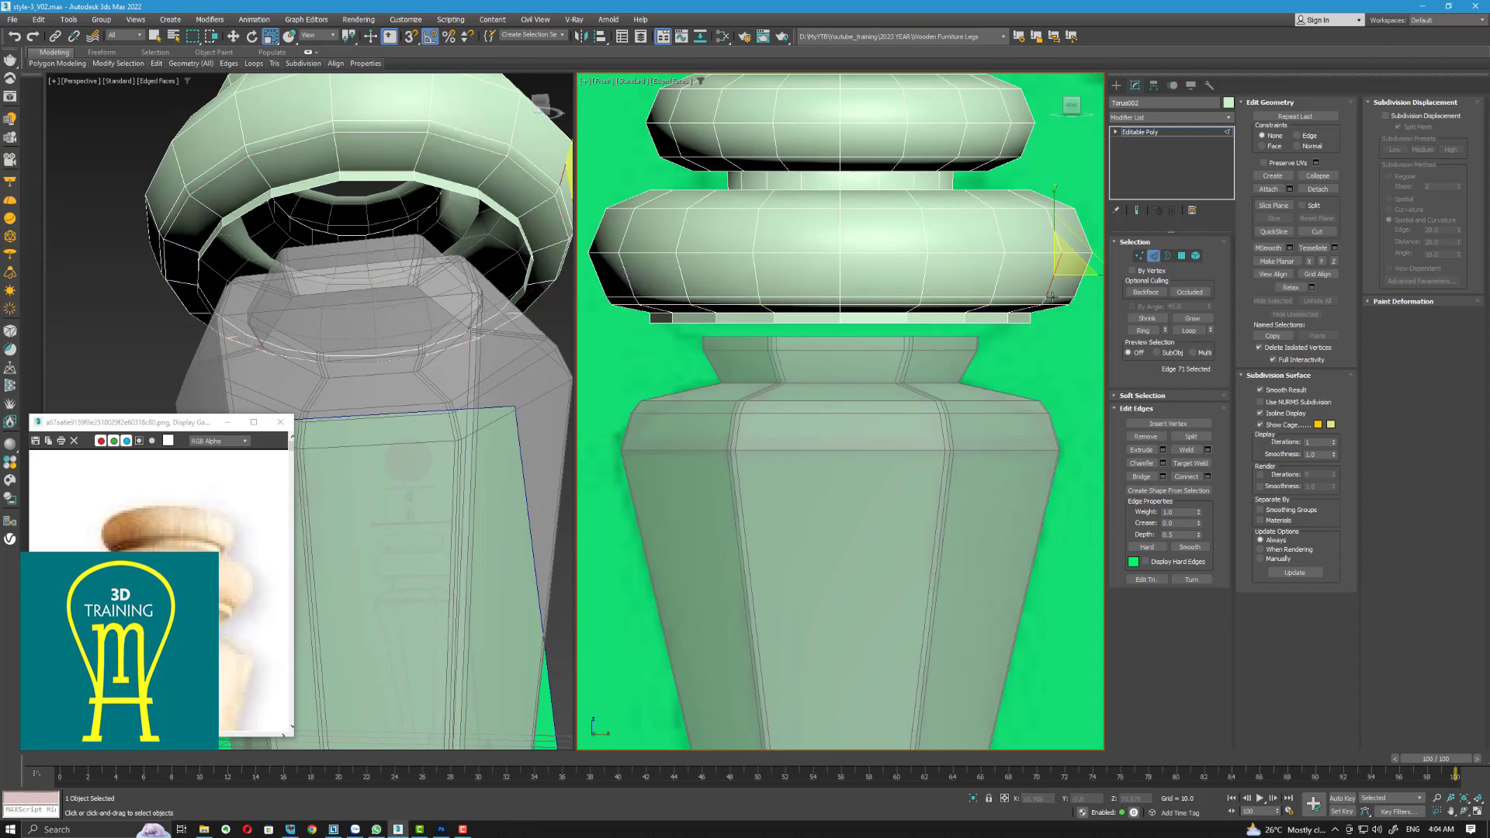
# Remove the selected edges from the lower ring and connect the vertical edges below its widest point with one horizontal loop
pyautogui.click(1152, 424)
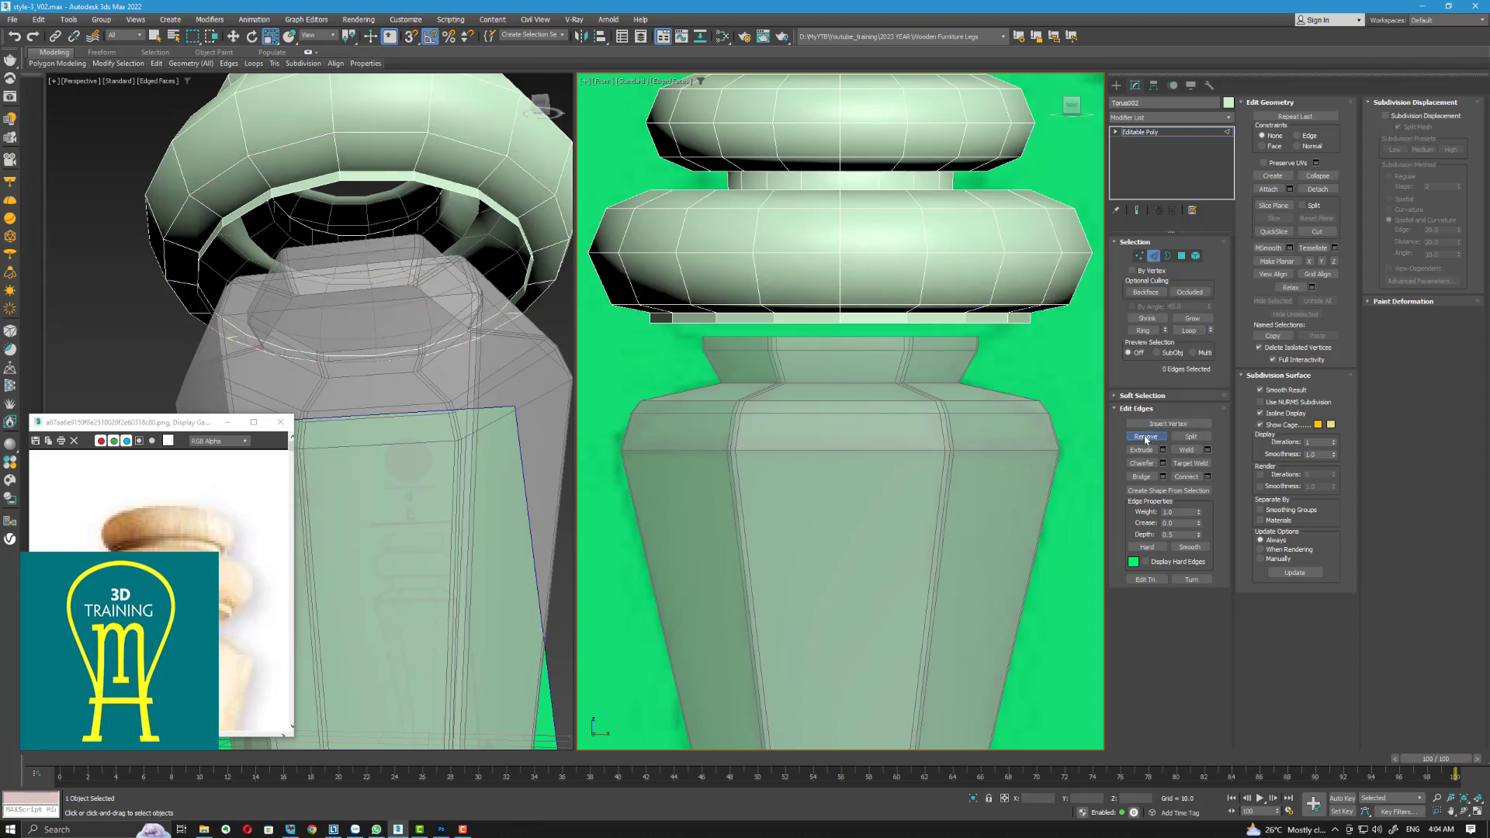
pyautogui.click(1084, 256)
pyautogui.click(1190, 330)
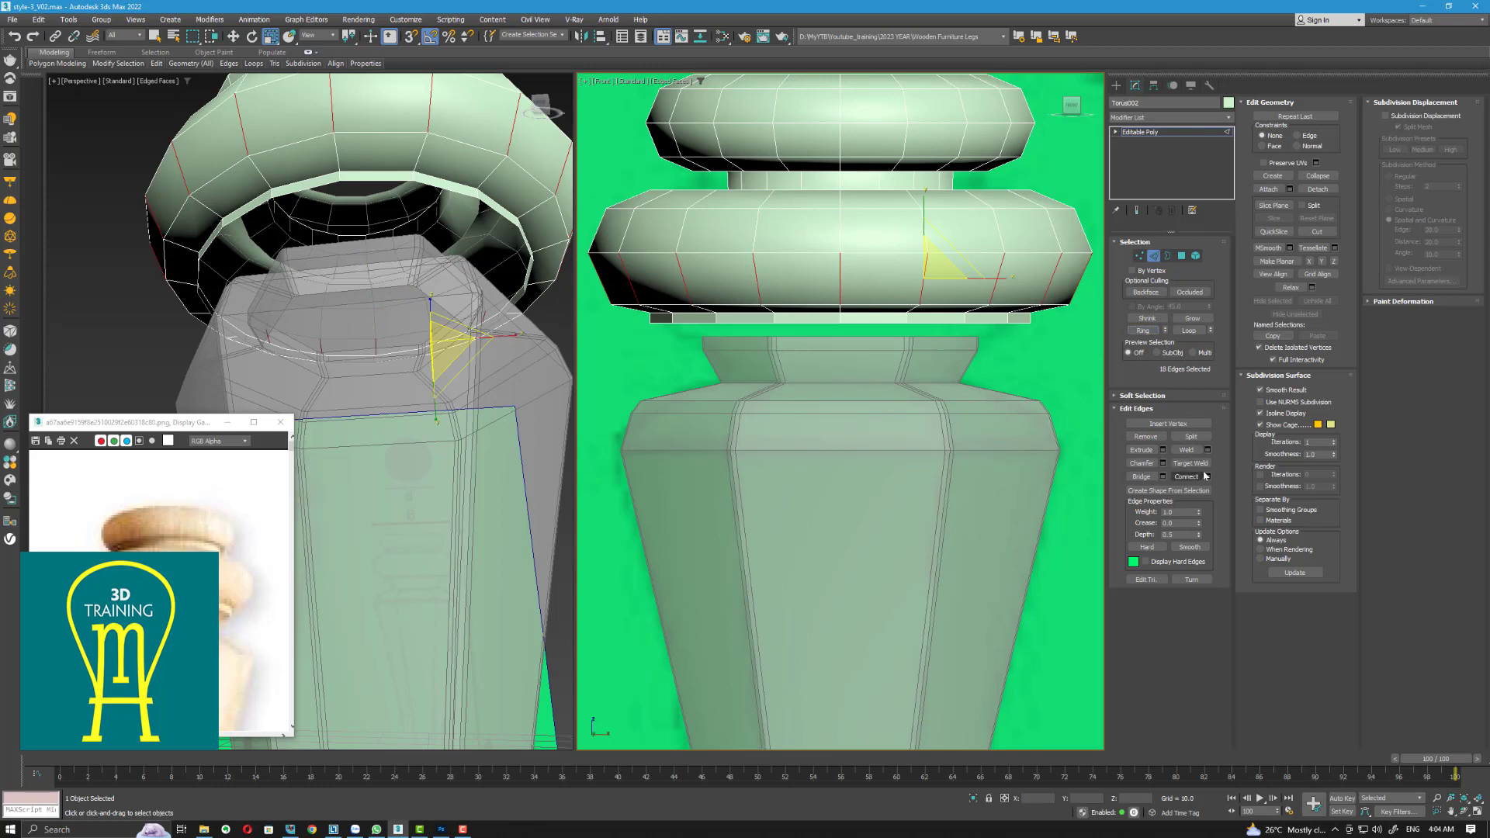
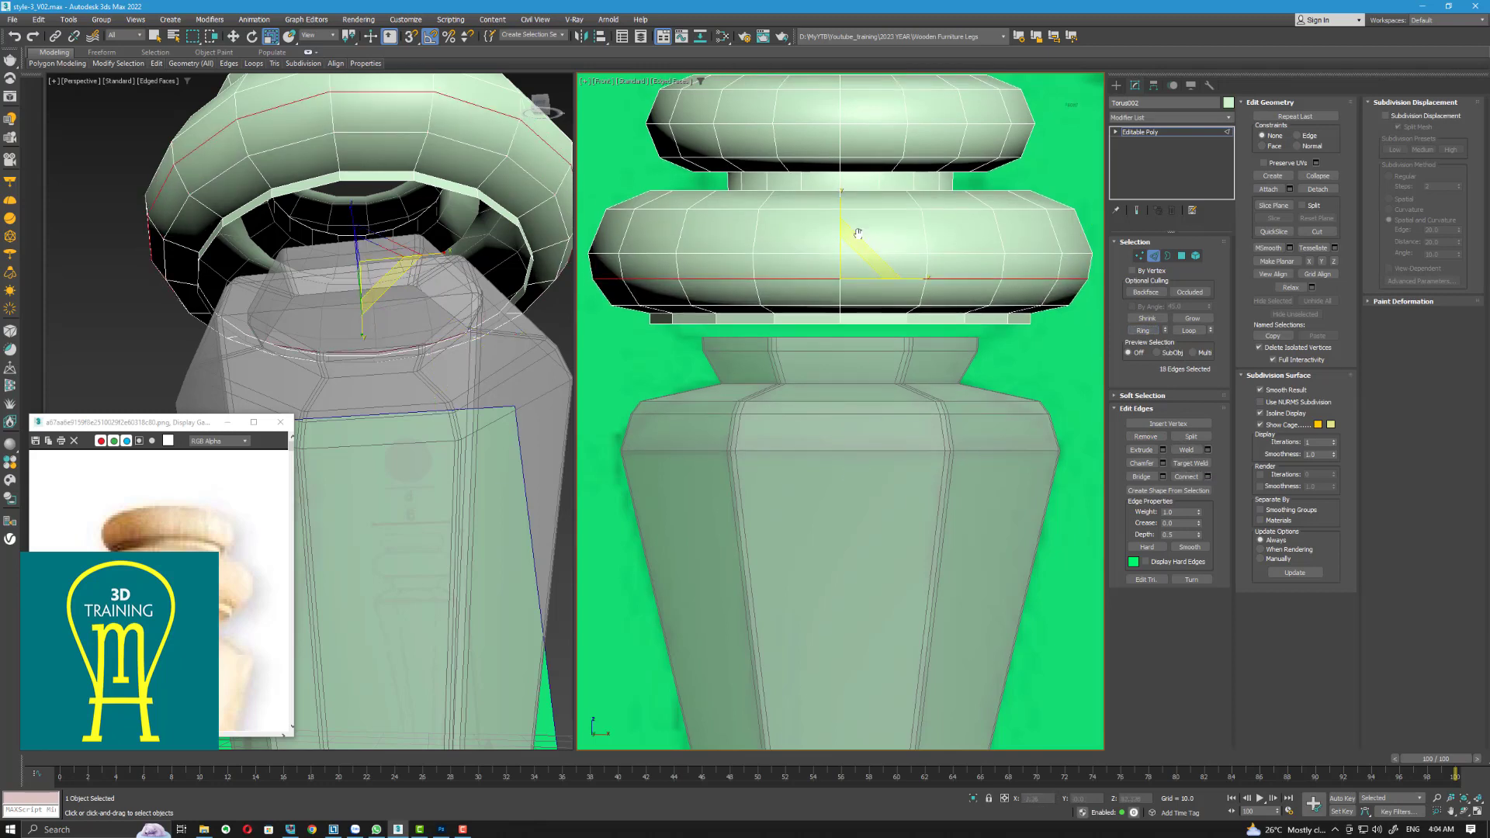
pyautogui.scroll(-3, 858, 232)
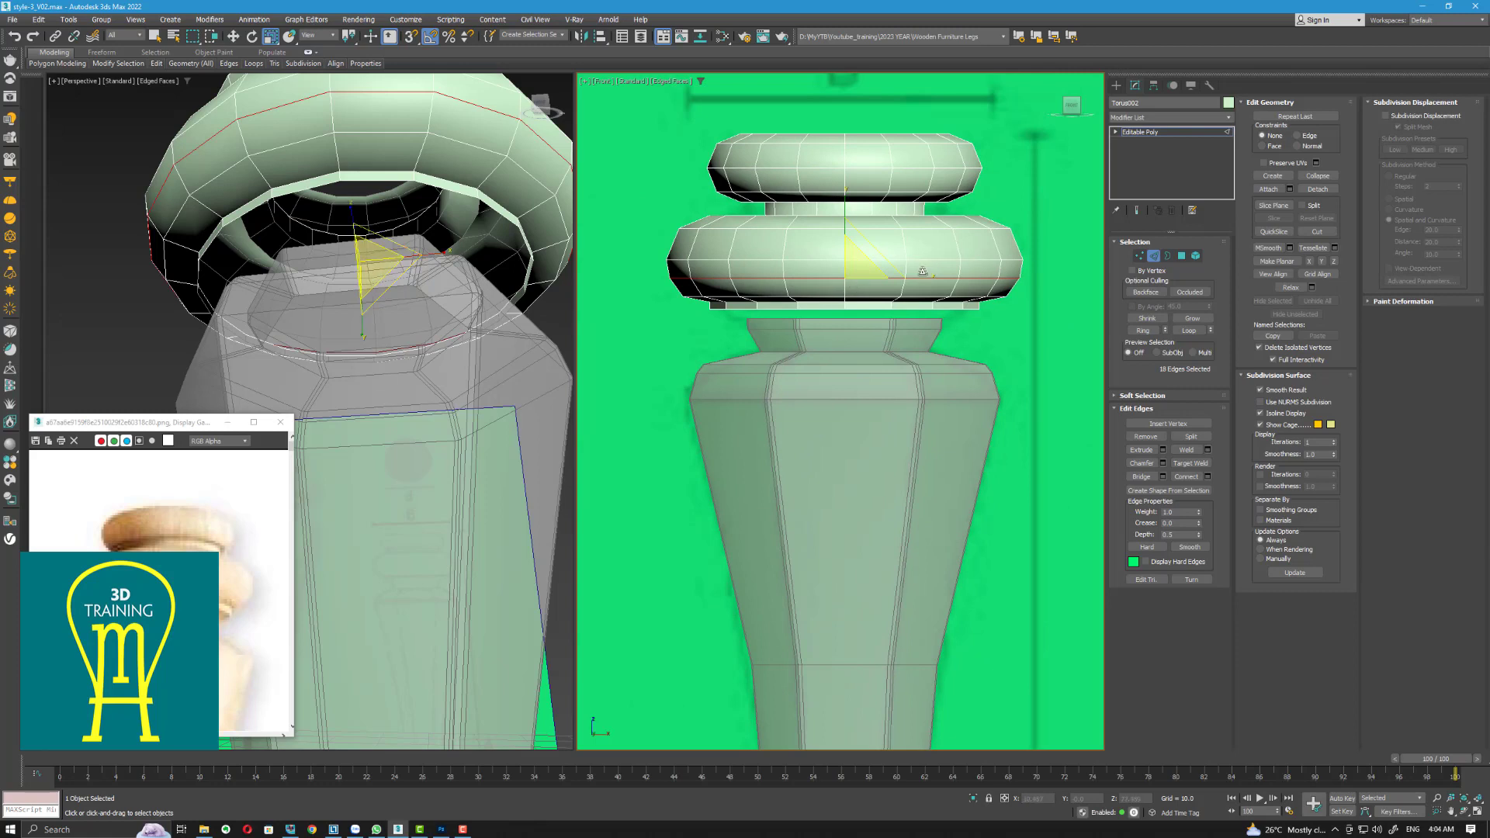
pyautogui.moveTo(922, 271); pyautogui.dragTo(924, 317, button='middle')
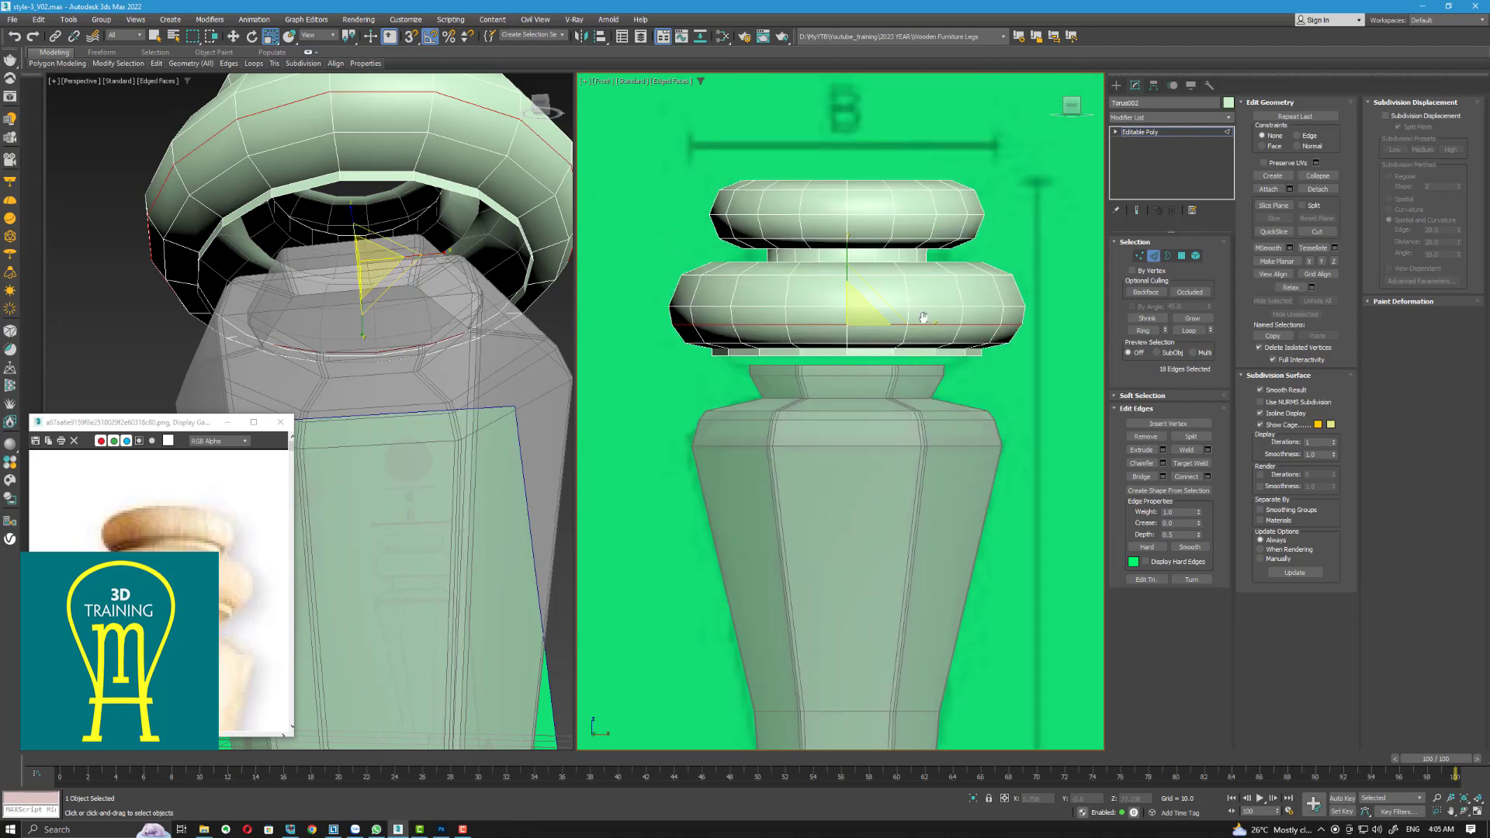
pyautogui.moveTo(948, 541); pyautogui.dragTo(948, 432, button='middle')
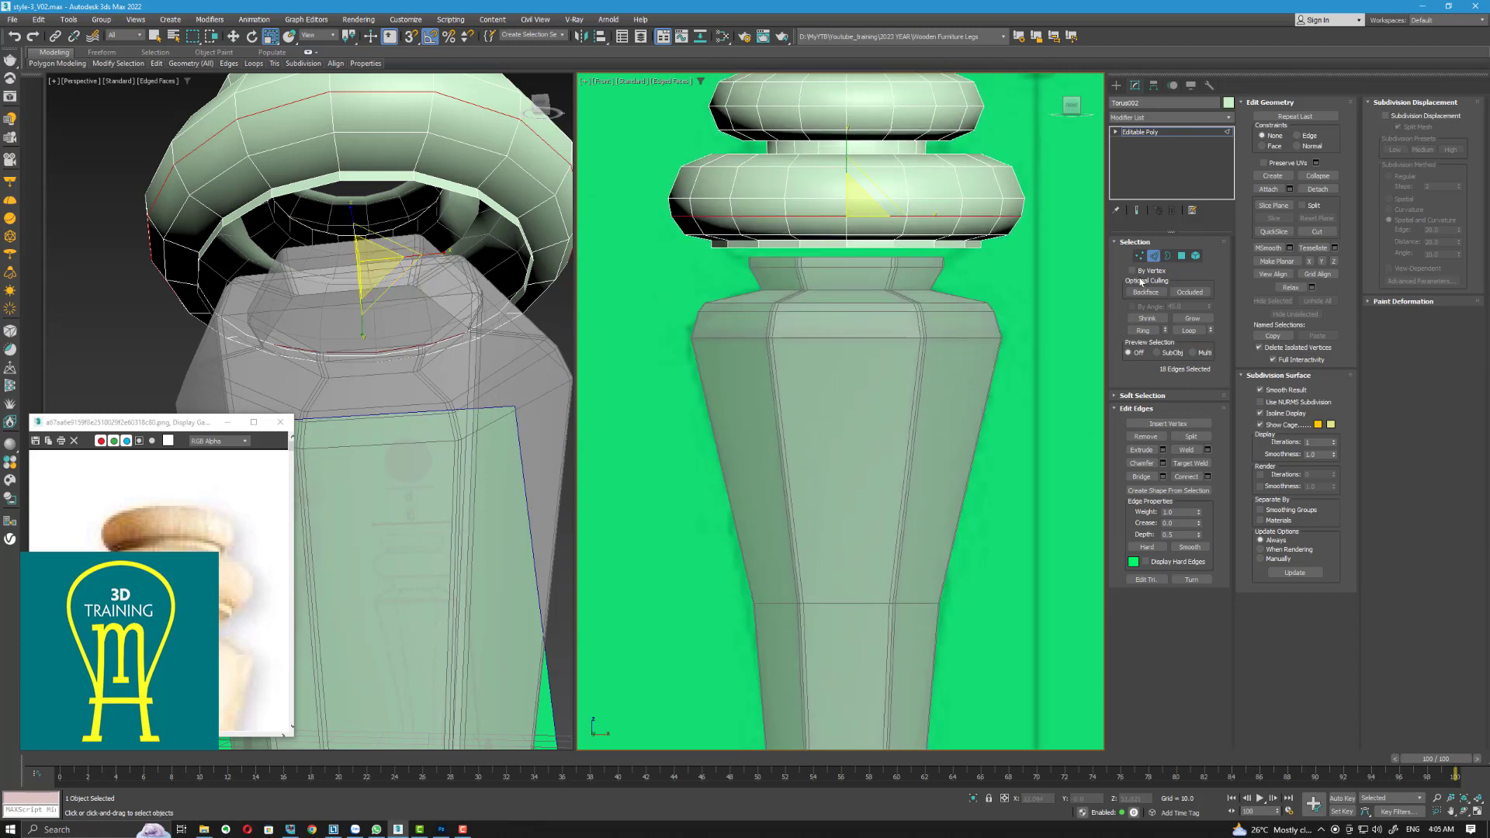
# Attach the leg body to the two joined rings as one editable poly object
pyautogui.click(1156, 257)
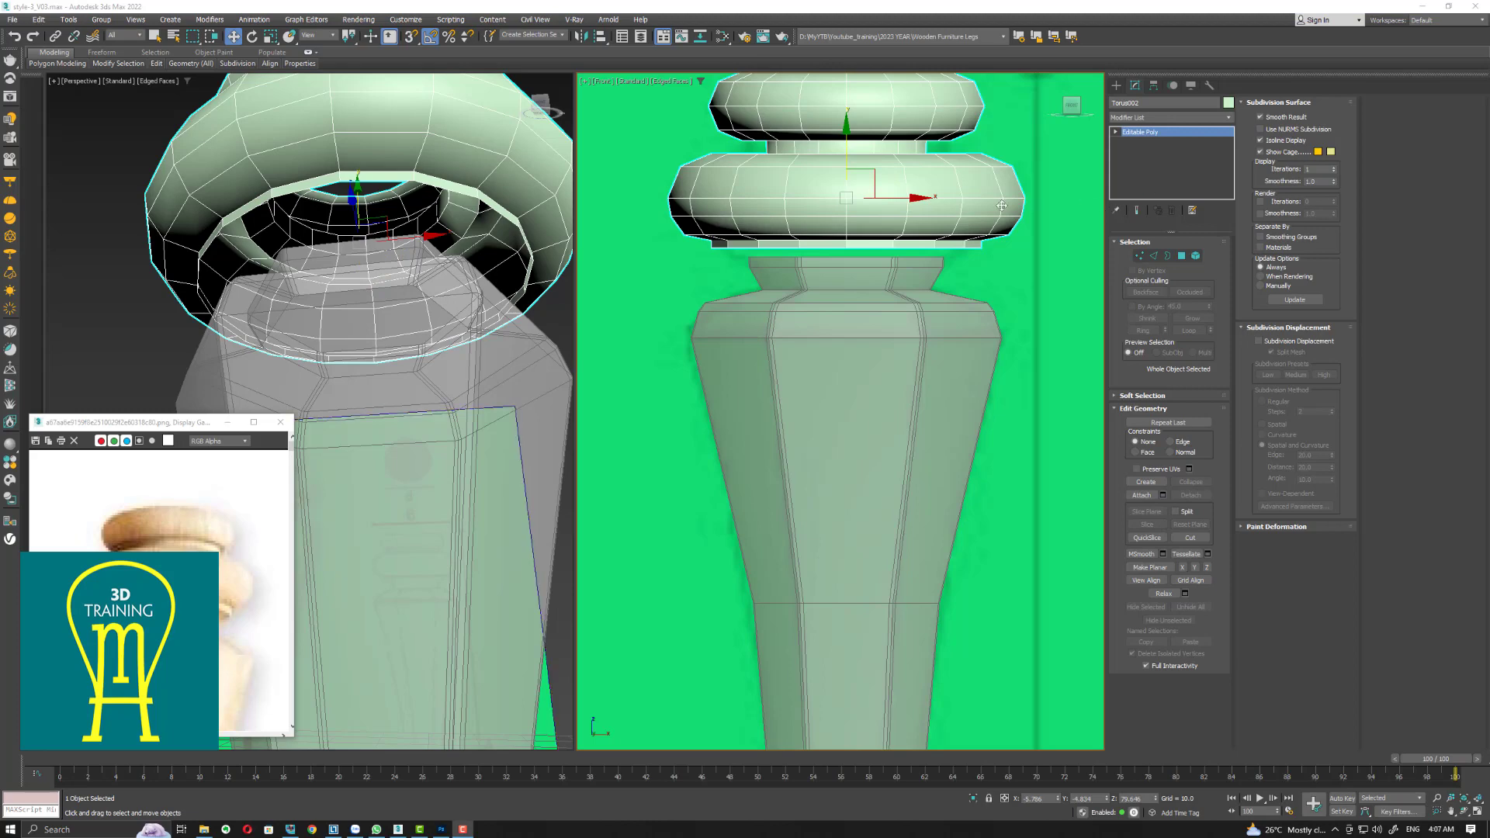
pyautogui.click(952, 338)
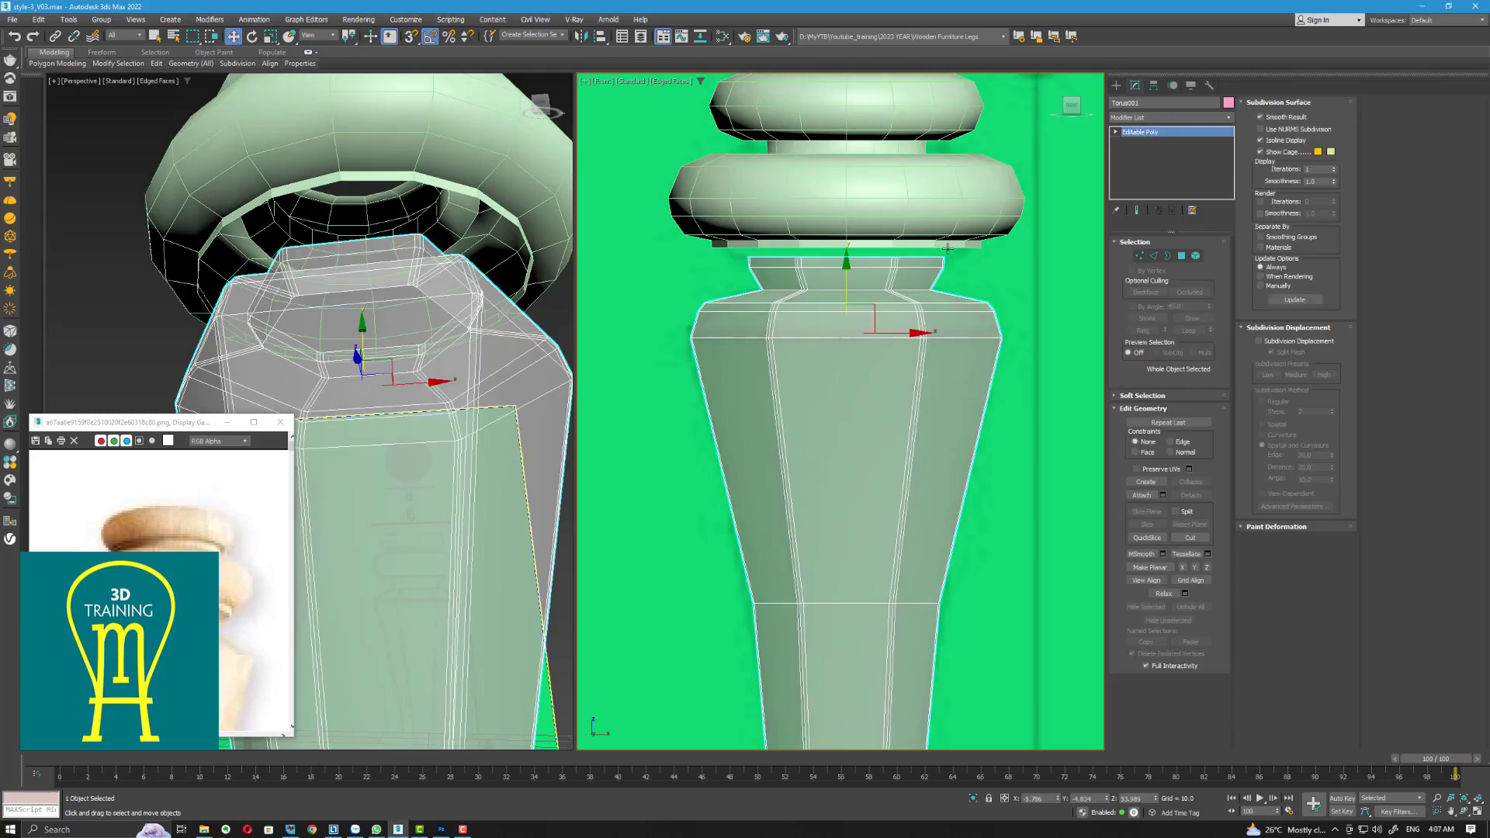
pyautogui.click(937, 184)
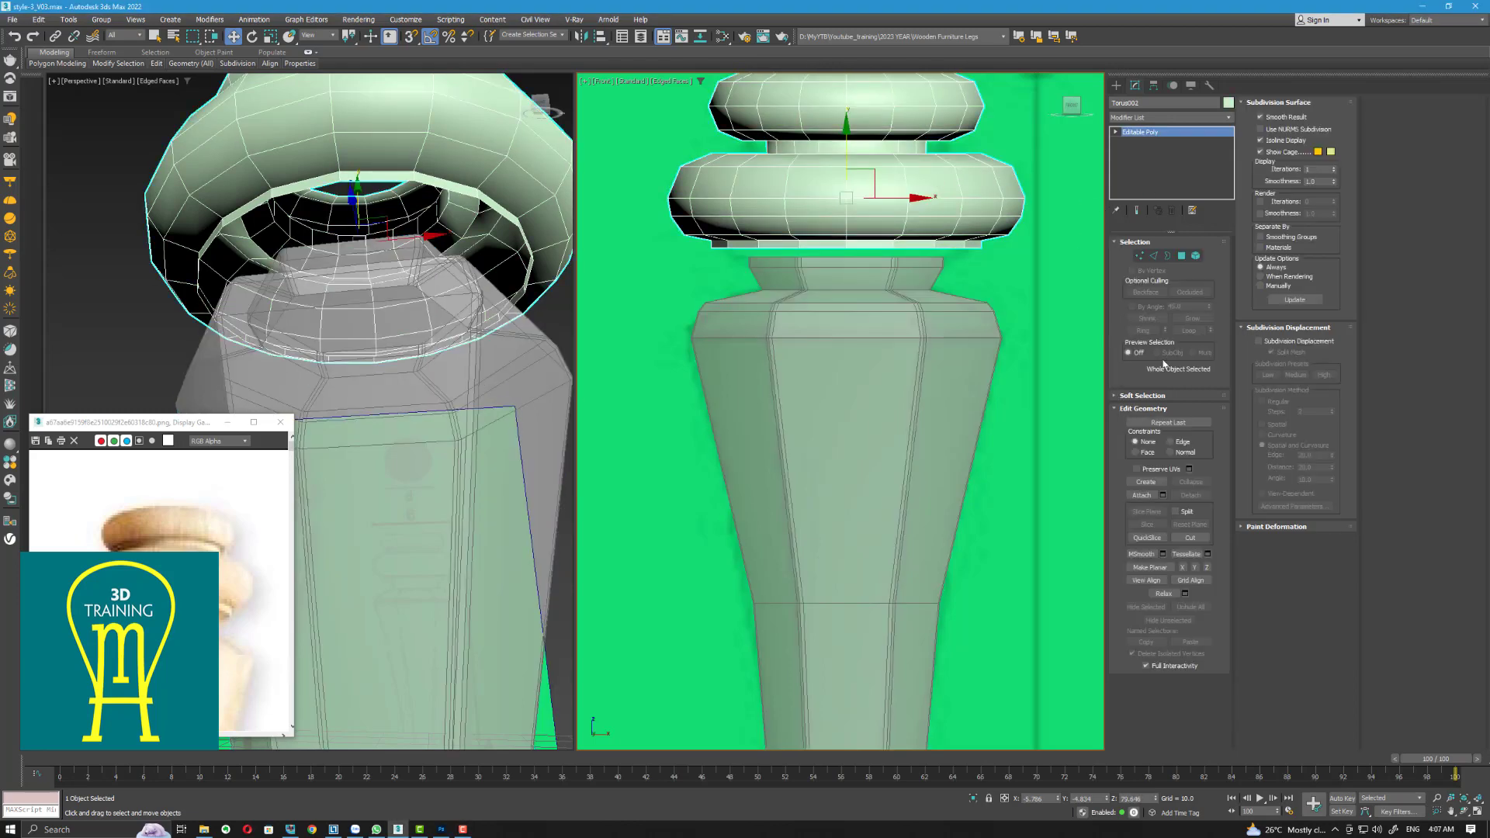
pyautogui.click(1143, 495)
pyautogui.click(942, 426)
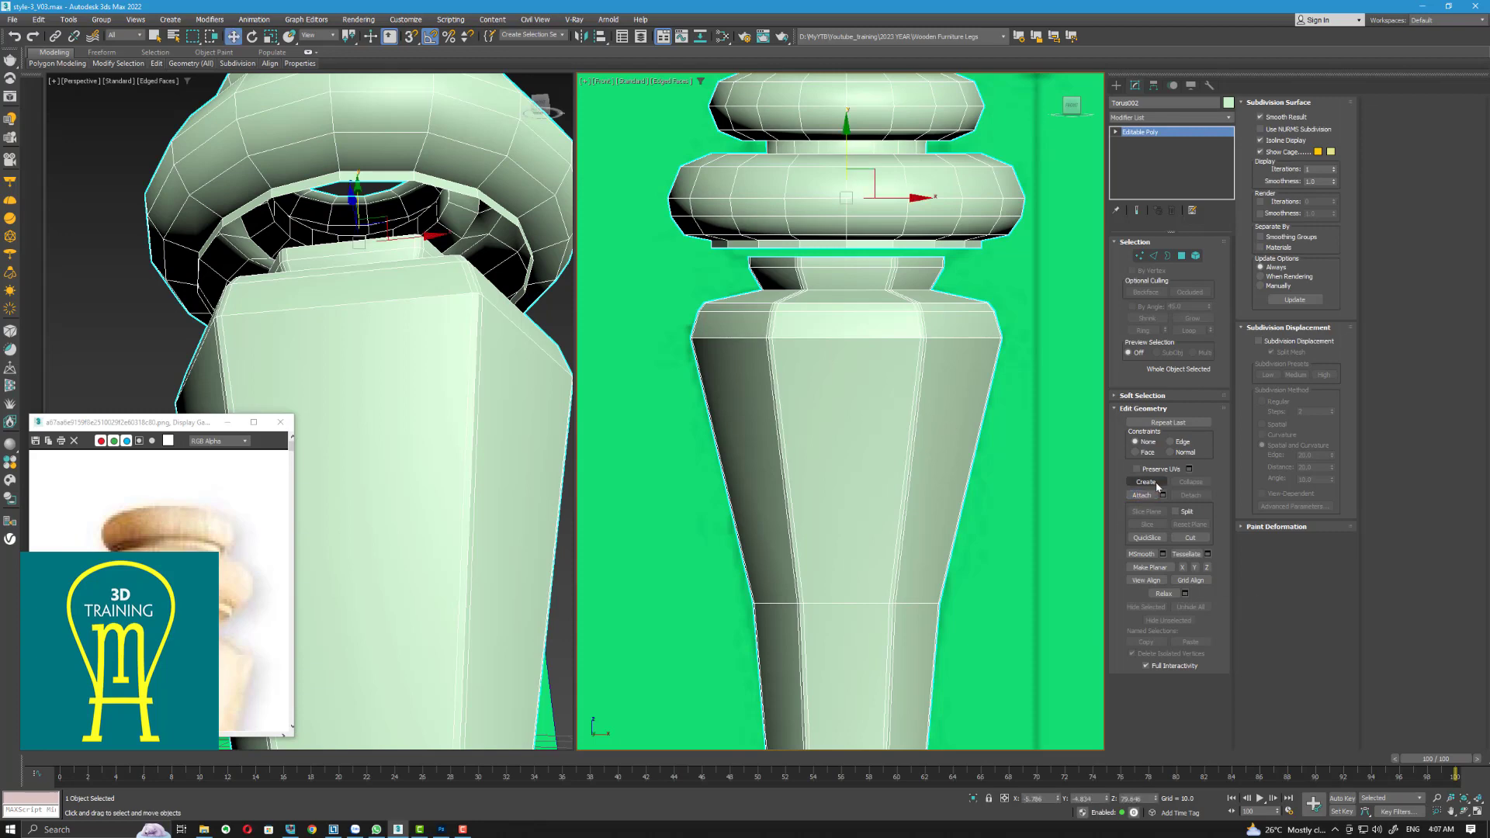
# Bridge the open border under the lower ring to the border on top of the leg's neck, adding an intermediate segment
pyautogui.click(1168, 256)
pyautogui.click(936, 247)
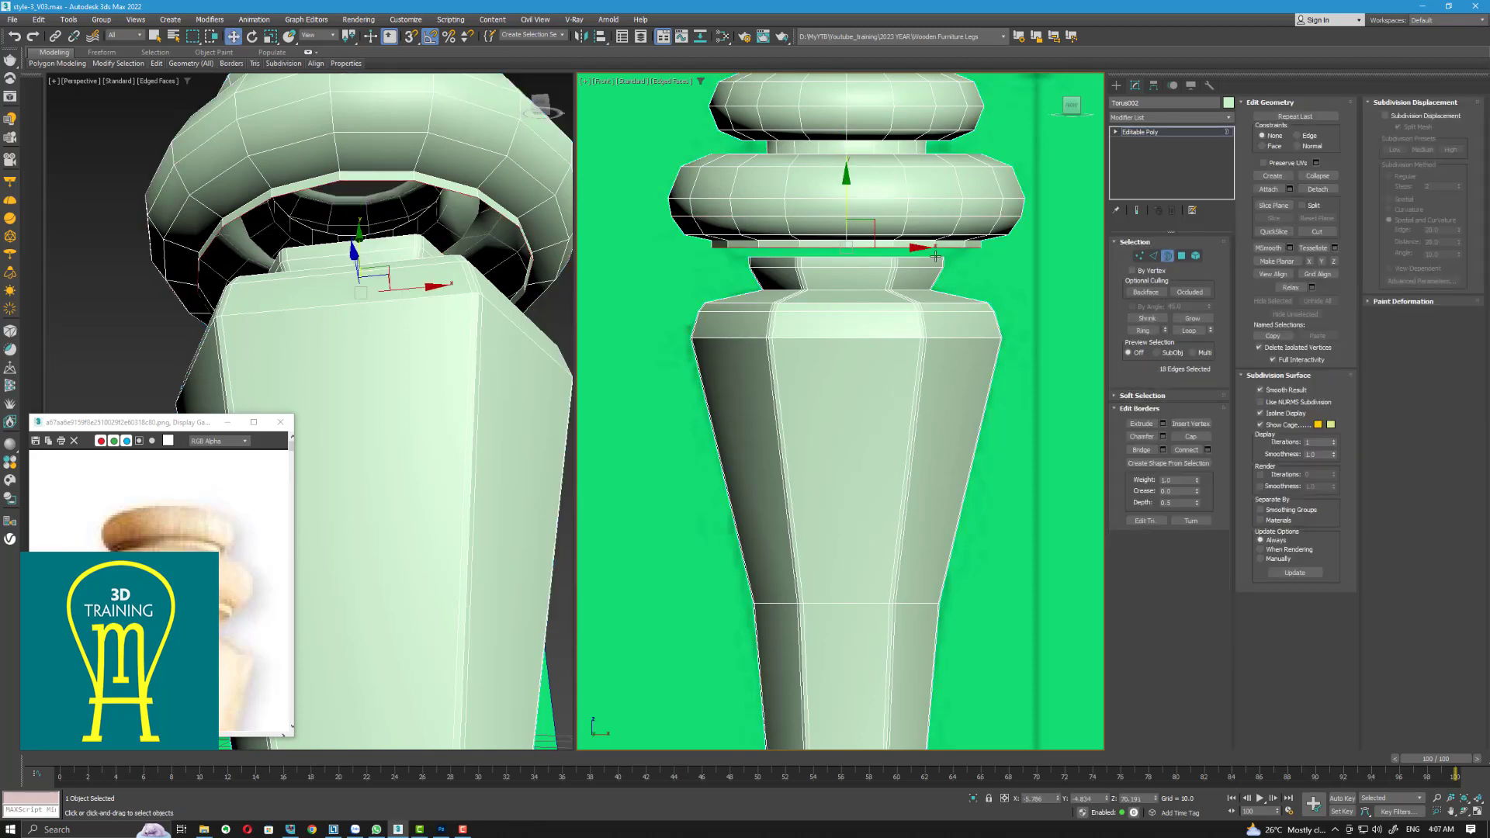
pyautogui.keyDown('ctrl'); pyautogui.click(936, 258); pyautogui.keyUp('ctrl')
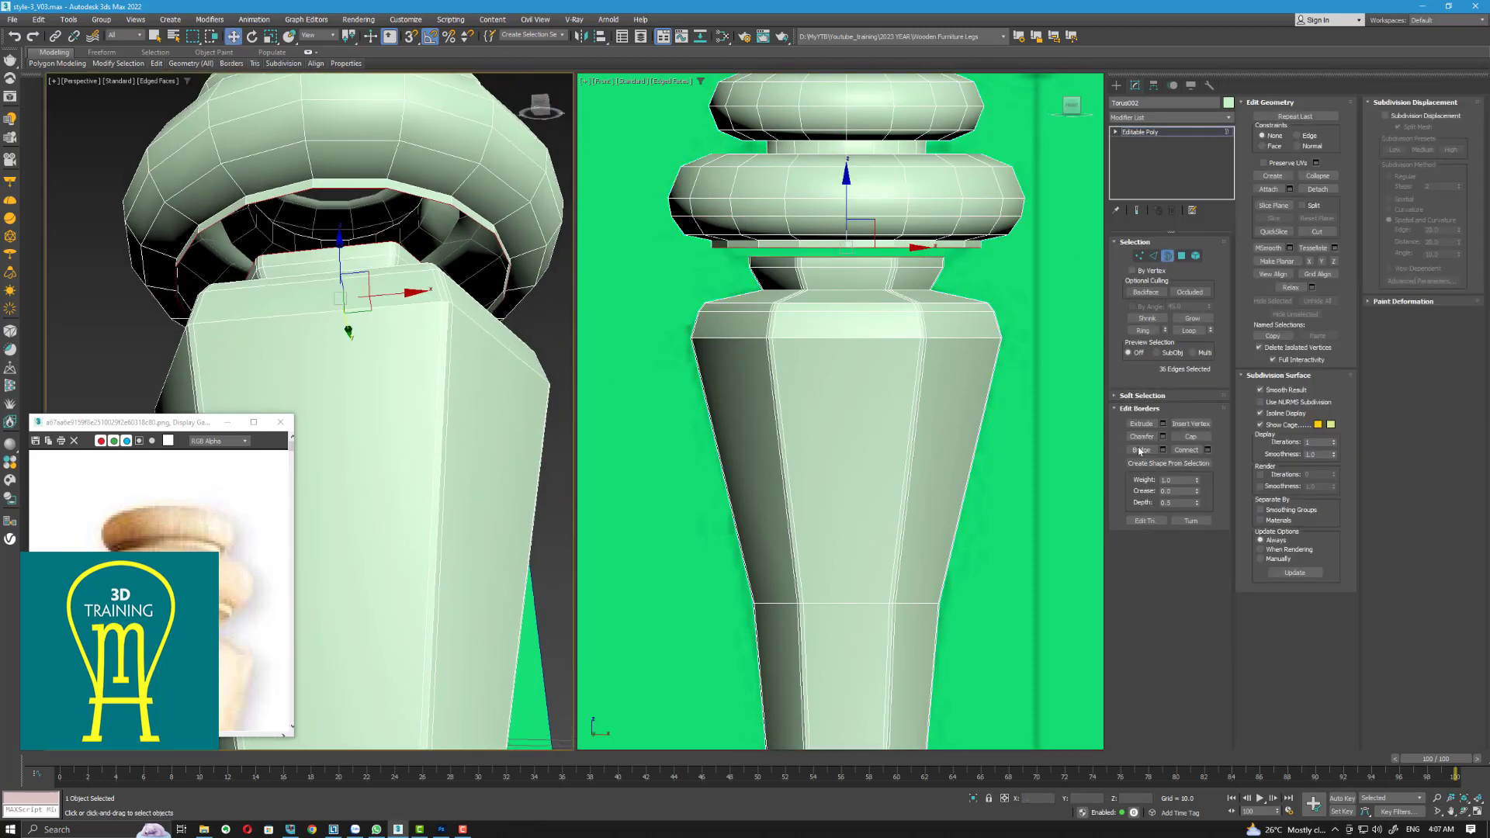
pyautogui.click(1140, 450)
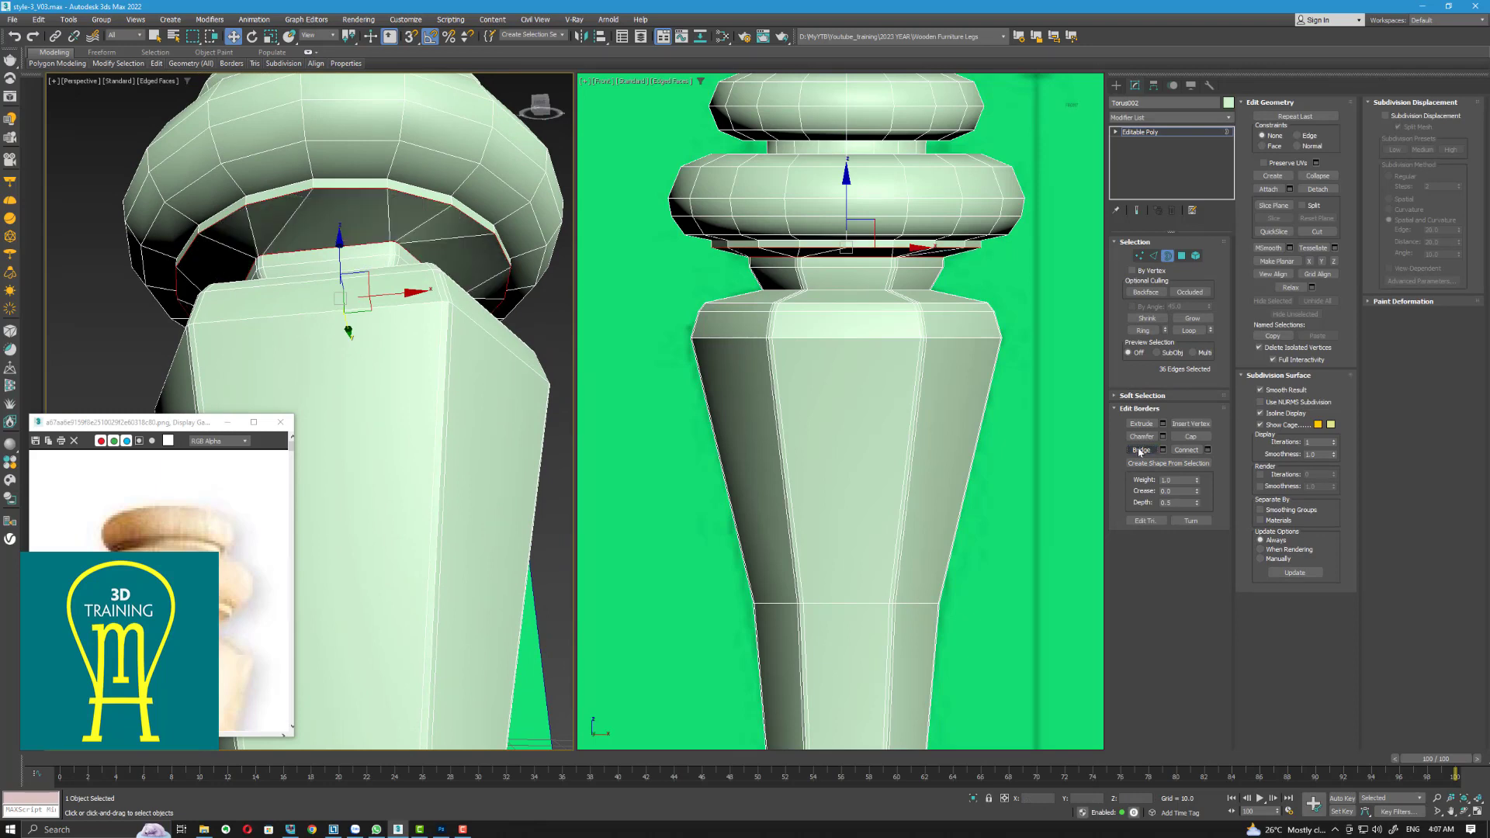
pyautogui.click(1140, 450)
pyautogui.click(1164, 450)
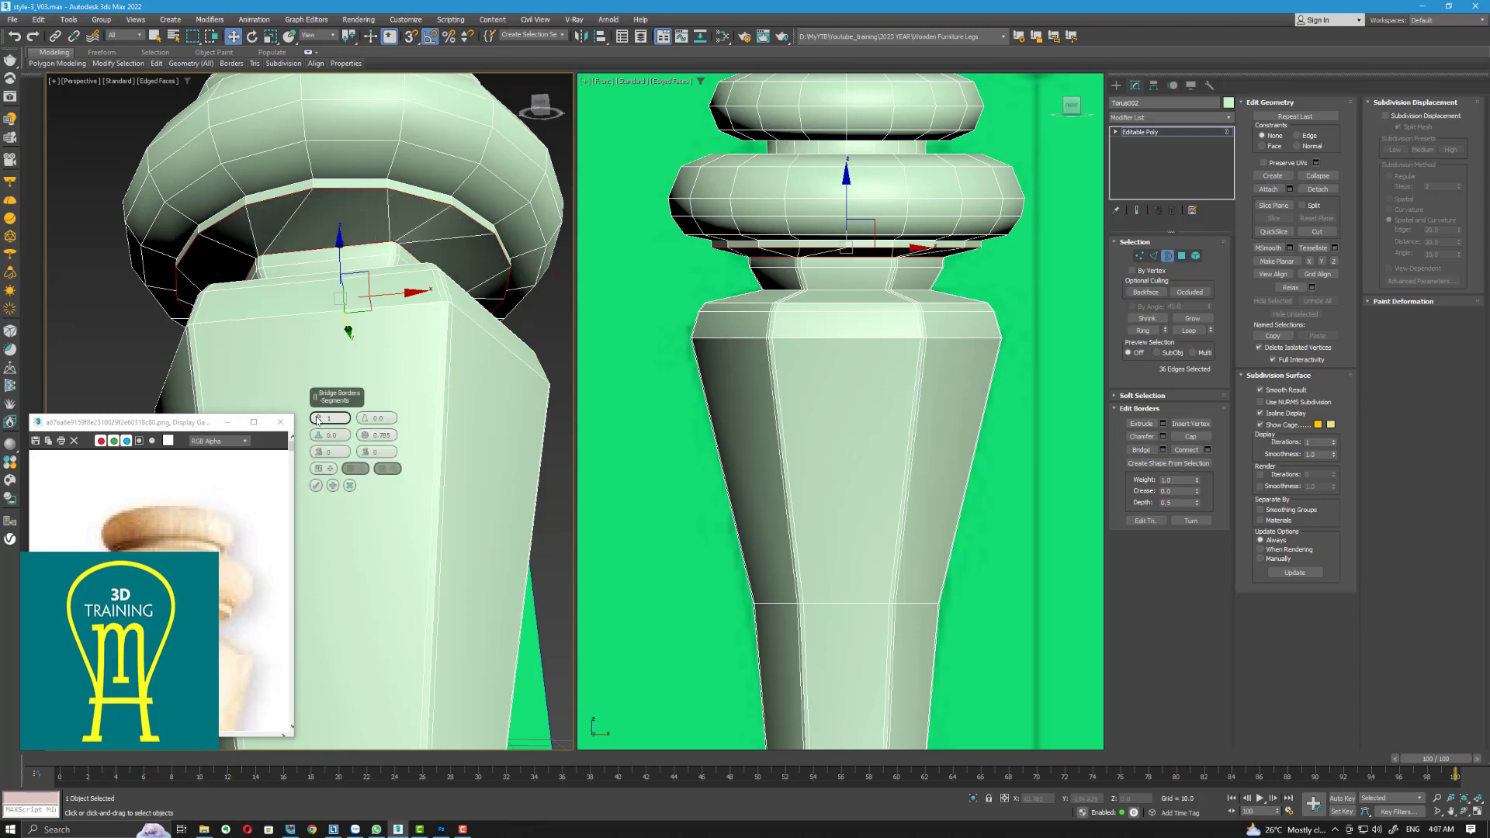
pyautogui.moveTo(317, 420); pyautogui.dragTo(316, 414)
pyautogui.click(316, 486)
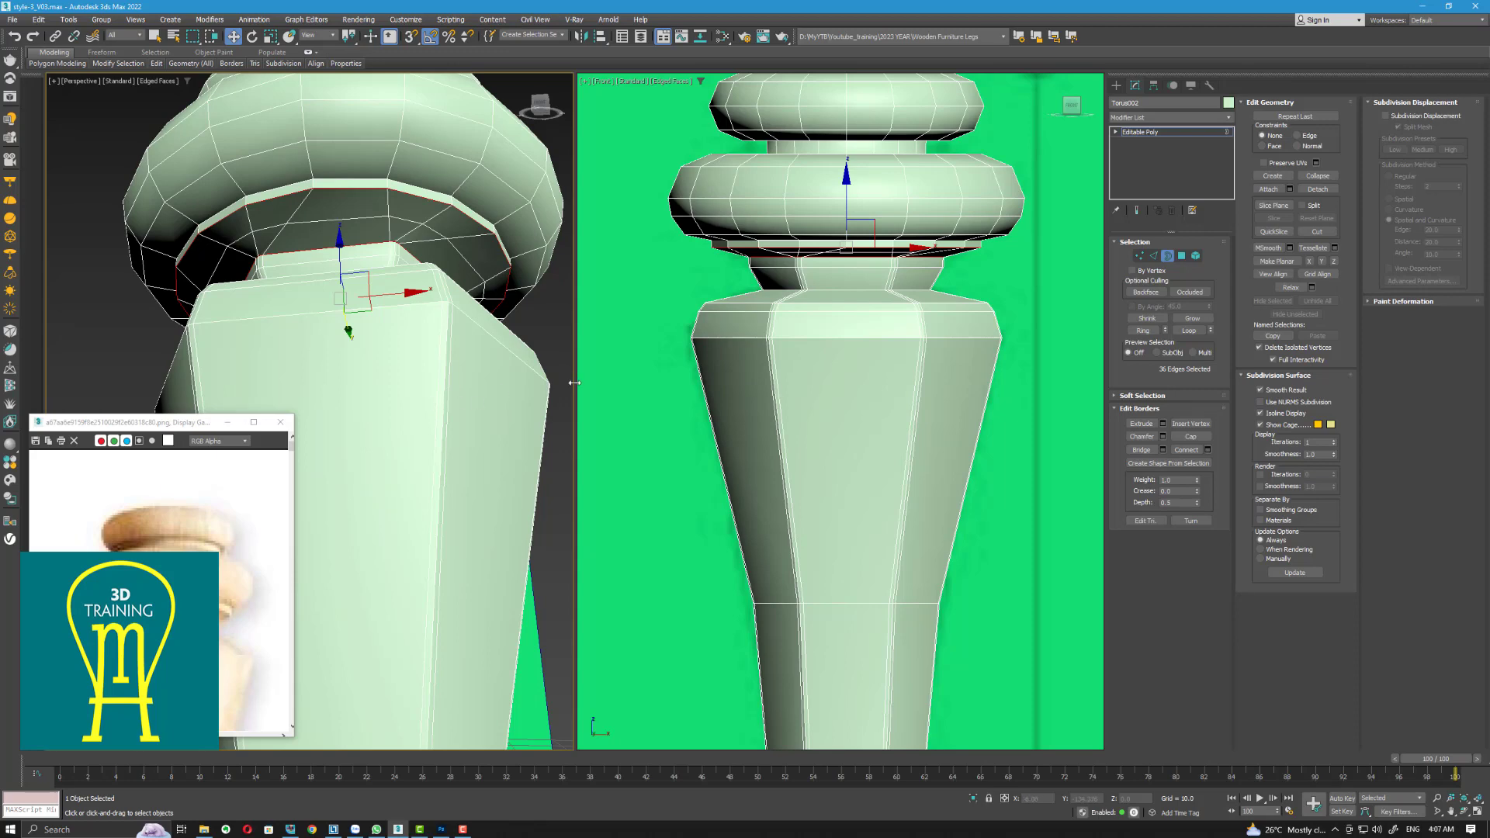
# Leave border editing, widen the perspective view slightly and hide the green reference plane
pyautogui.moveTo(575, 383); pyautogui.dragTo(606, 383)
pyautogui.scroll(-6, 800, 373)
pyautogui.click(1083, 285)
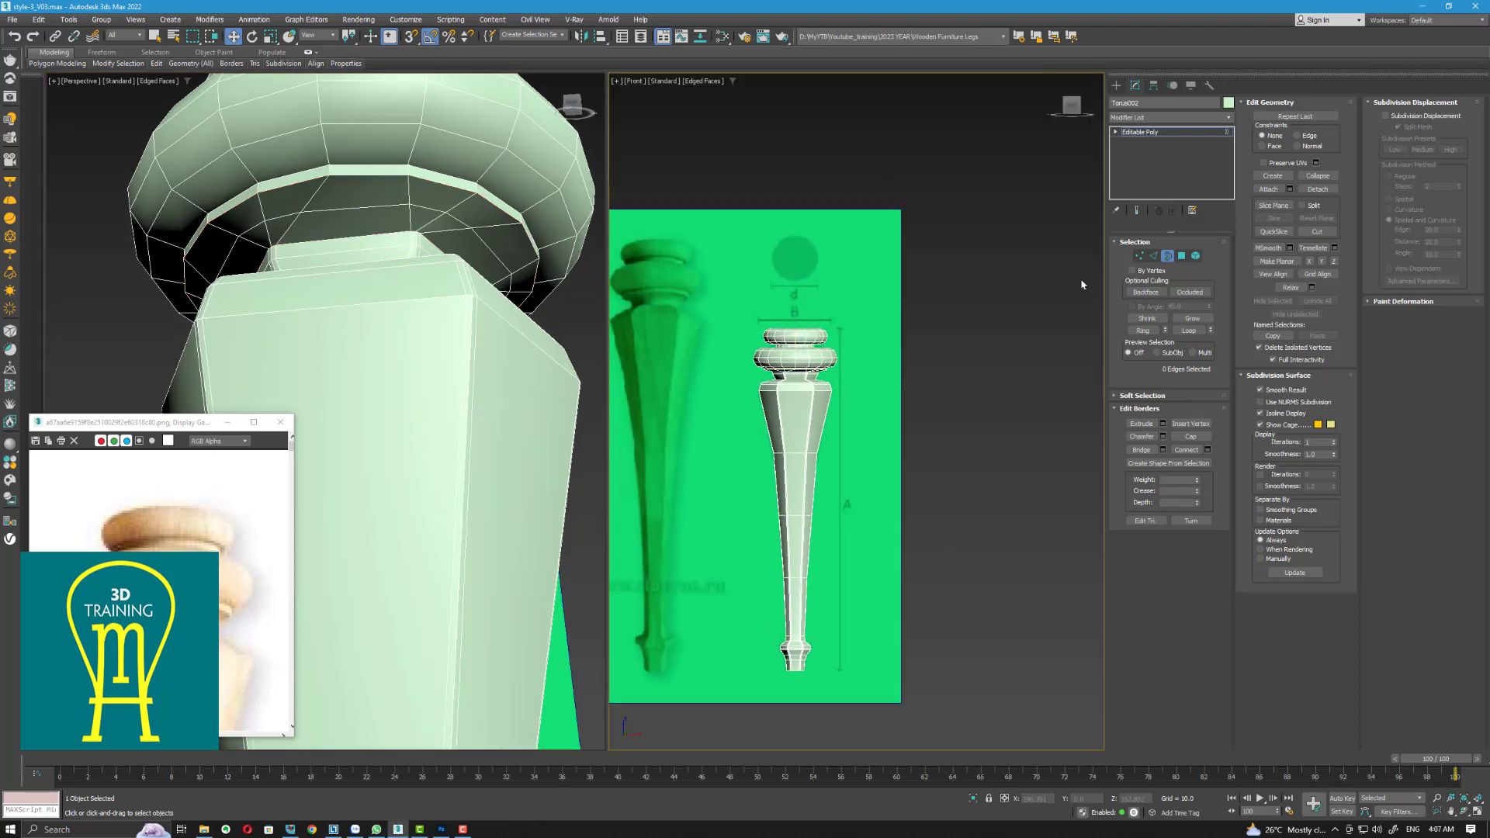
pyautogui.click(1168, 255)
pyautogui.click(883, 289)
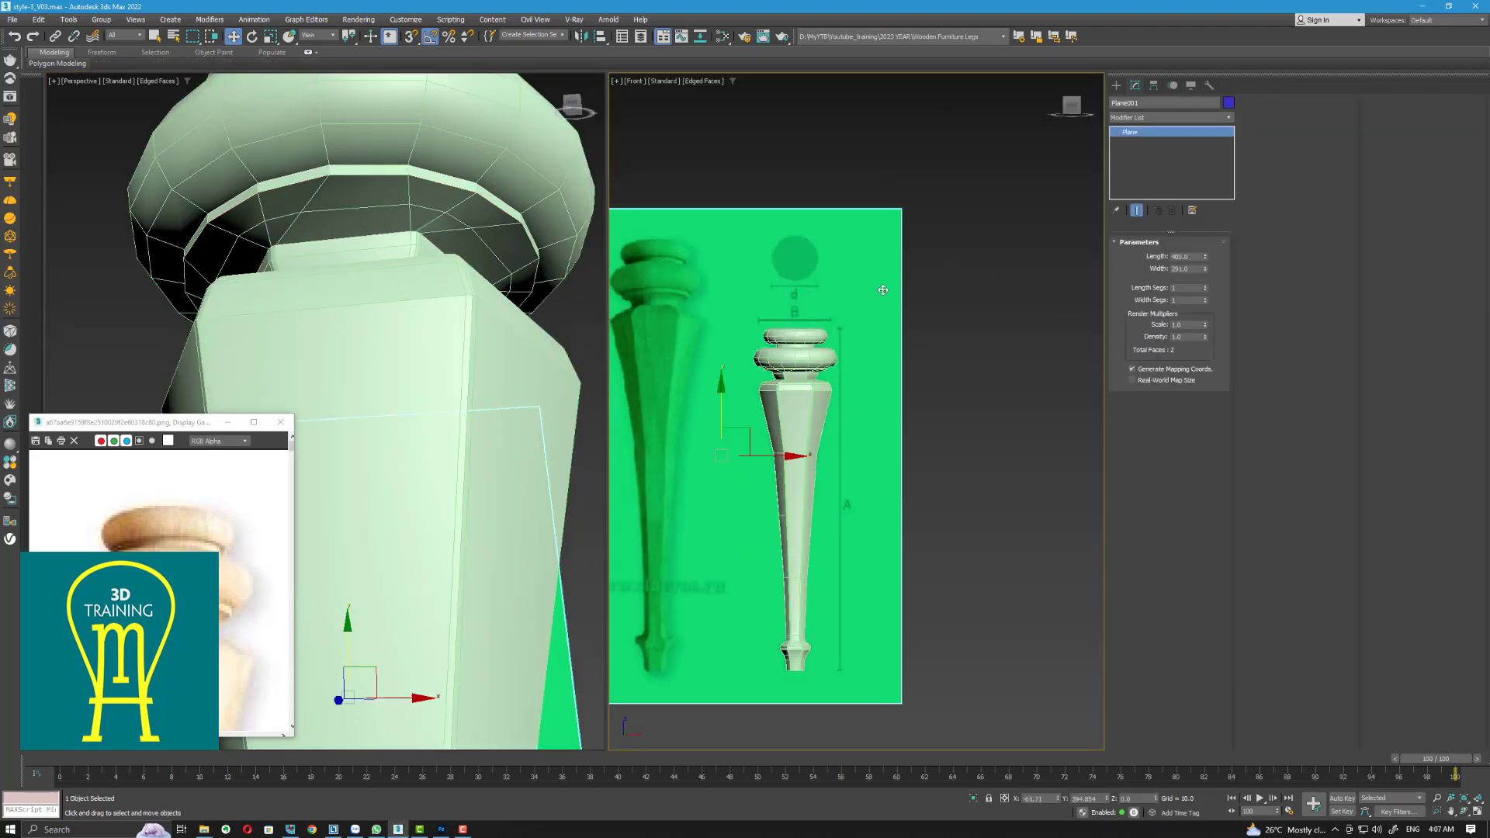
pyautogui.rightClick(883, 290)
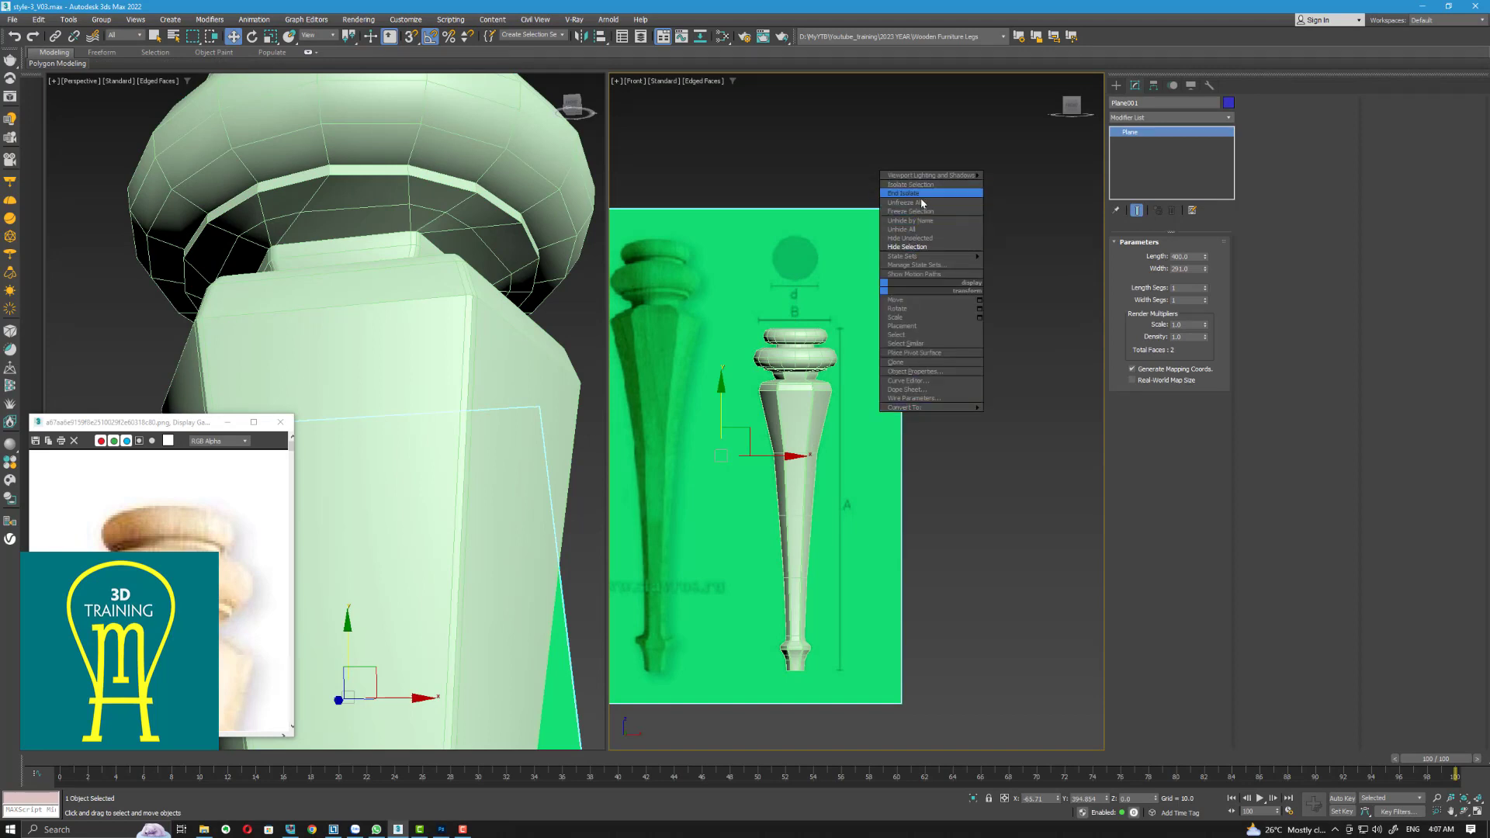
pyautogui.click(907, 247)
pyautogui.scroll(-5, 574, 390)
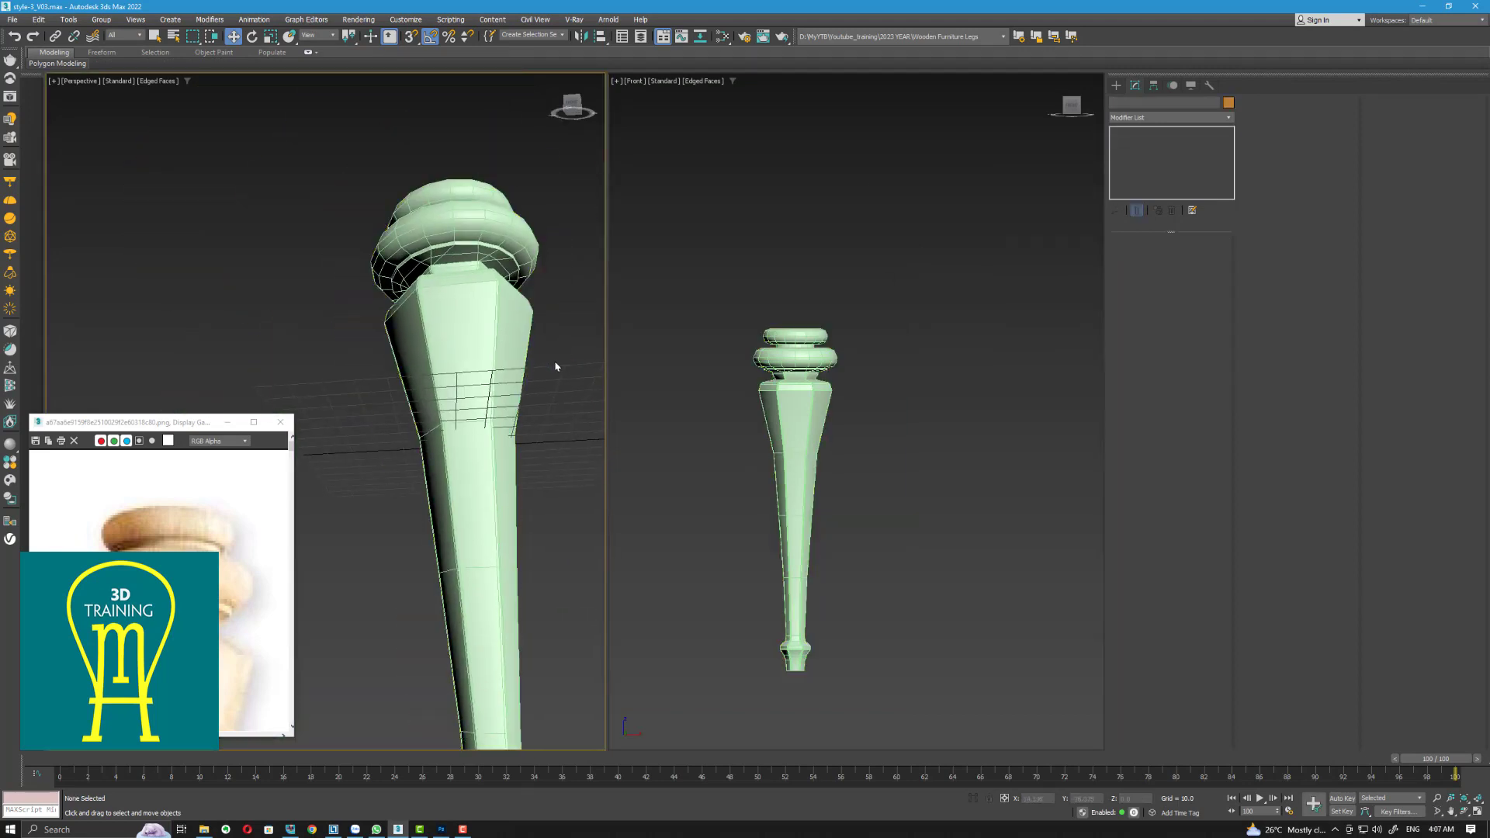
# Connect the ring of radial edges in the bridged underside with one loop slid close to the outer rim
pyautogui.click(466, 368)
pyautogui.keyDown('alt'); pyautogui.moveTo(460, 346); pyautogui.dragTo(536, 388, button='middle'); pyautogui.keyUp('alt')
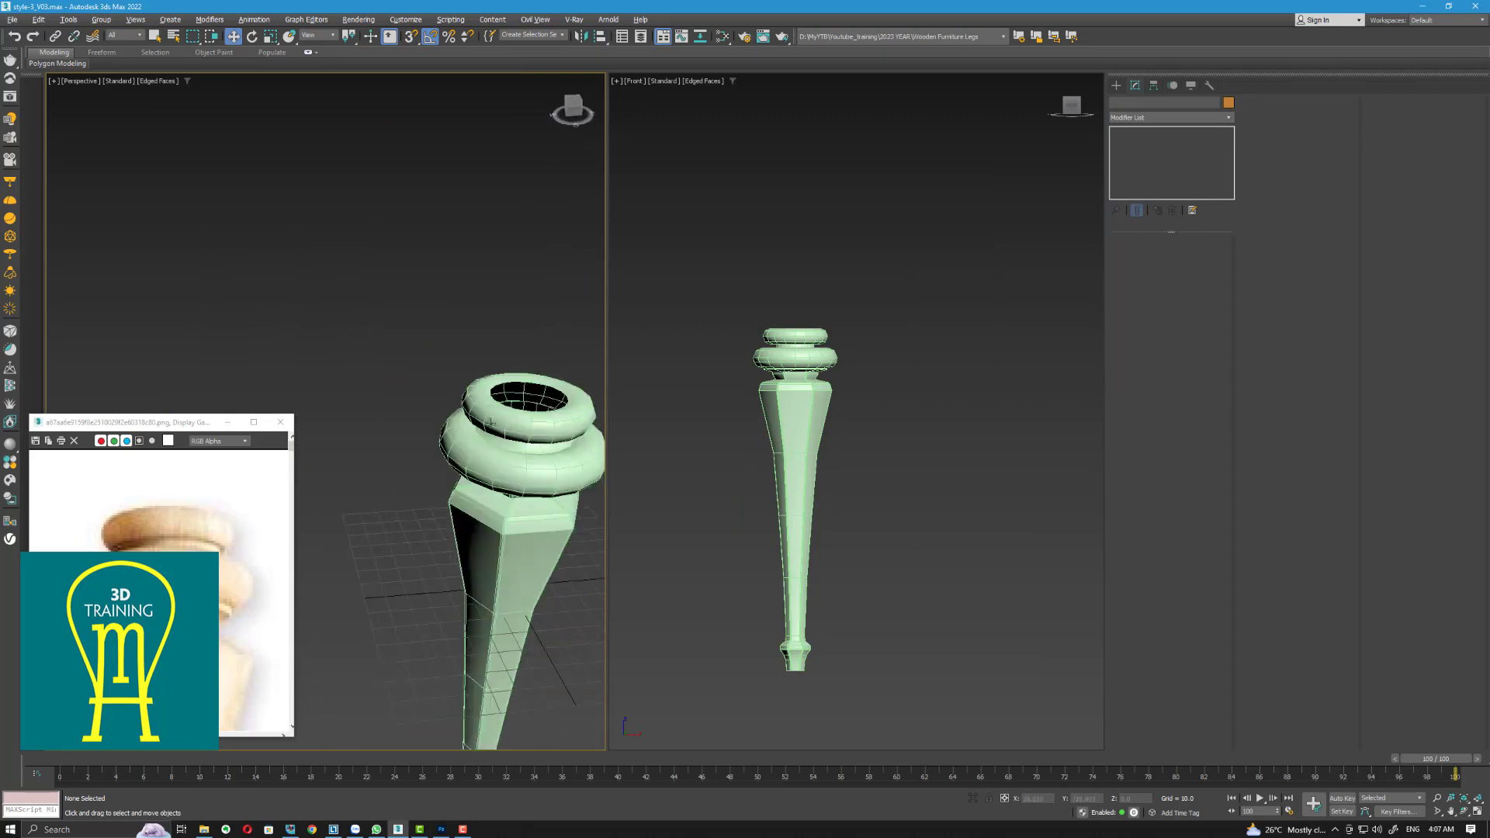
pyautogui.scroll(3, 536, 388)
pyautogui.scroll(8, 840, 371)
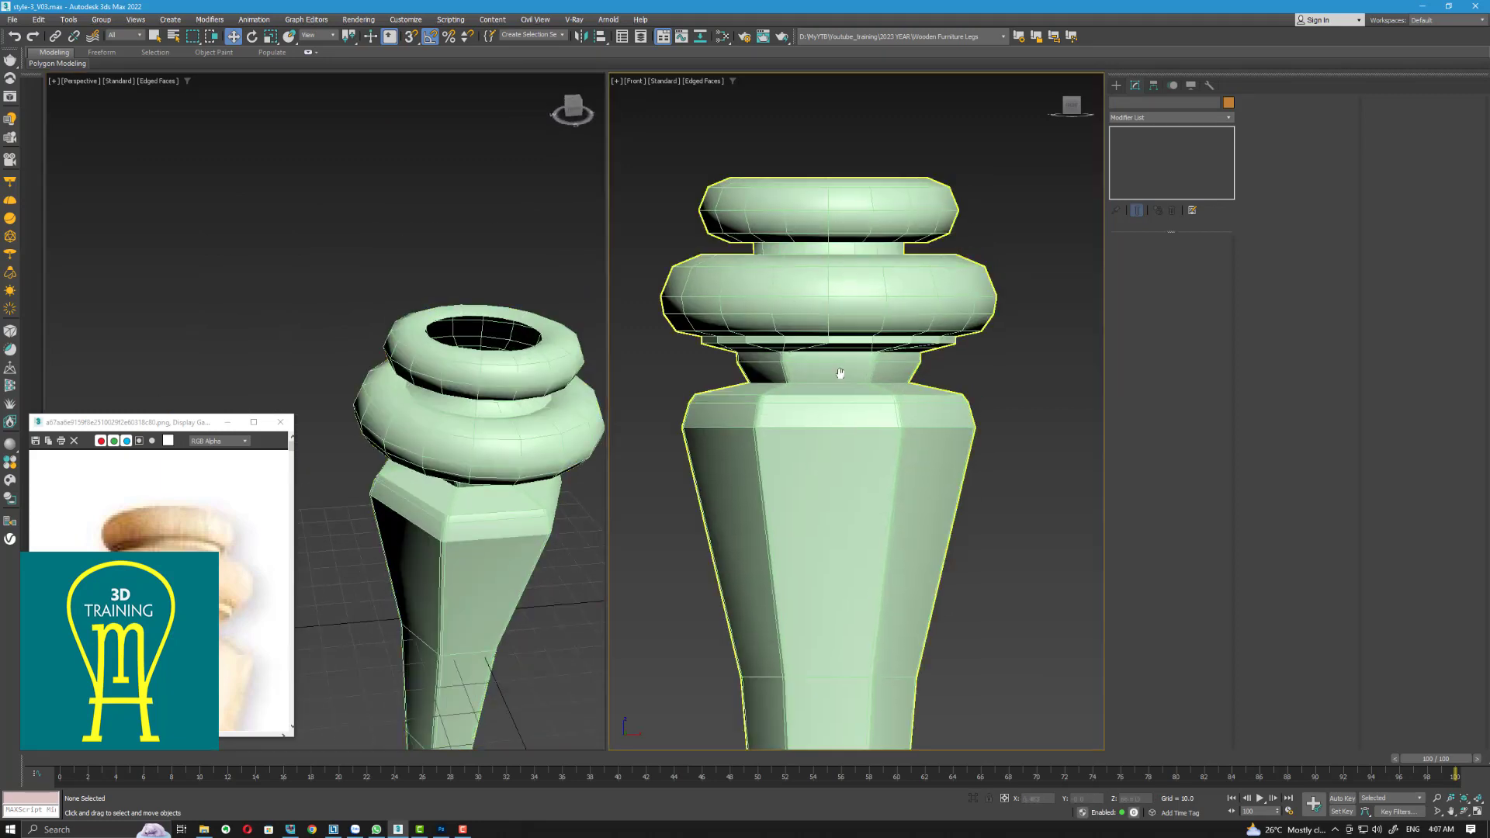
pyautogui.scroll(3, 840, 371)
pyautogui.keyDown('alt'); pyautogui.moveTo(824, 333); pyautogui.dragTo(912, 274, button='middle'); pyautogui.keyUp('alt')
pyautogui.click(1069, 252)
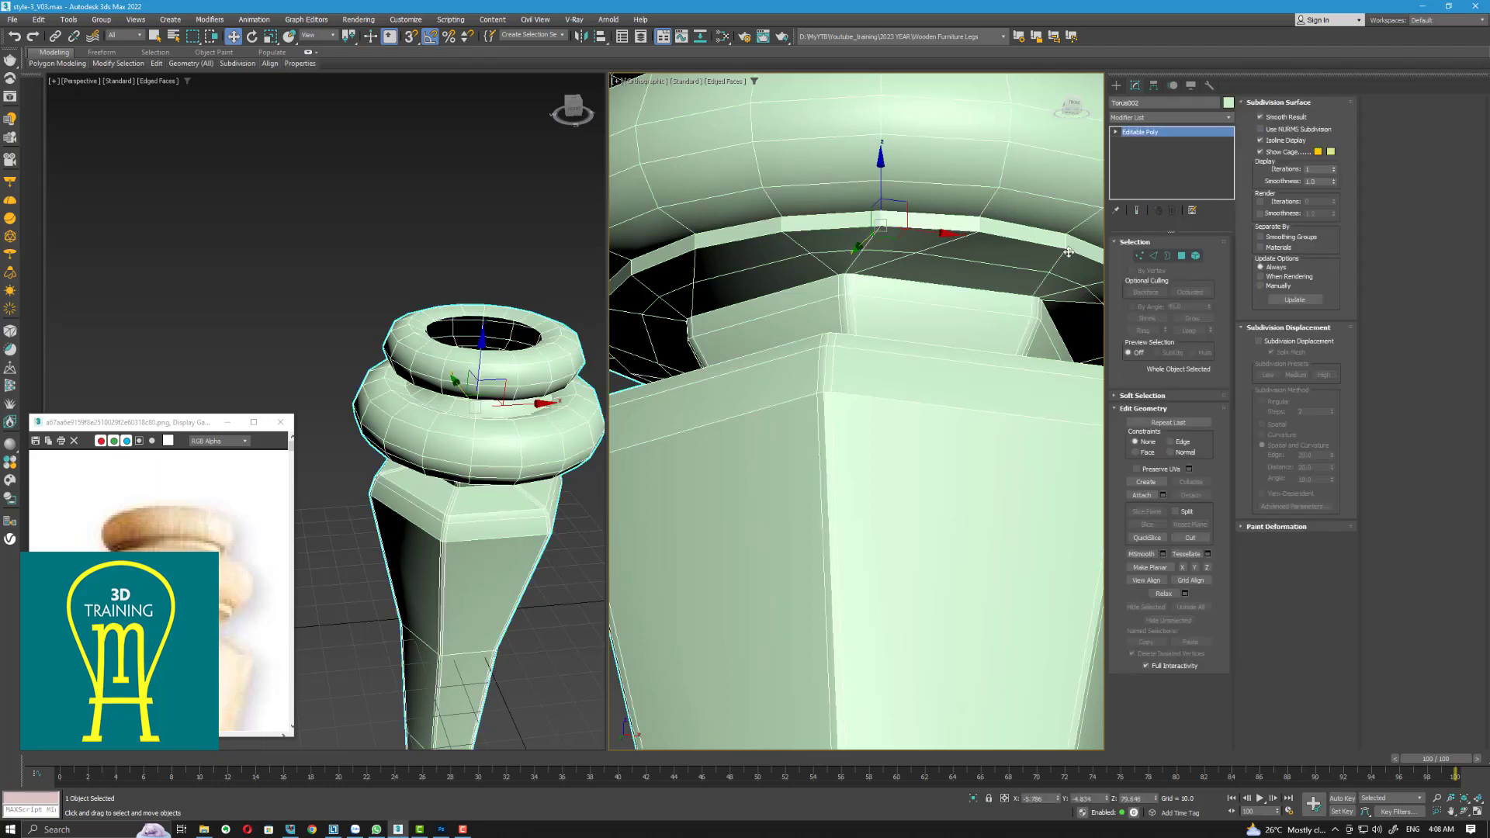
pyautogui.click(1155, 256)
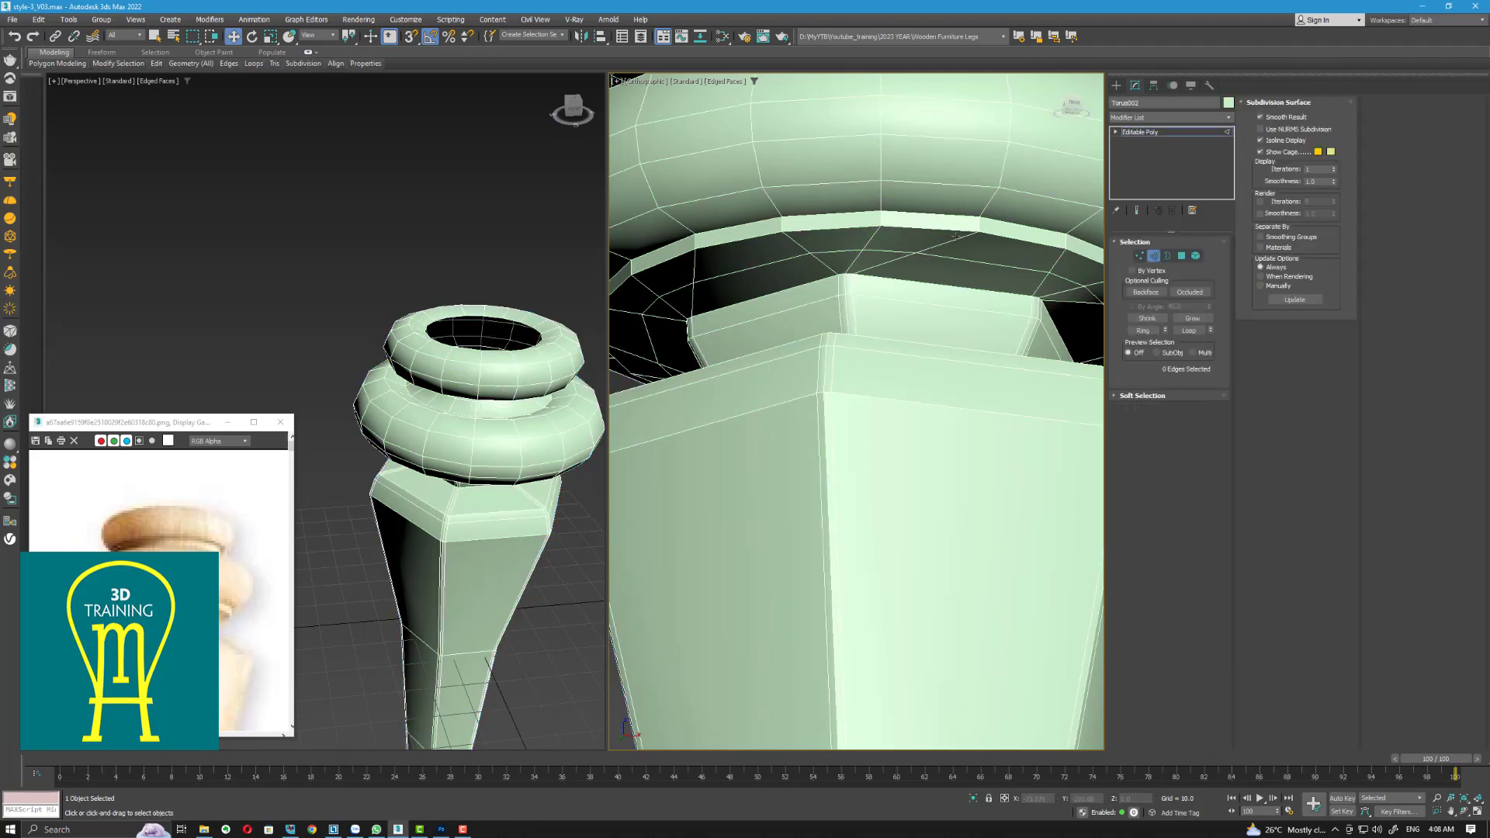
pyautogui.click(1143, 331)
pyautogui.click(1208, 477)
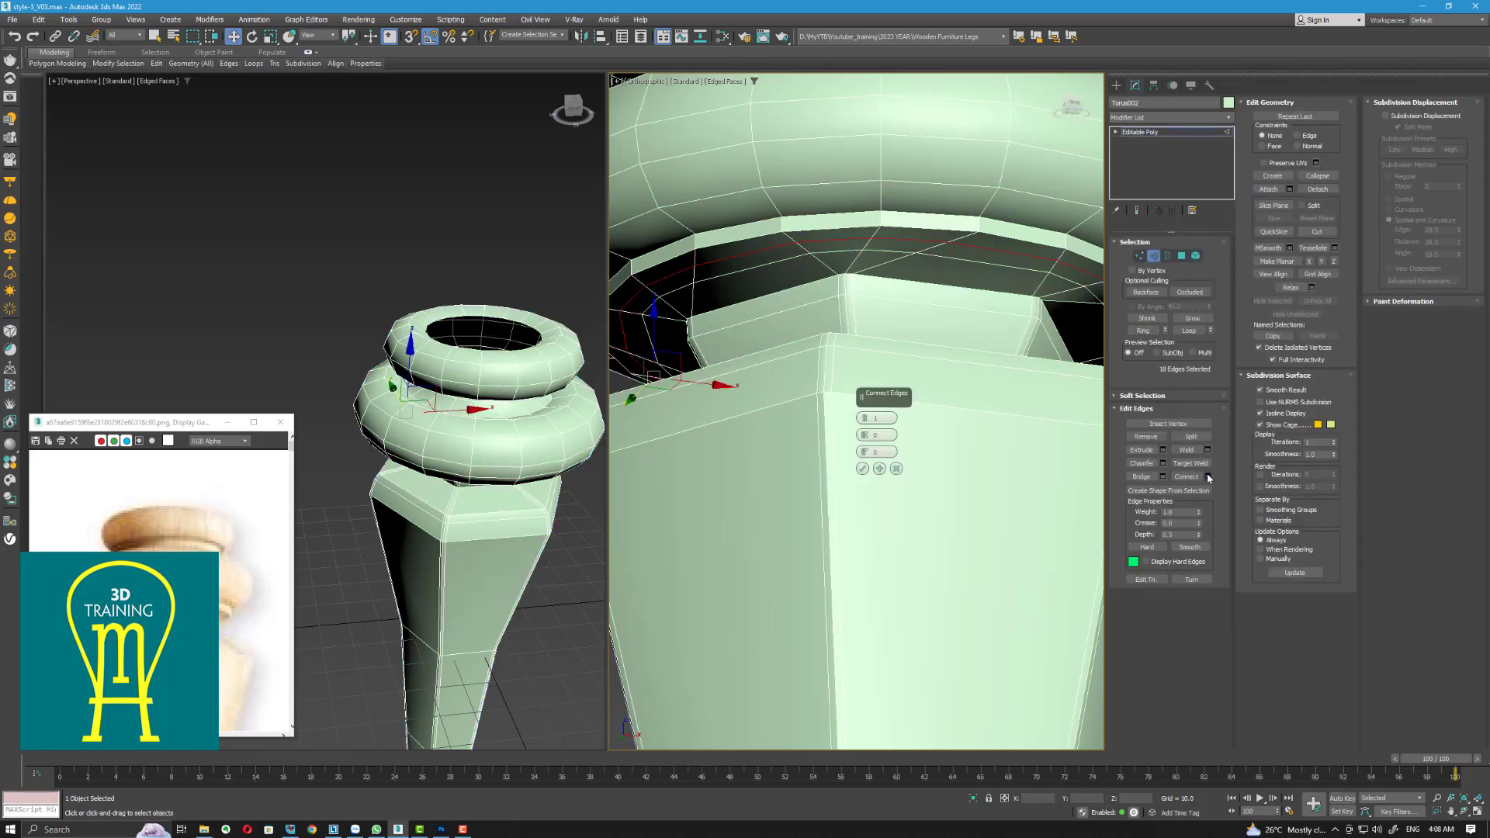
pyautogui.moveTo(864, 452); pyautogui.dragTo(876, 586)
pyautogui.click(862, 468)
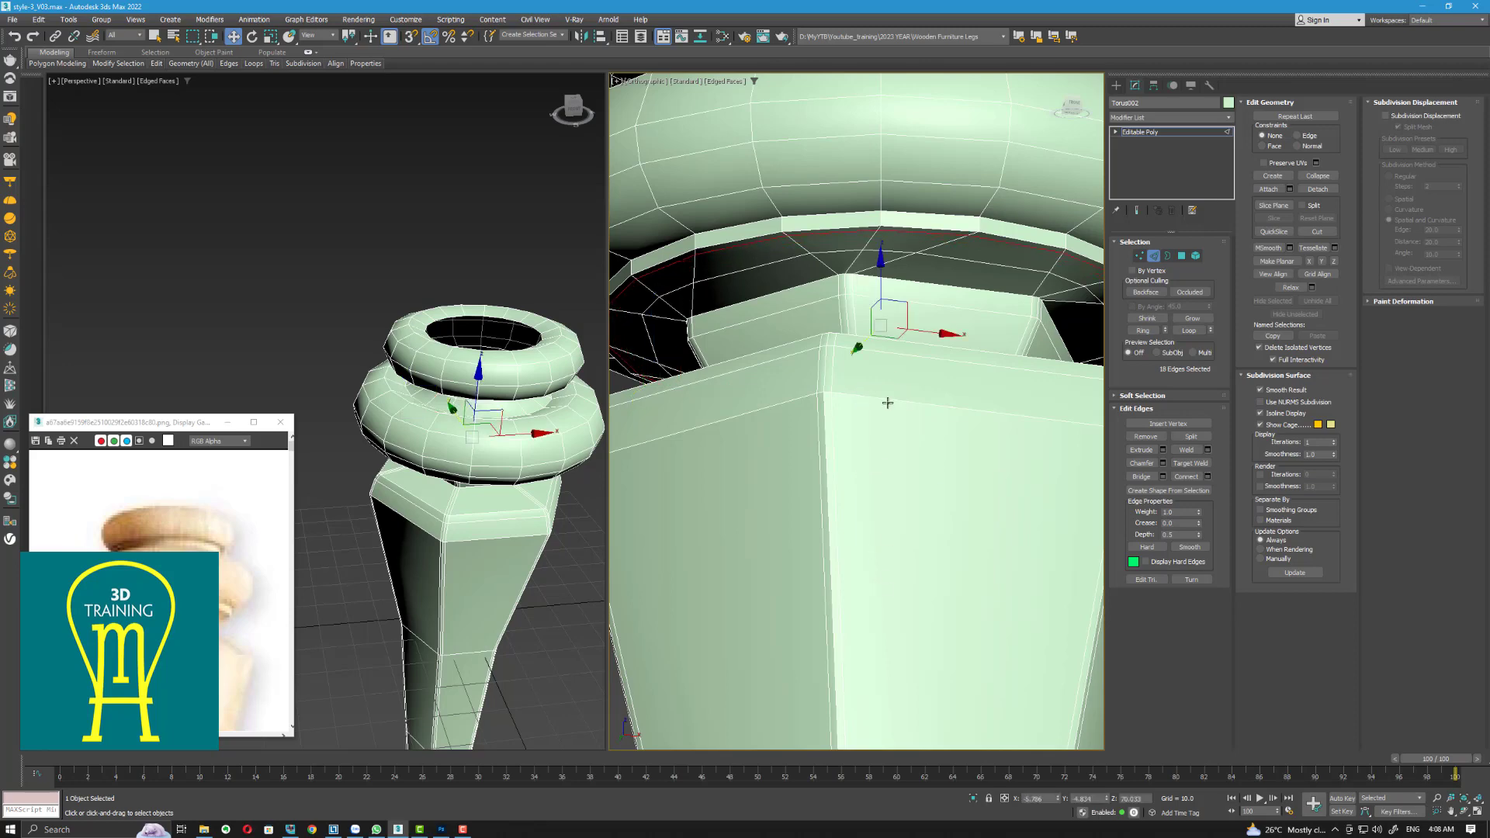
# Connect the edges of the dark recessed strip between the lower ring and the thin rim with one loop
pyautogui.scroll(-3, 904, 353)
pyautogui.scroll(-3, 891, 372)
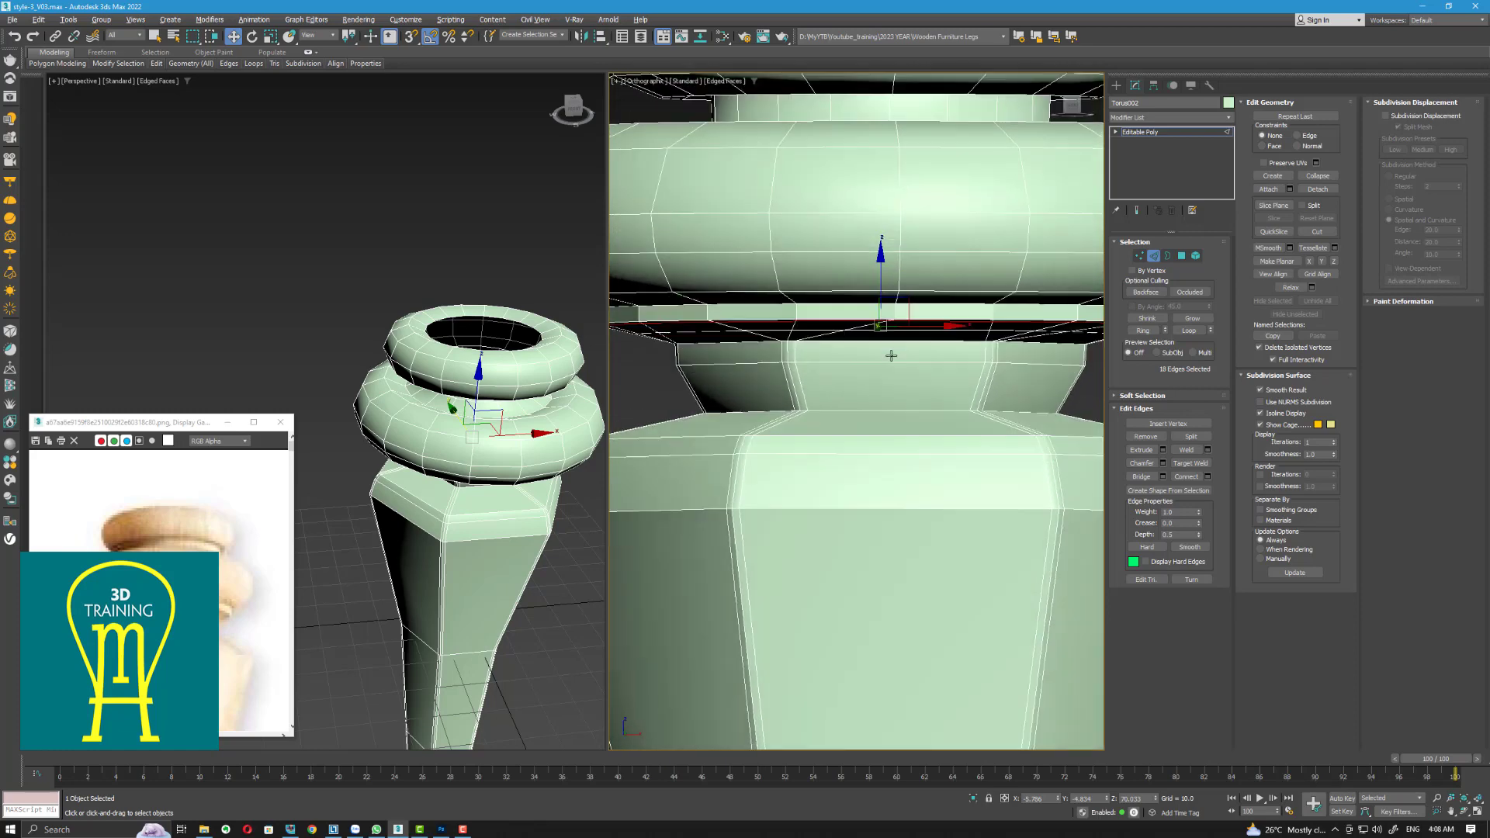
pyautogui.scroll(5, 862, 274)
pyautogui.scroll(1, 863, 275)
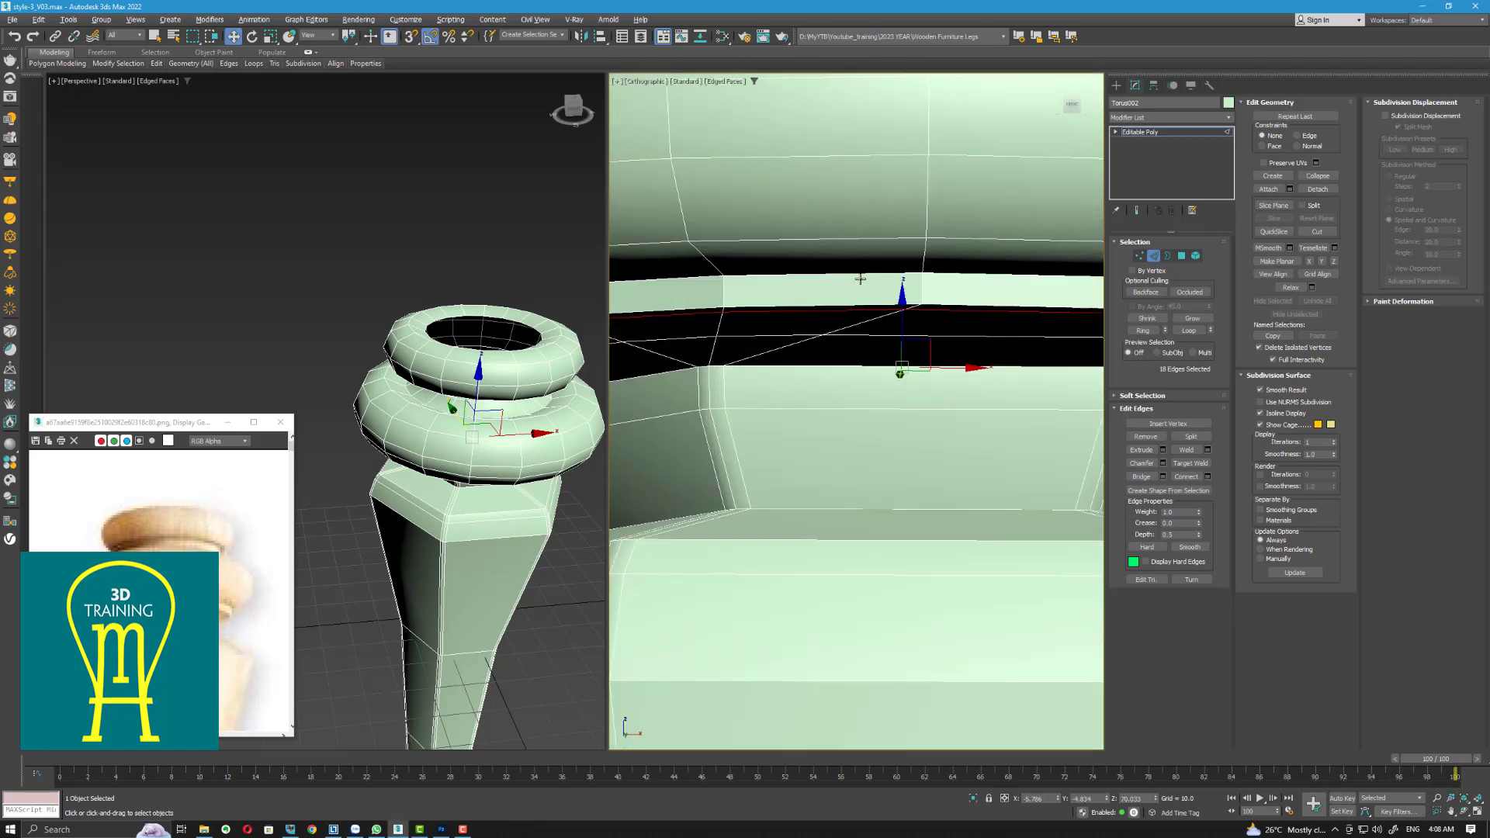
pyautogui.click(924, 265)
pyautogui.click(1142, 330)
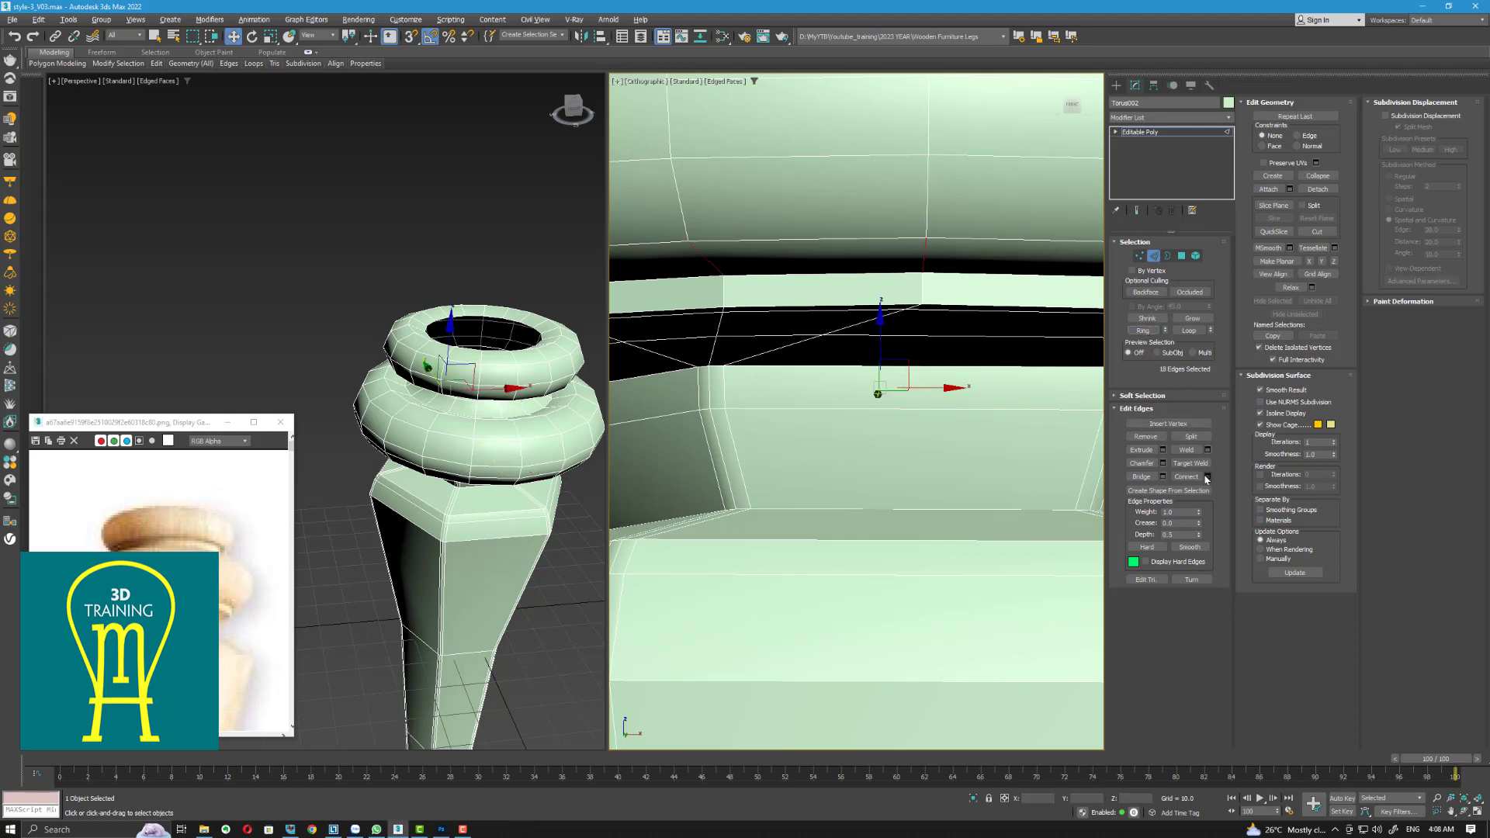
pyautogui.click(1207, 476)
pyautogui.click(862, 469)
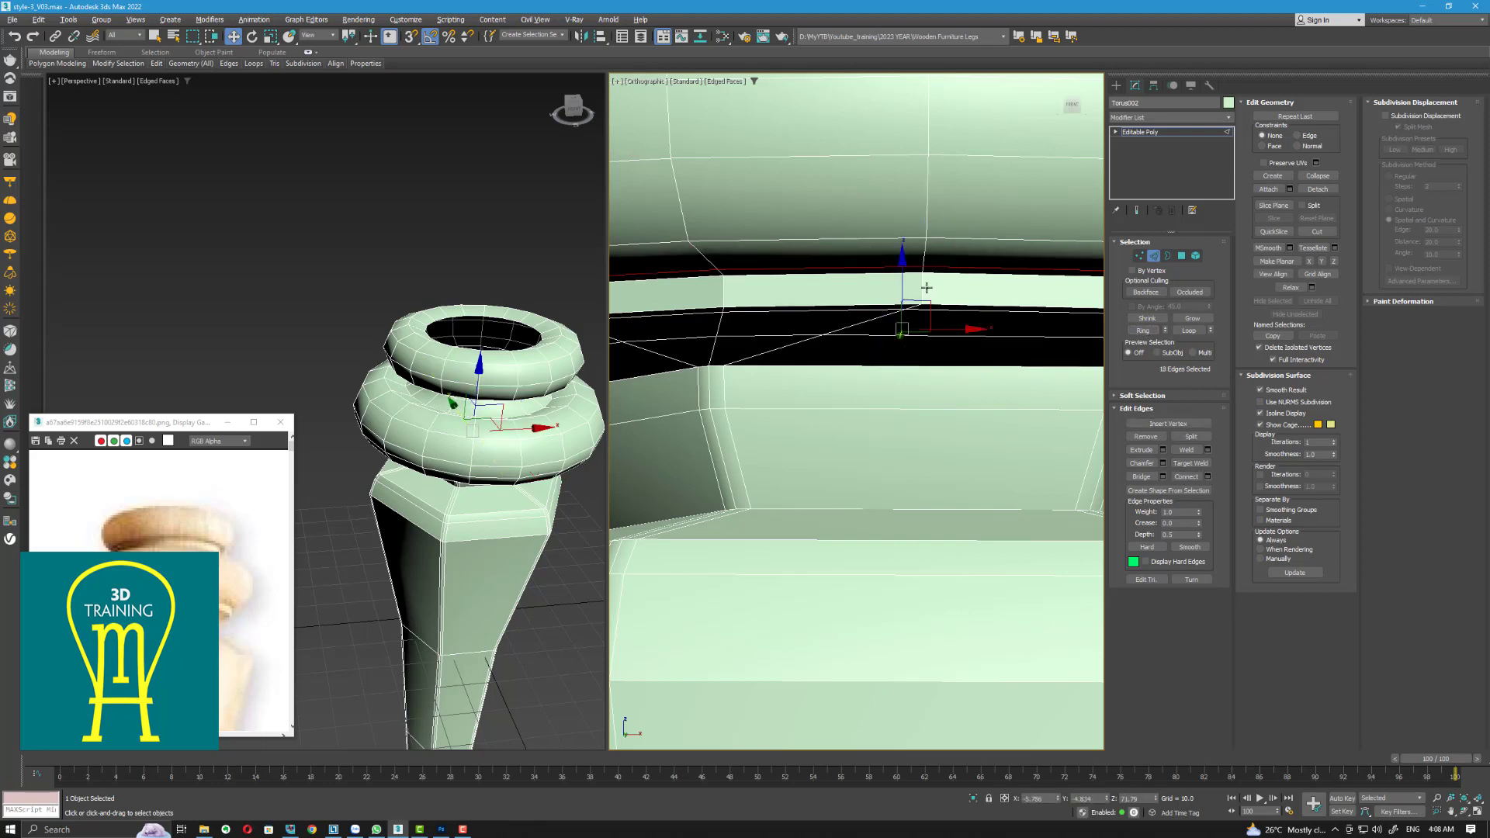
# Connect the short vertical edges of the thin rim beneath the lower ring with one loop
pyautogui.click(927, 288)
pyautogui.click(1143, 330)
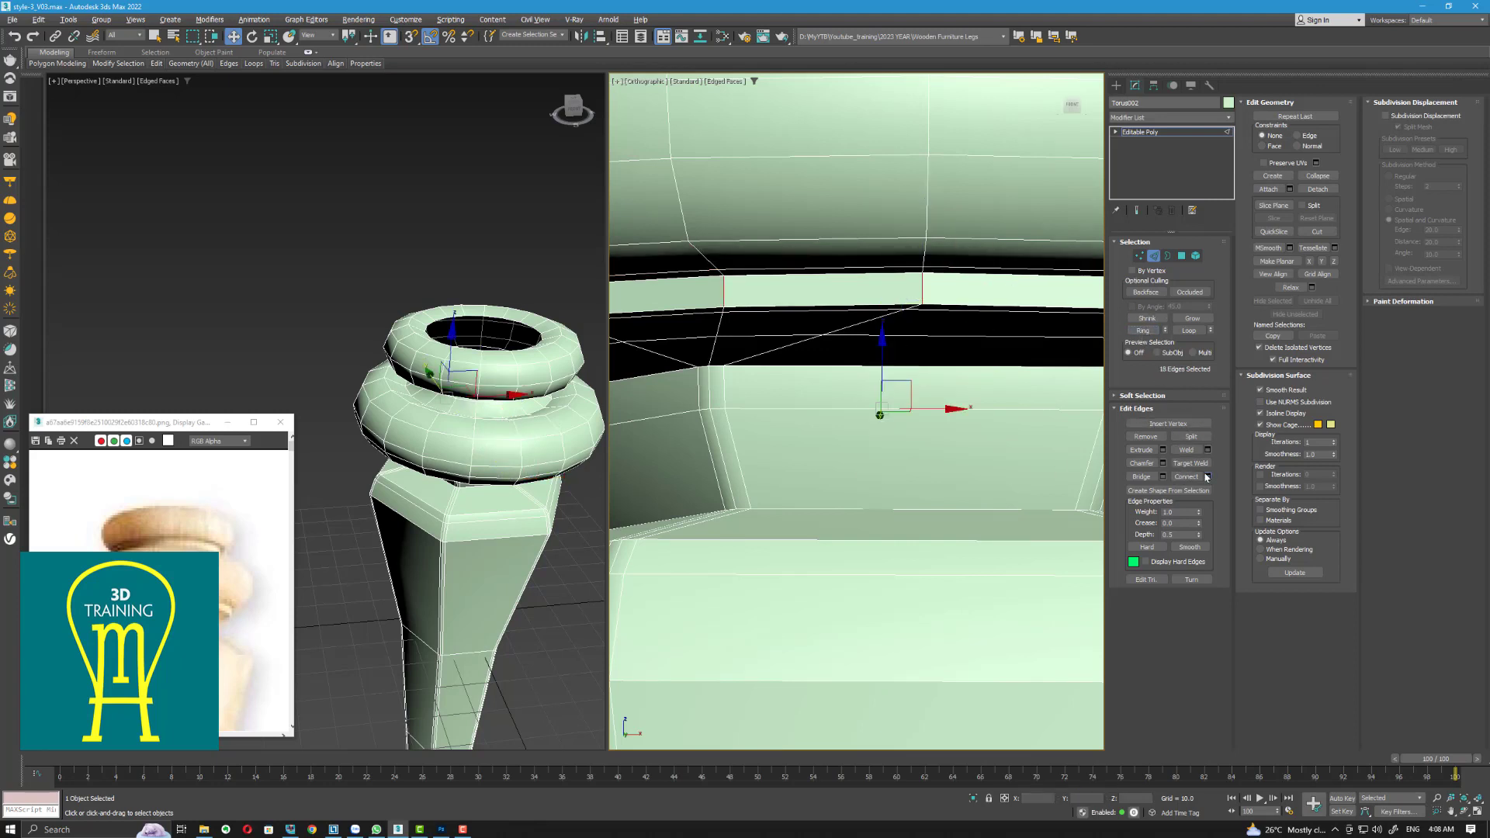
pyautogui.click(1207, 476)
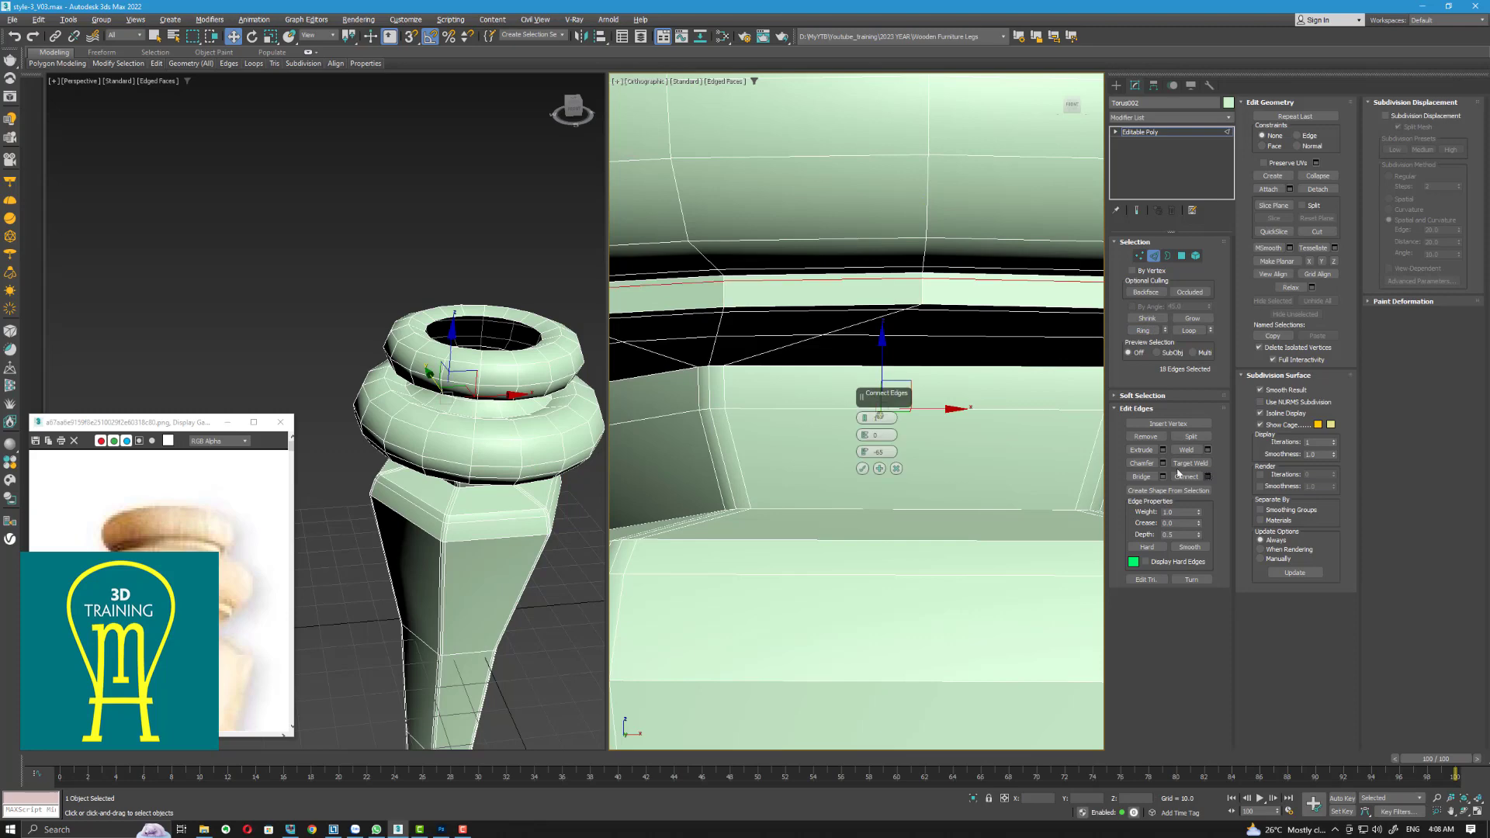
pyautogui.click(862, 469)
pyautogui.scroll(-3, 861, 469)
pyautogui.scroll(2, 464, 409)
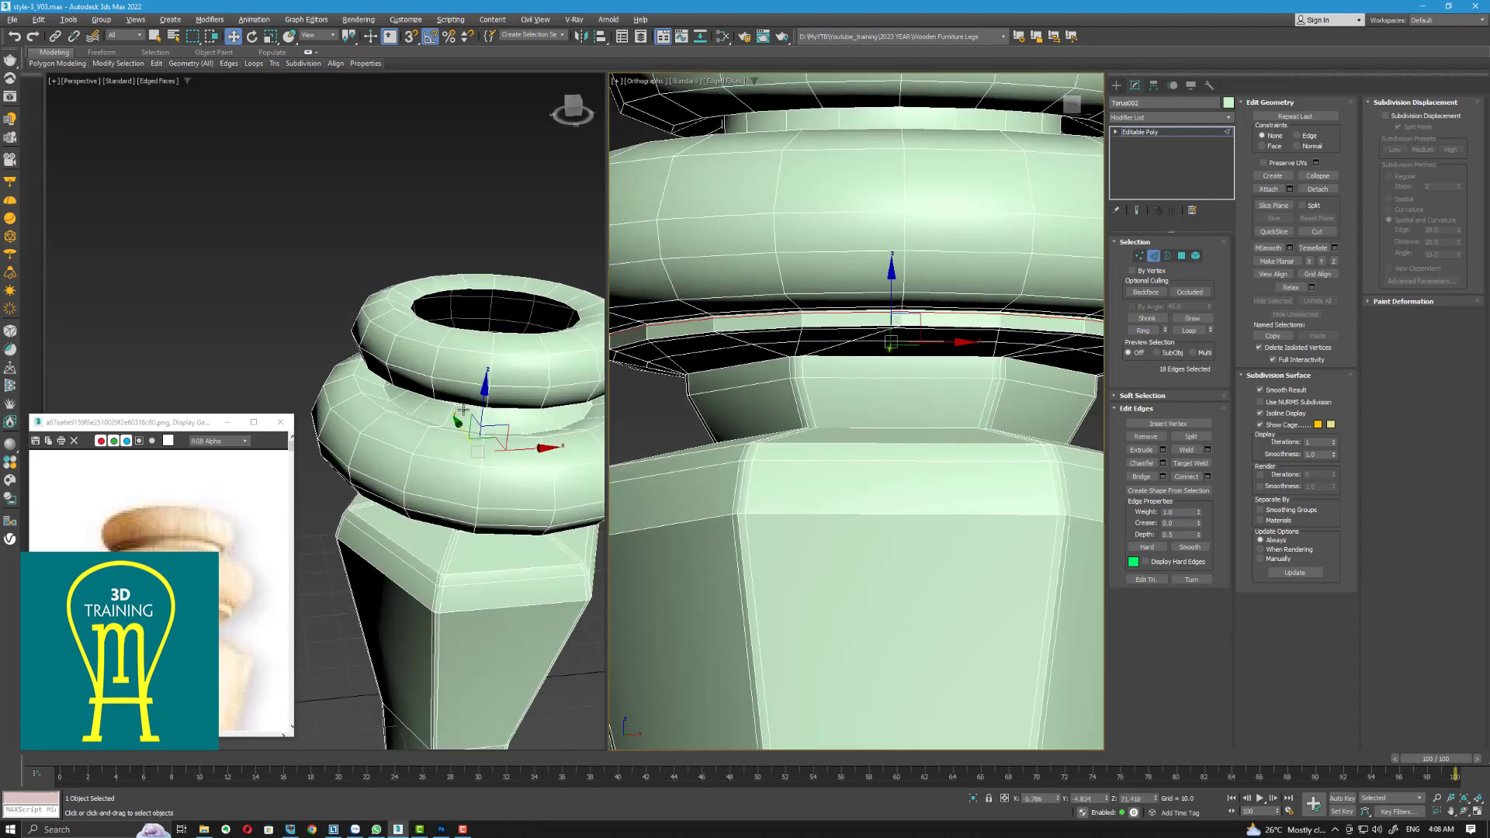
pyautogui.scroll(5, 465, 409)
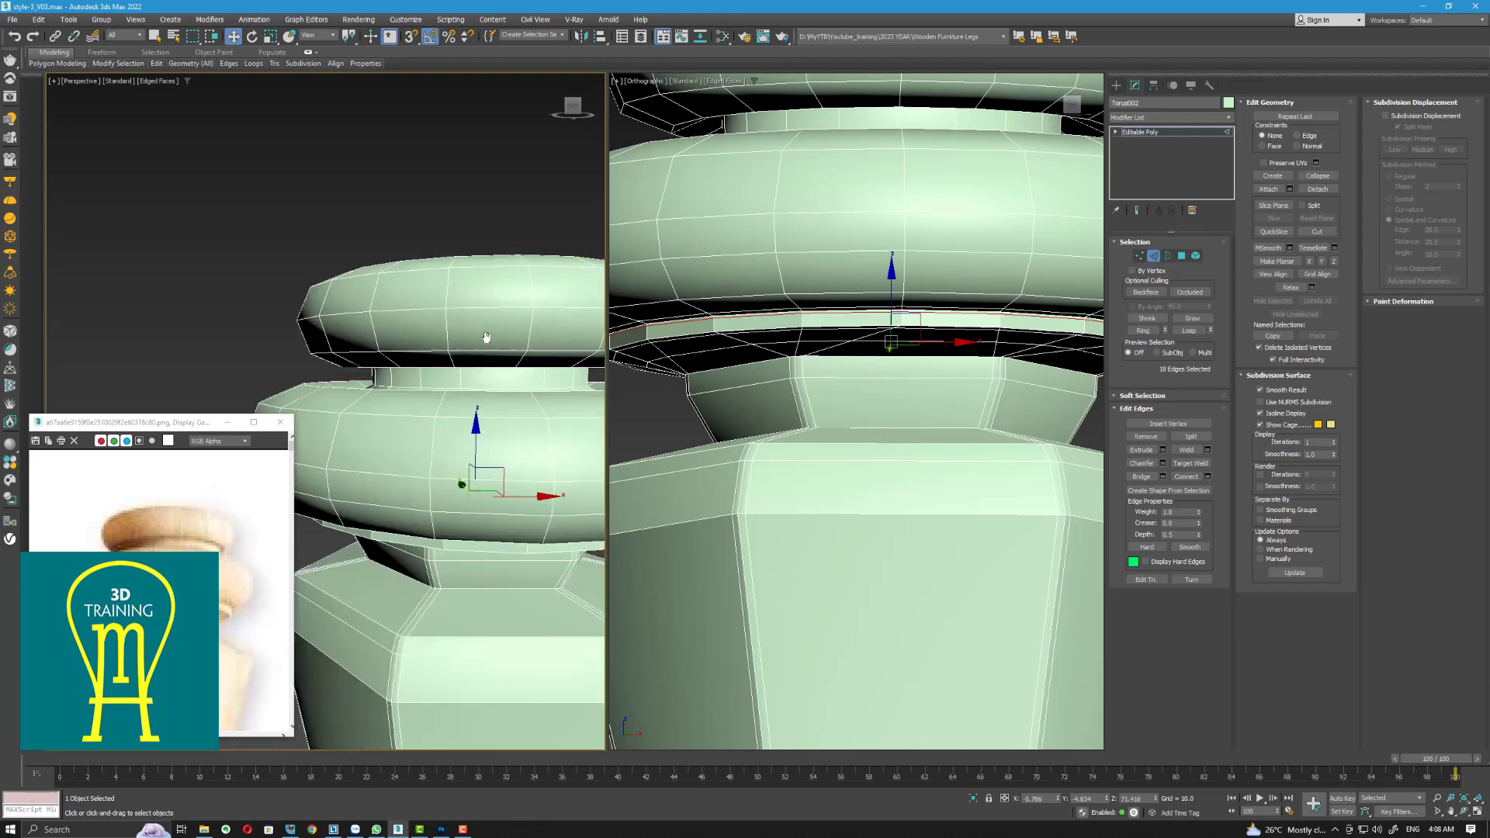
pyautogui.scroll(-3, 812, 361)
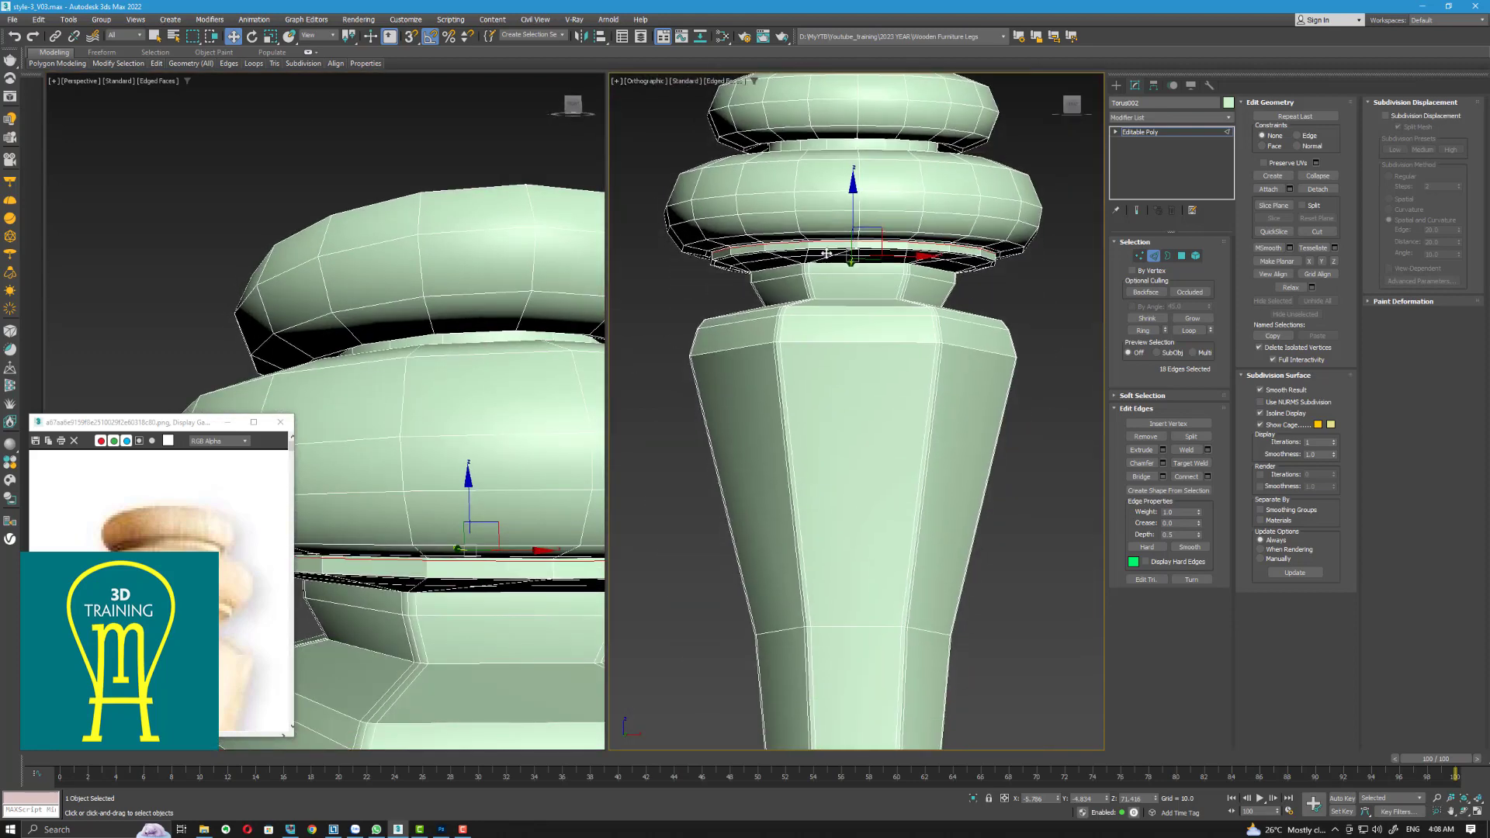
# Select the lower edge loop of the foot collar's vertical band and move it down slightly
pyautogui.moveTo(812, 295); pyautogui.dragTo(812, 361, button='middle')
pyautogui.scroll(-2, 812, 361)
pyautogui.moveTo(908, 621); pyautogui.dragTo(910, 475, button='middle')
pyautogui.scroll(4, 910, 475)
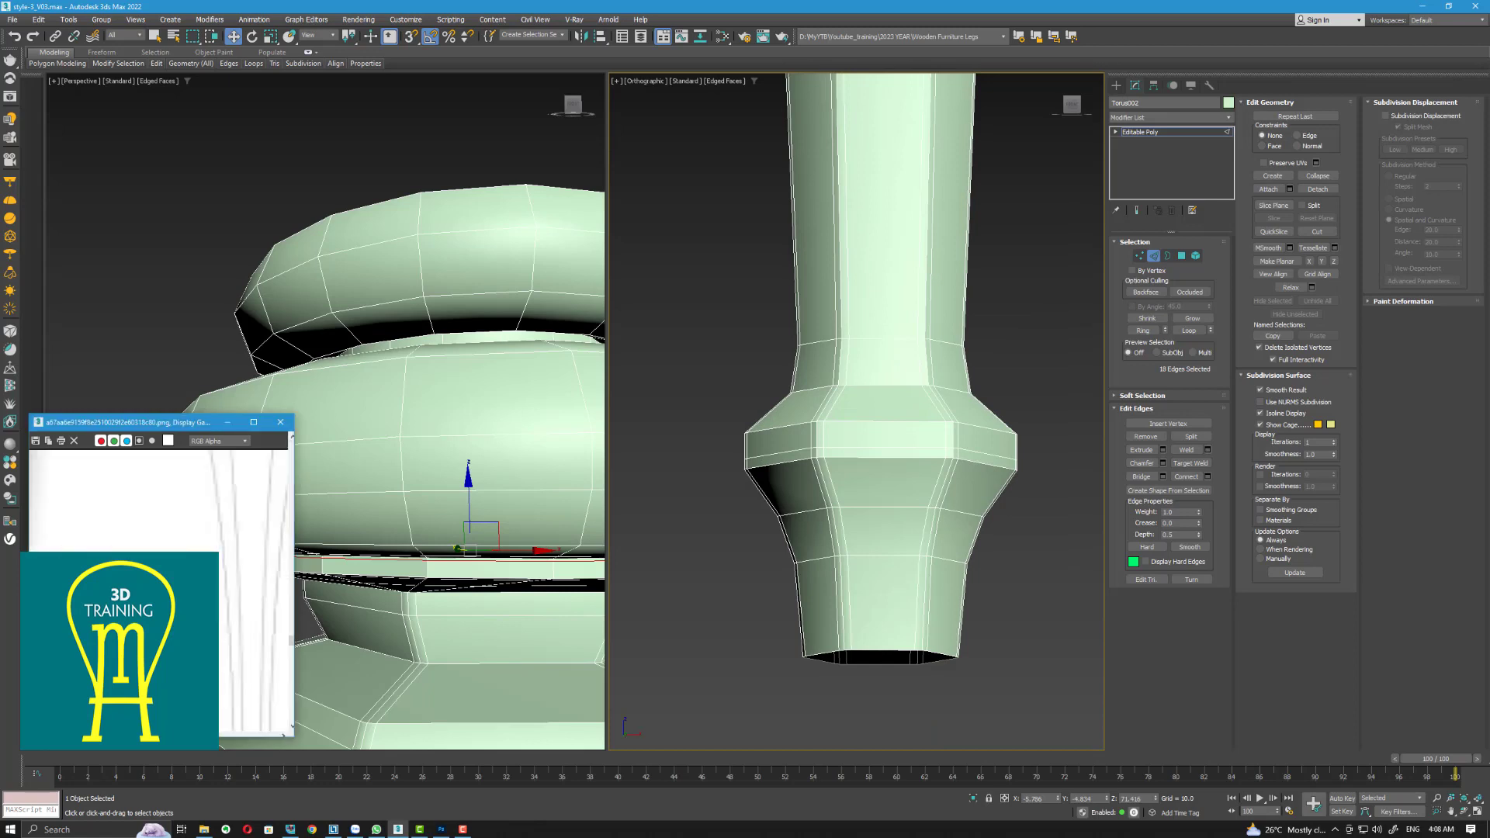
pyautogui.scroll(2, 461, 567)
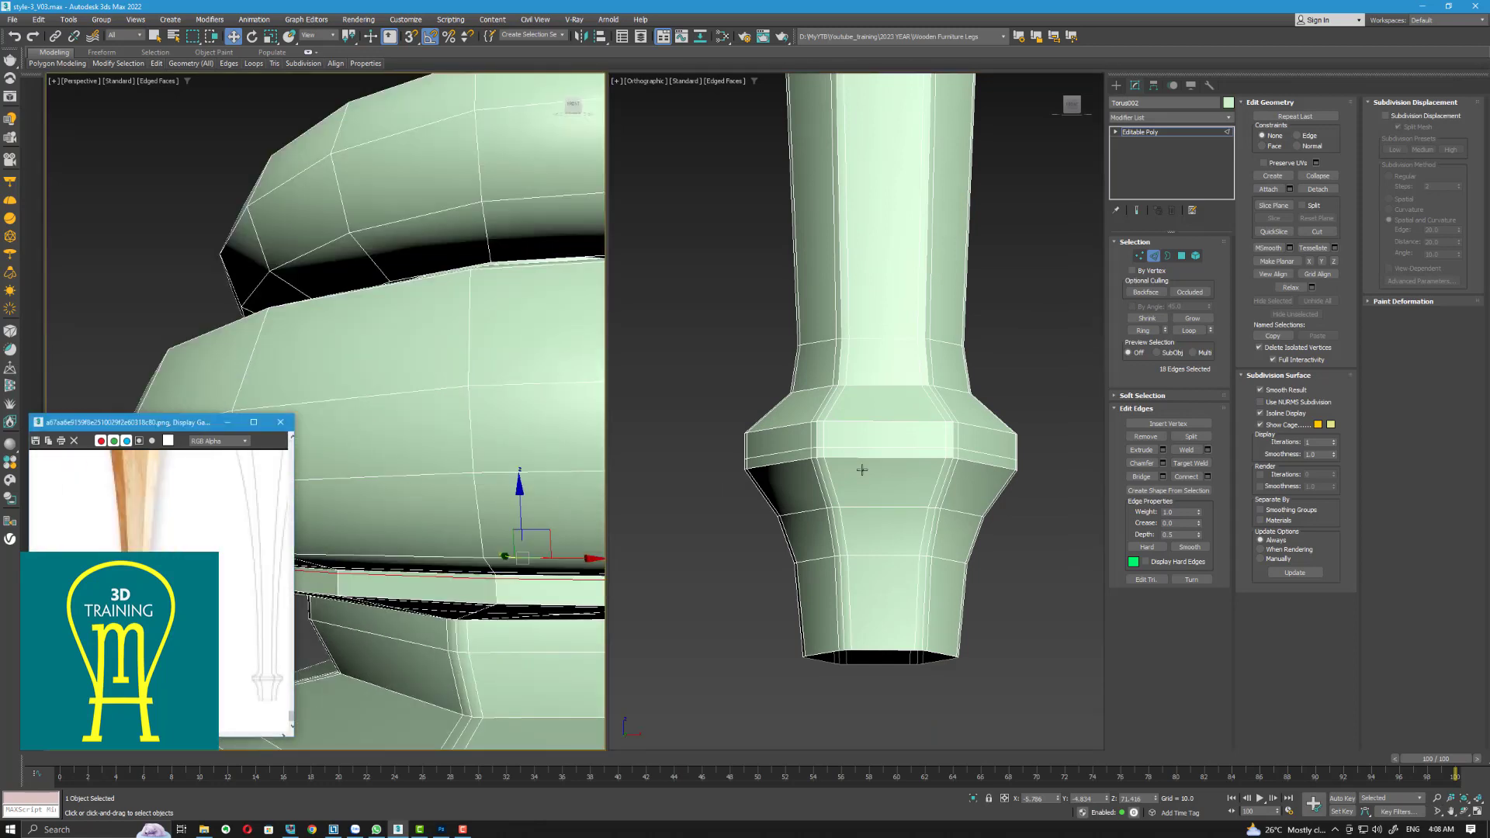
pyautogui.click(1160, 259)
pyautogui.moveTo(872, 337); pyautogui.dragTo(872, 388, button='middle')
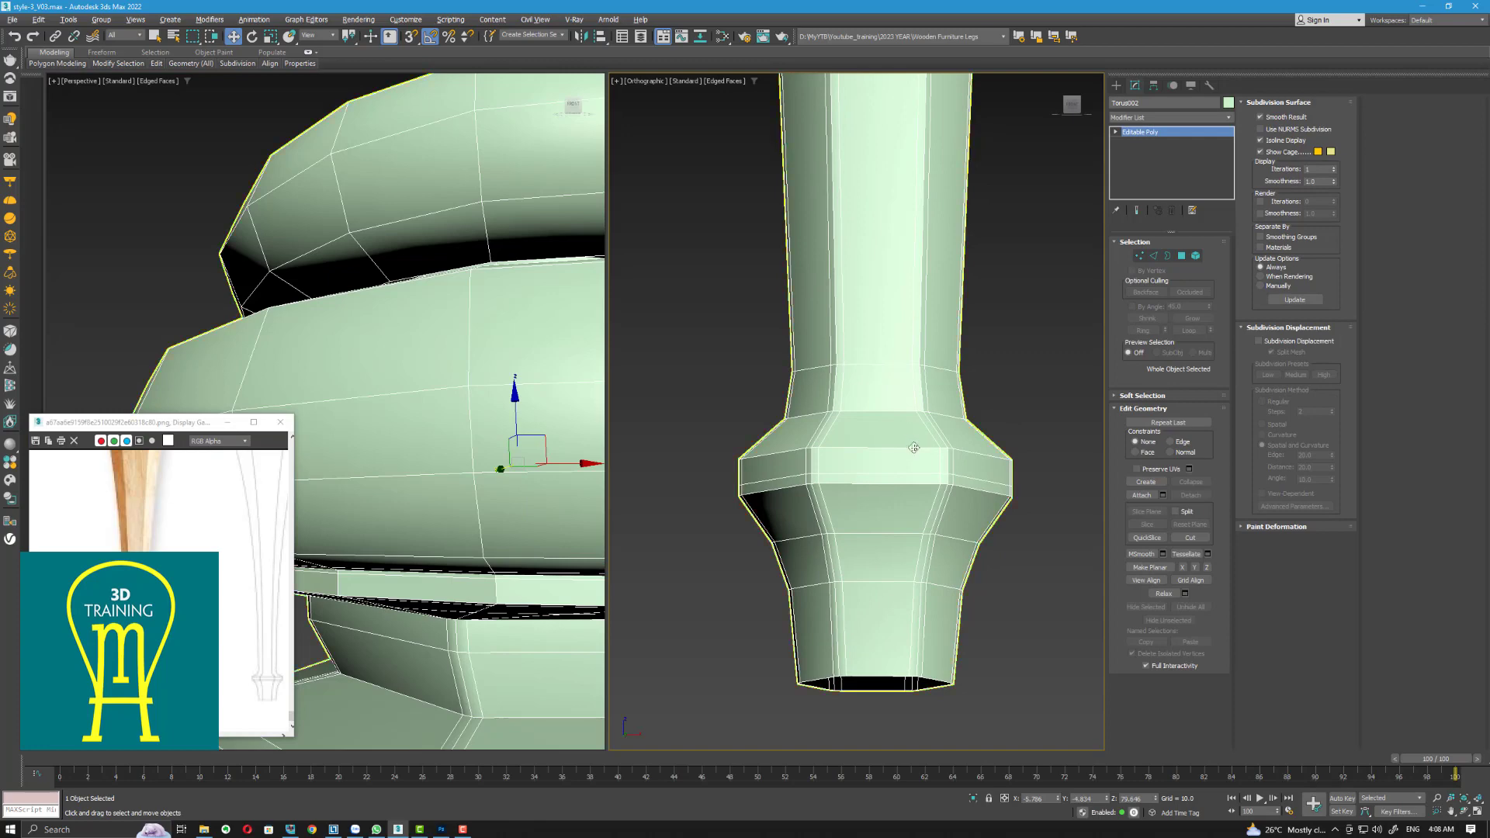
pyautogui.keyDown('alt'); pyautogui.moveTo(914, 448); pyautogui.dragTo(943, 458, button='middle'); pyautogui.keyUp('alt')
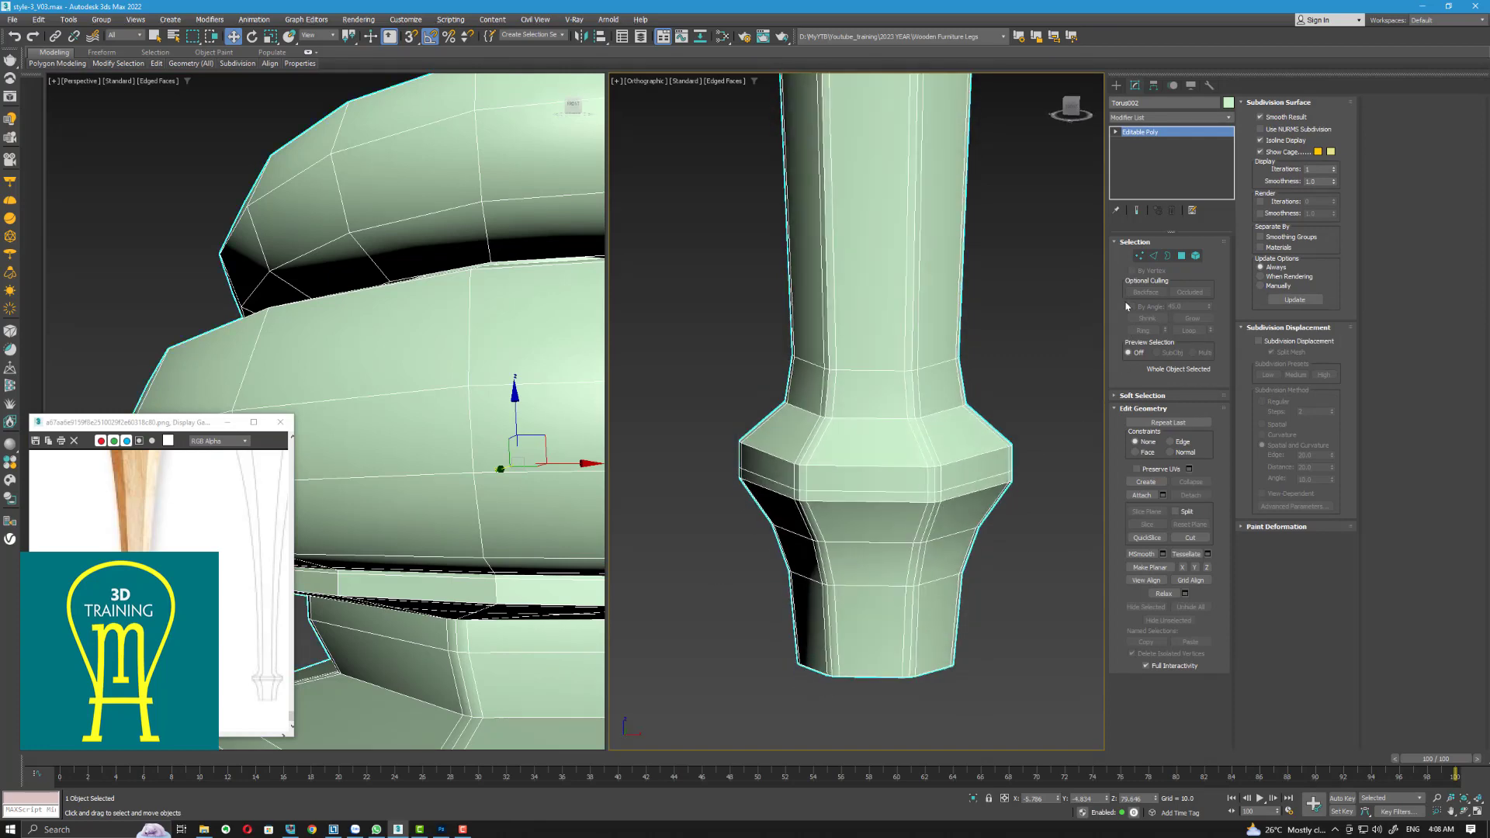
pyautogui.click(1153, 259)
pyautogui.click(977, 472)
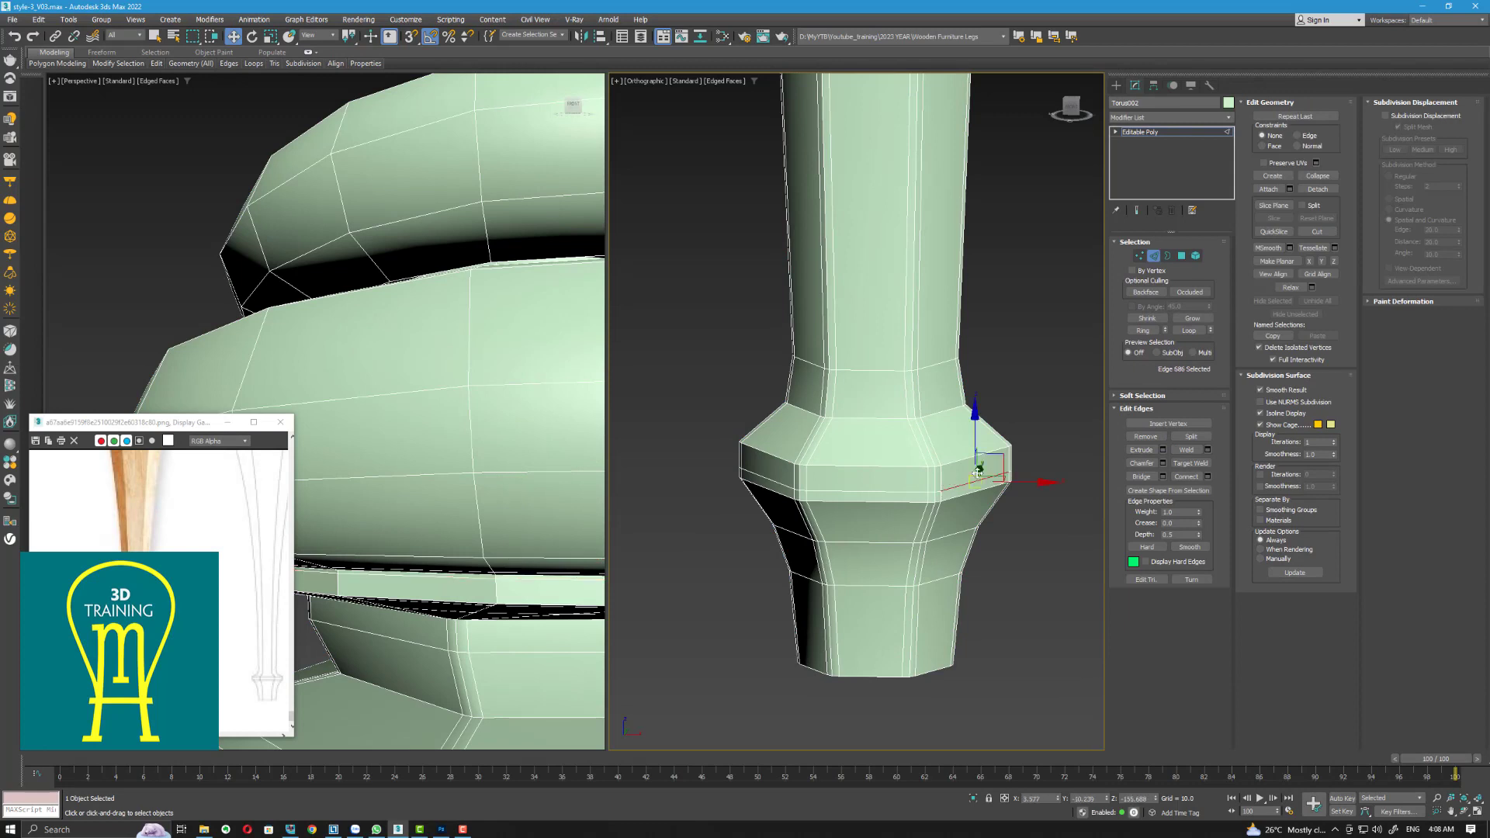
pyautogui.click(1203, 329)
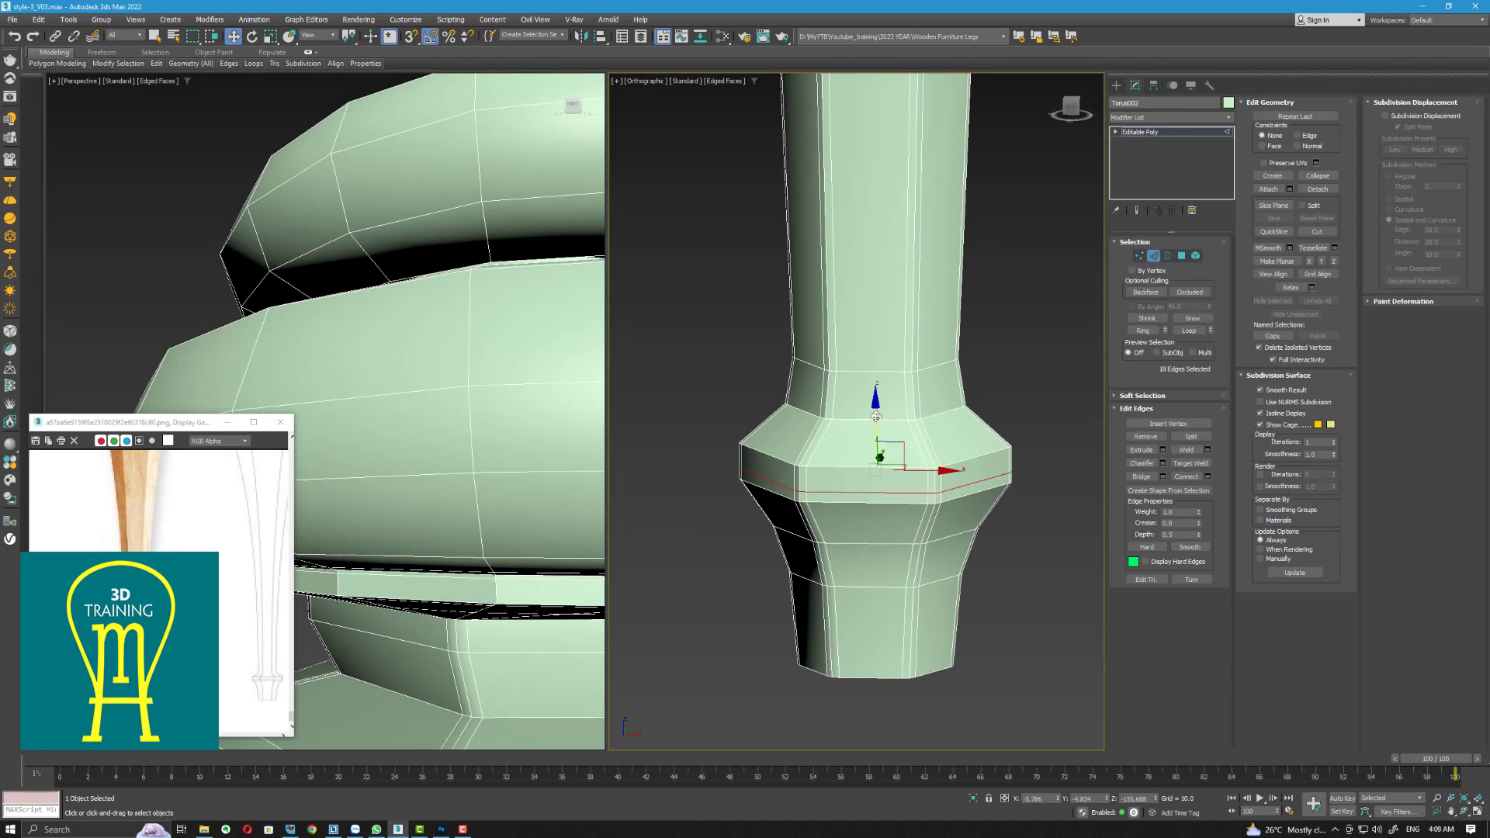
pyautogui.moveTo(876, 417); pyautogui.dragTo(876, 424)
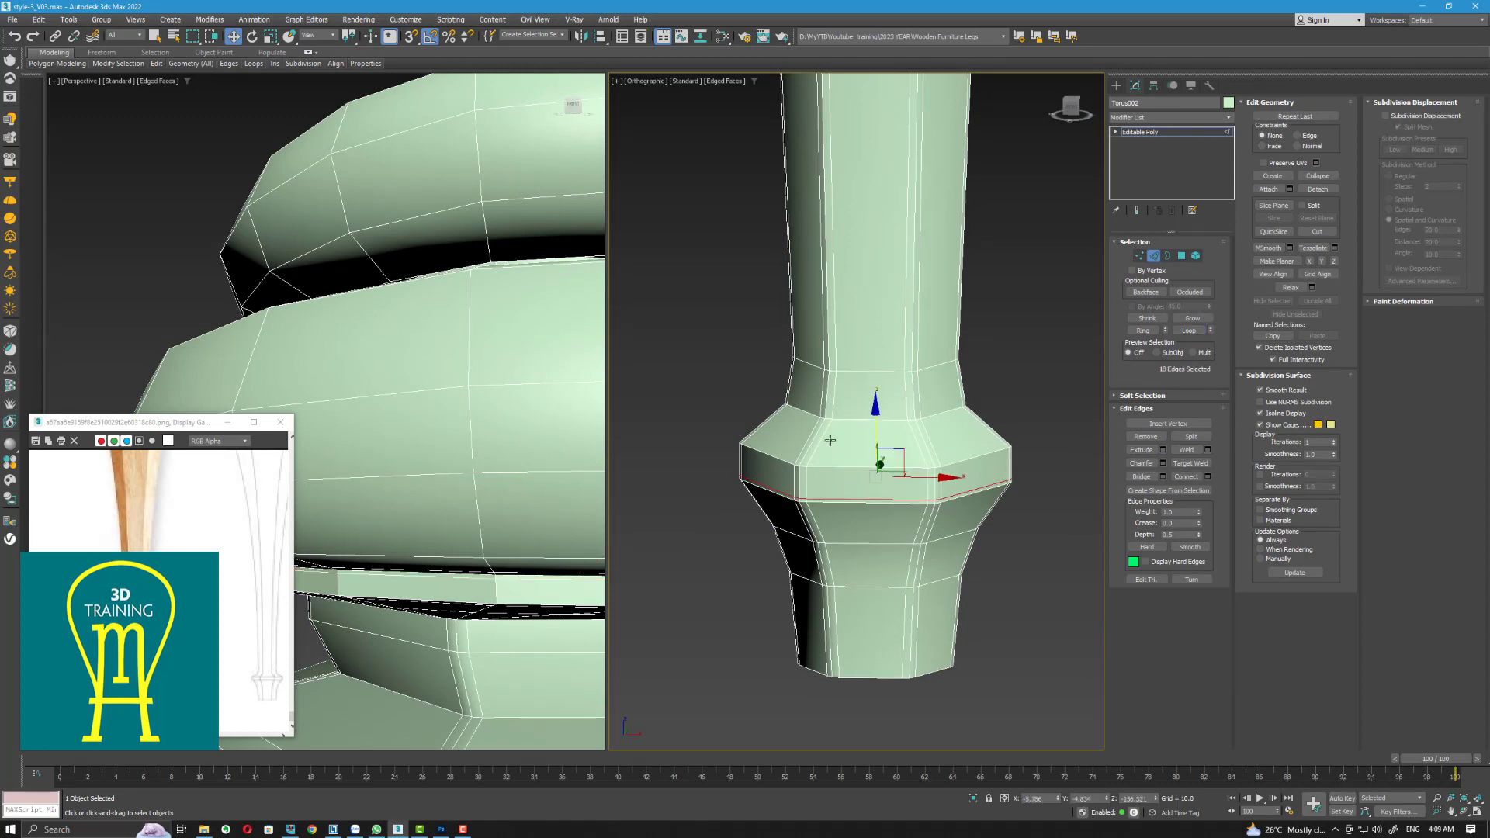
# Connect the slanted edges above the foot collar with two loops, zero slide, and pinch them apart toward both ends
pyautogui.click(830, 441)
pyautogui.click(1145, 332)
pyautogui.click(1208, 476)
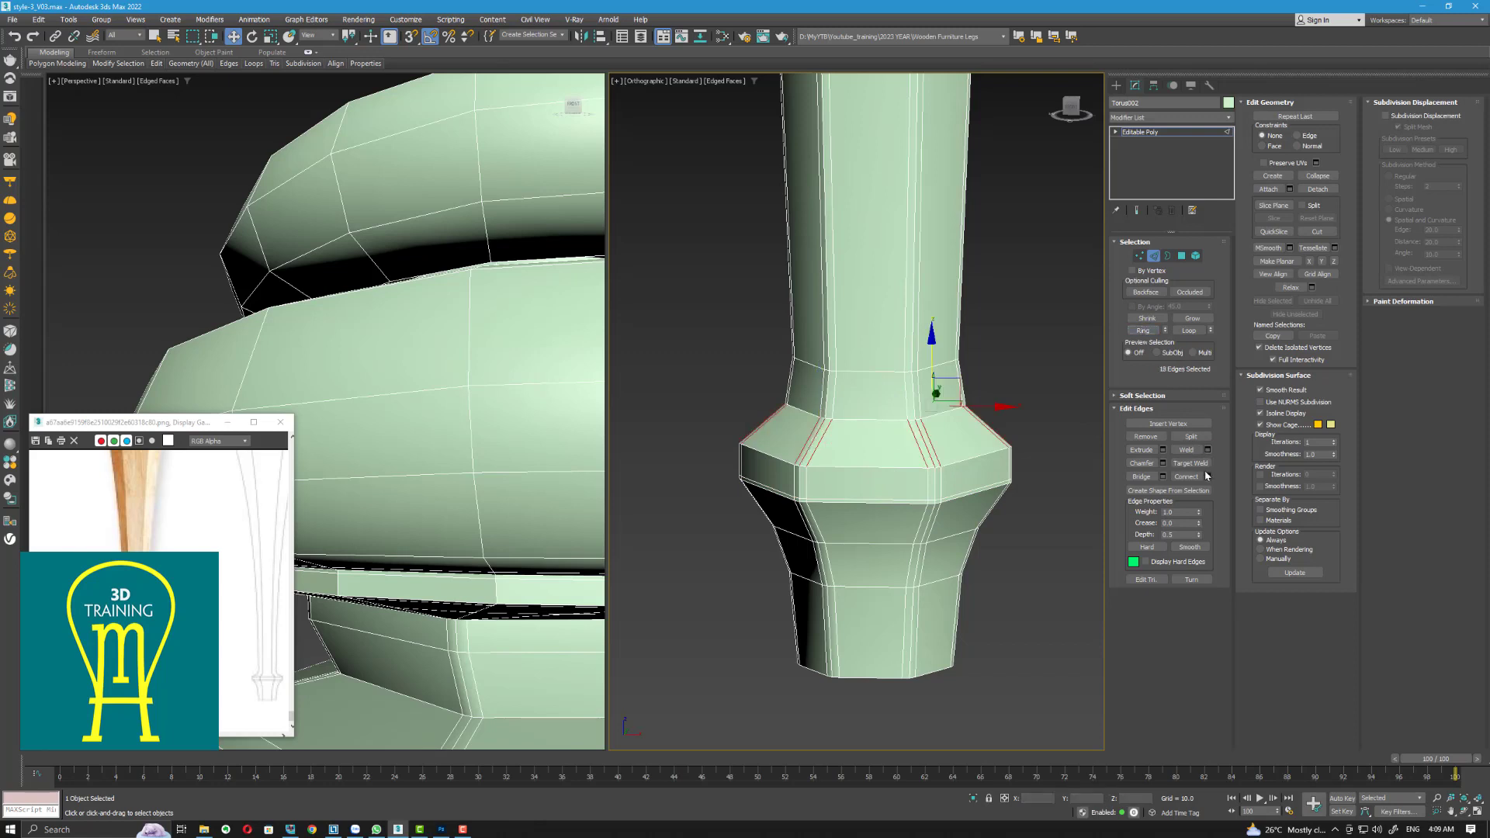
pyautogui.click(867, 416)
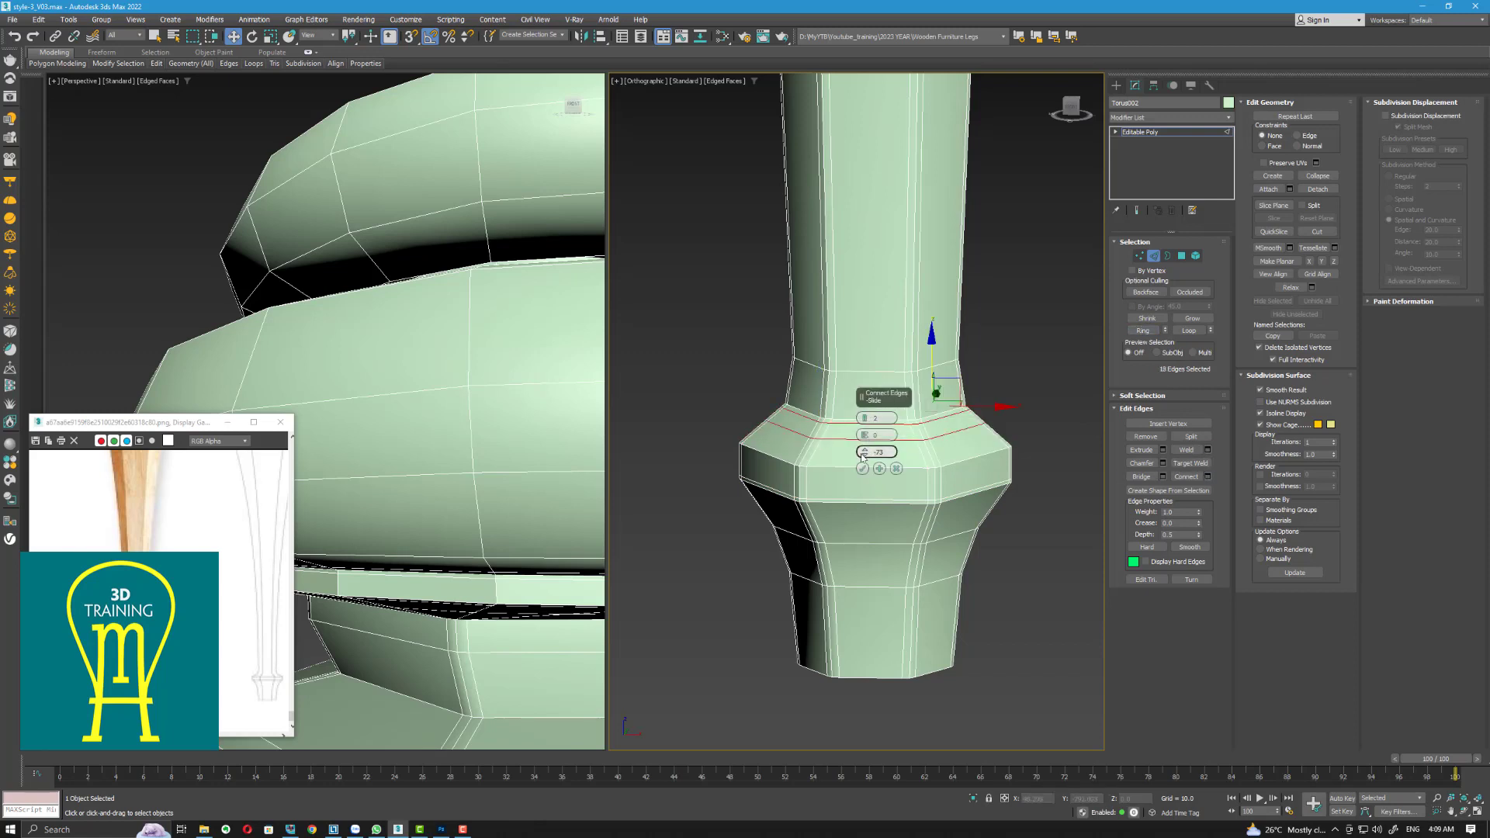
pyautogui.rightClick(867, 452)
pyautogui.moveTo(869, 435); pyautogui.dragTo(862, 231)
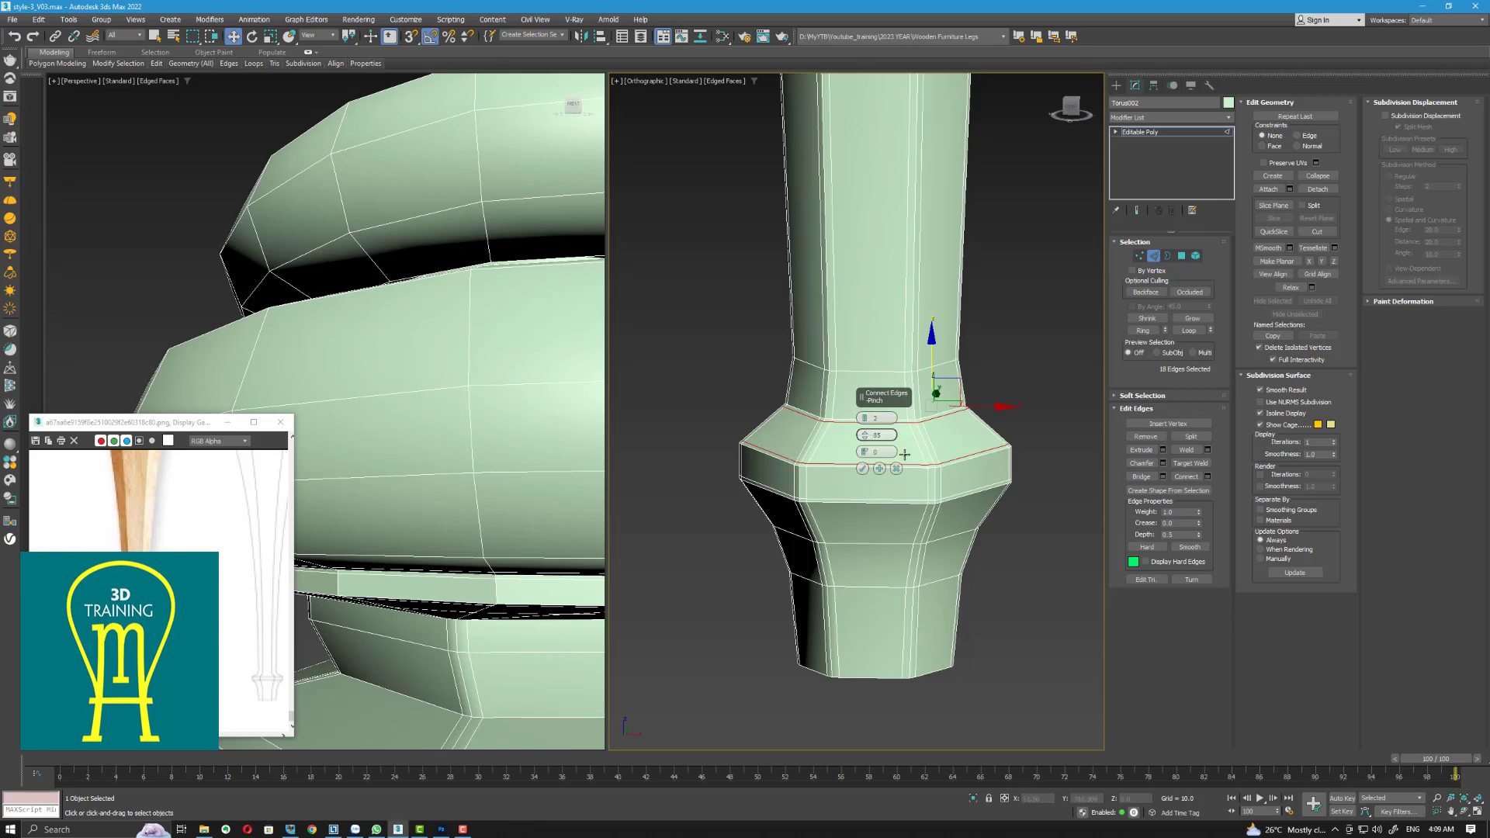
pyautogui.click(862, 469)
pyautogui.scroll(-6, 862, 471)
pyautogui.press('2')
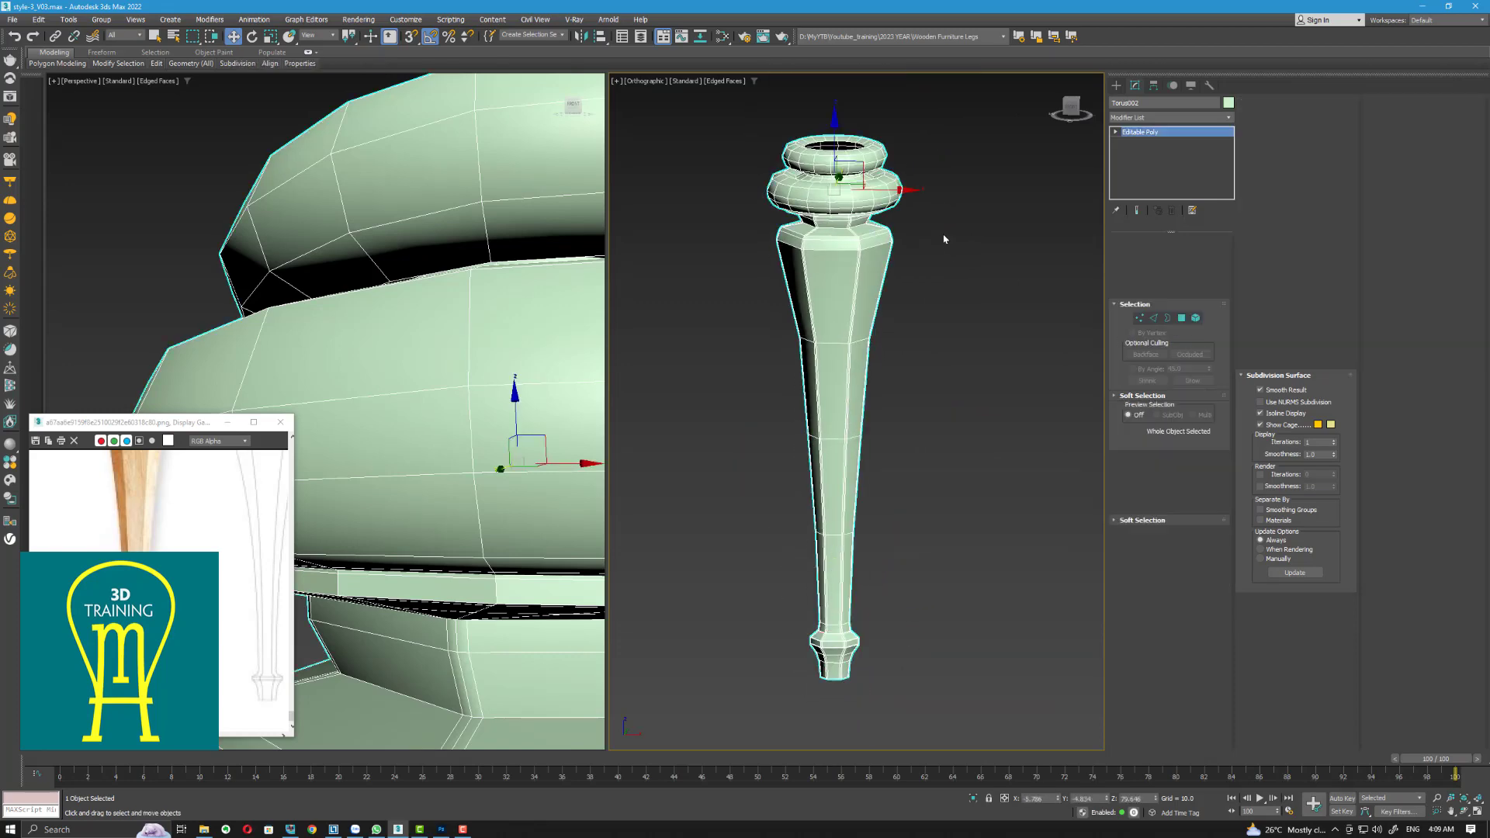
# Apply a TurboSmooth modifier to the furniture leg and deselect it
pyautogui.moveTo(891, 447); pyautogui.dragTo(912, 413, button='middle')
pyautogui.press('2')
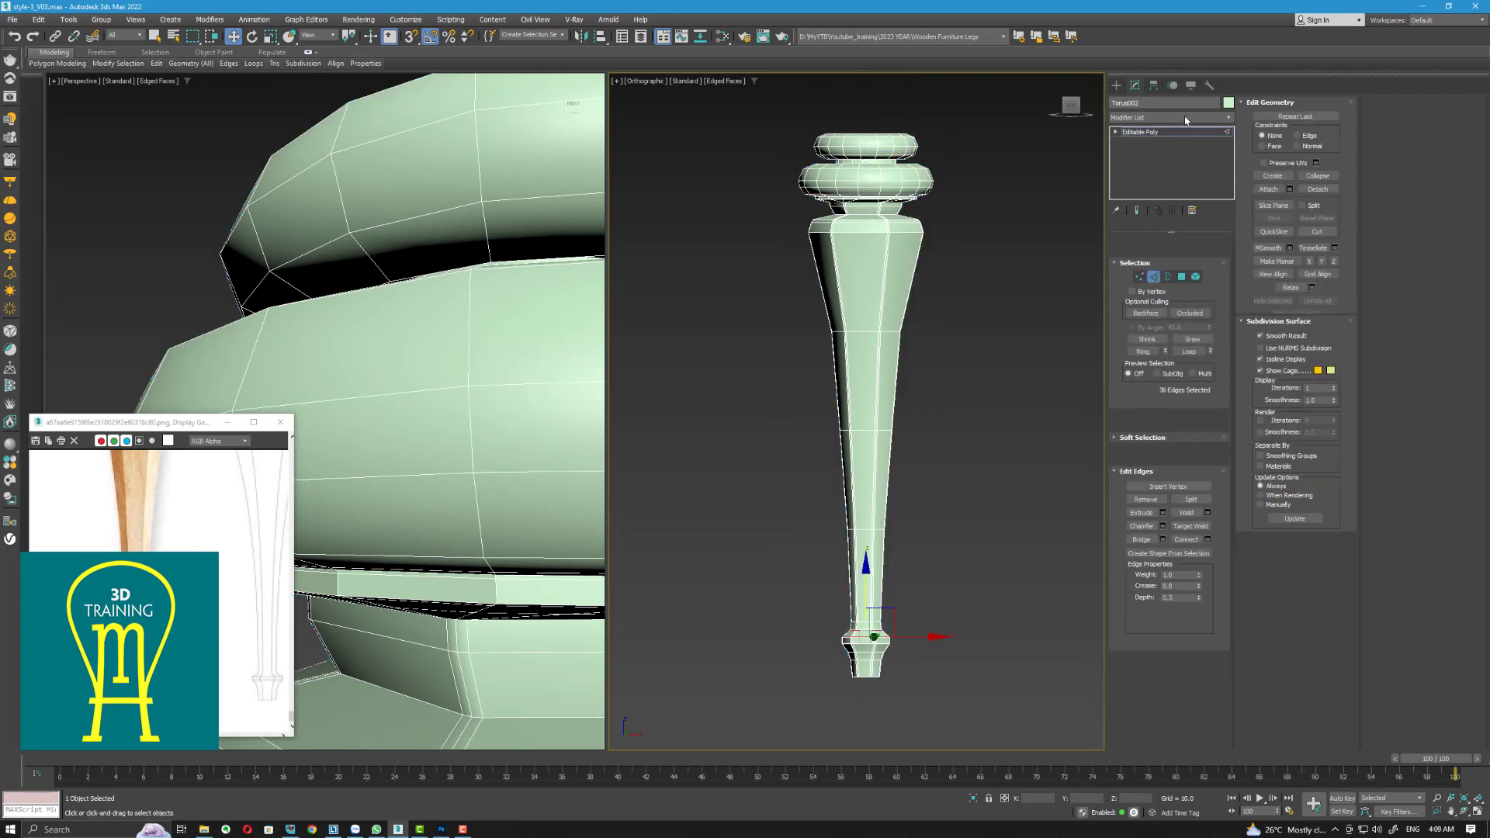
pyautogui.click(1185, 117)
pyautogui.press('t')
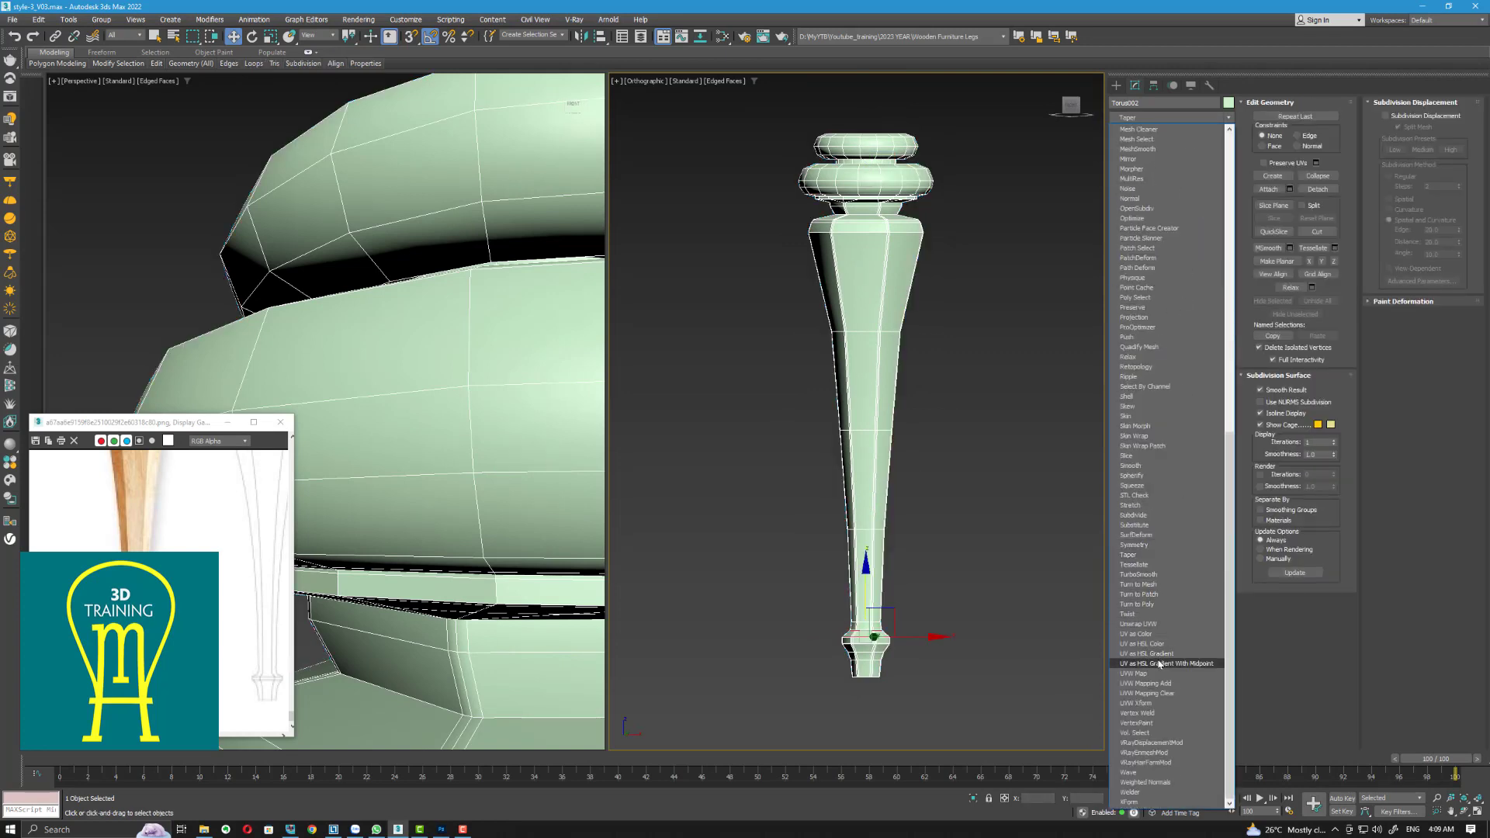
pyautogui.click(1139, 574)
pyautogui.click(1034, 572)
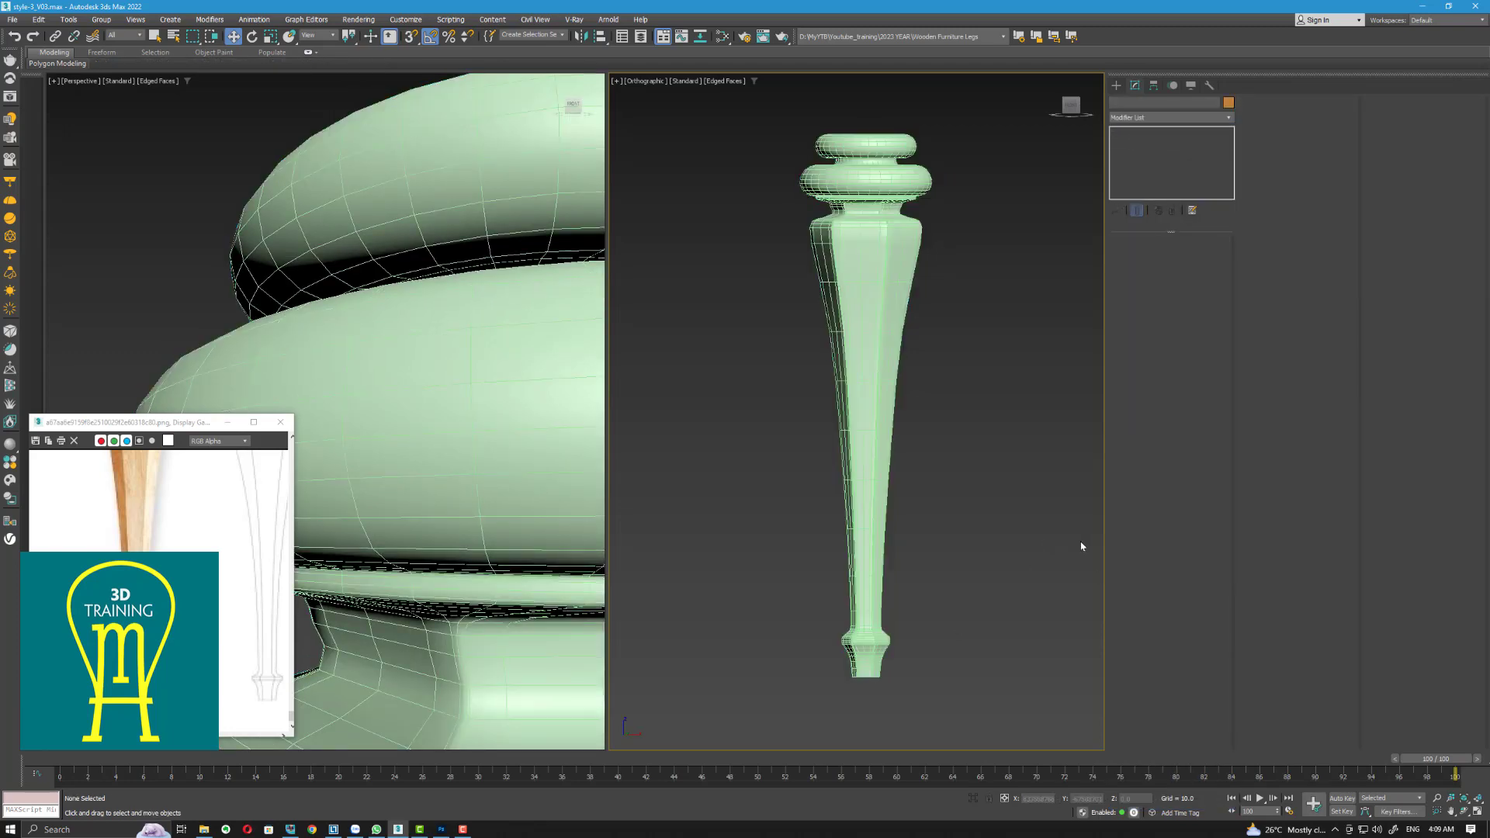
# Examine the smoothed leg's rings, neck and tapered body up close and as a whole
pyautogui.scroll(8, 898, 500)
pyautogui.scroll(-2, 891, 347)
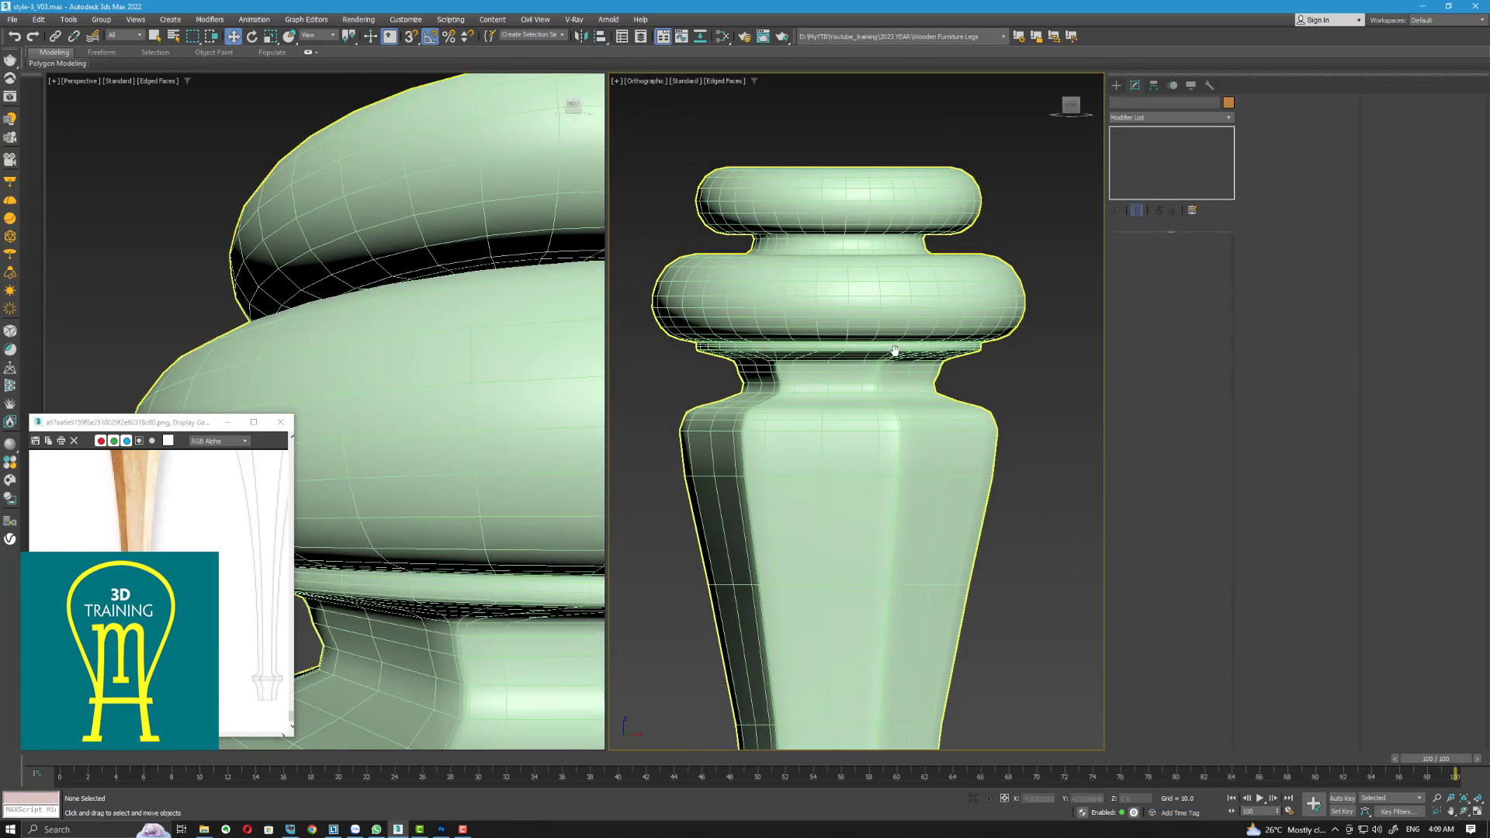
pyautogui.scroll(4, 893, 349)
pyautogui.scroll(-5, 898, 359)
pyautogui.click(898, 360)
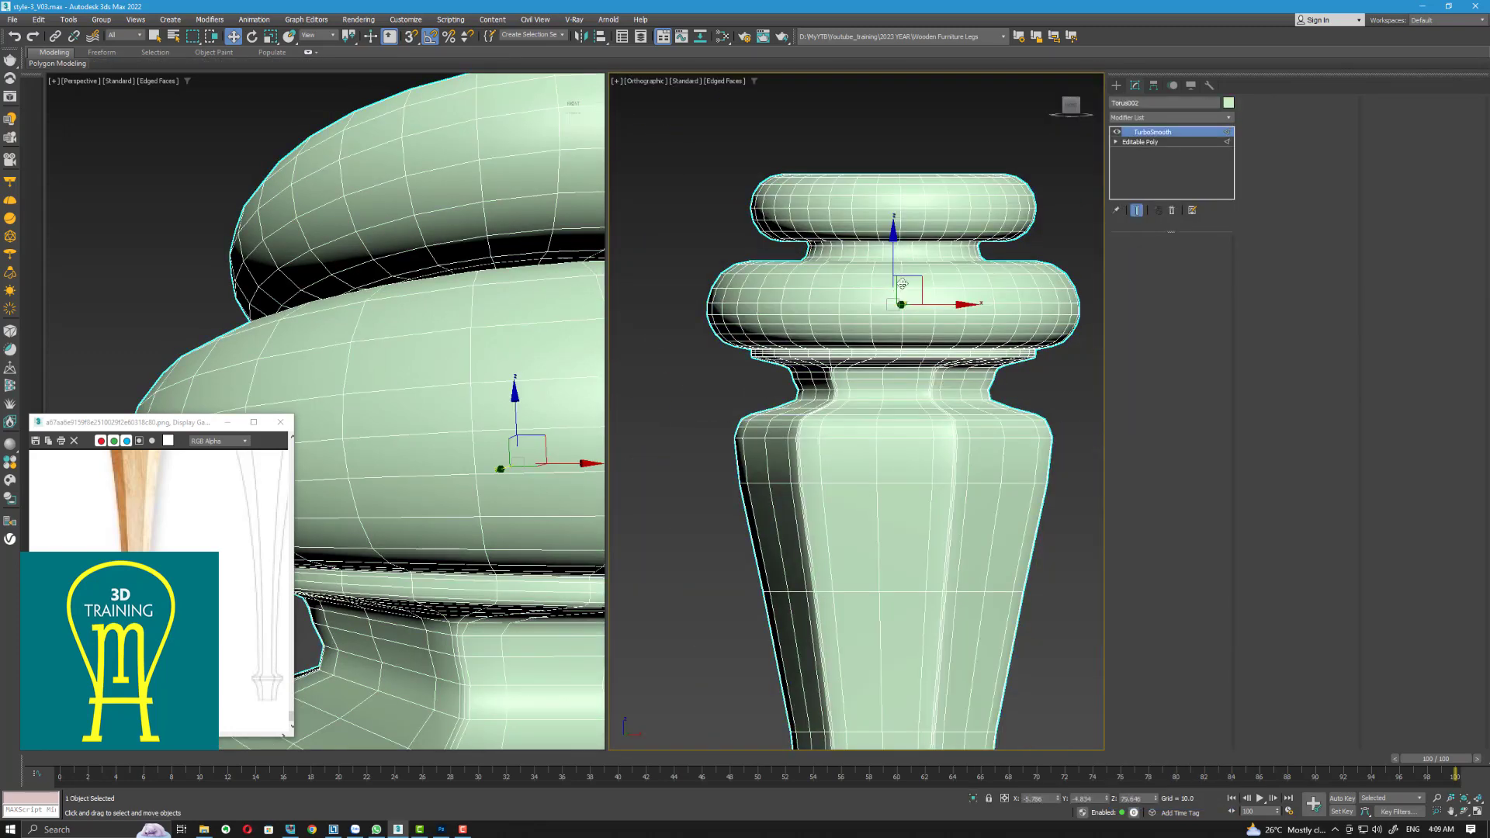
pyautogui.scroll(4, 873, 249)
pyautogui.scroll(-5, 873, 249)
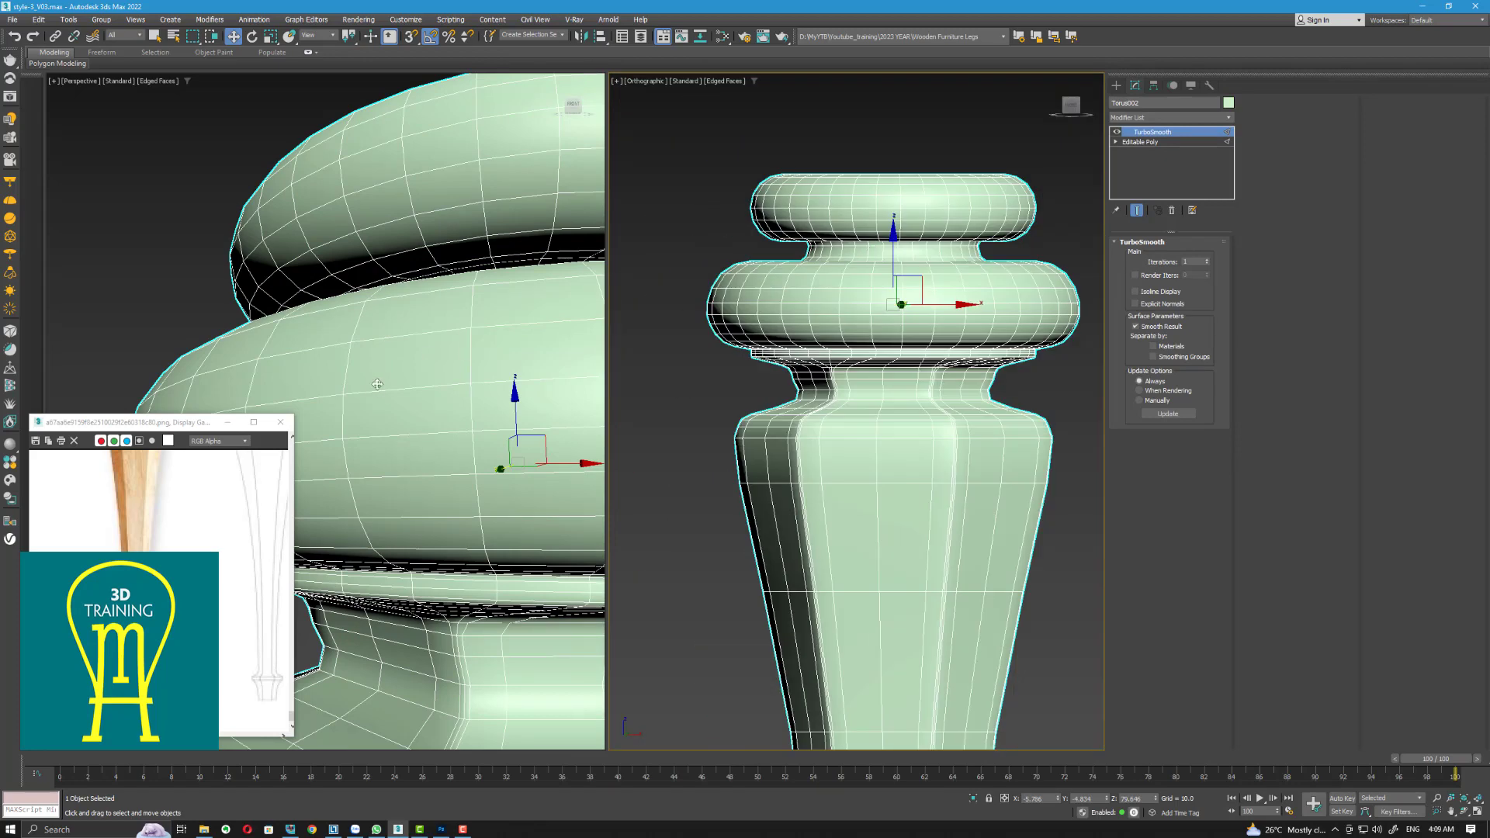
pyautogui.scroll(-10, 374, 309)
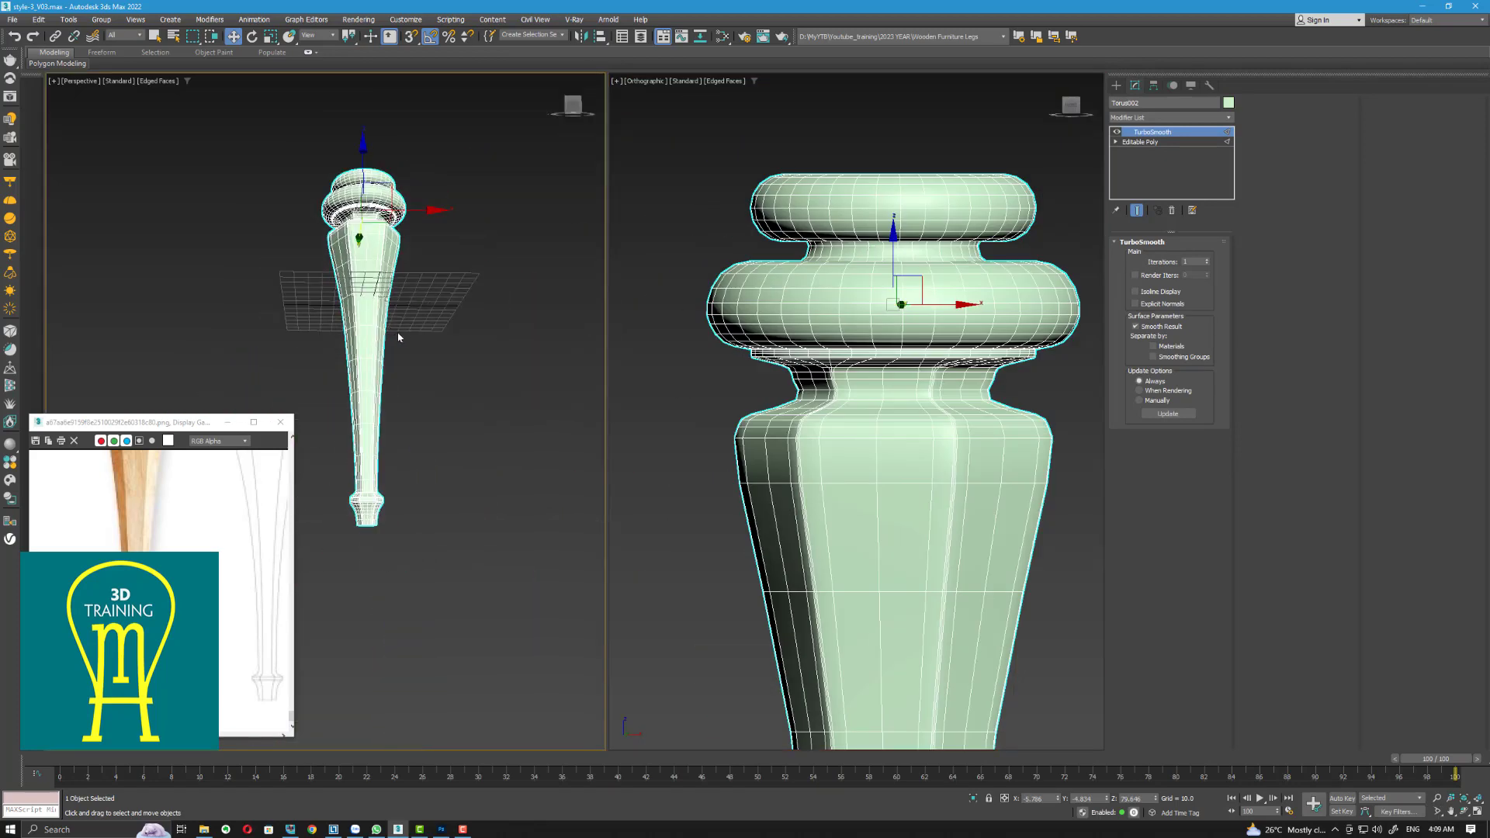
pyautogui.keyDown('alt'); pyautogui.moveTo(400, 335); pyautogui.dragTo(506, 346, button='middle'); pyautogui.keyUp('alt')
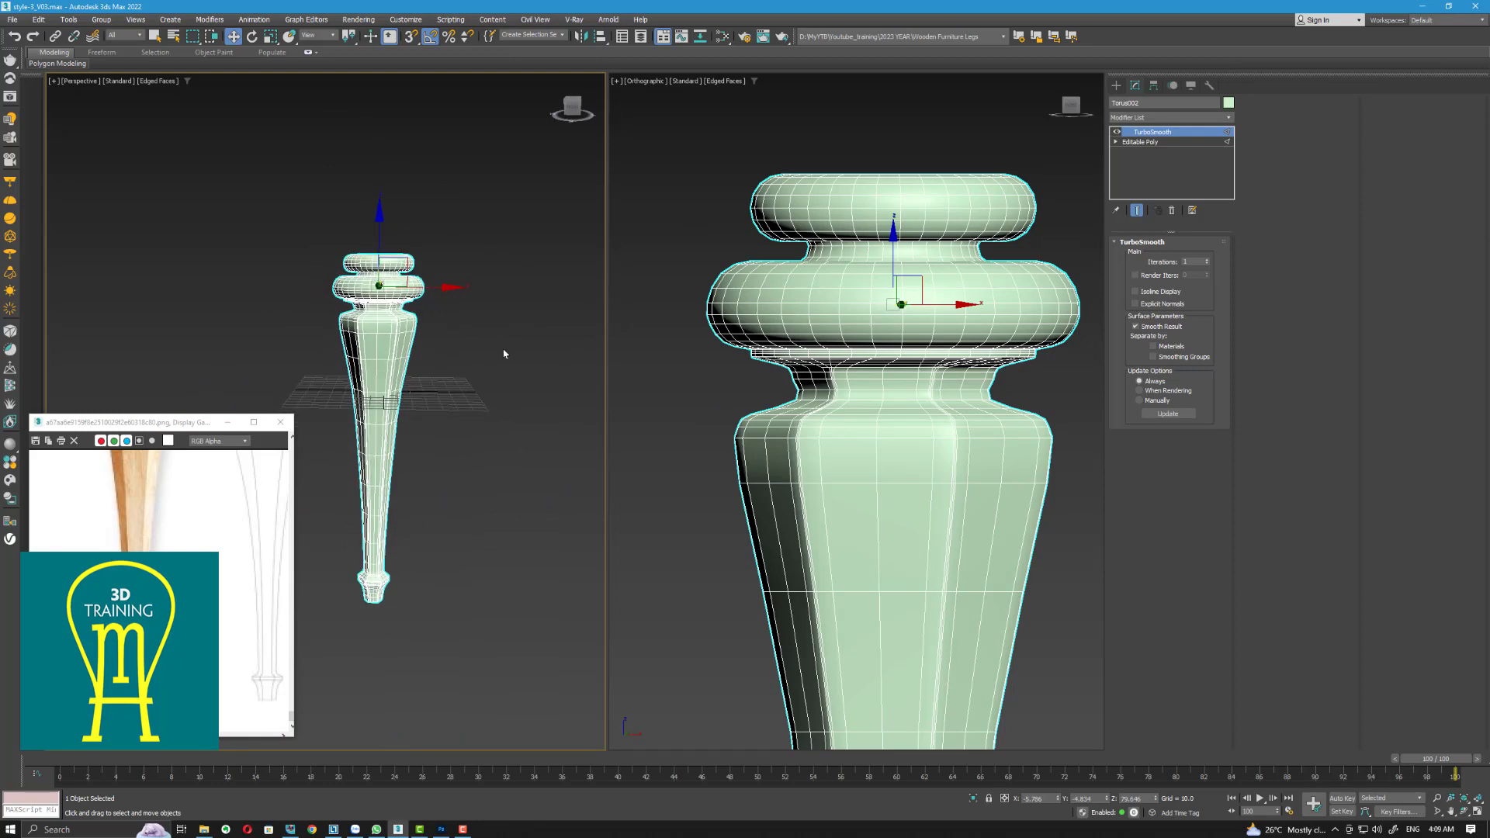
pyautogui.click(588, 429)
pyautogui.scroll(-4, 869, 356)
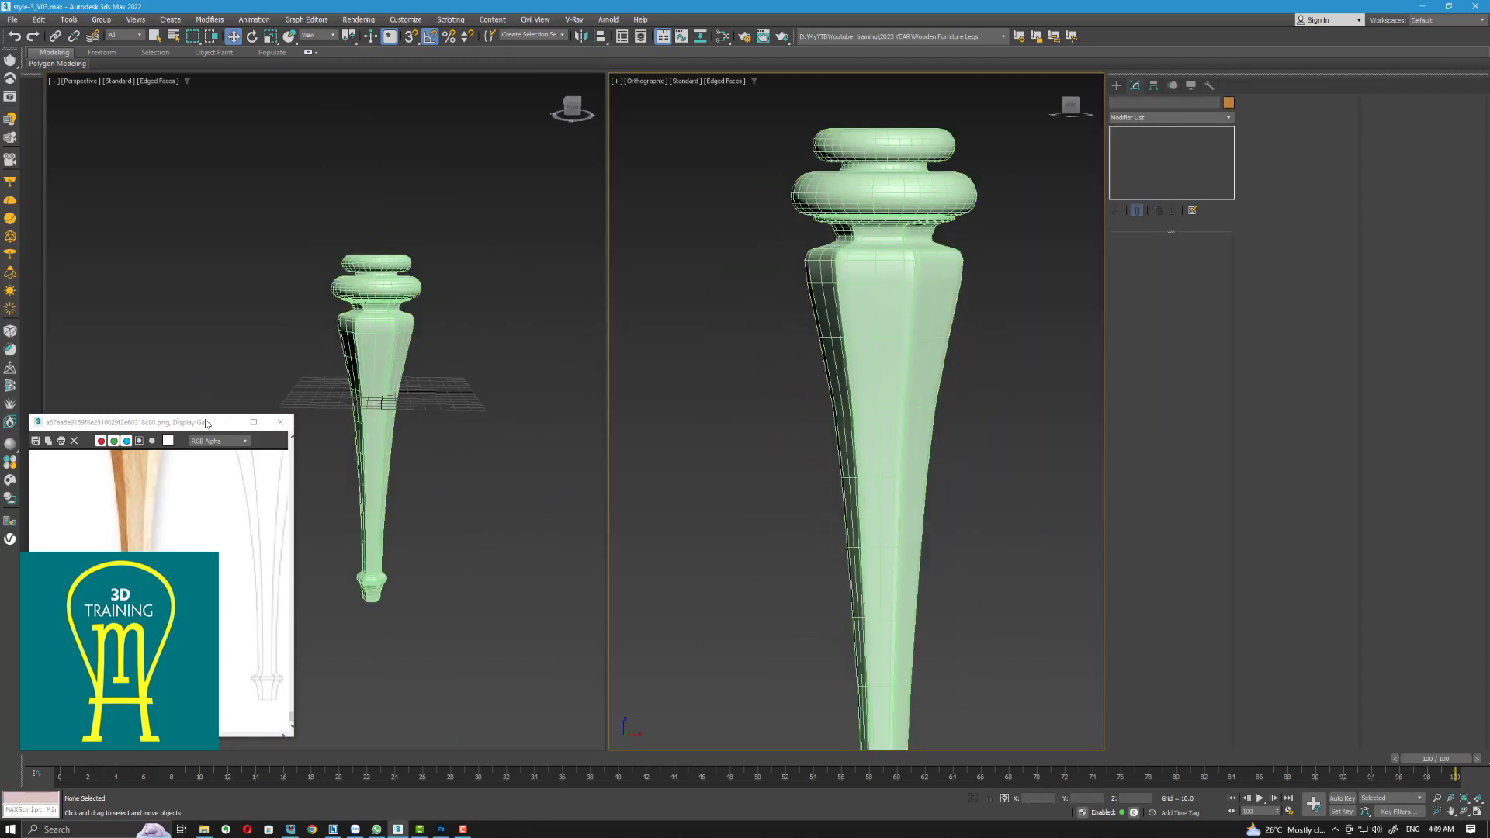
pyautogui.scroll(-3, 851, 415)
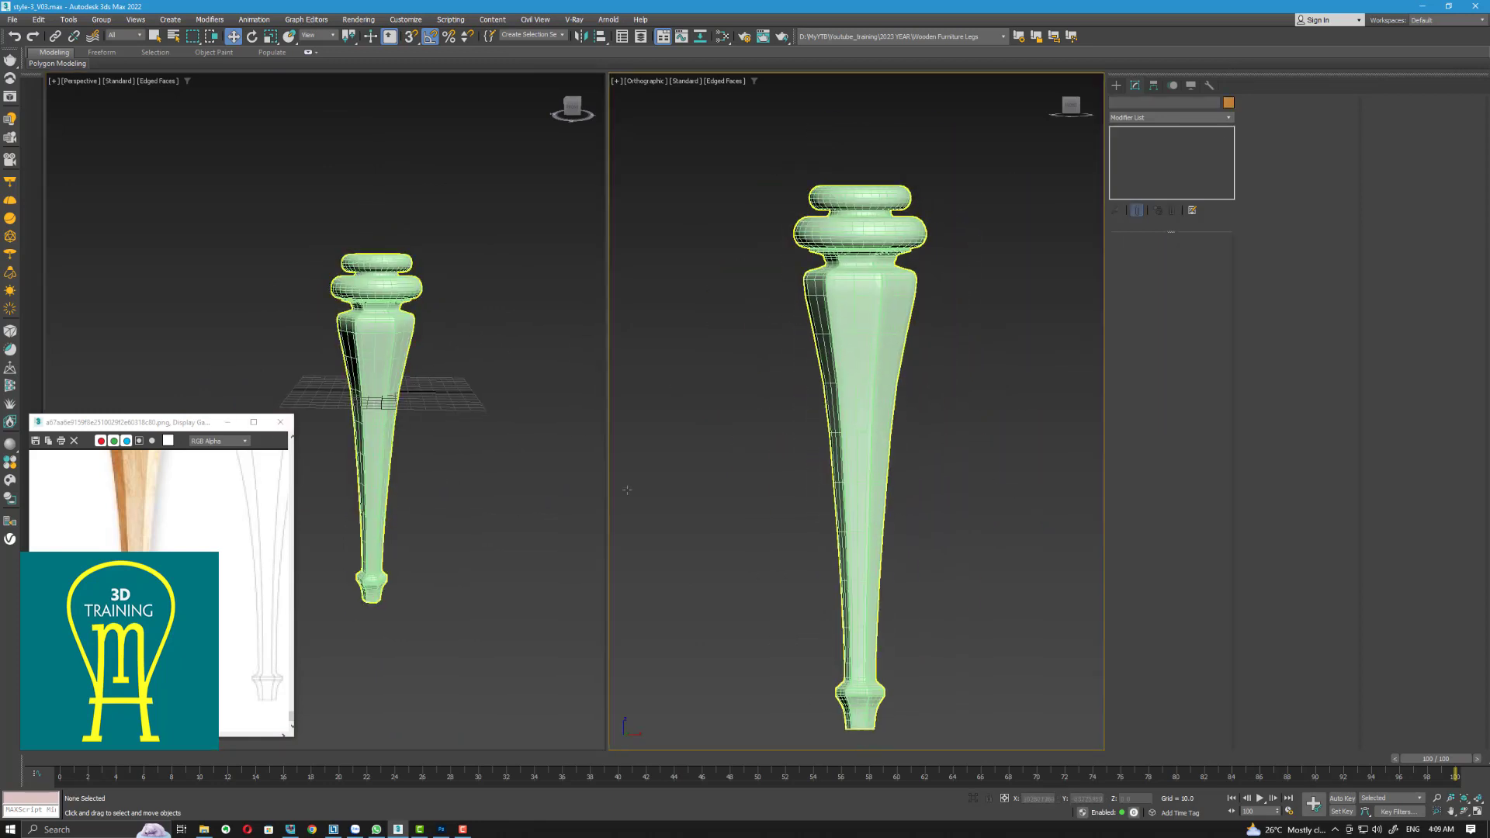
# Change the orthographic view to Perspective and the other view to Front, and frame the whole leg
pyautogui.press('p')
pyautogui.click(452, 505)
pyautogui.press('f')
pyautogui.moveTo(907, 455); pyautogui.dragTo(855, 439, button='middle')
pyautogui.click(859, 359)
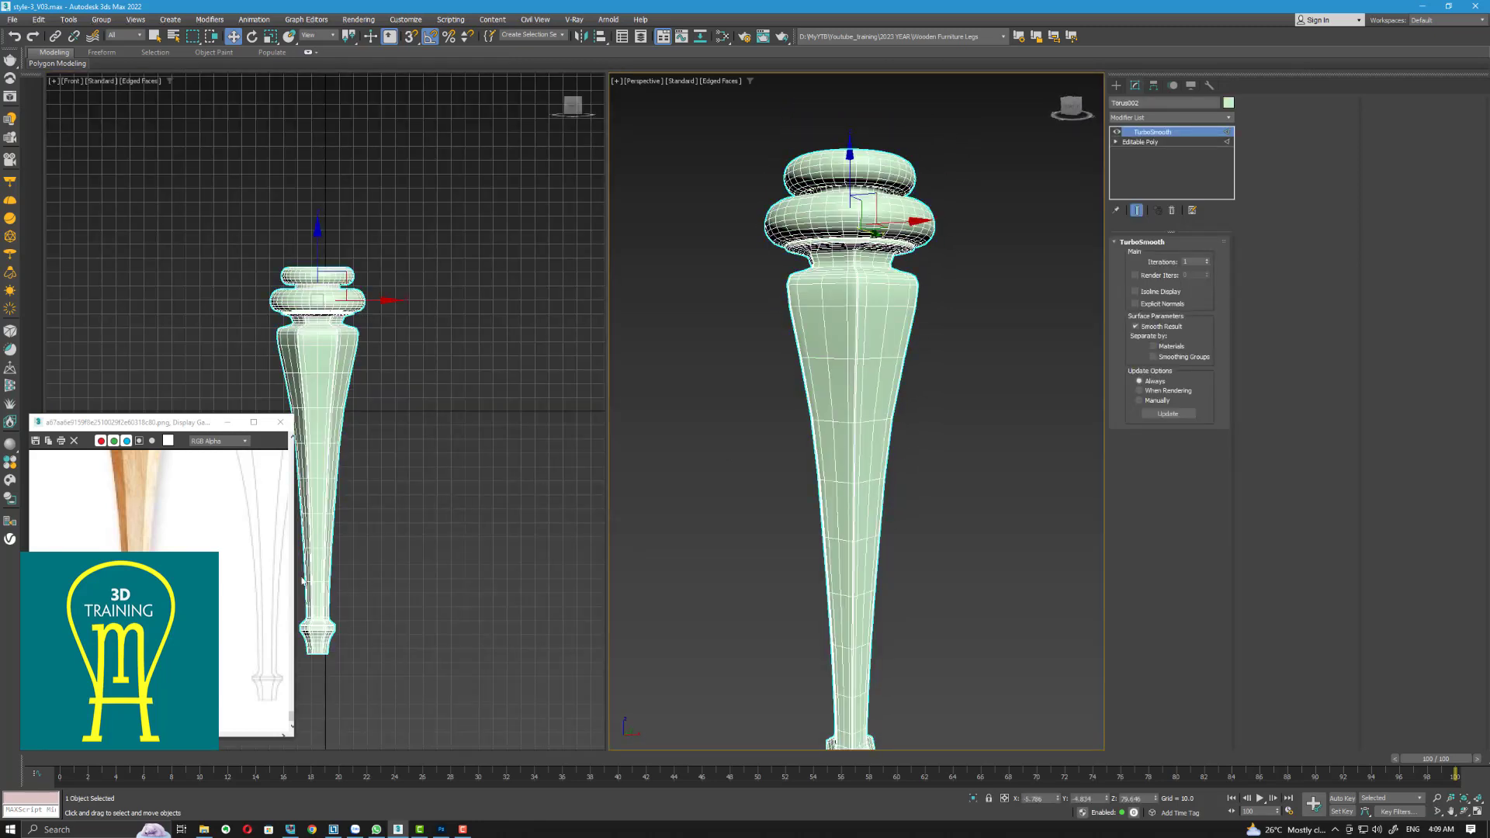
pyautogui.moveTo(778, 509); pyautogui.dragTo(778, 443, button='middle')
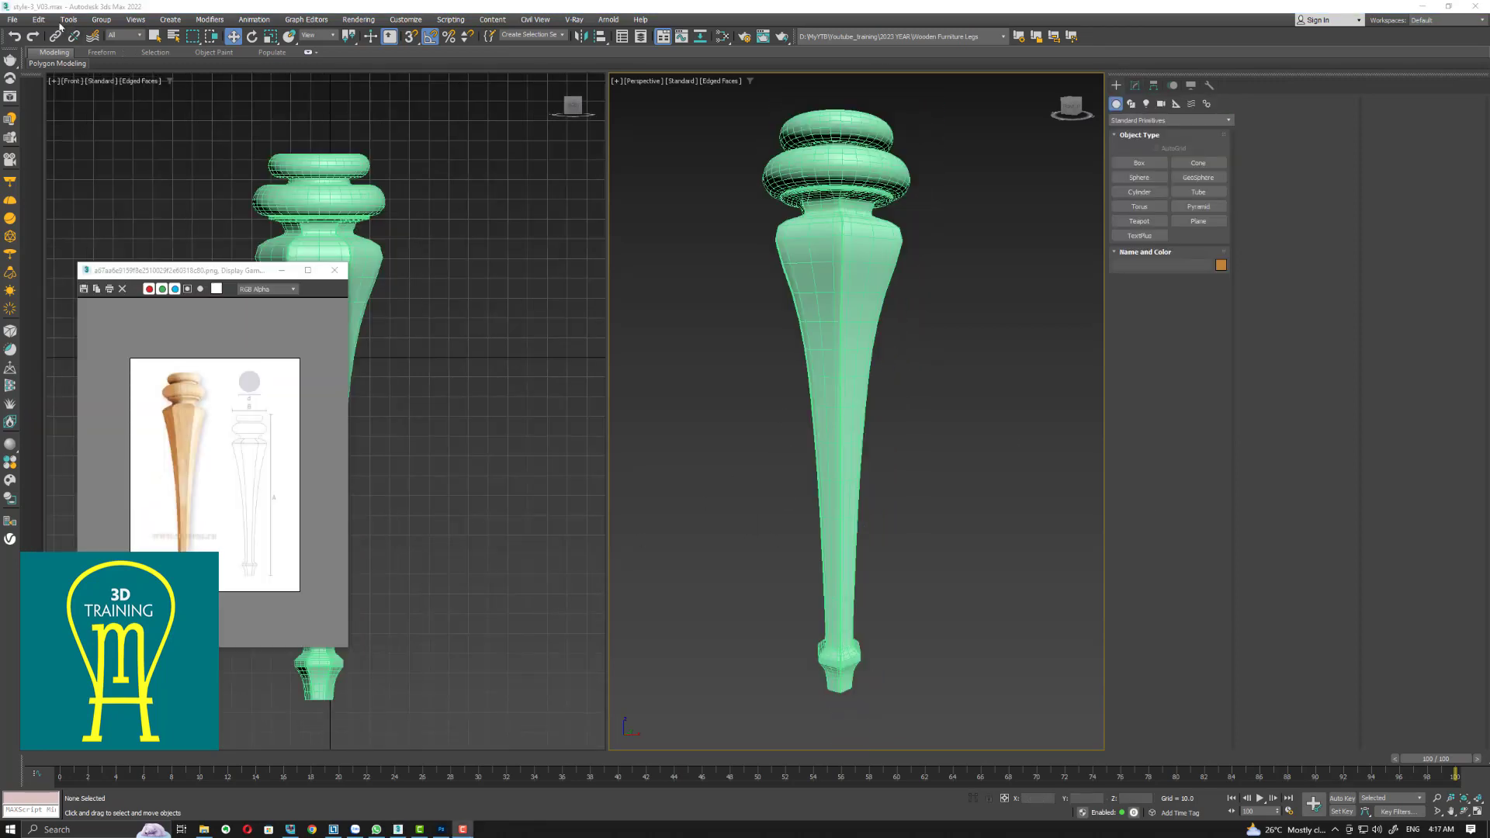
# Merge all objects from style-2_V03.max into the scene, auto-renaming the duplicate merged material
pyautogui.click(12, 20)
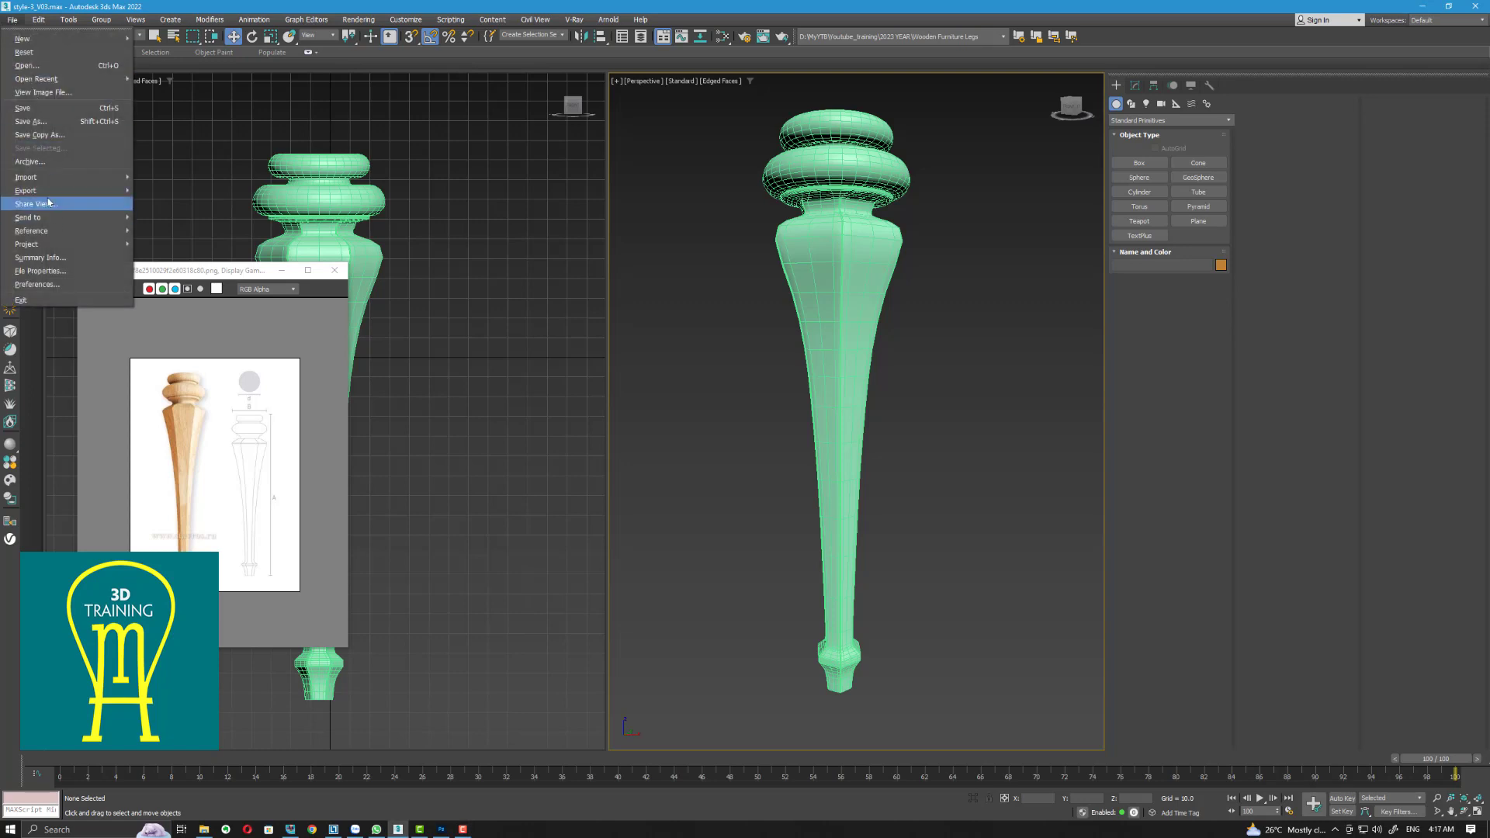
pyautogui.moveTo(47, 179)
pyautogui.click(163, 191)
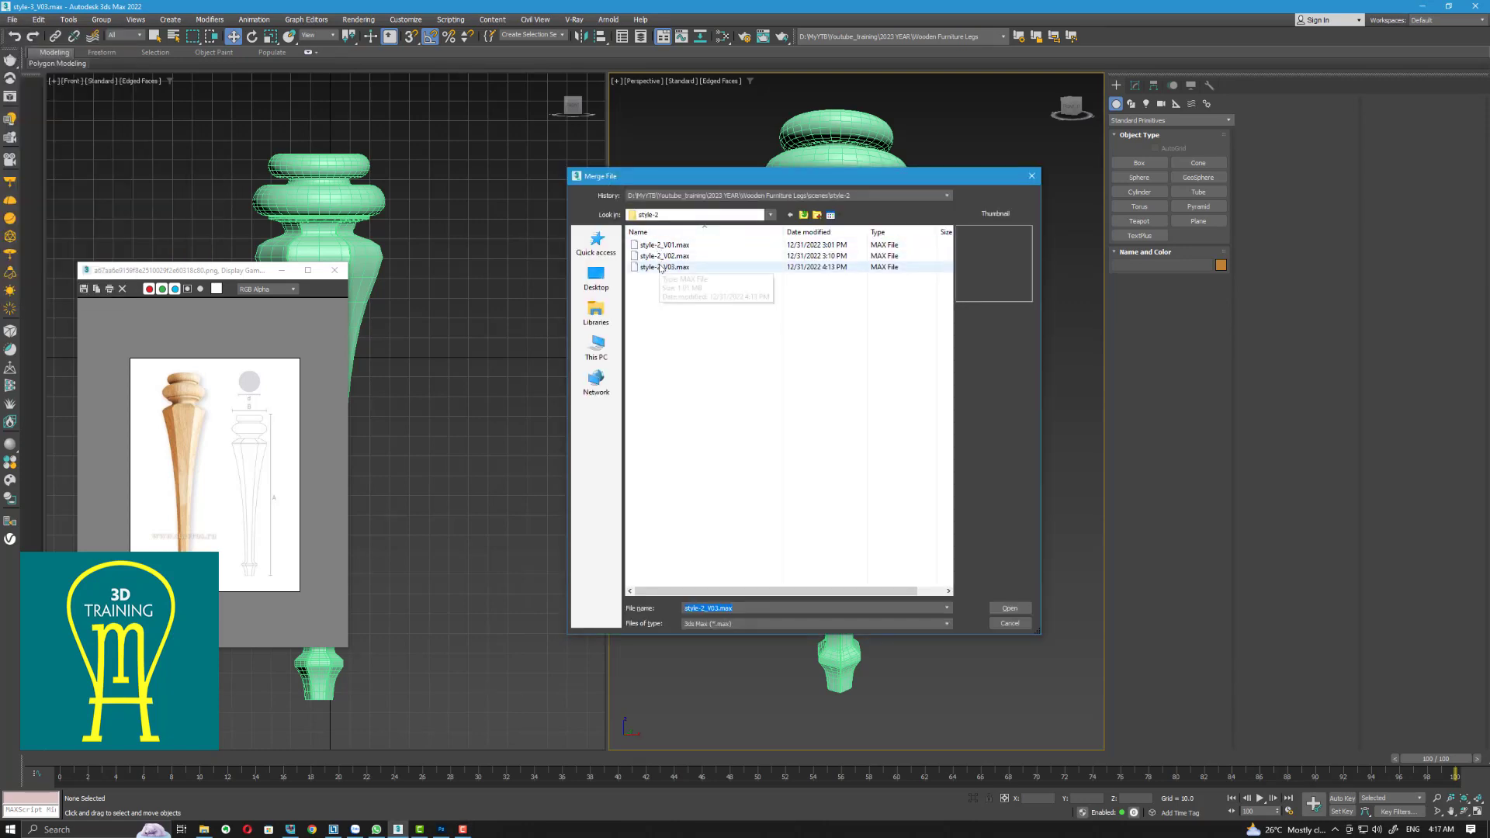
pyautogui.click(665, 267)
pyautogui.click(1011, 610)
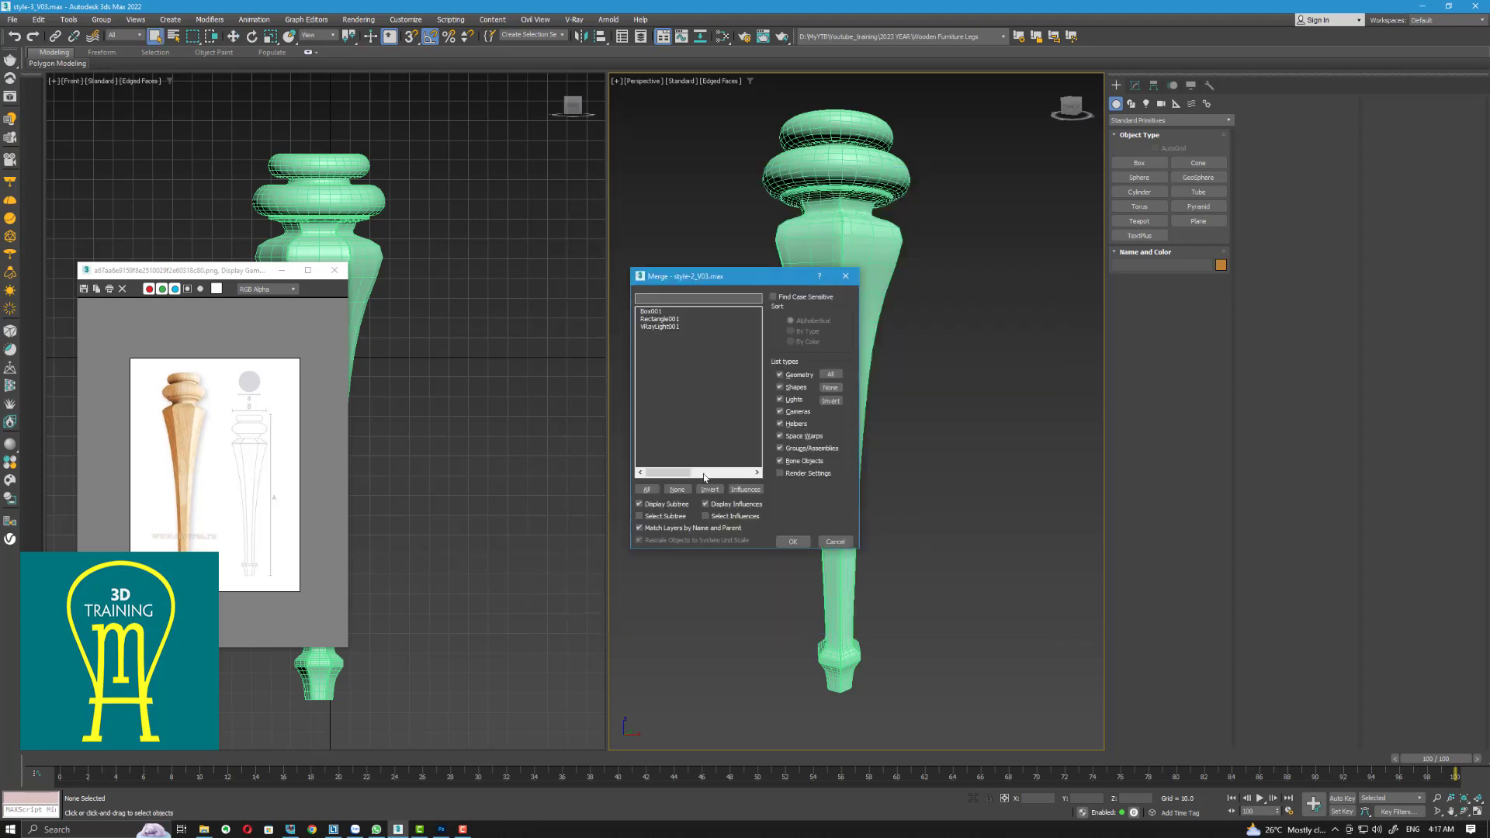
pyautogui.click(647, 490)
pyautogui.click(792, 542)
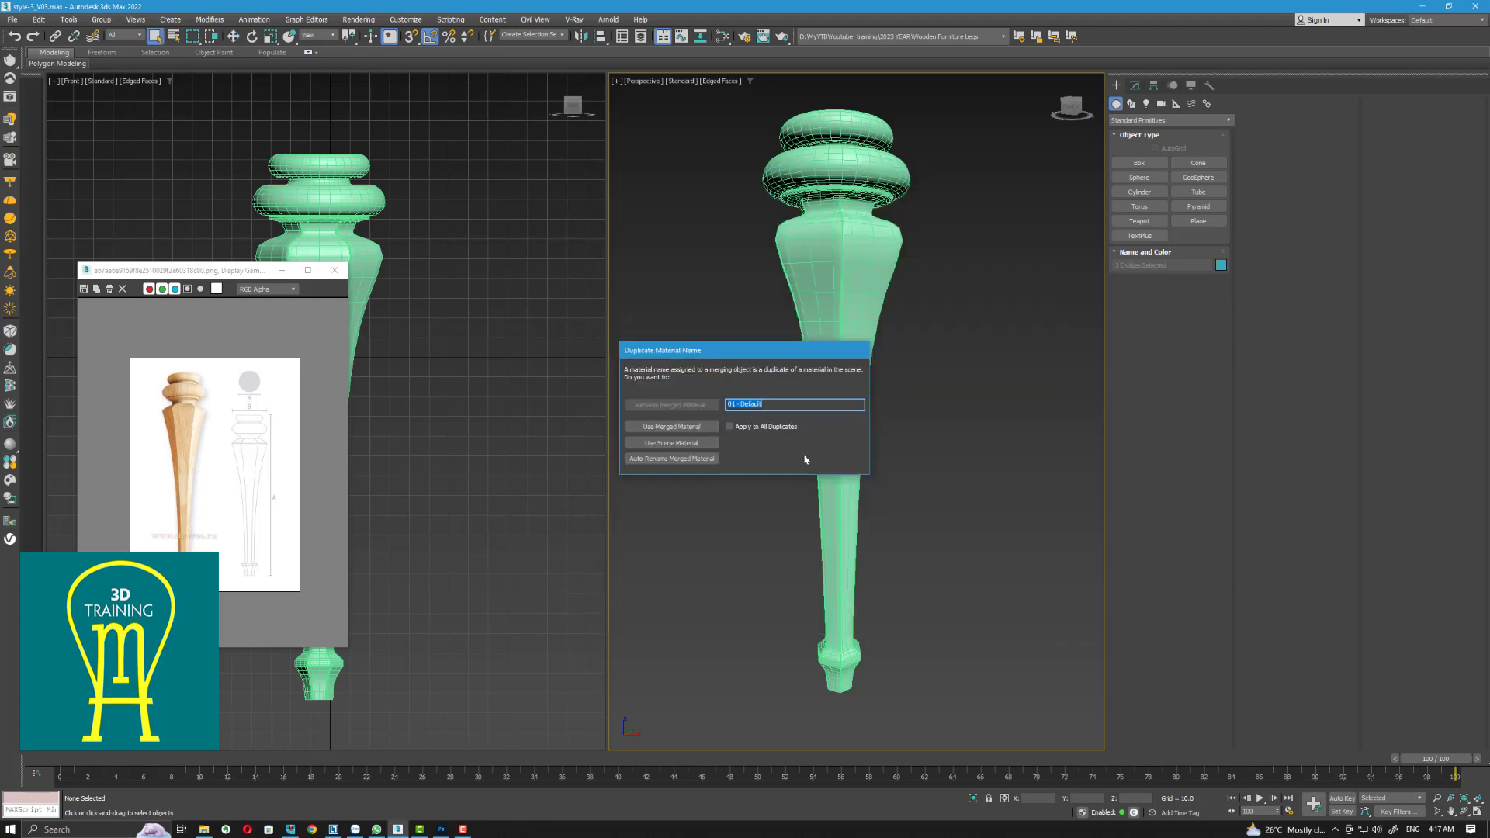
pyautogui.click(672, 459)
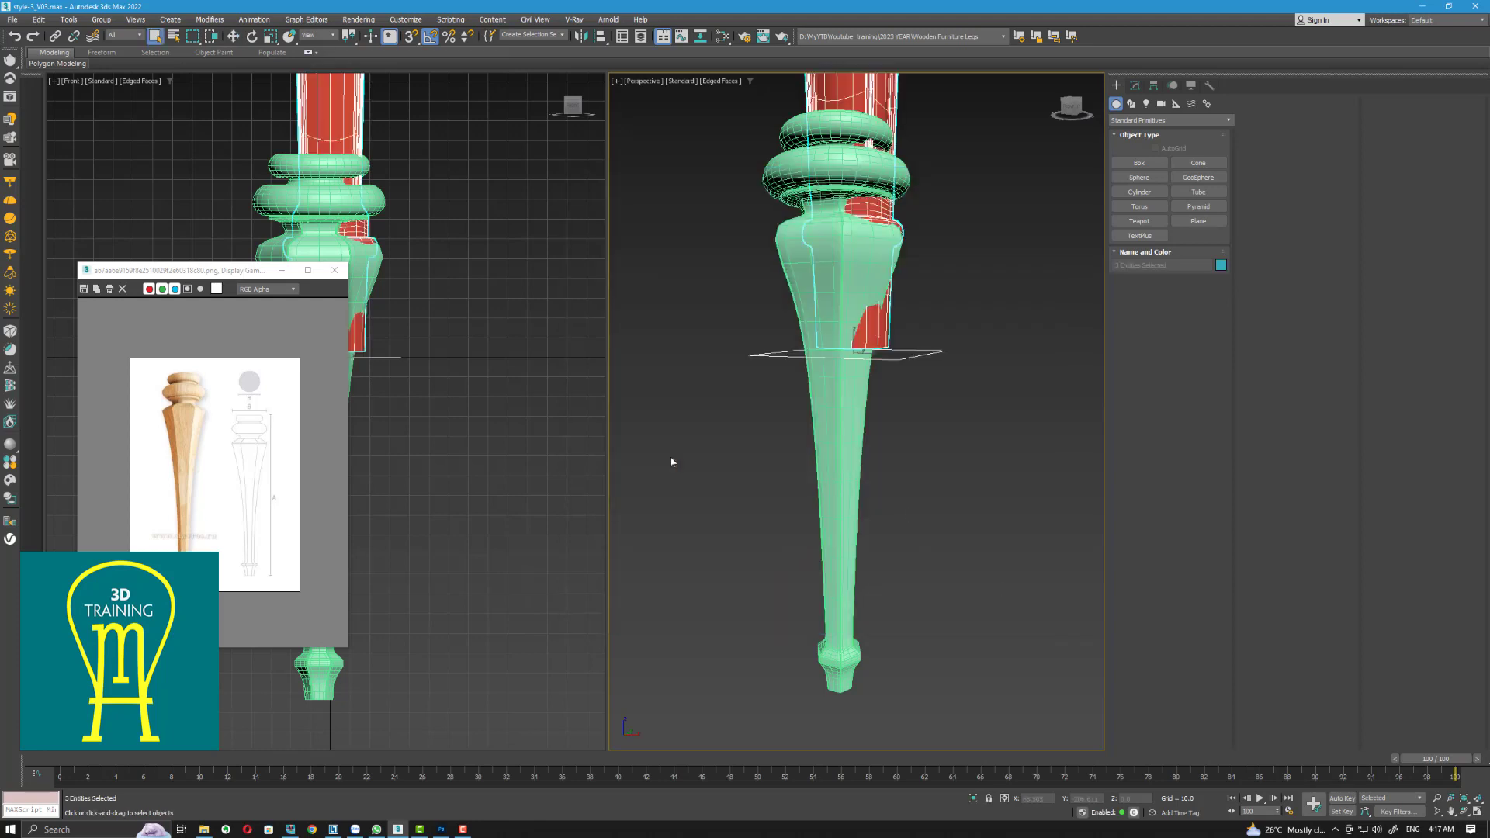
# Delete the merged flat rectangle shape crossing the leg
pyautogui.click(968, 364)
pyautogui.click(918, 356)
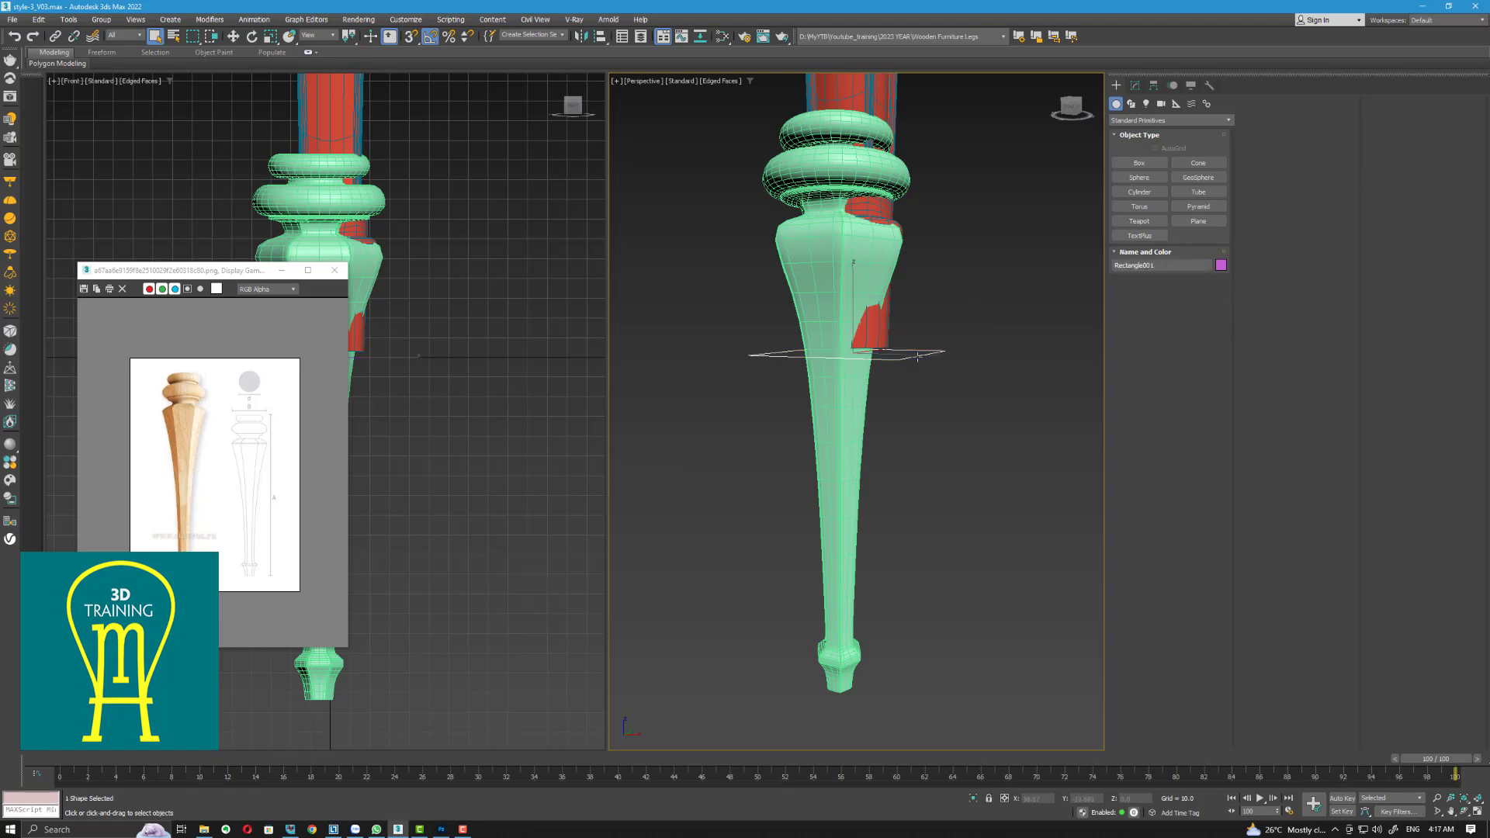
pyautogui.press('Delete')
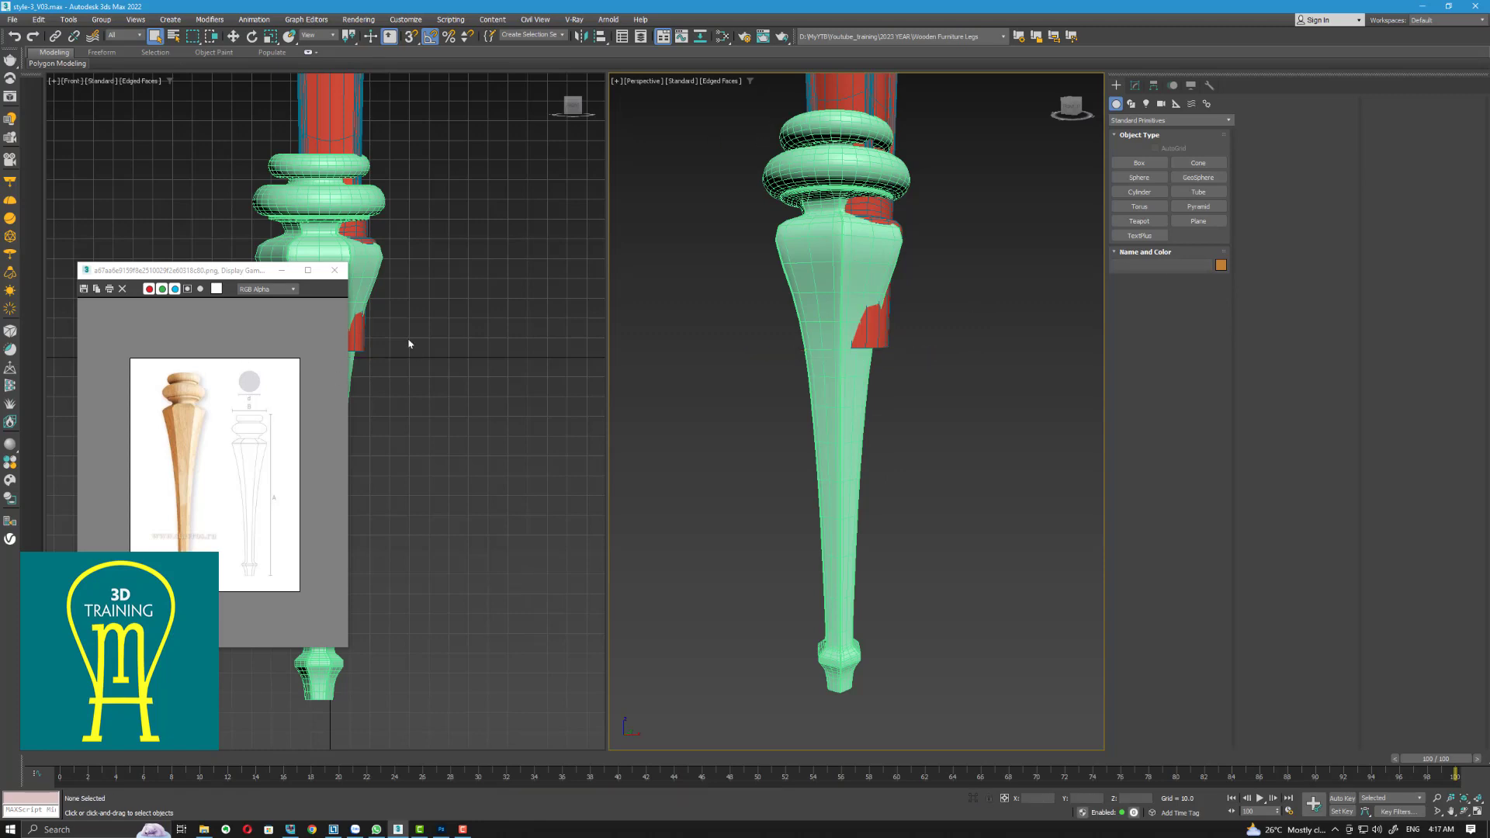
# Load the merged red leg's VRayMtl into the Slate Material Editor and lay its node out apart from the others
pyautogui.click(740, 36)
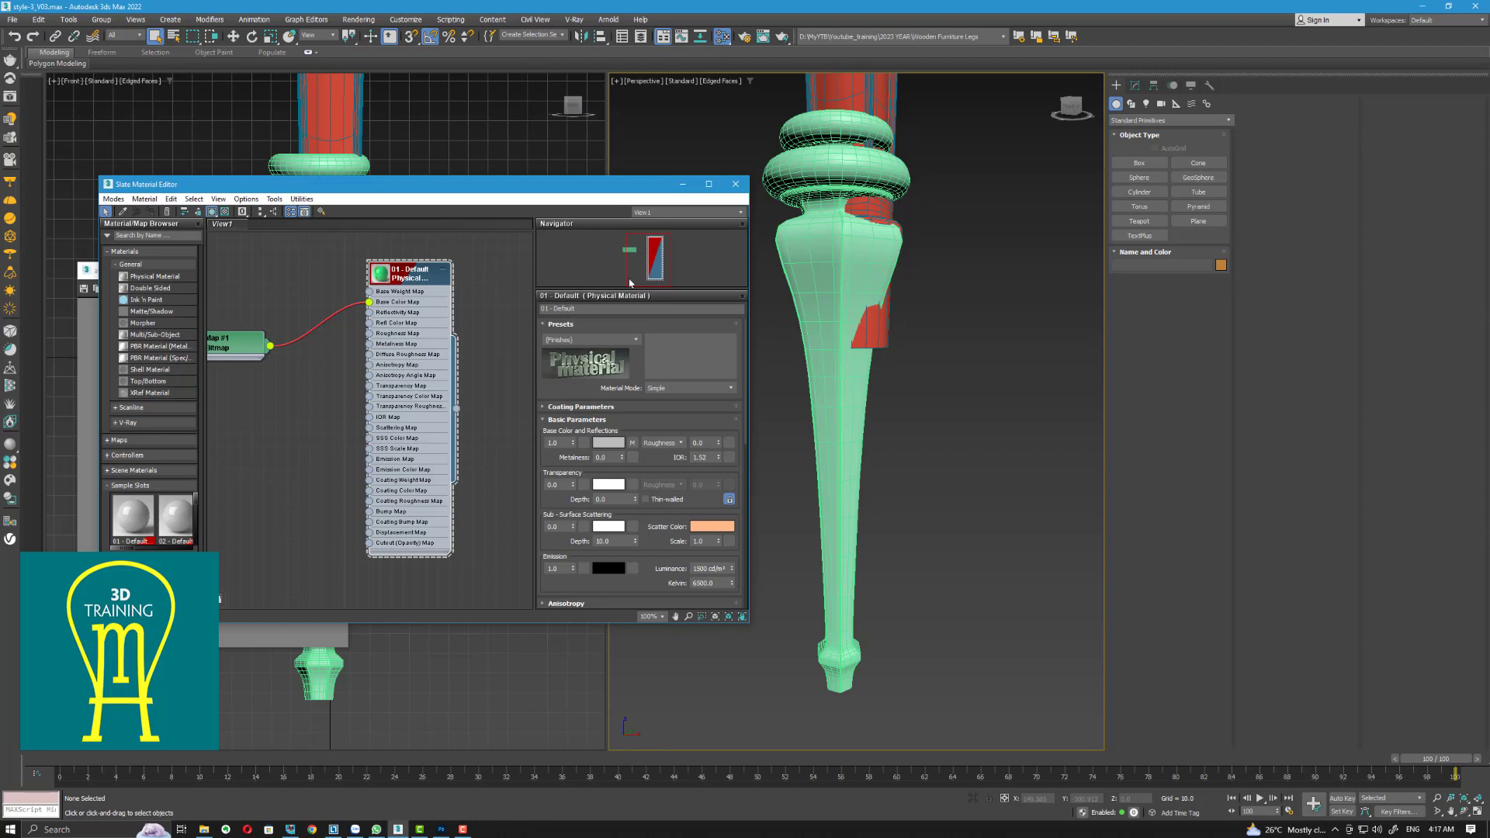
pyautogui.click(879, 103)
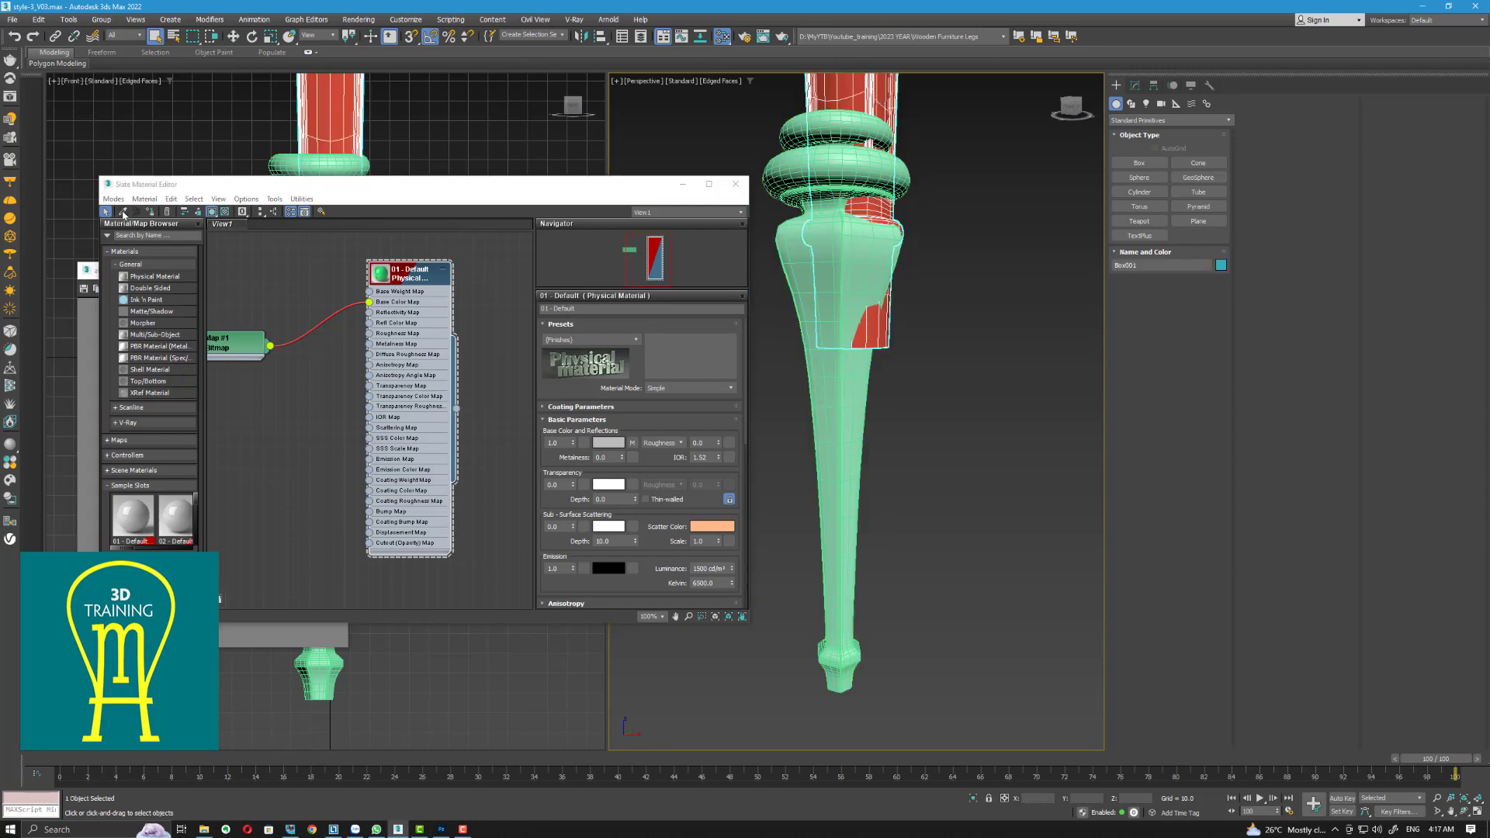
pyautogui.click(123, 212)
pyautogui.click(761, 147)
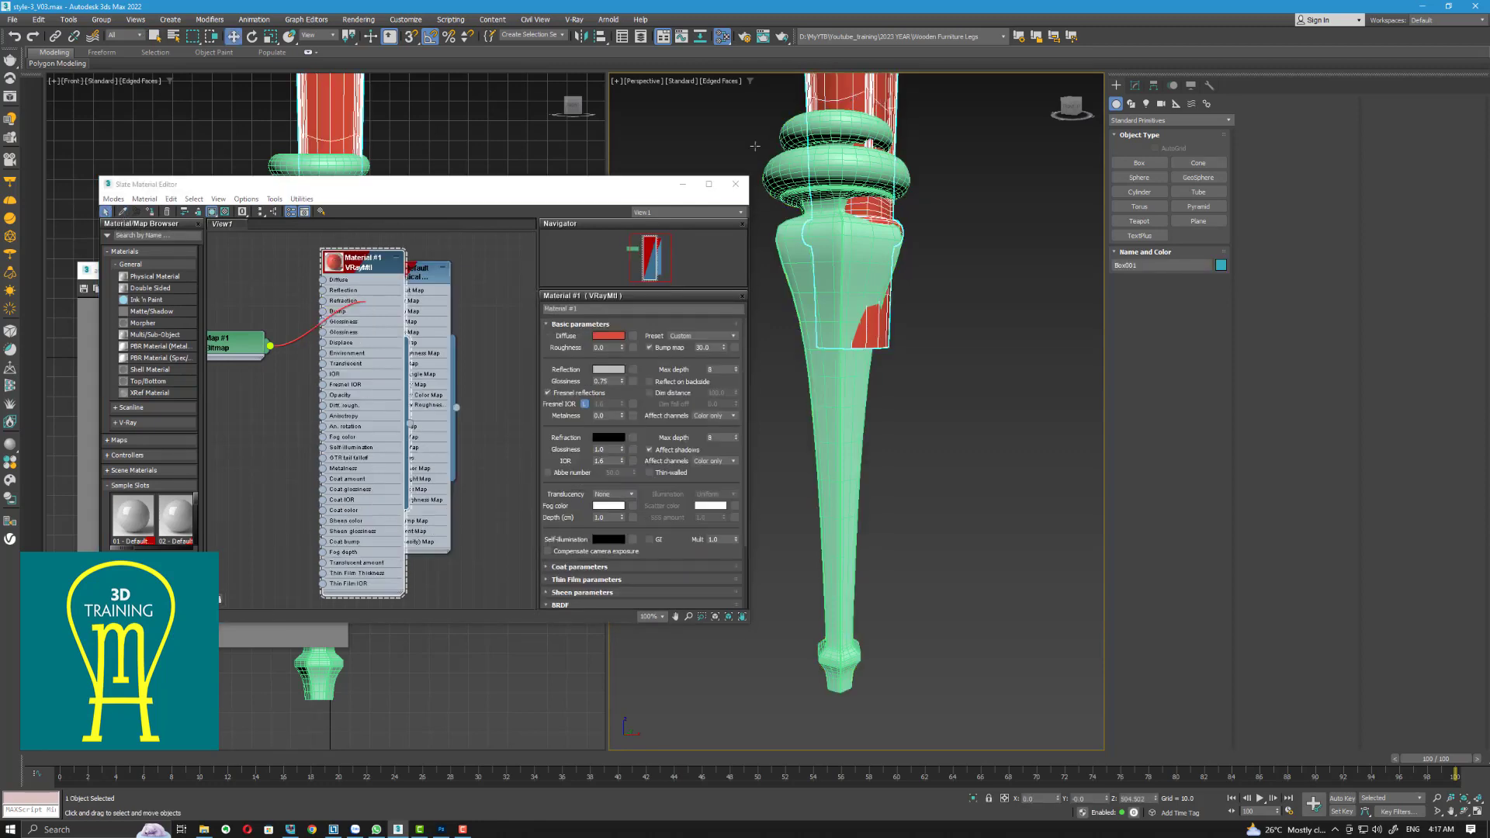
pyautogui.moveTo(363, 268); pyautogui.dragTo(482, 291)
pyautogui.moveTo(394, 278); pyautogui.dragTo(162, 301)
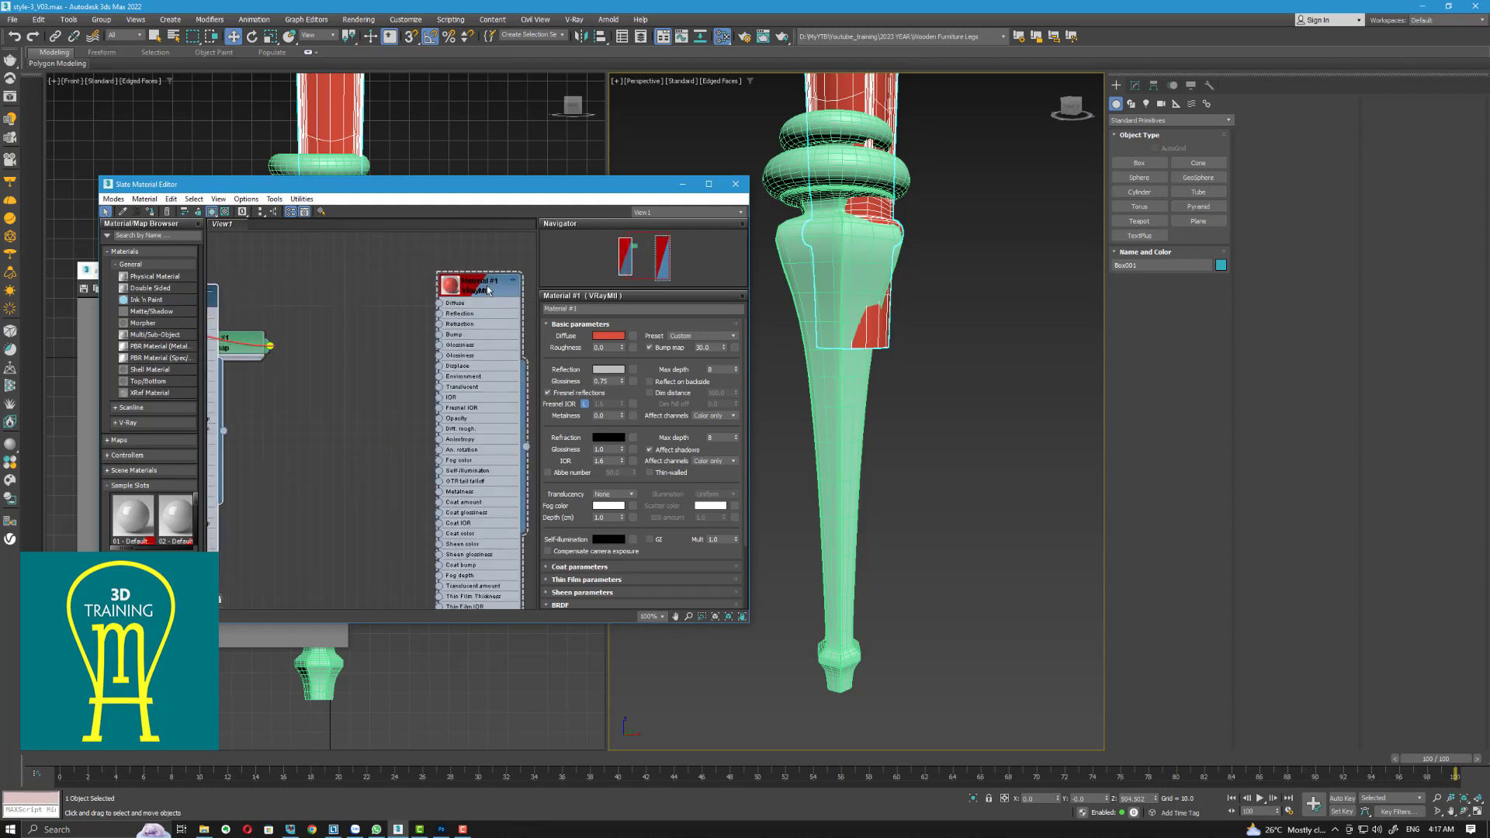
pyautogui.moveTo(479, 286); pyautogui.dragTo(421, 286)
pyautogui.moveTo(646, 257); pyautogui.dragTo(654, 256)
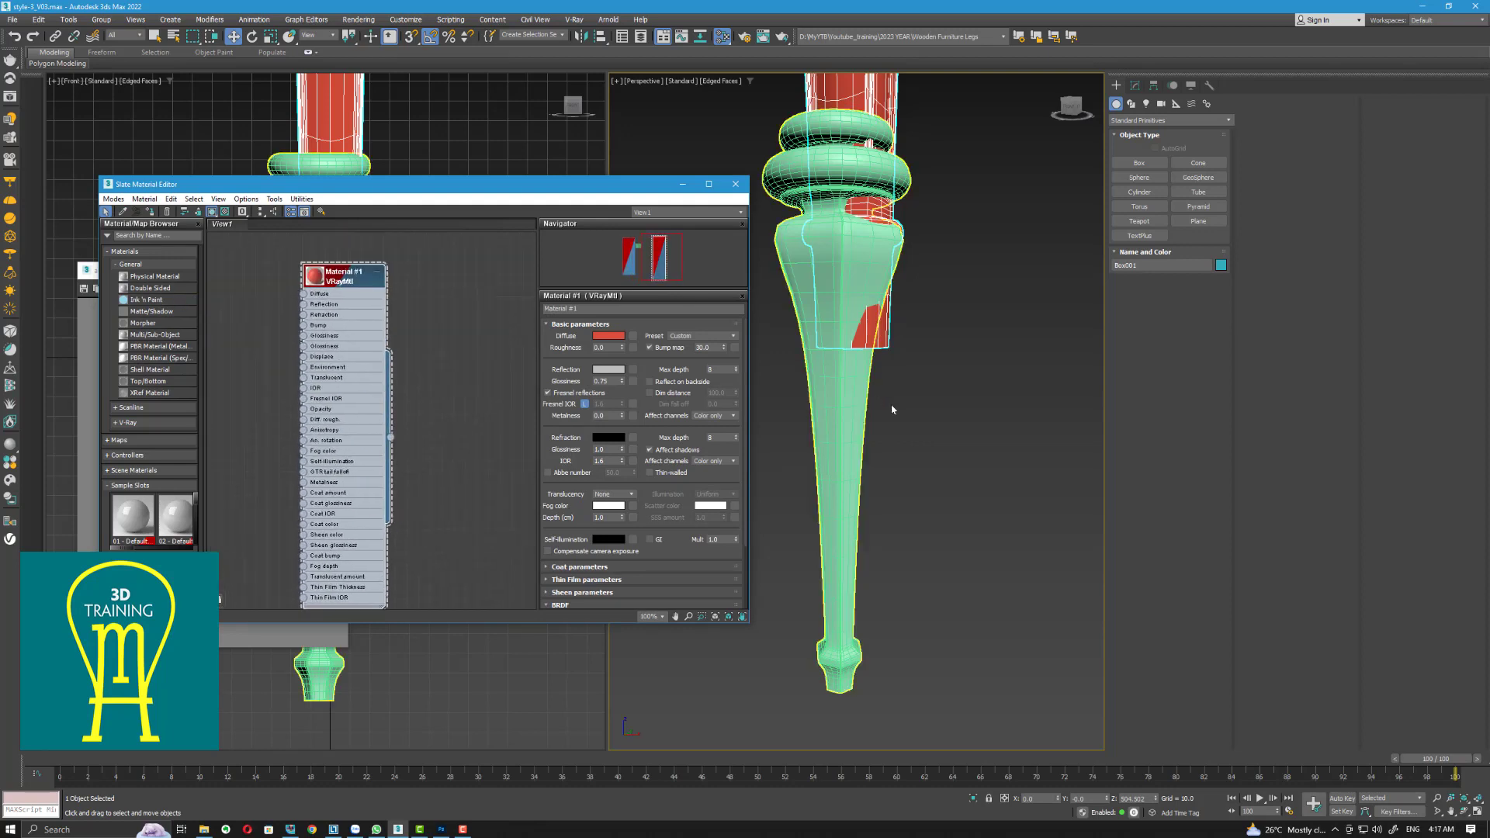
# Assign the red VRayMtl to the new six-sided leg and close the material editor
pyautogui.click(843, 148)
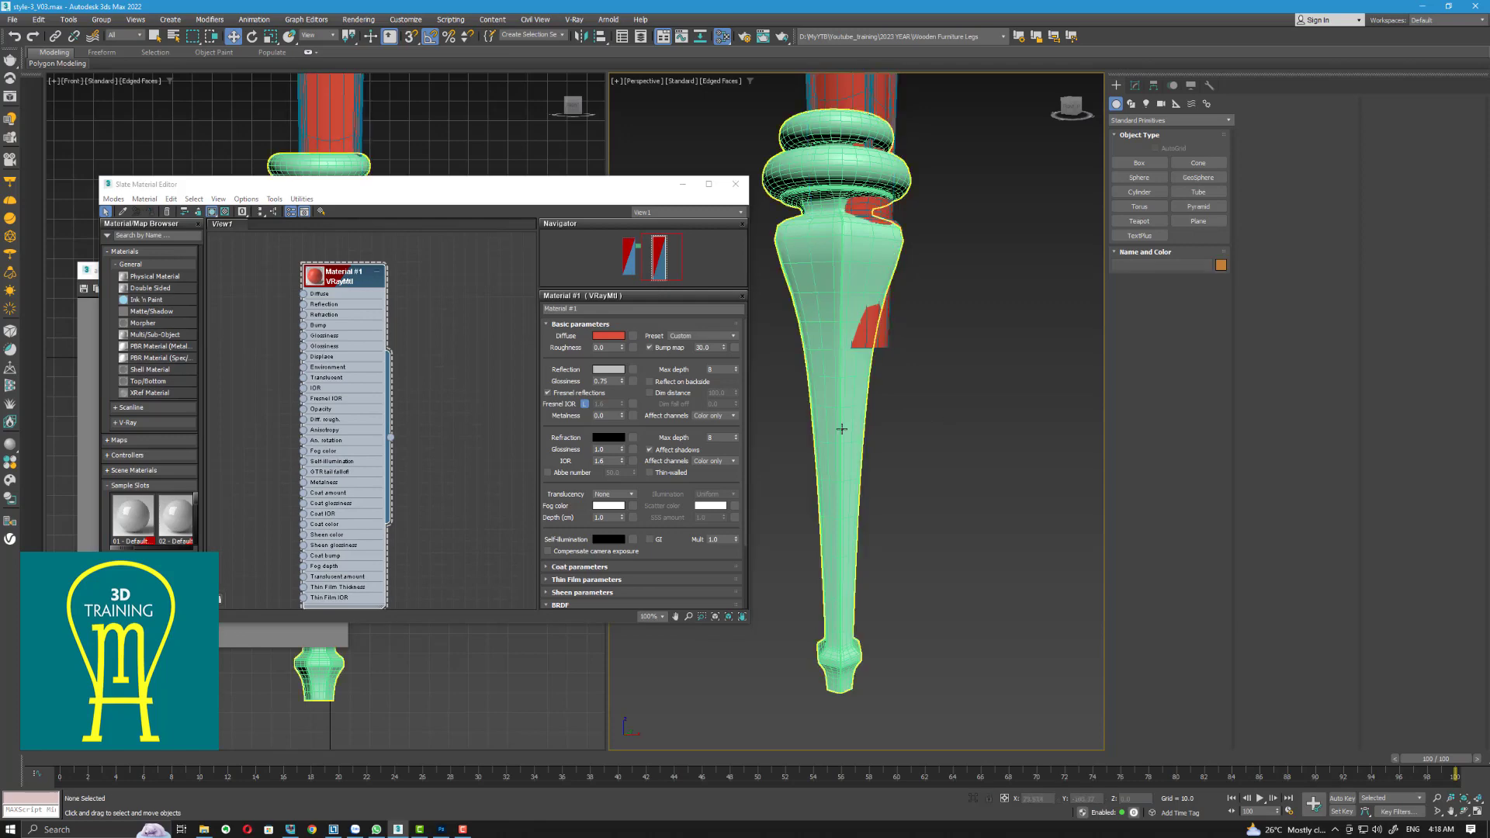
pyautogui.rightClick(350, 280)
pyautogui.click(361, 295)
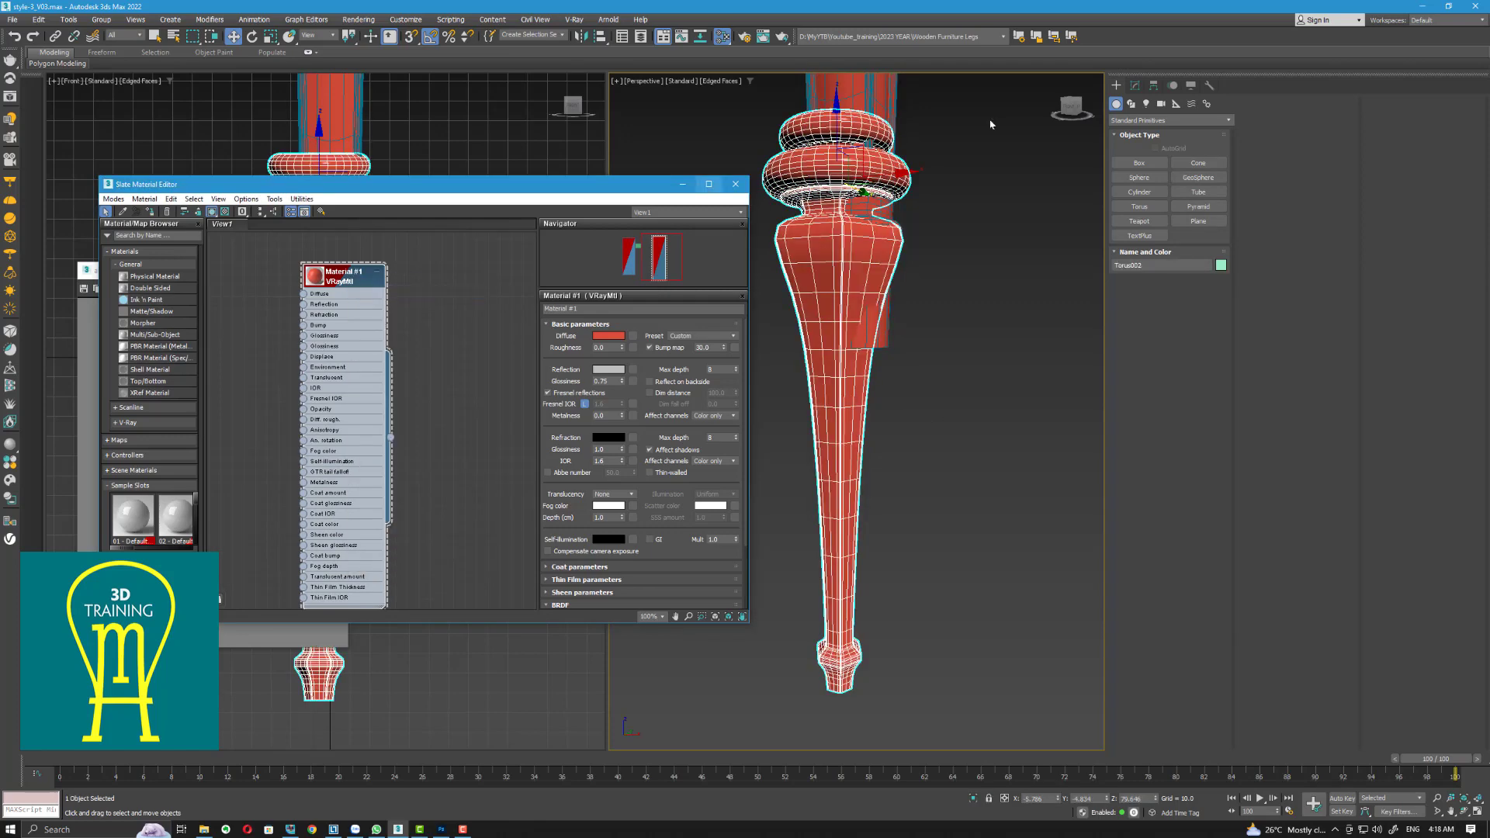
pyautogui.click(735, 184)
# Delete the merged red leg and minimize the reference image window
pyautogui.click(879, 105)
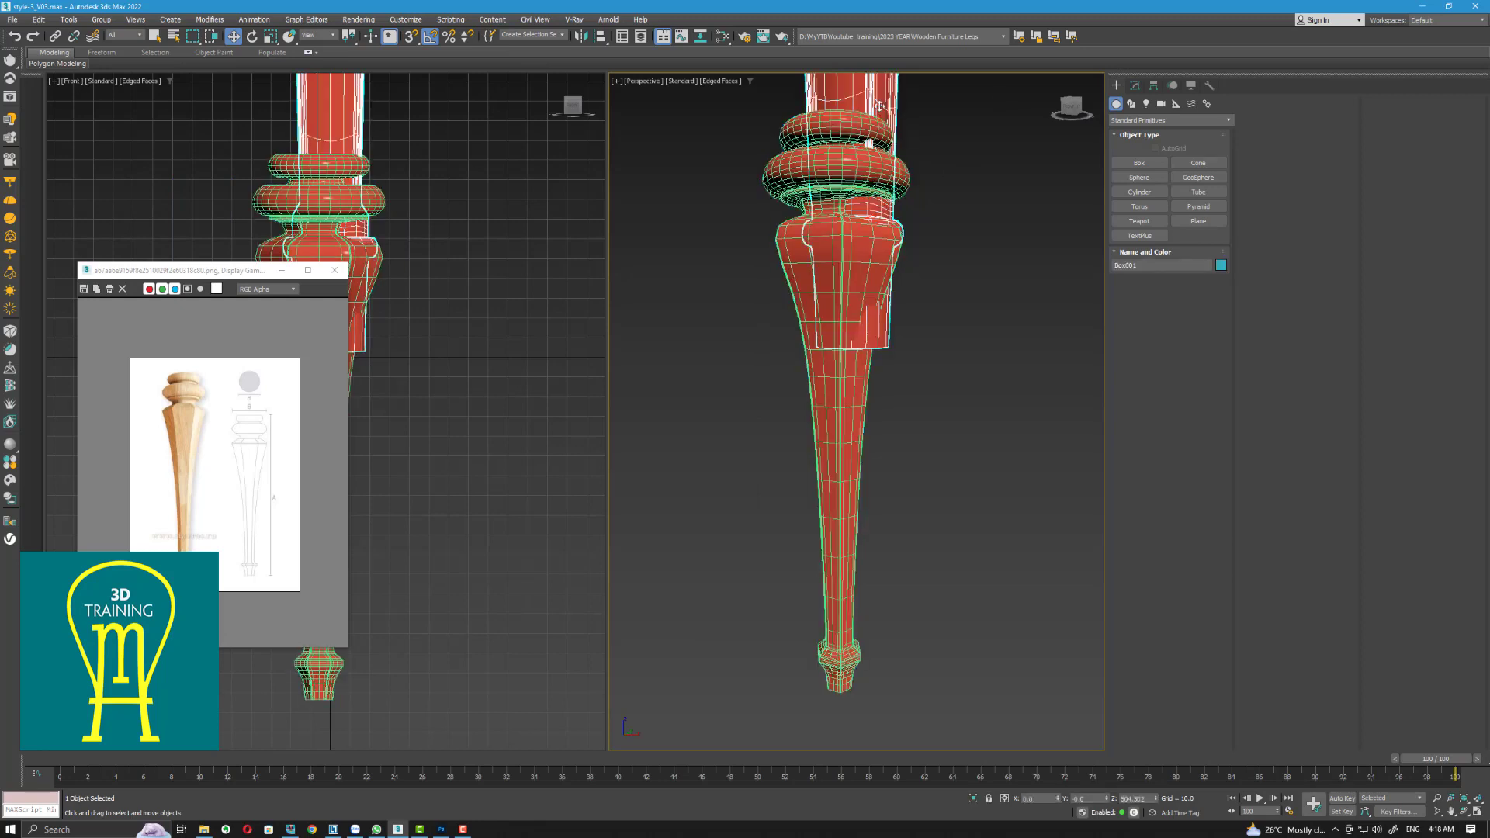
pyautogui.press('Delete')
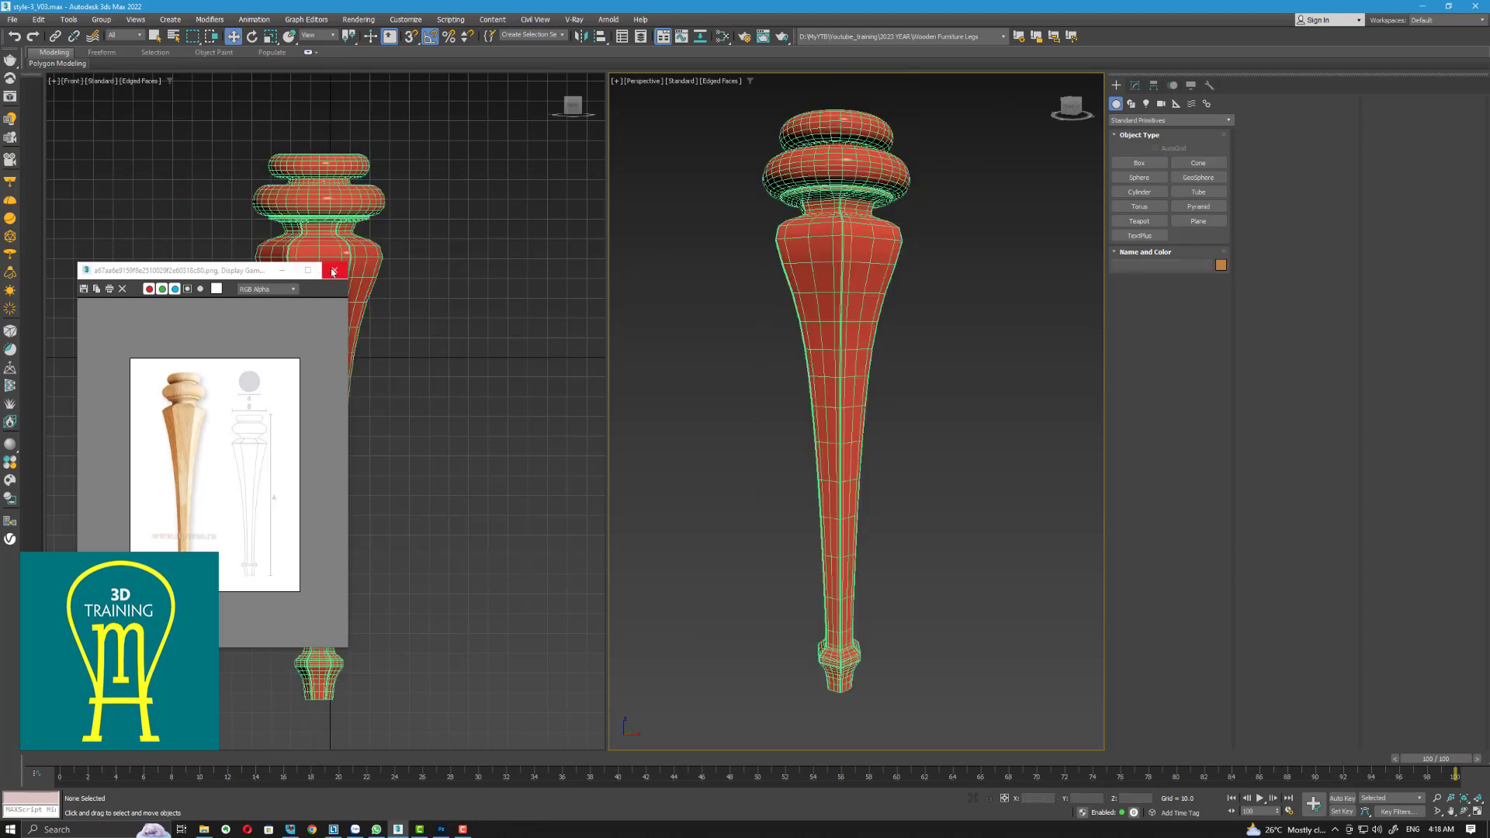
pyautogui.click(281, 271)
# Check the merged V-Ray light's placement relative to the leg in the front view
pyautogui.click(878, 326)
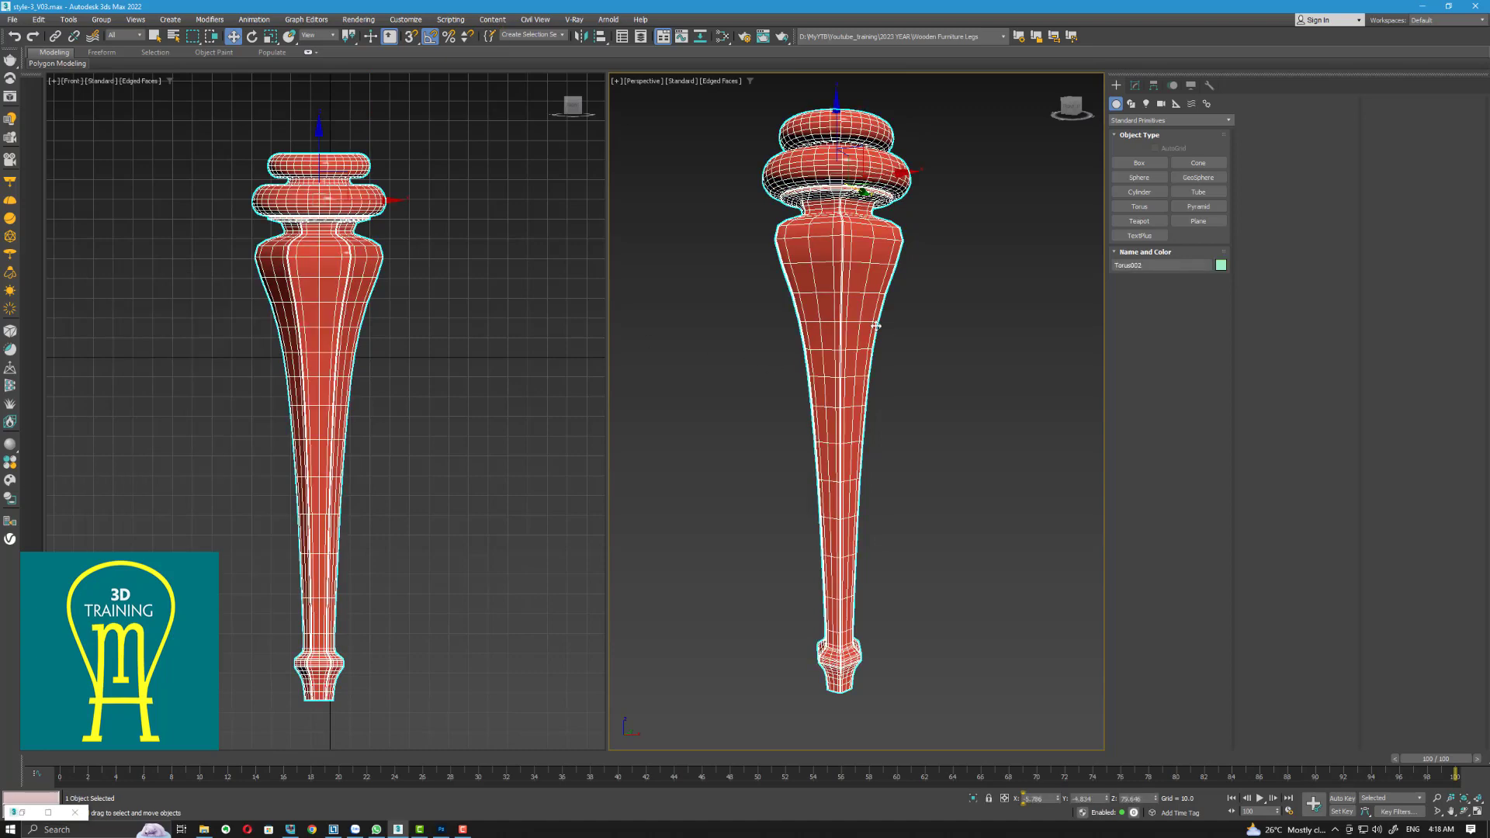
pyautogui.scroll(-8, 466, 341)
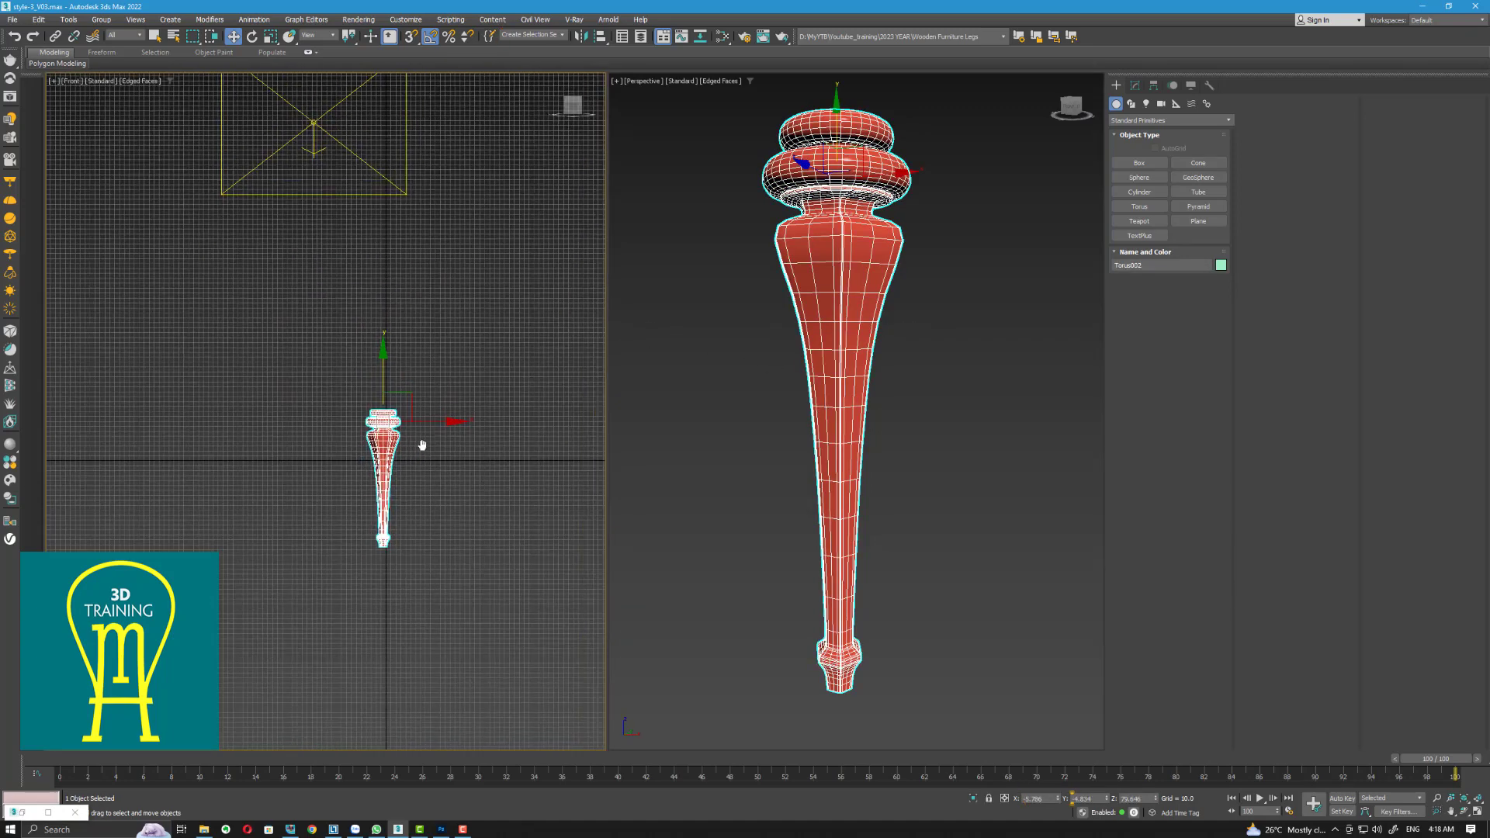
pyautogui.click(333, 229)
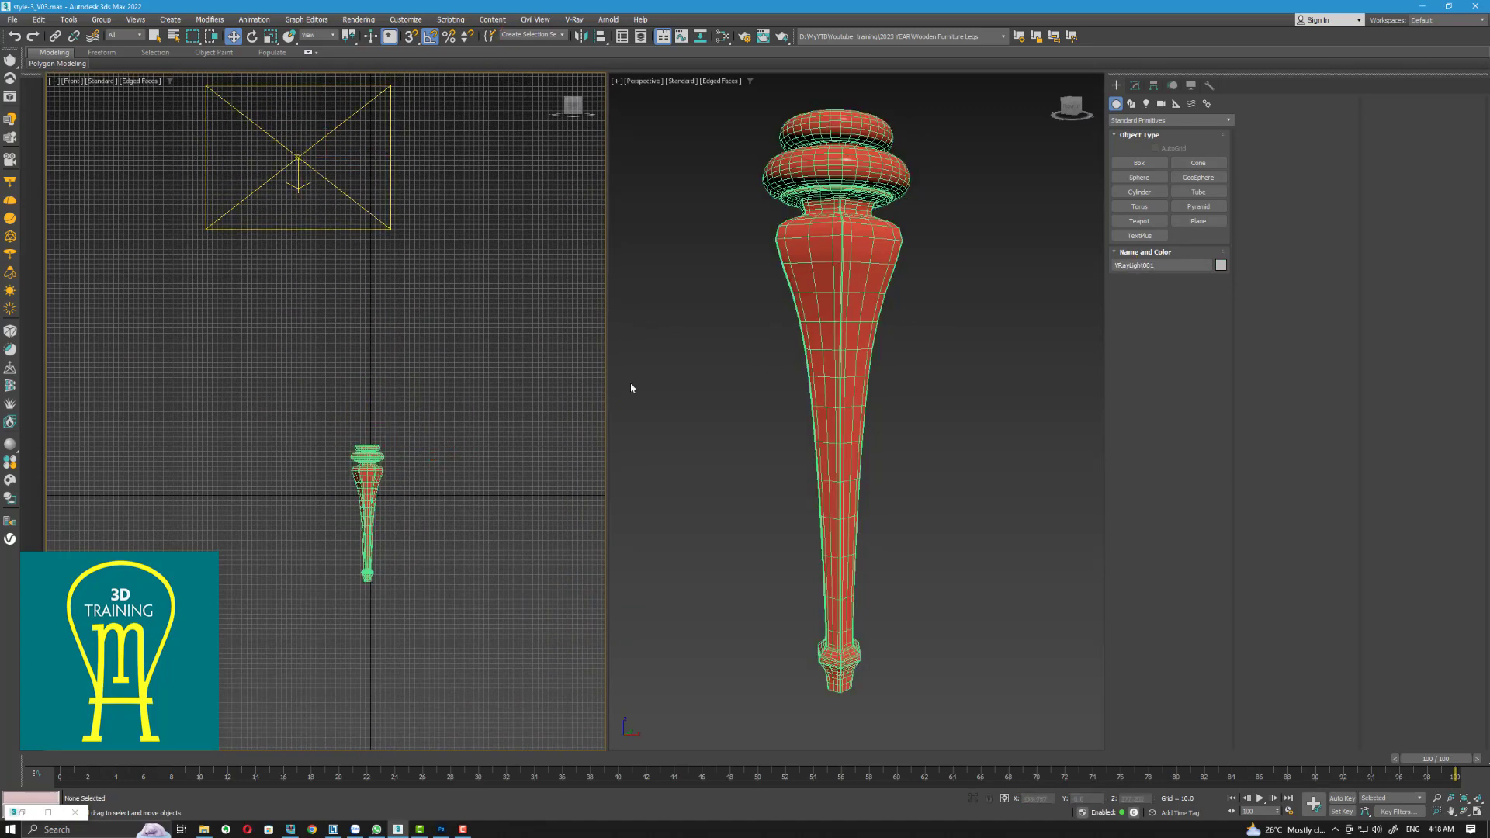
pyautogui.scroll(8, 409, 494)
pyautogui.moveTo(409, 494); pyautogui.dragTo(396, 272, button='middle')
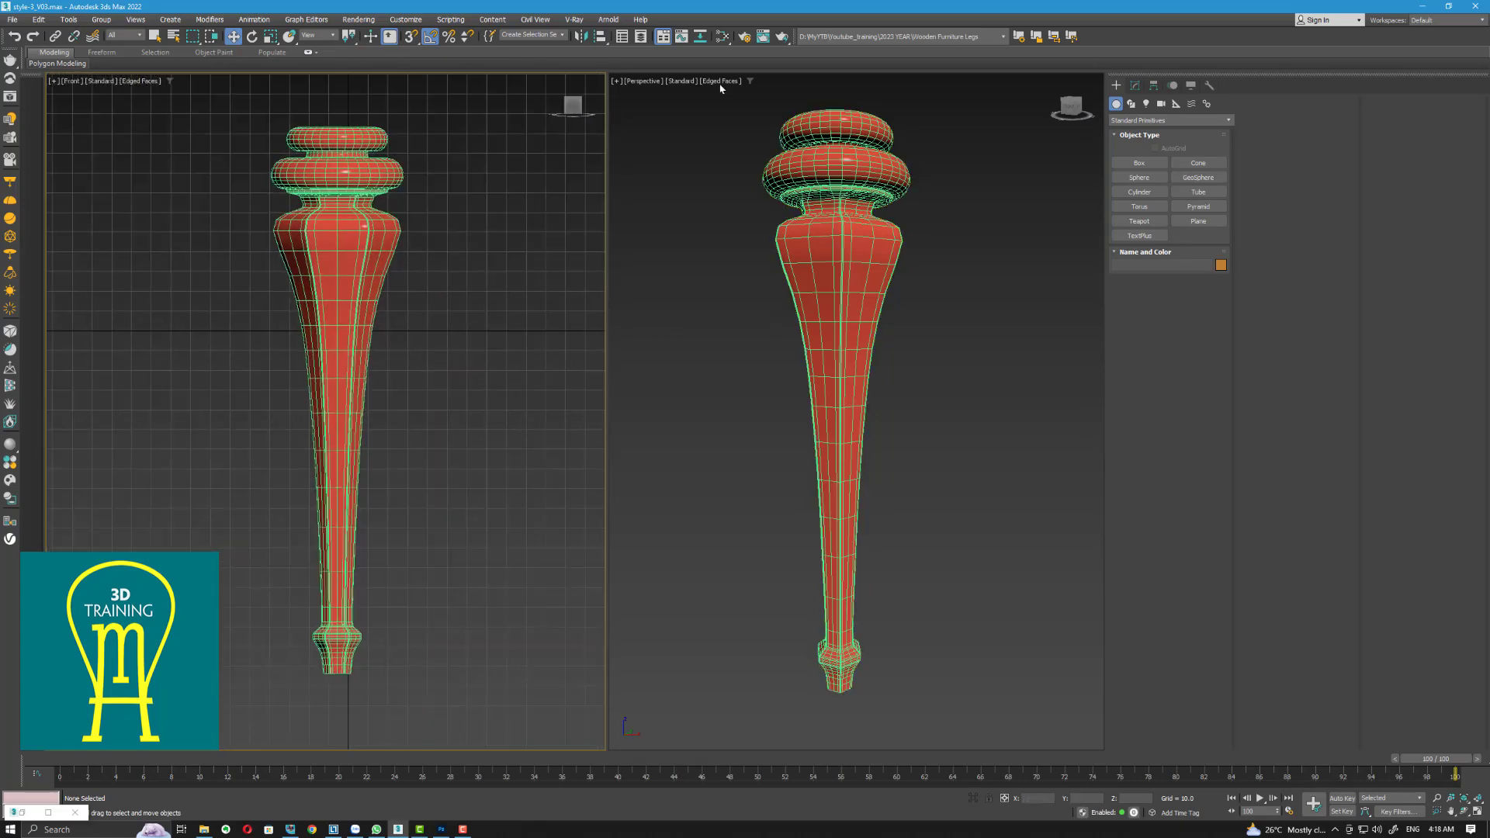
# Show the safe frame in the Perspective view and set a custom render output size of 720 × 1280
pyautogui.click(642, 81)
pyautogui.click(666, 277)
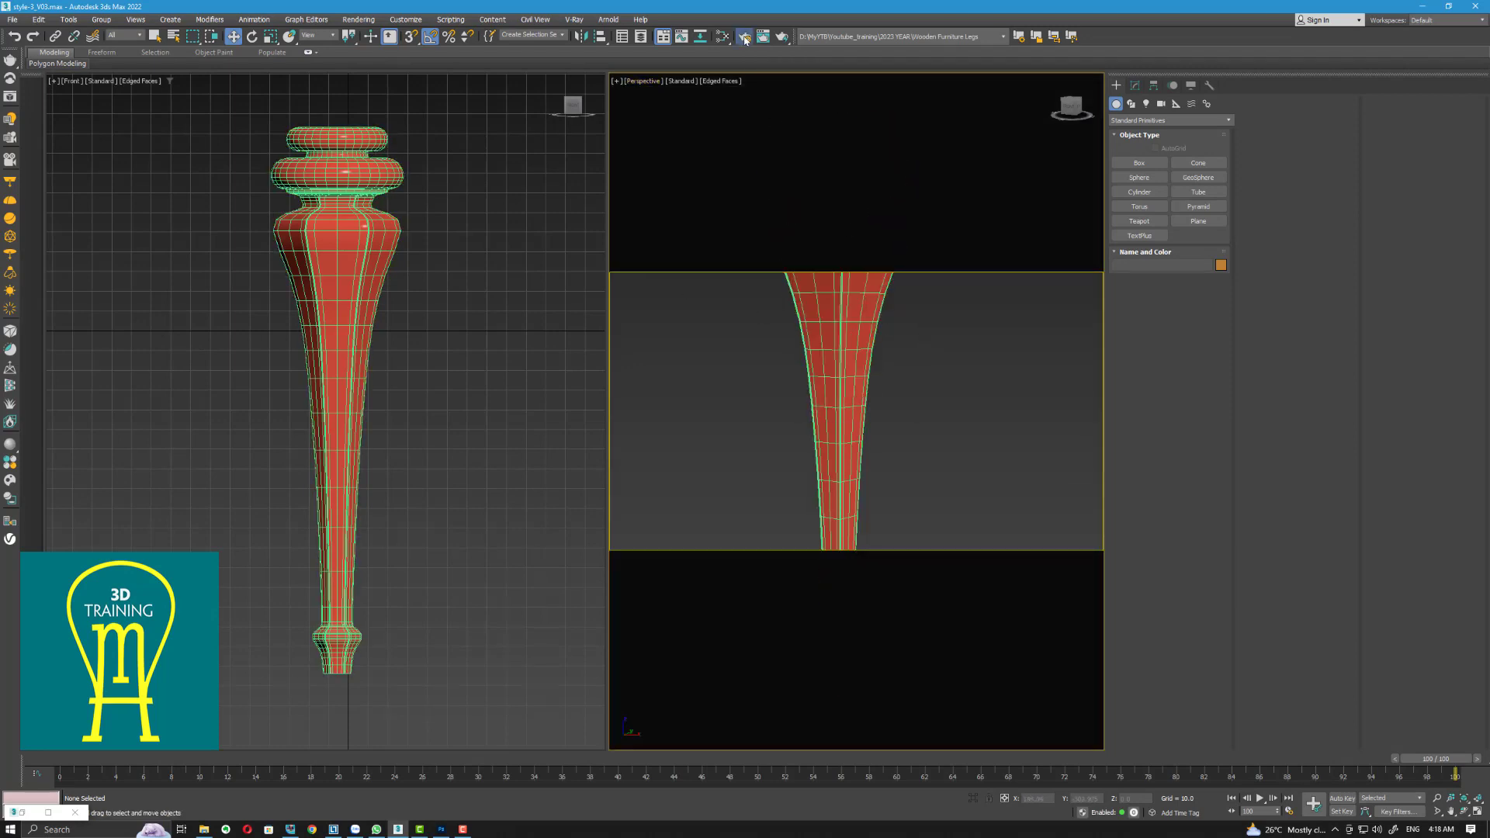
pyautogui.click(743, 38)
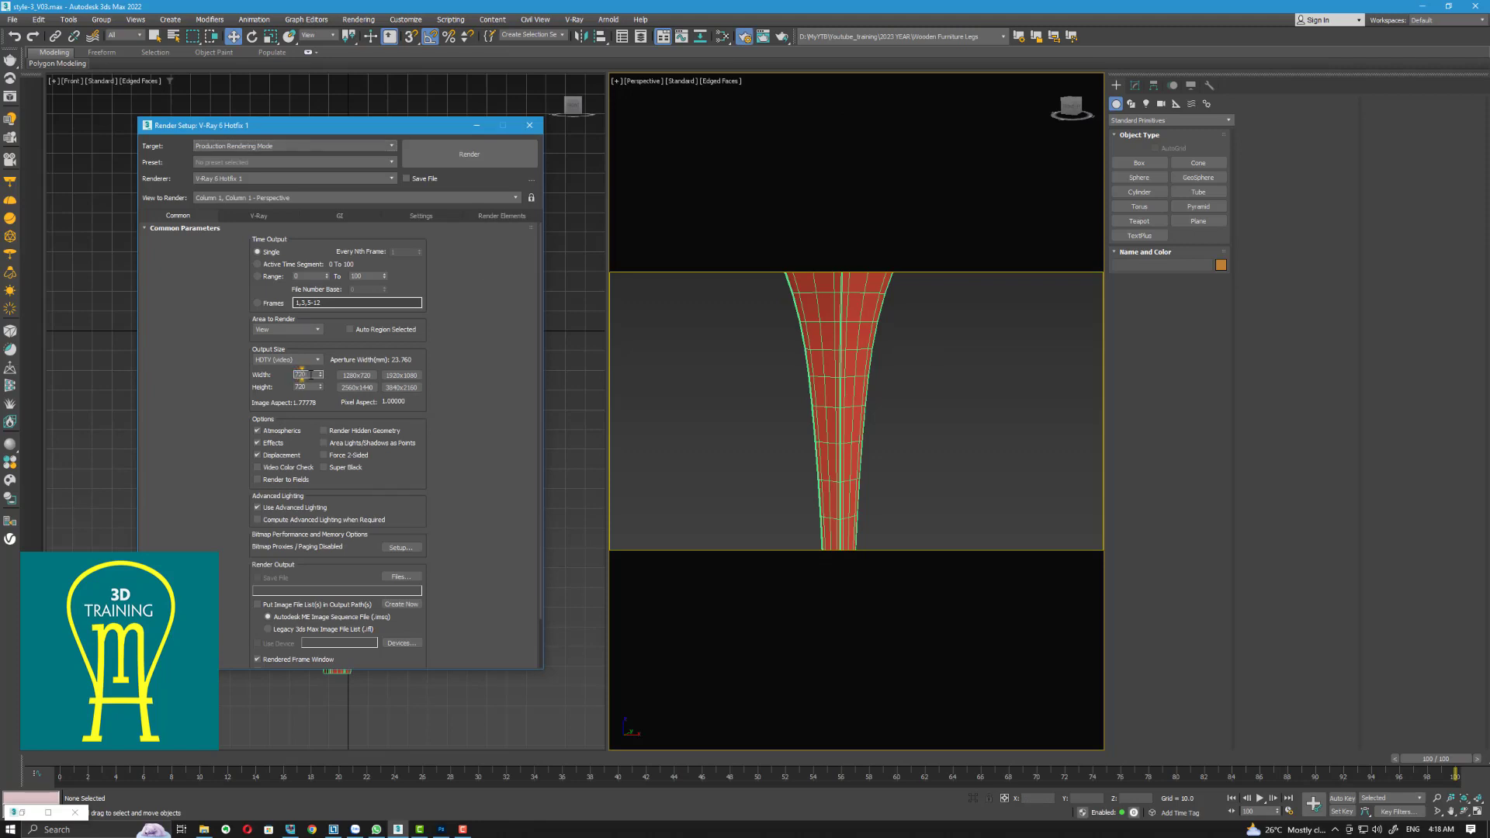
pyautogui.press('Return')
pyautogui.click(308, 360)
pyautogui.click(302, 369)
pyautogui.doubleClick(314, 375)
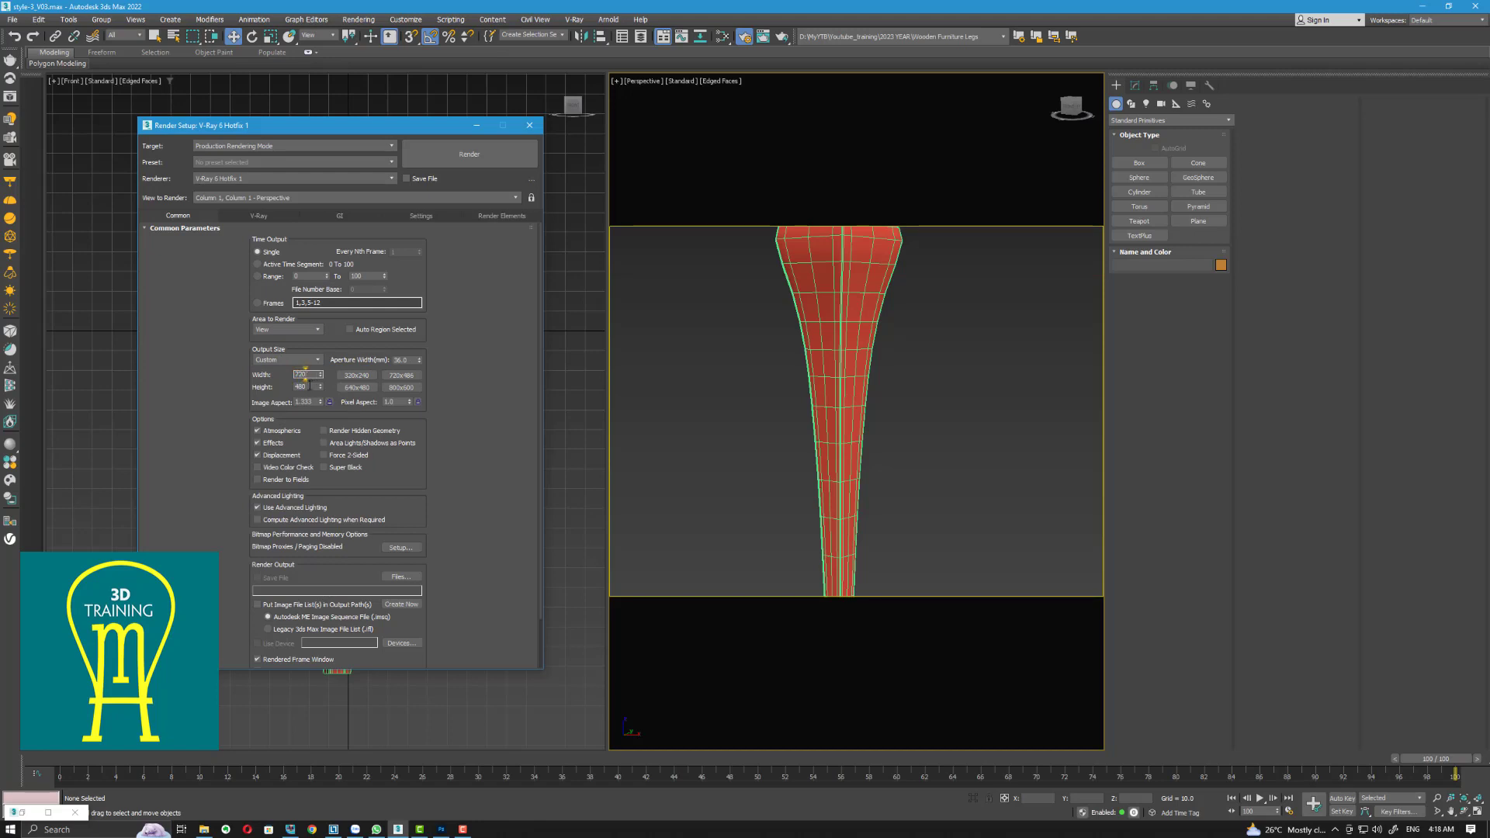
pyautogui.write('720')
pyautogui.doubleClick(310, 387)
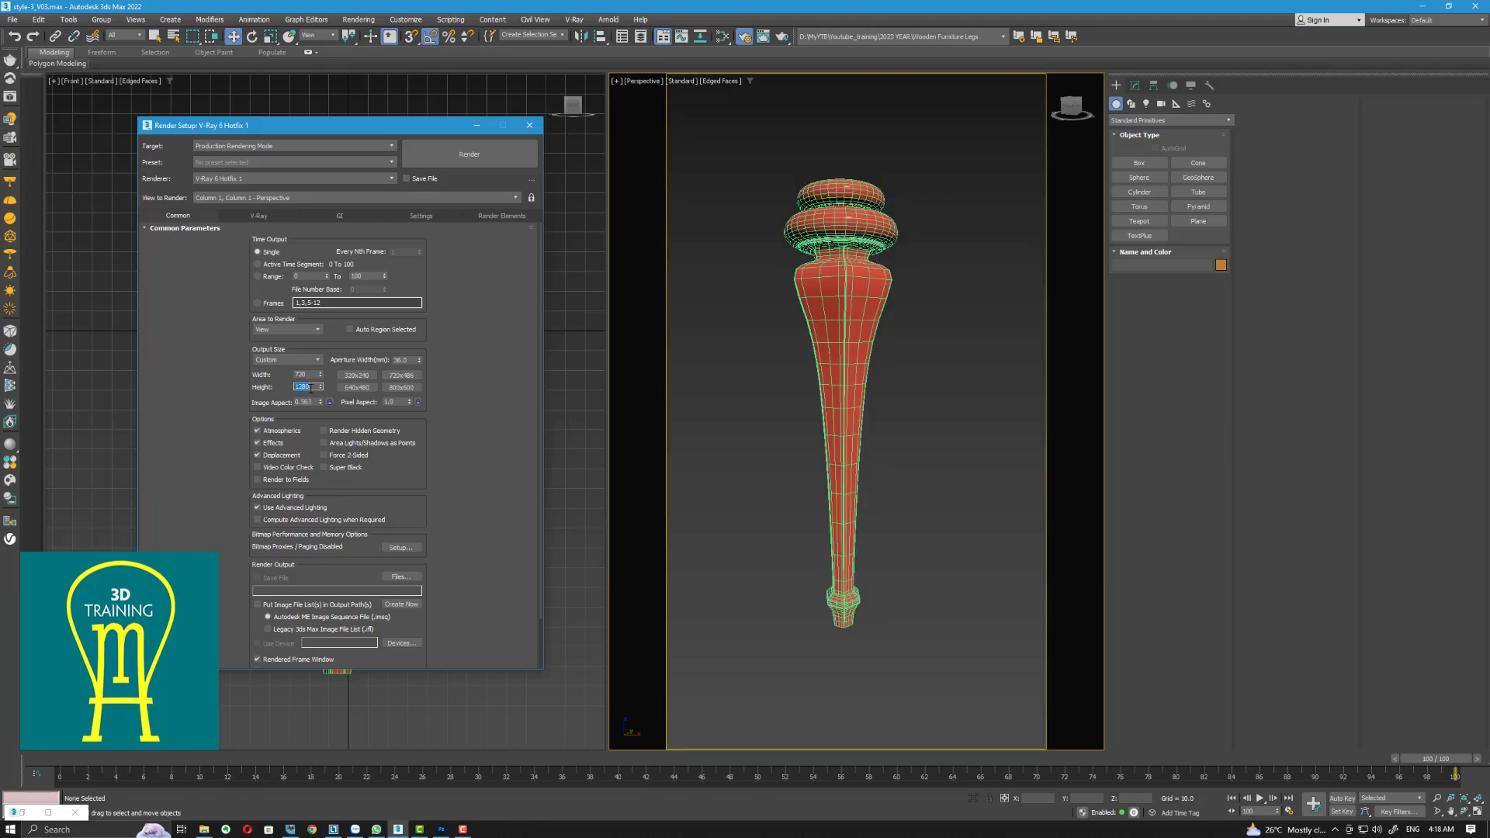
# Frame the whole leg slightly larger and at a slight angle within the Perspective safe frame, and render it with V-Ray
pyautogui.click(1439, 799)
pyautogui.moveTo(866, 415); pyautogui.dragTo(866, 392)
pyautogui.moveTo(867, 392); pyautogui.dragTo(878, 414, button='middle')
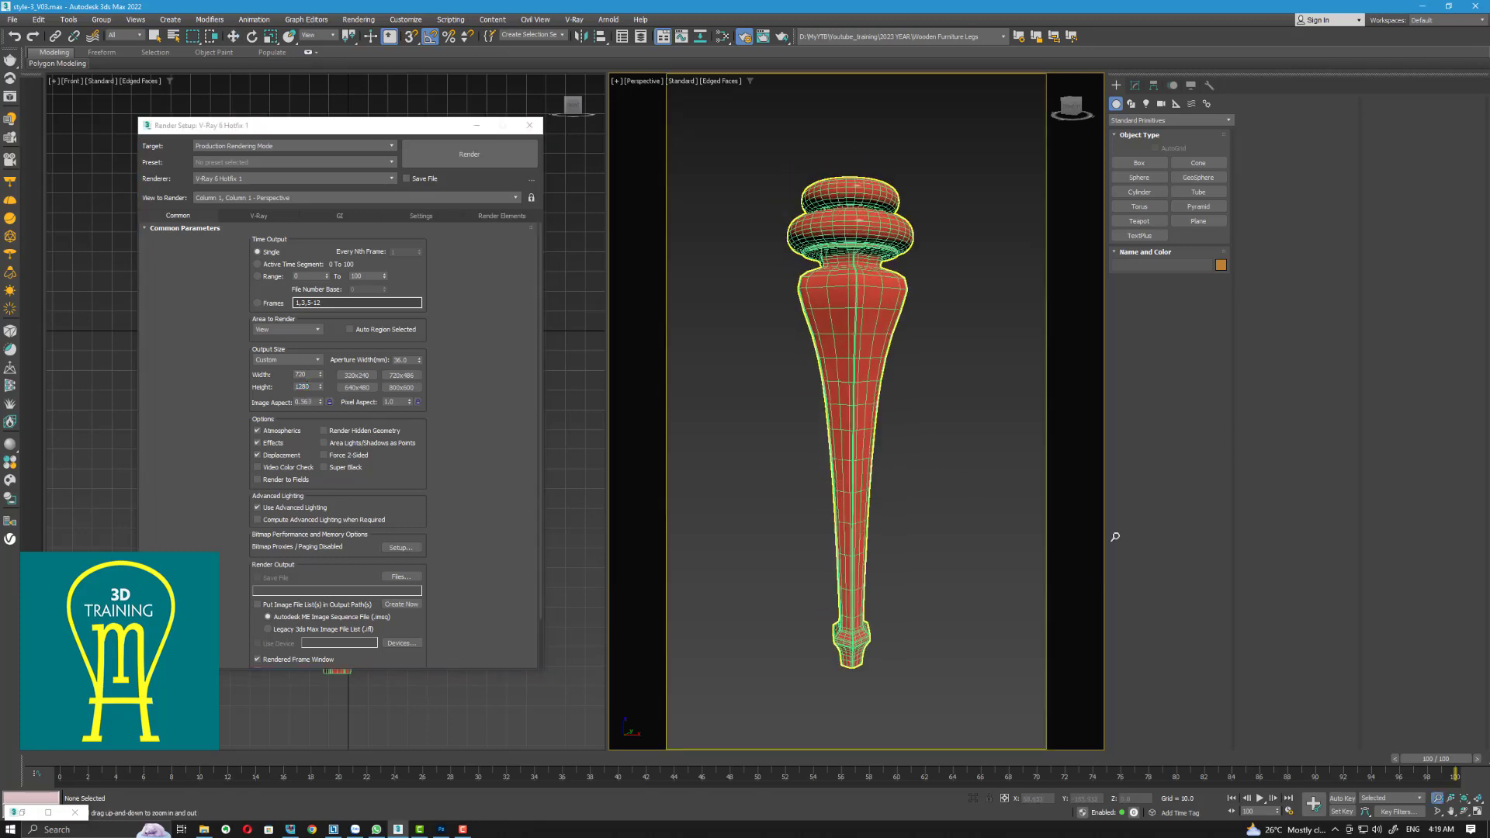
pyautogui.click(1462, 811)
pyautogui.moveTo(897, 485); pyautogui.dragTo(900, 459)
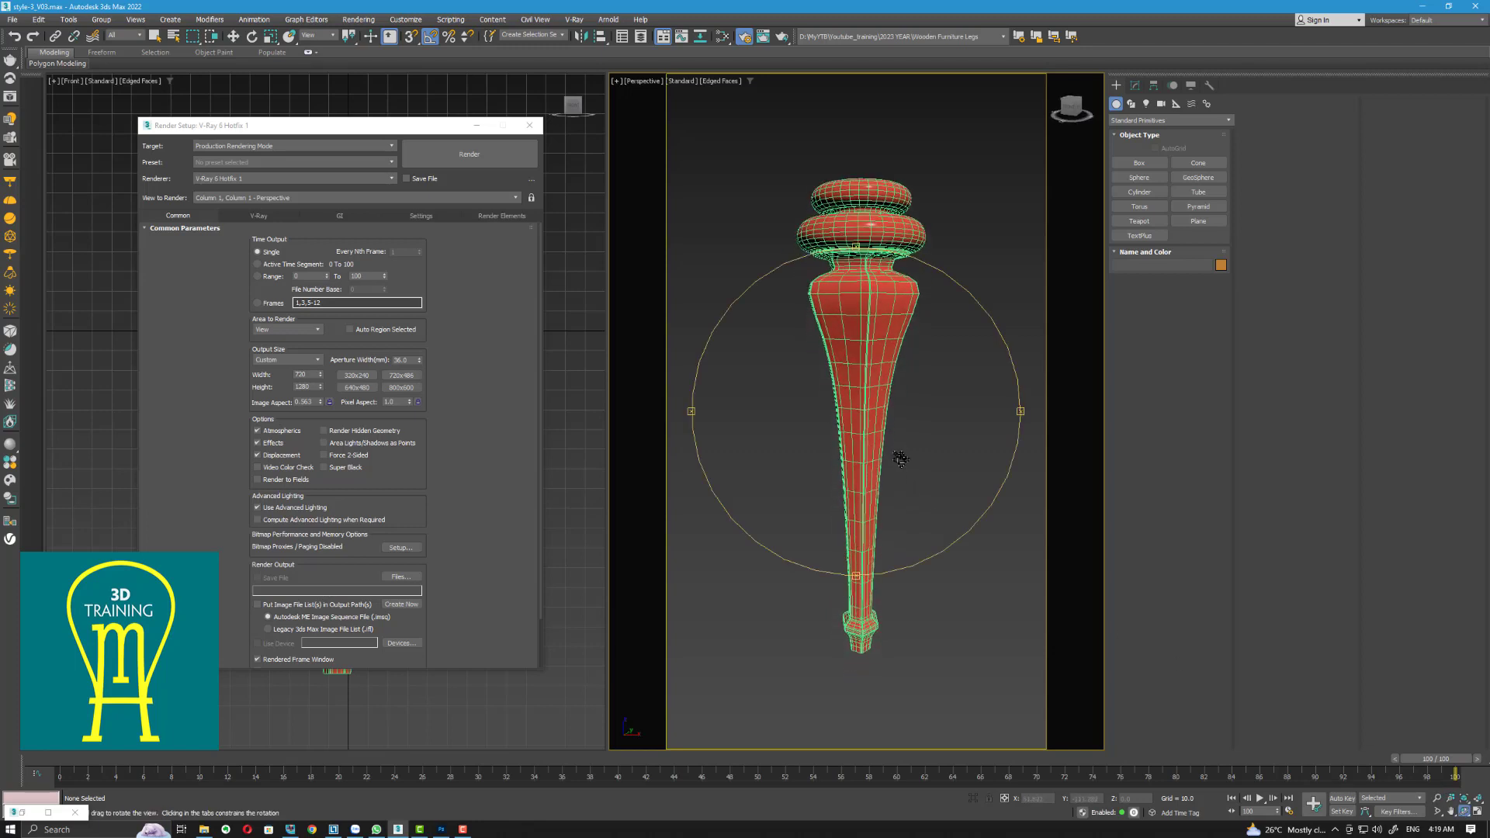
pyautogui.rightClick(900, 458)
pyautogui.click(491, 148)
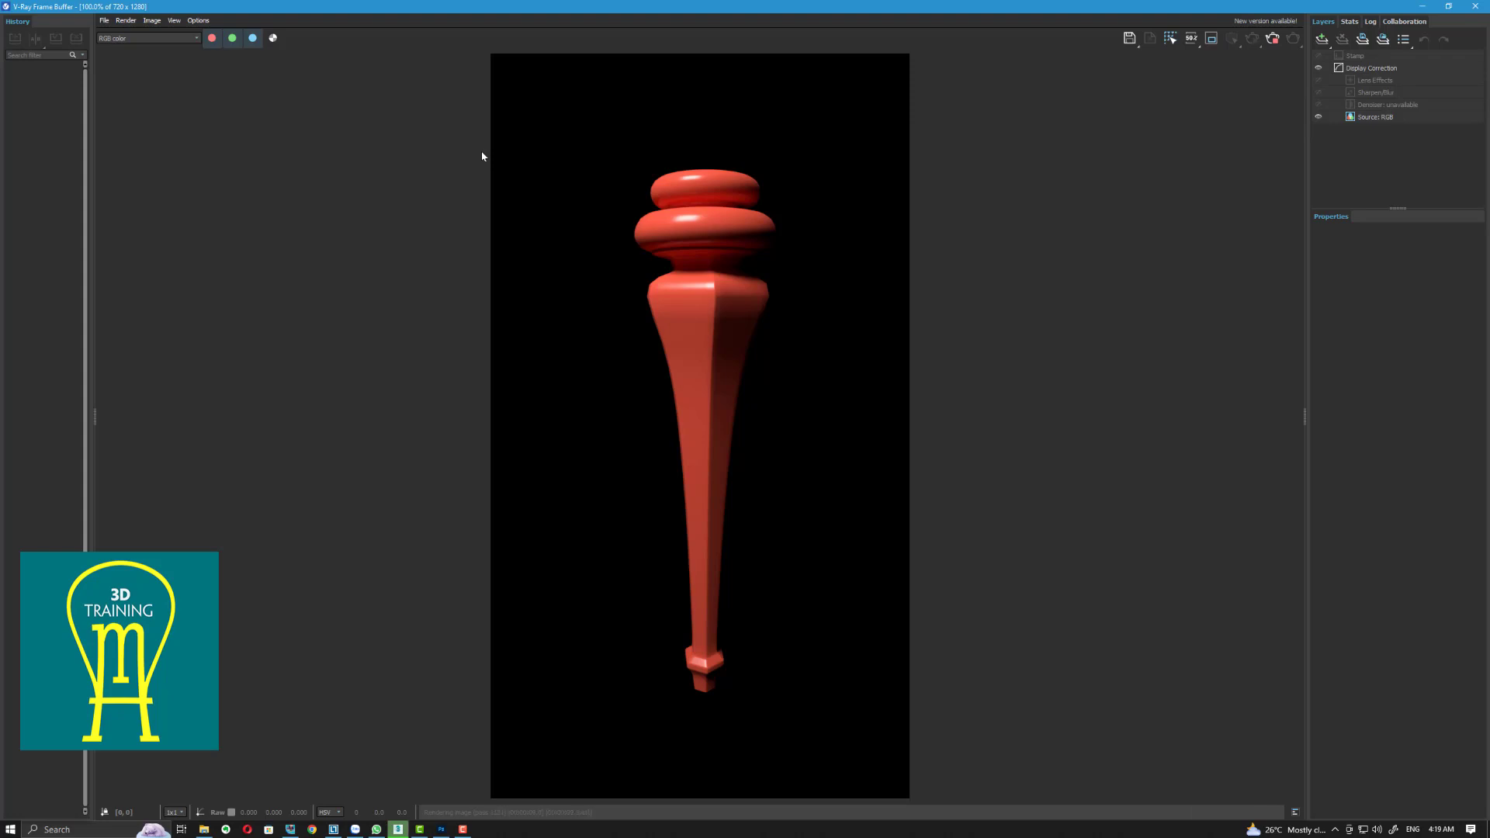
# Shrink the V-Ray Frame Buffer window and add an Exposure layer with exposure about 1.4 and contrast about -0.2
pyautogui.click(1448, 6)
pyautogui.moveTo(1061, 81); pyautogui.dragTo(1053, 38)
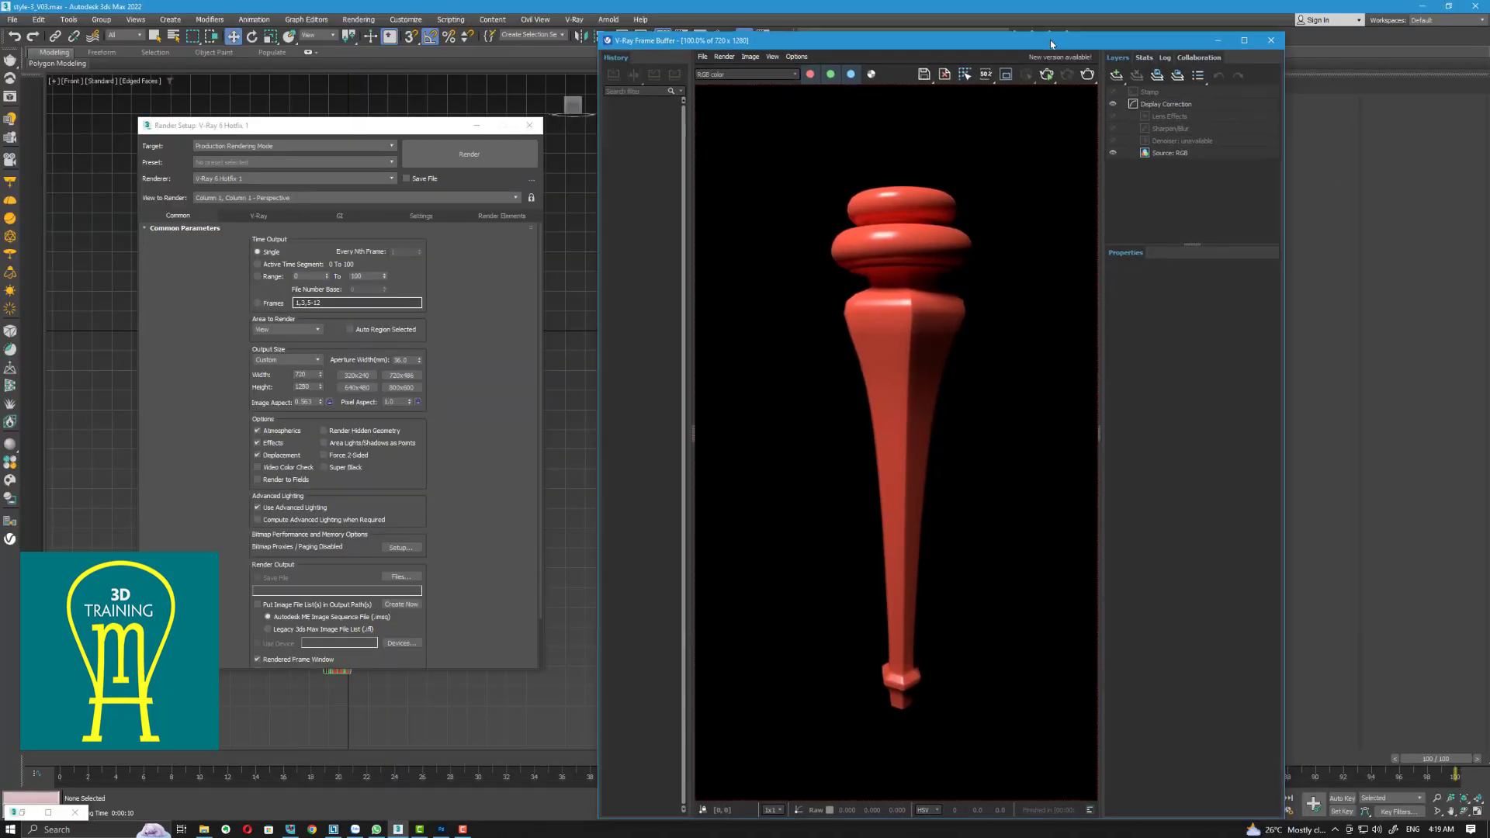
pyautogui.click(1117, 75)
pyautogui.click(1130, 189)
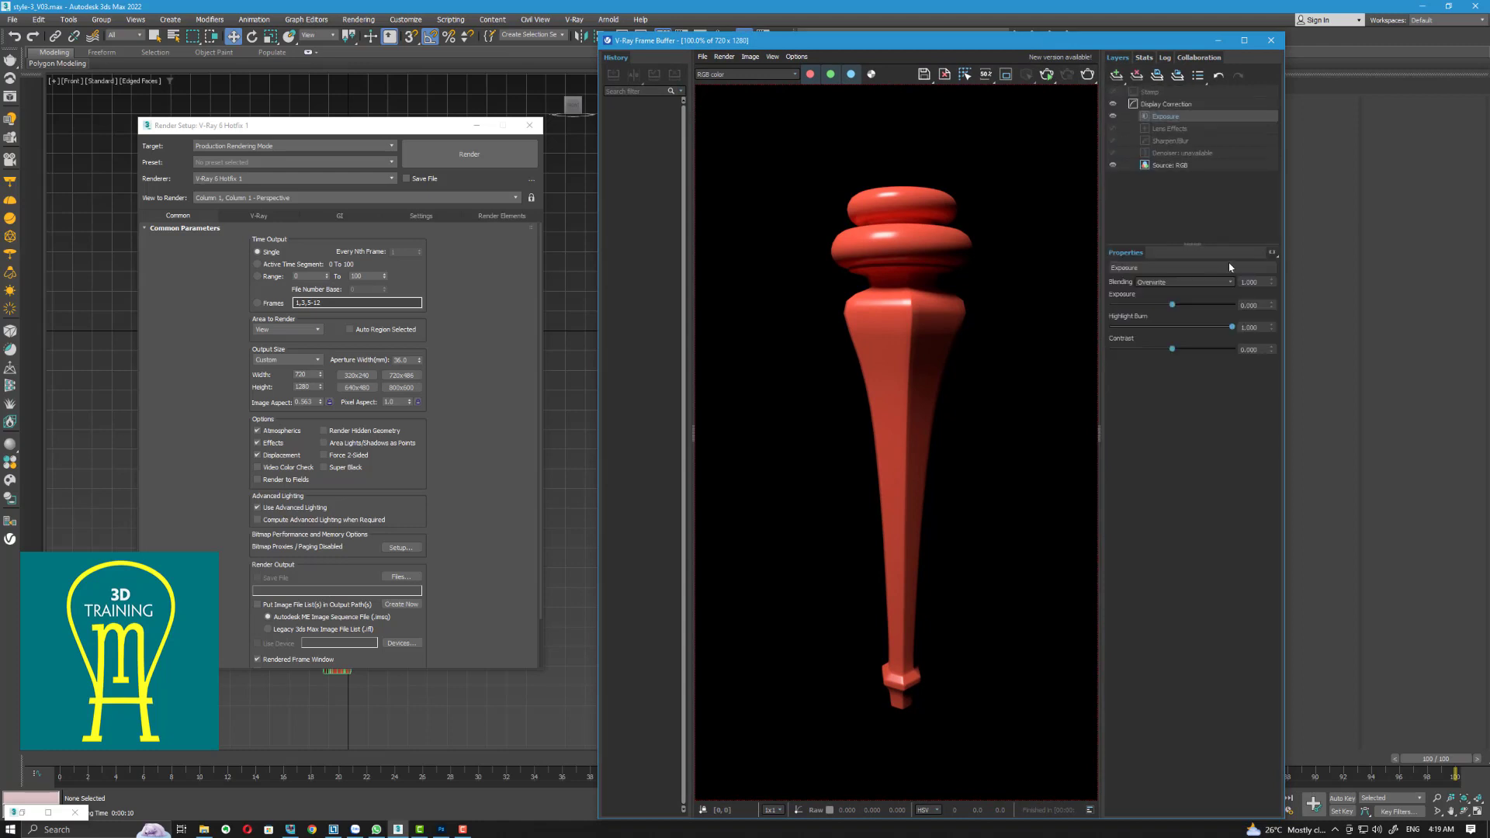
pyautogui.moveTo(1175, 306); pyautogui.dragTo(1192, 304)
pyautogui.moveTo(1166, 355); pyautogui.dragTo(1162, 358)
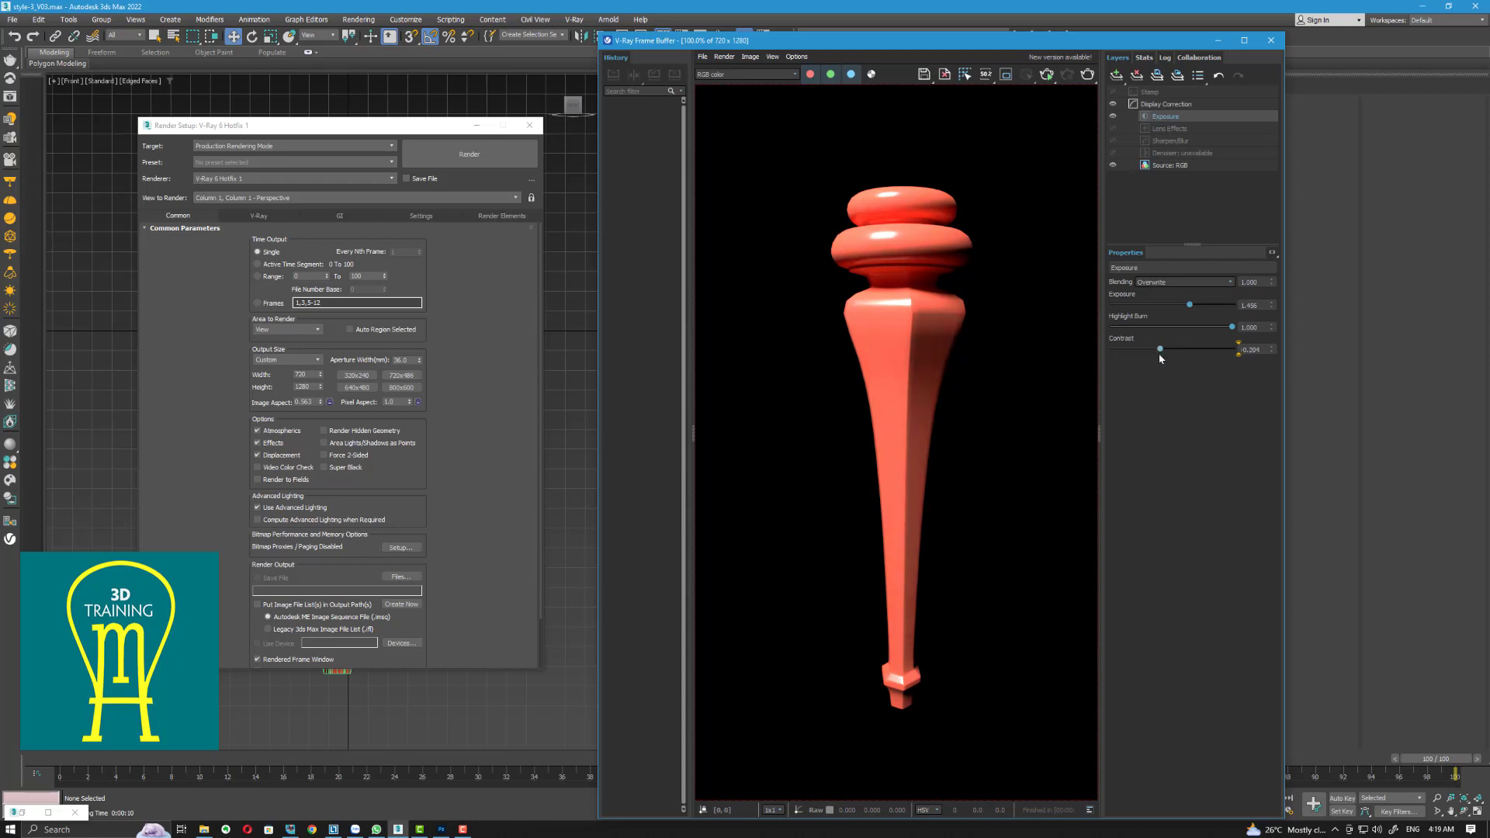